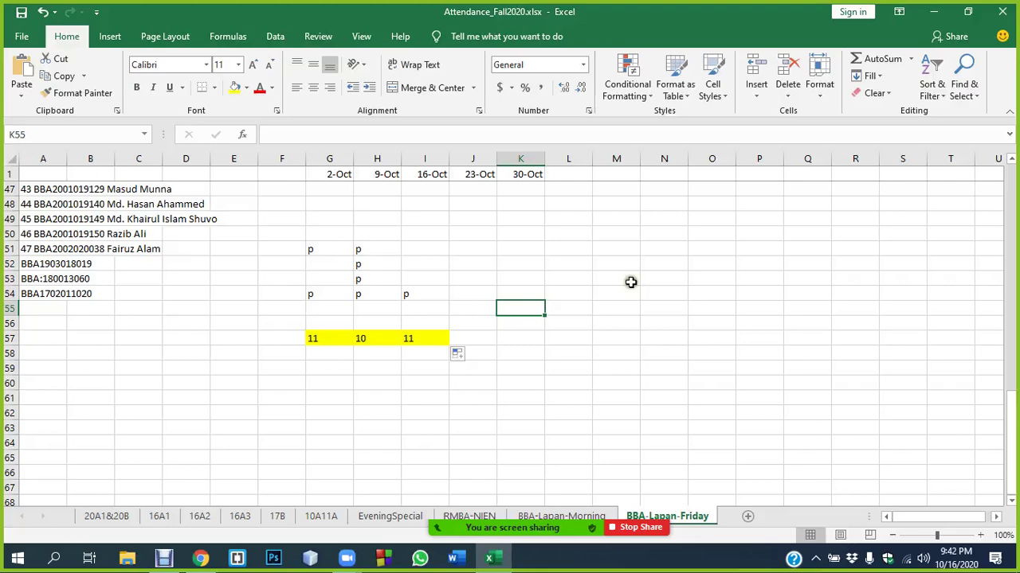
Step: Scroll the BBA-Lapan-Friday sheet back to row 1 and admit the waiting student into Zoom
scroll(627, 331, up, 1)
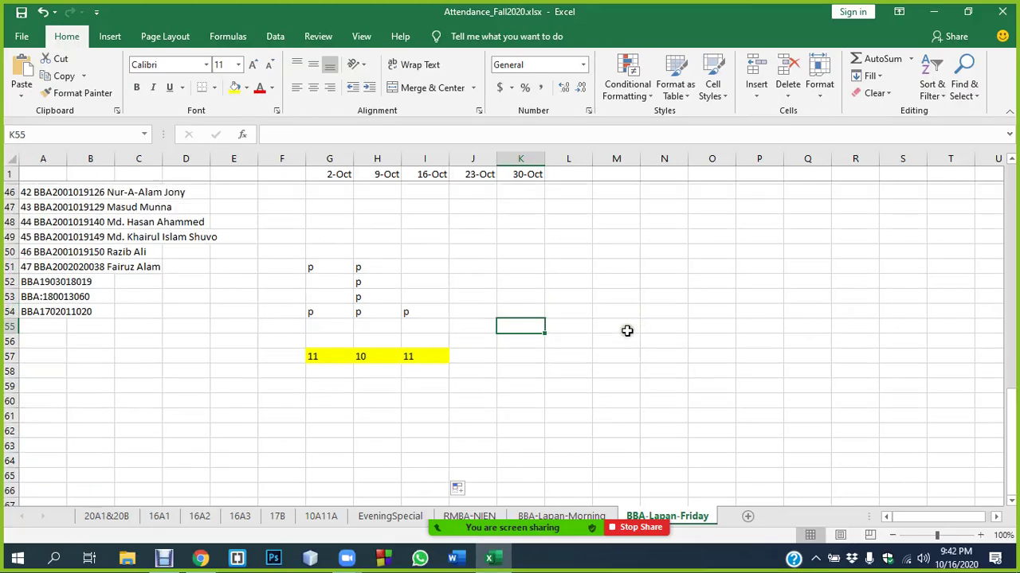
scroll(627, 330, up, 3)
scroll(626, 328, up, 7)
scroll(626, 327, up, 1)
scroll(626, 323, up, 4)
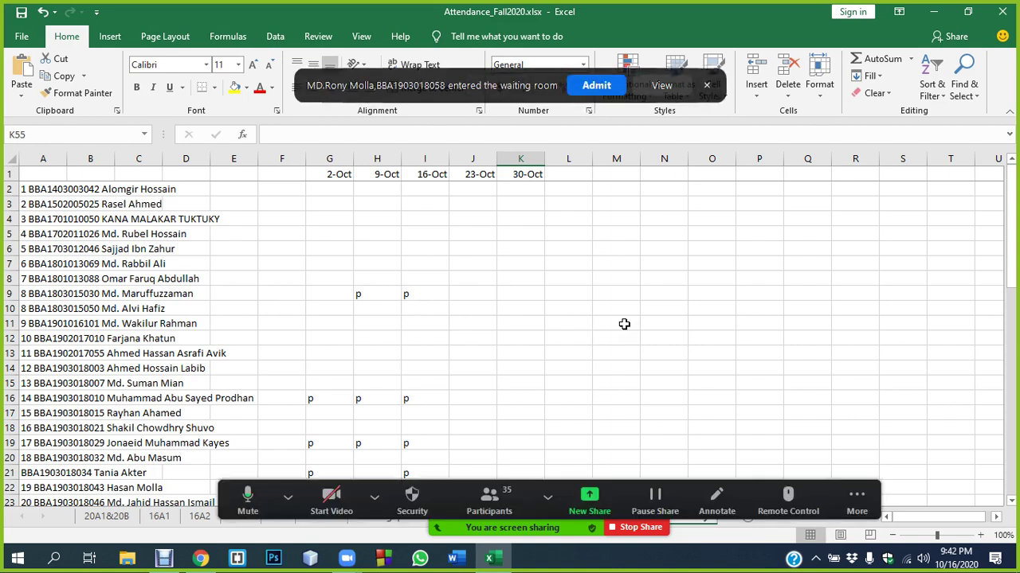
click(596, 85)
click(505, 258)
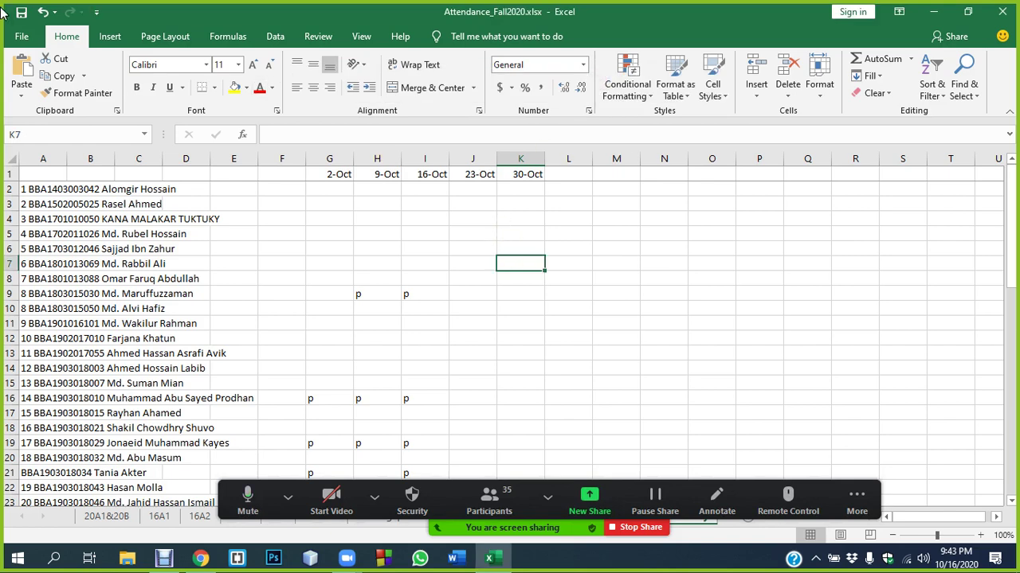
Step: Create a new blank workbook from the File menu
click(24, 40)
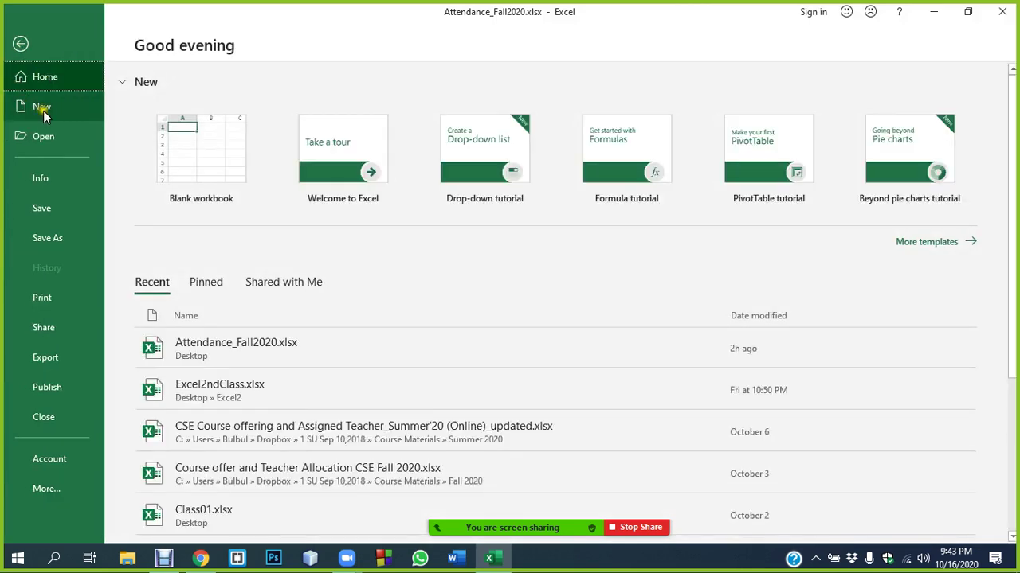
click(208, 144)
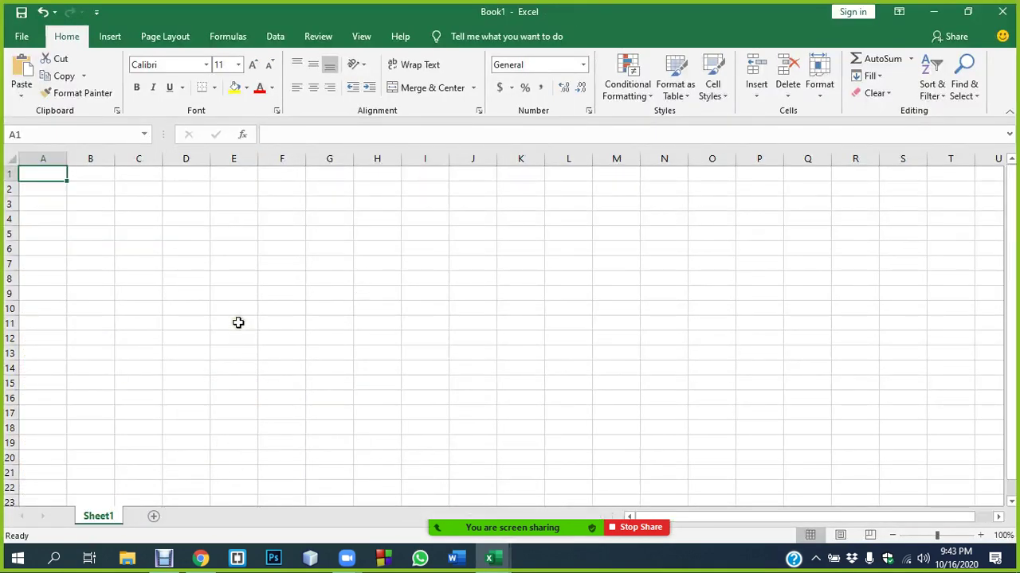
click(243, 295)
click(145, 268)
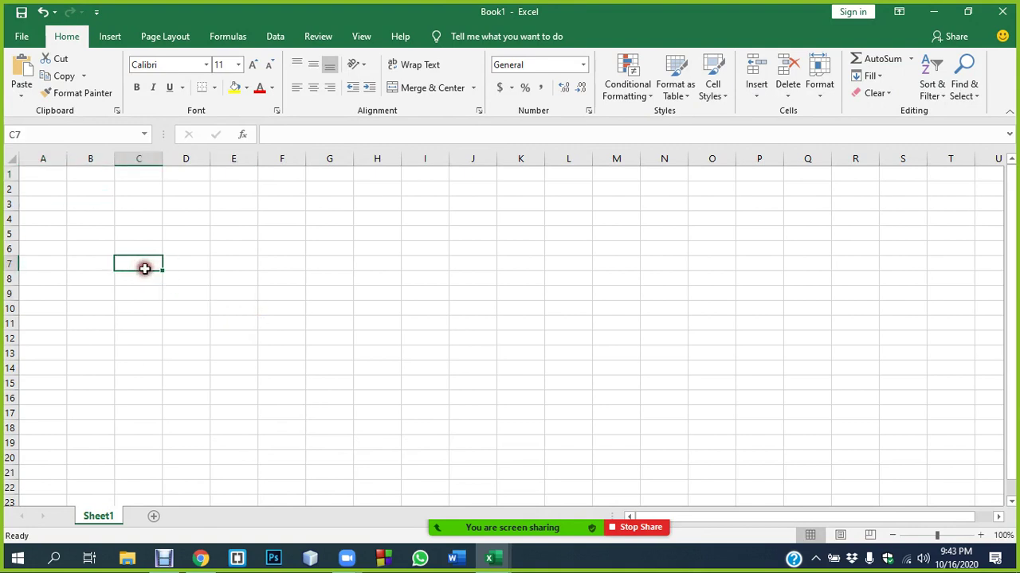
click(321, 244)
click(260, 236)
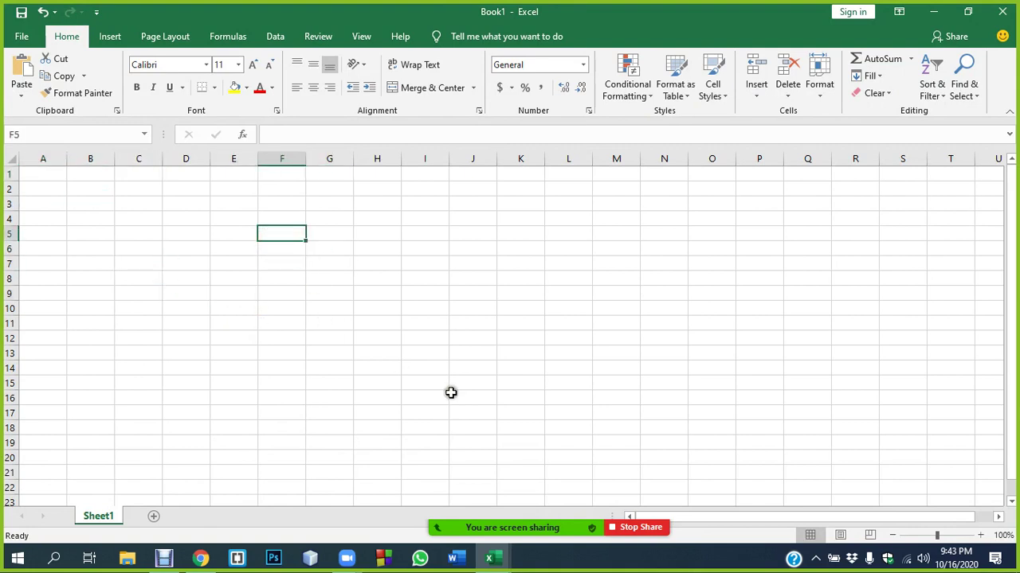
Step: Enter a mobile number starting with 0 in F4 and check that the zero is dropped
click(272, 221)
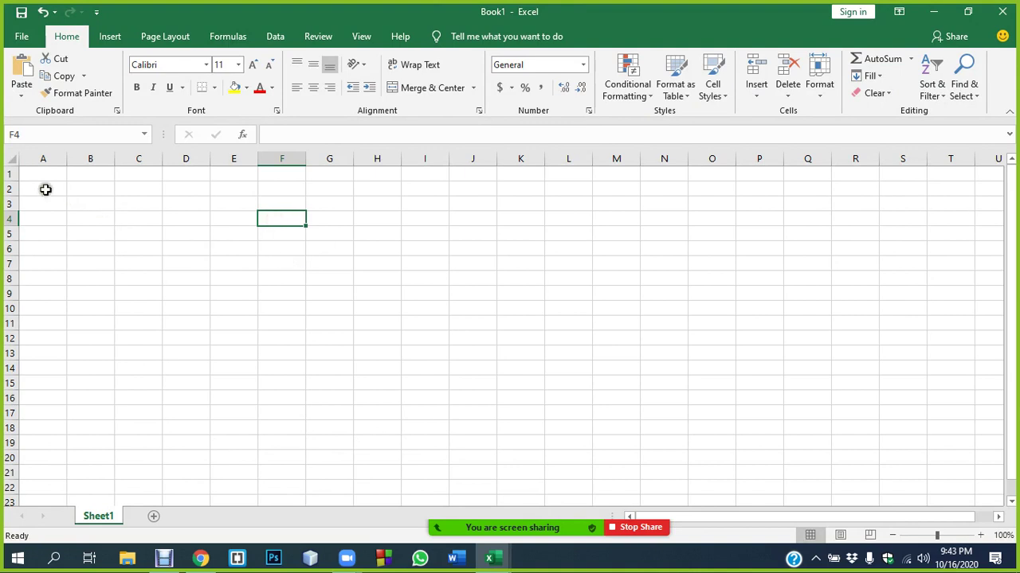
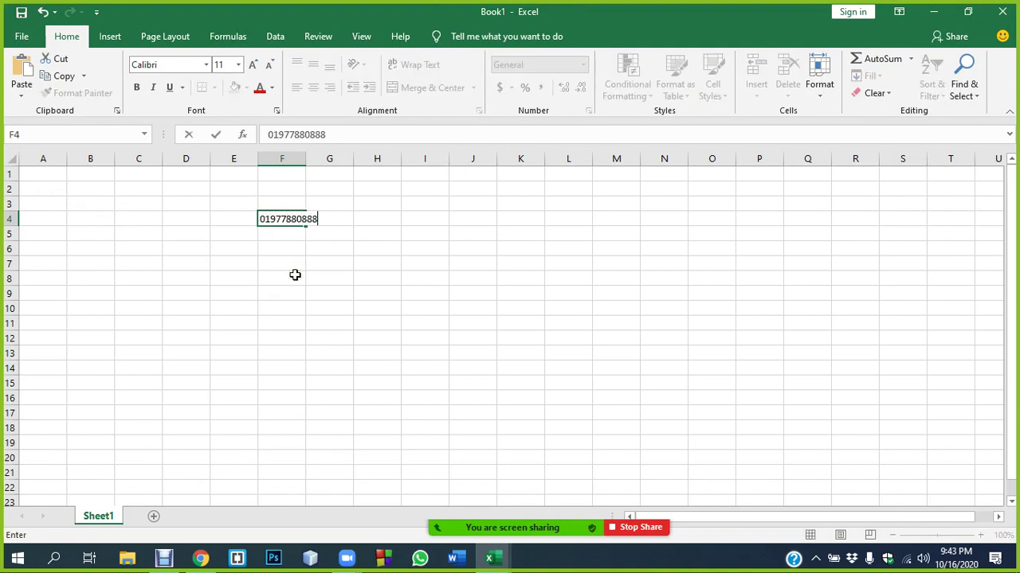
key(Return)
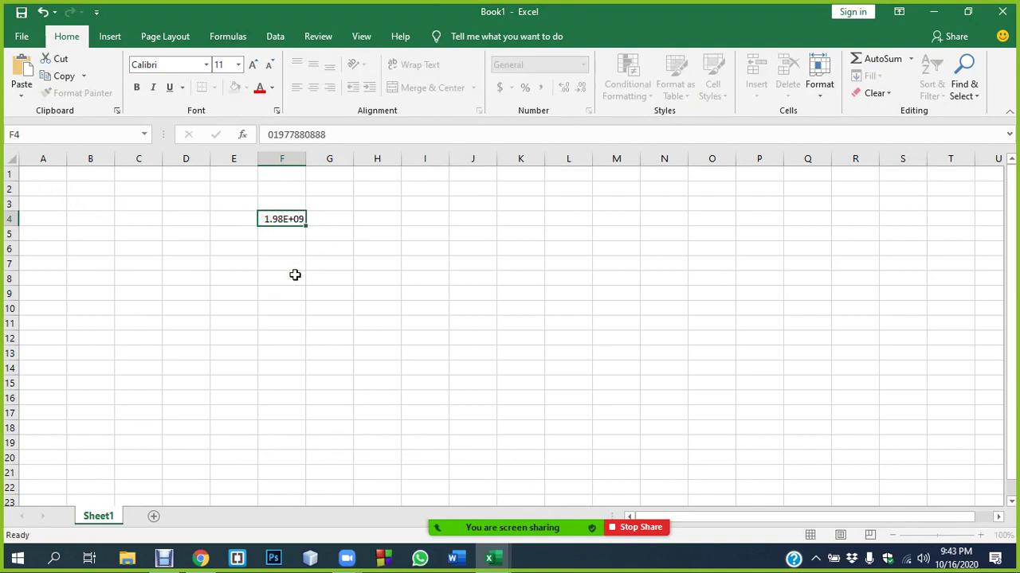
click(272, 218)
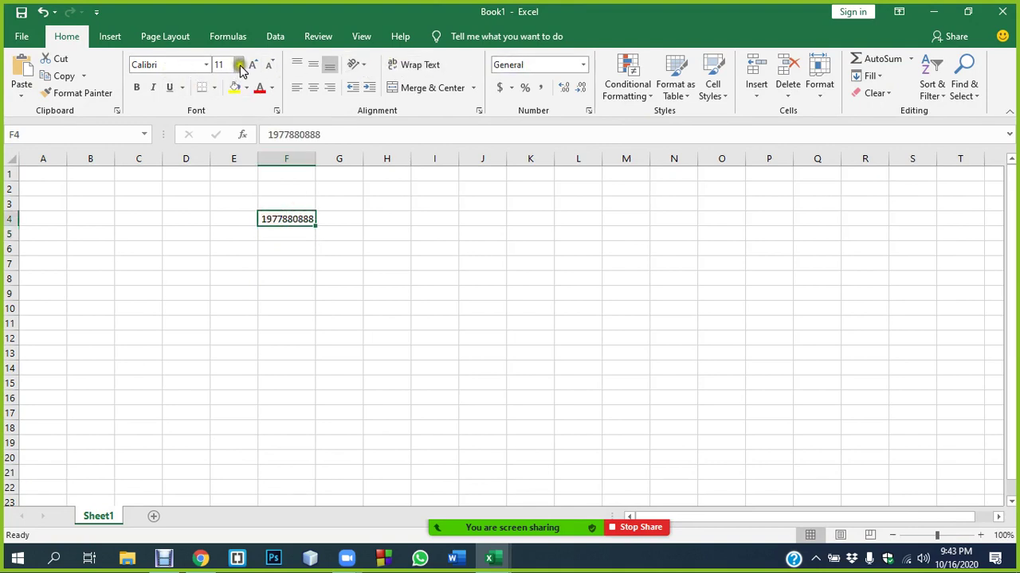
click(8, 156)
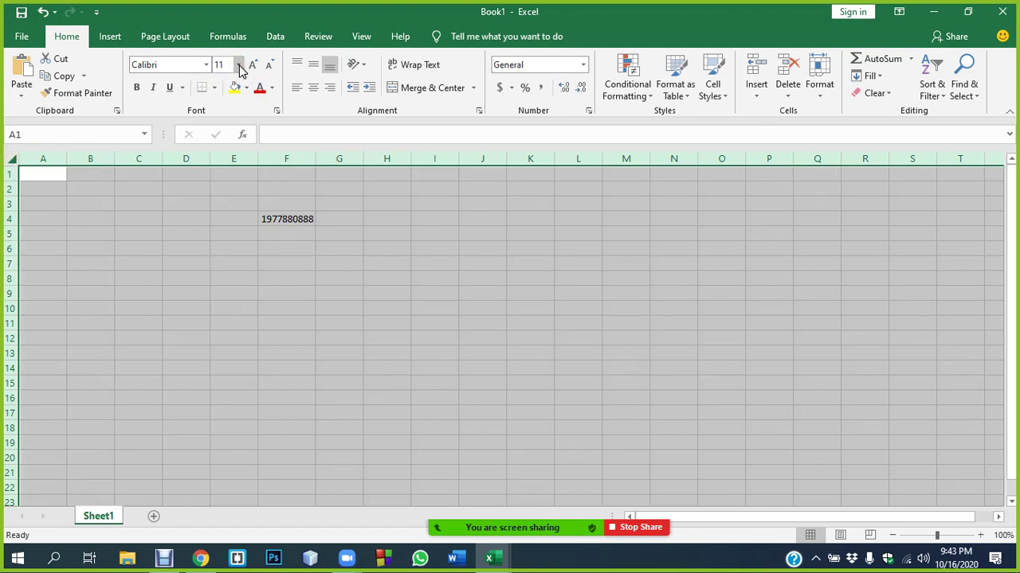
Step: Set the font size of the whole sheet to 24
click(242, 70)
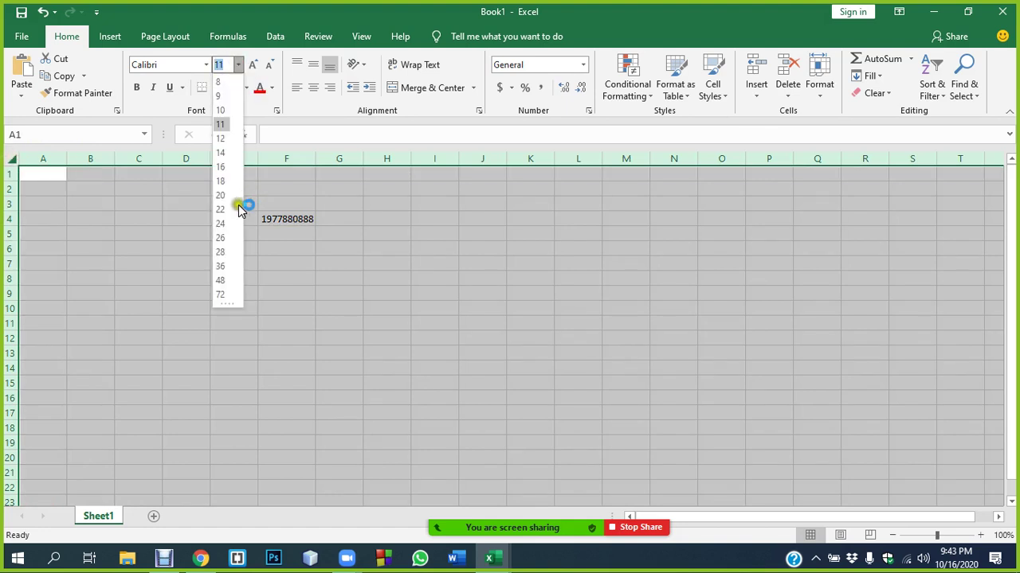
right_click(221, 225)
text(24)
key(Return)
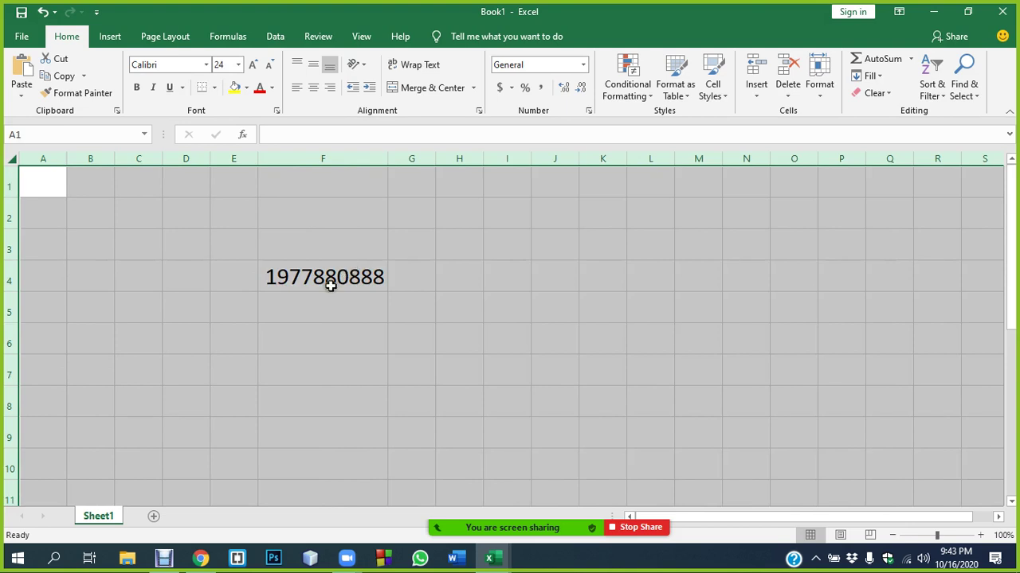
click(344, 302)
Step: Add a leading 0 to F4's number in the formula bar; Excel still drops it
click(346, 283)
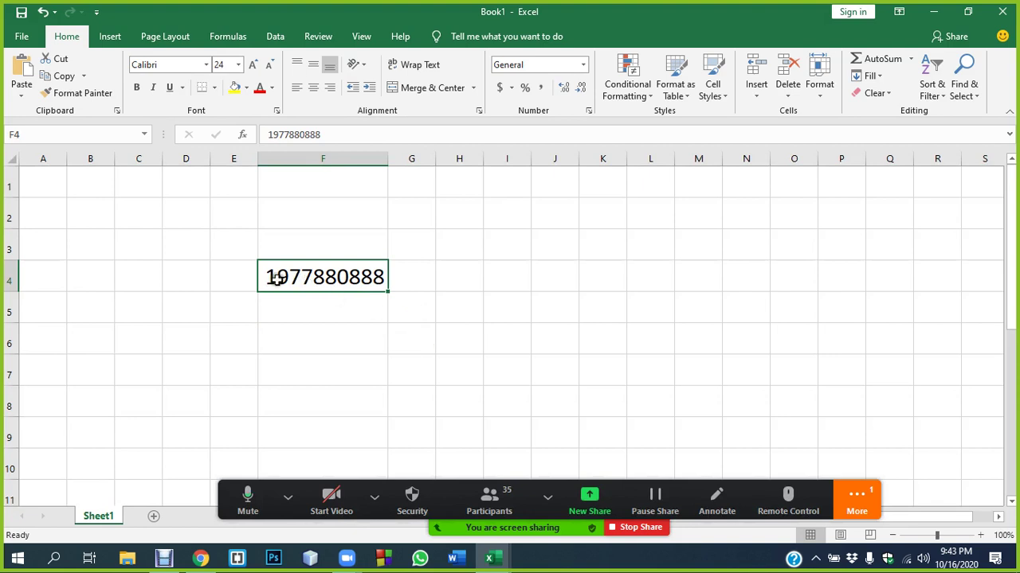
click(264, 134)
text(0)
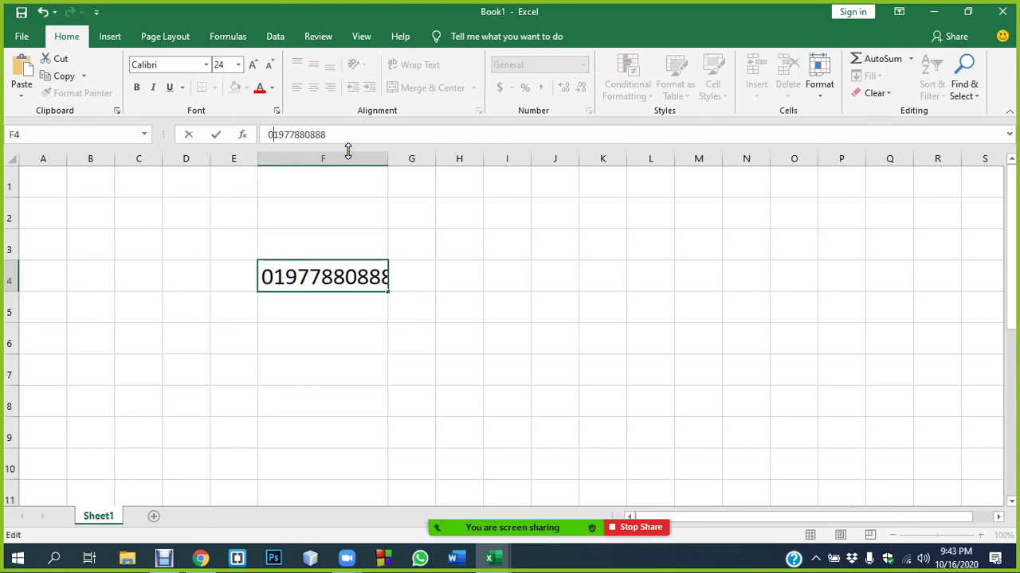
key(Return)
click(356, 276)
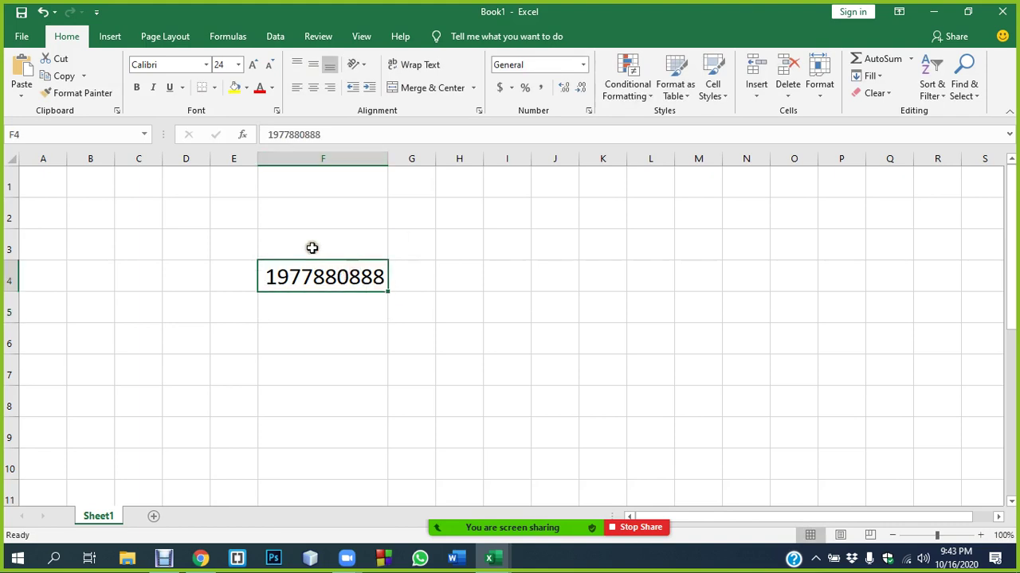
Step: Open the Zoom participant list, then start and cancel a formula in G4
click(491, 497)
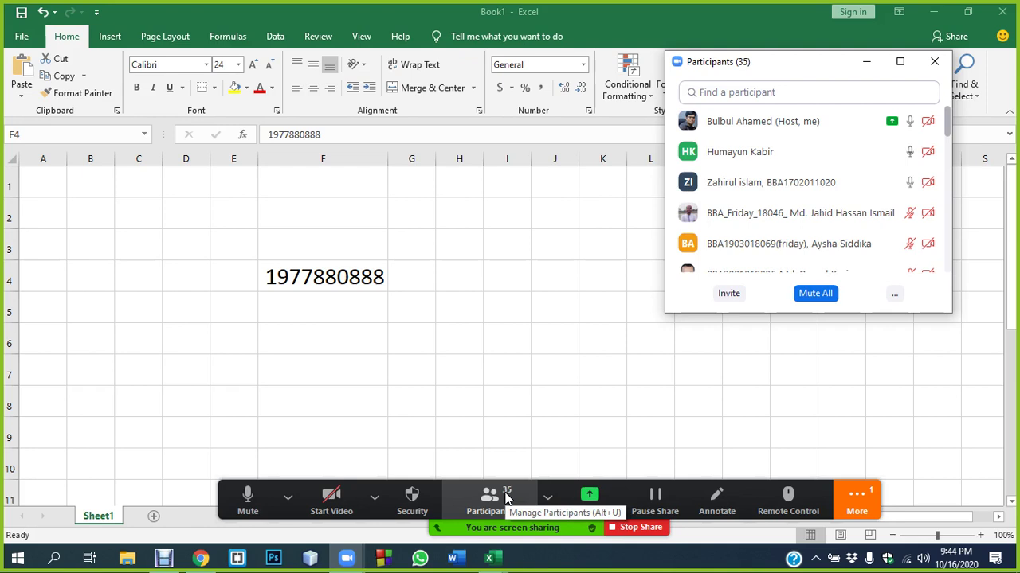
click(374, 497)
click(405, 267)
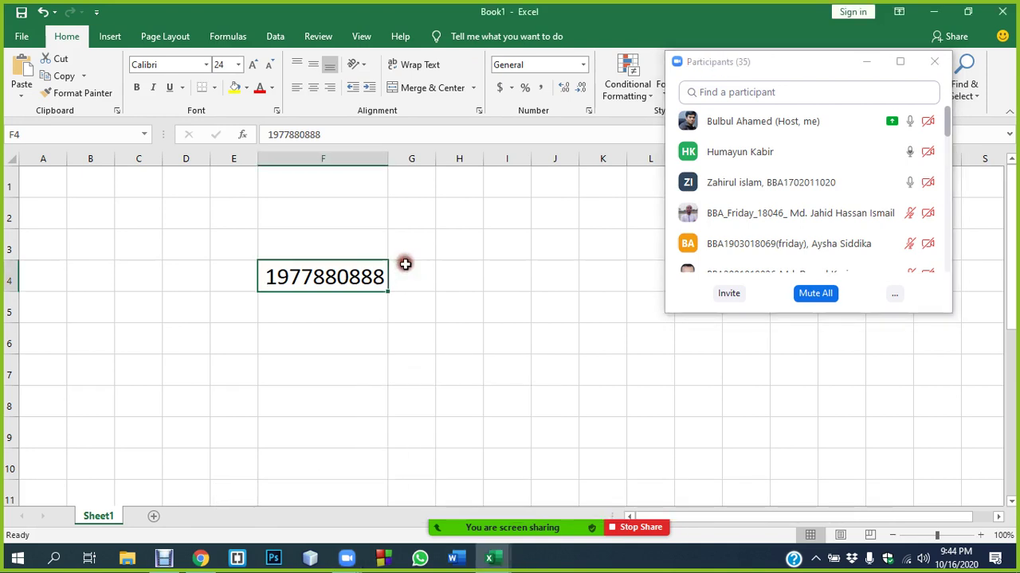
click(406, 274)
text(=)
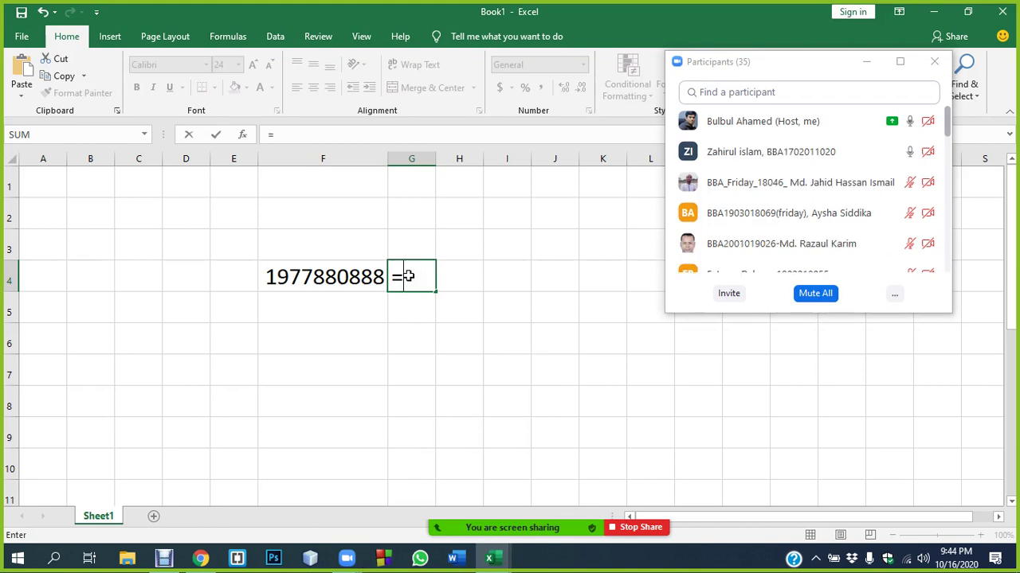
key(Escape)
click(478, 335)
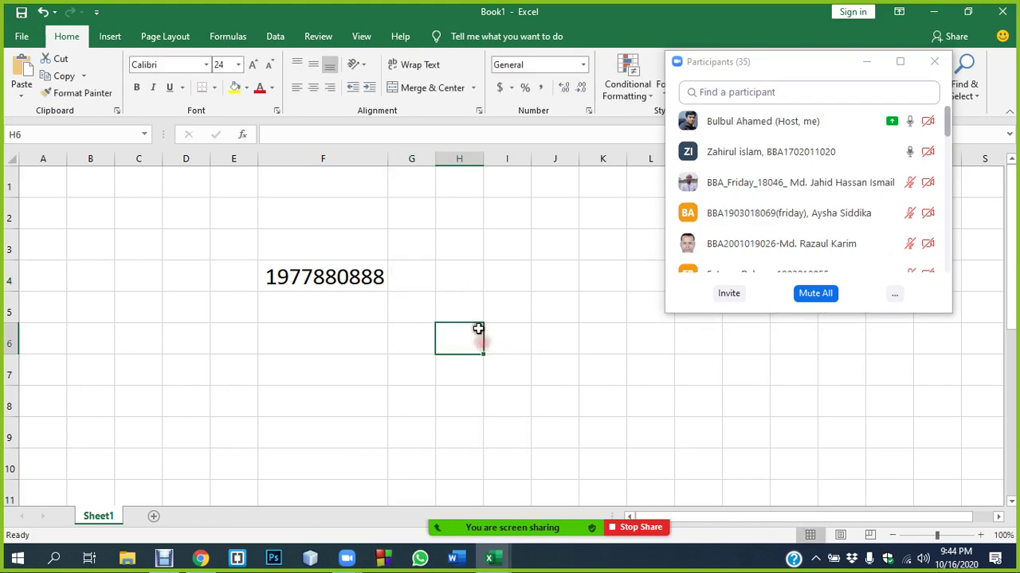
click(421, 275)
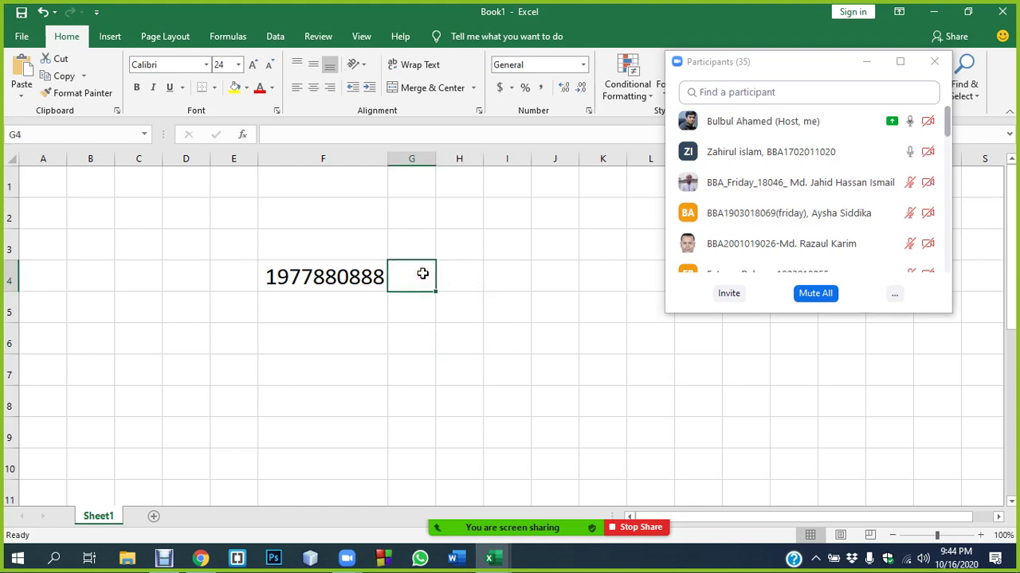
click(363, 322)
click(329, 272)
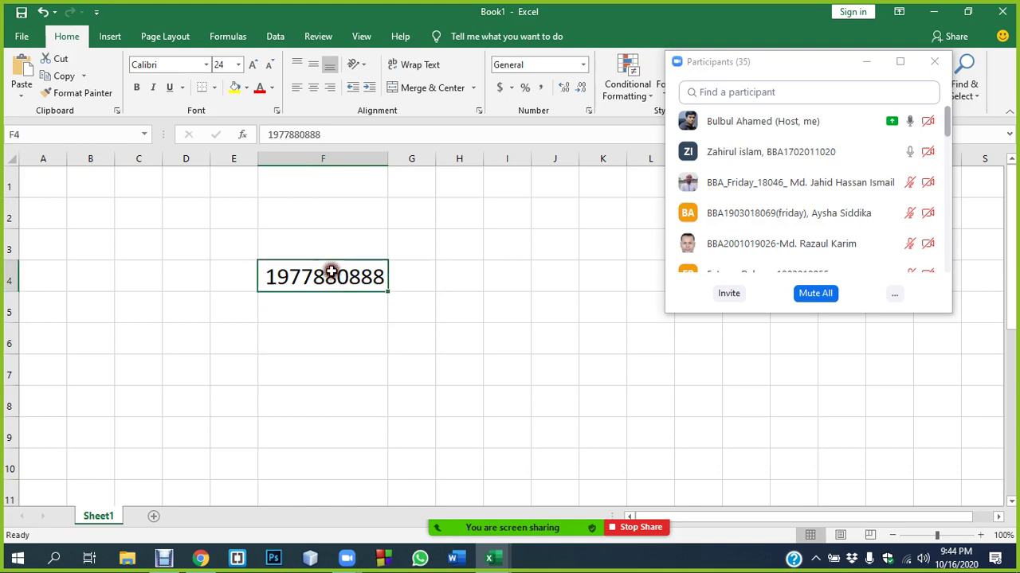
Step: Give F4 the Text number format through Format Cells
right_click(330, 274)
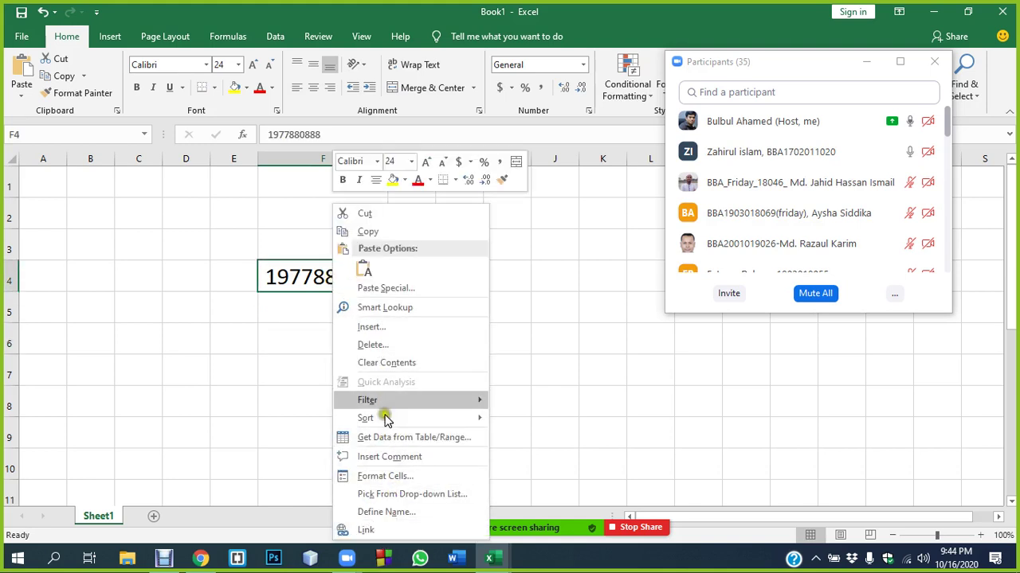
click(382, 476)
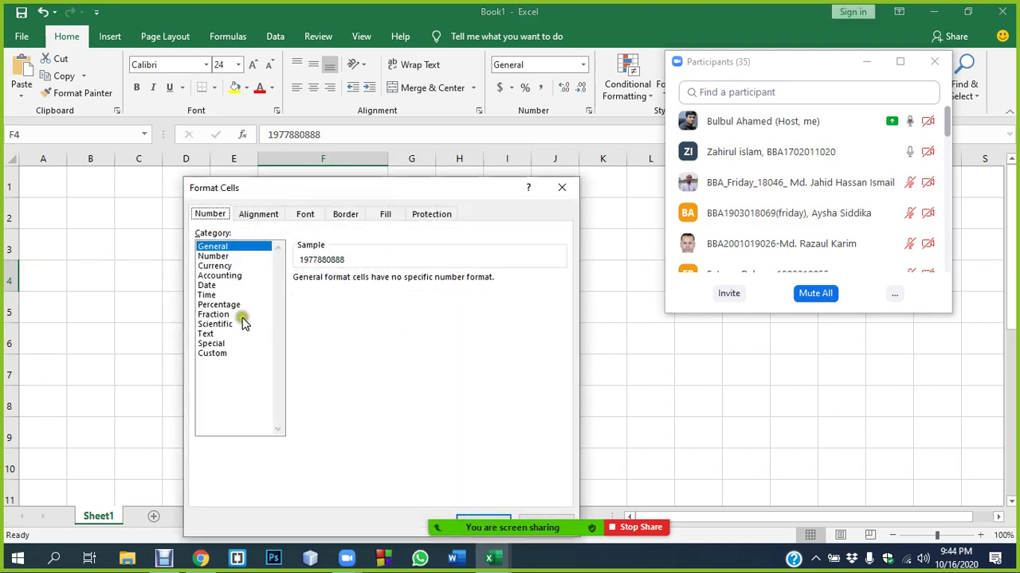
click(206, 334)
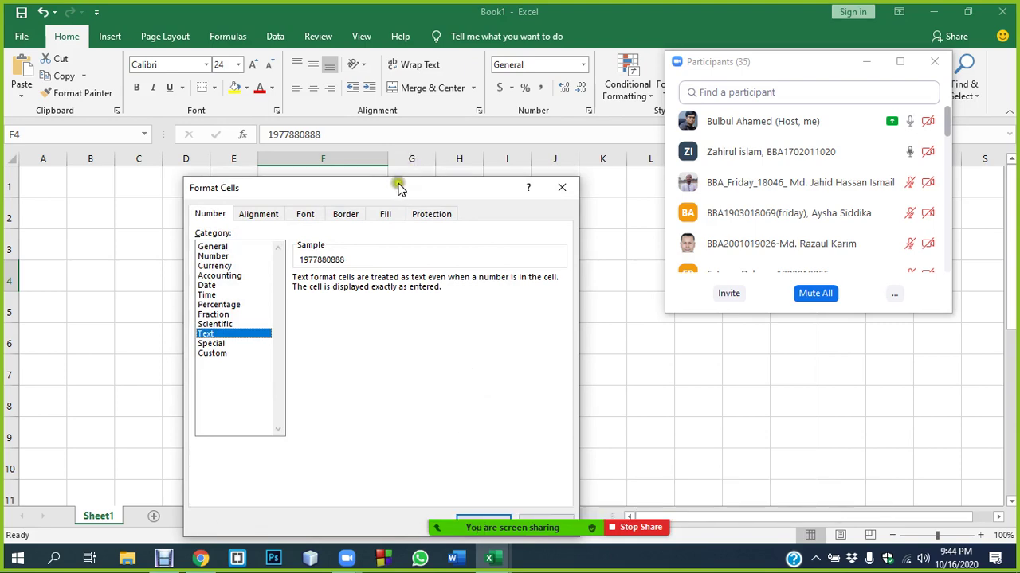
drag(396, 189, 369, 117)
click(451, 448)
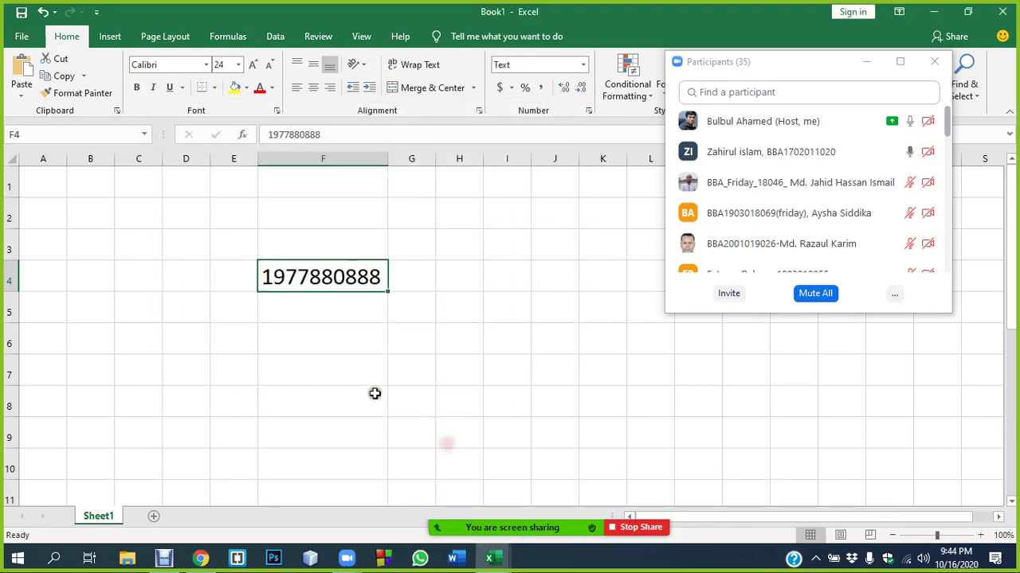
click(317, 363)
click(274, 276)
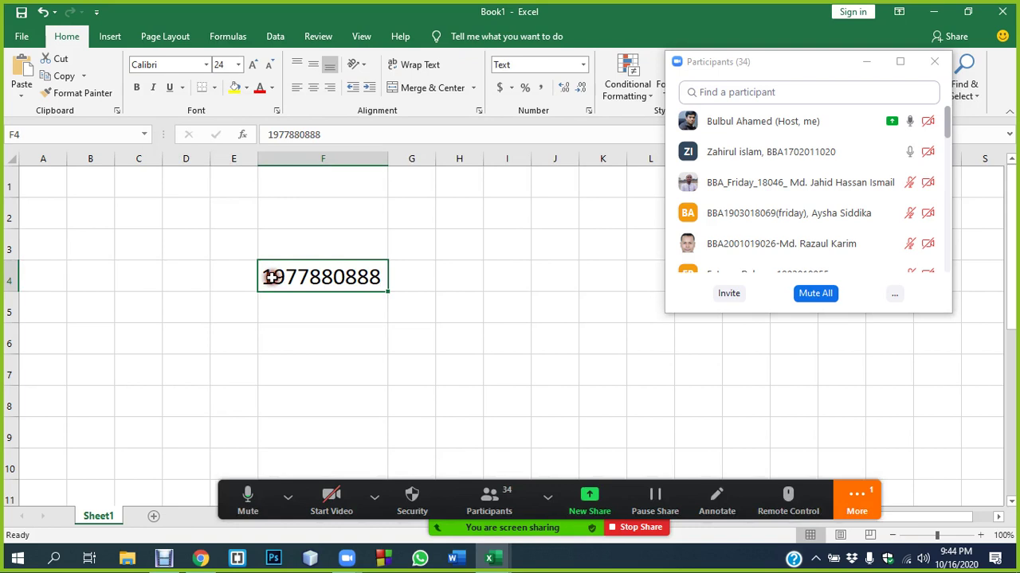
click(265, 134)
text(0)
key(Return)
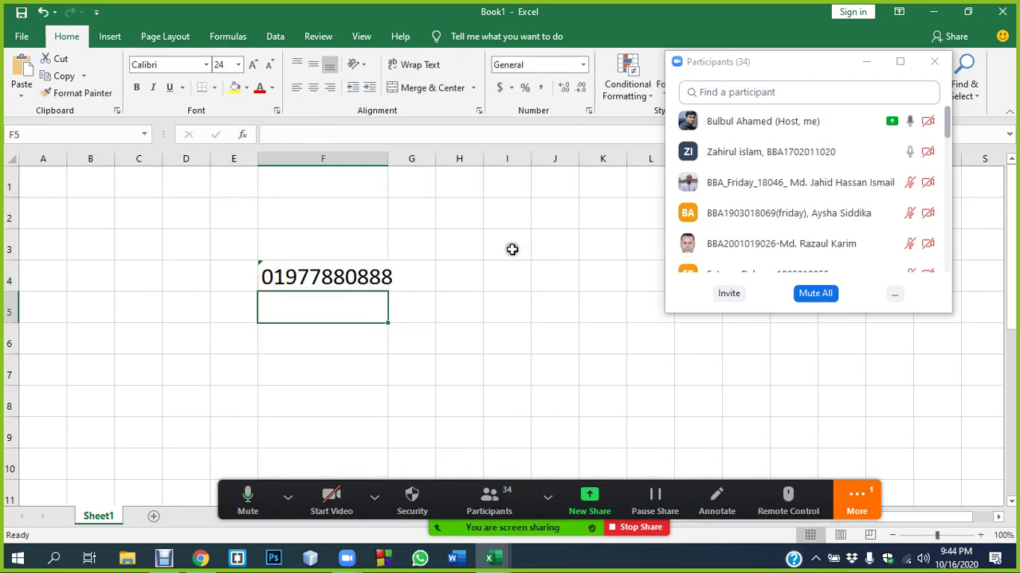
click(271, 269)
mouse_move(239, 271)
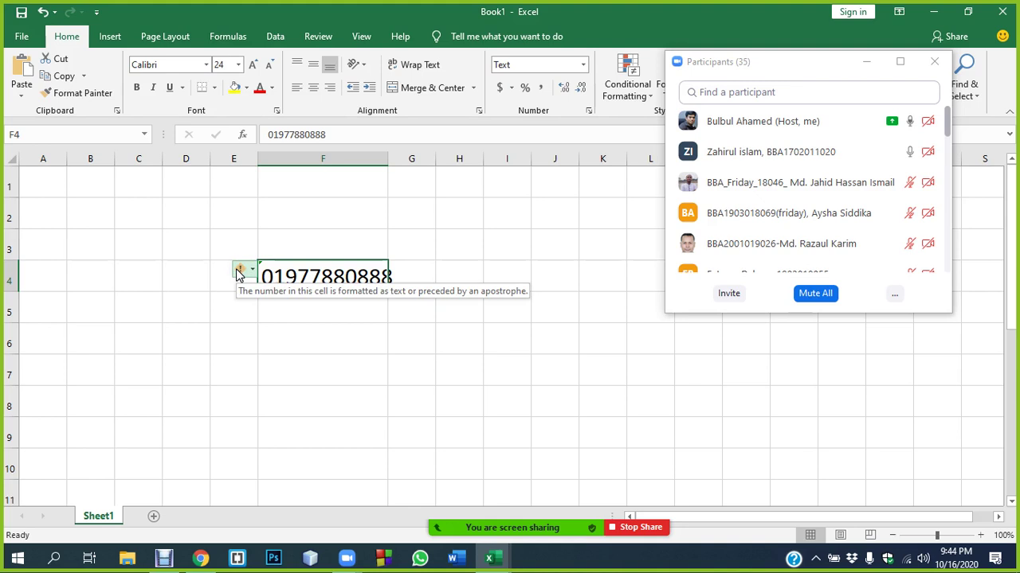
click(358, 334)
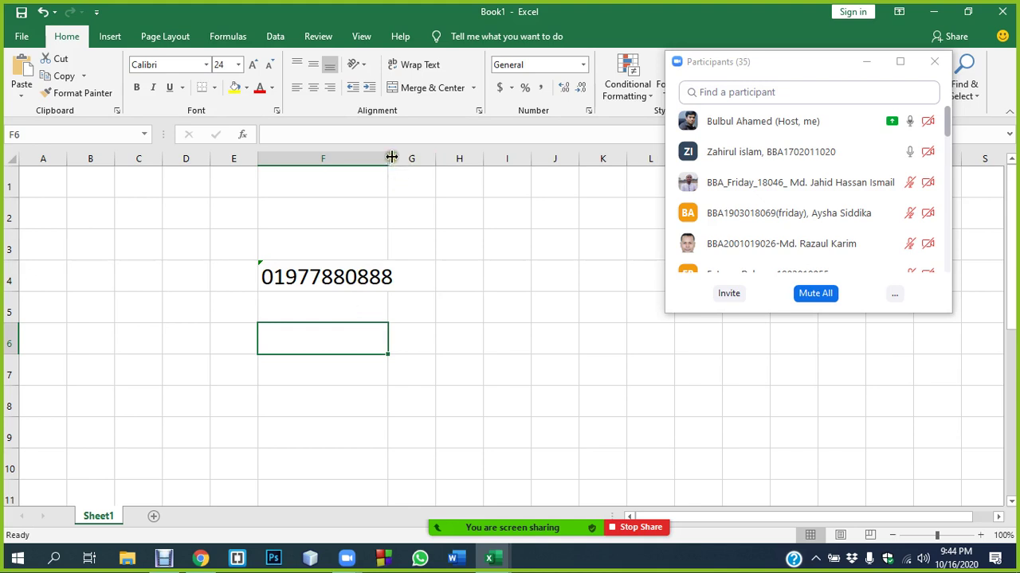
drag(389, 158, 400, 157)
click(416, 271)
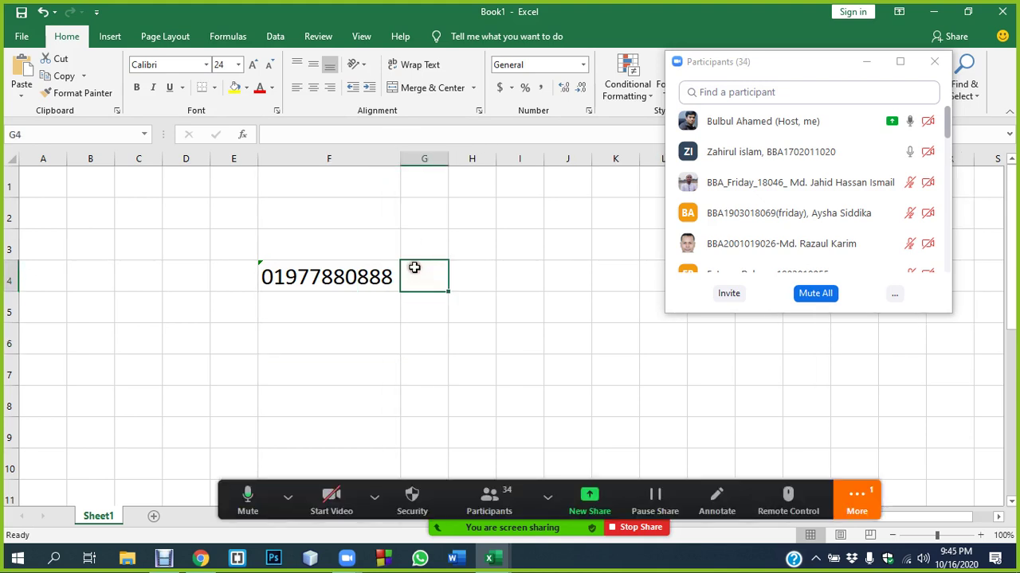
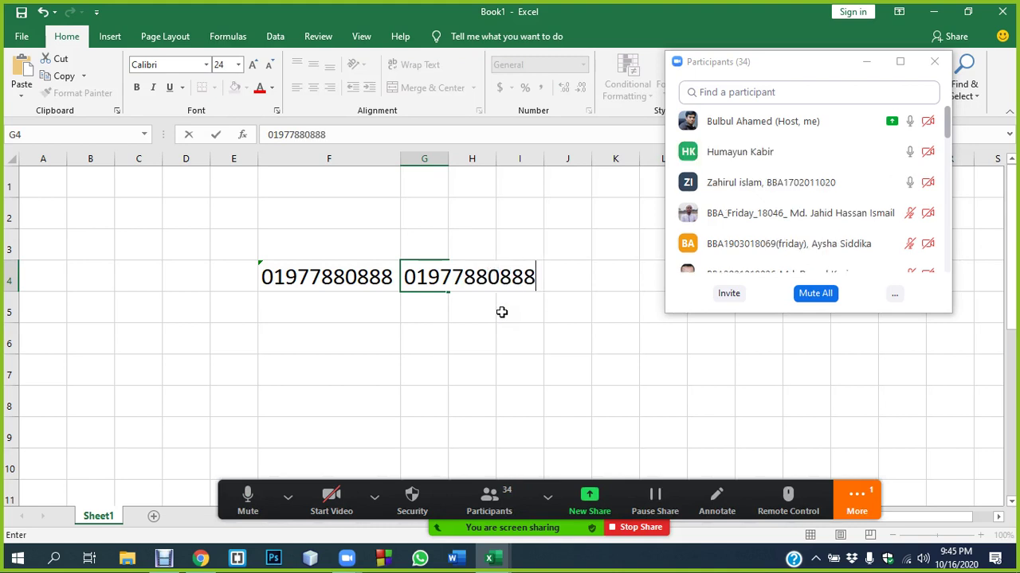
key(Return)
click(501, 277)
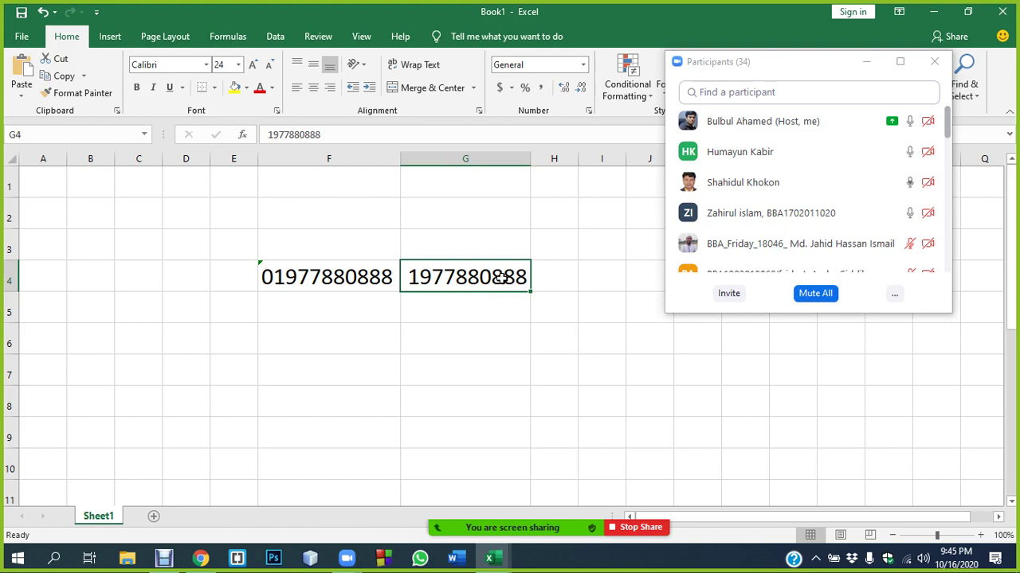
Step: Re-enter G4's number prefixed with an apostrophe so it is stored as text
click(267, 134)
double_click(408, 275)
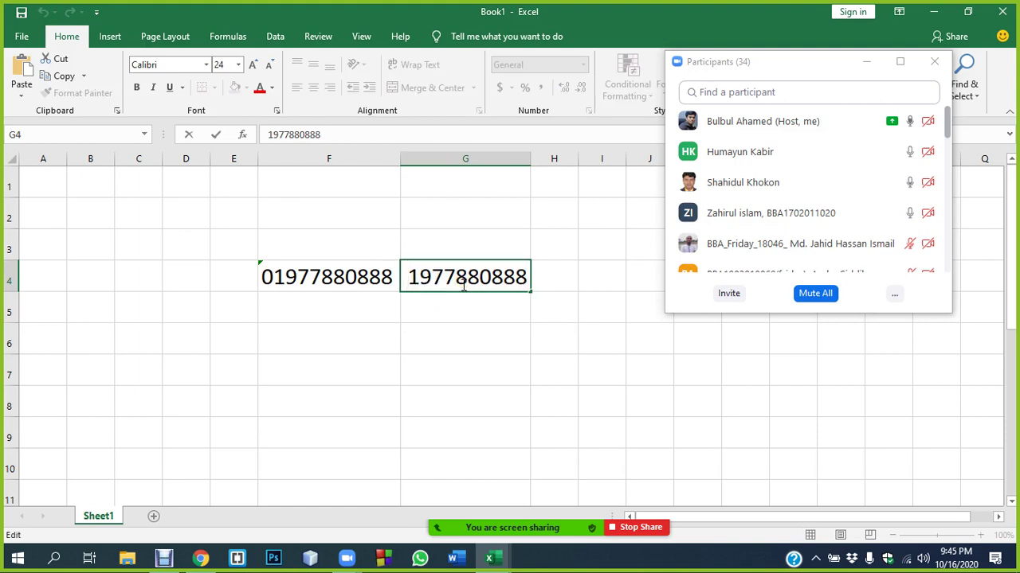
text(,0)
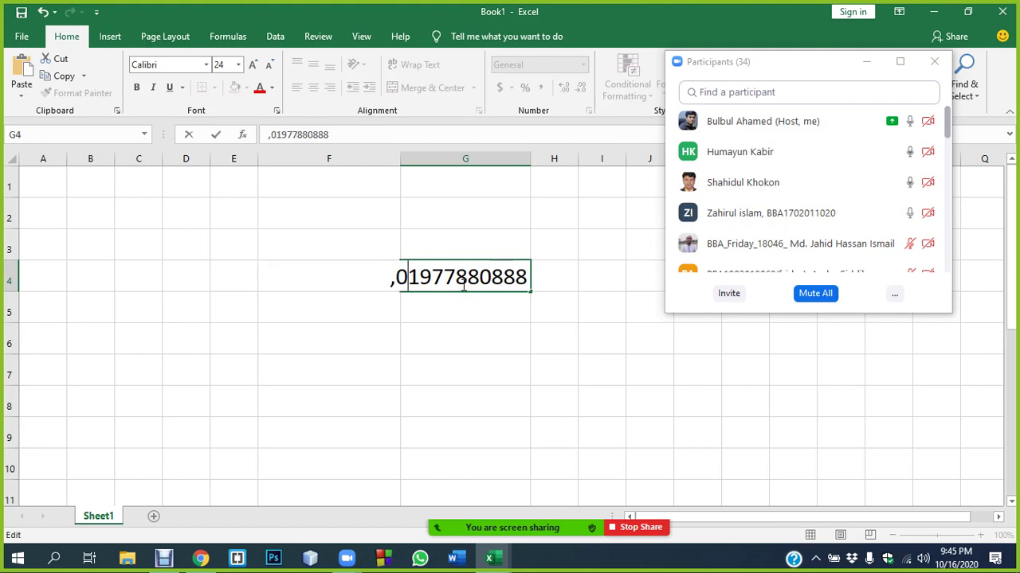
key(Return)
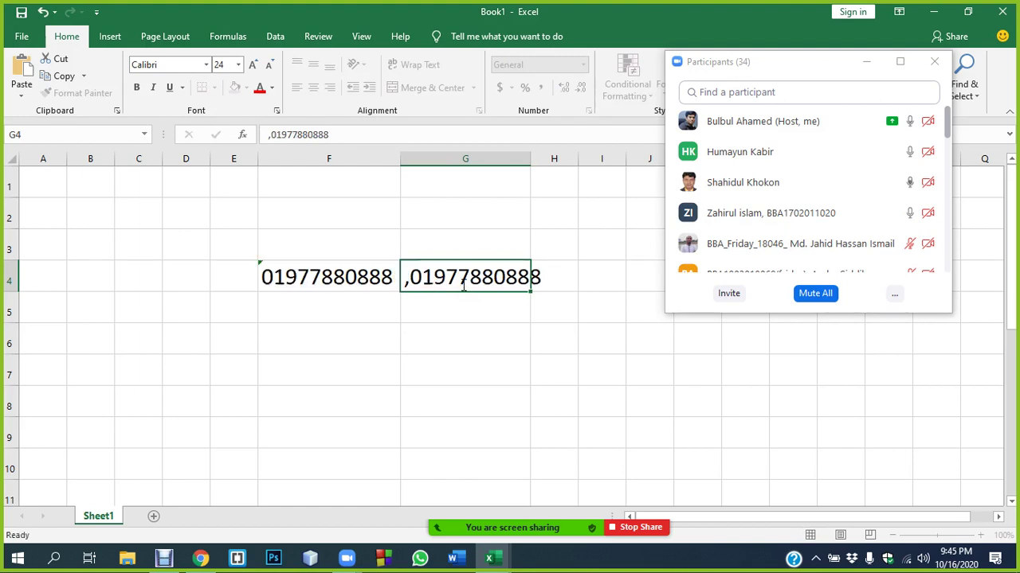
double_click(414, 278)
key(BackSpace)
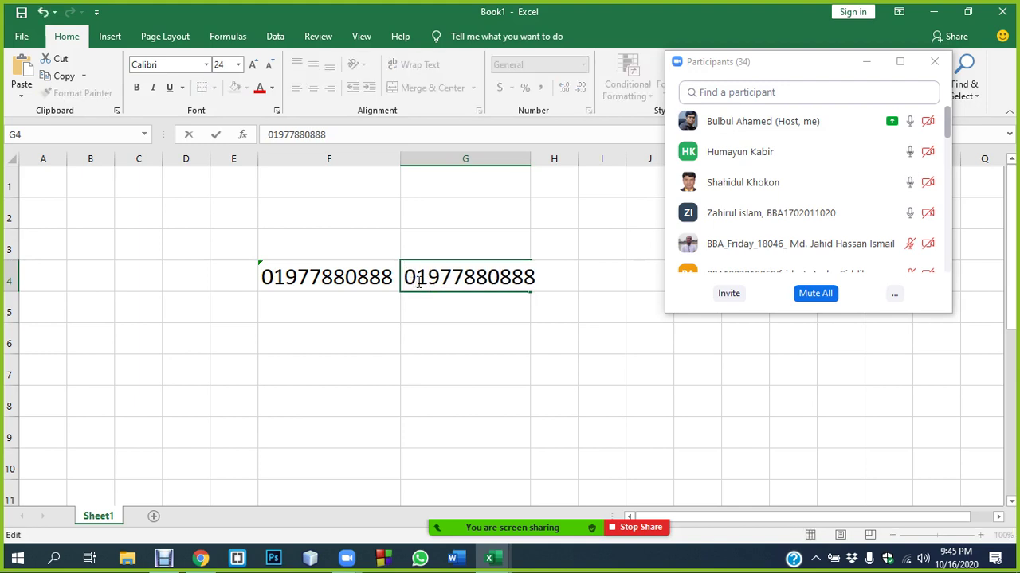
text(')
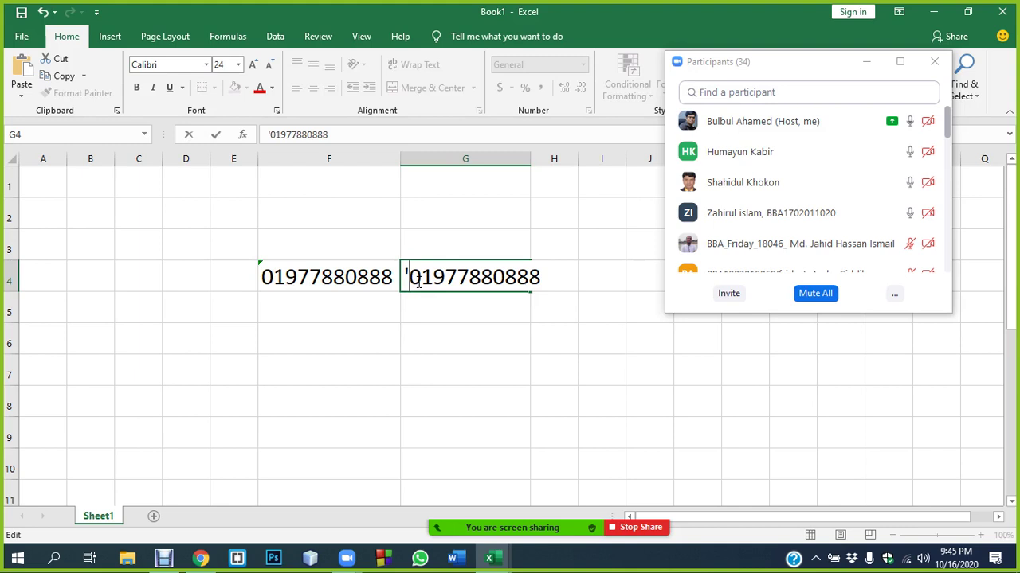
key(Return)
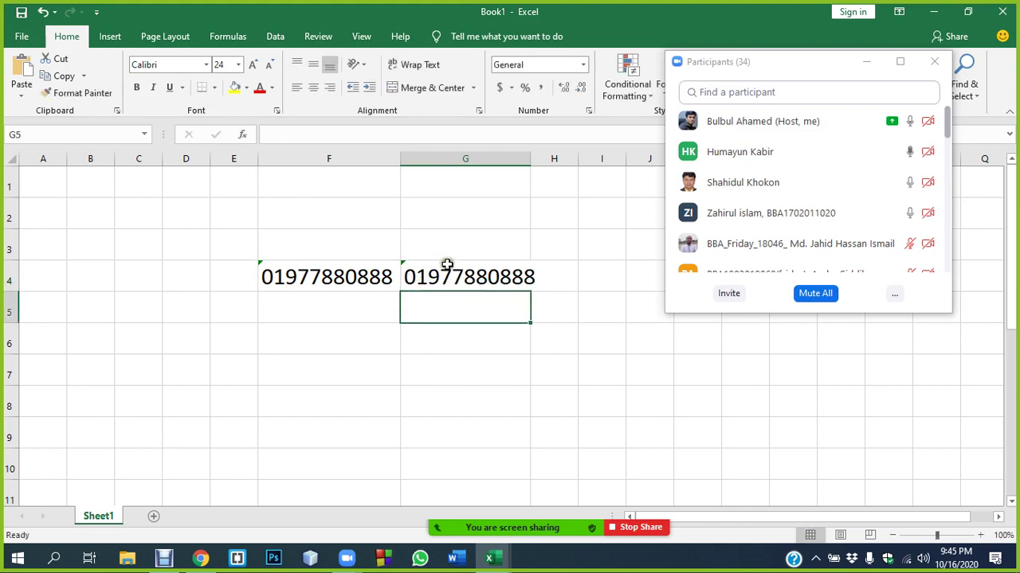
Step: Inspect G4's number-stored-as-text warning and compare it with F4
click(436, 271)
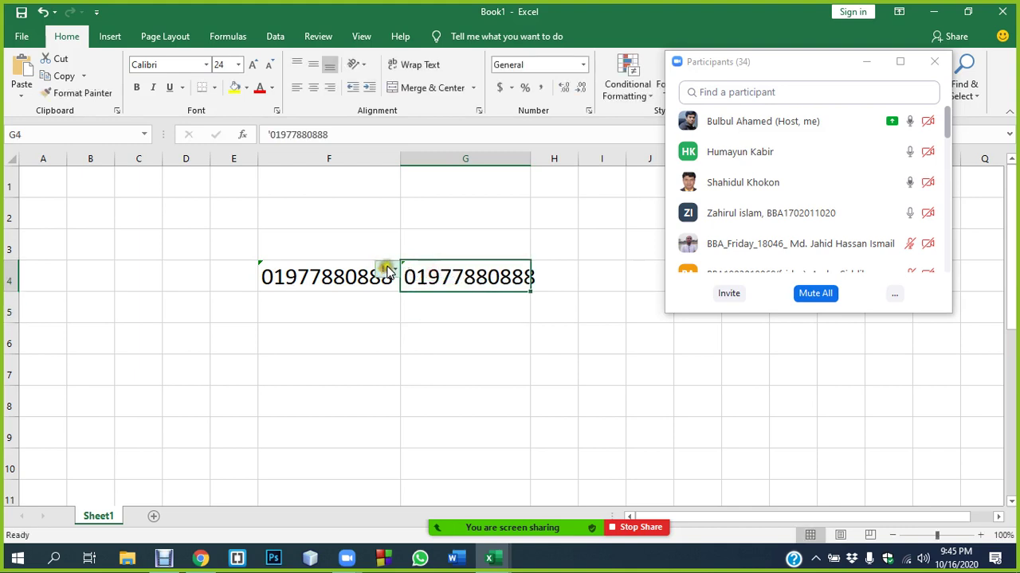
mouse_move(384, 272)
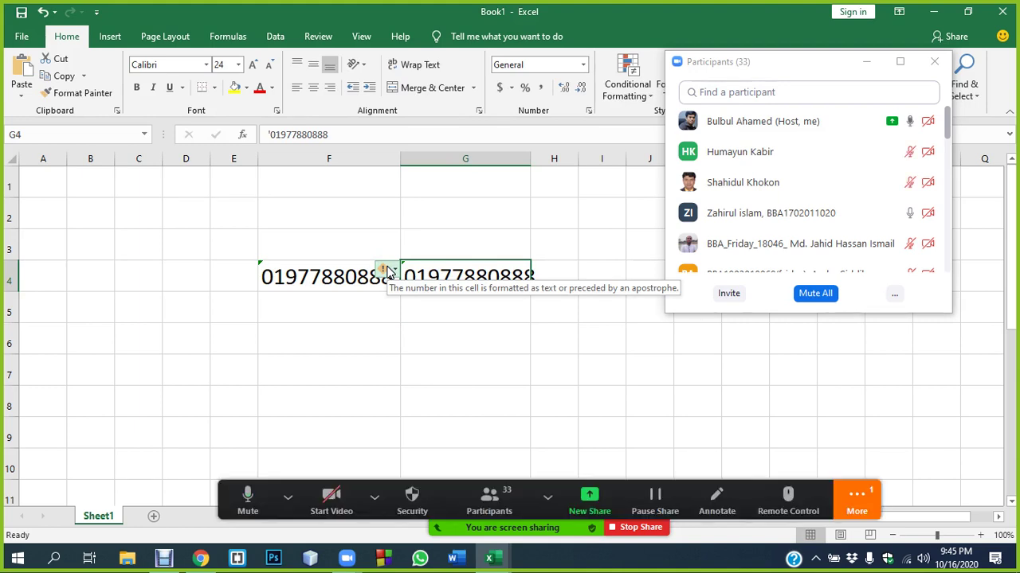
click(391, 328)
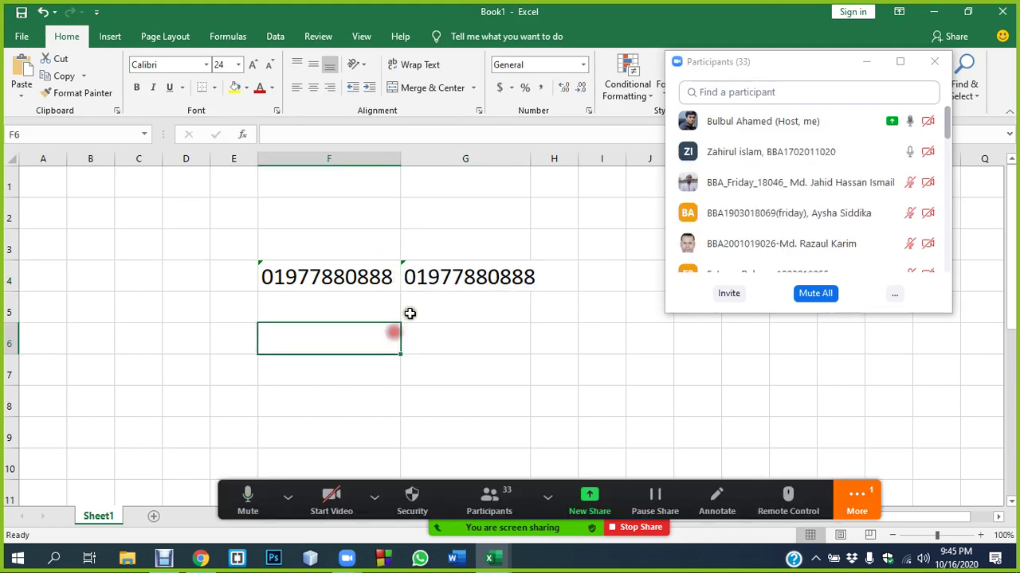
click(319, 281)
click(433, 278)
Step: Dismiss Zoom's meeting time-limit warning and briefly open and close the chat
click(476, 336)
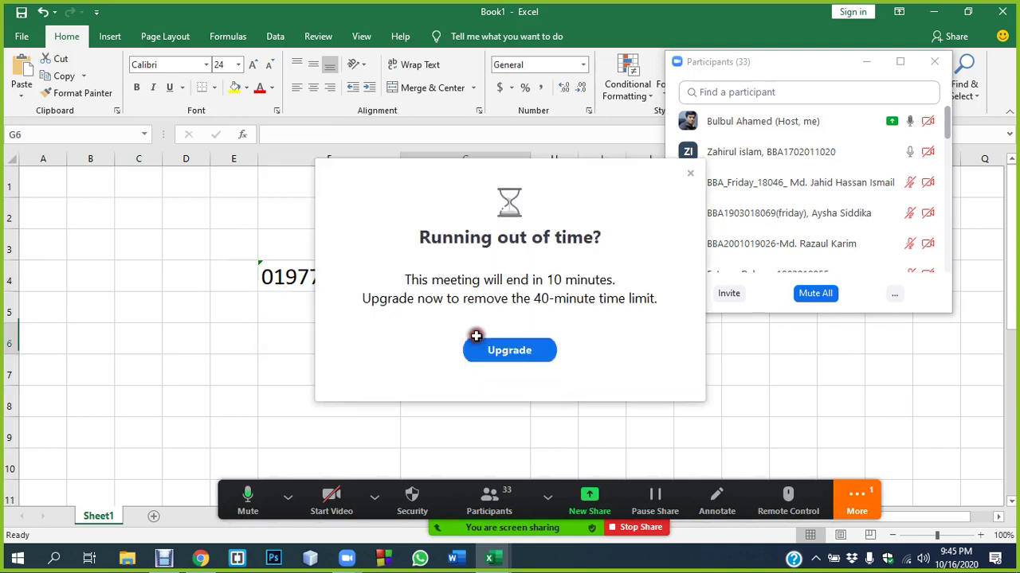
click(690, 172)
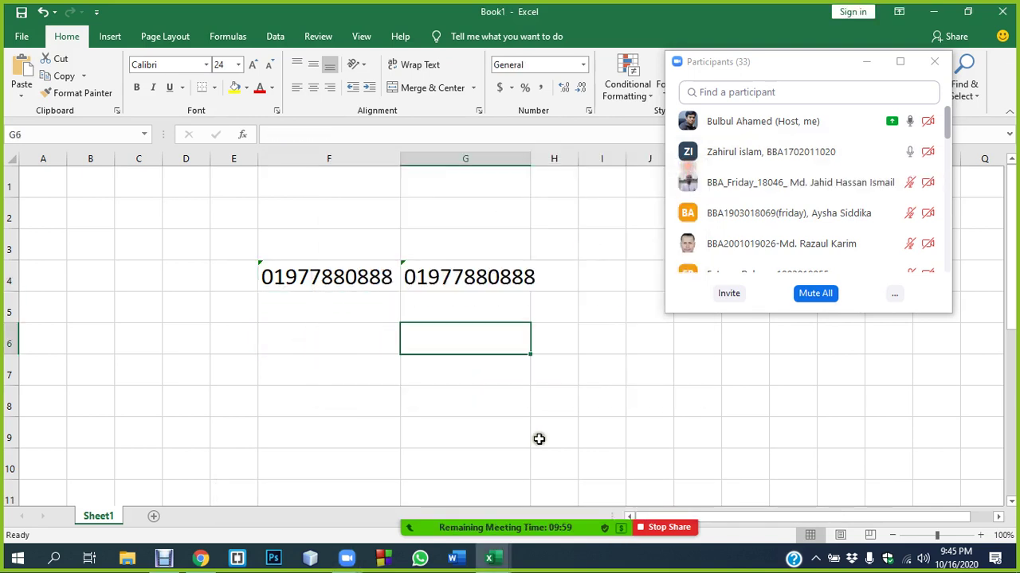
click(856, 497)
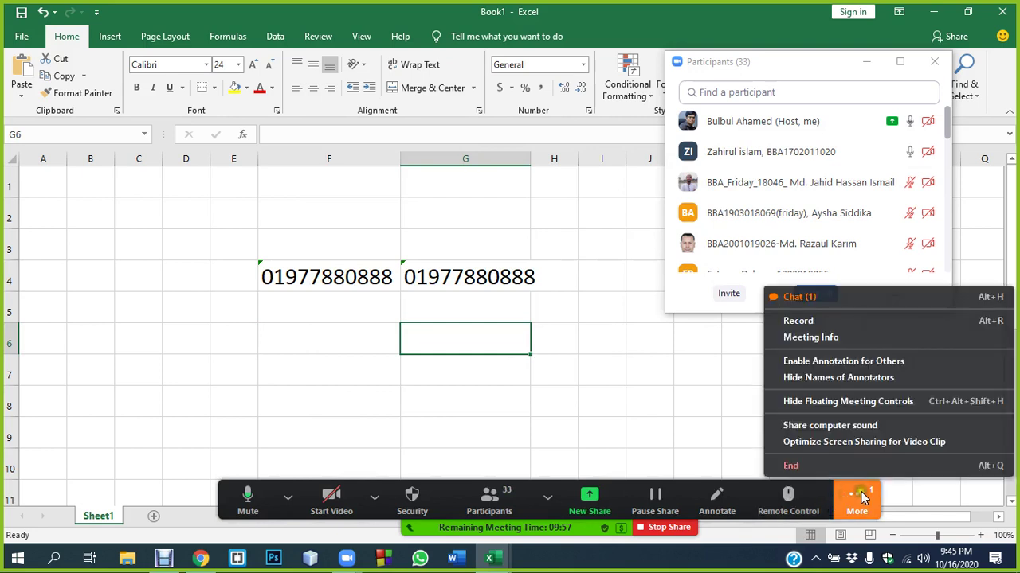
click(812, 298)
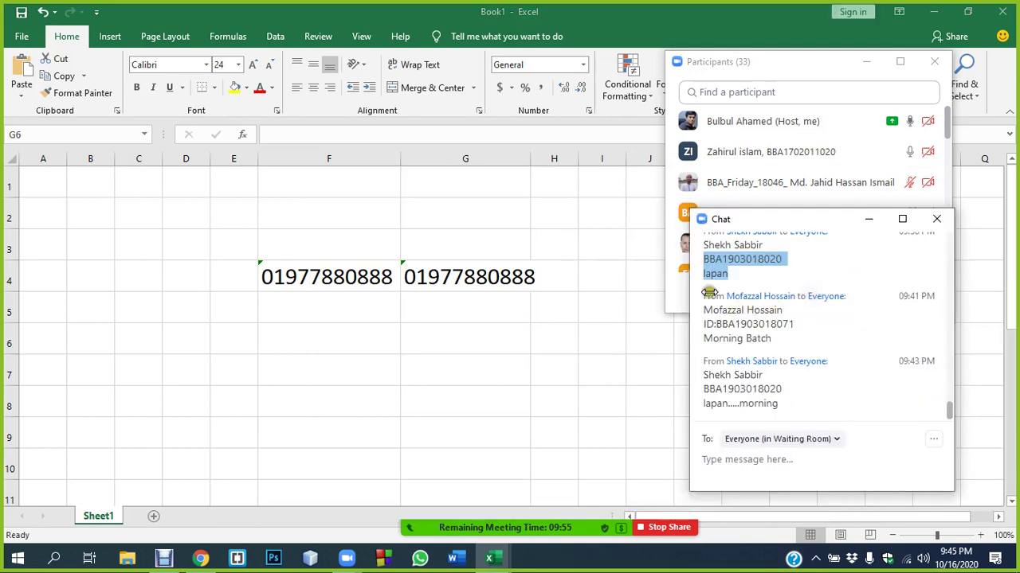
click(936, 218)
Step: Mute all Zoom meeting participants and confirm with Yes
click(454, 342)
click(341, 348)
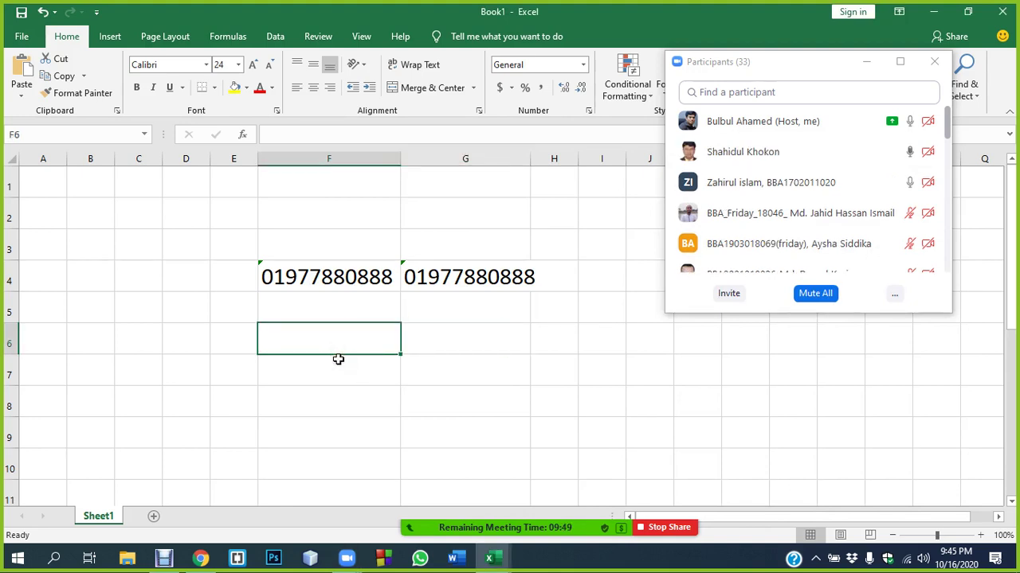
click(816, 292)
click(558, 316)
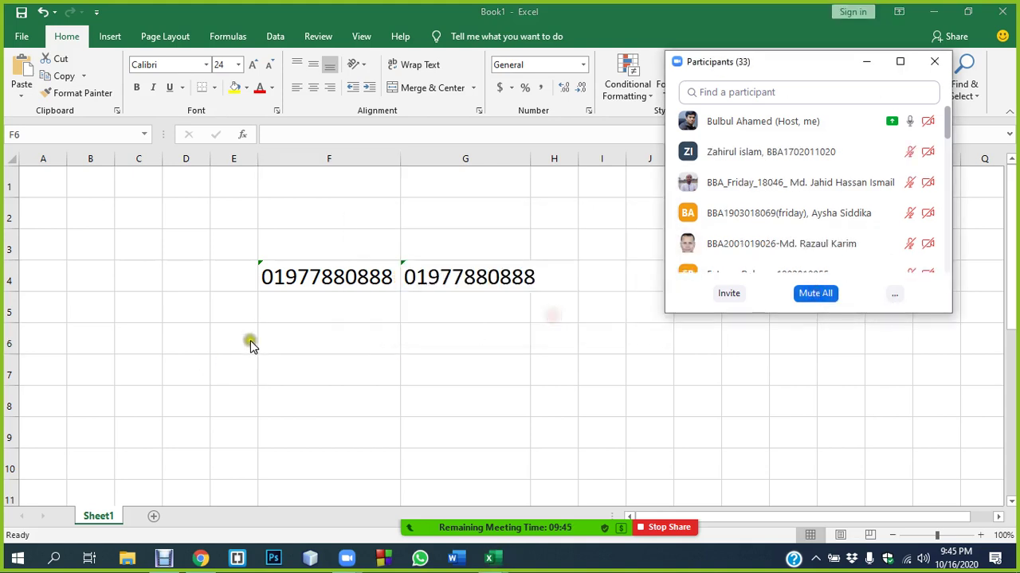
click(271, 334)
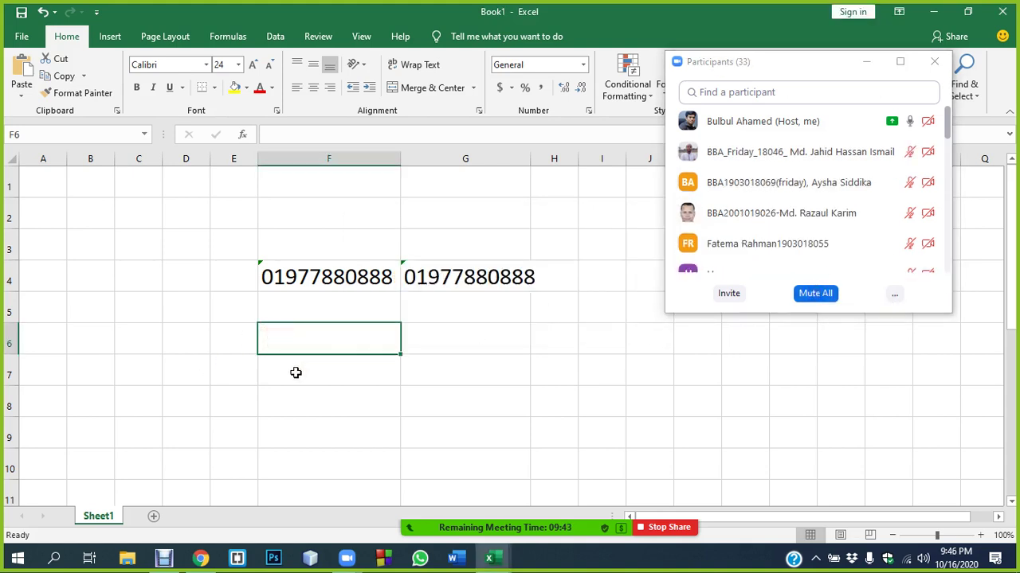
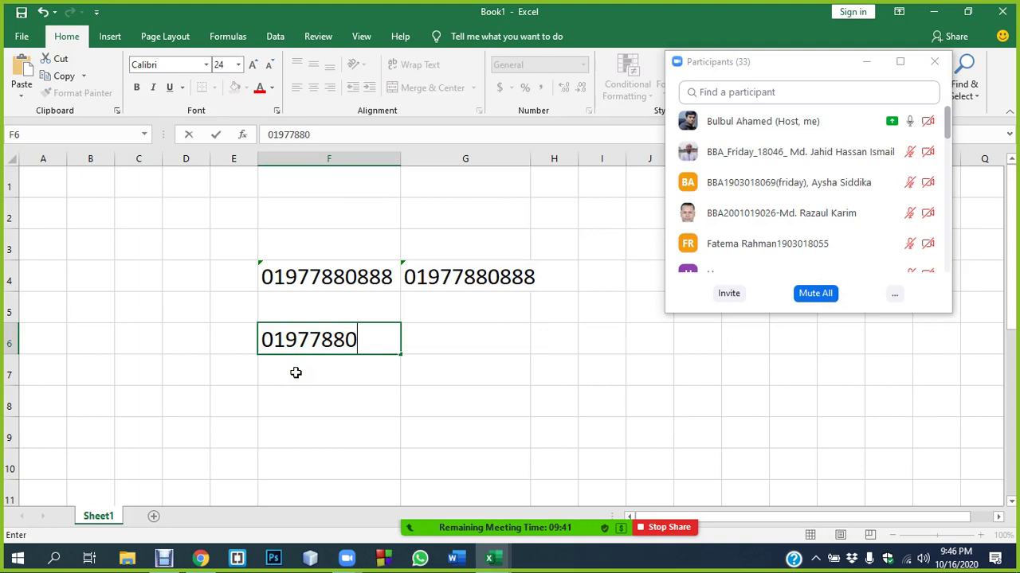
key(Return)
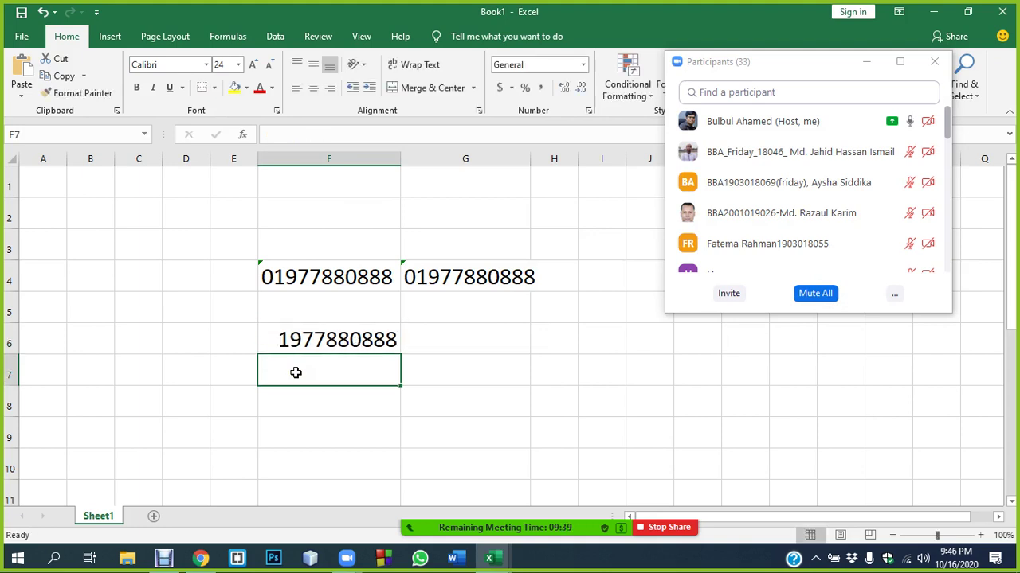
click(316, 339)
Step: Open Format Cells for F6 and begin a Custom format code of zeros
right_click(318, 338)
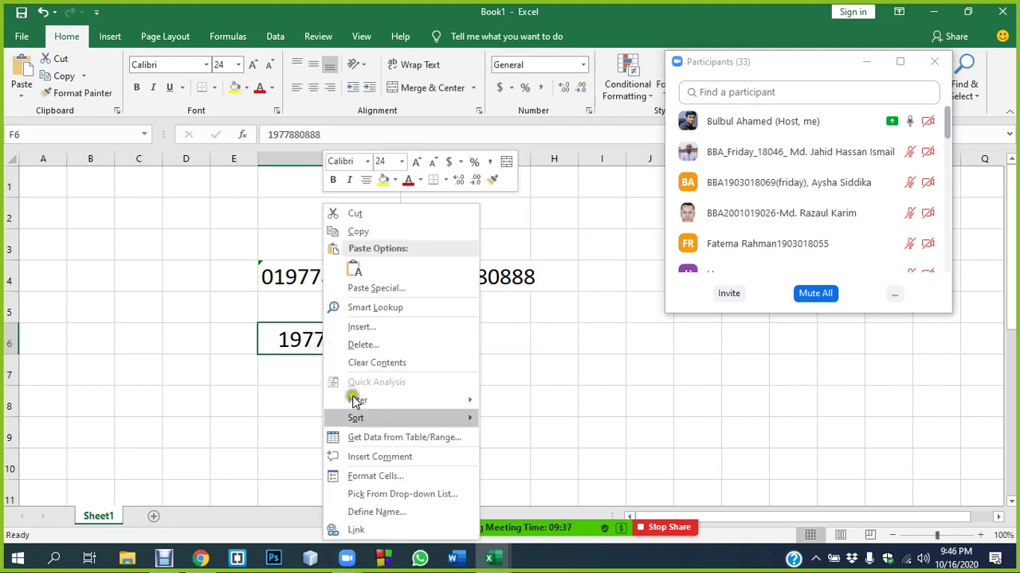
click(377, 477)
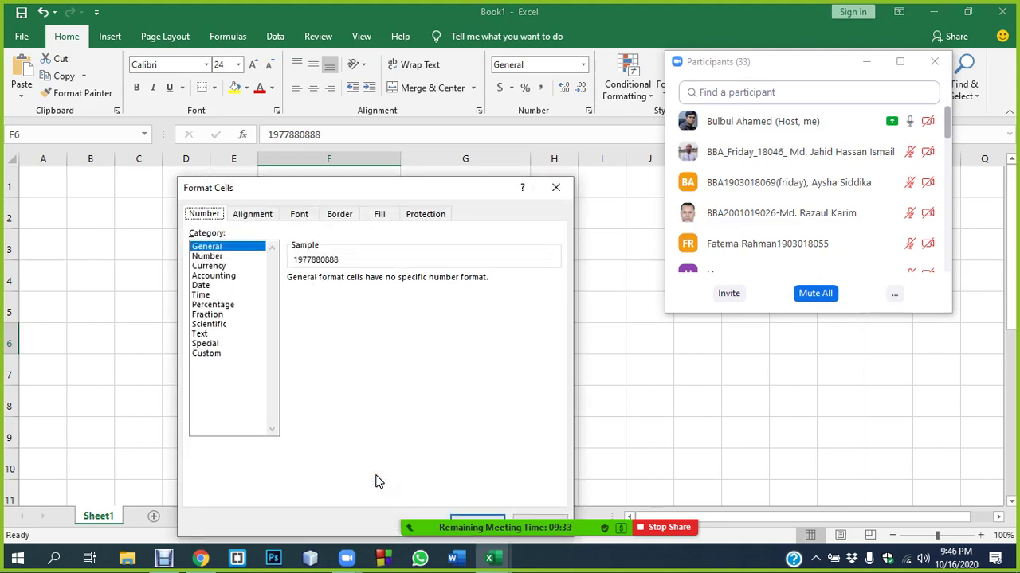
click(206, 353)
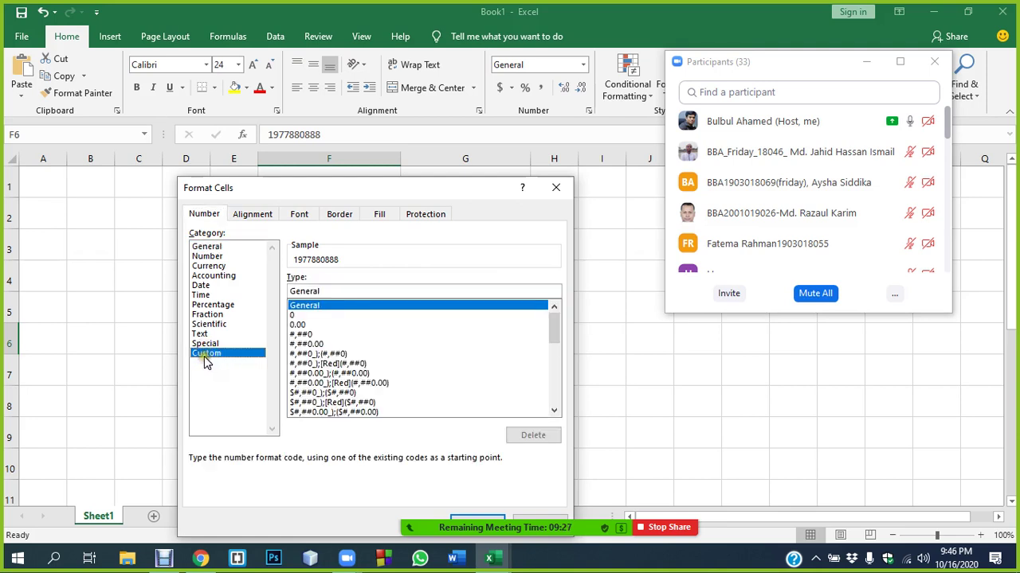
click(291, 291)
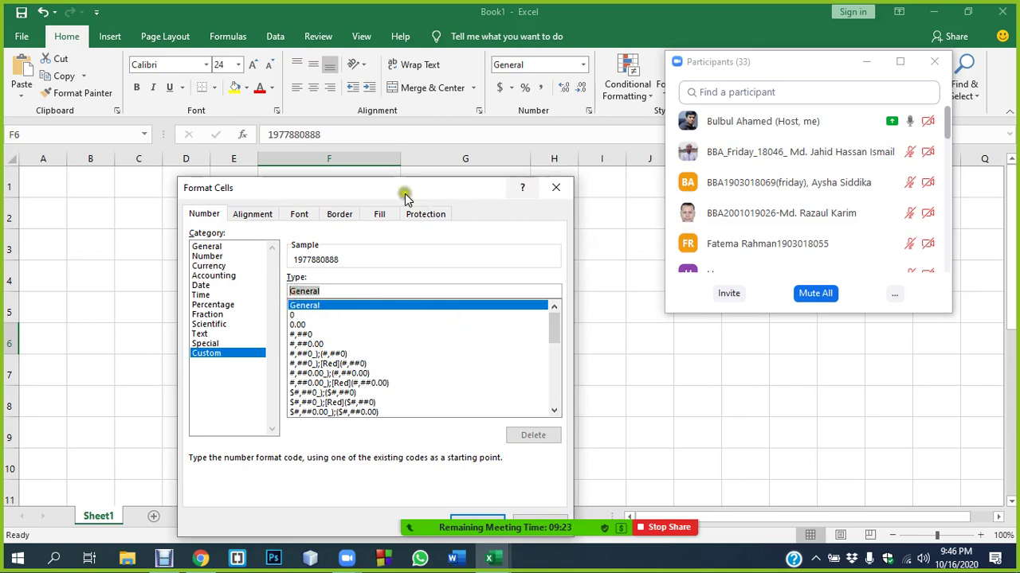
mouse_move(402, 188)
mouse_down()
mouse_move(660, 297)
mouse_move(663, 309)
mouse_up()
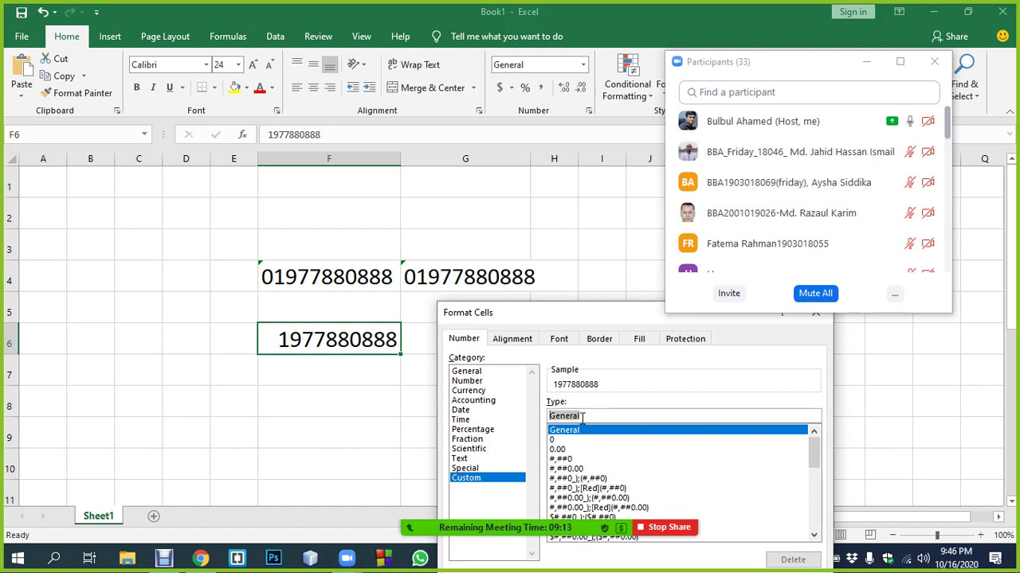
text(0000000000)
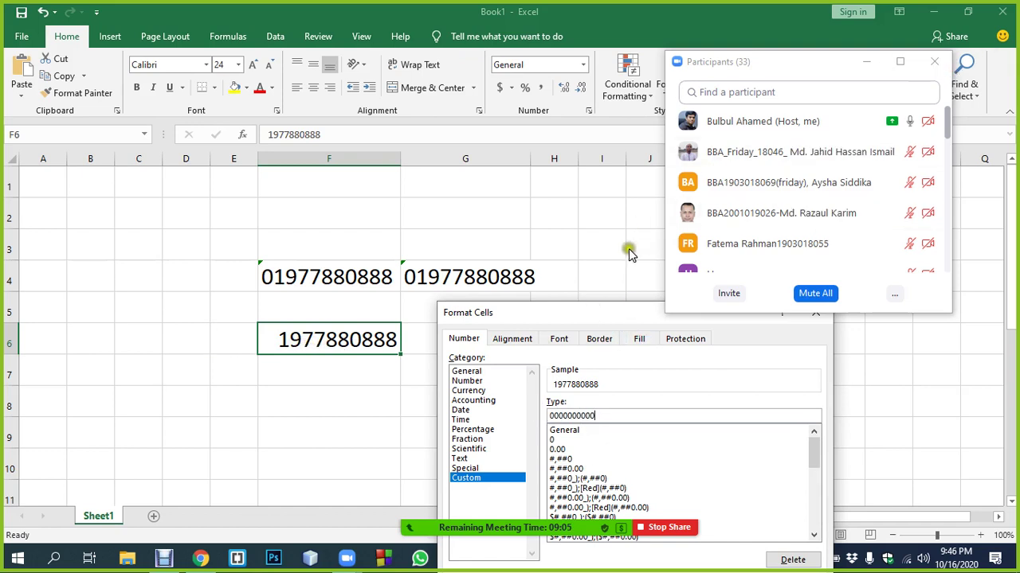
drag(599, 311, 598, 253)
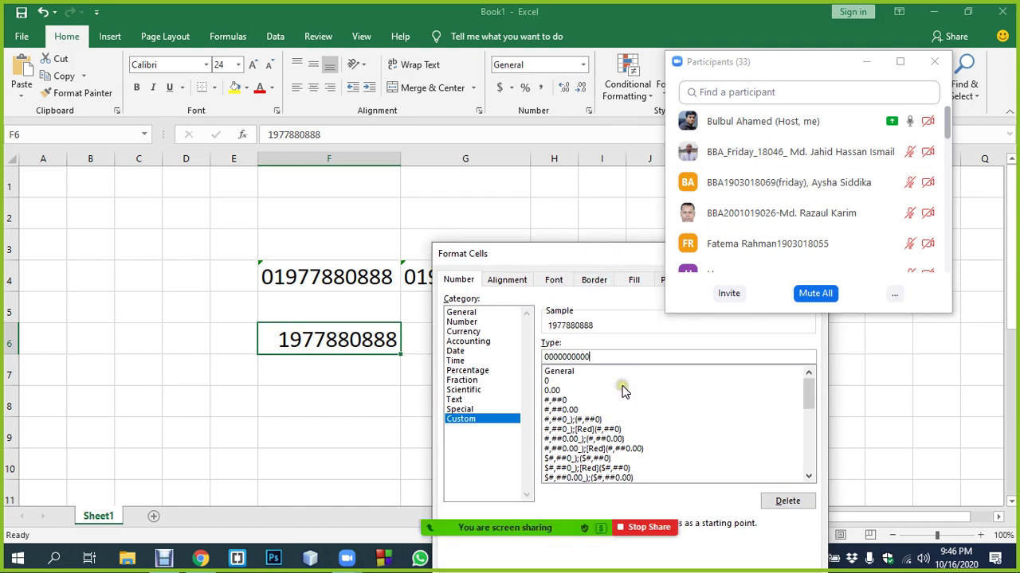
text(0)
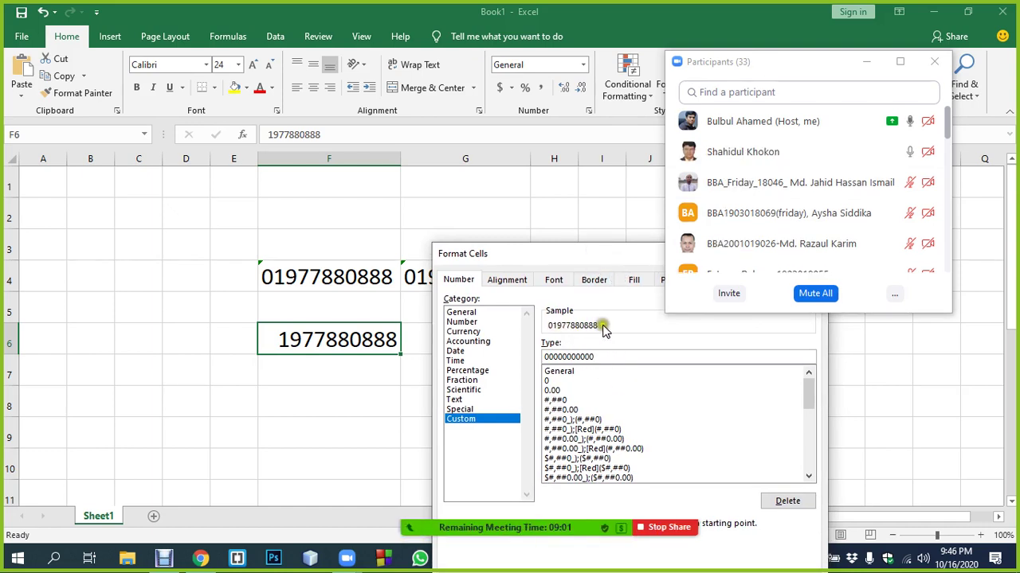
drag(551, 254, 338, 251)
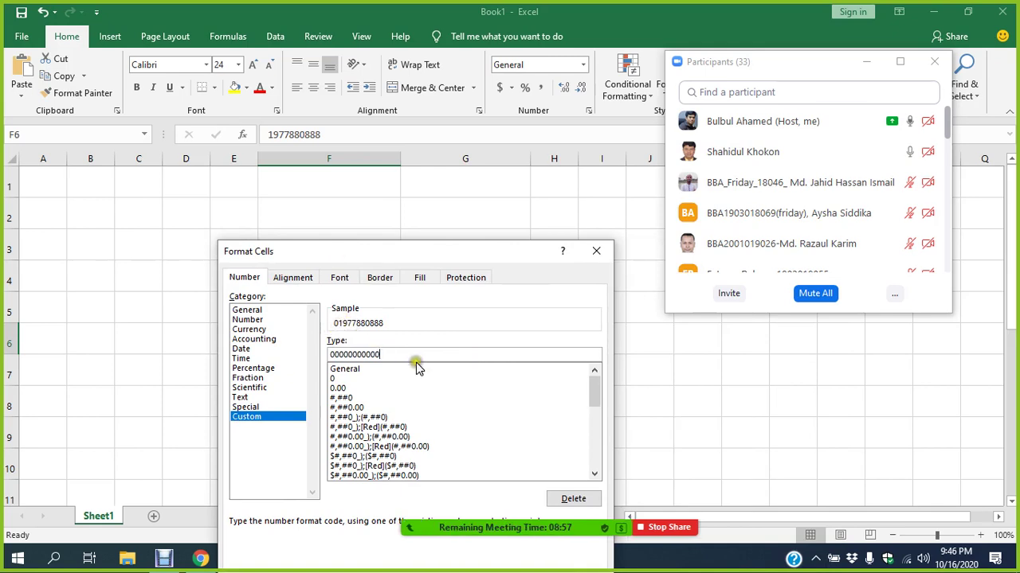
key(BackSpace)
click(333, 319)
scroll(466, 382, down, 4)
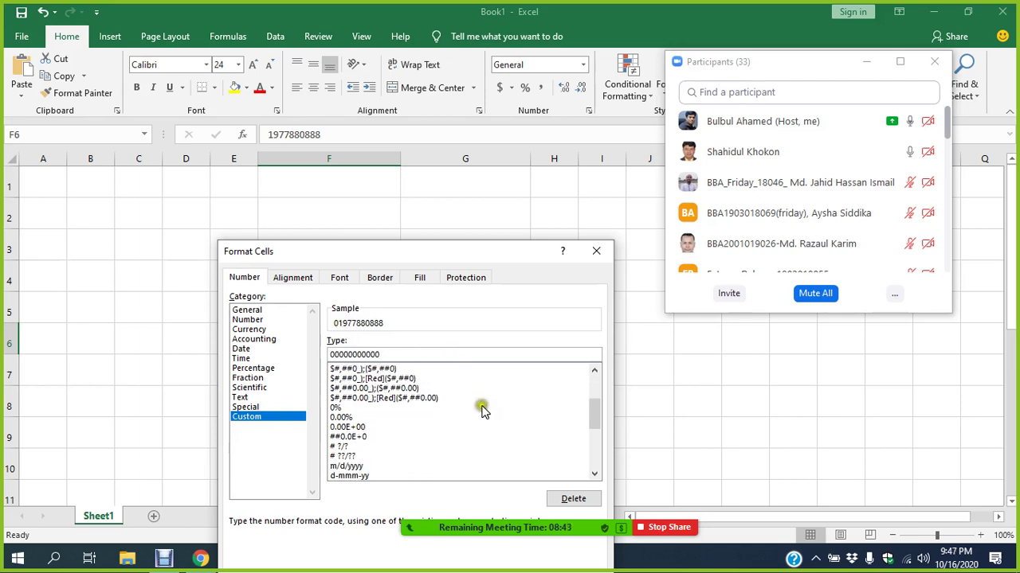
scroll(483, 405, up, 4)
click(486, 249)
drag(486, 249, 438, 125)
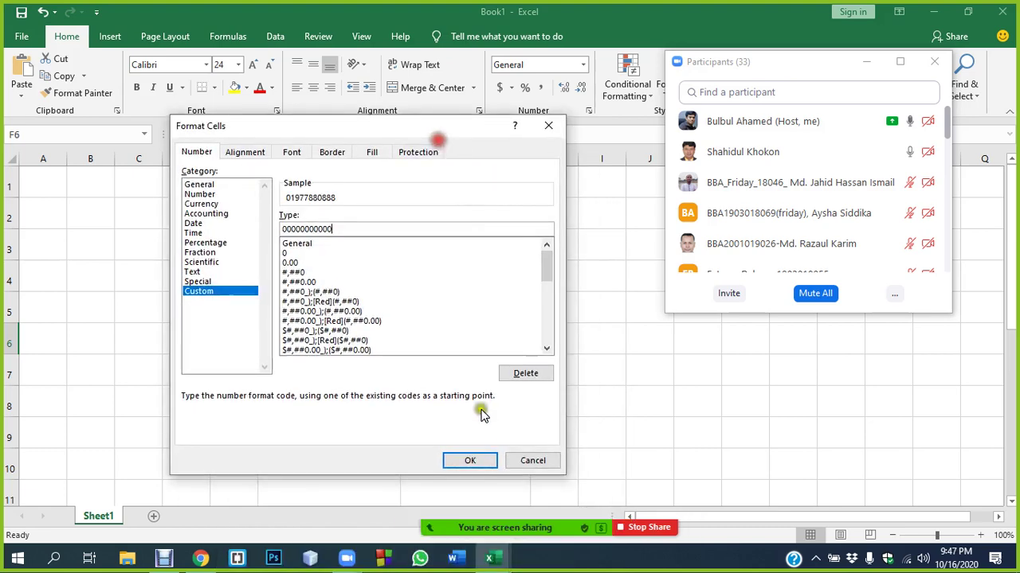
click(471, 460)
Step: Enter 777 in cell F7 beneath the formatted phone number in F6
click(405, 368)
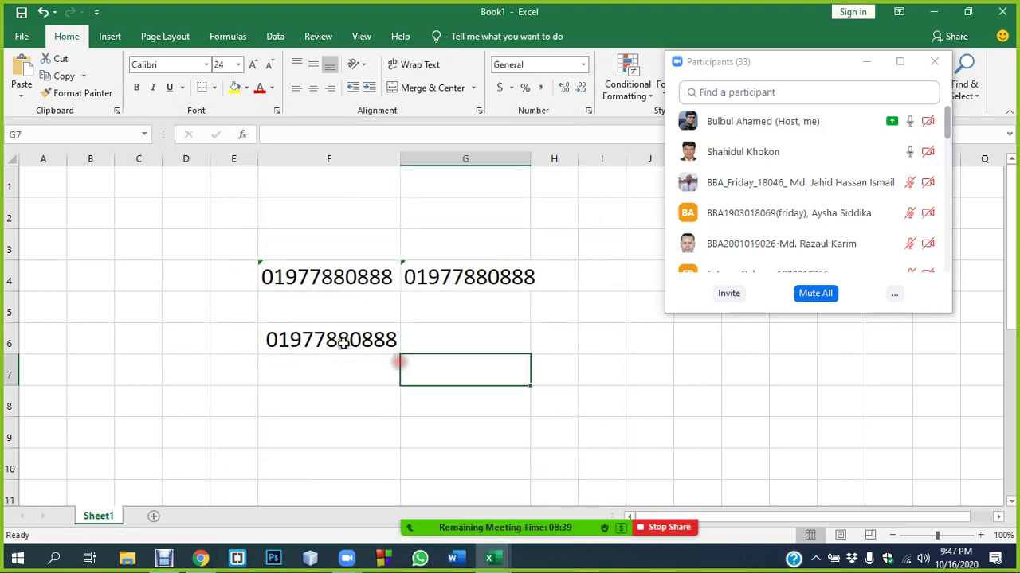
click(351, 341)
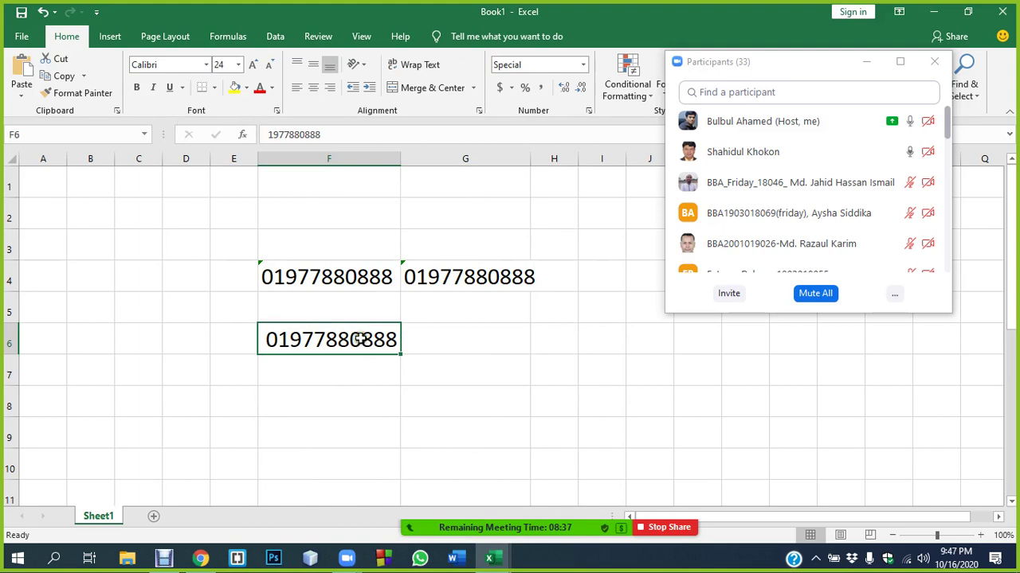
click(330, 369)
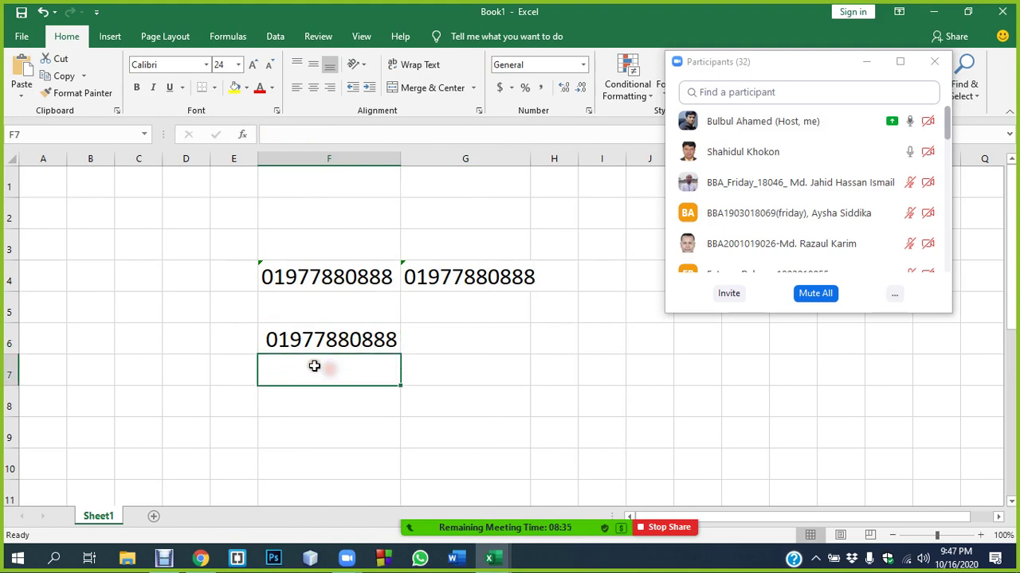
click(321, 341)
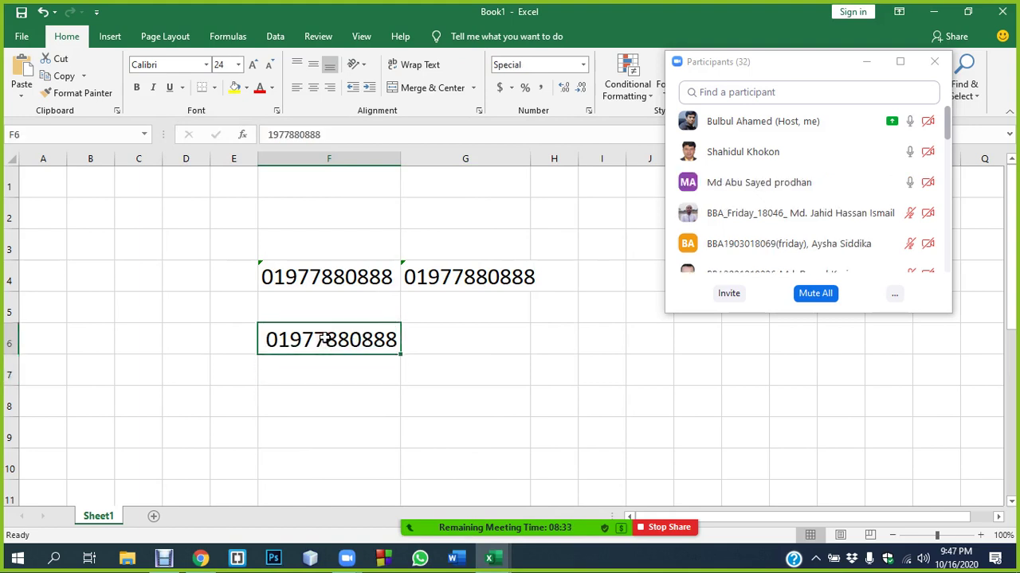
click(286, 372)
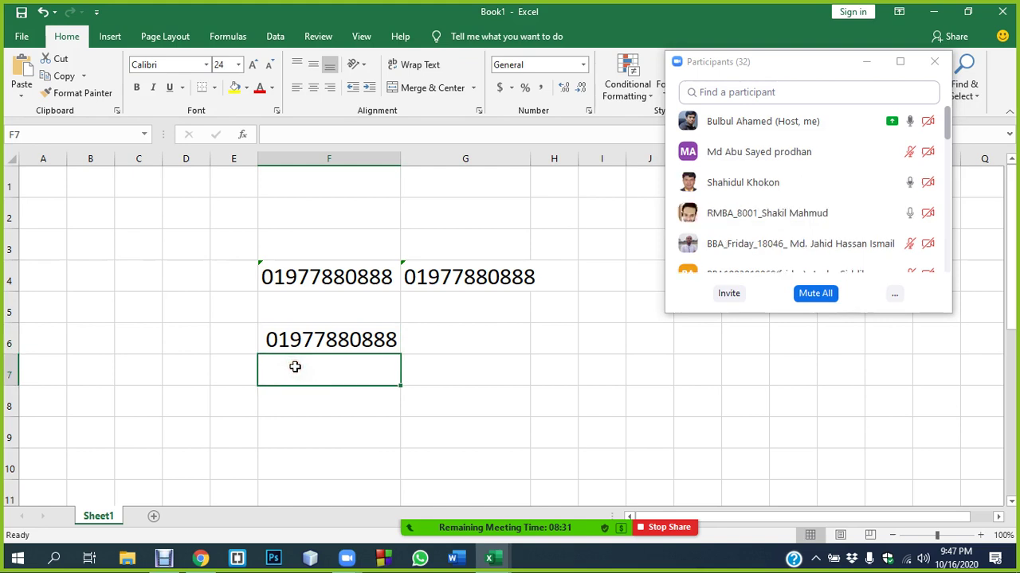
text(777)
key(Return)
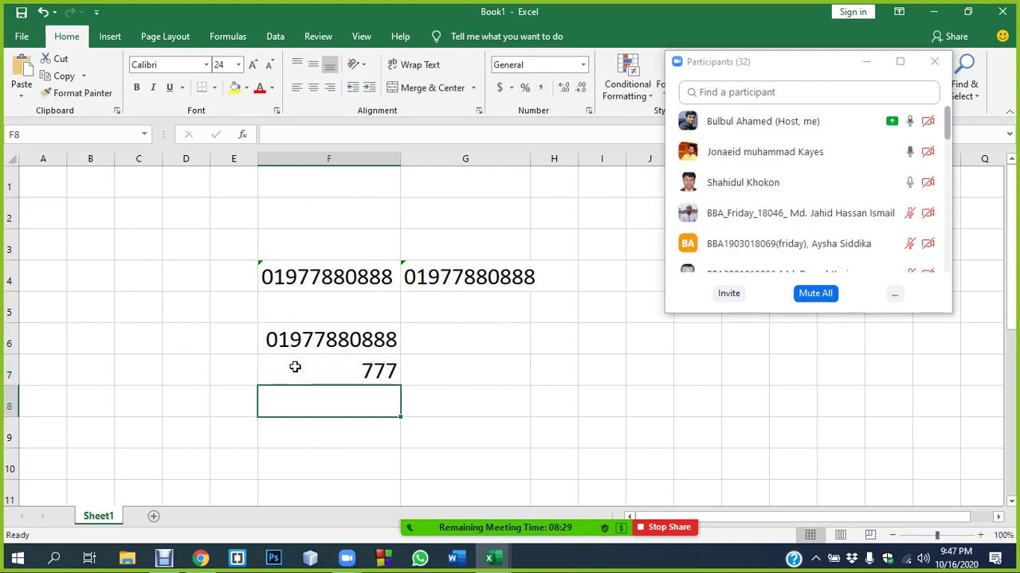
click(300, 364)
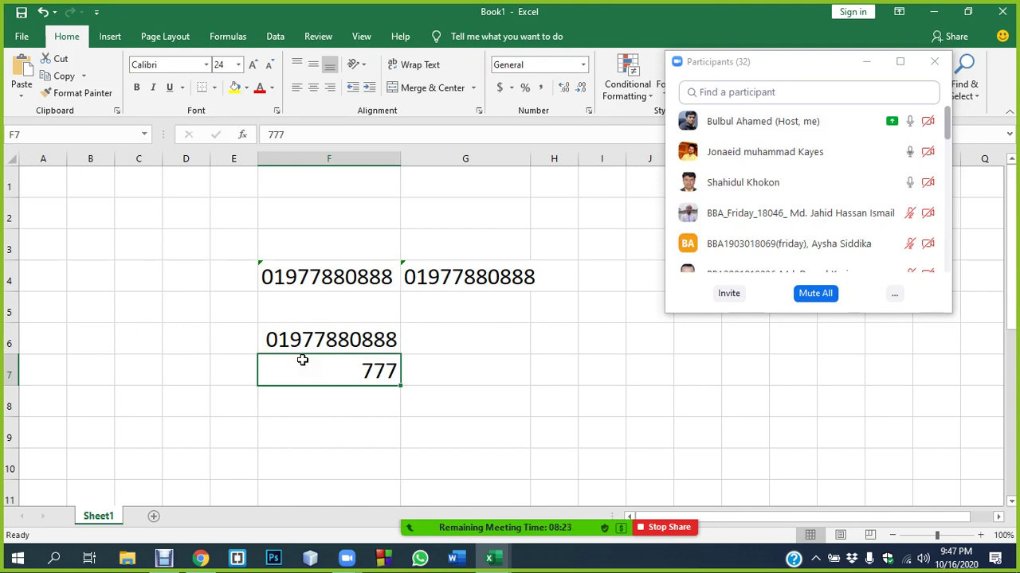
click(423, 412)
click(375, 369)
Step: Give F7 the custom number format 000000 so 777 displays as 000777
right_click(341, 373)
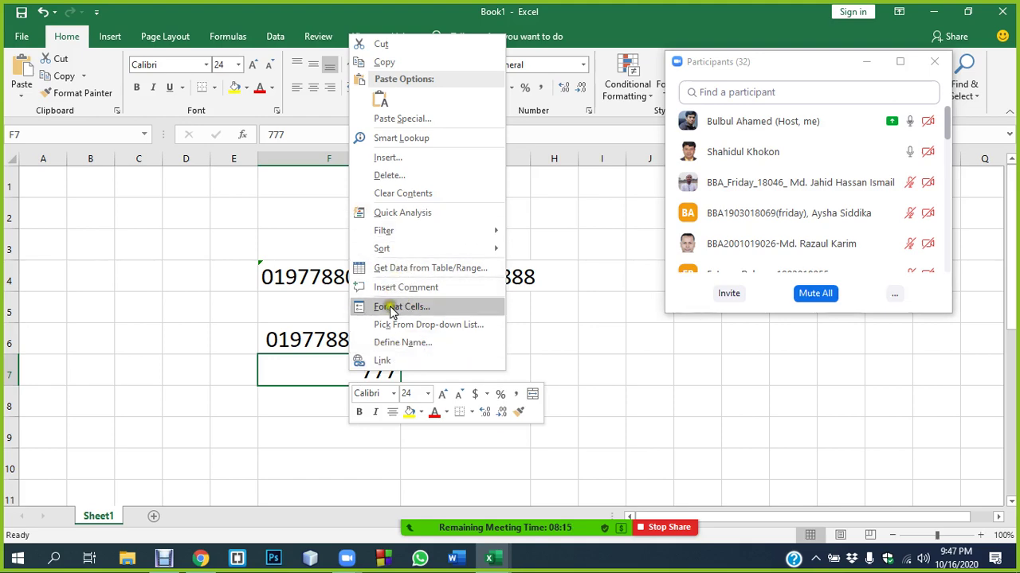
click(401, 306)
drag(374, 136, 642, 135)
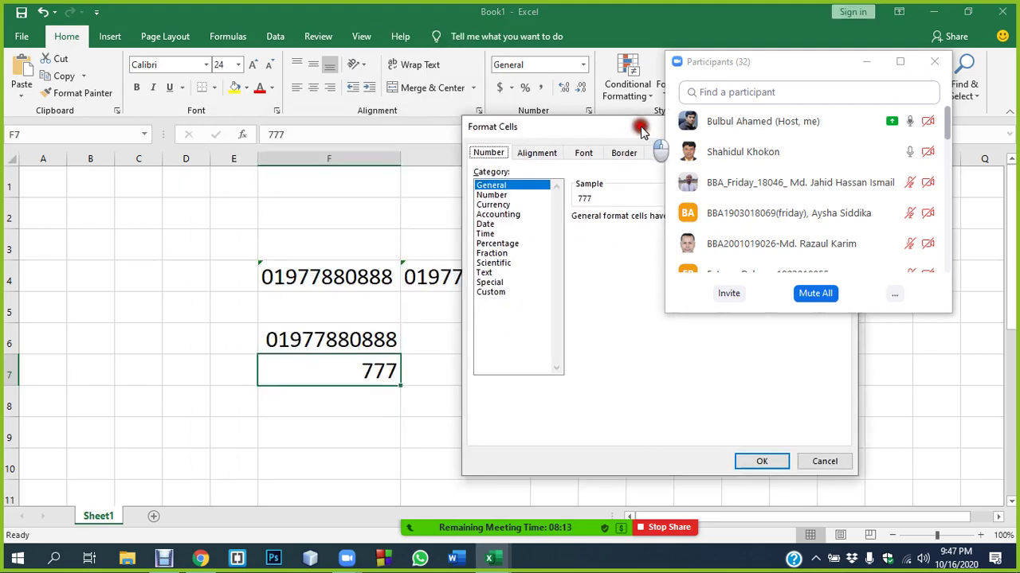
click(493, 292)
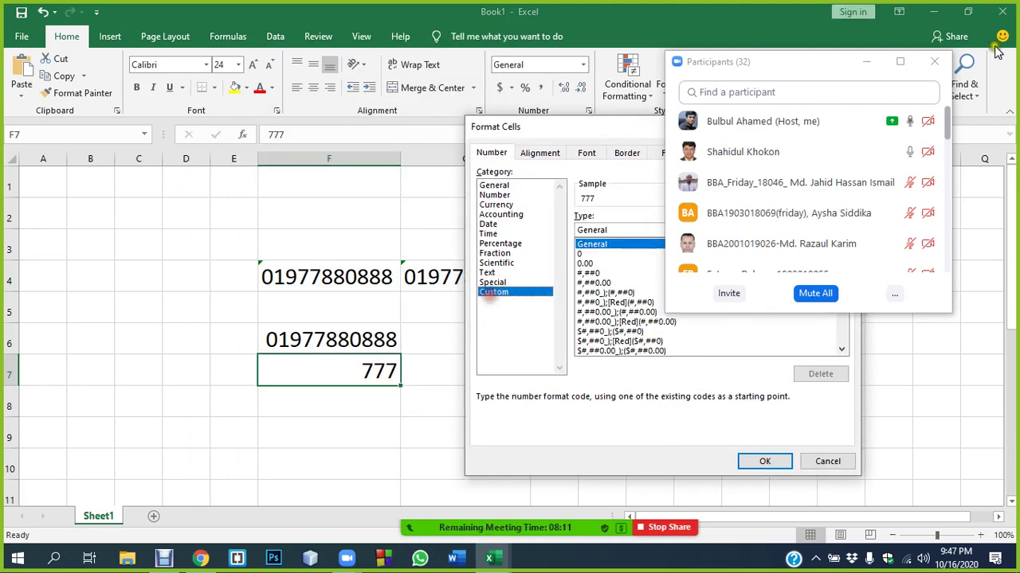
click(933, 61)
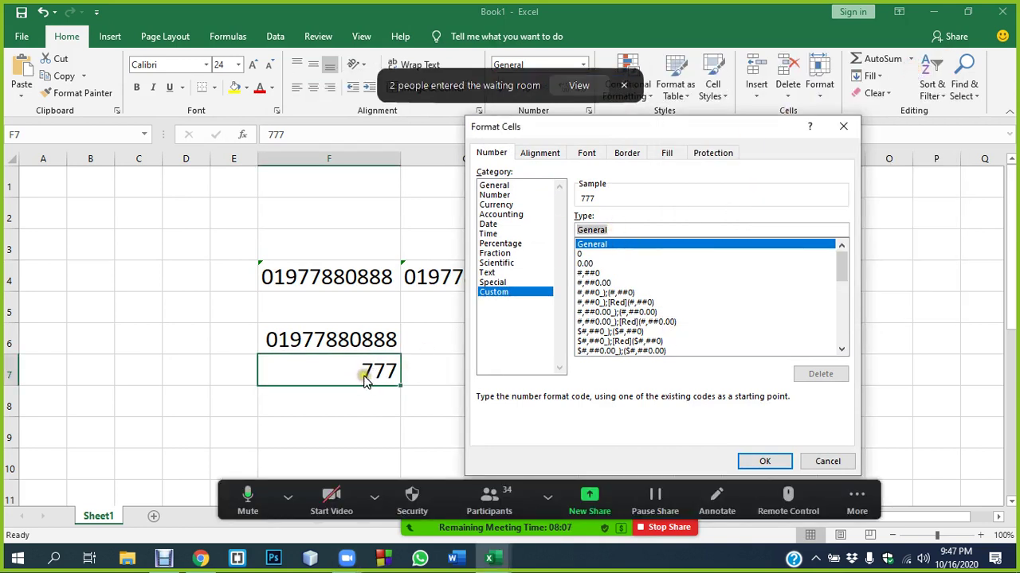
text(000000)
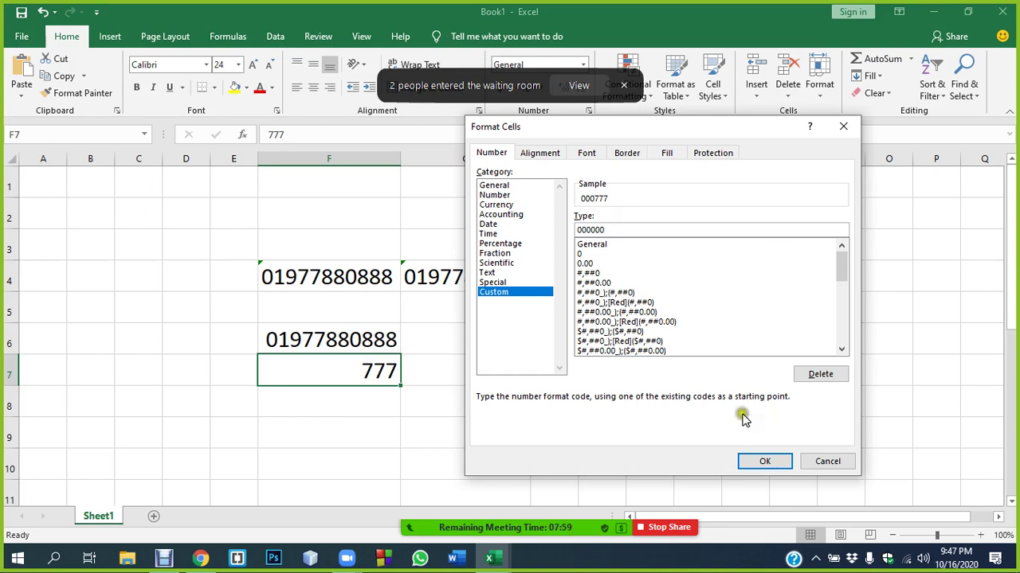
click(761, 462)
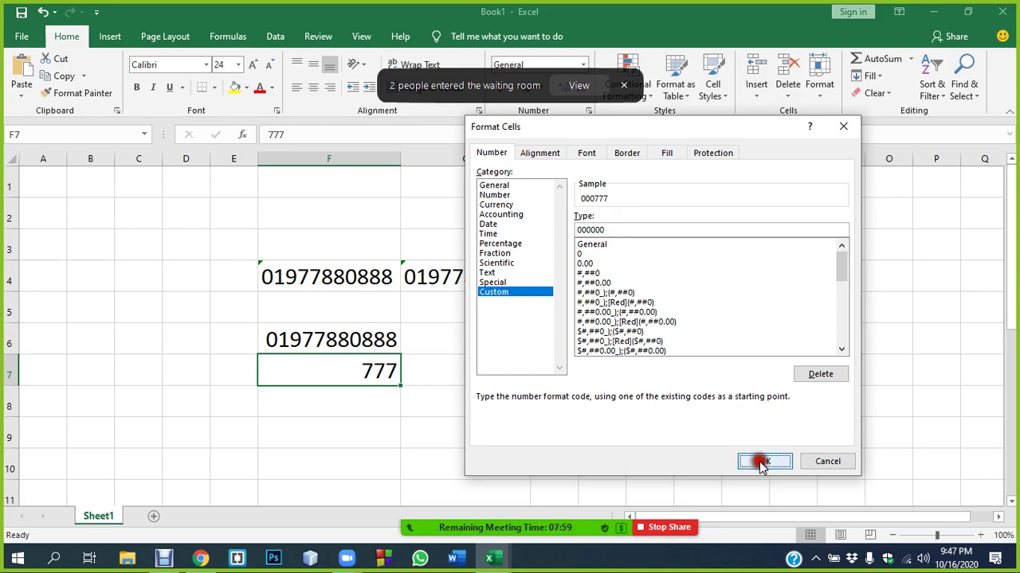
click(373, 419)
click(368, 372)
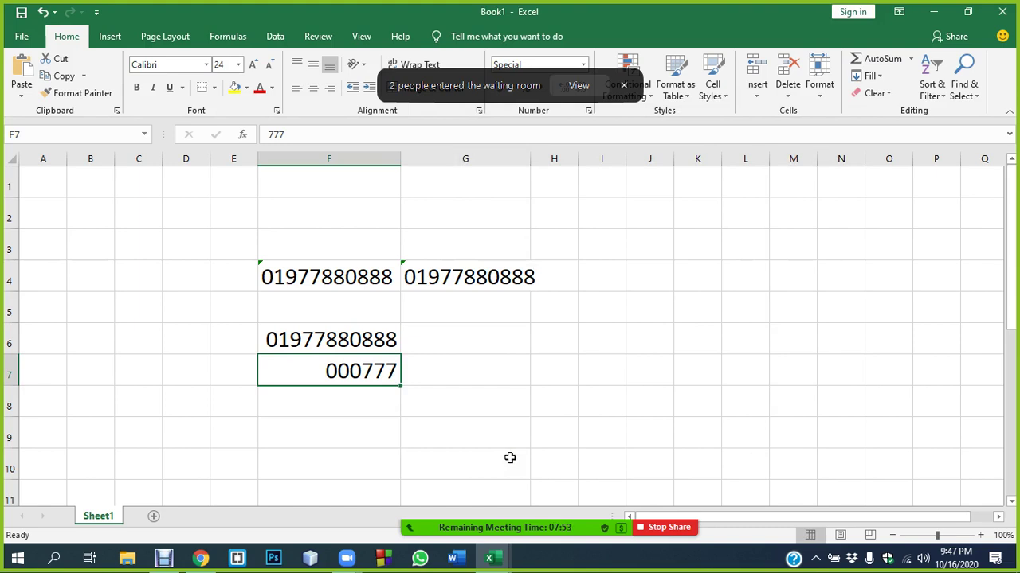
Step: Clear the contents of cells F6 and F7
click(355, 341)
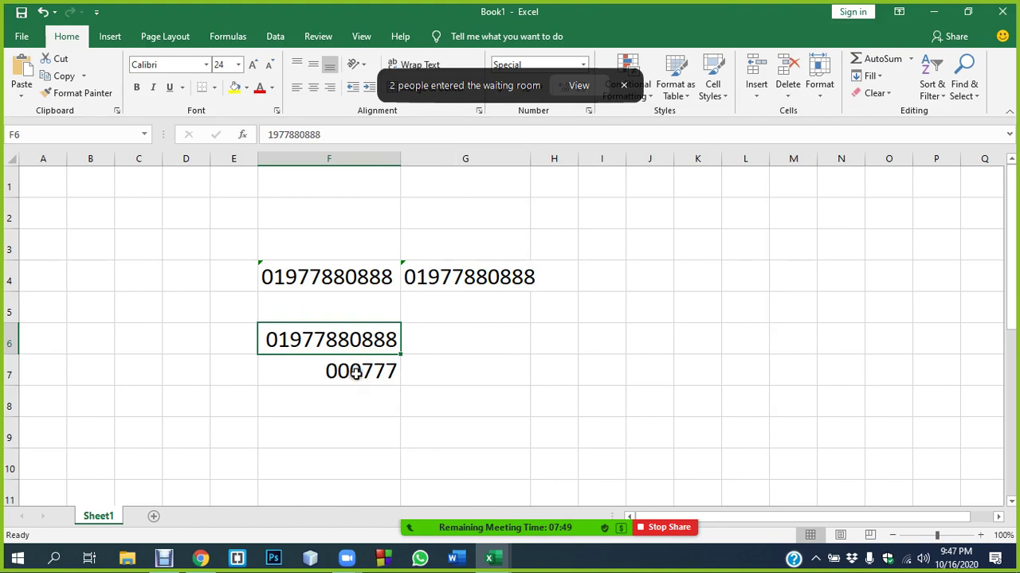
click(473, 388)
drag(366, 354, 359, 371)
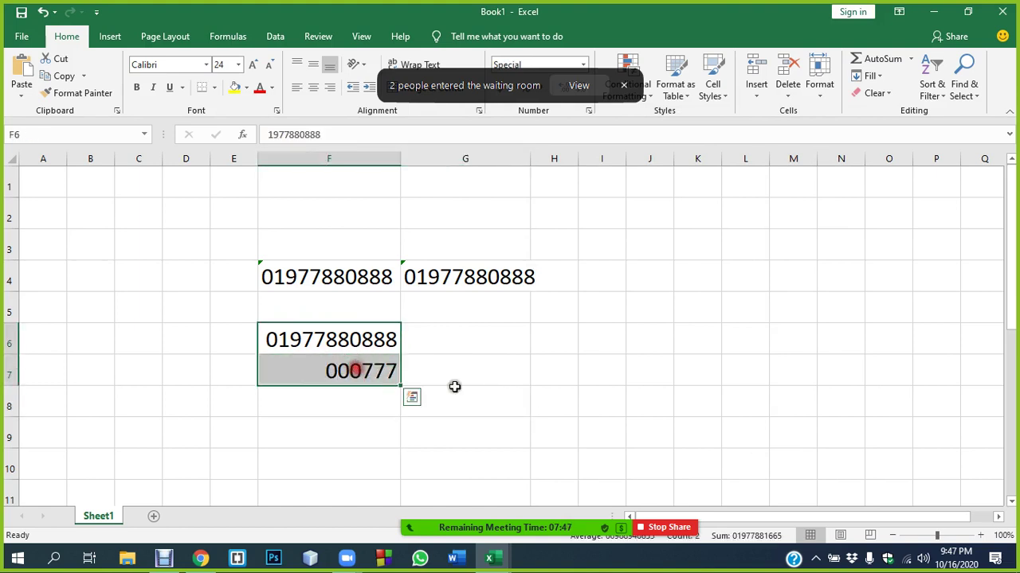
key(Delete)
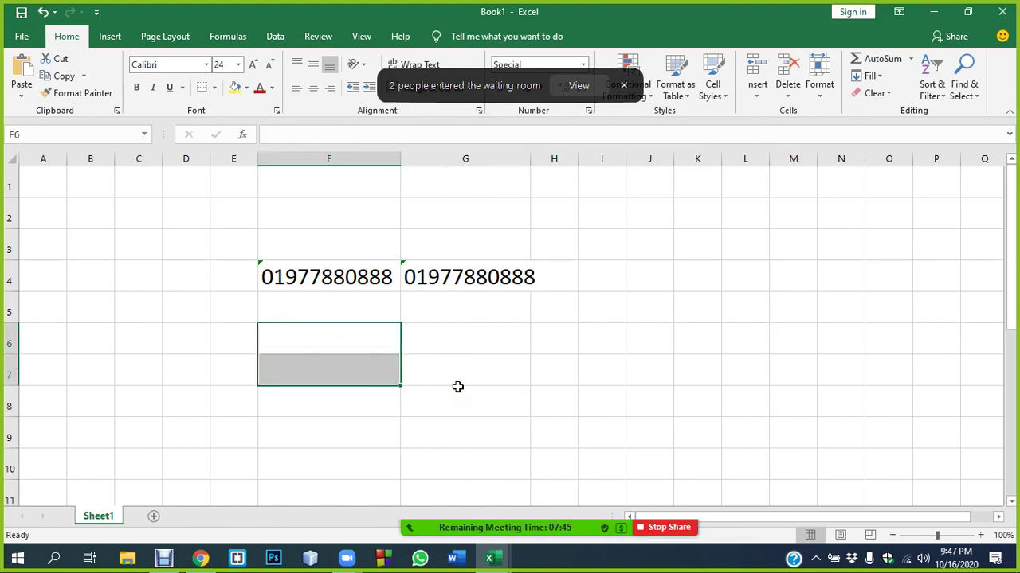
click(433, 387)
Step: Enter the IDs 111222333, 222111444, 333111444 and 555666777 into F7 through F10
click(331, 367)
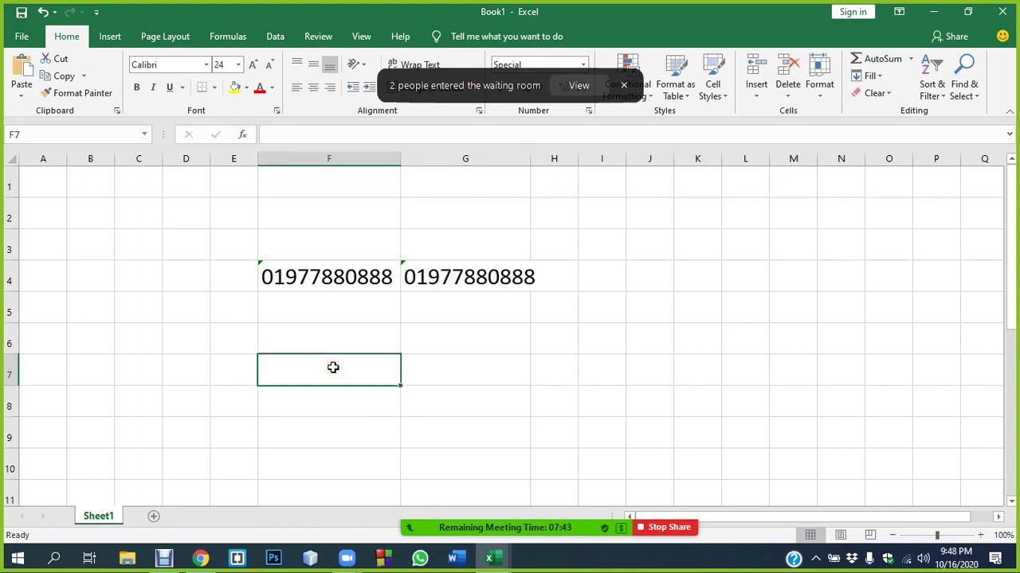
text(1)
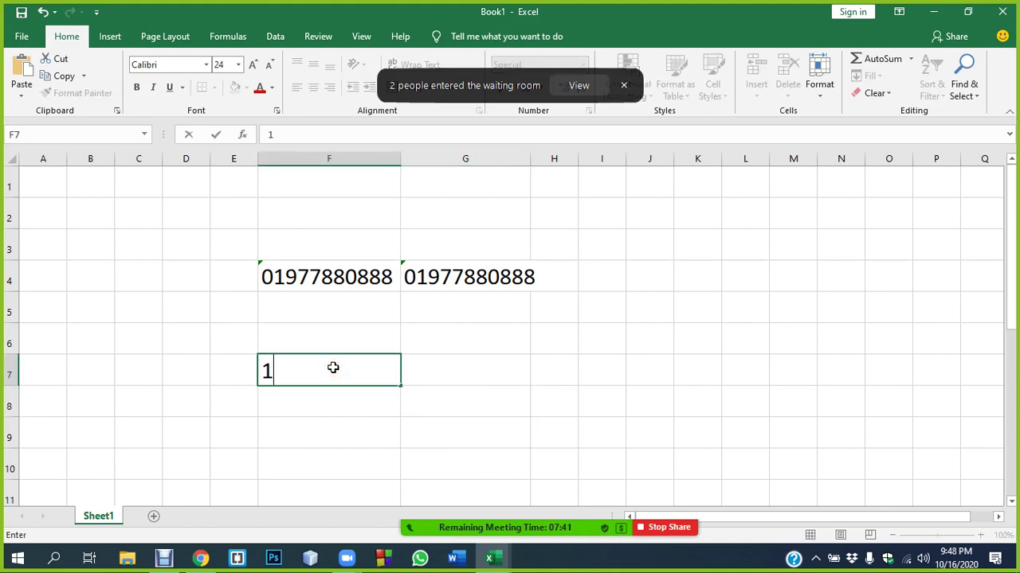
text(11222333)
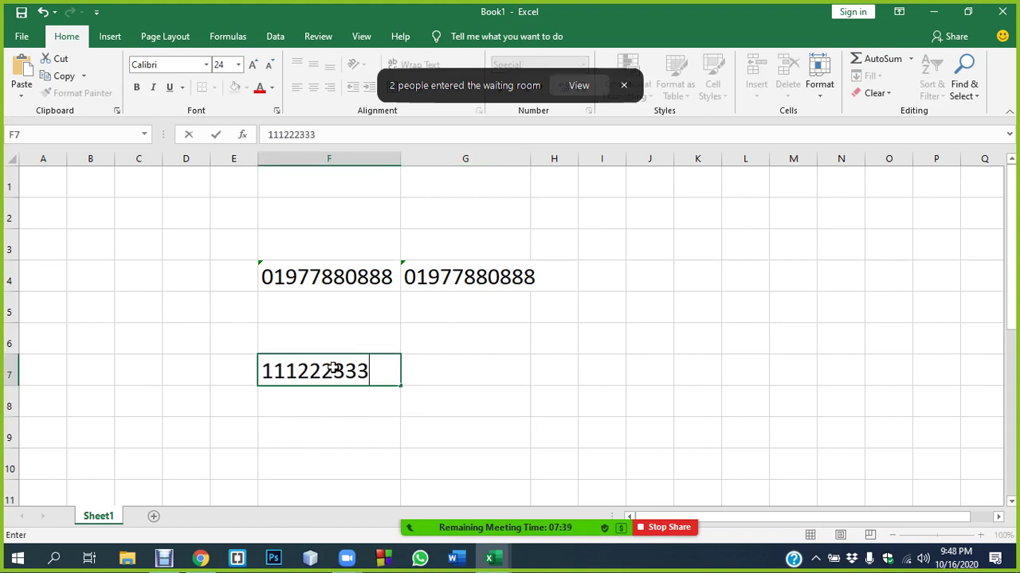
key(Return)
text(222)
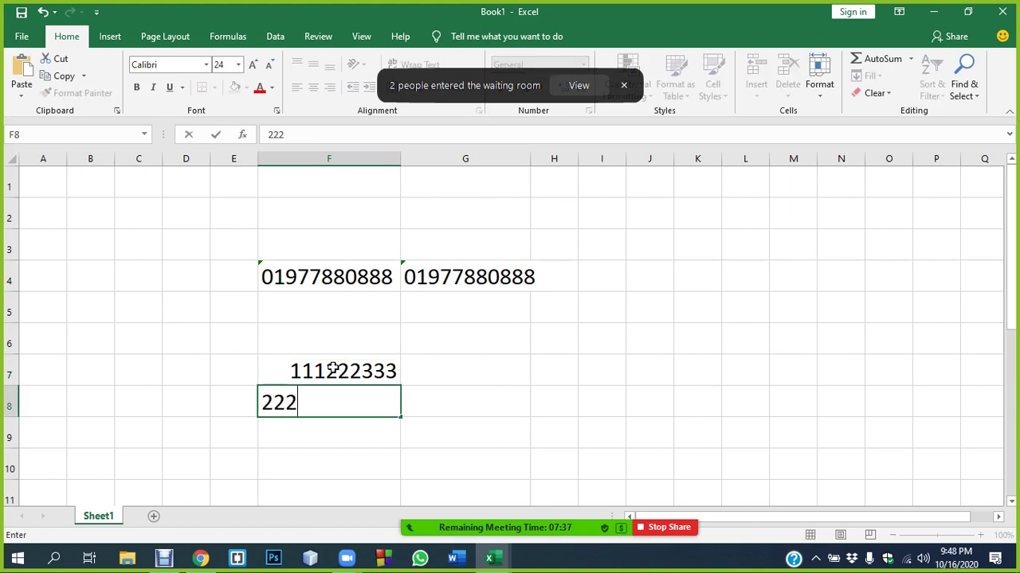
text(11144)
key(Return)
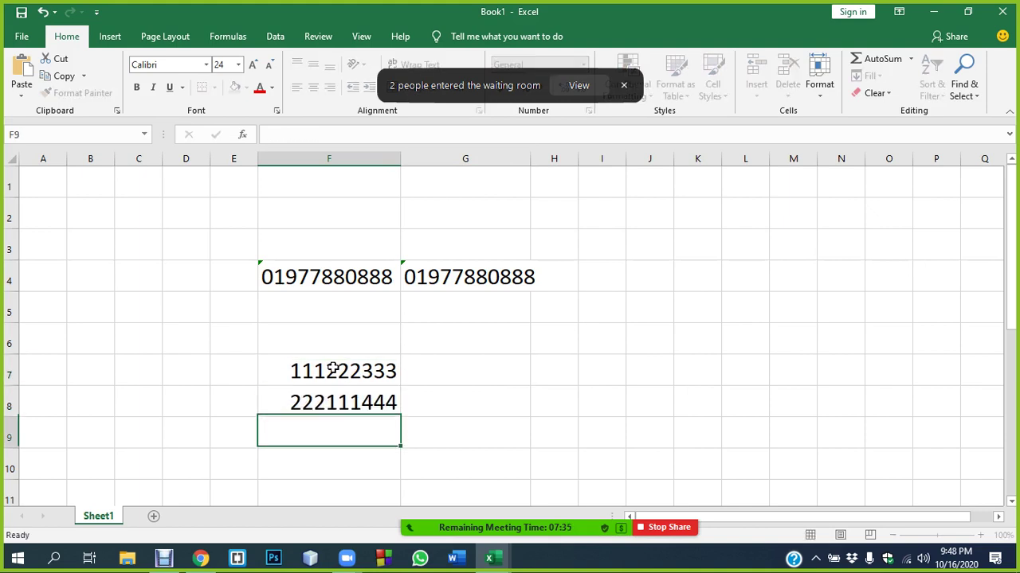
text(333111)
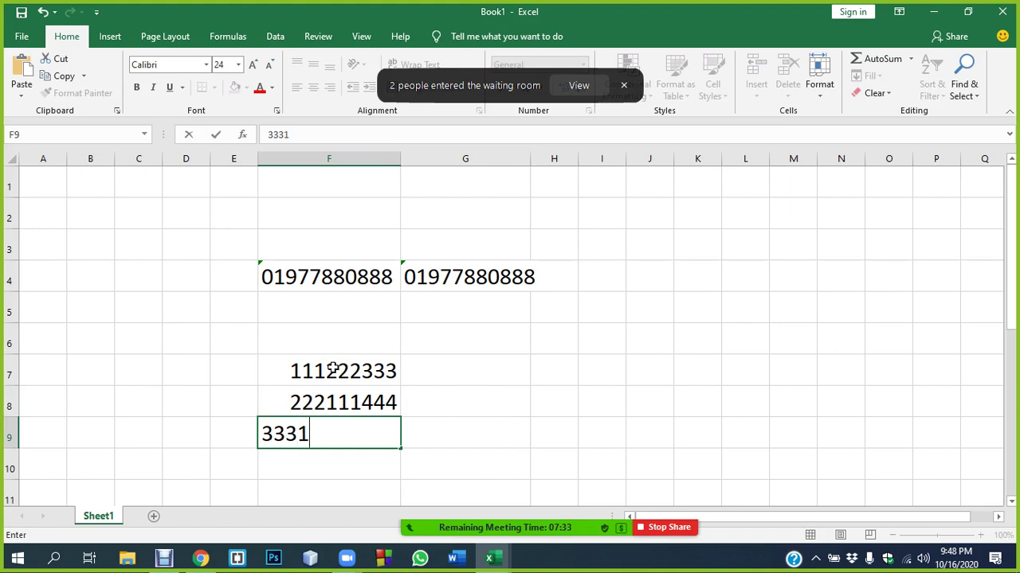
text(444)
key(Return)
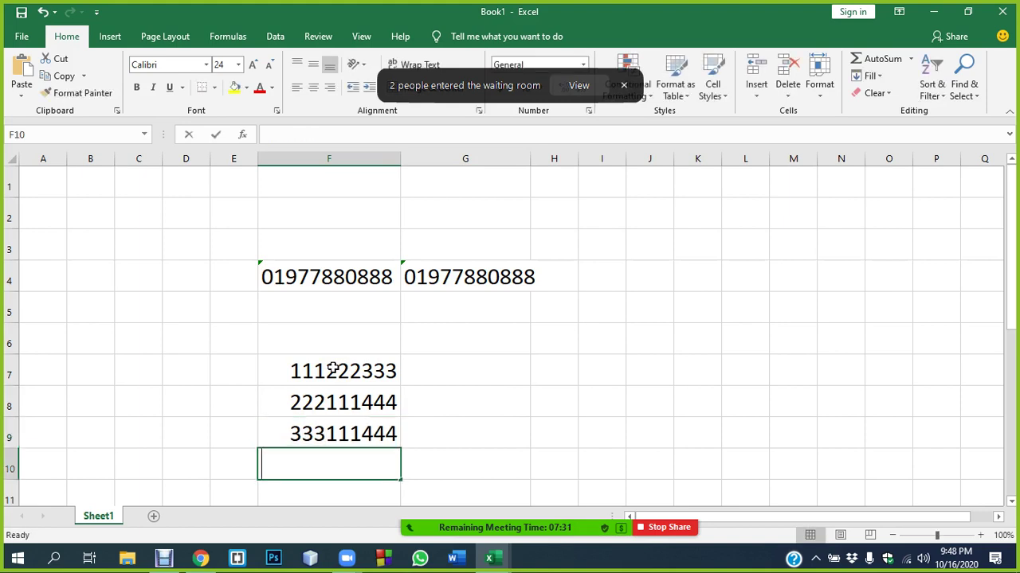
text(555666777)
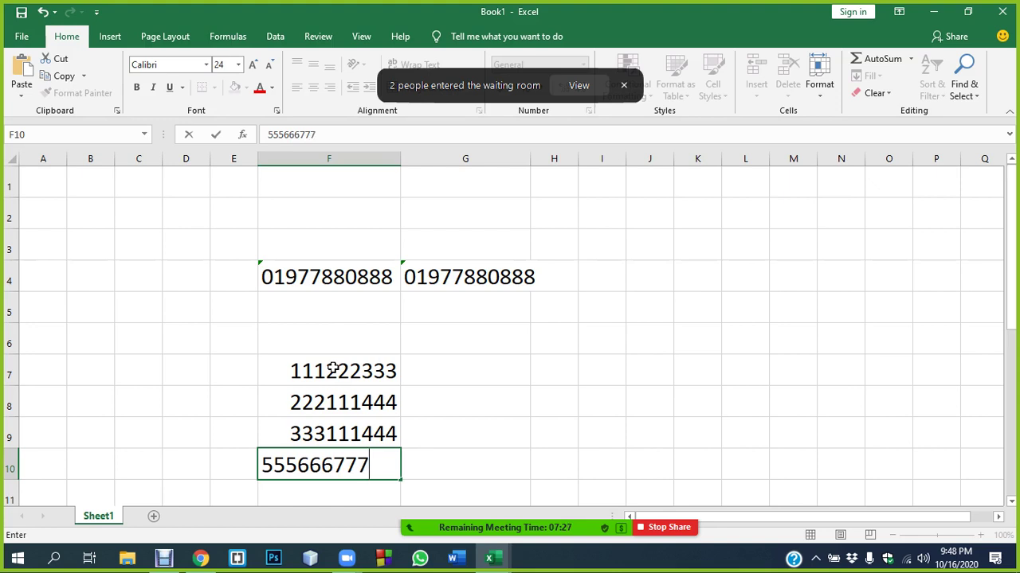
key(Return)
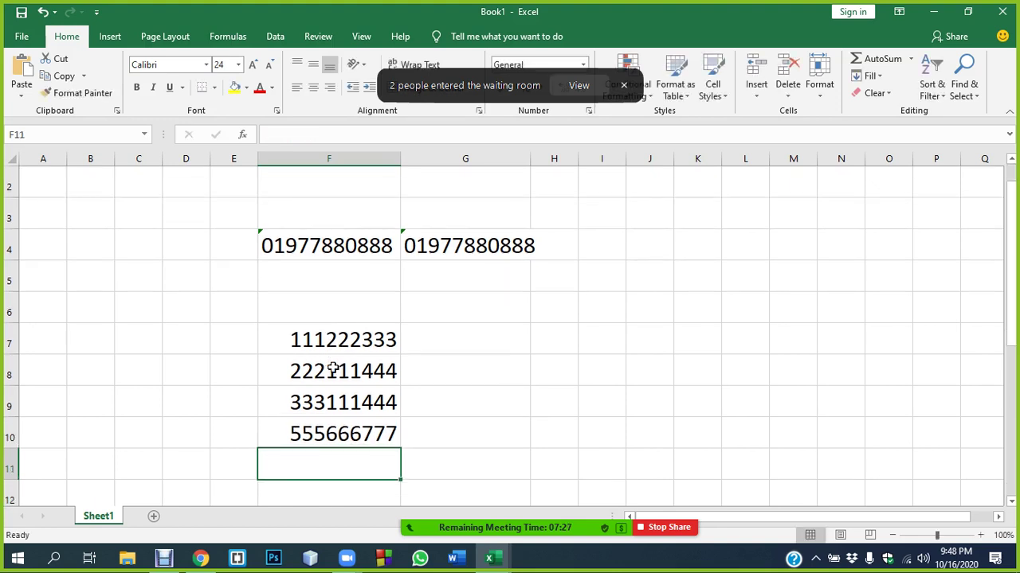
key(Up)
key(Up)
key(Up)
key(Up)
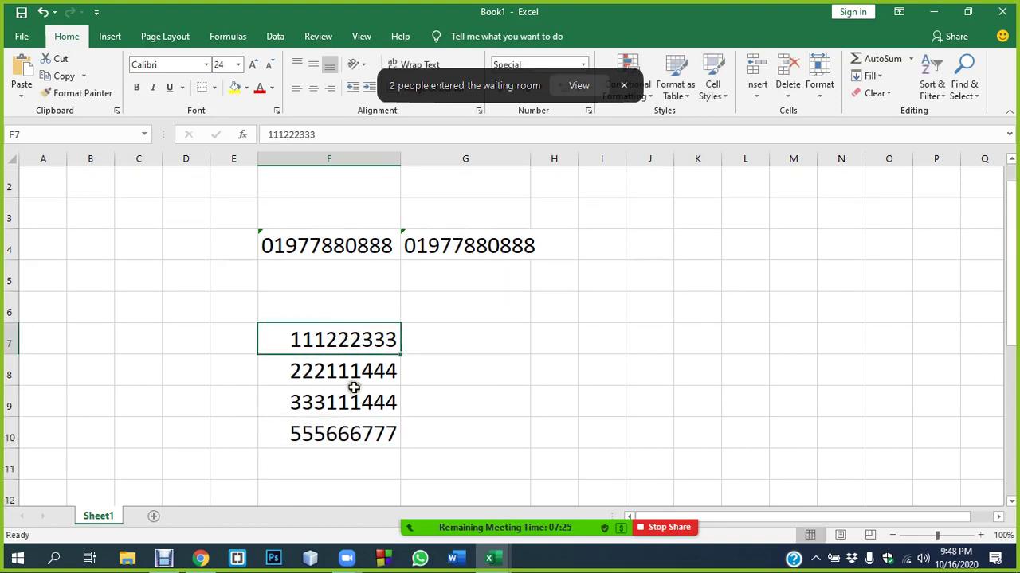
click(431, 431)
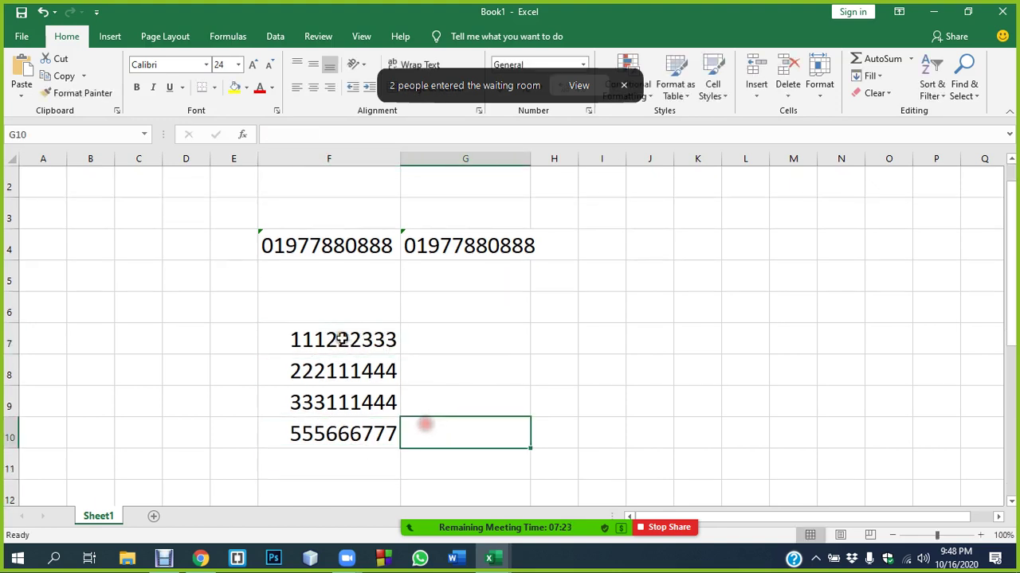
drag(342, 338, 345, 430)
right_click(343, 394)
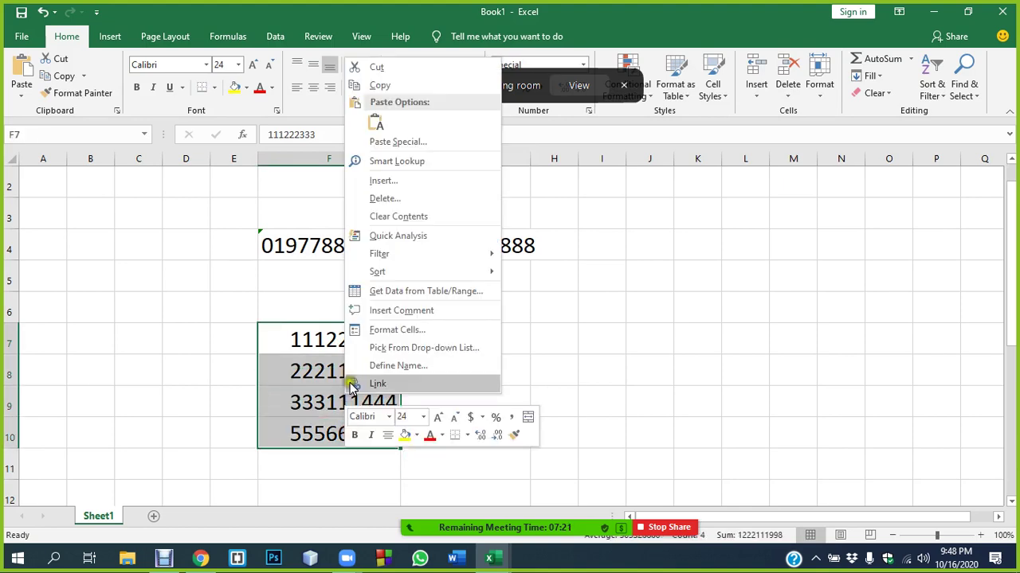
click(502, 308)
key(ctrl+1)
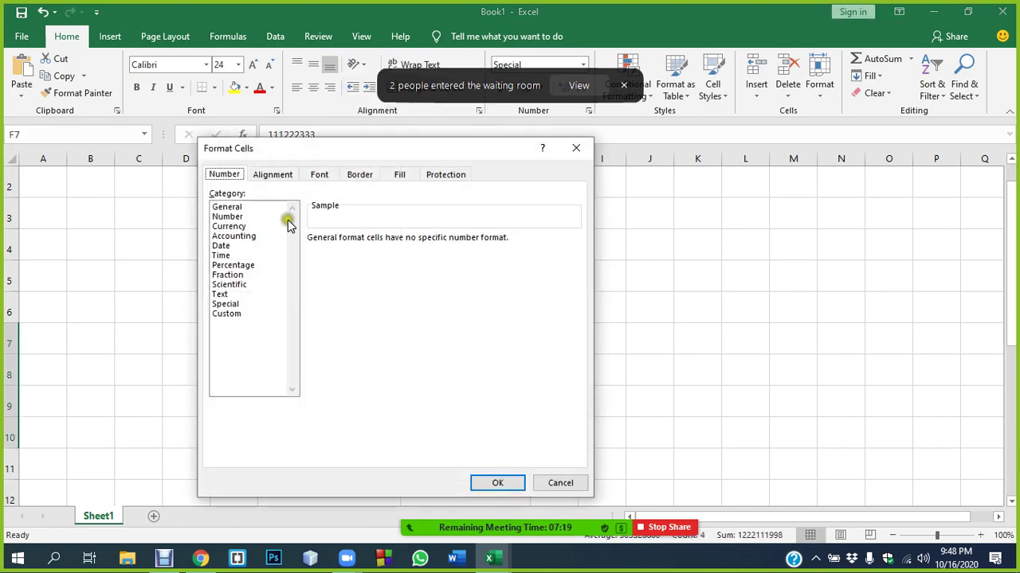
drag(337, 148, 655, 199)
click(537, 368)
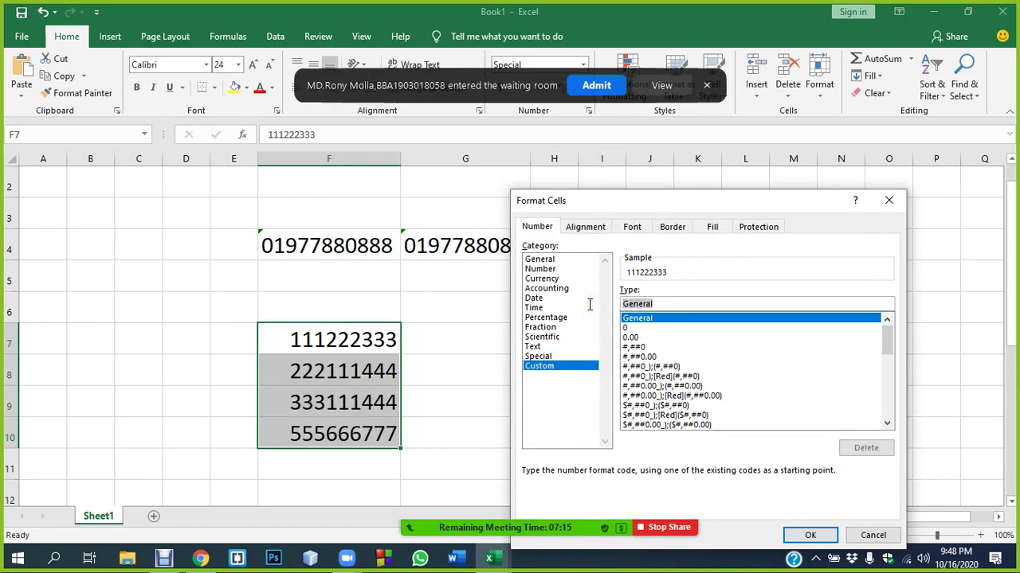
text(0000000000)
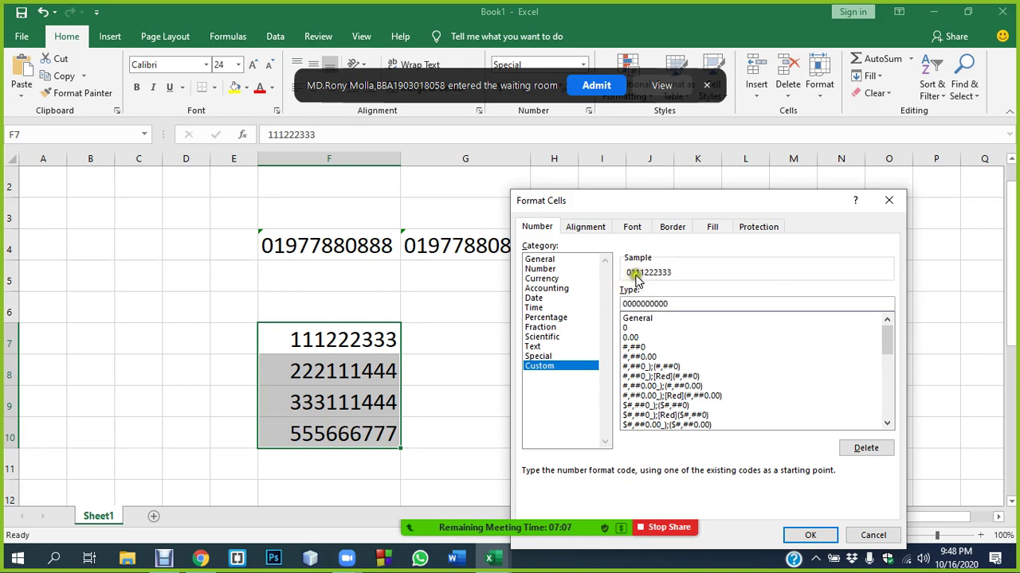
click(809, 536)
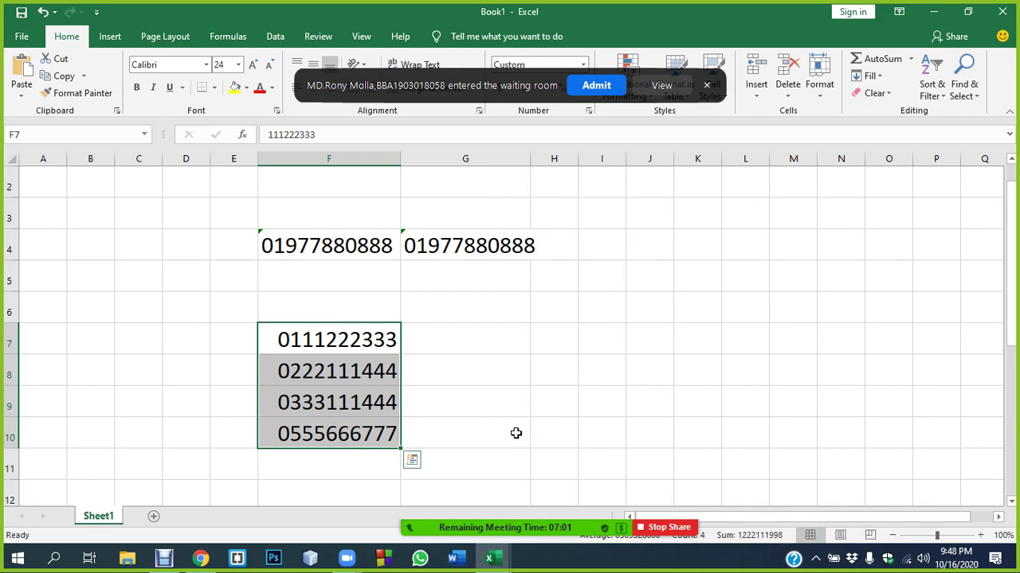
Step: Add the header Mobile in F12 and a capitalised Name in E12, autofitting column E
scroll(341, 341, down, 3)
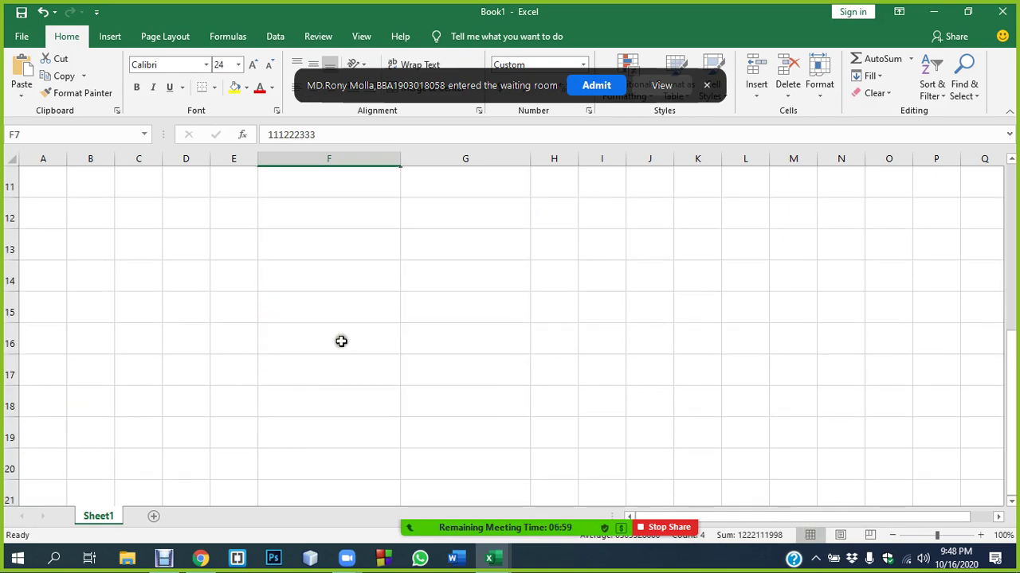
scroll(353, 364, up, 2)
click(331, 390)
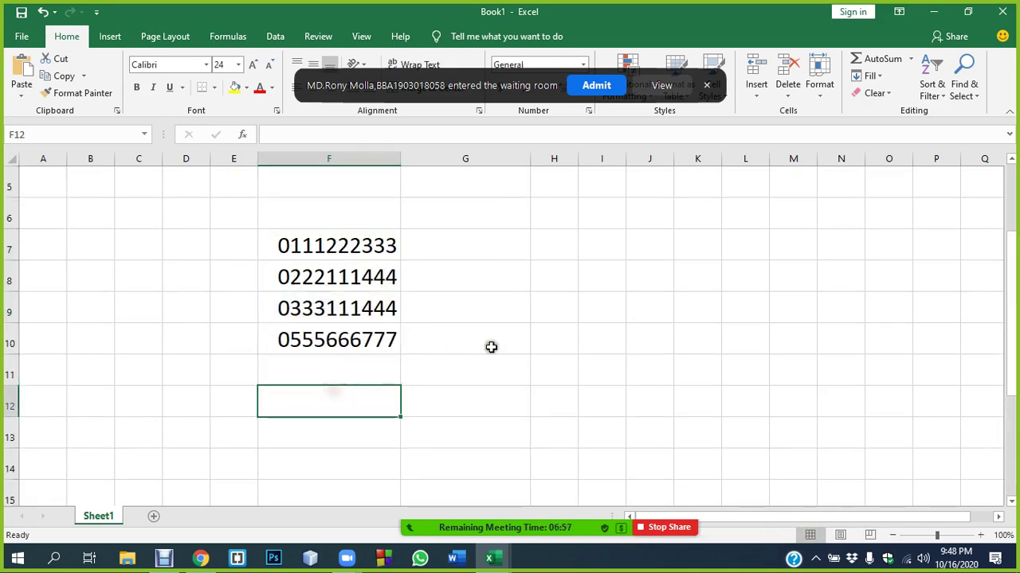
scroll(510, 346, up, 2)
scroll(334, 430, down, 2)
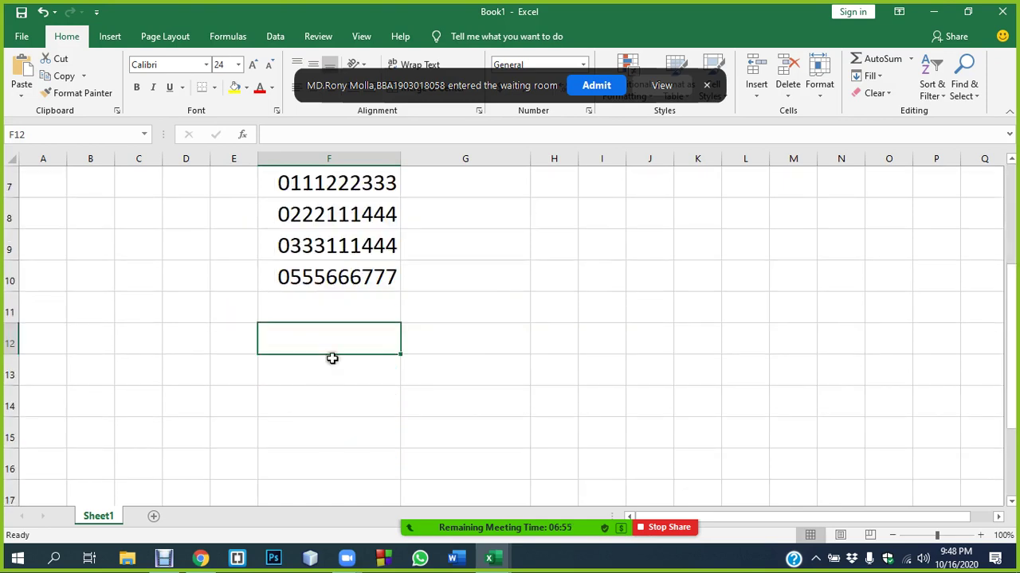
text(Mobile)
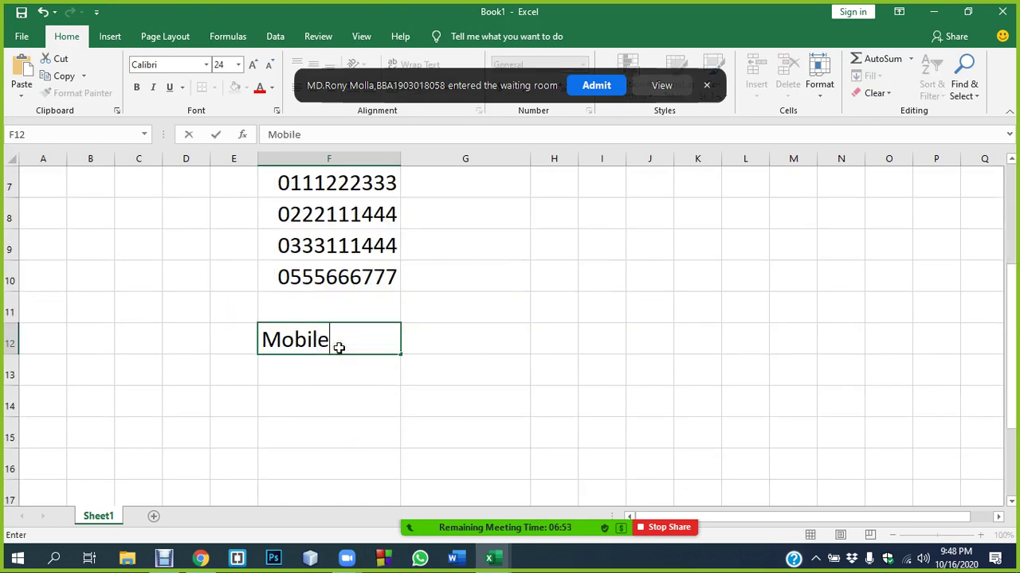
key(Return)
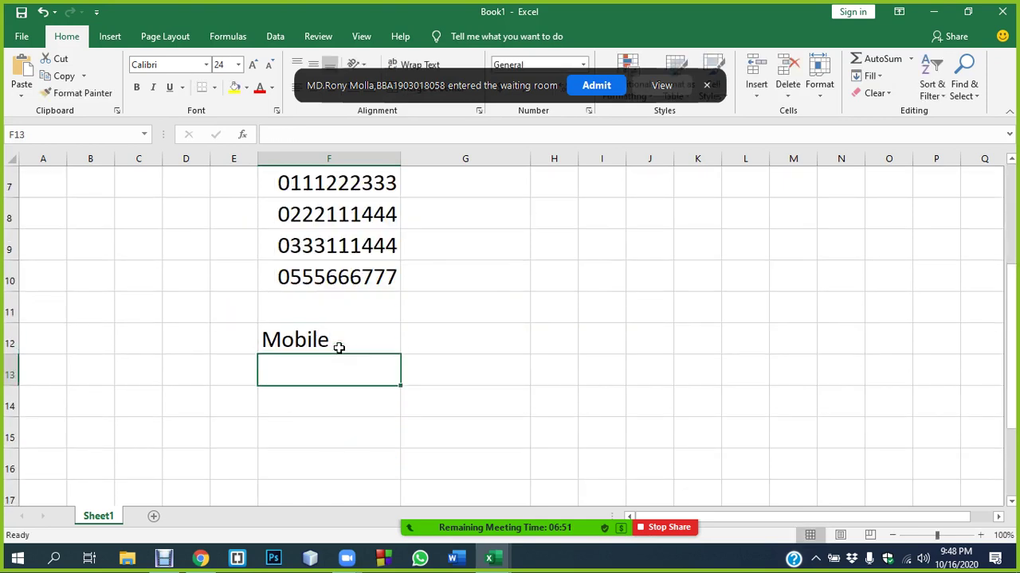
key(Left)
key(Up)
text(name)
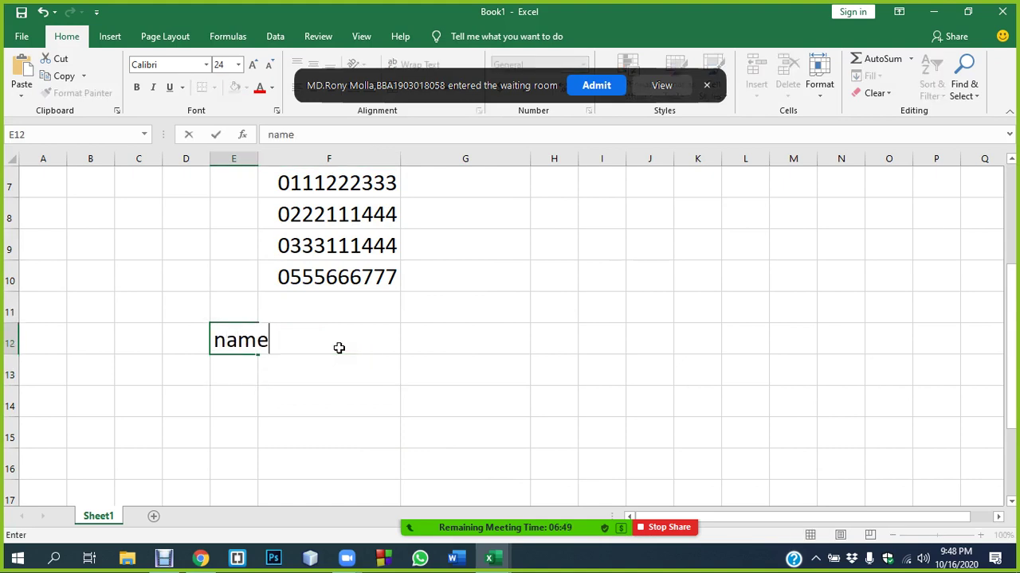
key(Return)
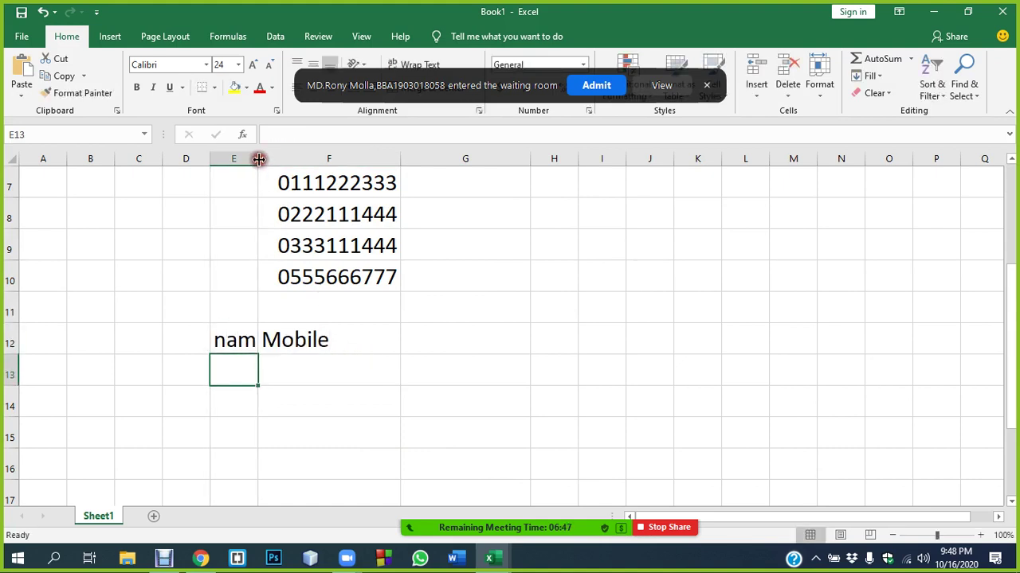
double_click(258, 167)
double_click(231, 338)
key(BackSpace)
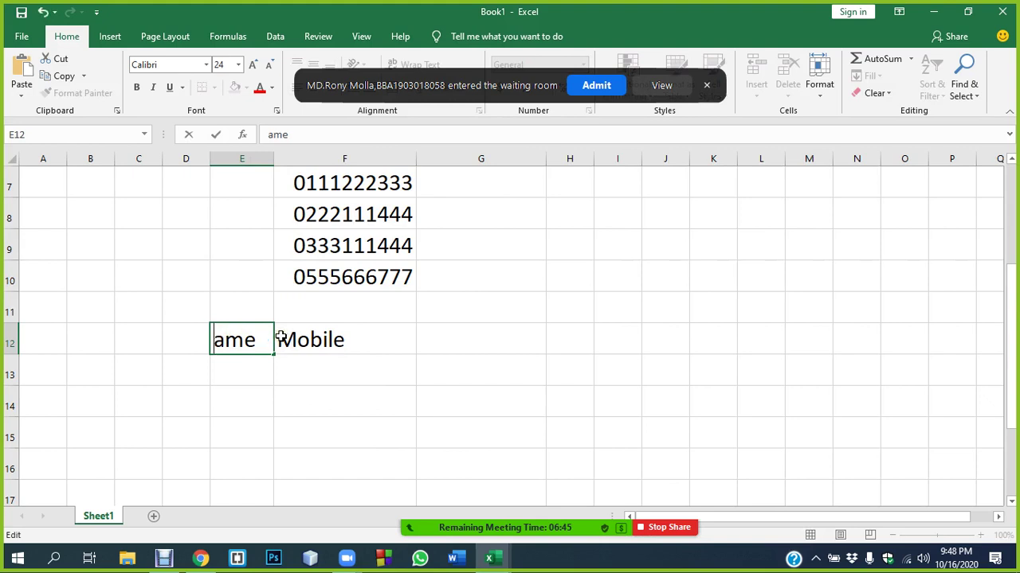
text(N)
key(Return)
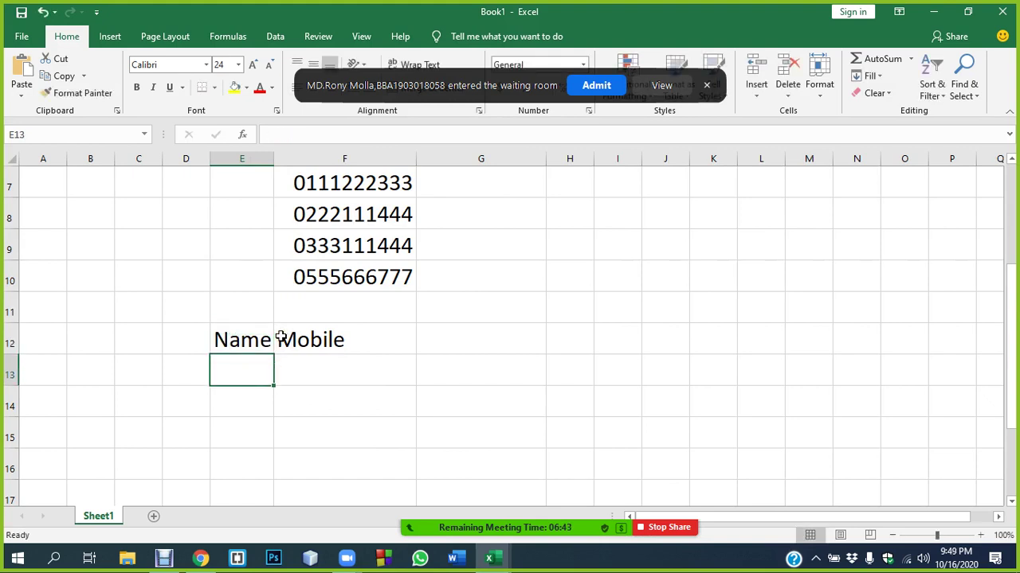
Step: Enter two student names in E13 and E14, autofitting column E and dismissing a Zoom notification
text(Bulbul)
key(Return)
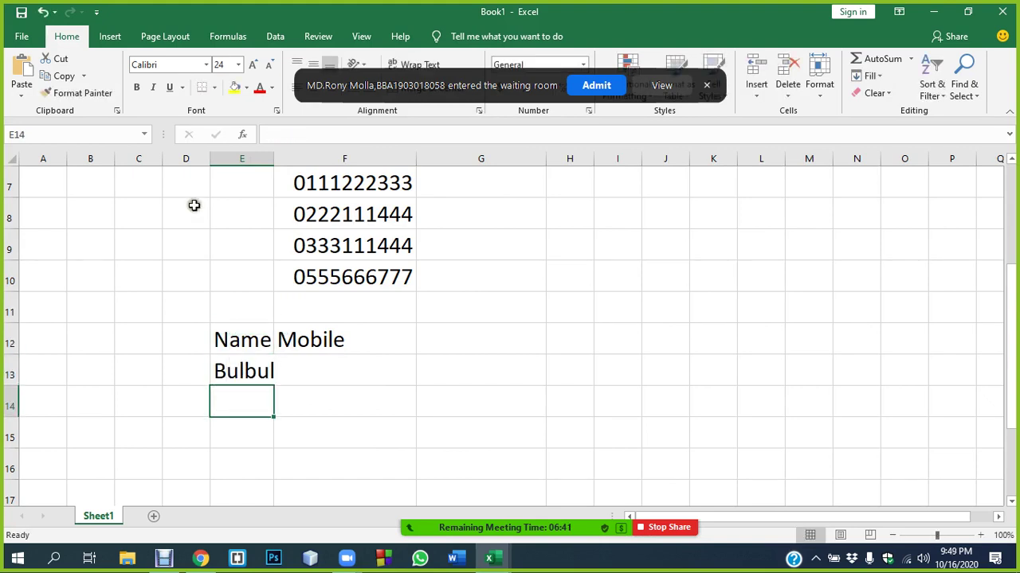
double_click(273, 159)
click(239, 399)
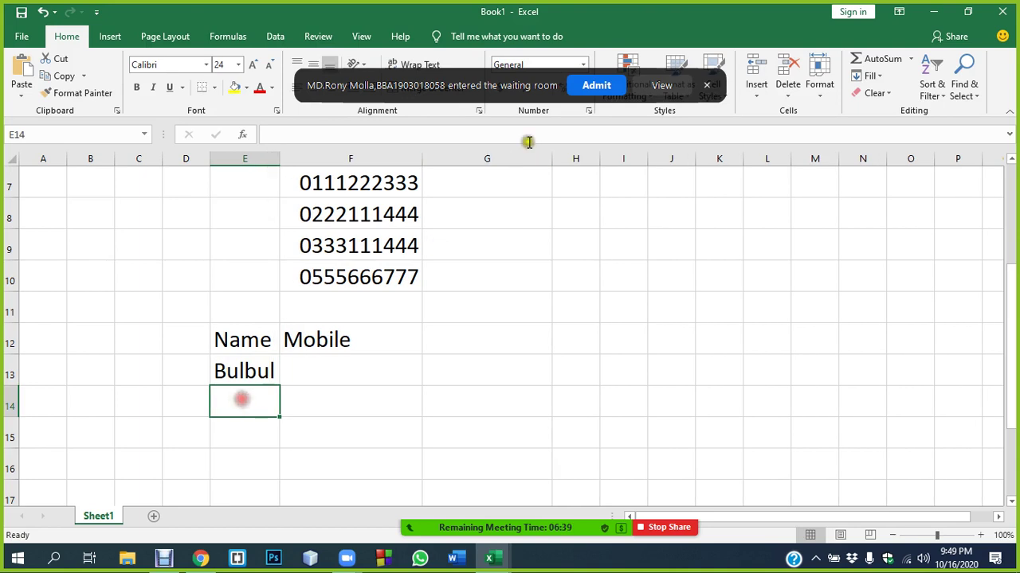
click(589, 85)
mouse_move(548, 522)
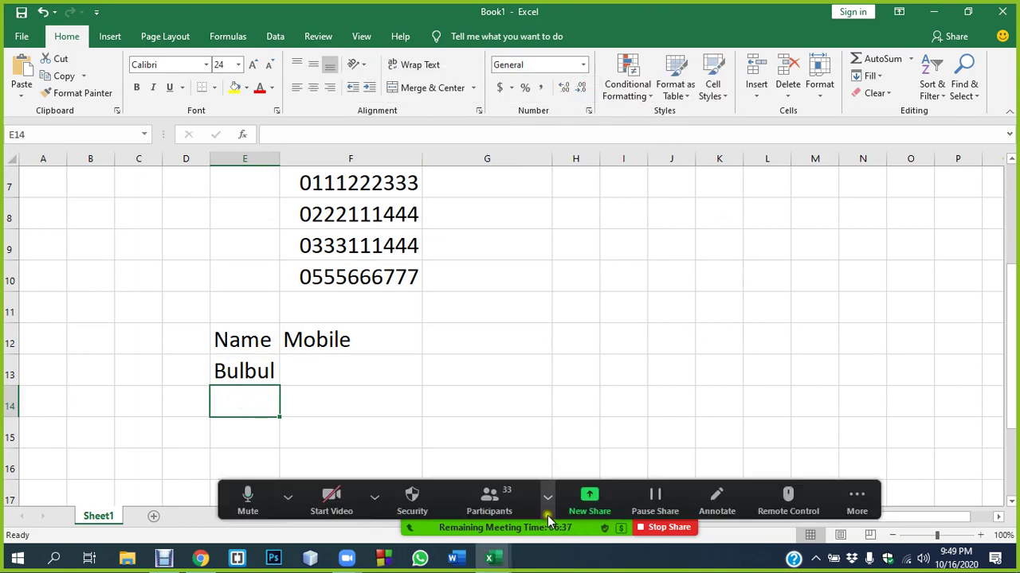
click(487, 498)
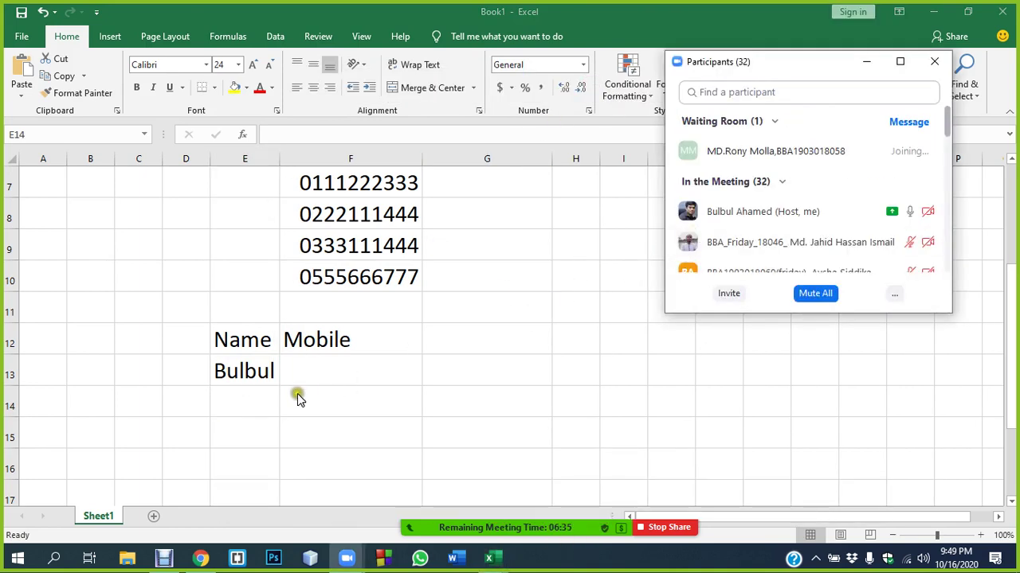
click(230, 394)
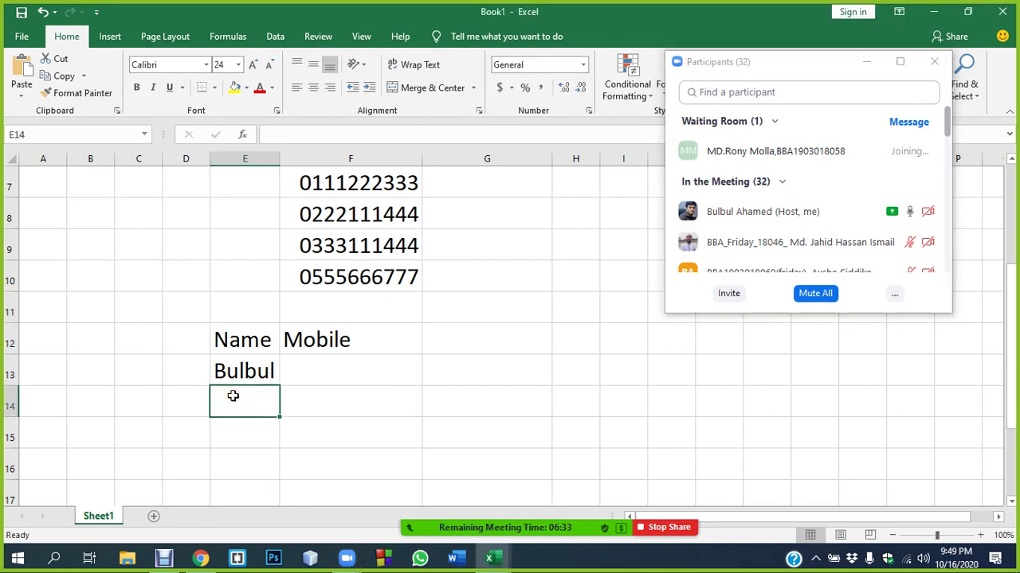
text(Jahid)
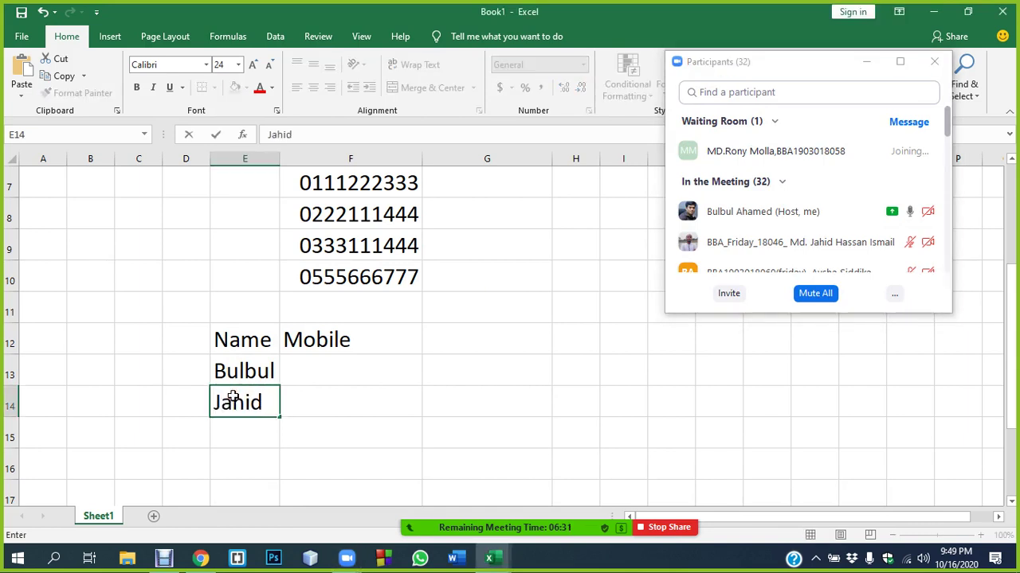
key(Return)
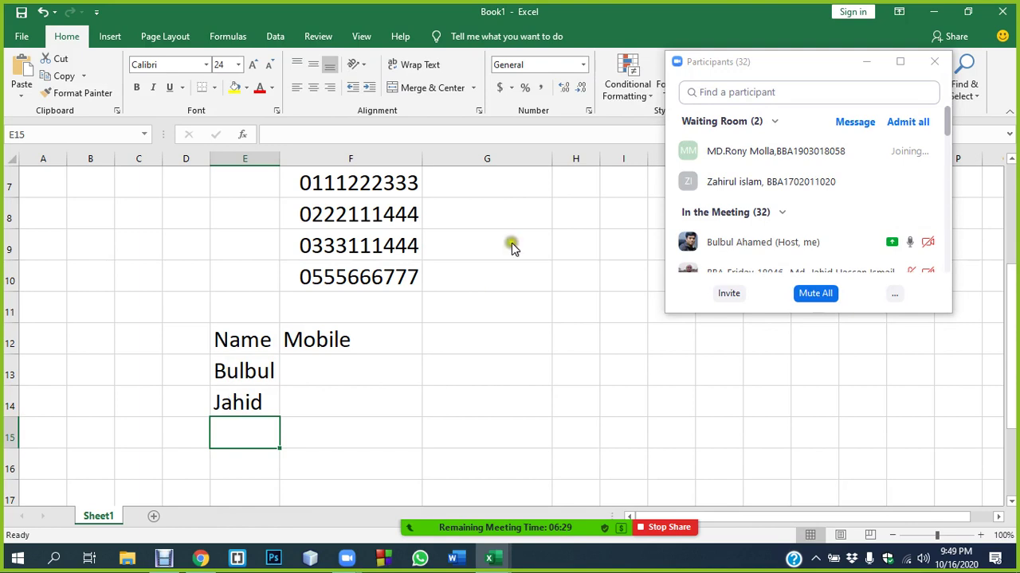
Step: Admit waiting Zoom participants, enter the third student name in E15, then move to F13
click(887, 124)
click(247, 433)
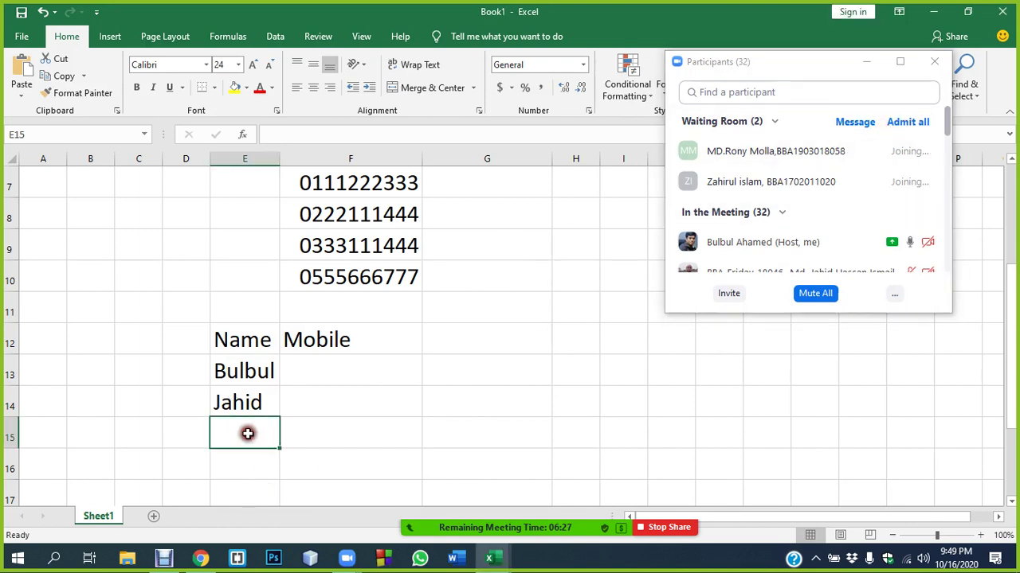
text(Zhi)
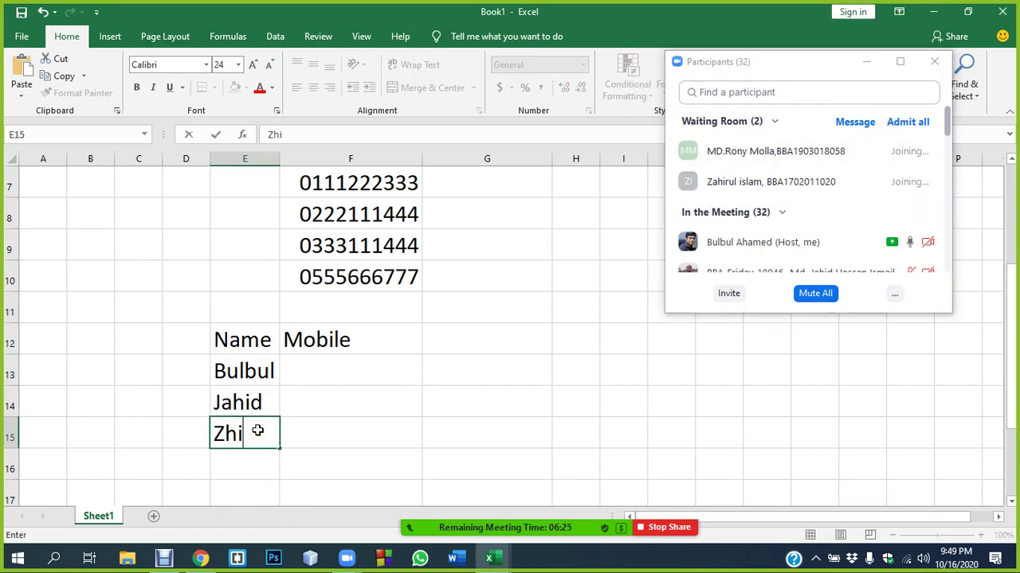
text(rul)
key(Return)
key(Up)
key(Up)
key(Up)
key(Right)
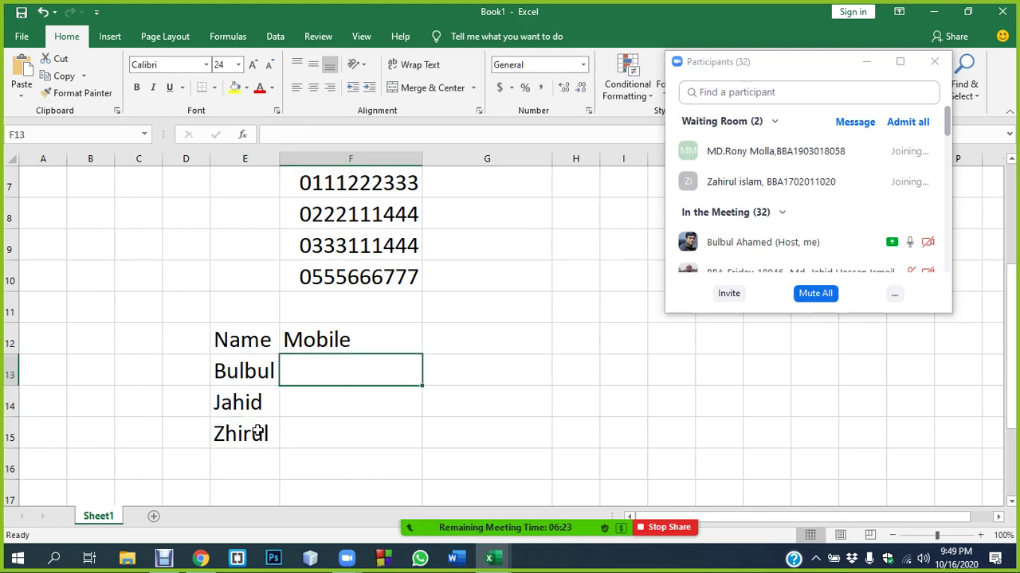
key(Down)
key(Down)
key(Down)
key(Up)
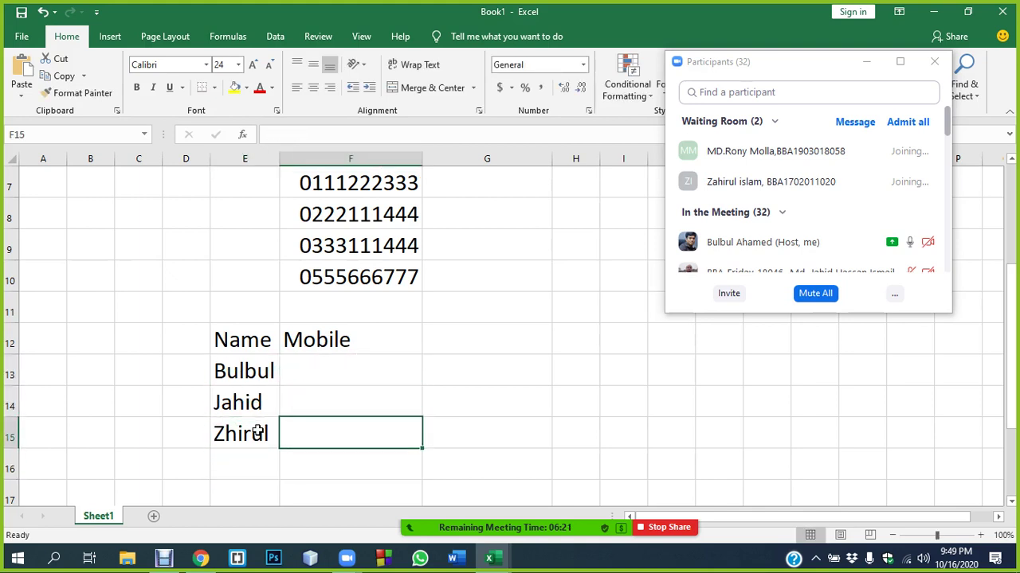
key(Up)
key(Up)
key(Up)
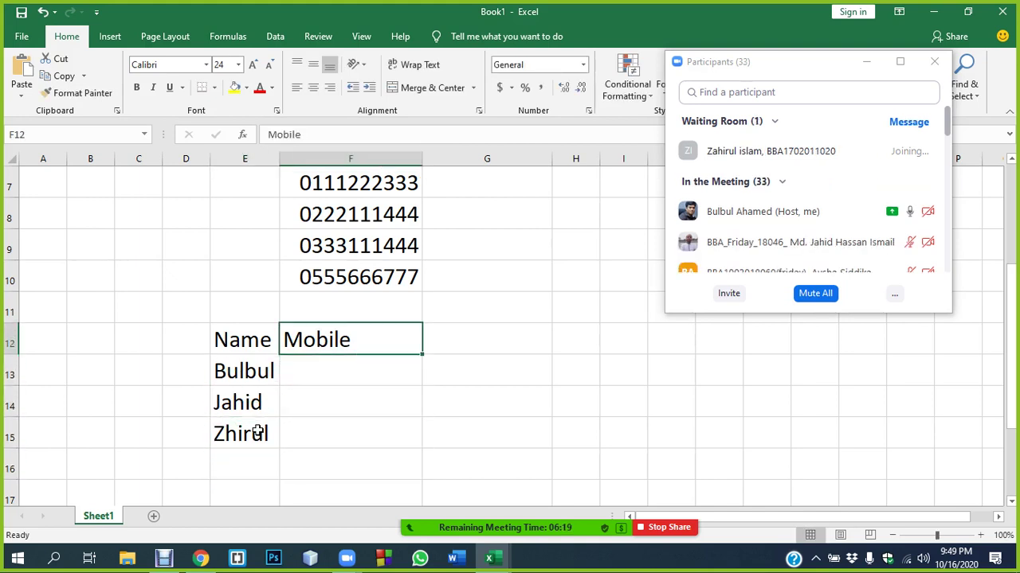
key(Down)
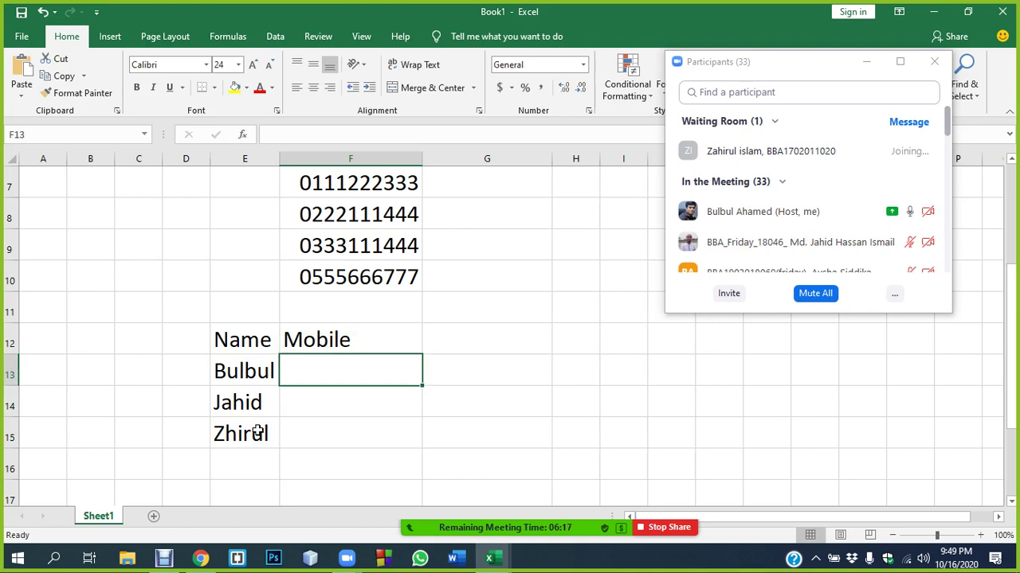
Step: Mute all Zoom participants, then enter the first mobile number in F13
click(813, 293)
click(564, 317)
click(341, 371)
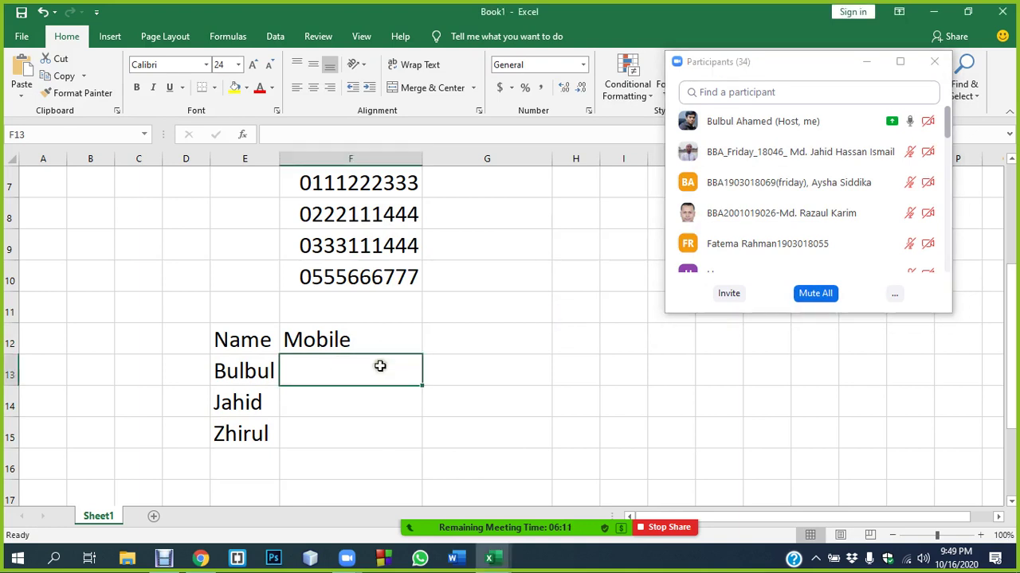
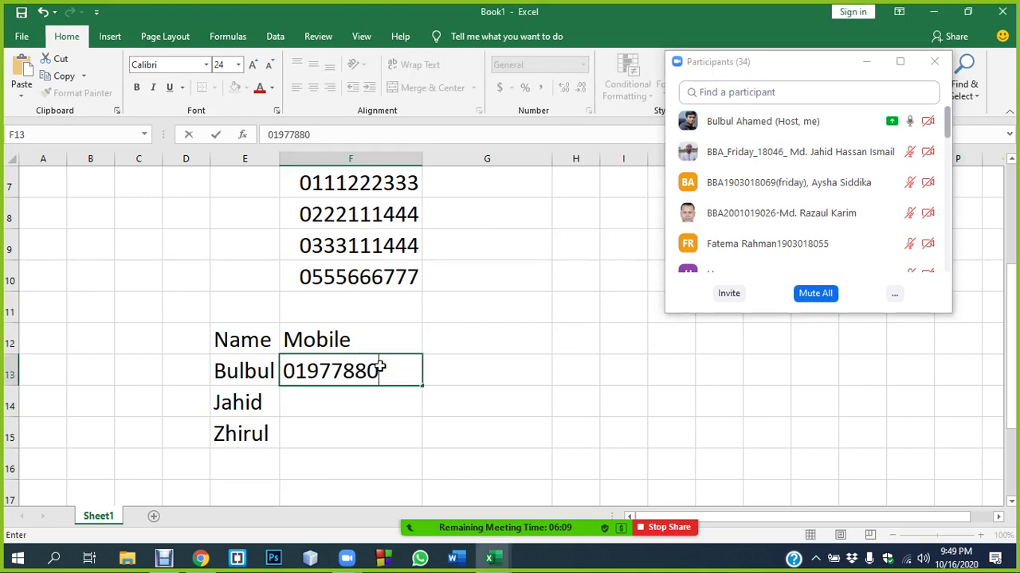
key(Return)
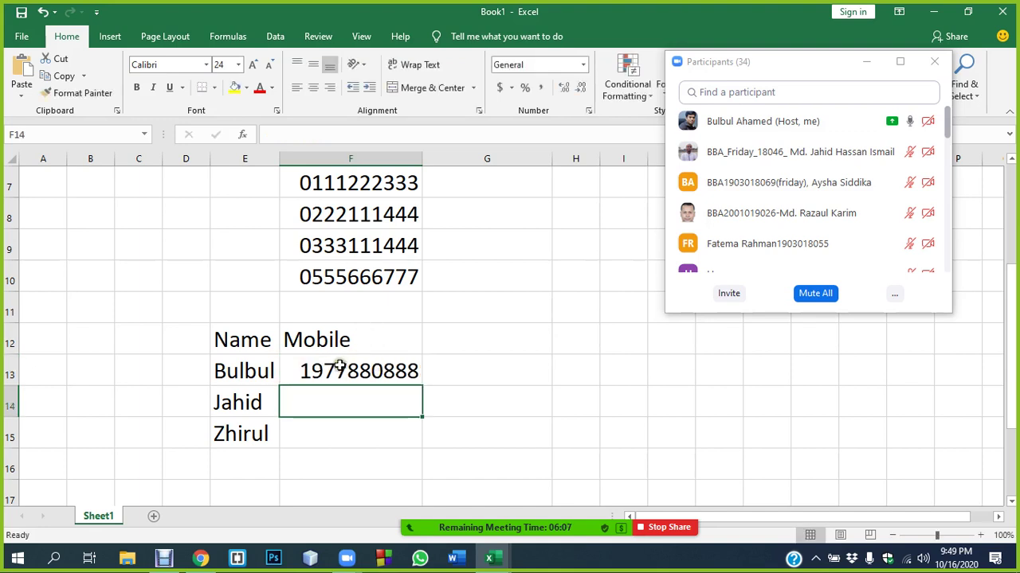
click(341, 366)
click(460, 372)
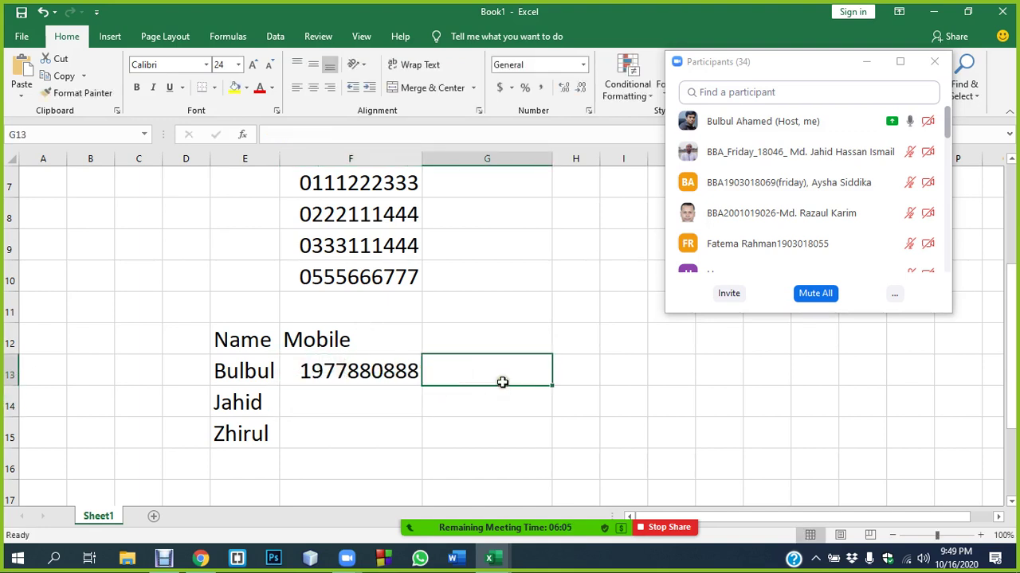
text(=)
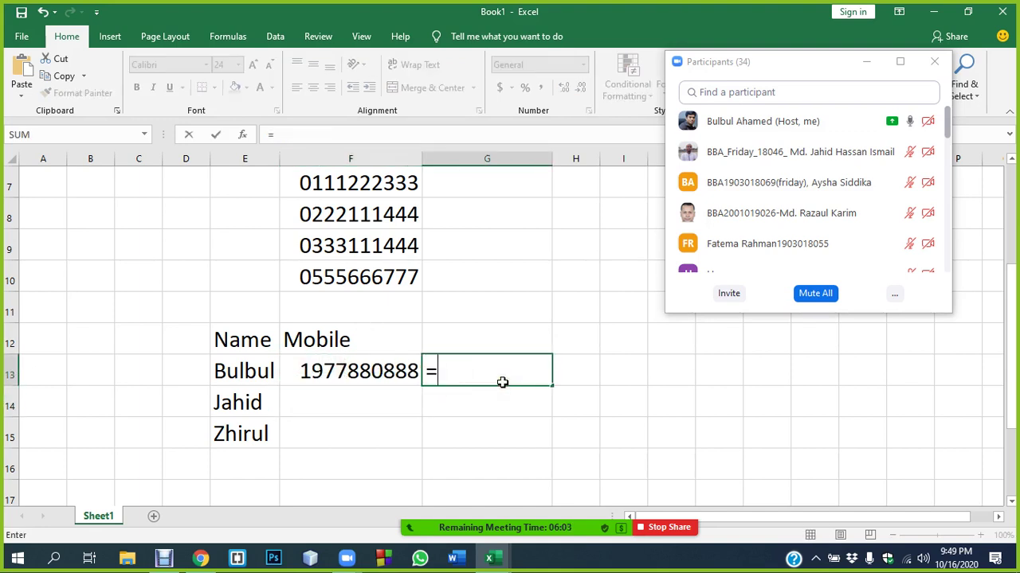
text(text)
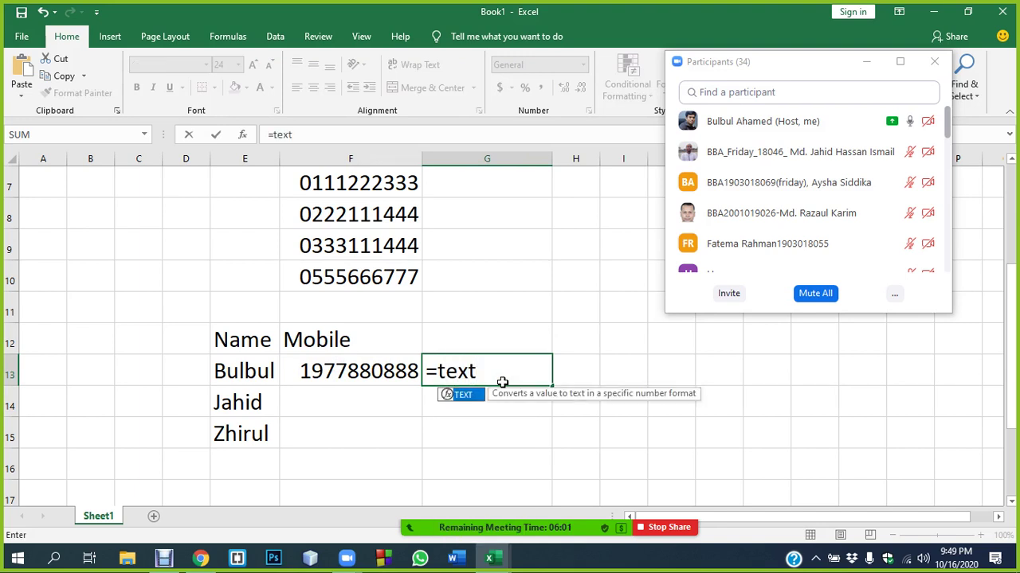
text(()
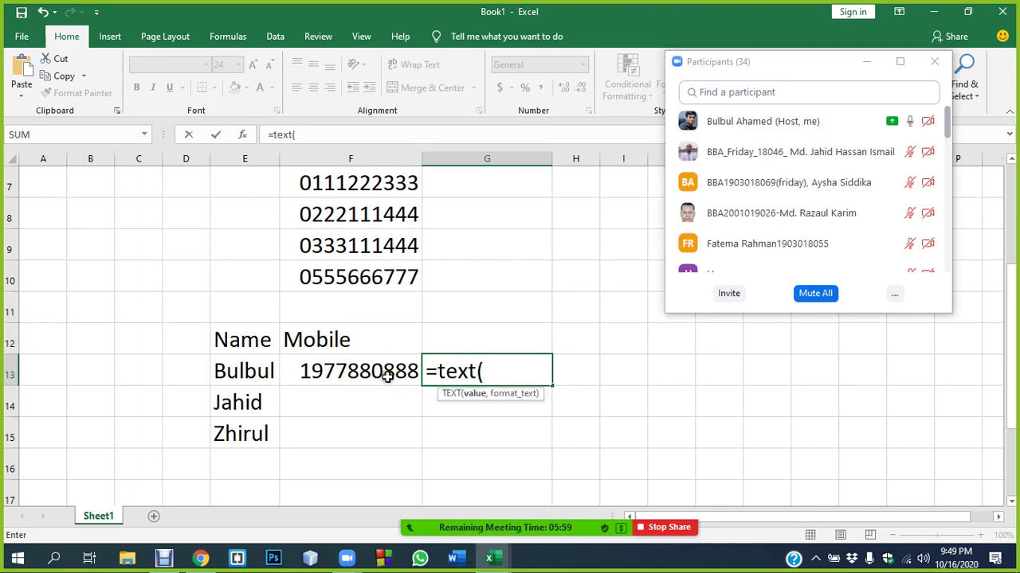
click(331, 368)
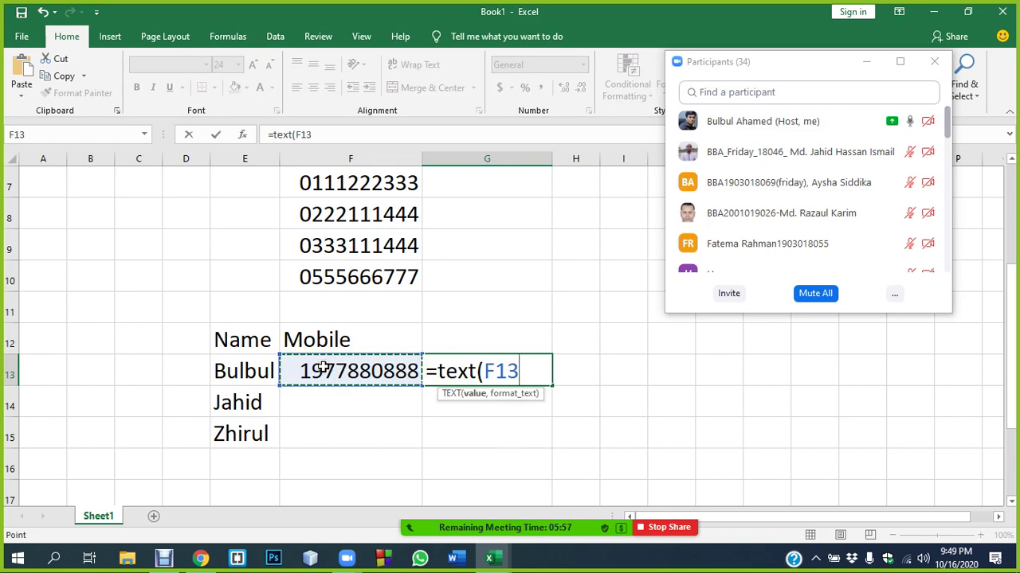
text(,)
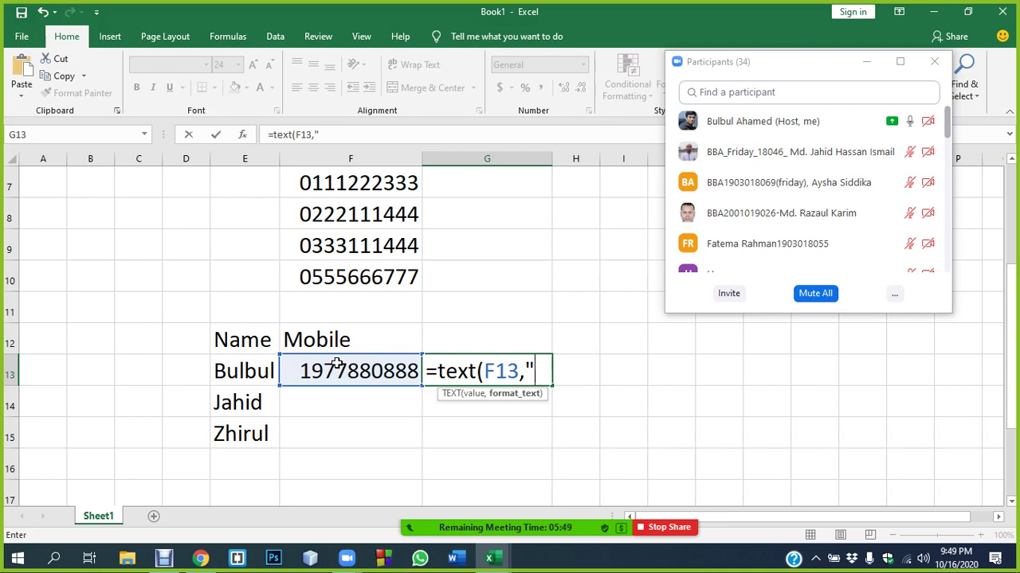
text(000)
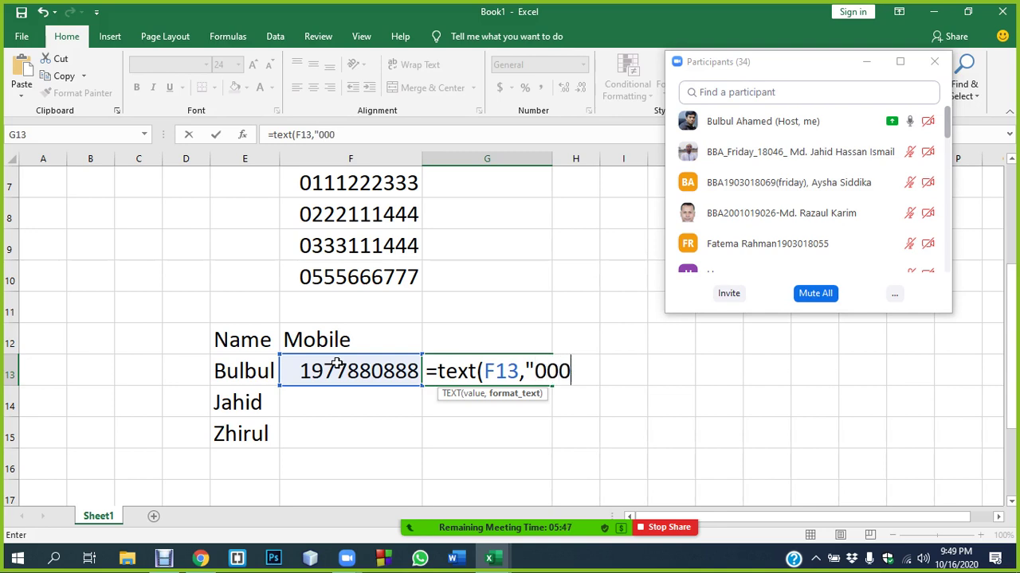
text(0000000)
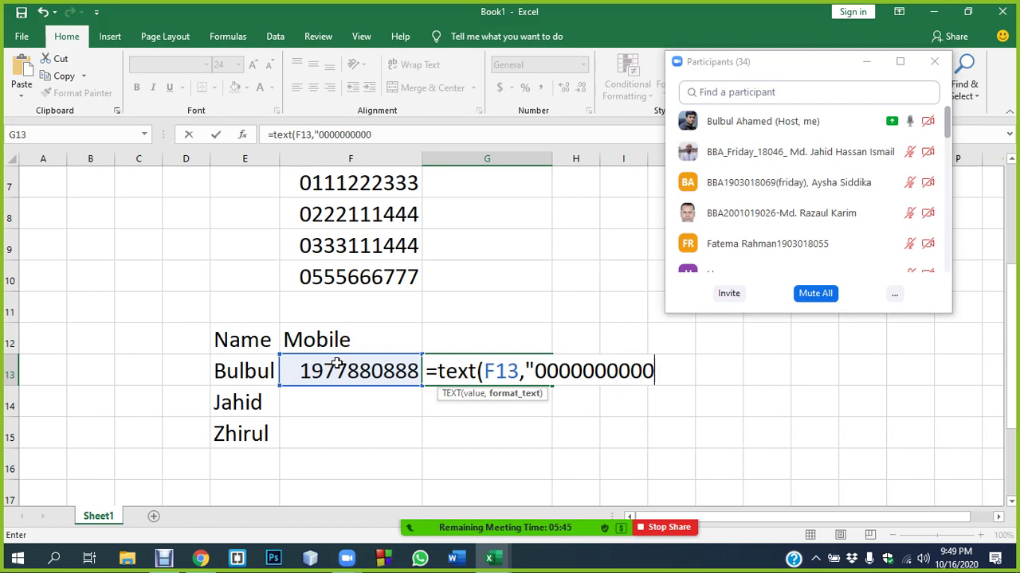
text(0")
text())
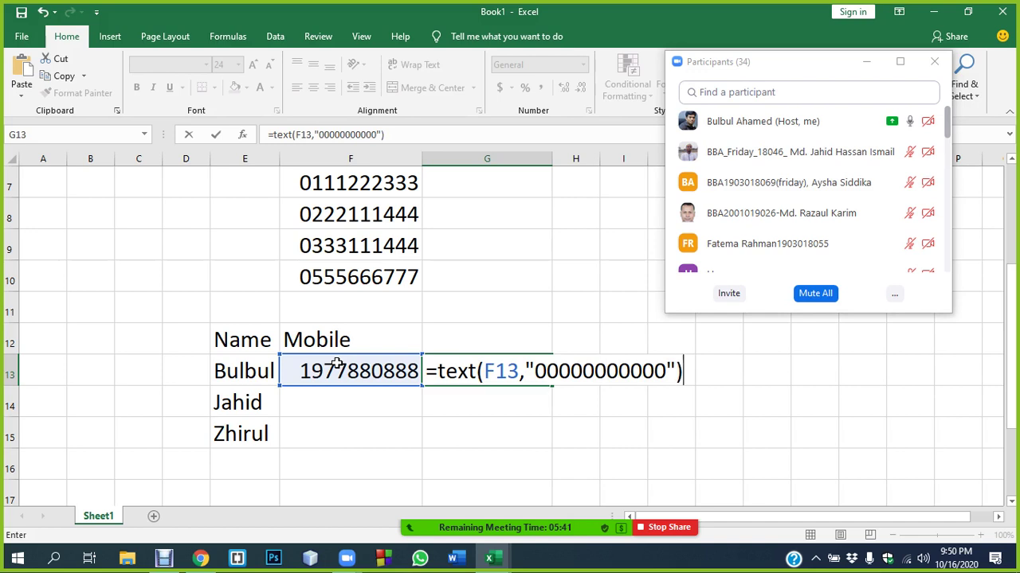
key(Return)
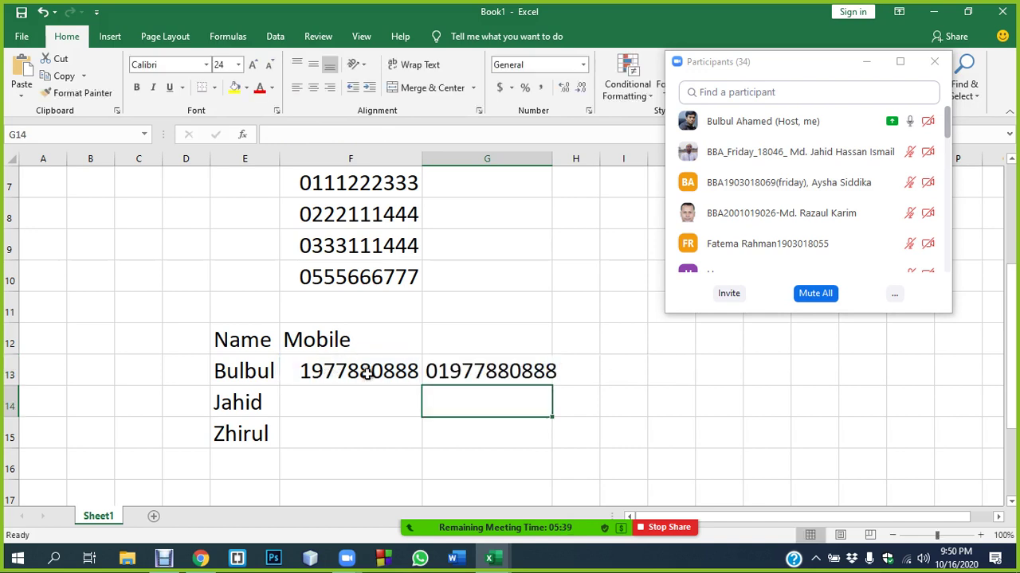
Step: Enter the second mobile number in F14
click(475, 372)
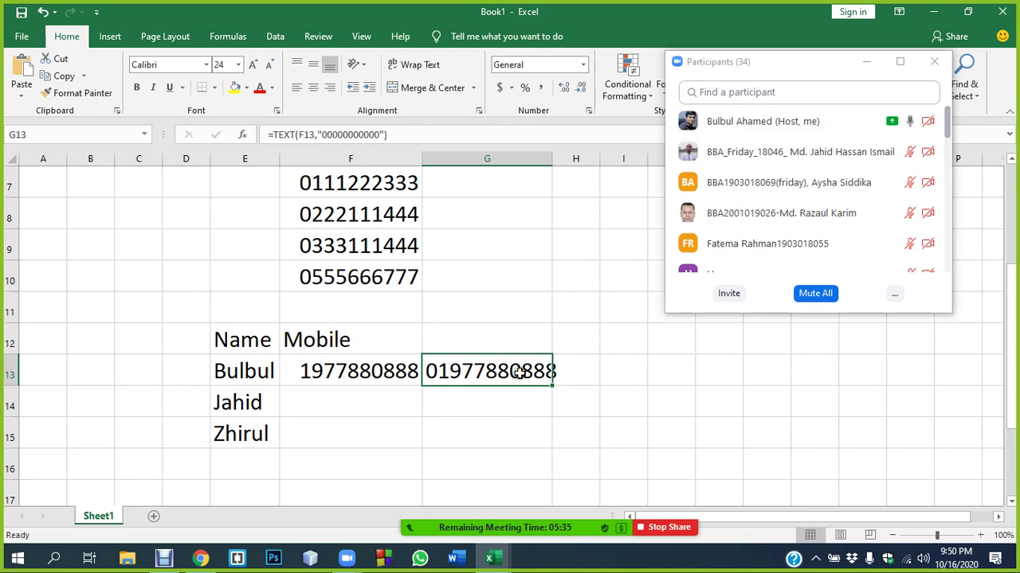
click(360, 398)
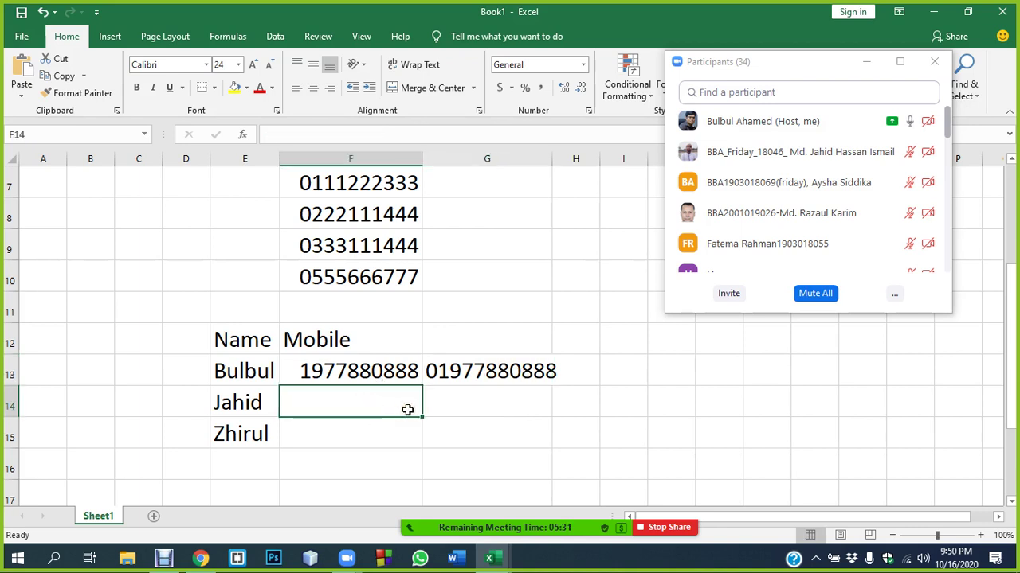
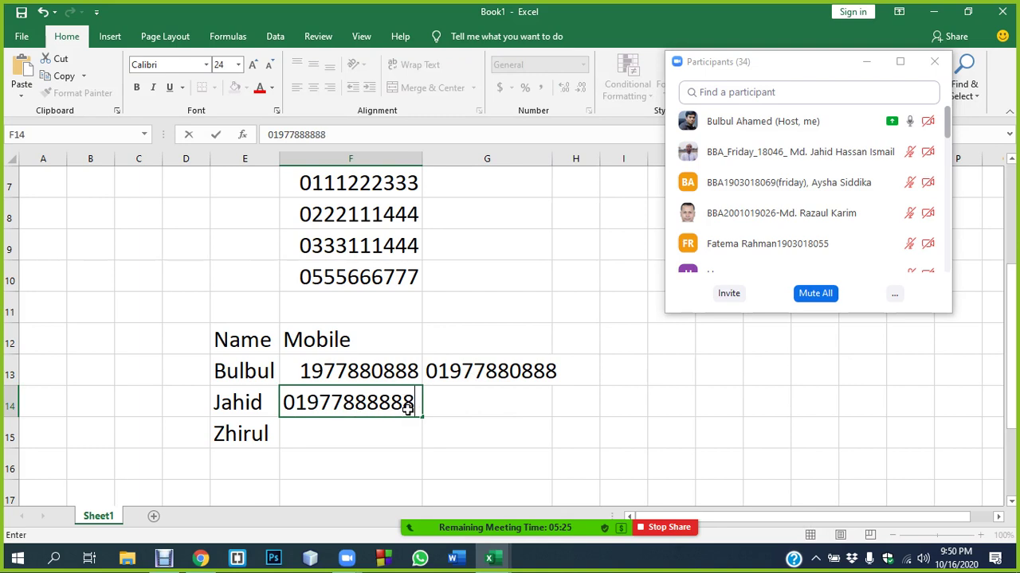
key(Return)
Step: Fill the G13 TEXT formula down to G14 and widen column G
click(355, 394)
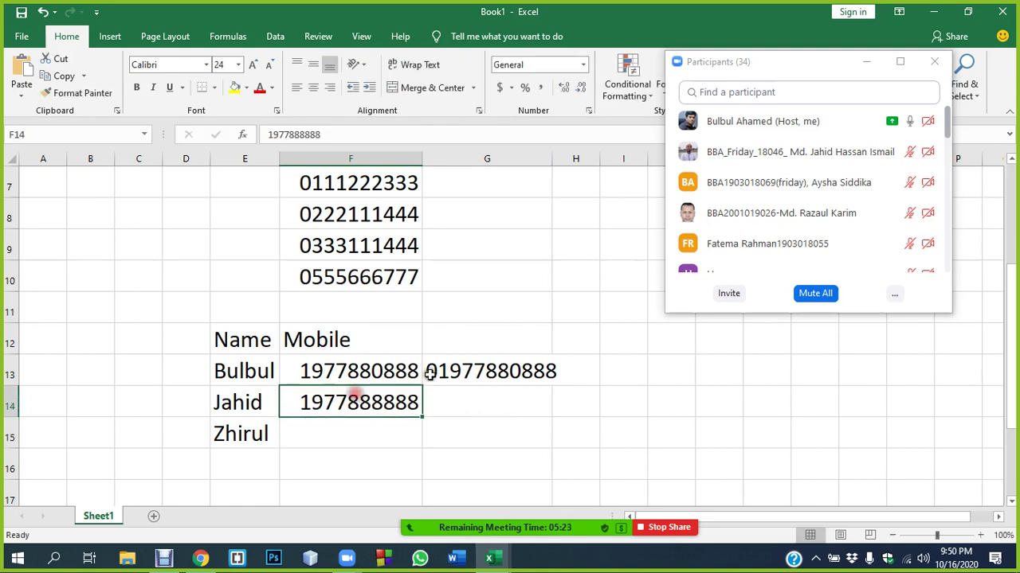
click(526, 380)
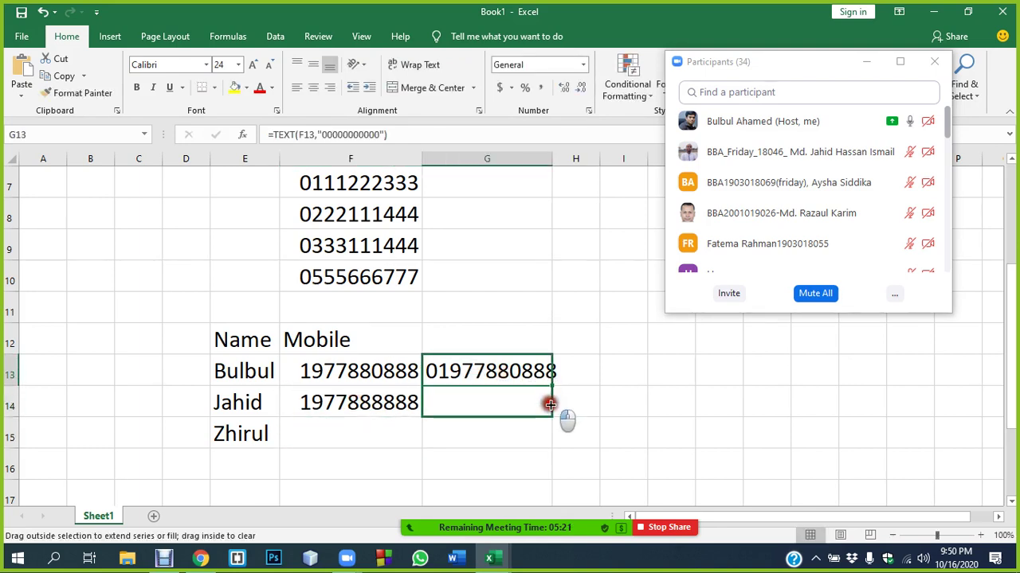
drag(552, 384, 549, 406)
click(492, 406)
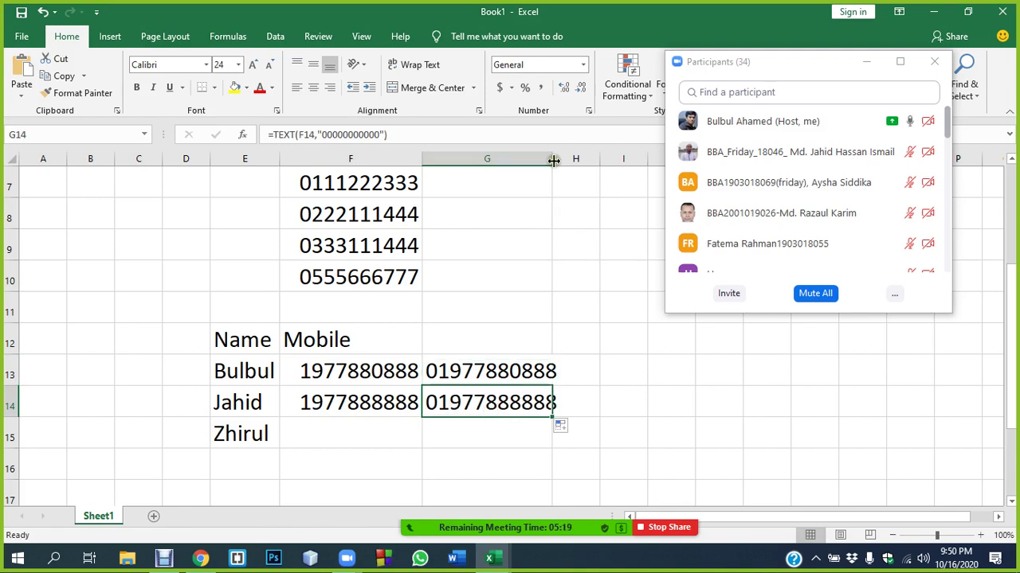
drag(551, 158, 565, 159)
Step: Review the G13 formula's F13 reference and confirm it unchanged
click(549, 376)
click(514, 390)
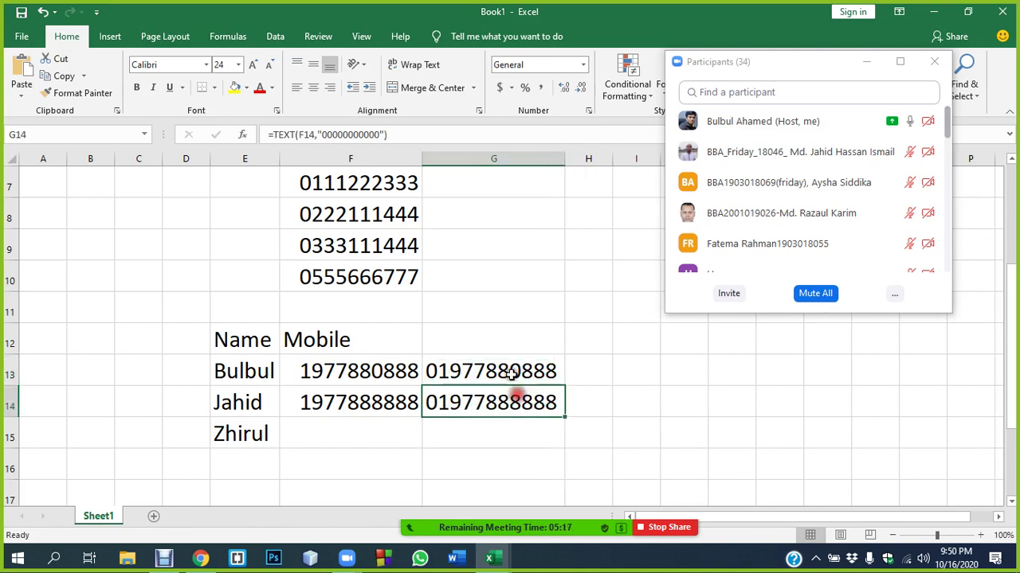
click(514, 366)
double_click(514, 368)
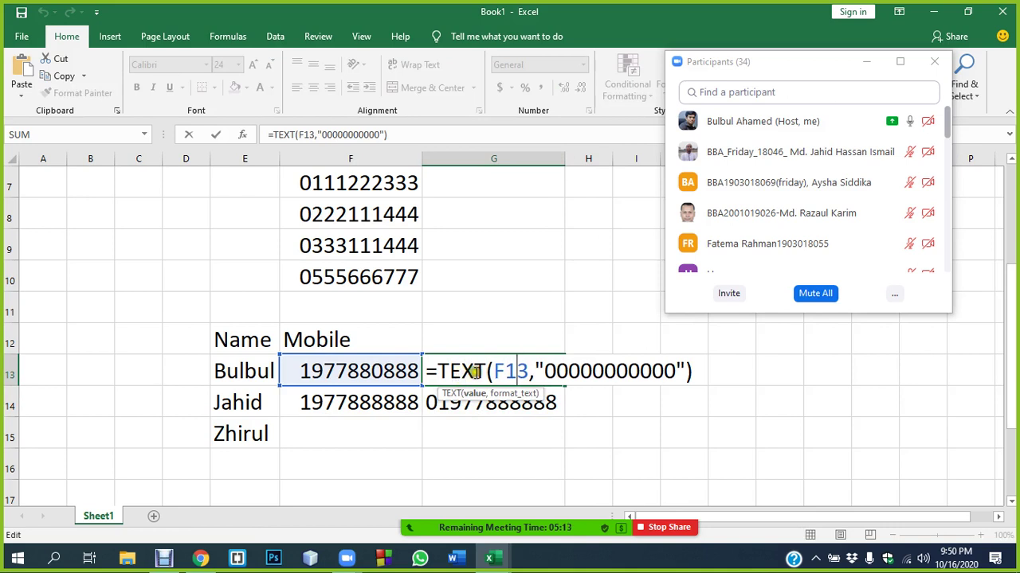
click(525, 364)
mouse_move(530, 372)
mouse_down()
mouse_move(493, 371)
mouse_move(687, 373)
mouse_up()
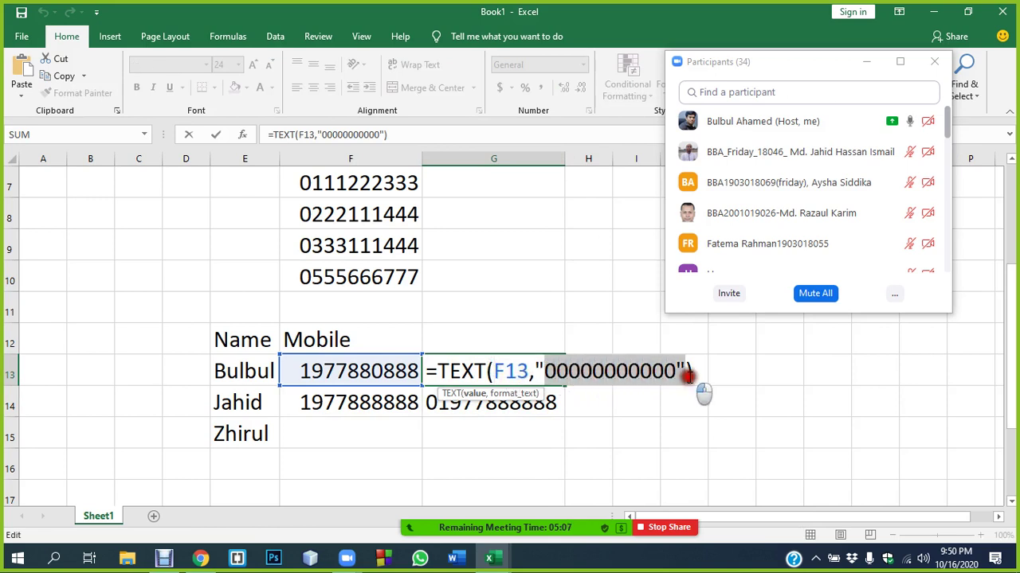
key(Return)
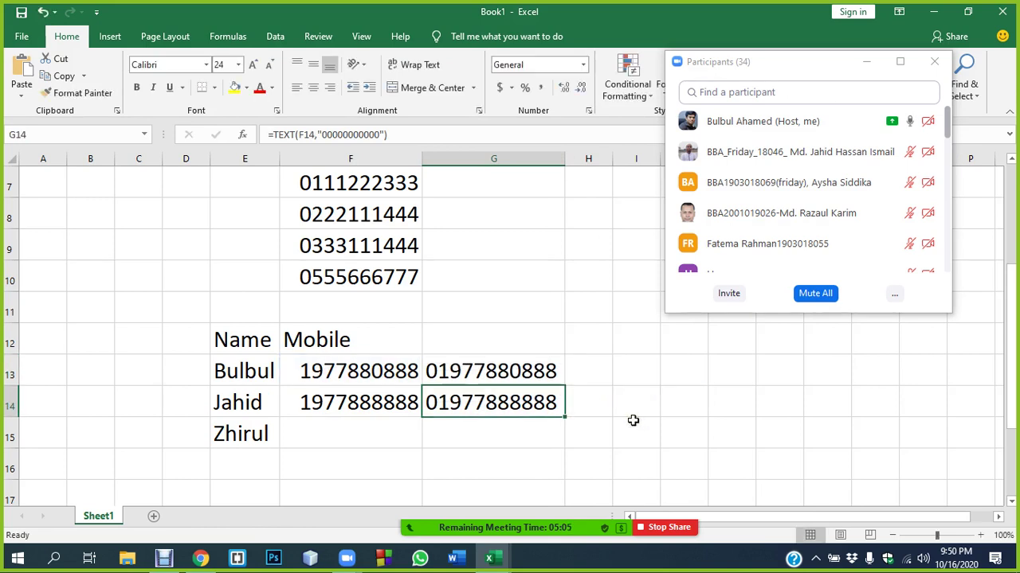
click(539, 389)
scroll(391, 325, up, 2)
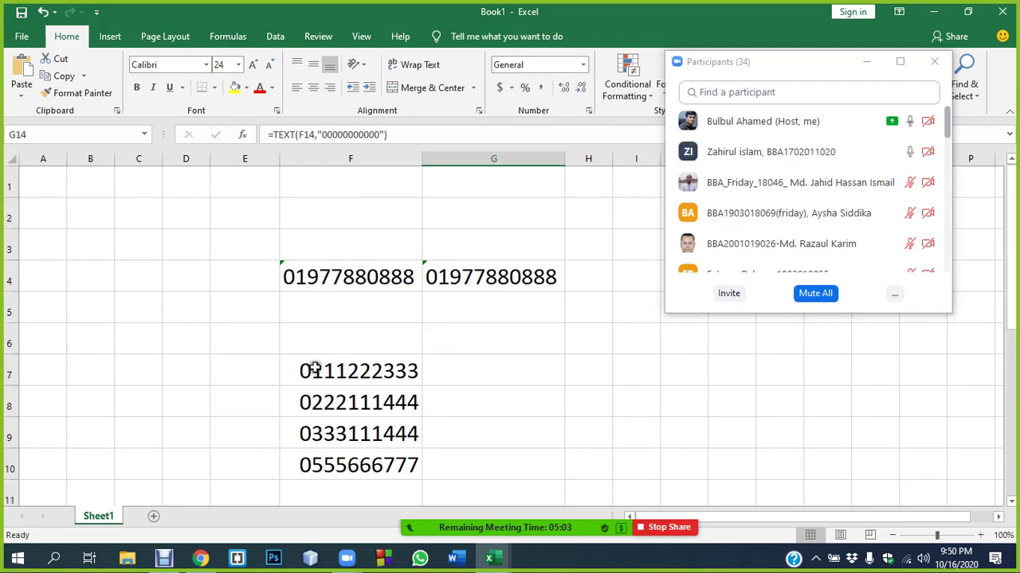
drag(314, 368, 374, 478)
click(499, 373)
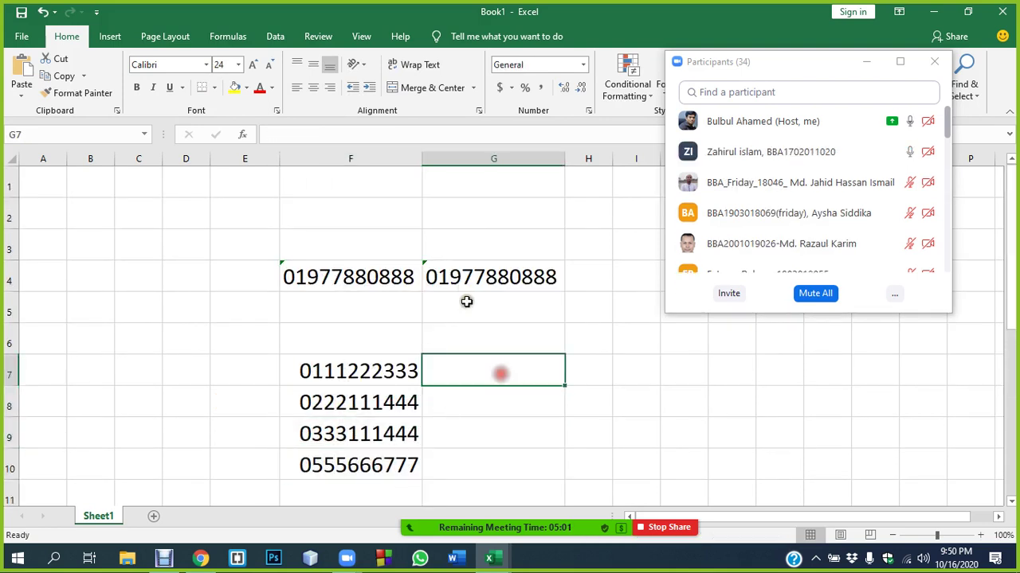
click(462, 278)
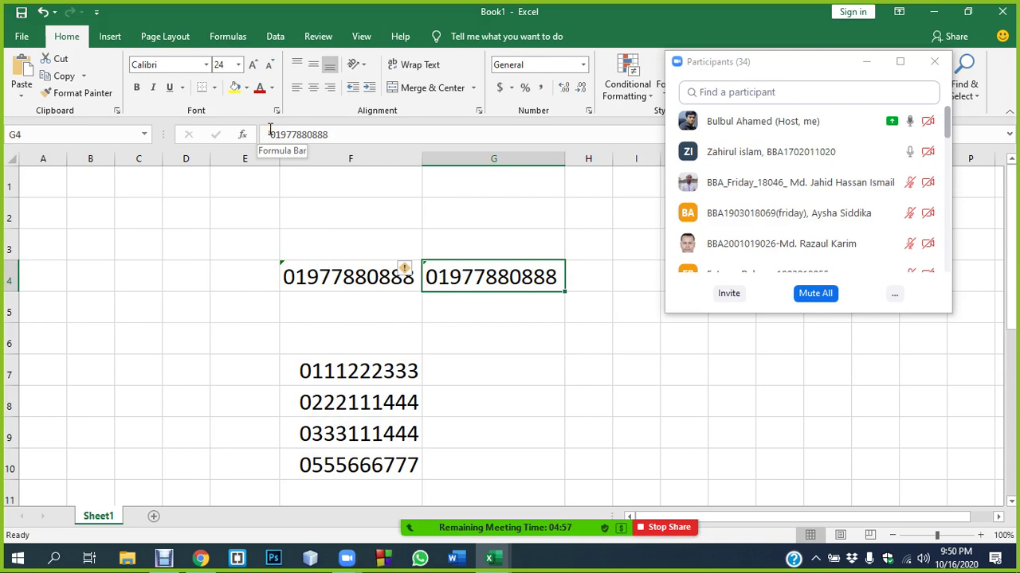
click(305, 270)
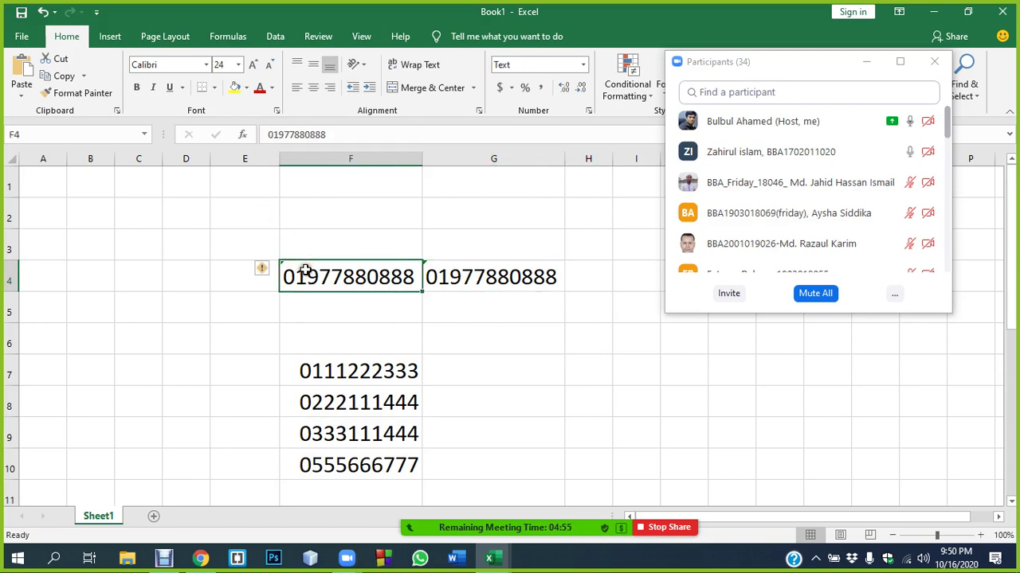
click(430, 317)
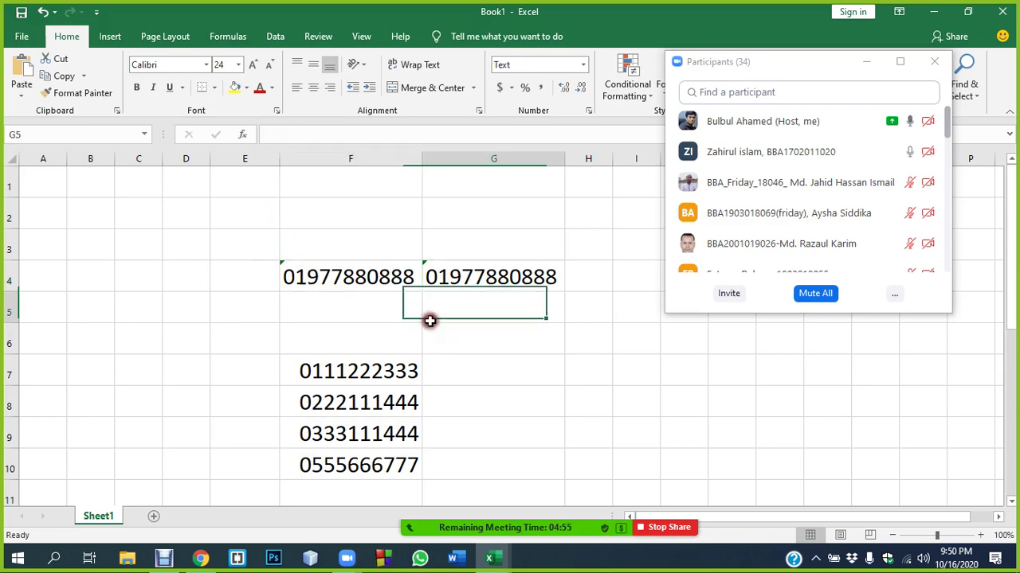
click(283, 268)
click(342, 370)
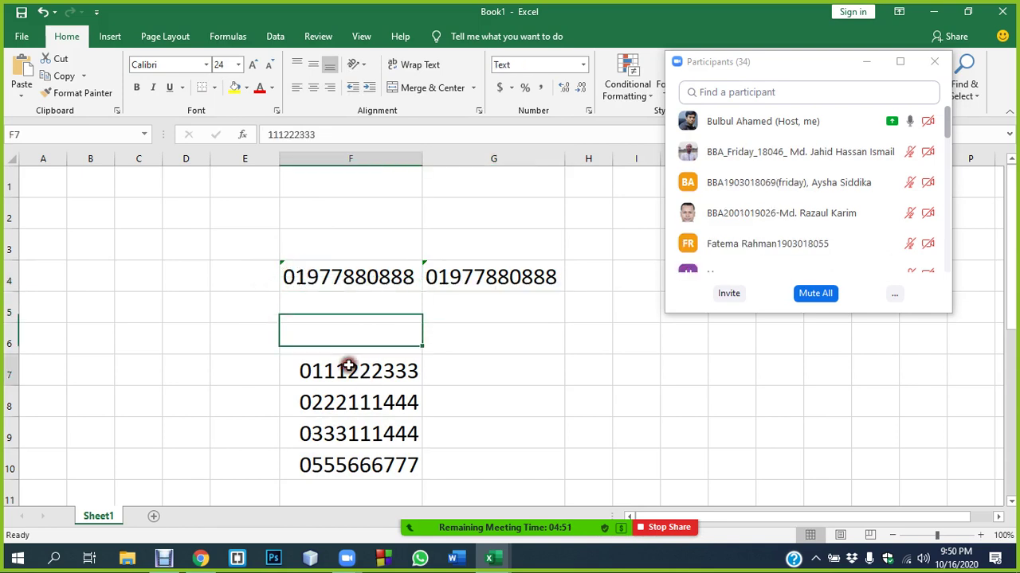
scroll(513, 395, down, 2)
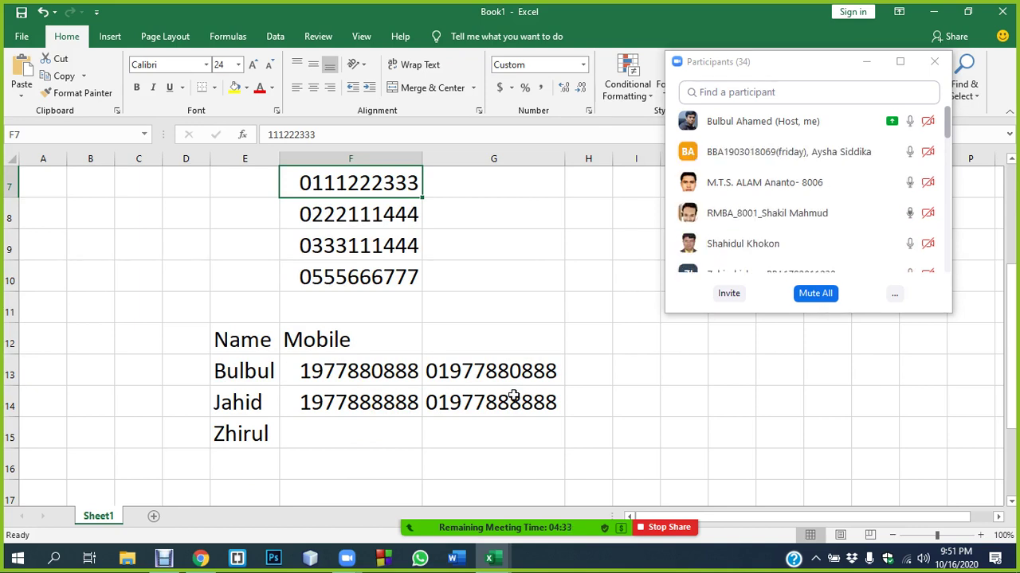
Step: Mute all Zoom participants while keeping their ability to unmute themselves
click(827, 295)
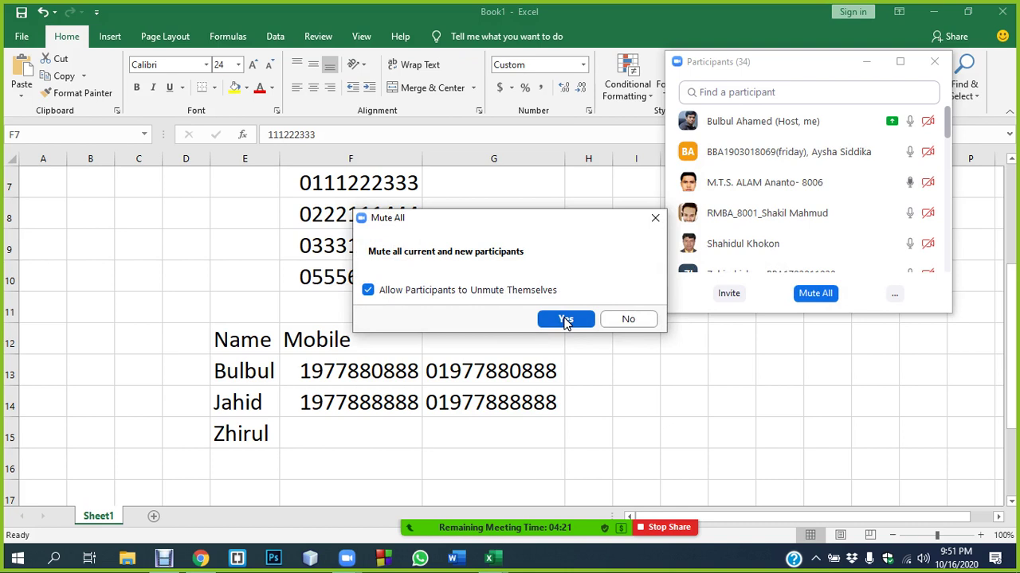
click(565, 319)
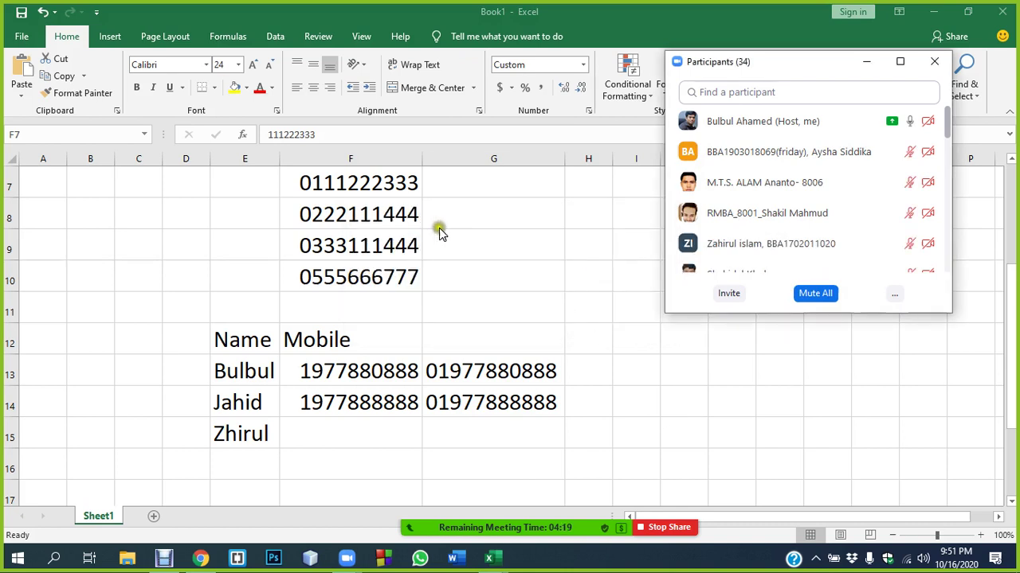
scroll(489, 228, up, 2)
Step: Select the mobile number range F13:F21
click(306, 370)
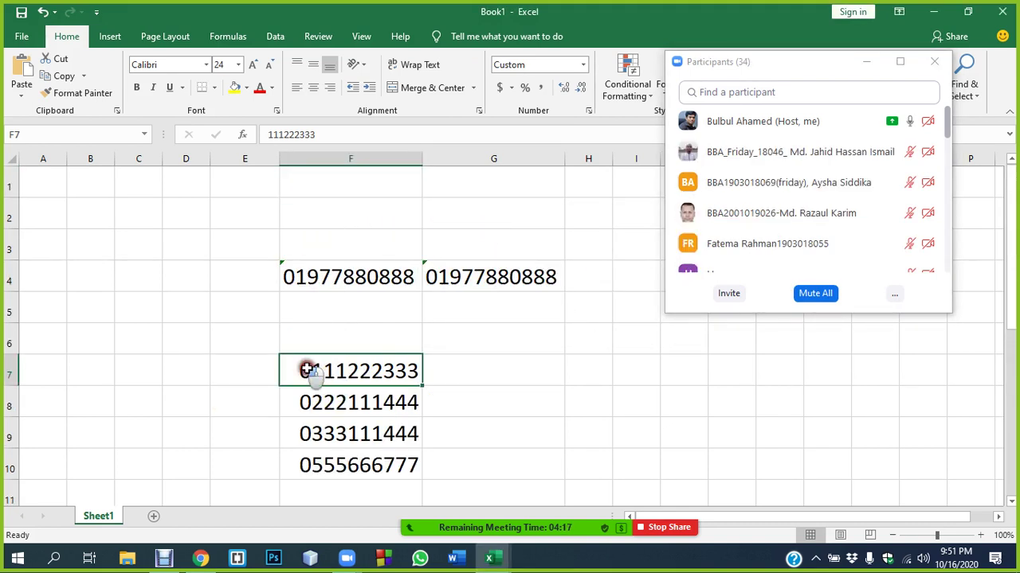
drag(307, 370, 393, 471)
click(489, 421)
scroll(510, 421, down, 4)
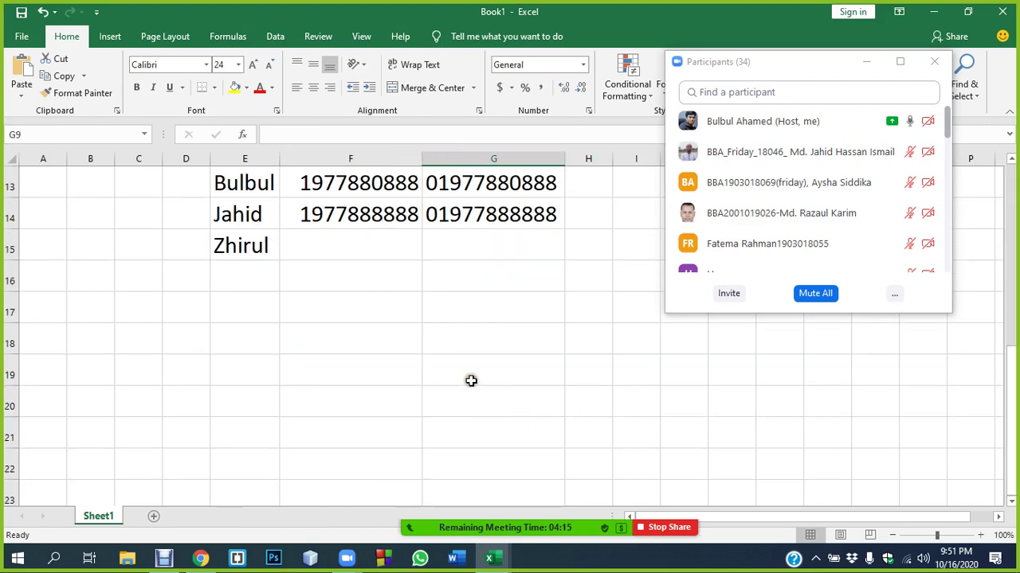
scroll(471, 381, up, 2)
drag(350, 188, 399, 282)
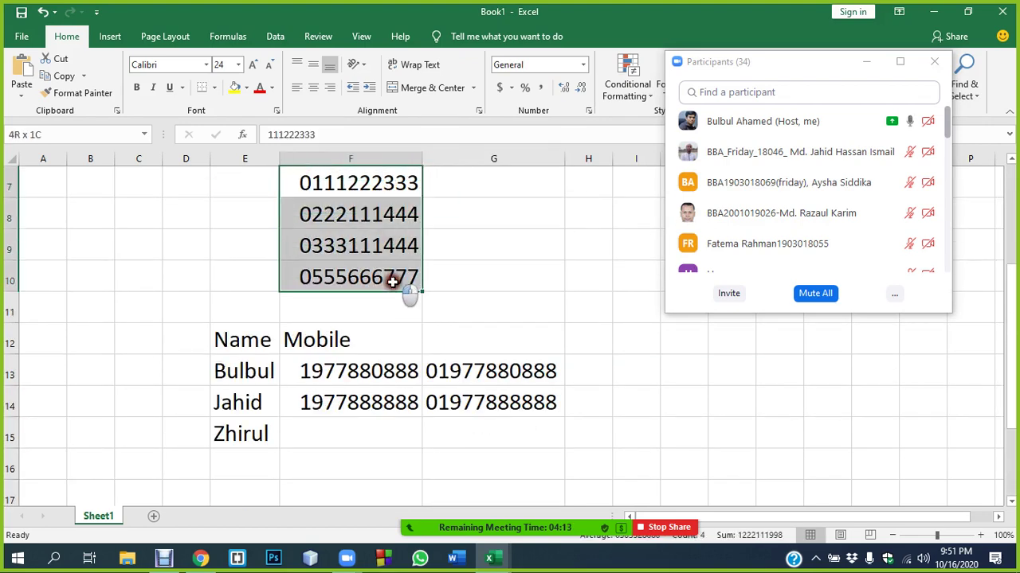
click(436, 341)
click(316, 384)
drag(316, 387, 316, 408)
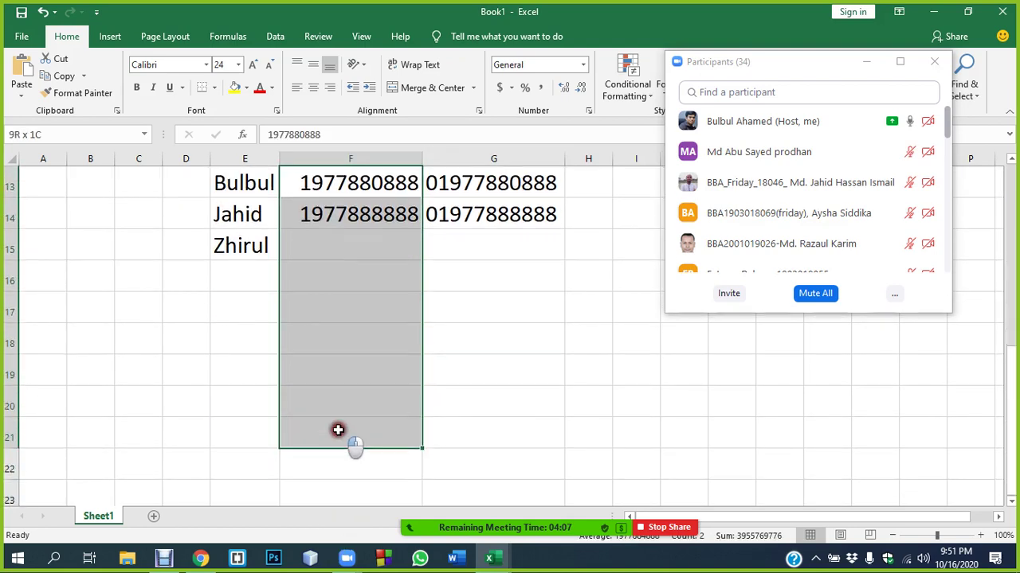
drag(317, 408, 338, 424)
right_click(357, 250)
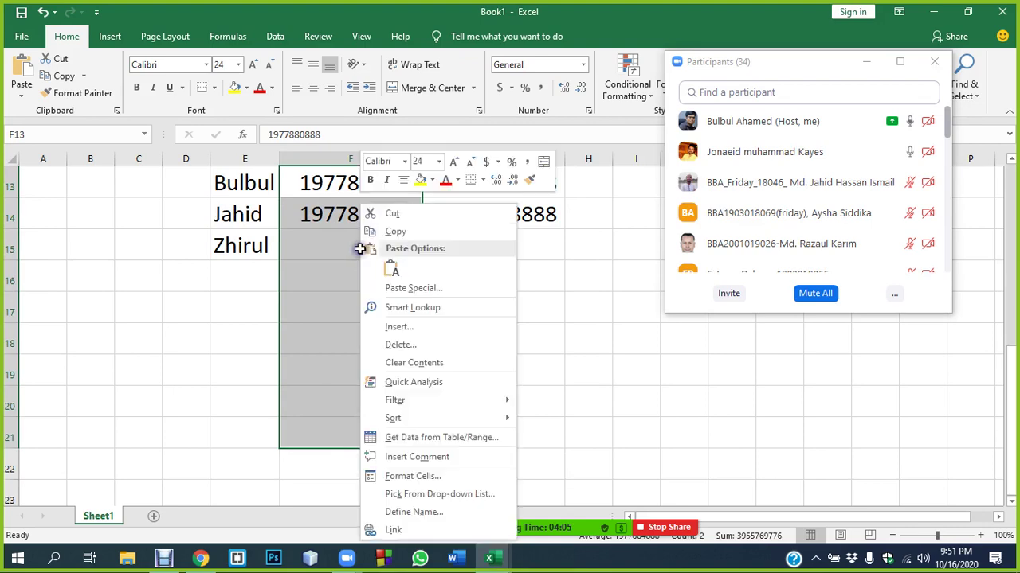
click(390, 476)
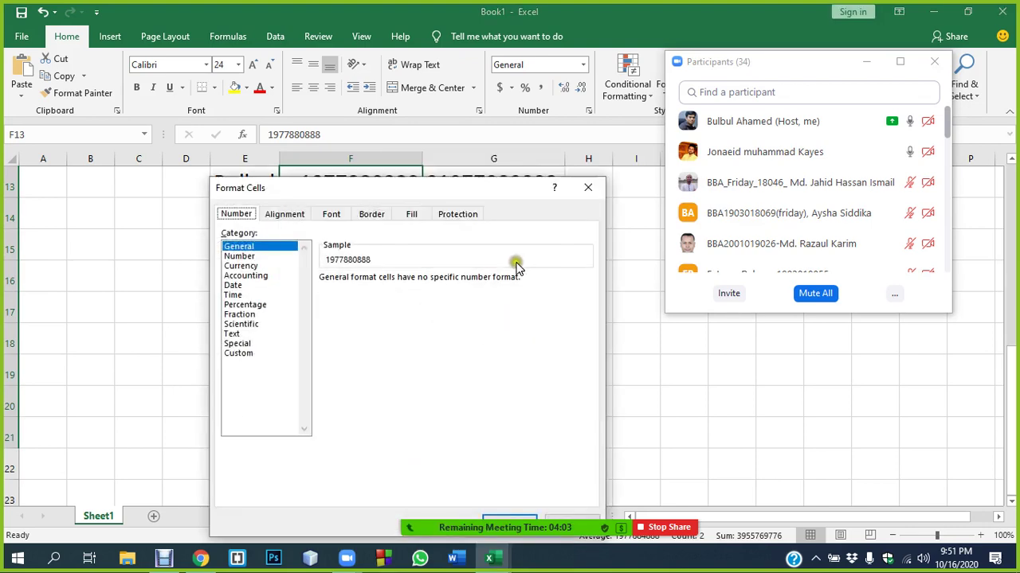
click(237, 353)
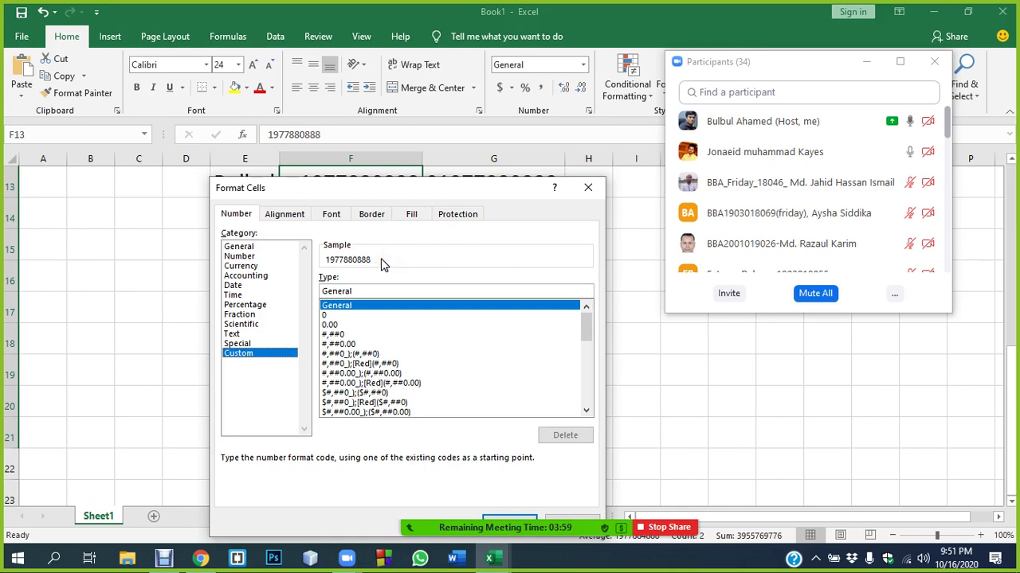
double_click(350, 290)
text(0000000)
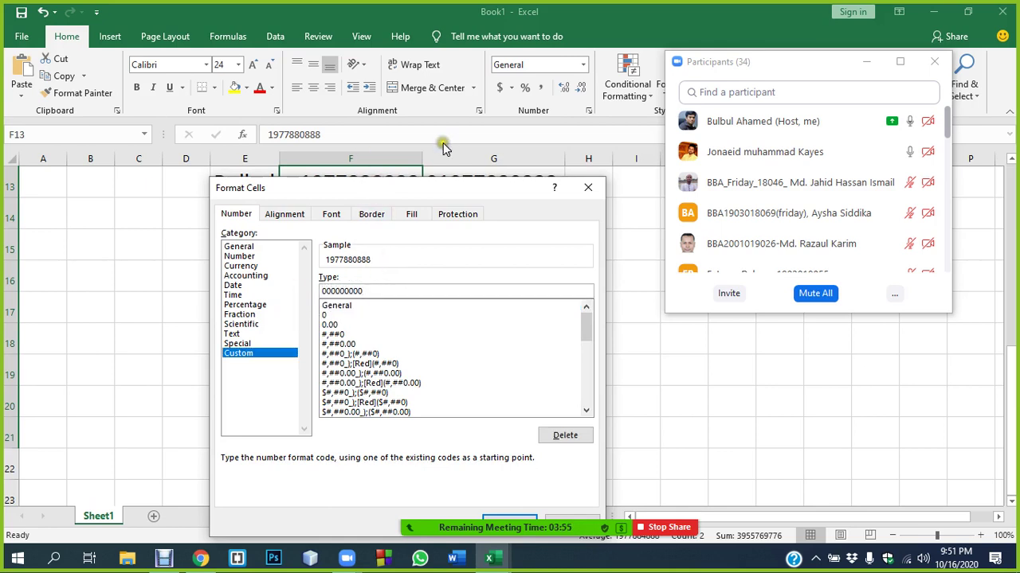
text(00)
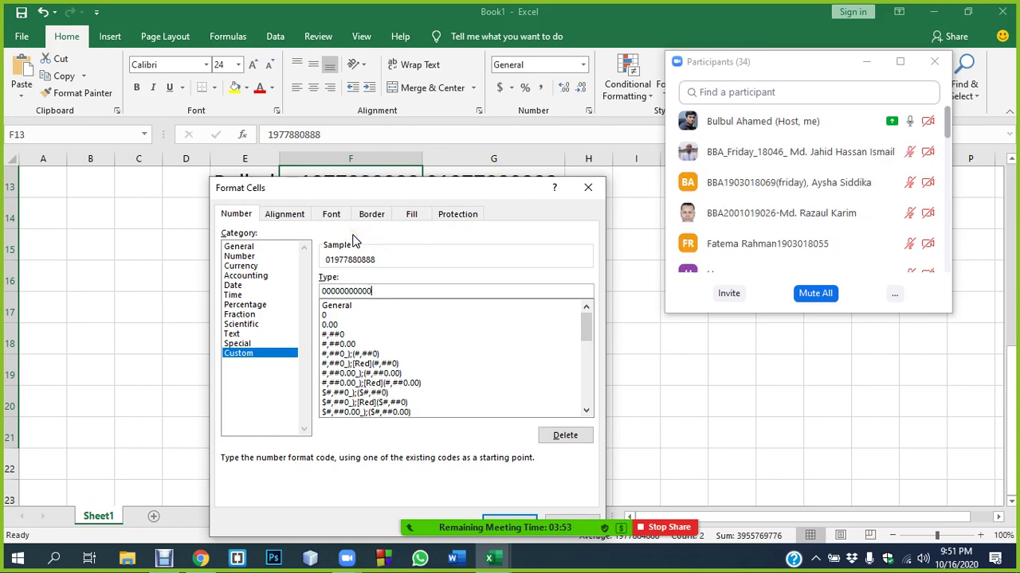
scroll(450, 316, down, 3)
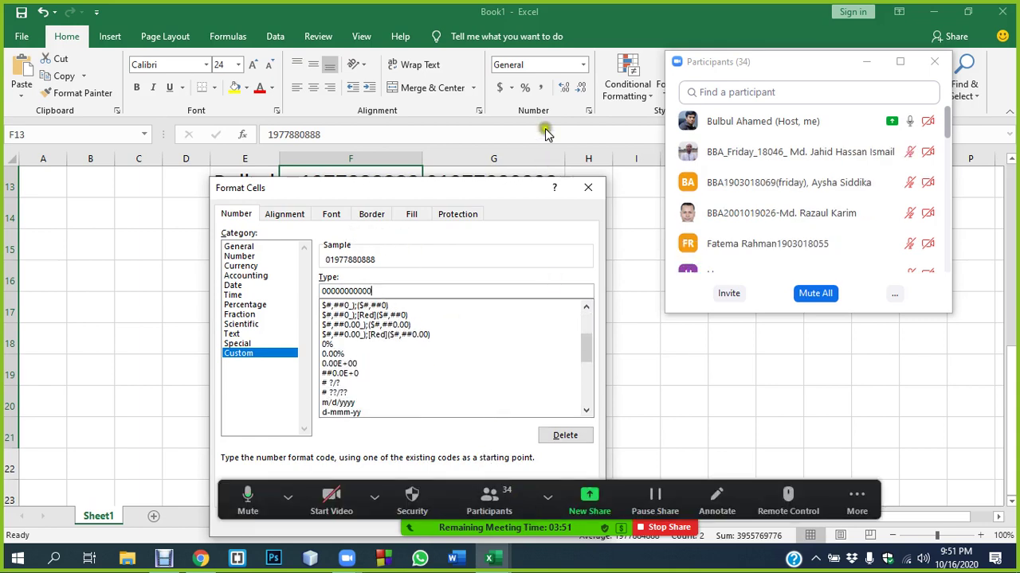
drag(467, 195, 451, 128)
click(494, 460)
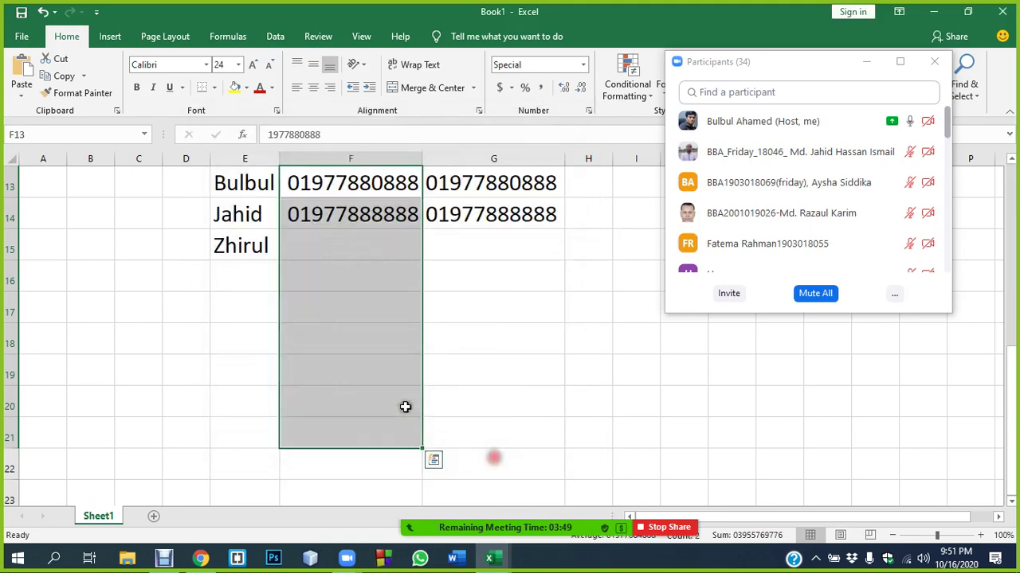
Step: Enter the third and fourth mobile numbers in F15 and F16, then recheck F15
click(314, 243)
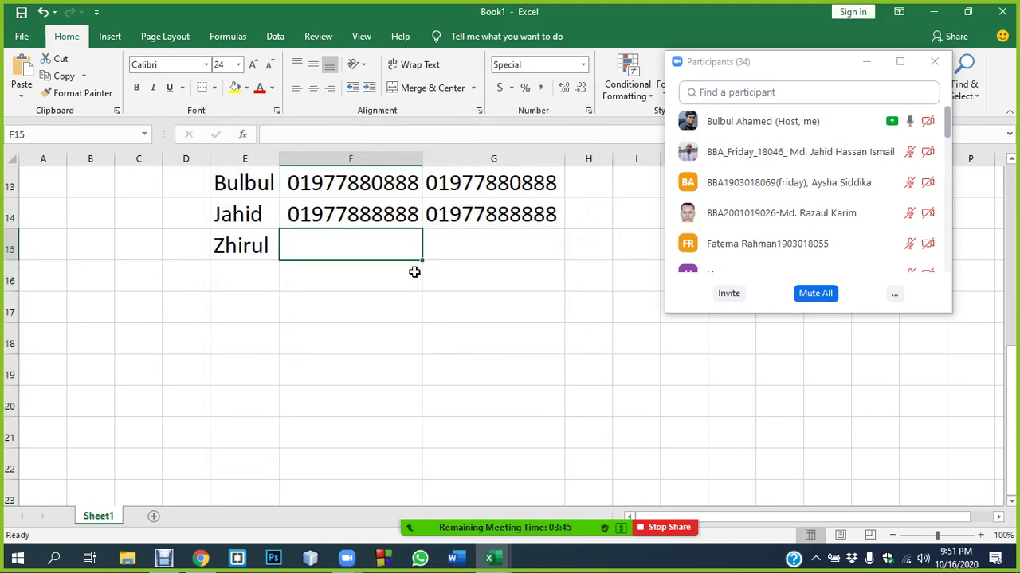
text(111122)
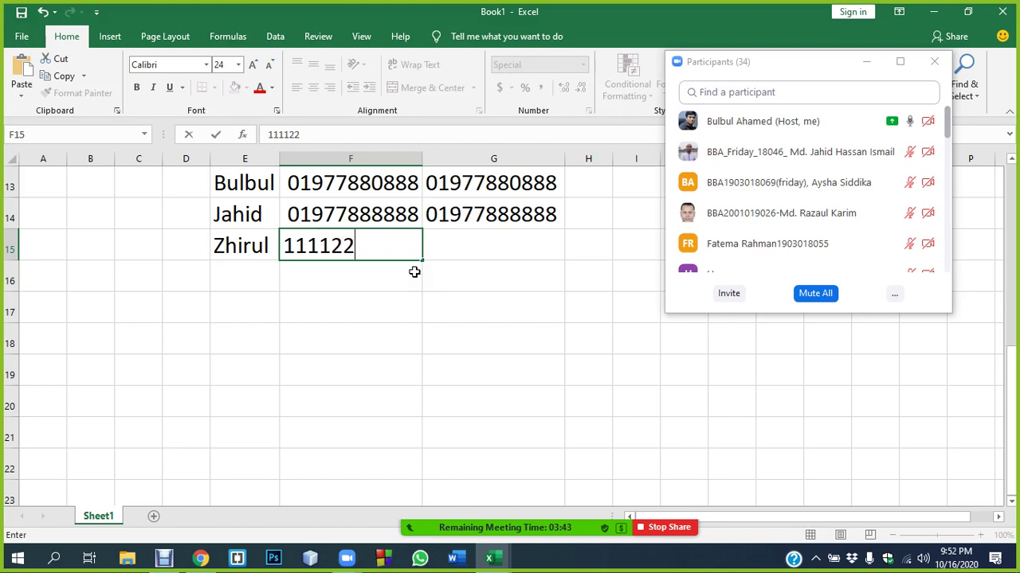
text(2233)
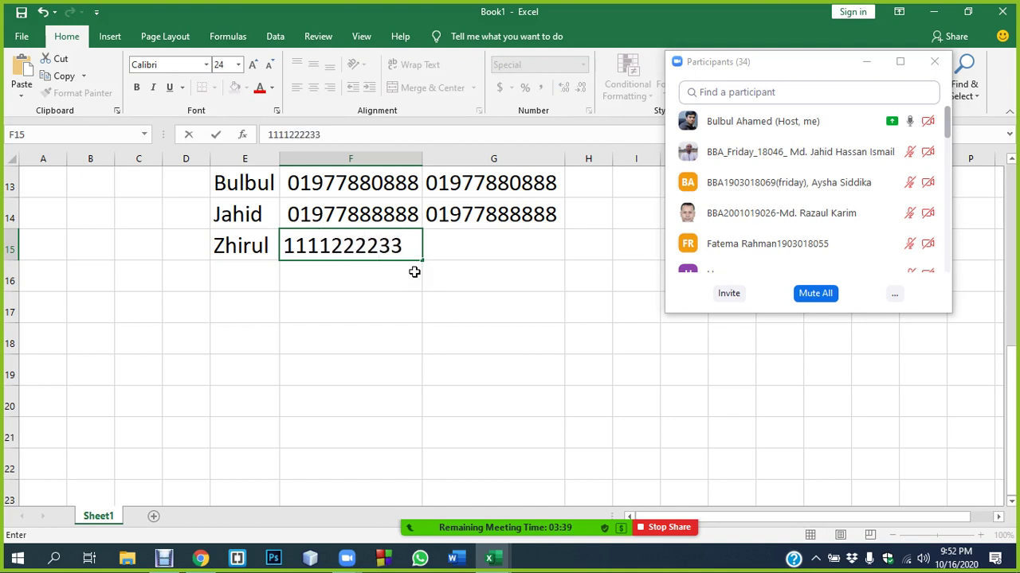
key(Return)
click(301, 246)
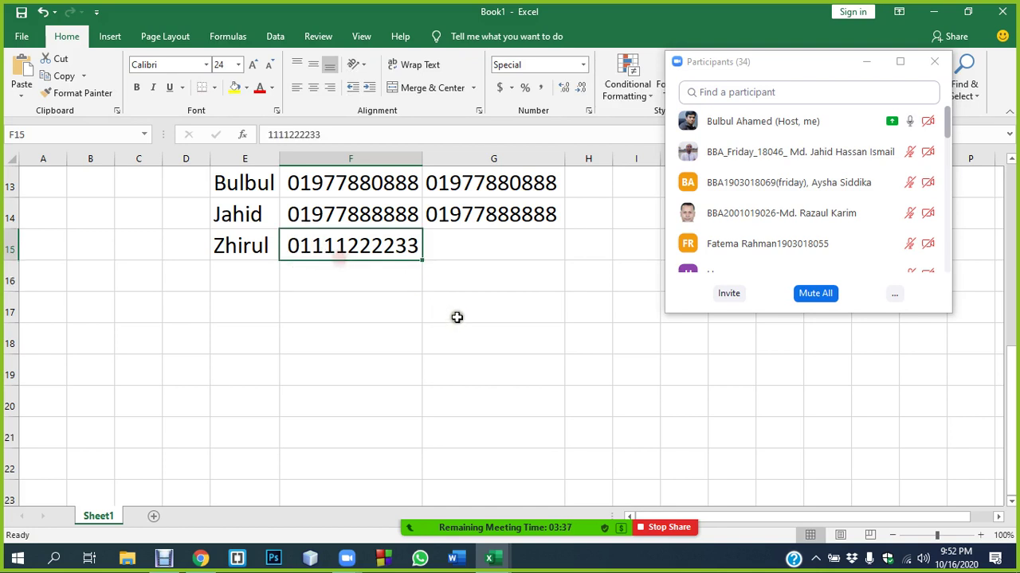
click(325, 278)
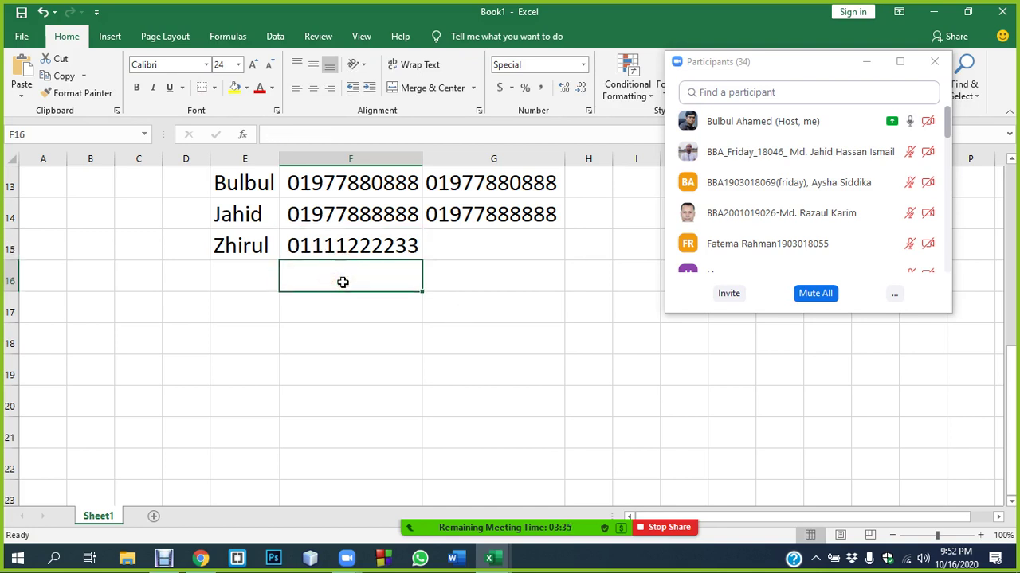
text(2222)
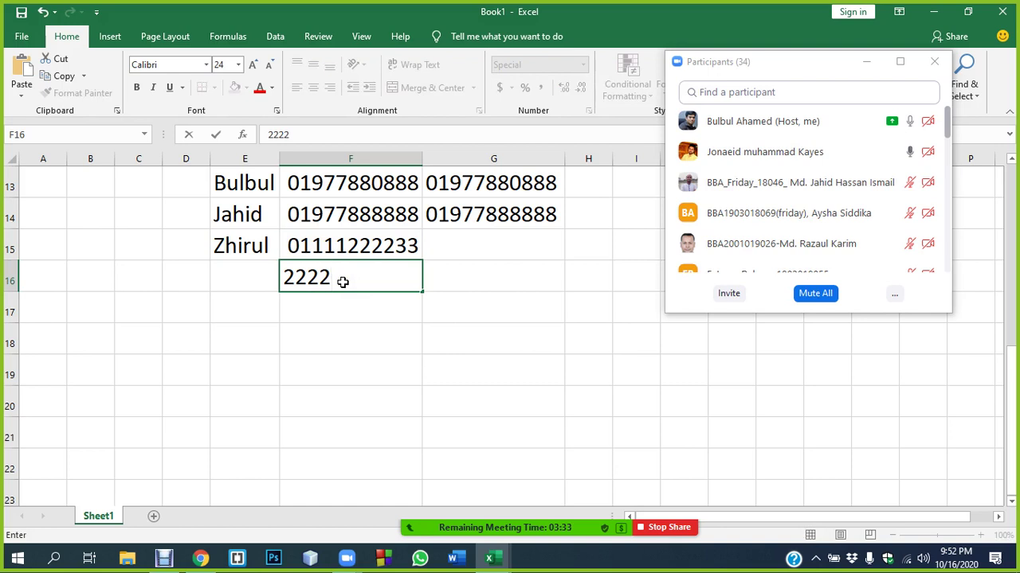
text(333311)
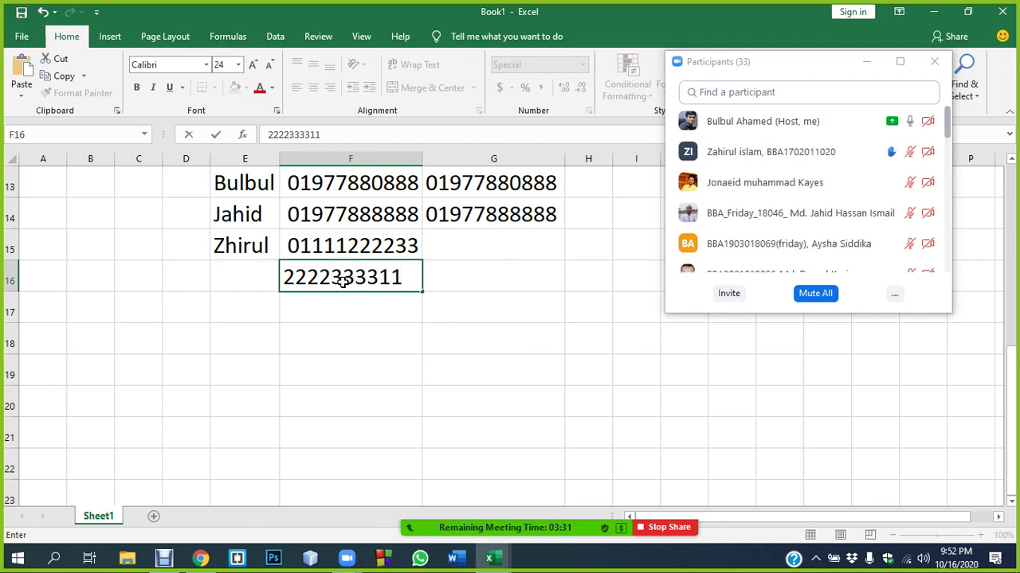
key(Return)
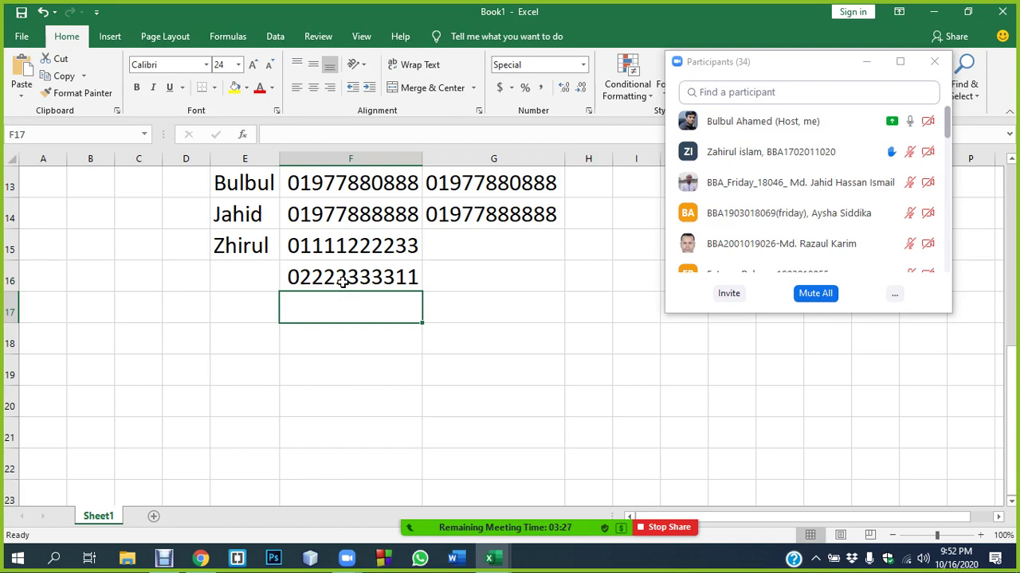
click(341, 255)
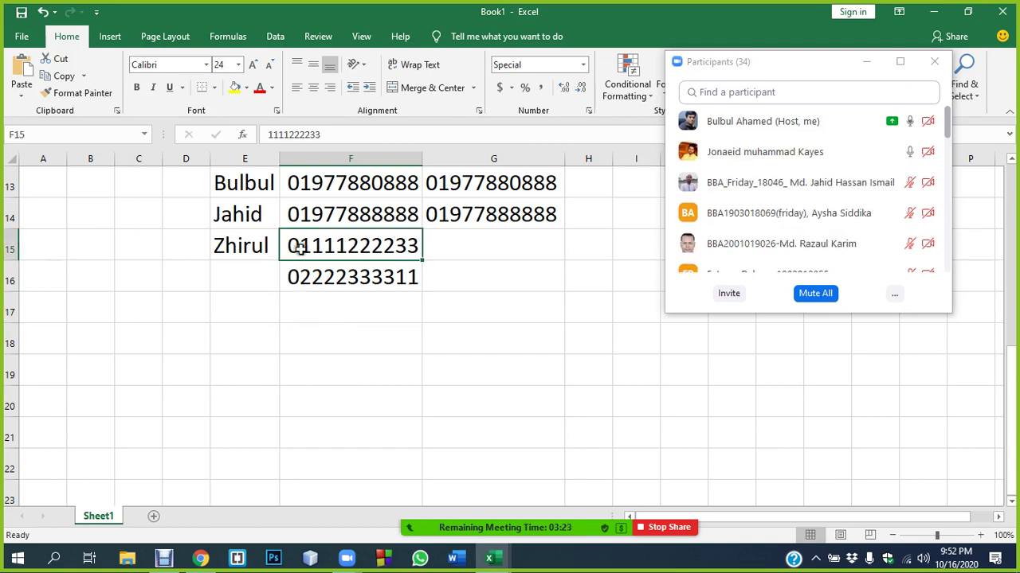
click(494, 243)
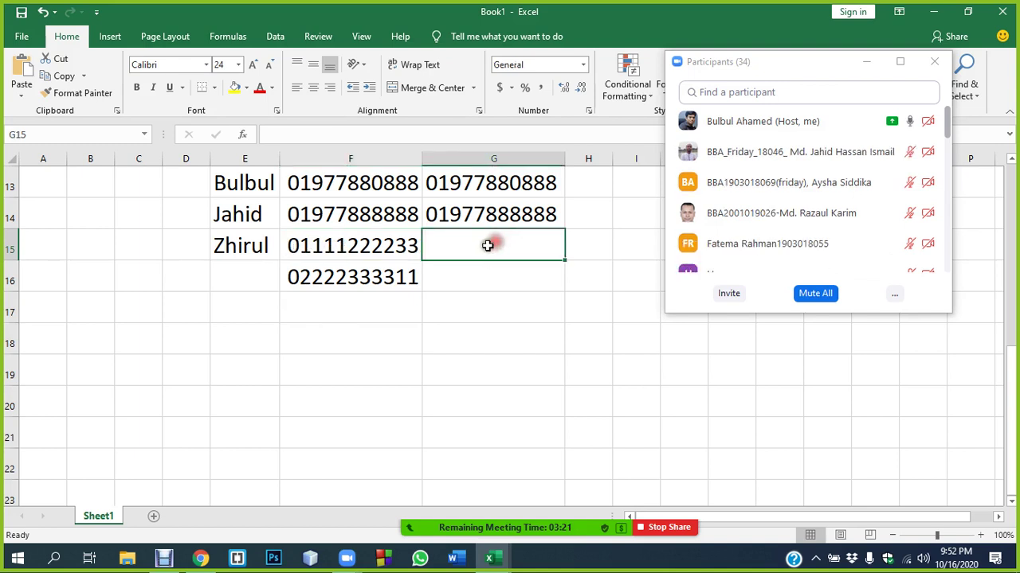
text(=)
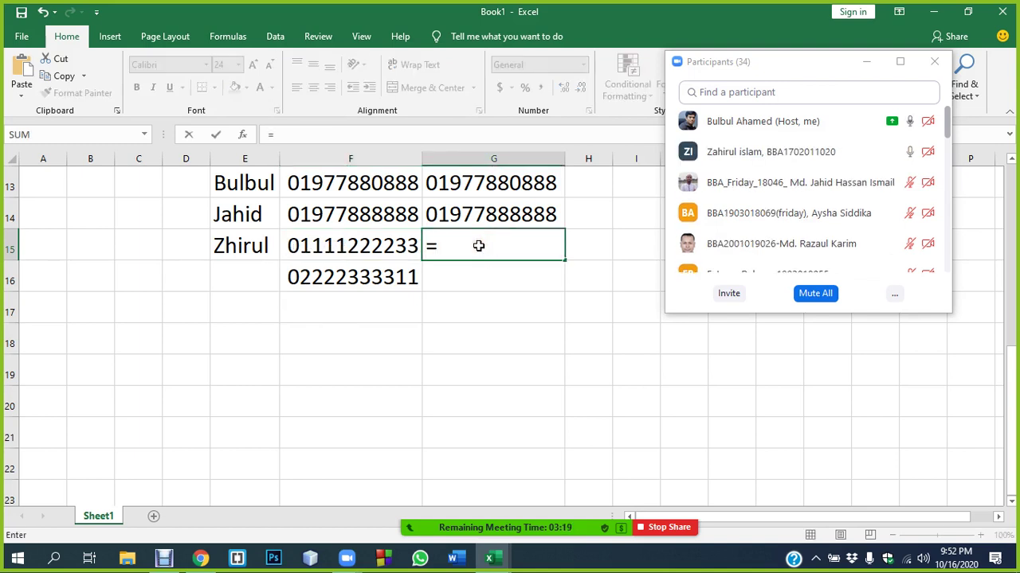
text(text()
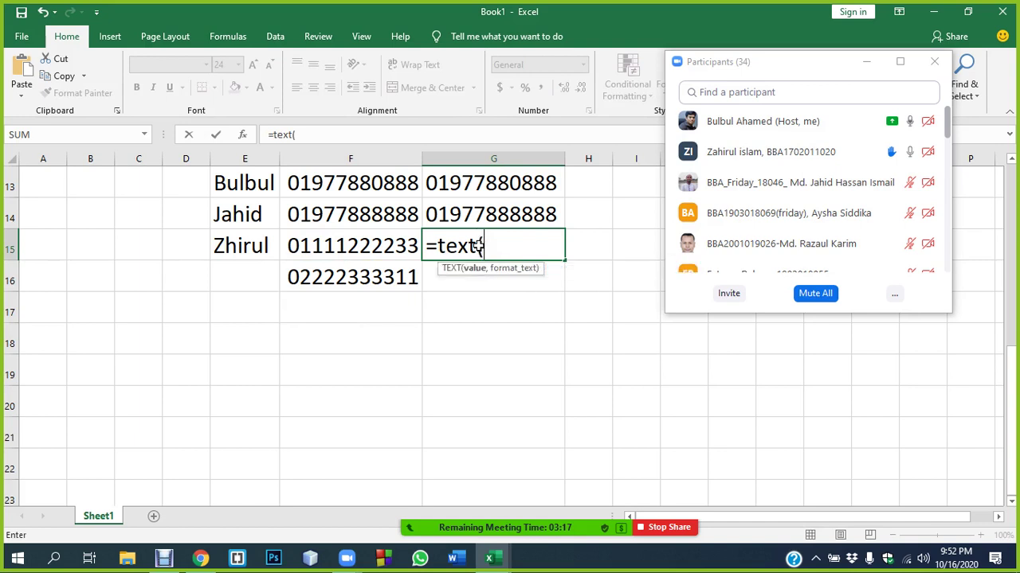
click(338, 251)
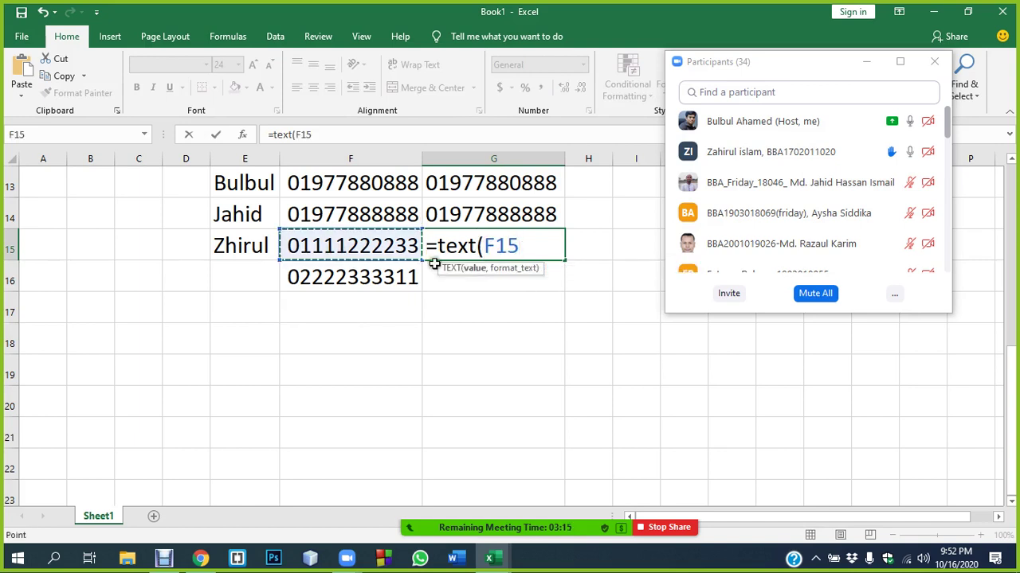
text(,)
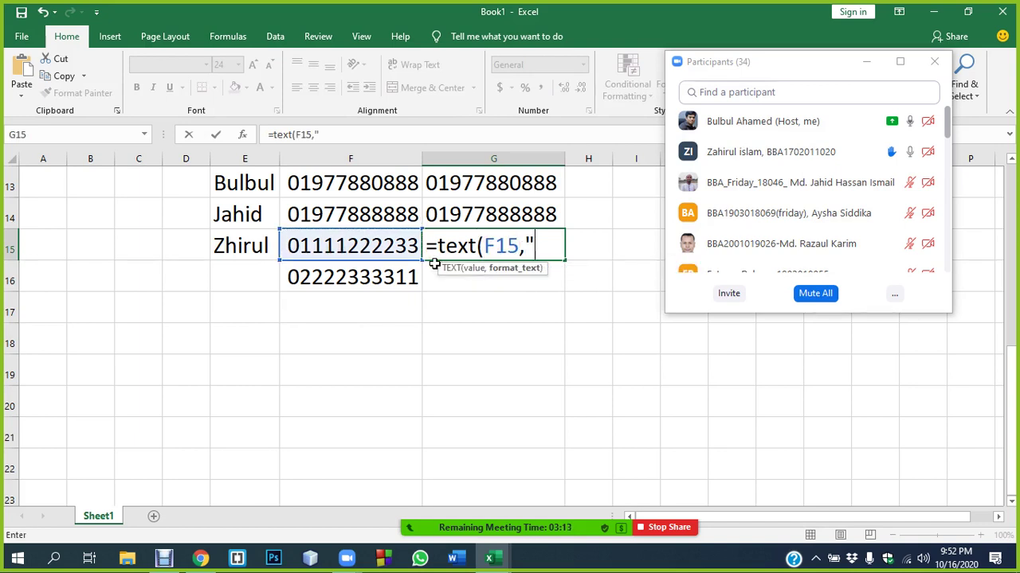
click(533, 242)
text(00)
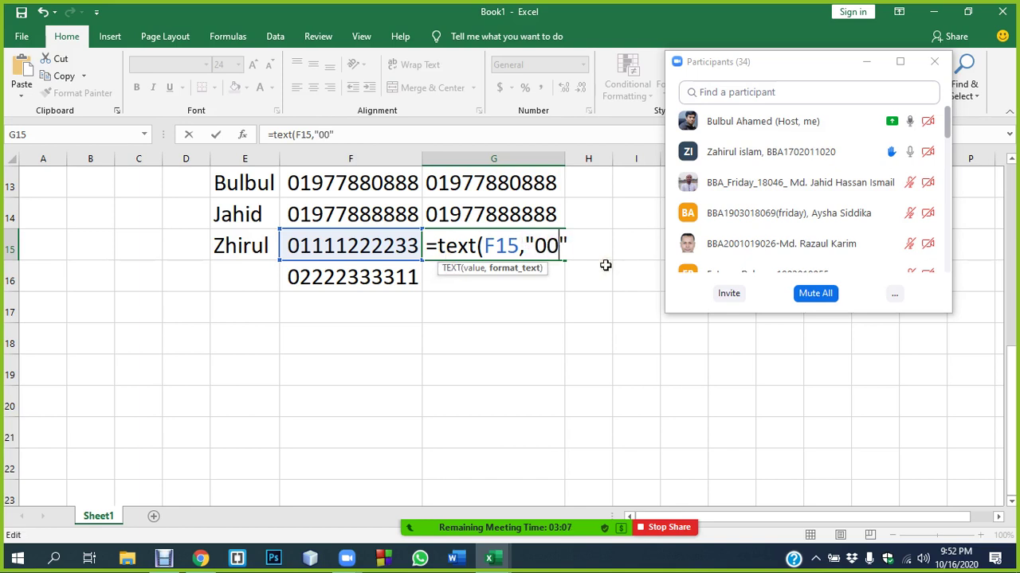
text(000000)
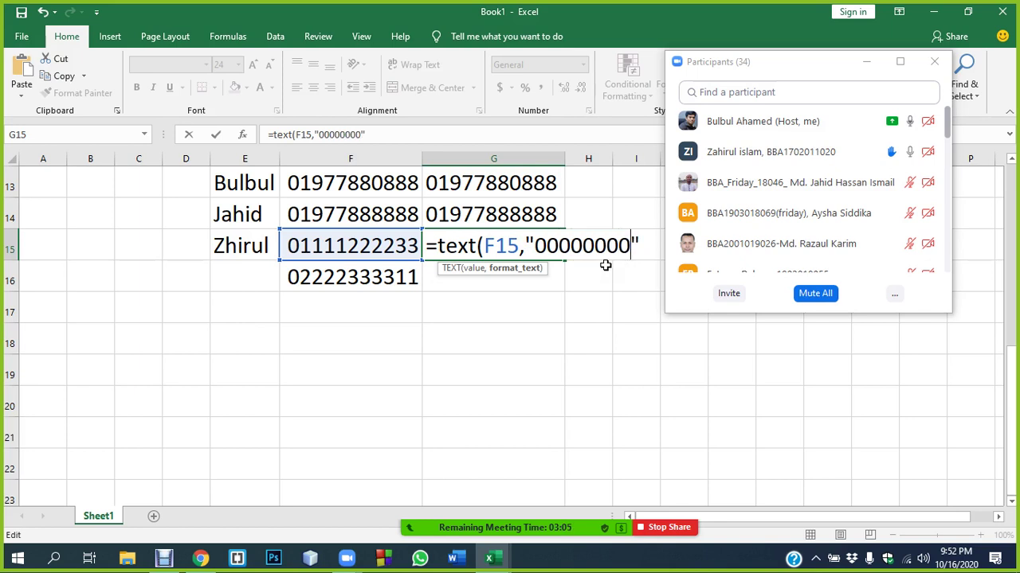
text(0000)
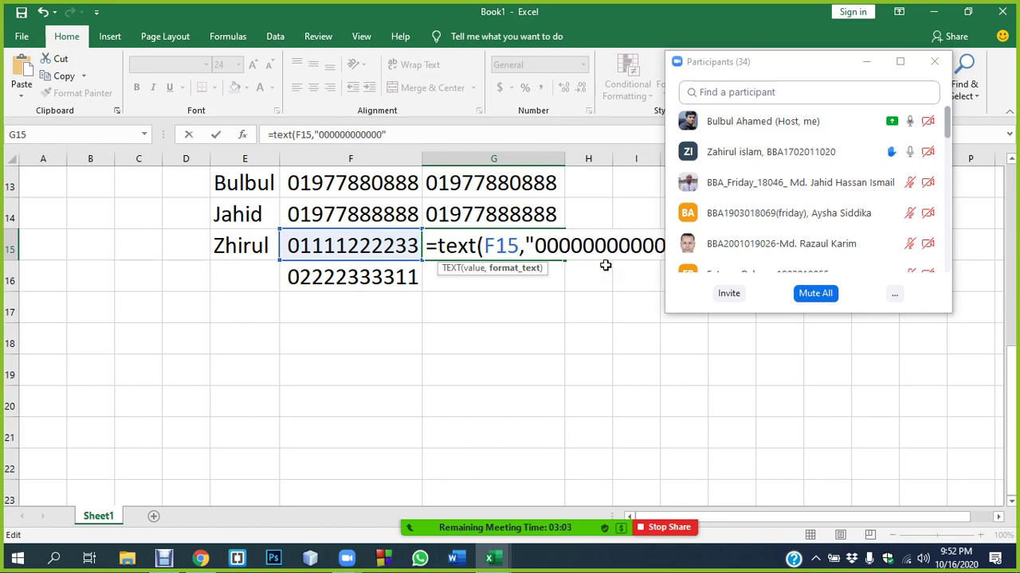
key(Return)
click(454, 245)
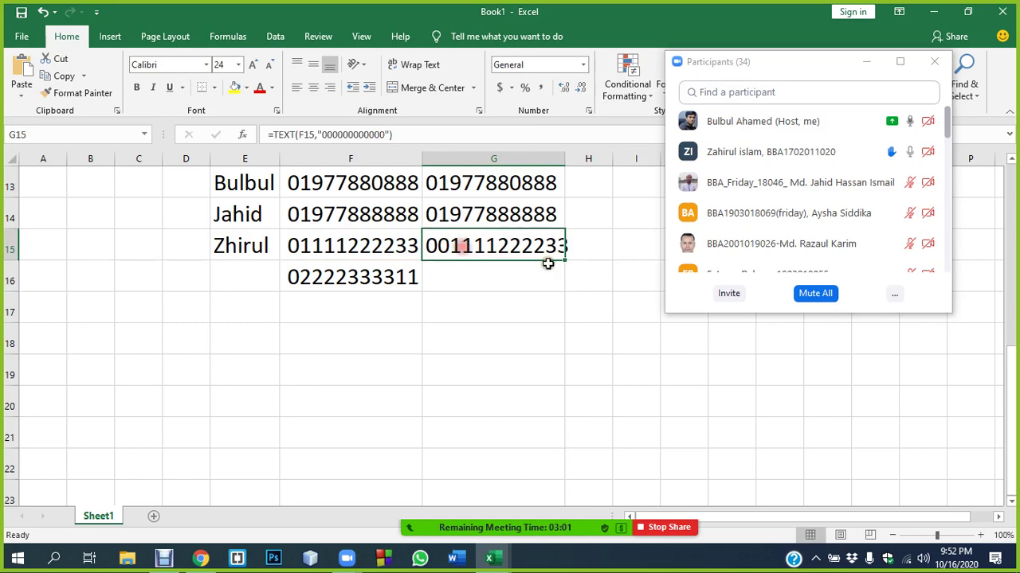
drag(565, 261, 564, 292)
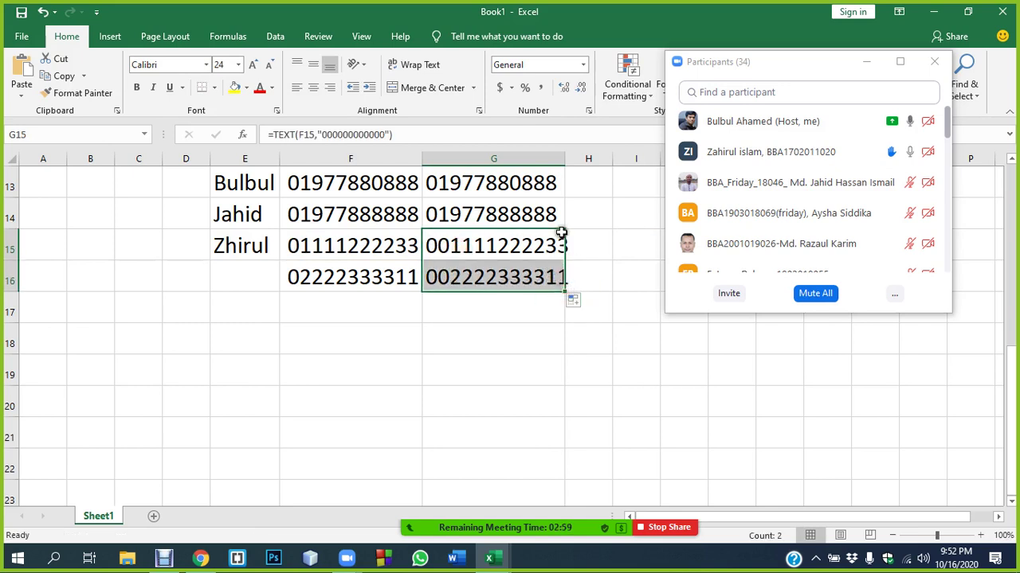
double_click(565, 159)
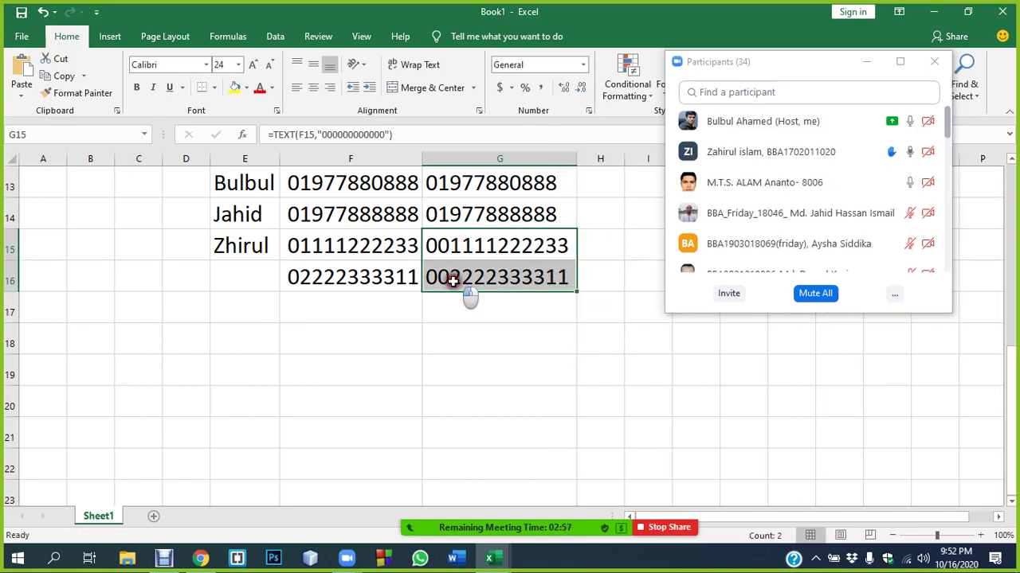
click(452, 280)
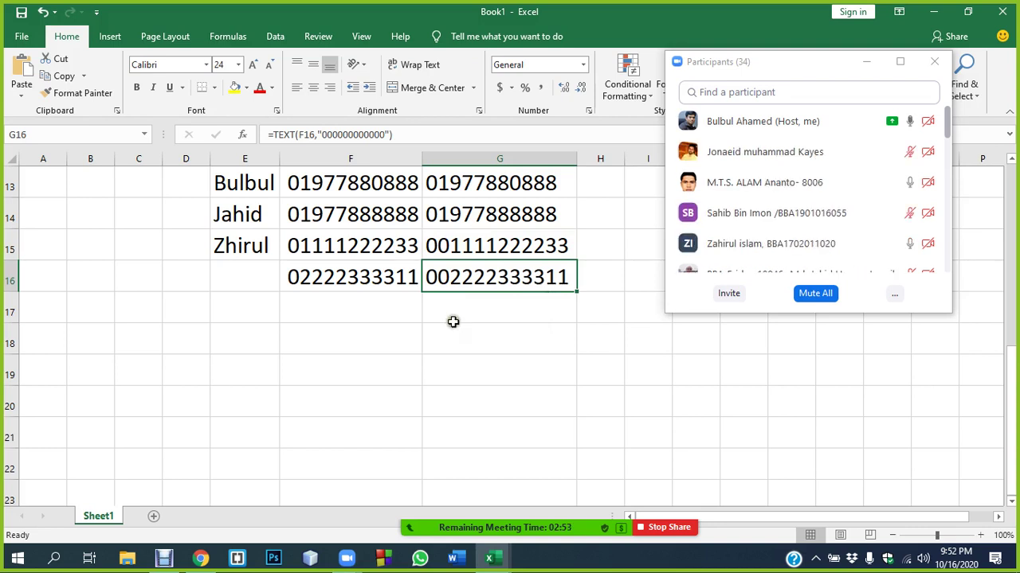
Step: Scroll to the Name and Mobile table, review F13:G16, and leave F17 selected
scroll(458, 326, up, 4)
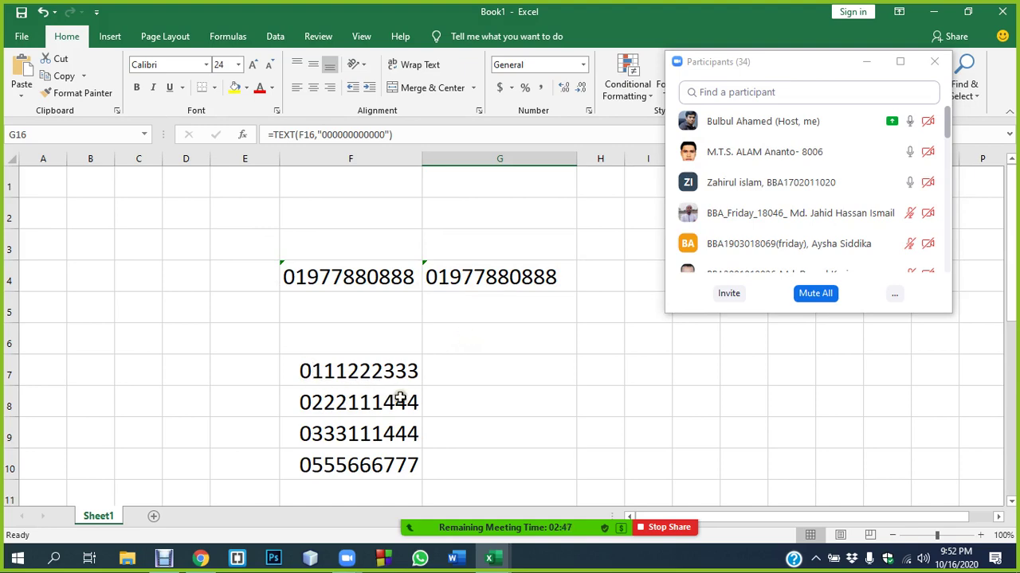
scroll(401, 399, down, 4)
scroll(403, 398, up, 4)
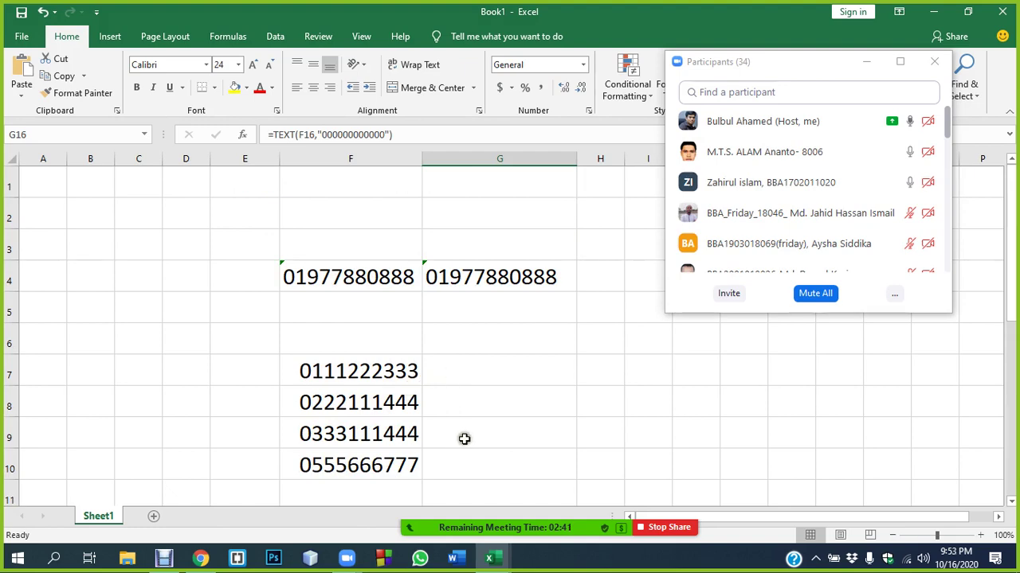
scroll(468, 438, down, 3)
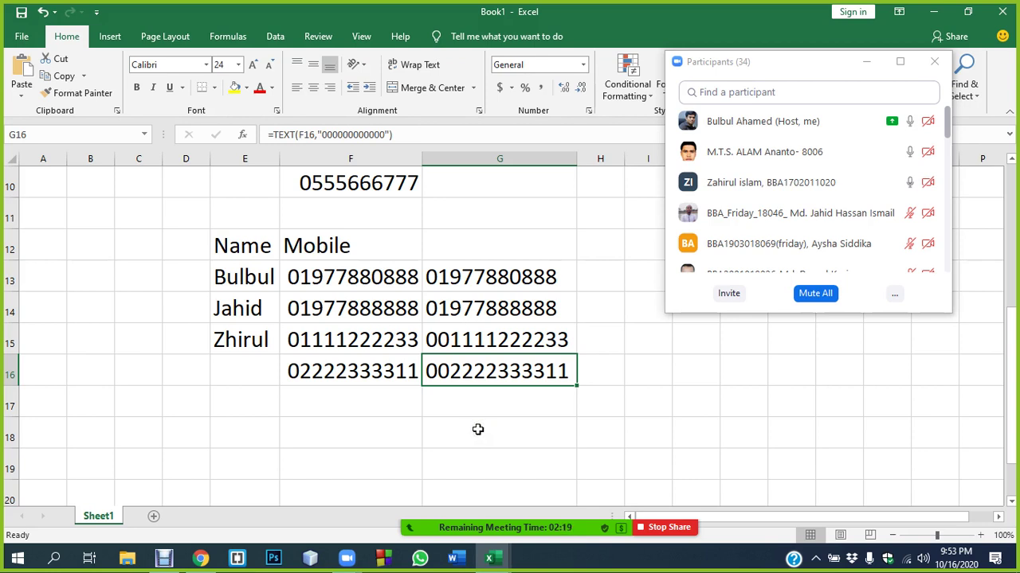
click(478, 429)
click(357, 404)
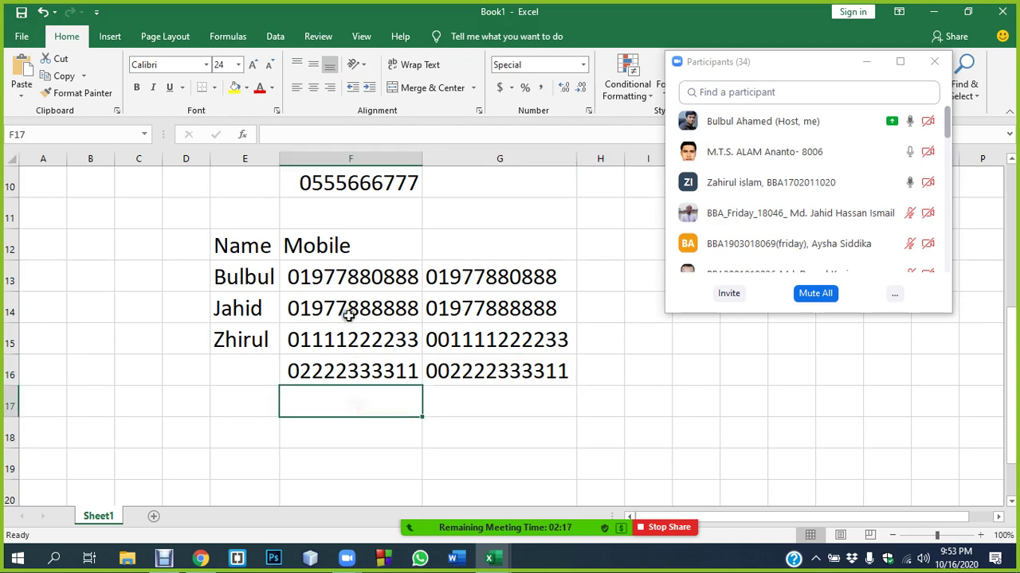
drag(326, 275, 524, 364)
click(421, 398)
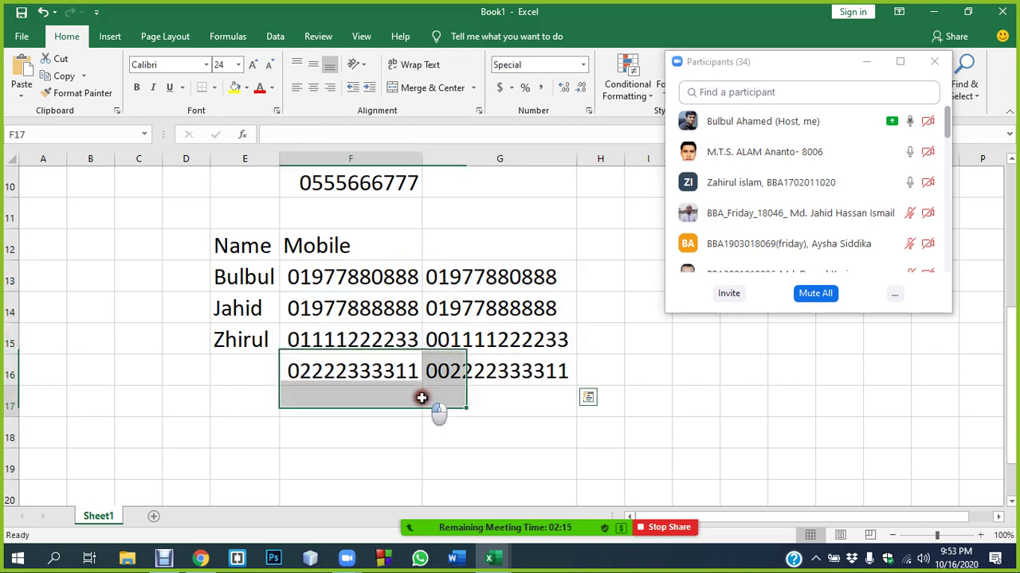
click(413, 398)
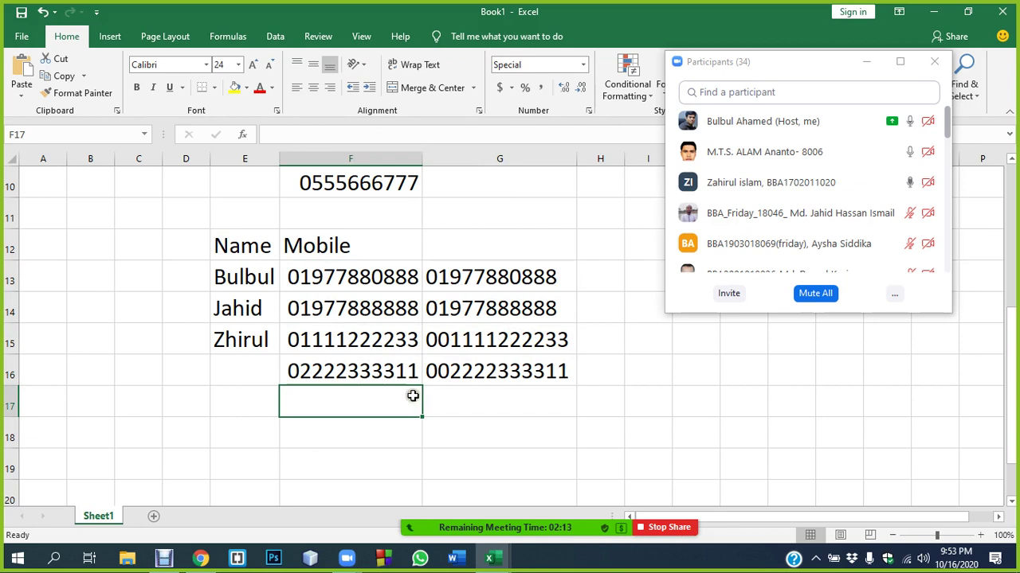
click(409, 391)
Step: Confirm Mute All for every Zoom participant, then close the Participants panel
click(811, 295)
click(565, 321)
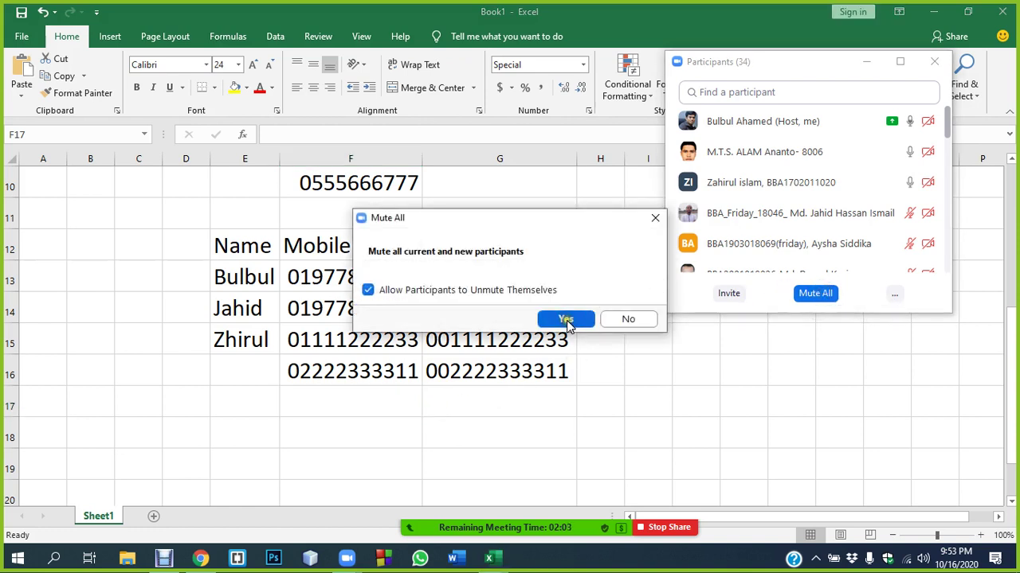
click(320, 453)
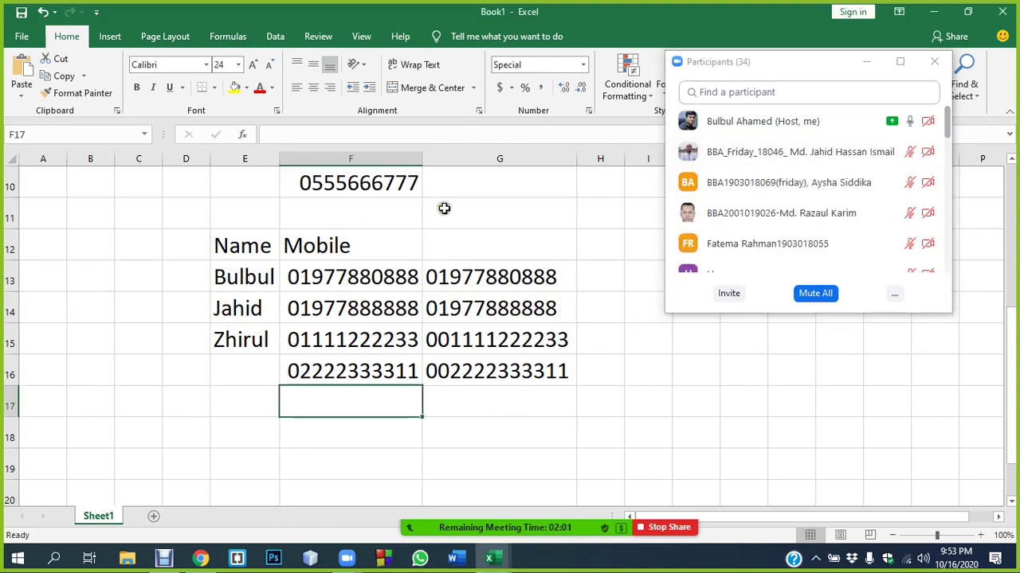
click(934, 64)
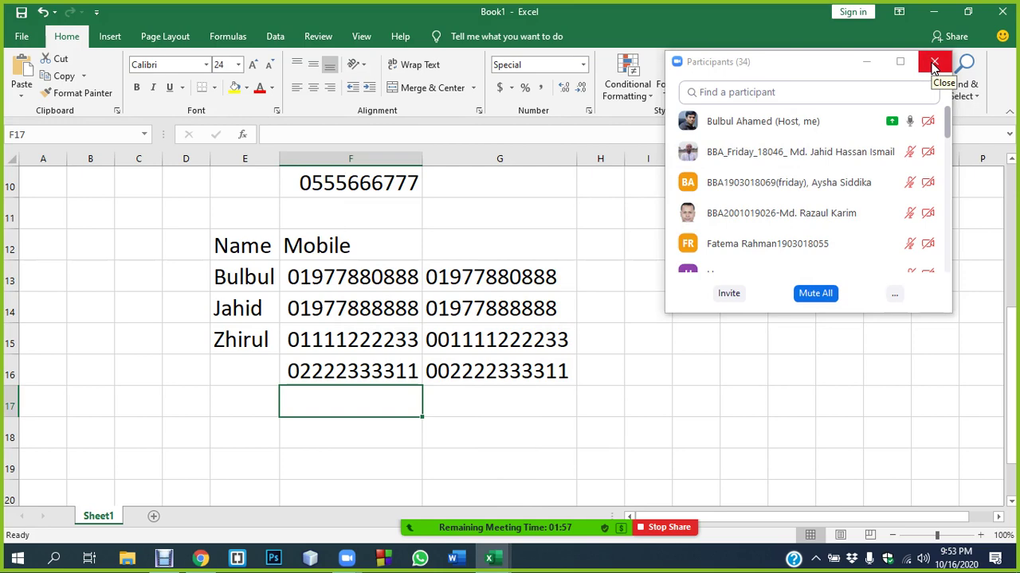
click(934, 64)
Step: Add a new Sheet2 and set the font size of all its cells to 16
click(155, 517)
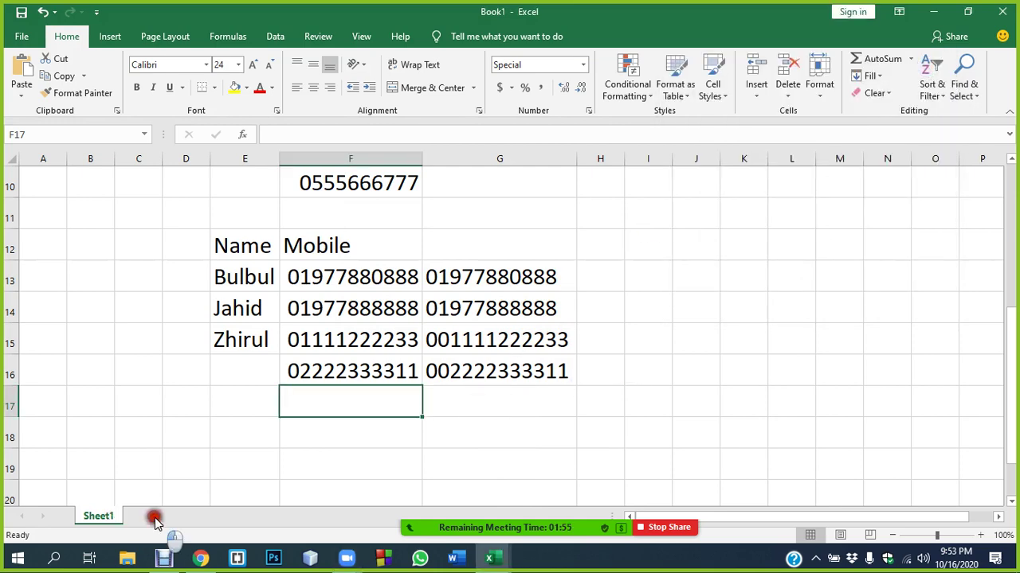
click(48, 194)
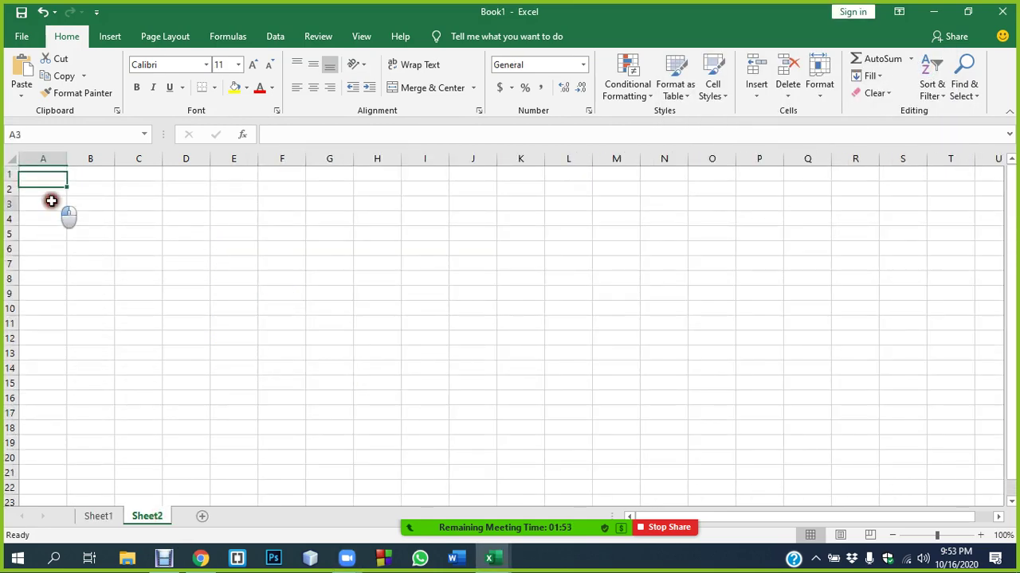
click(12, 160)
click(238, 64)
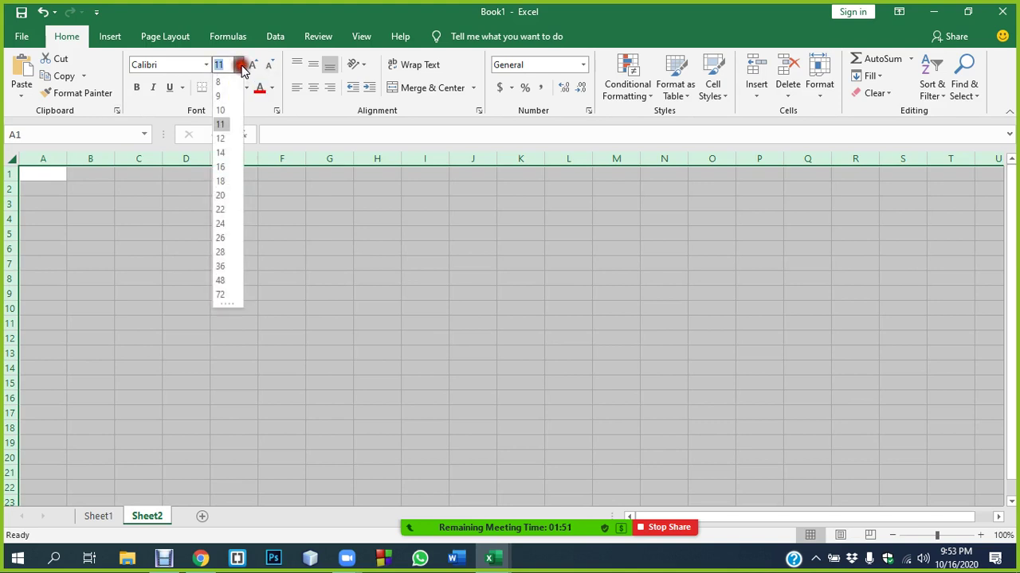
click(220, 166)
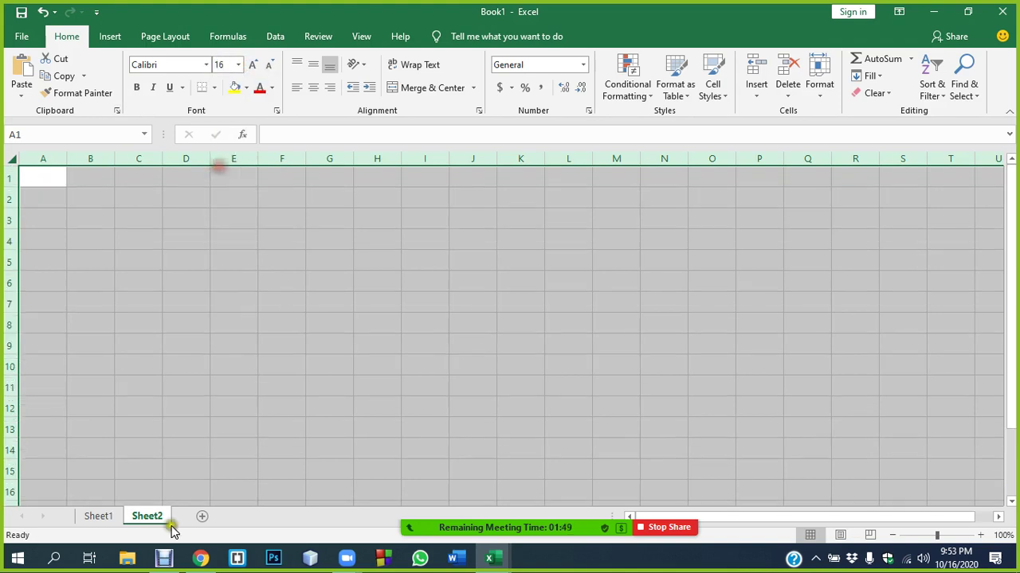
Step: Minimize the screen recorder window and select cell A1 on Sheet2
click(164, 559)
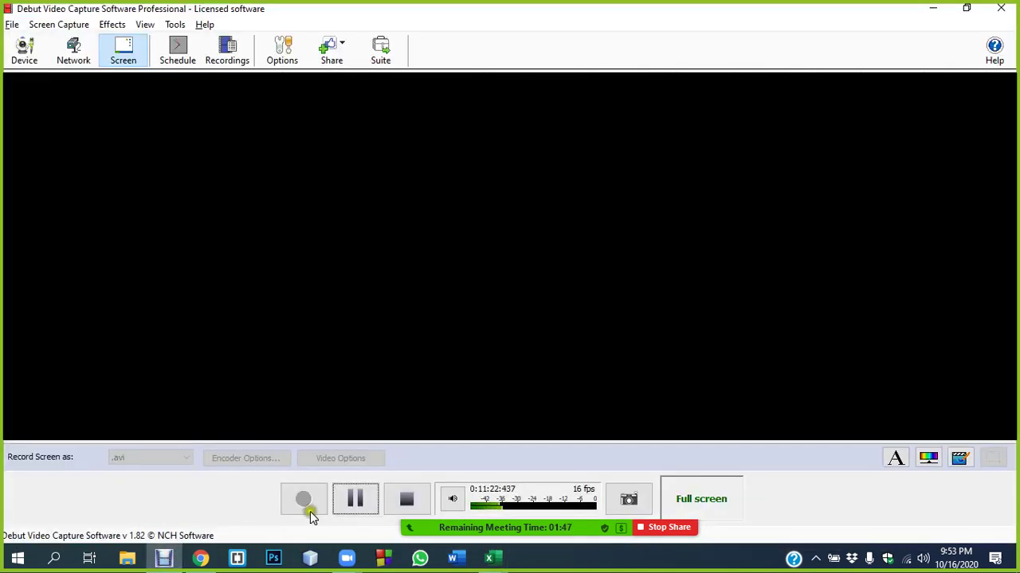
click(934, 11)
click(32, 233)
click(32, 178)
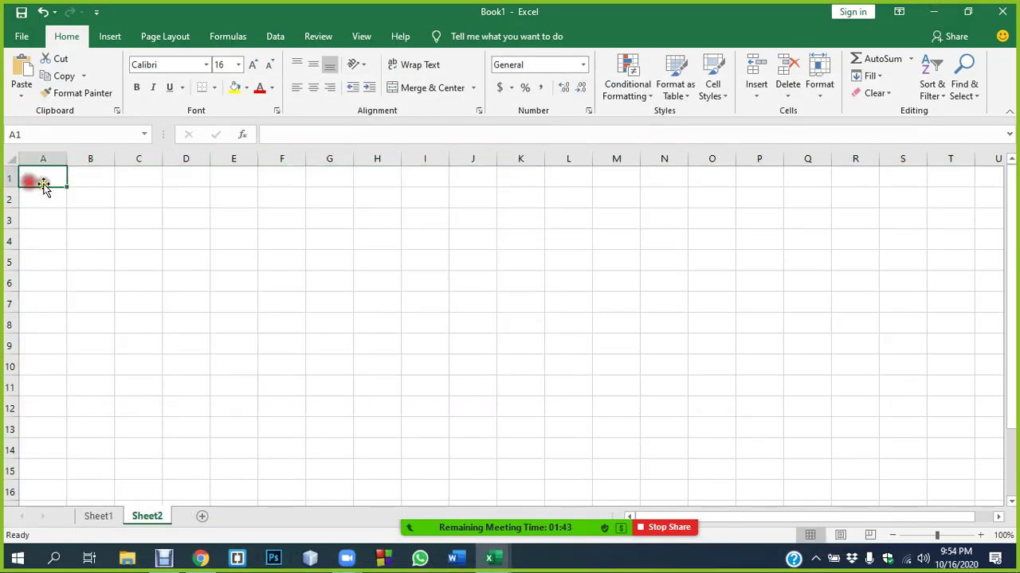
click(220, 282)
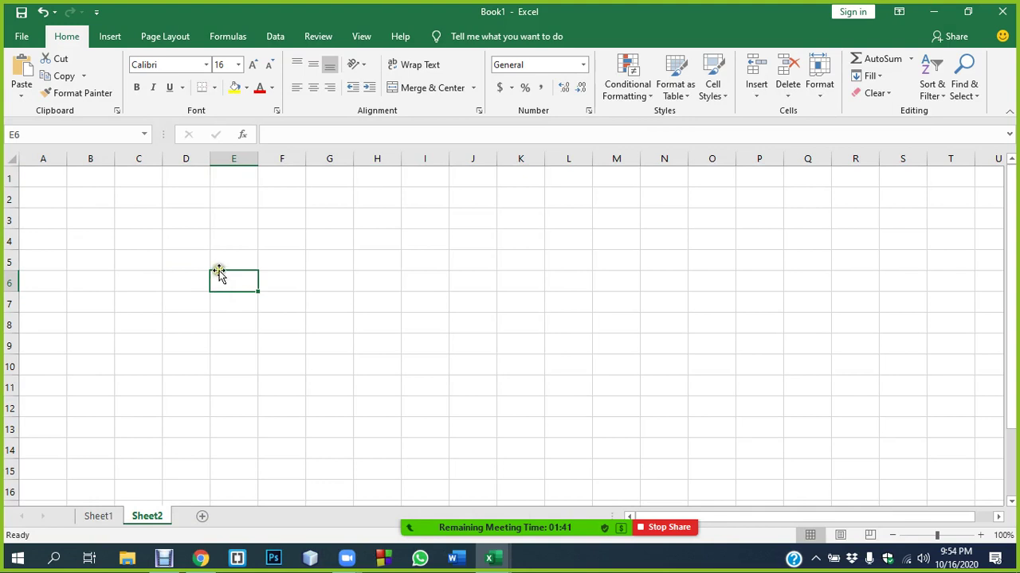
click(202, 264)
click(34, 213)
click(35, 178)
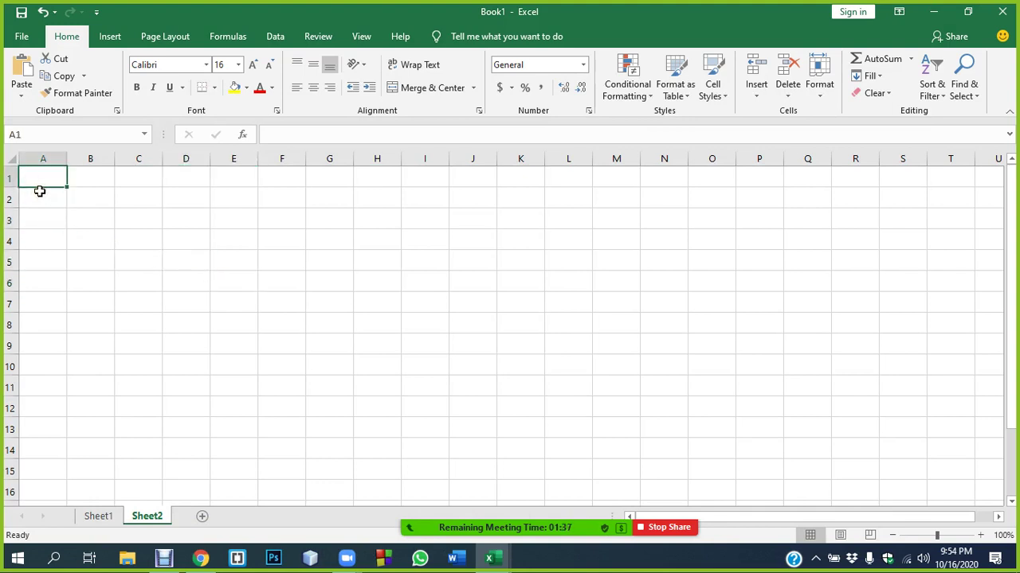
Step: Enter headers 'SL No.' in A1 and 'Student ID' in B1, autofitting column B
text(SL)
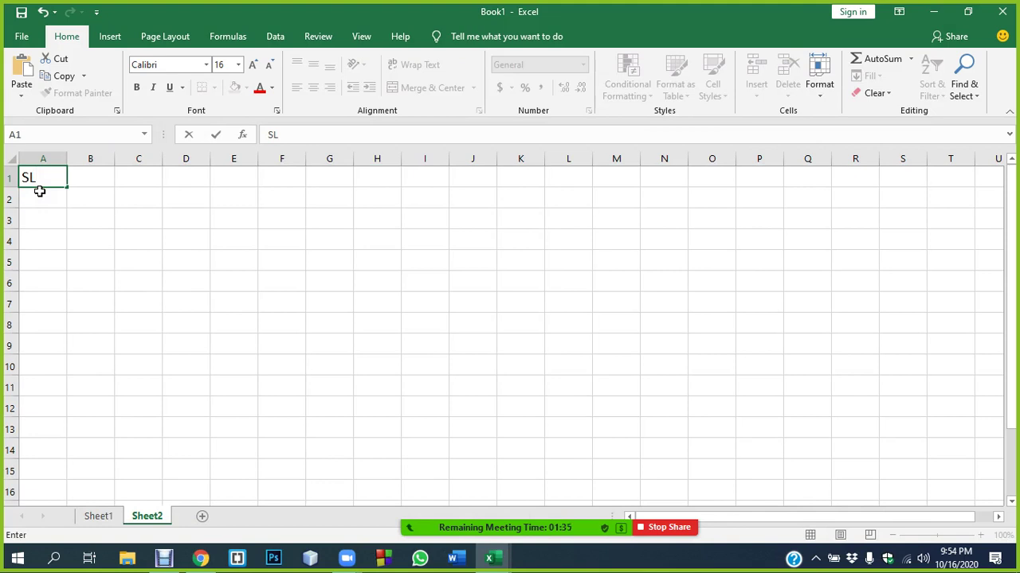
text( No.)
key(ctrl+Return)
key(Right)
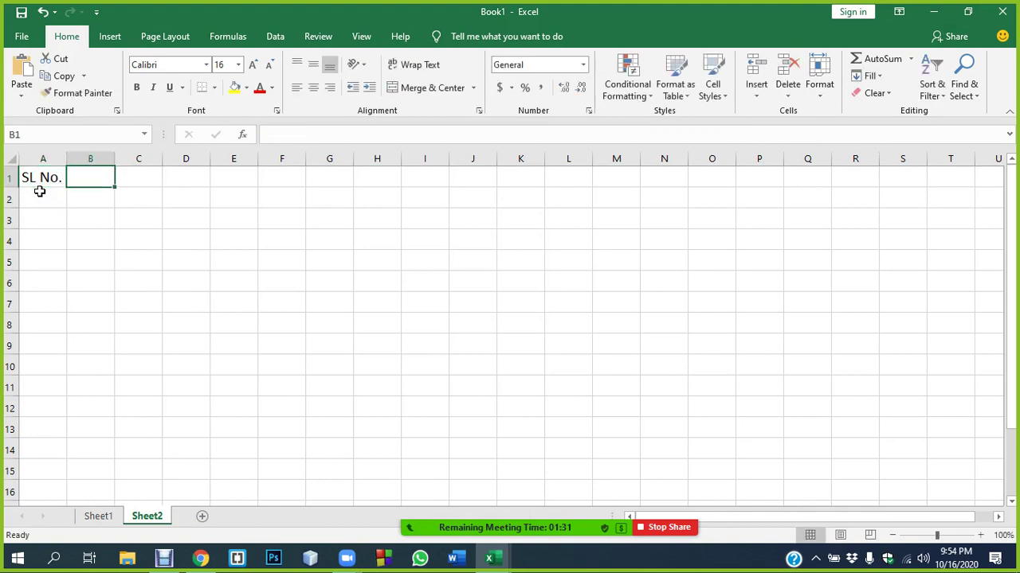
text(Student )
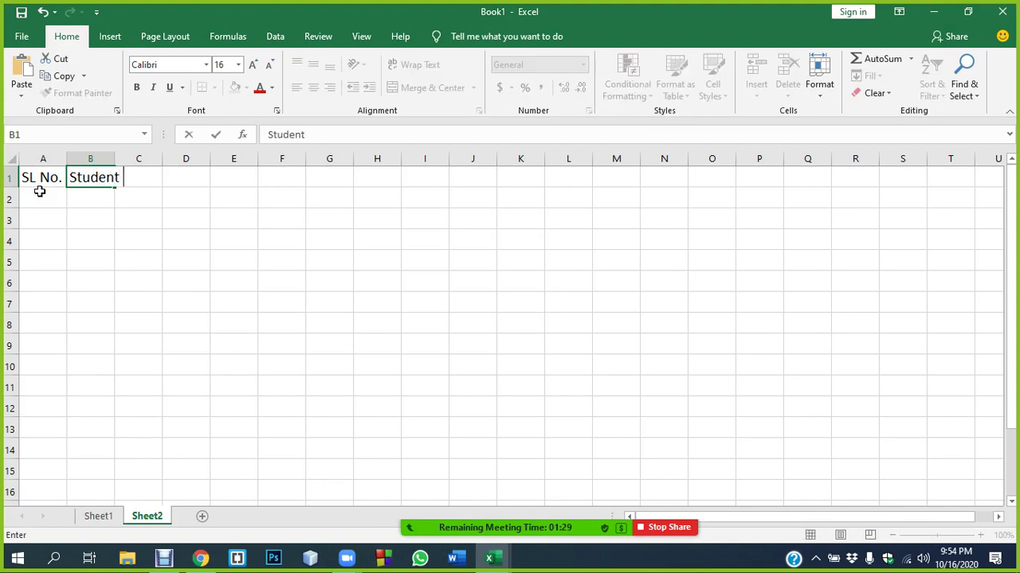
text(ID)
key(Return)
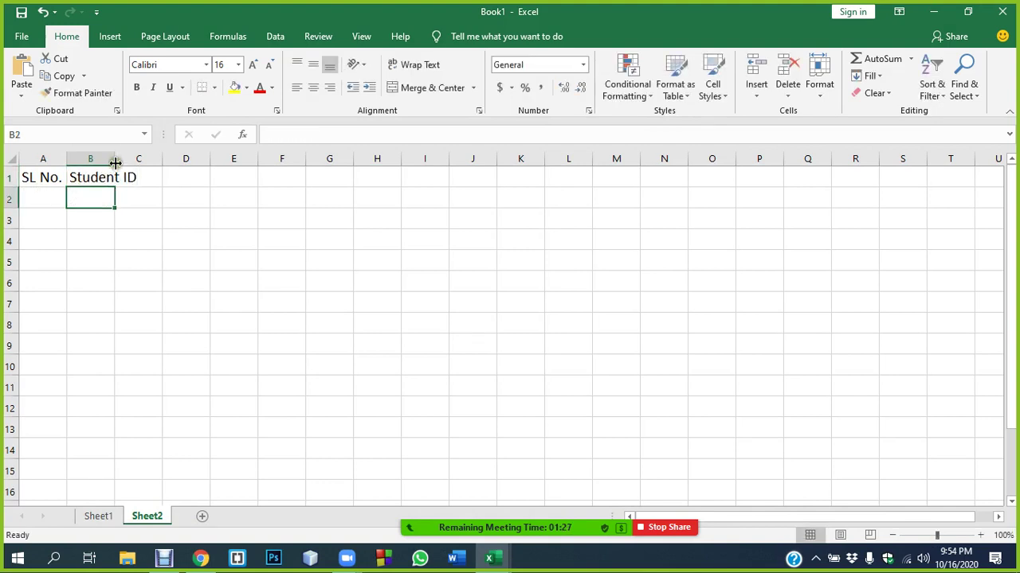
double_click(116, 162)
Step: Enter headers 'Name' in C1 and 'Major' in D1
click(165, 181)
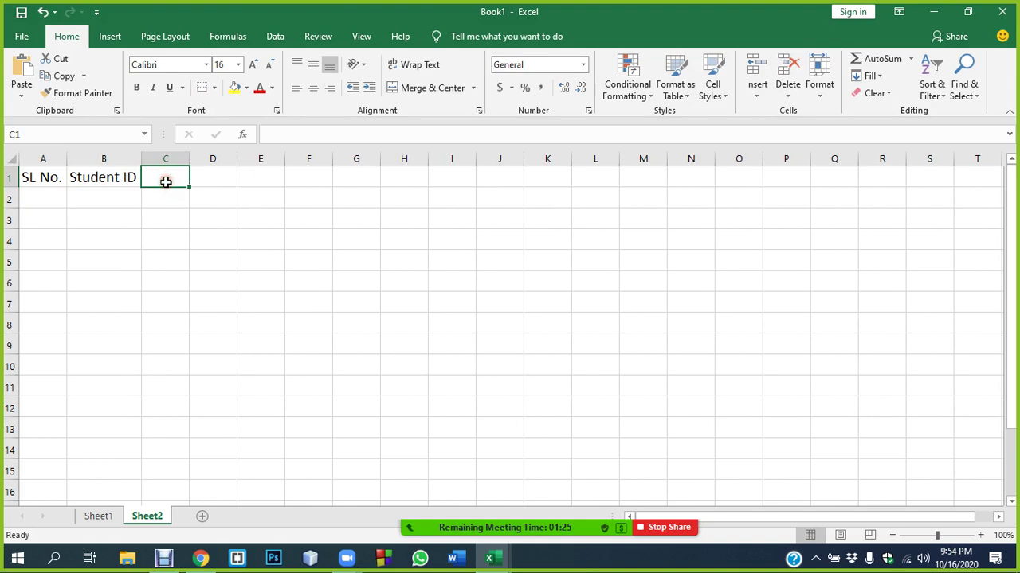
text(Name)
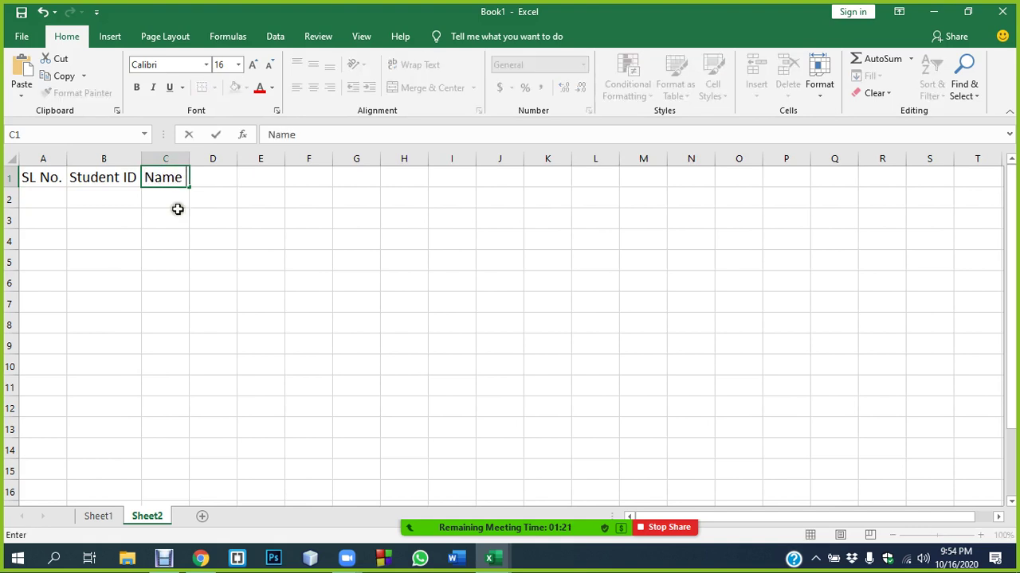
key(Return)
click(210, 178)
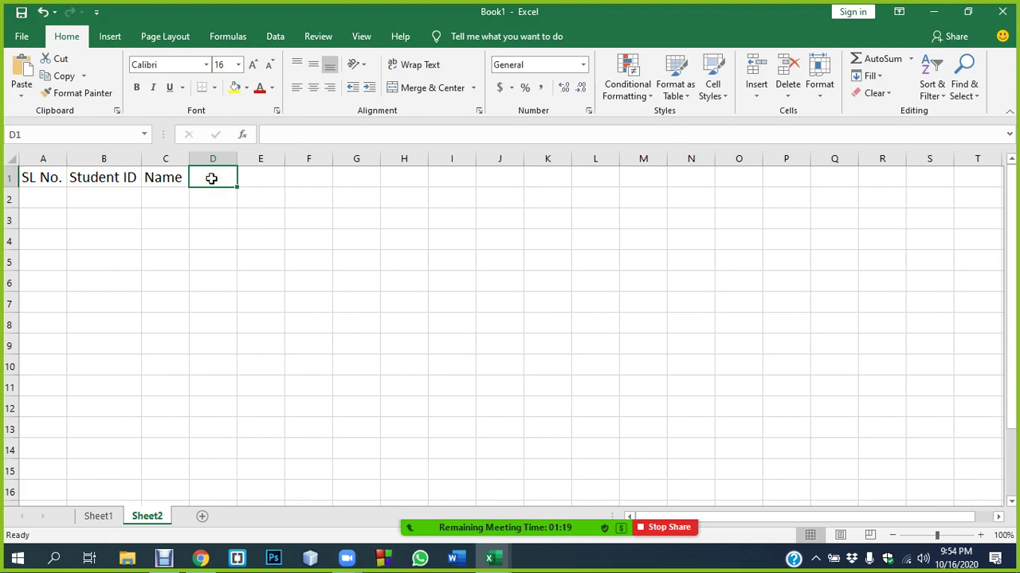
text(Major)
key(Return)
key(Up)
key(Right)
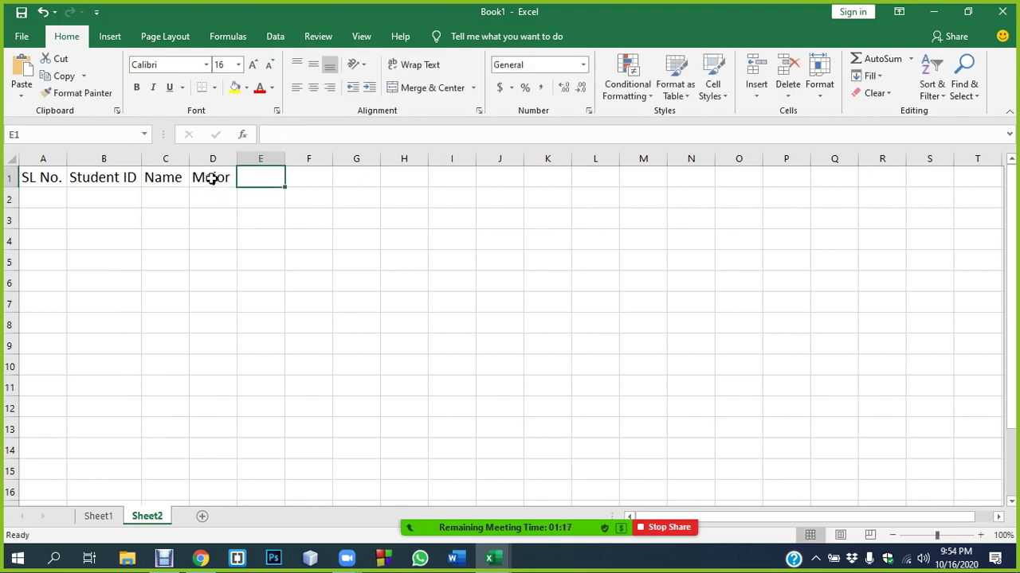
Step: Enter headers 'Minor', 'CGPA' and 'Mobile No.' in E1:G1, autofitting column G
text(Minor)
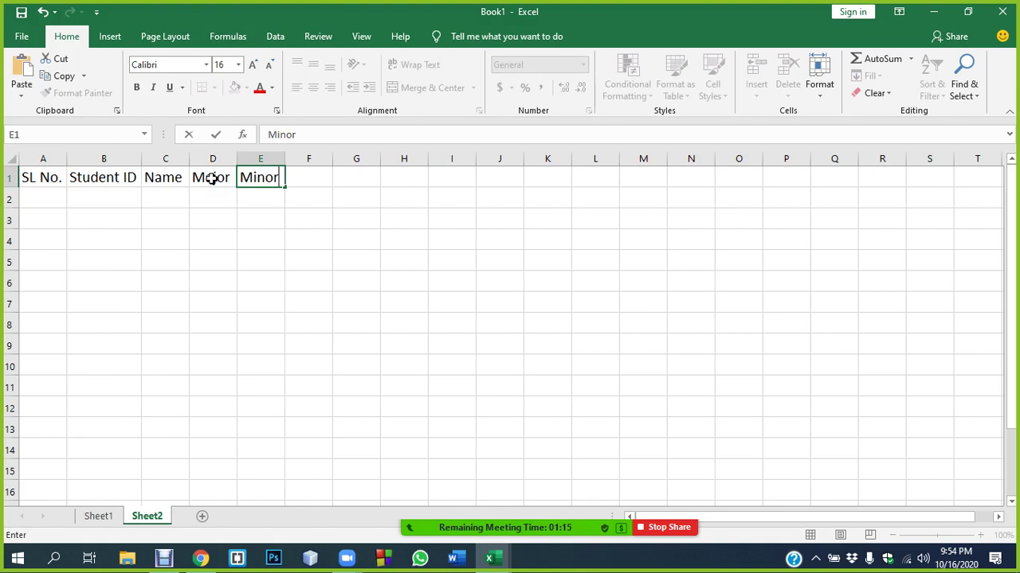
key(Tab)
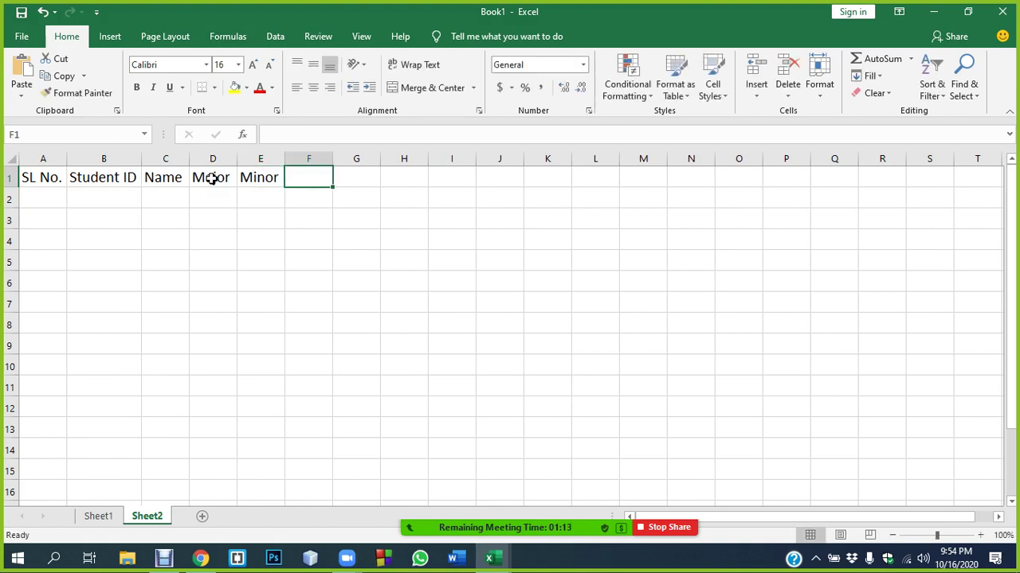
text(CGPA)
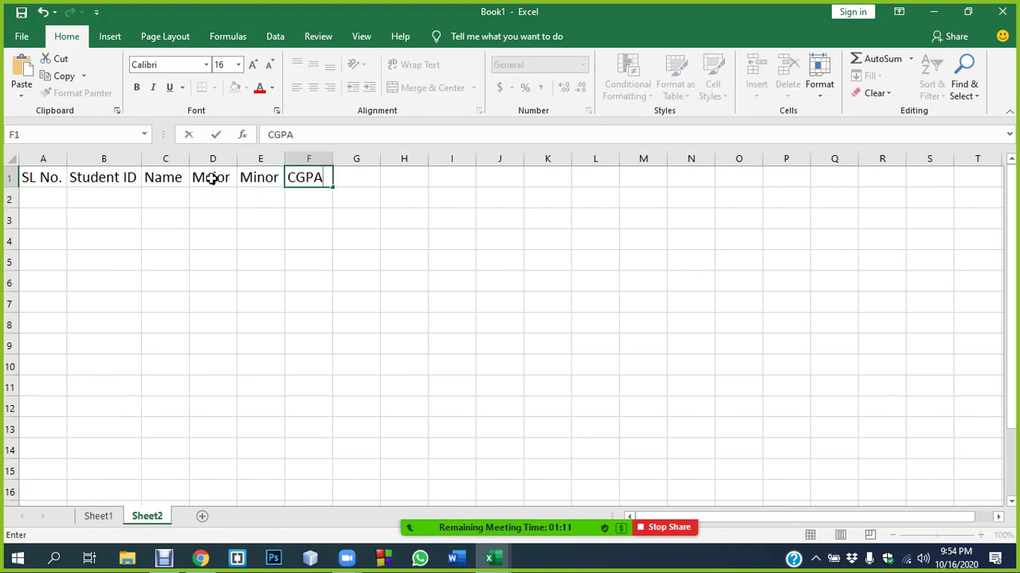
key(Tab)
text(Mob)
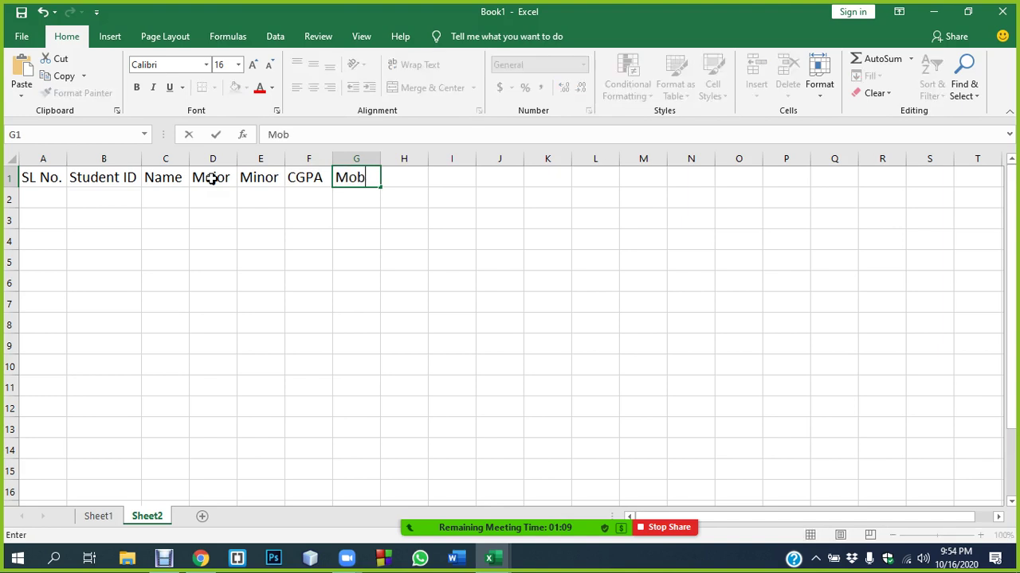
text(ile No.)
key(Return)
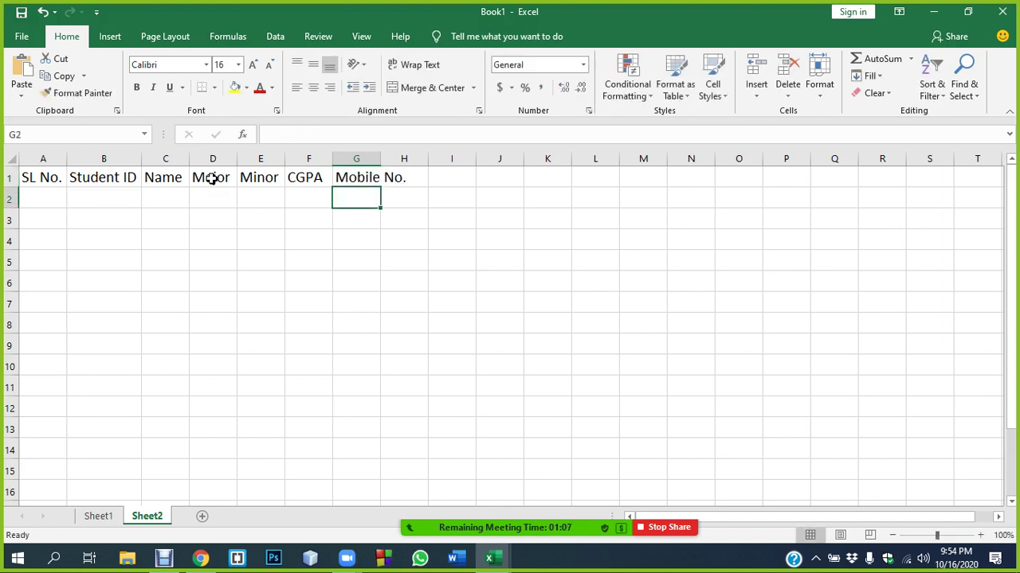
double_click(381, 160)
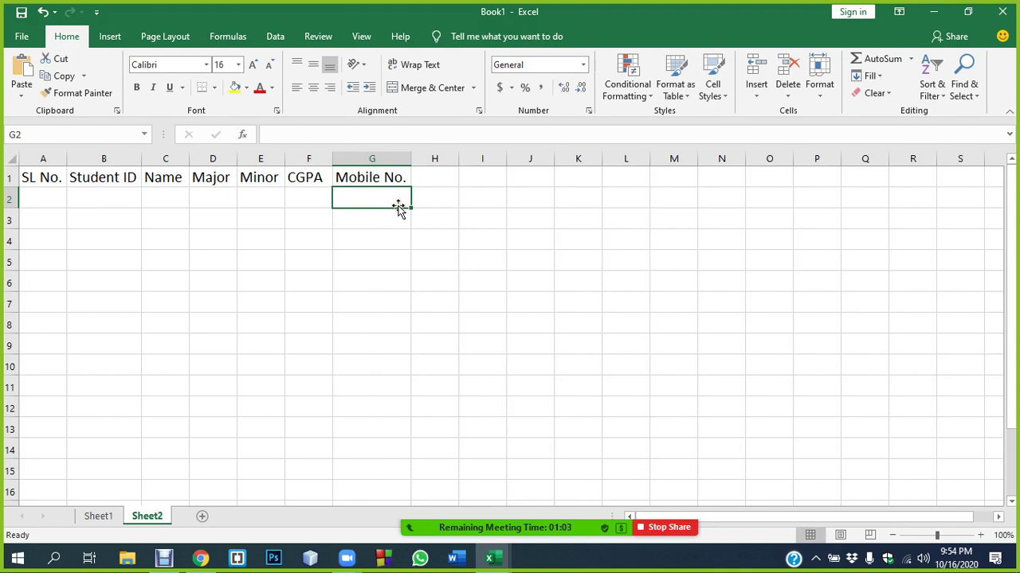
Step: Fill serial numbers 1 through 10 into A2:A11 as a series
click(48, 201)
text(1)
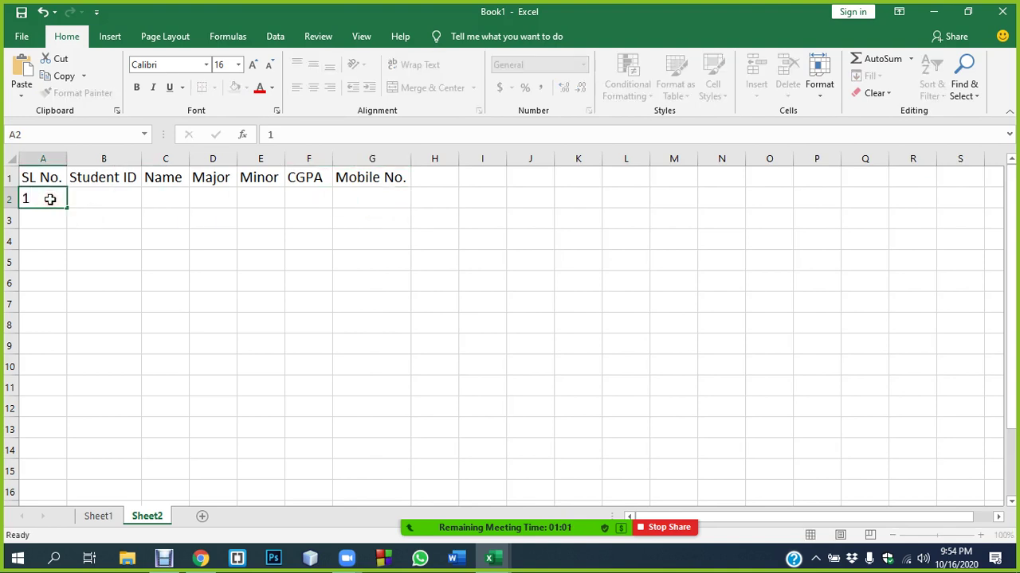
key(Return)
click(52, 197)
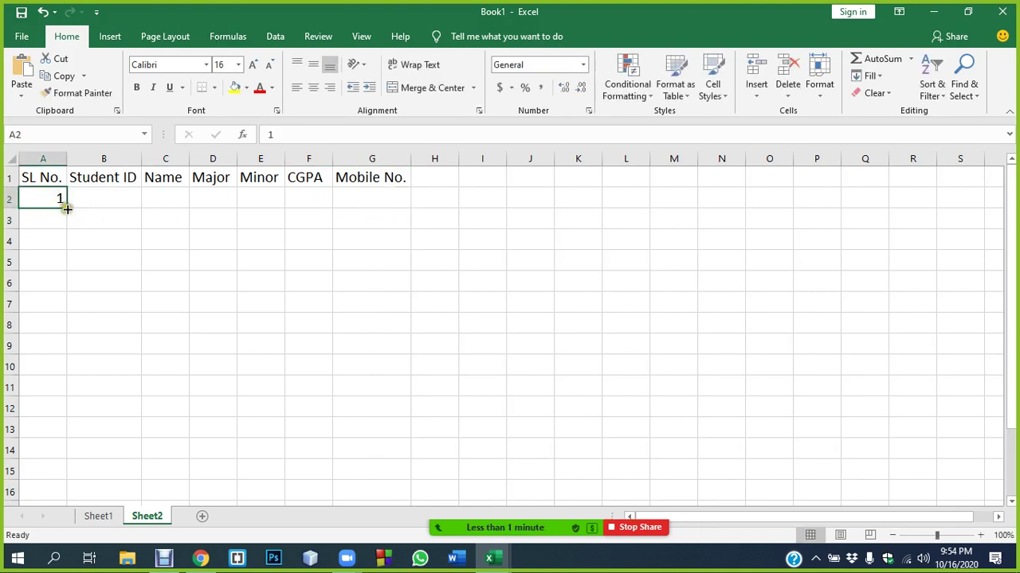
drag(67, 209, 50, 412)
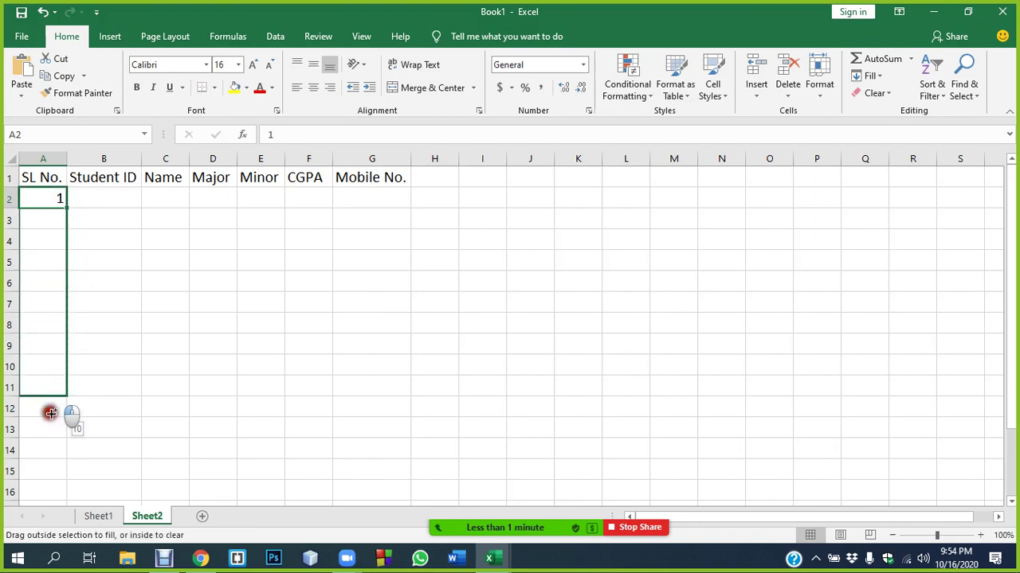
drag(50, 413, 54, 391)
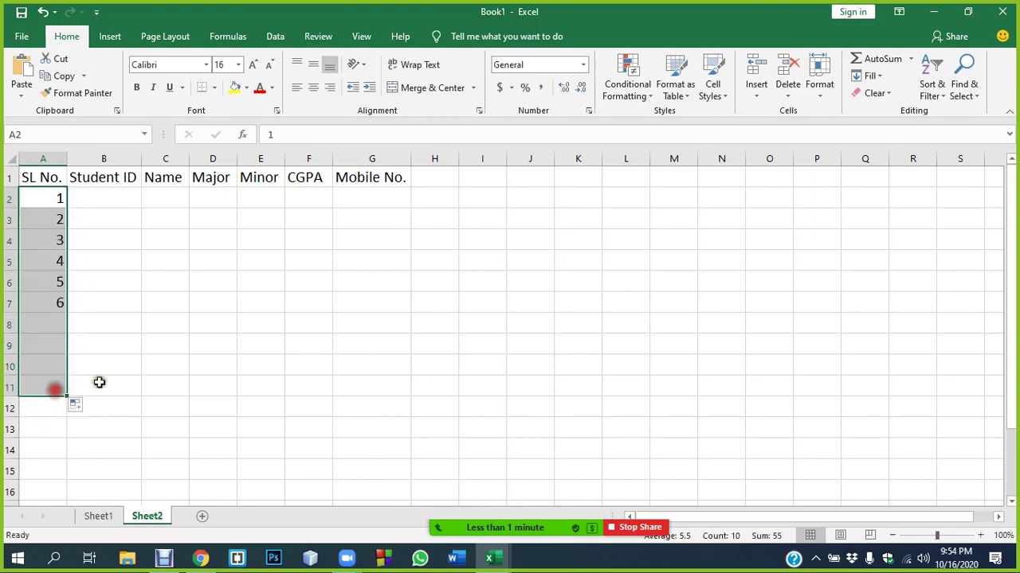
click(145, 320)
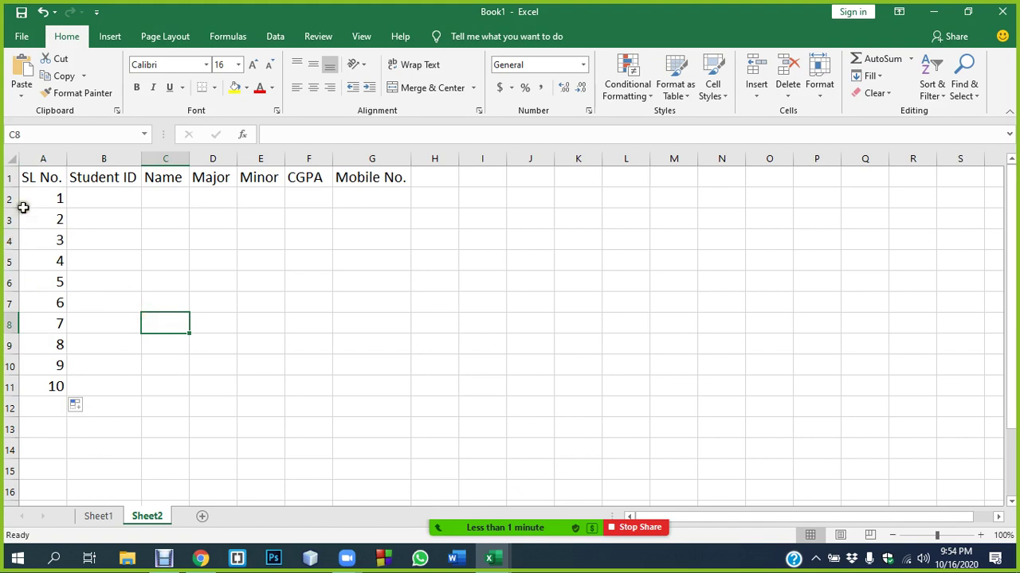
Step: Center the serial numbers in A2:A11 both vertically and horizontally
drag(24, 207, 50, 388)
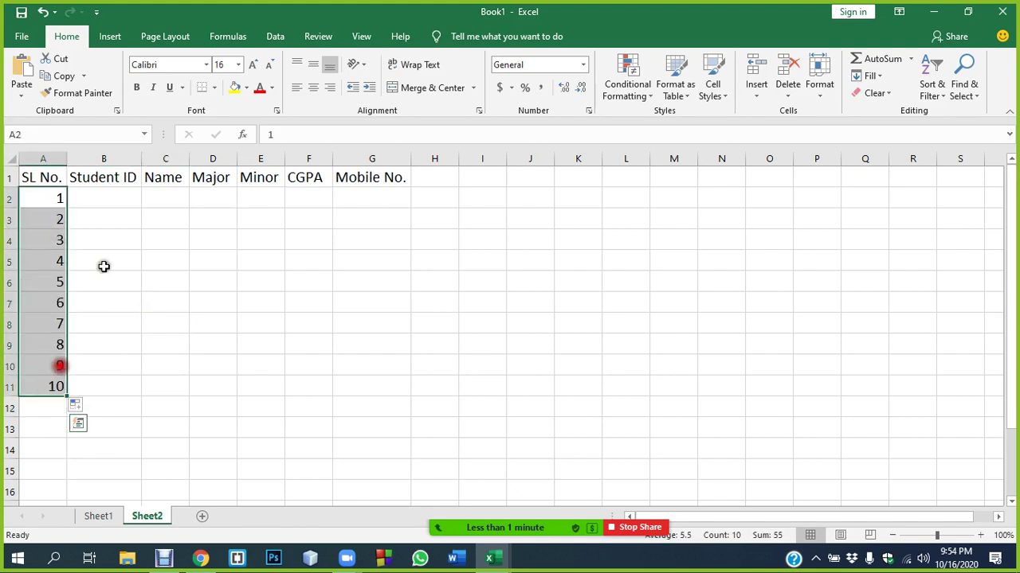
click(313, 64)
click(314, 89)
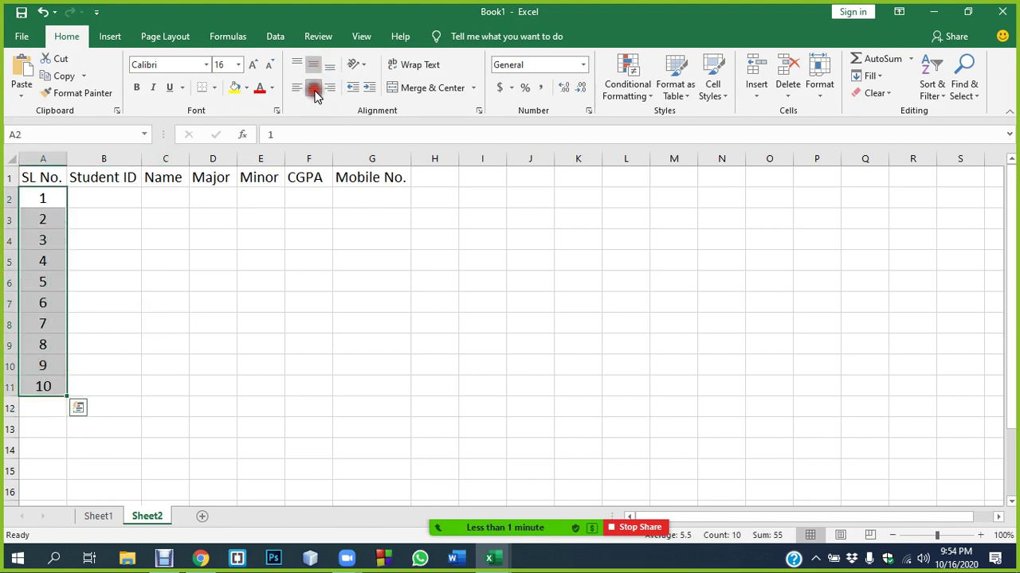
drag(110, 199, 43, 303)
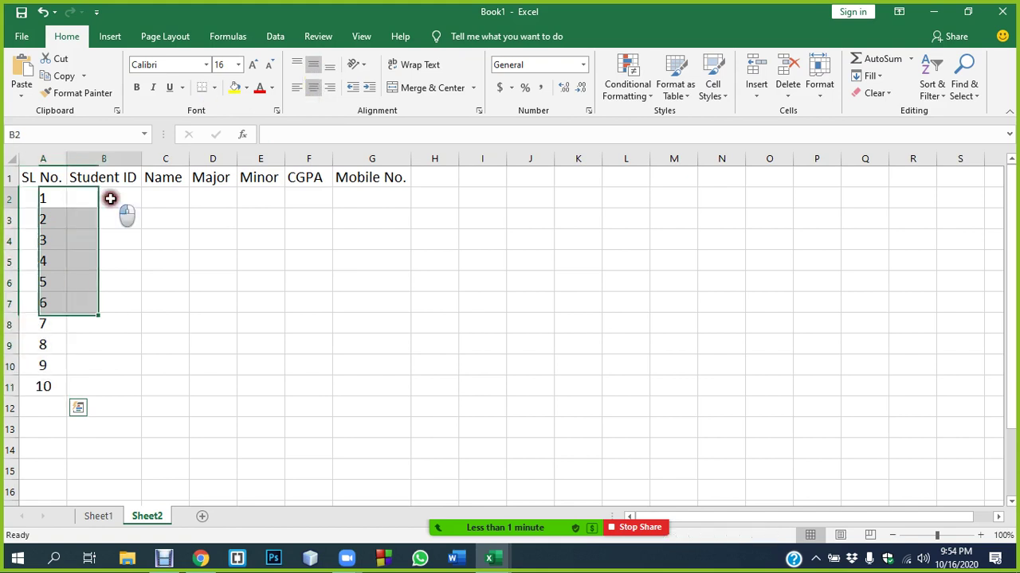
click(111, 200)
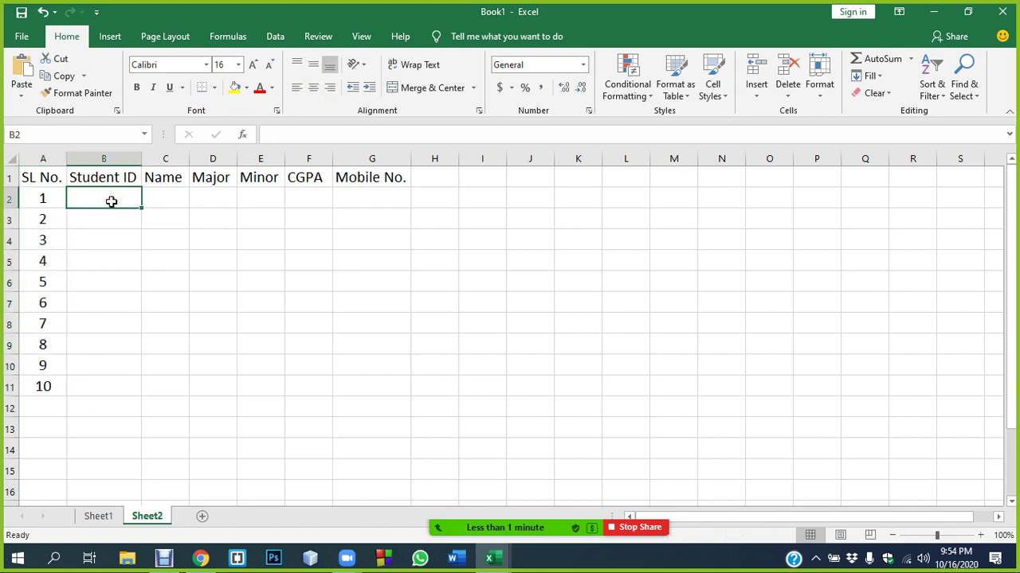
Step: Enter 10001 and 10002 in B2:B3 and extend the series to 10010 in B11
text(10001)
key(Return)
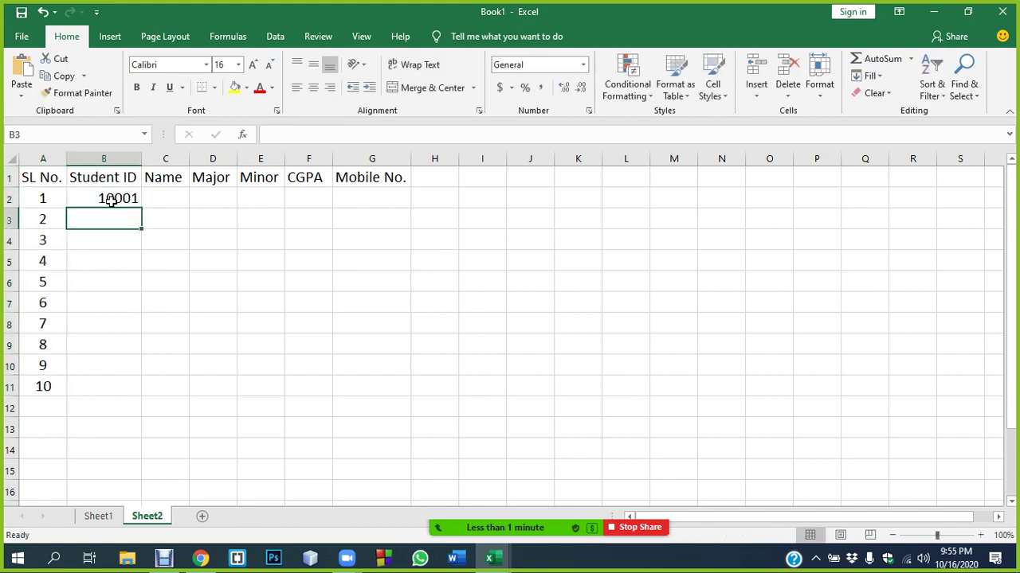
text(10002)
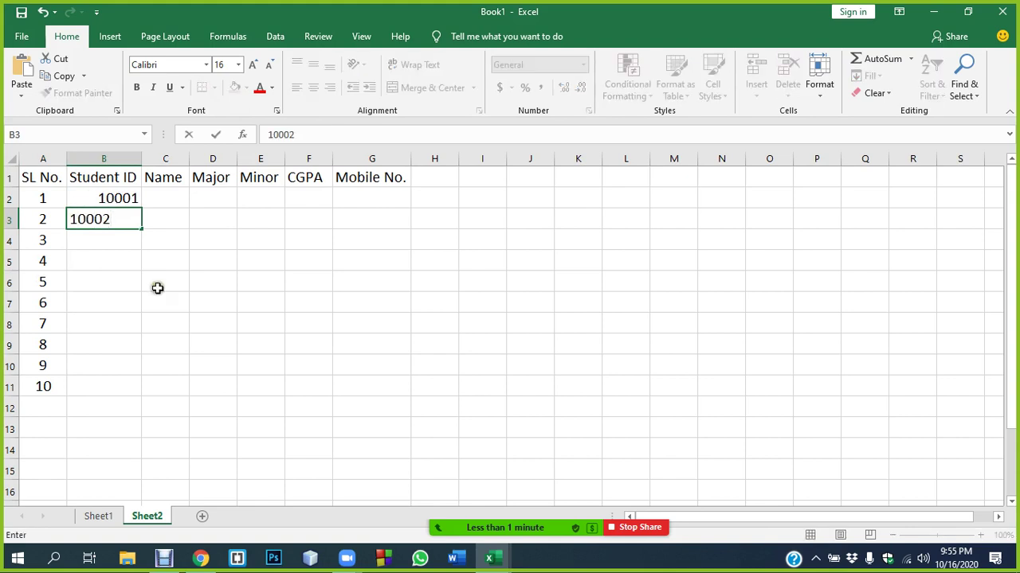
click(157, 284)
click(134, 223)
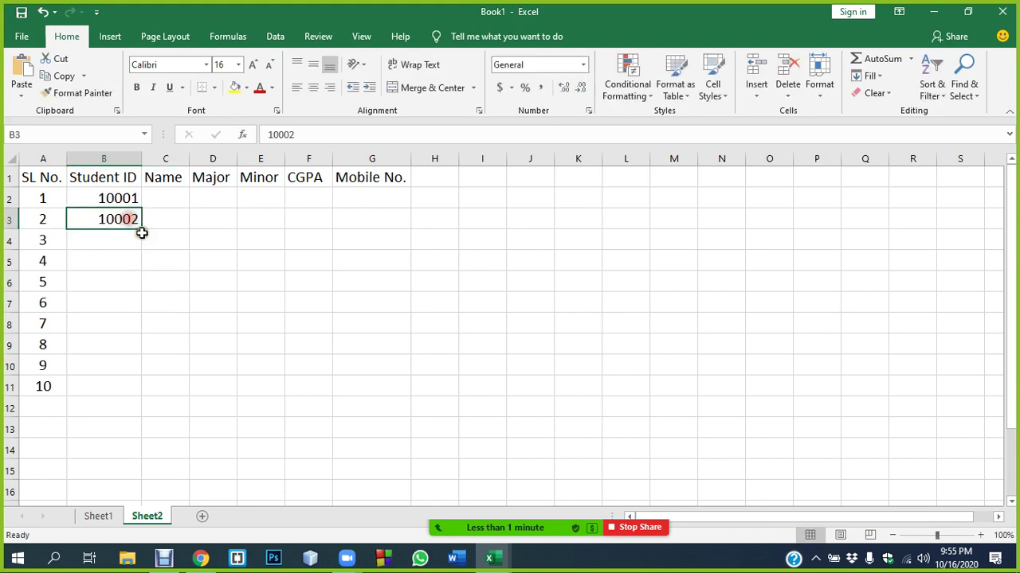
drag(142, 230, 138, 390)
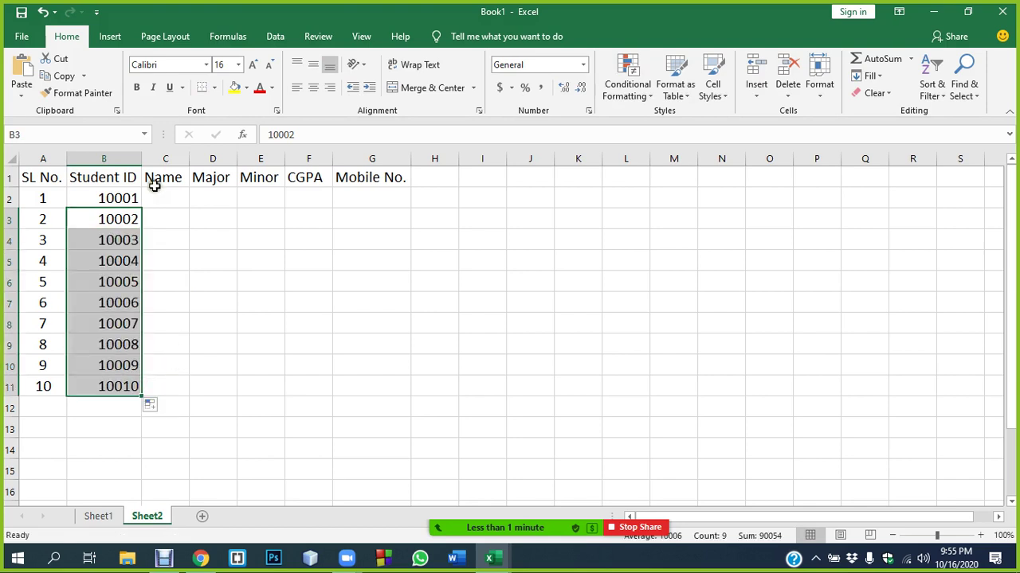
click(156, 193)
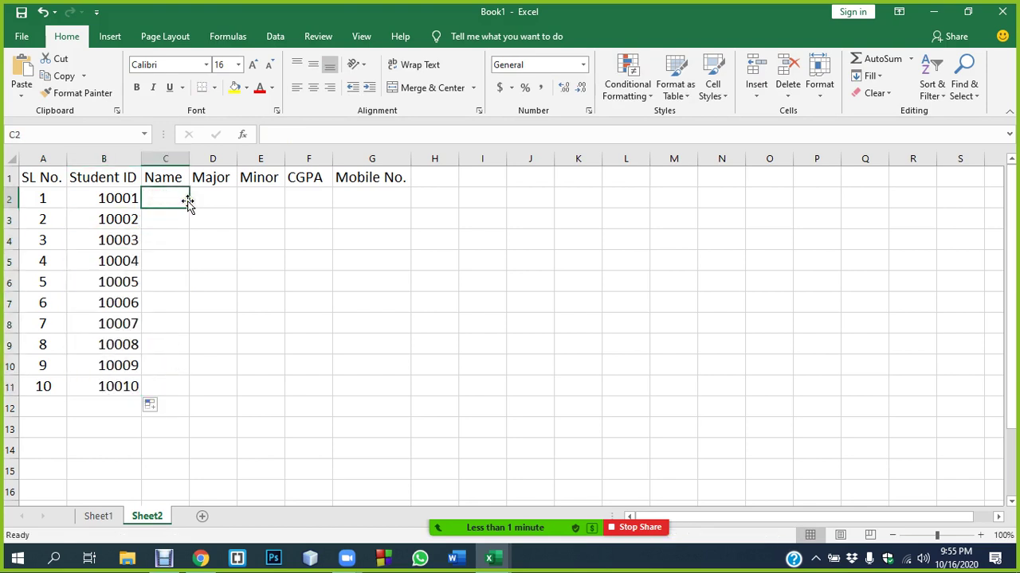
Step: Enter the first five student names in C2:C6, autofitting column C
text(Sumaia)
key(Return)
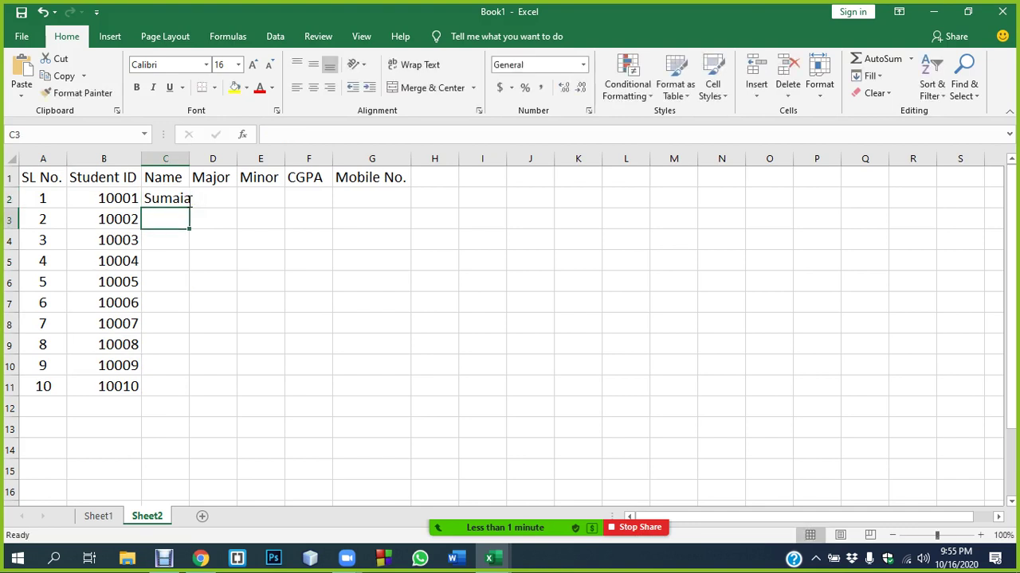
double_click(189, 158)
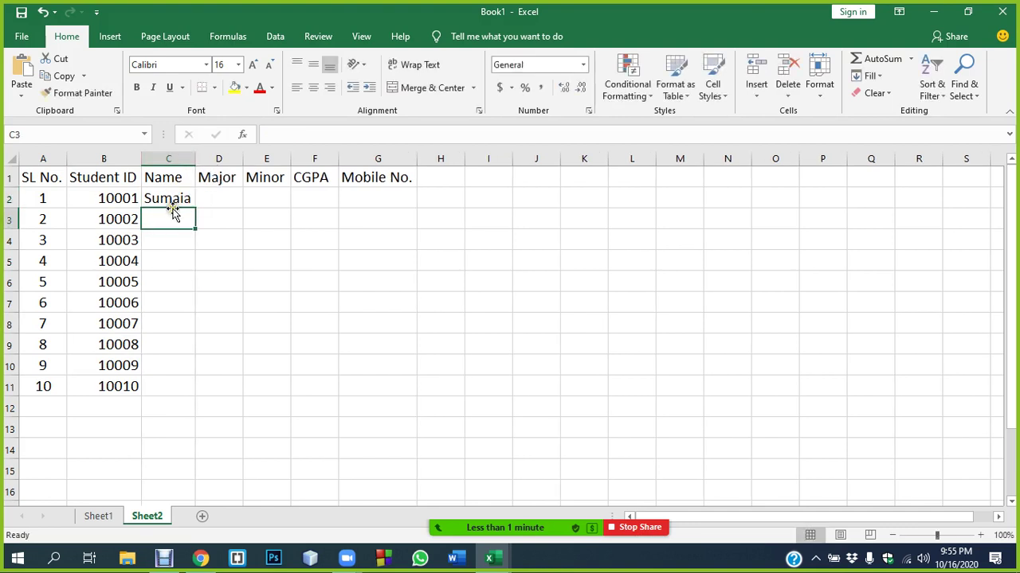
text(Arif)
key(Return)
text(Abir)
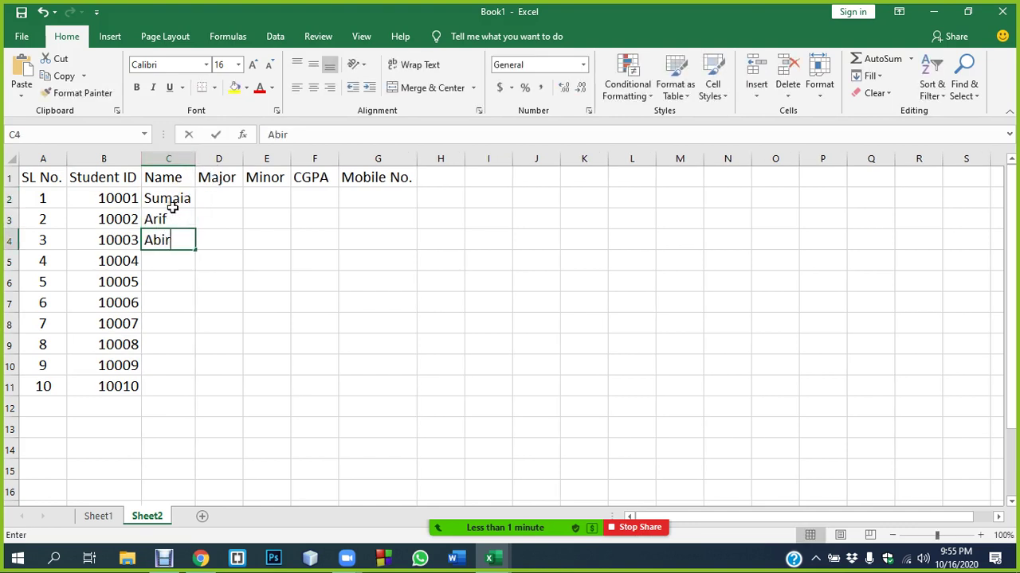
key(Return)
text(Za)
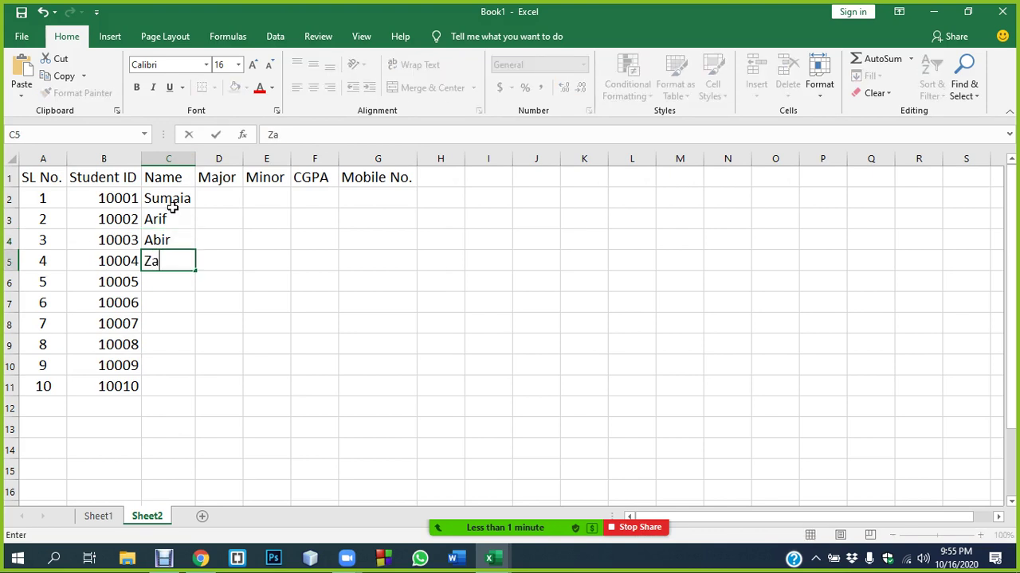
text(hier)
key(Return)
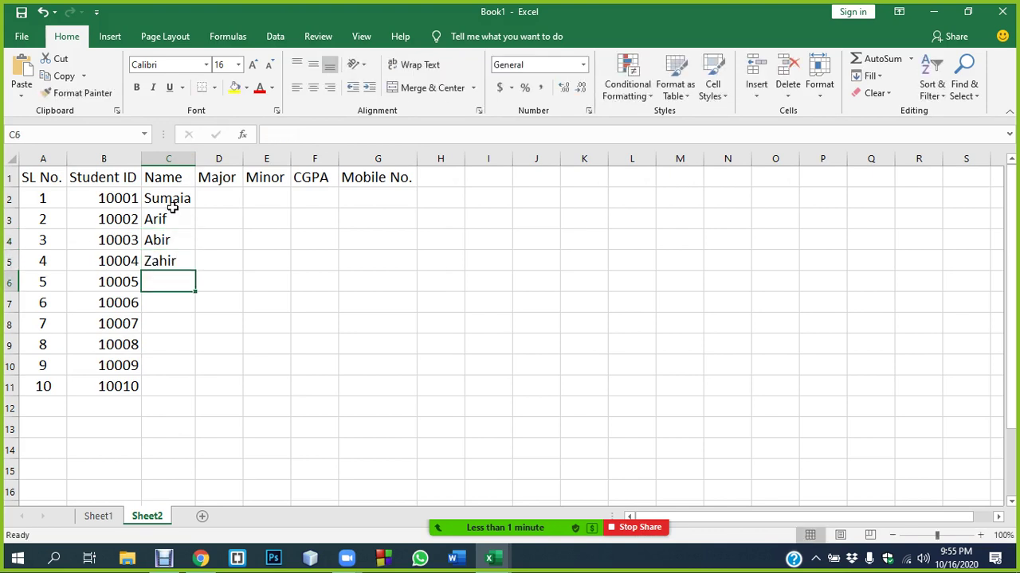
text(Bulbul)
key(Return)
Step: Enter the remaining five student names in C7:C11
text(Shaki)
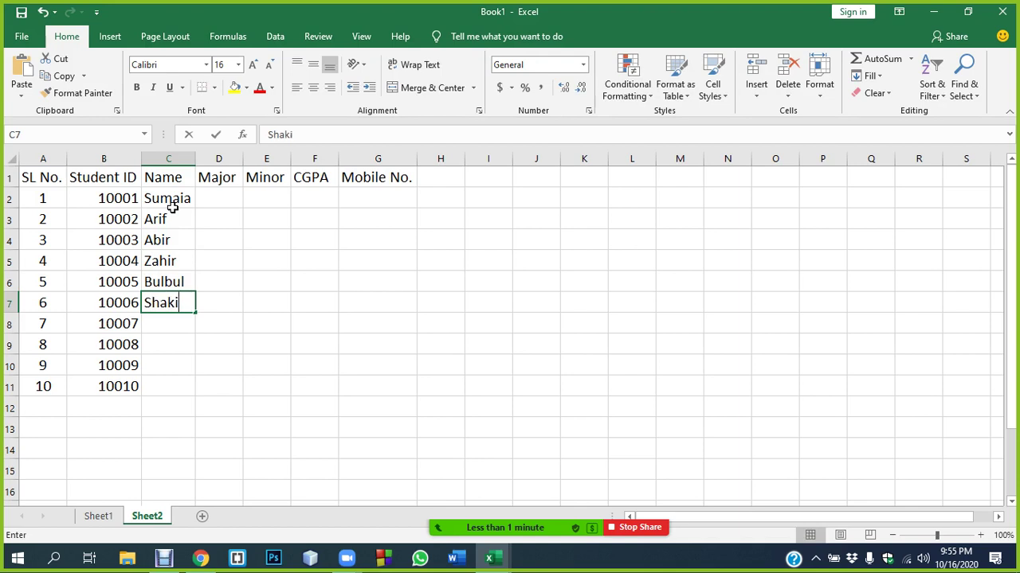
text(l)
key(Return)
text(Kayes)
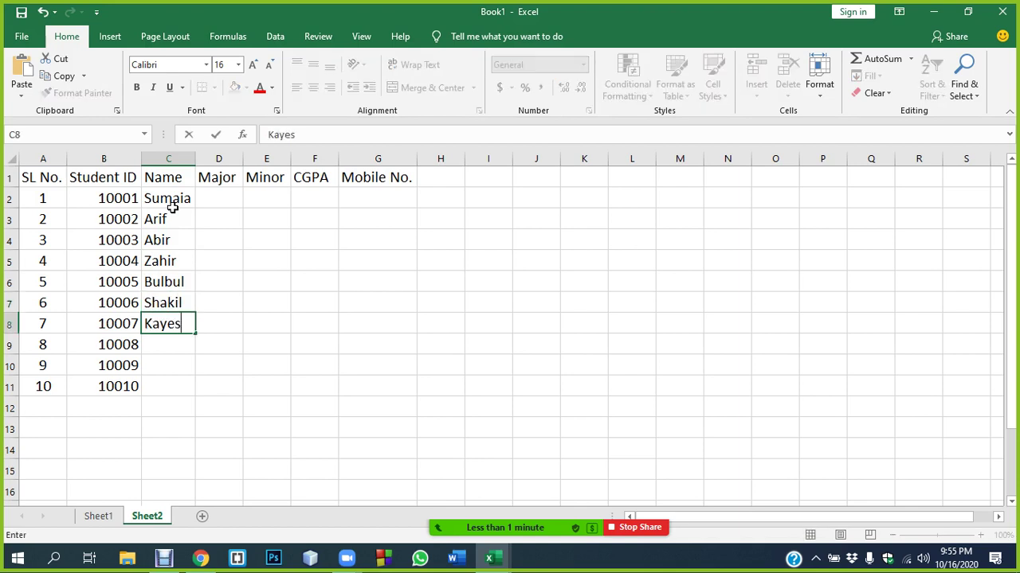
key(Return)
text(Jim)
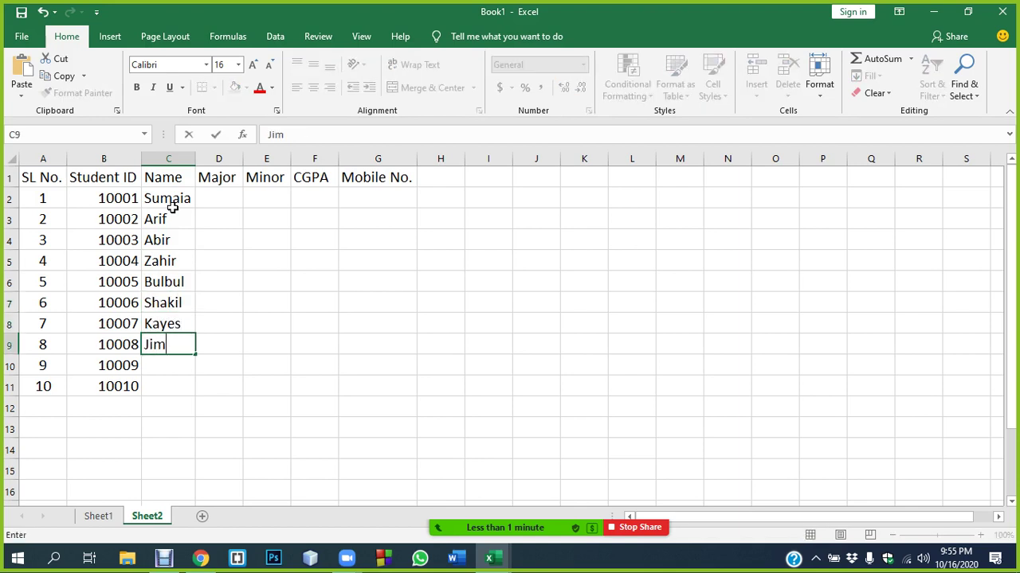
key(Return)
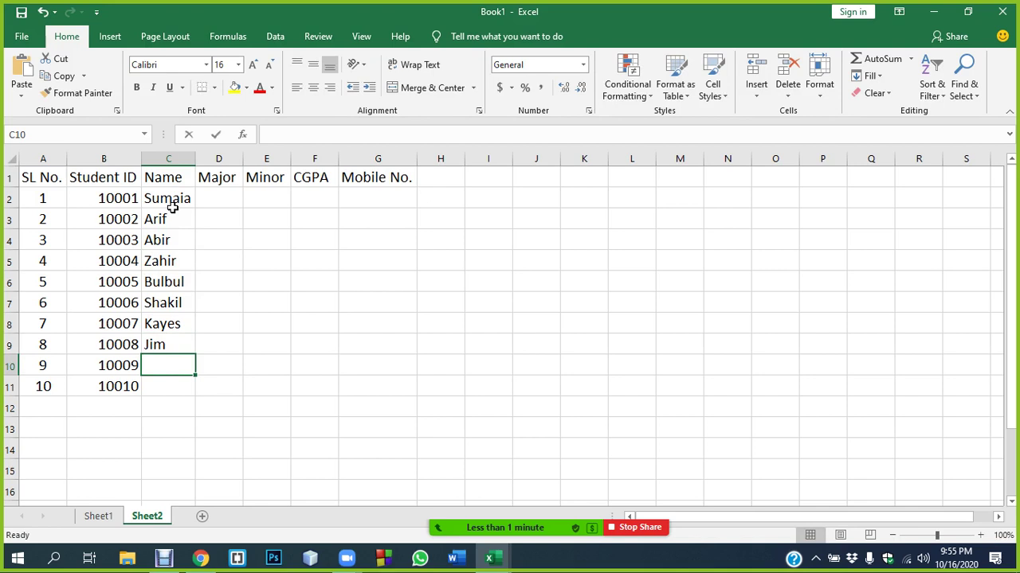
text(Jenny)
key(Return)
text(E)
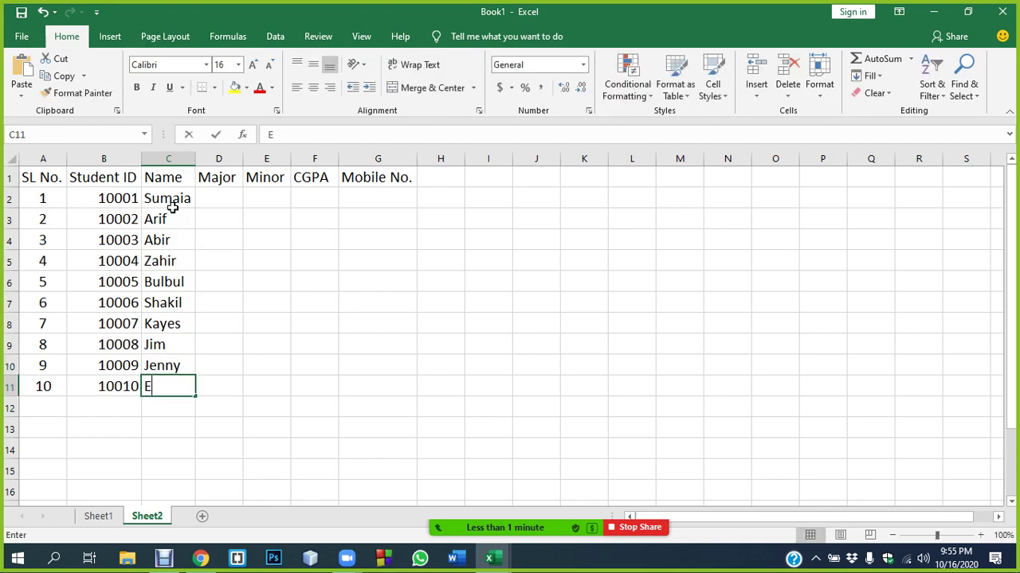
text(mma)
key(Return)
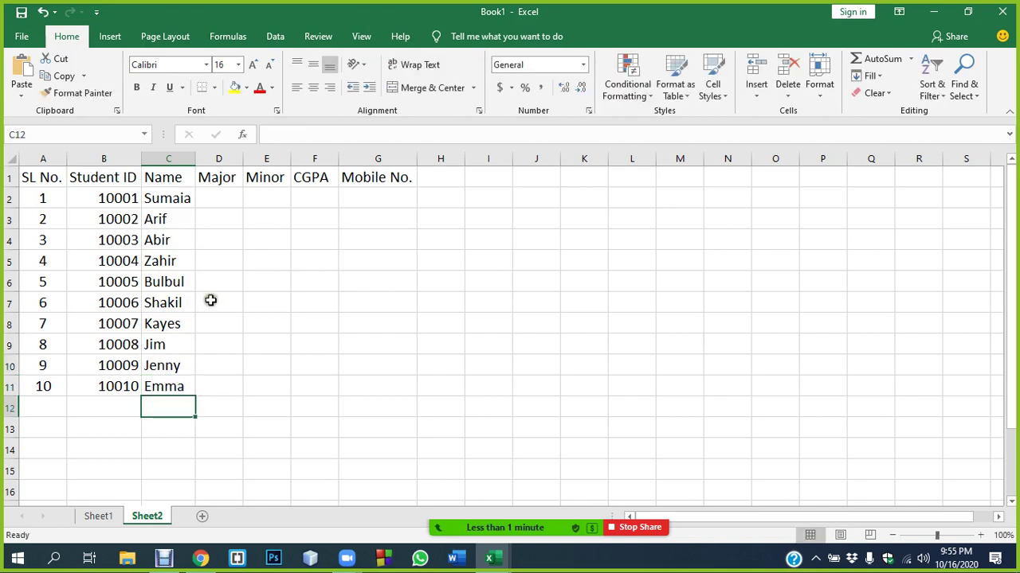
click(226, 197)
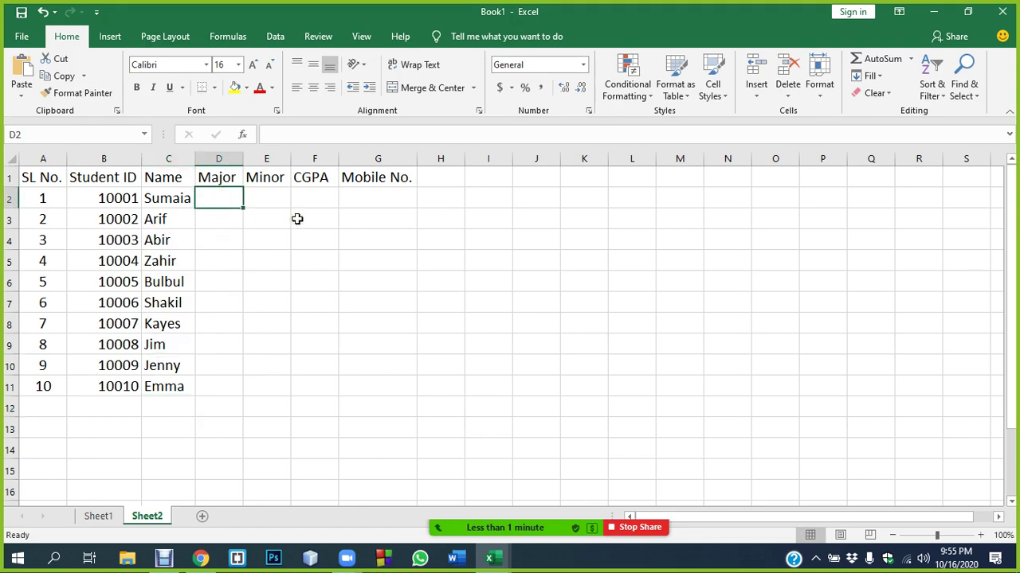
Step: Enter majors ACC, MKT and FIN into cells D2, D3 and D4
text(ACC)
key(Return)
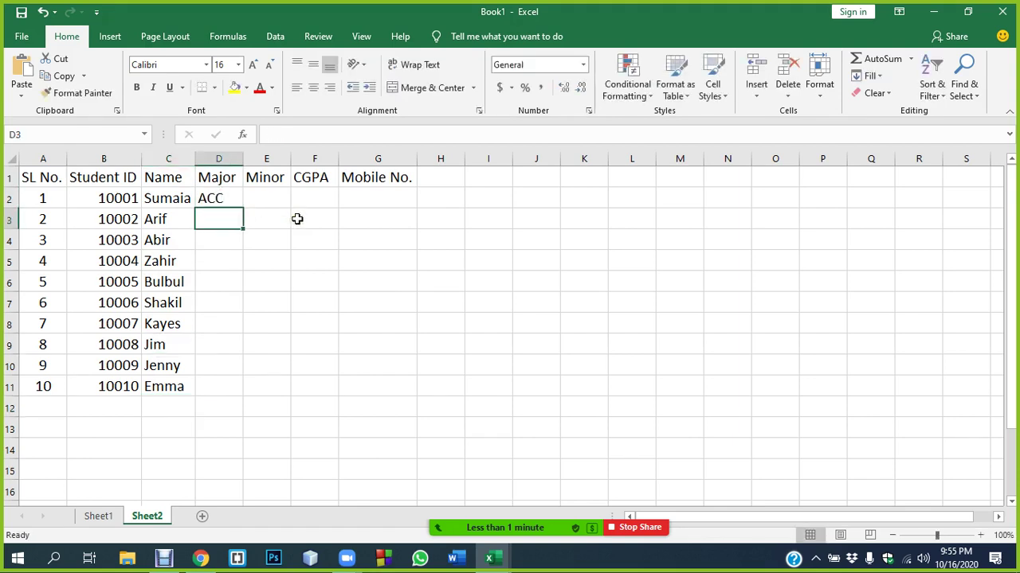
text(MKT)
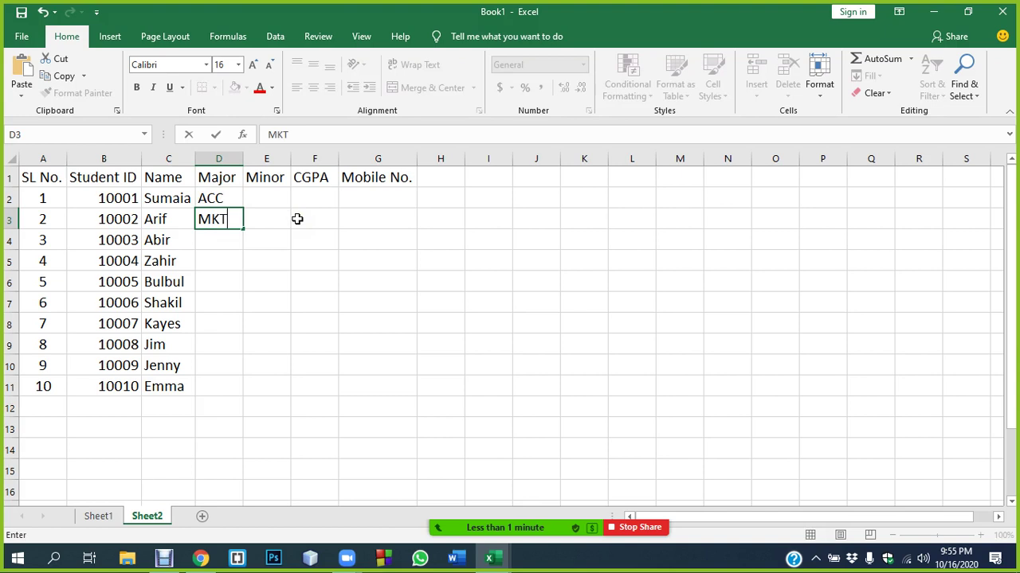
key(Return)
text(F)
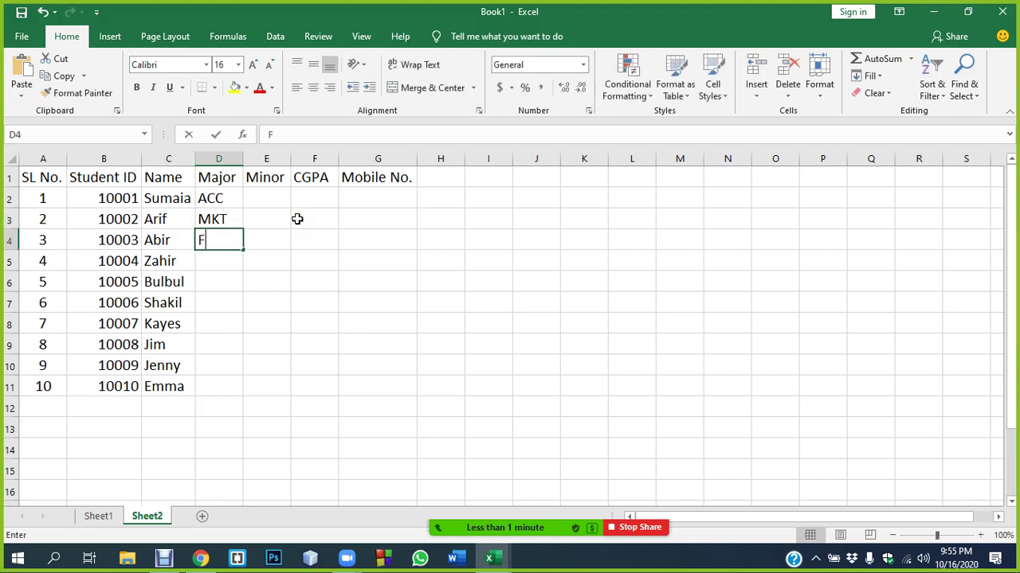
text(IN)
key(Return)
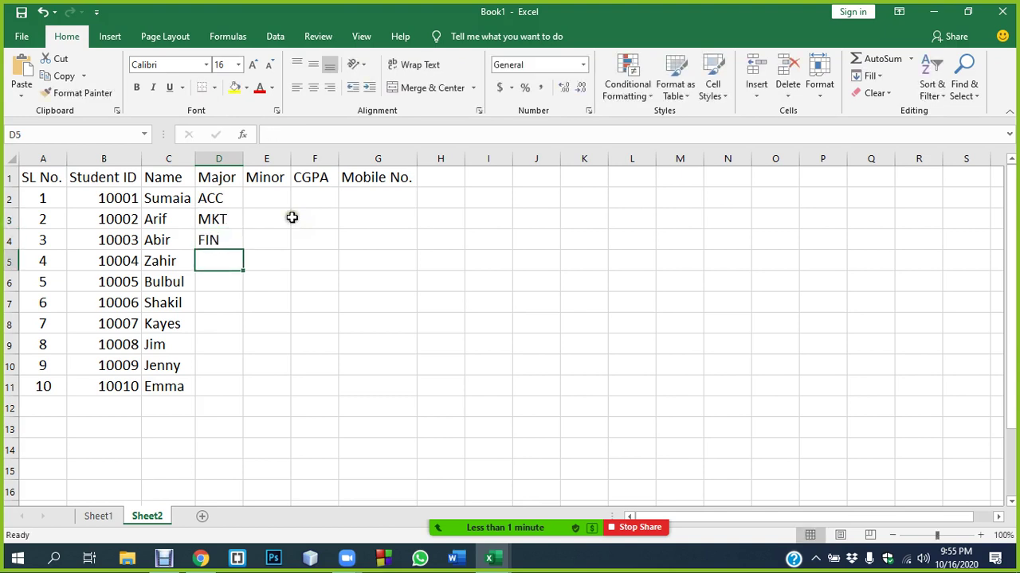
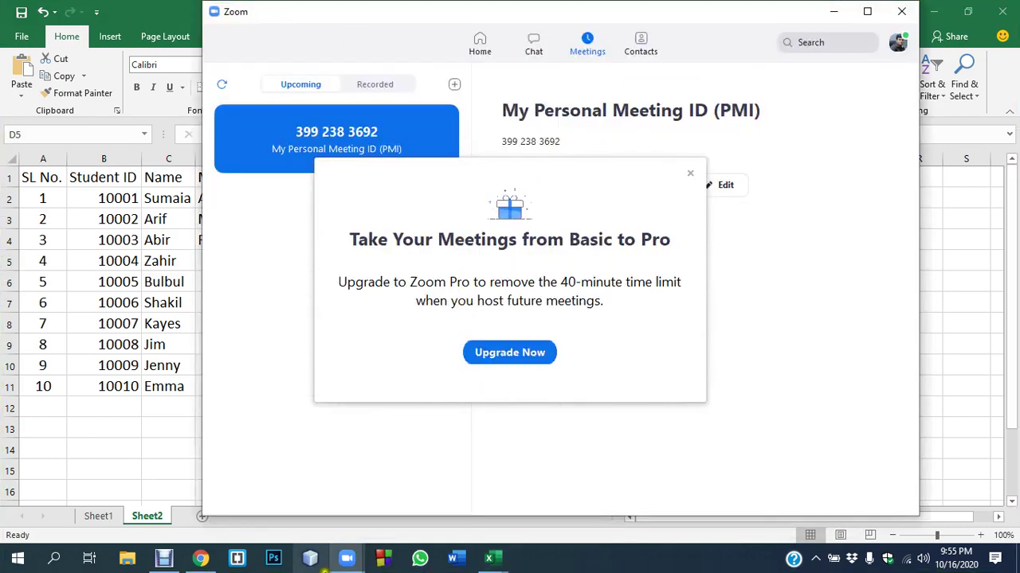
Step: Bring the Debut recorder forward, then minimize it to return to the Excel sheet
click(164, 548)
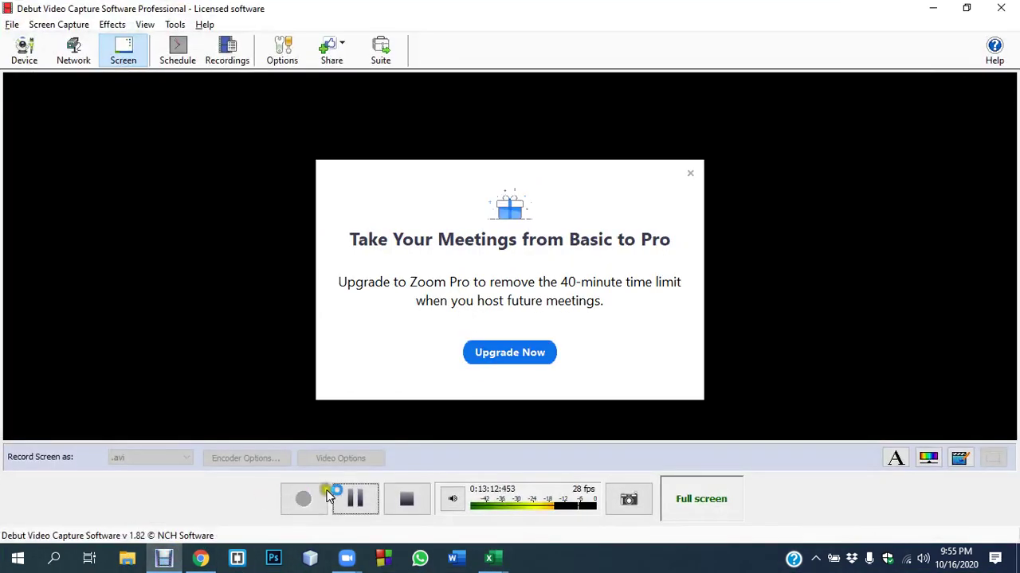
click(933, 8)
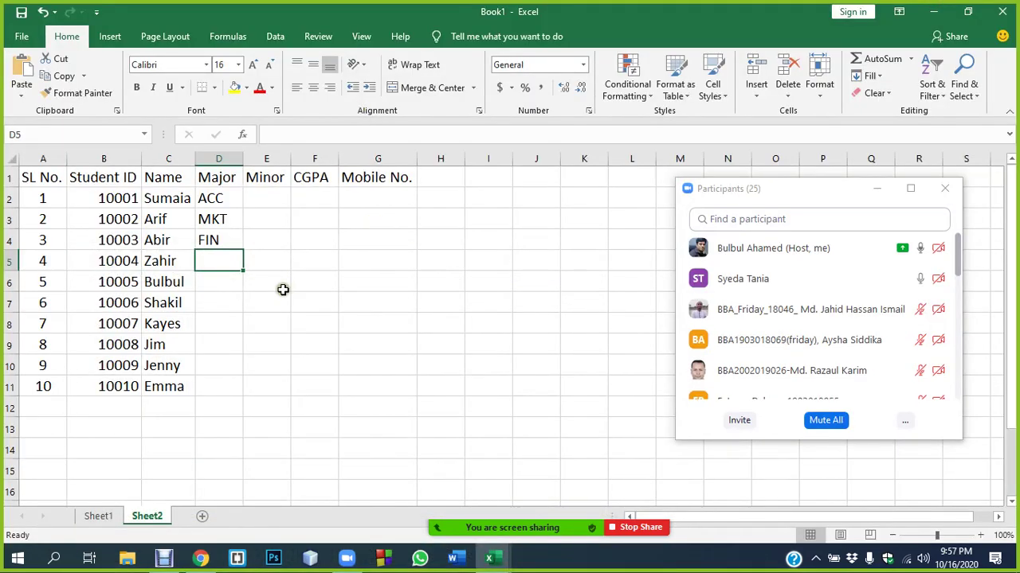
Step: Fill SL No. 11–15 and Student IDs 10011–10015 down to row 16
click(284, 322)
click(52, 406)
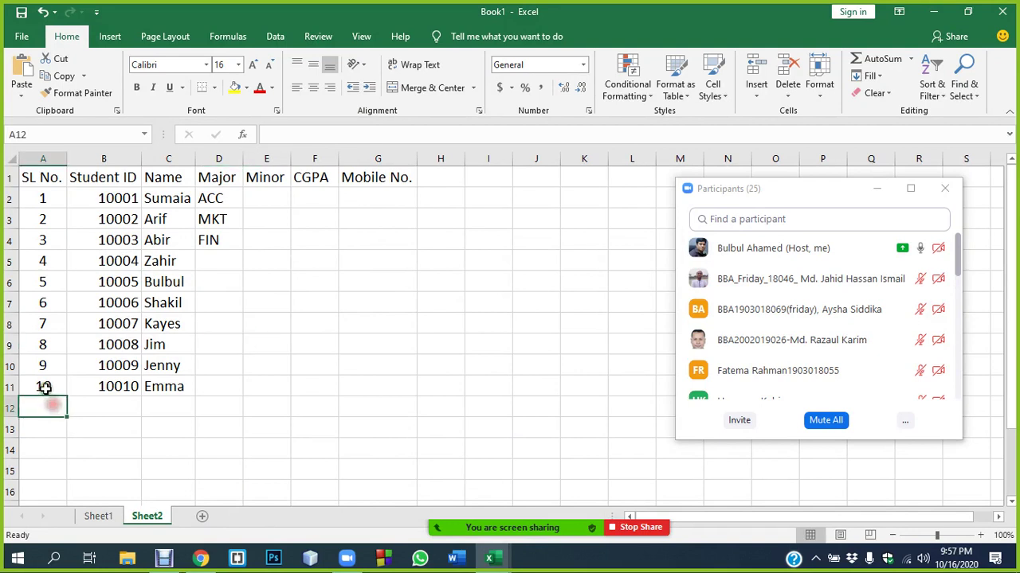
click(46, 389)
drag(65, 396, 46, 492)
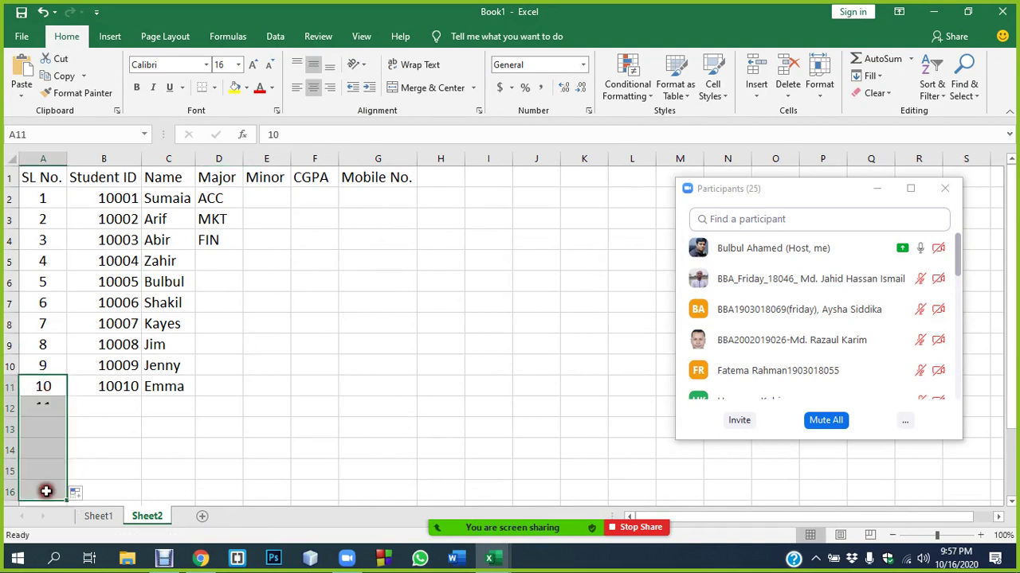
scroll(75, 449, down, 1)
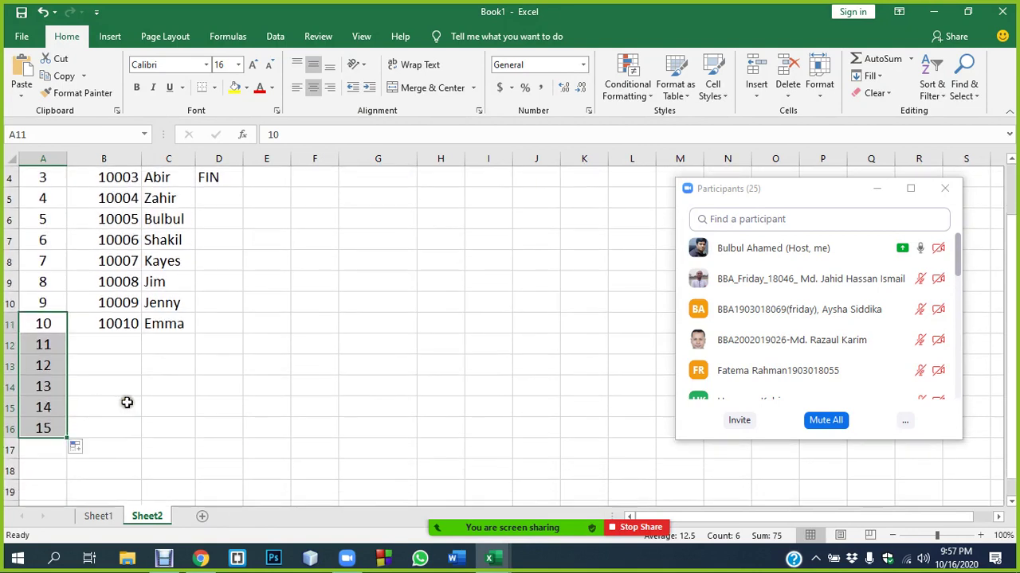
click(130, 328)
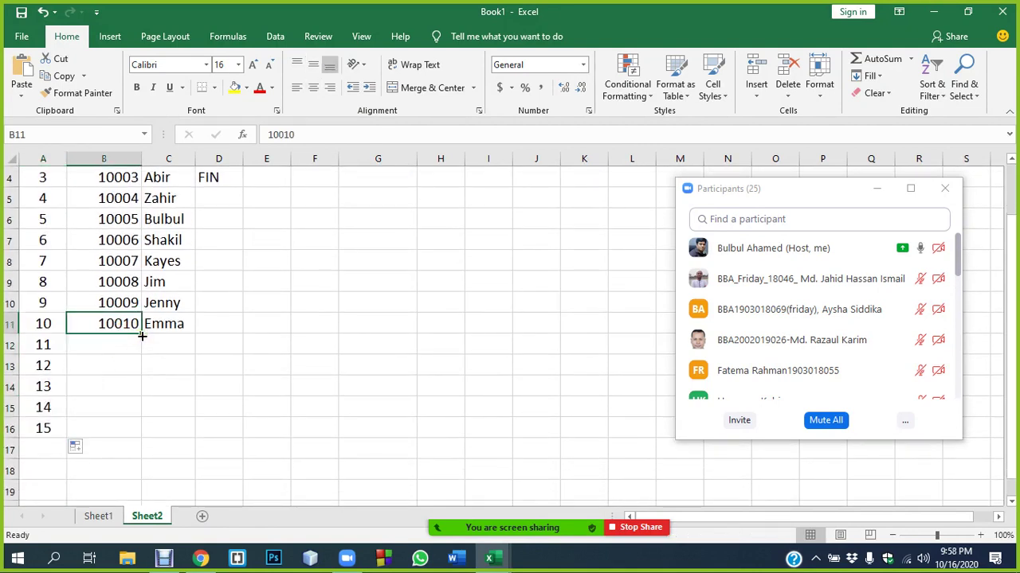
drag(142, 336, 140, 434)
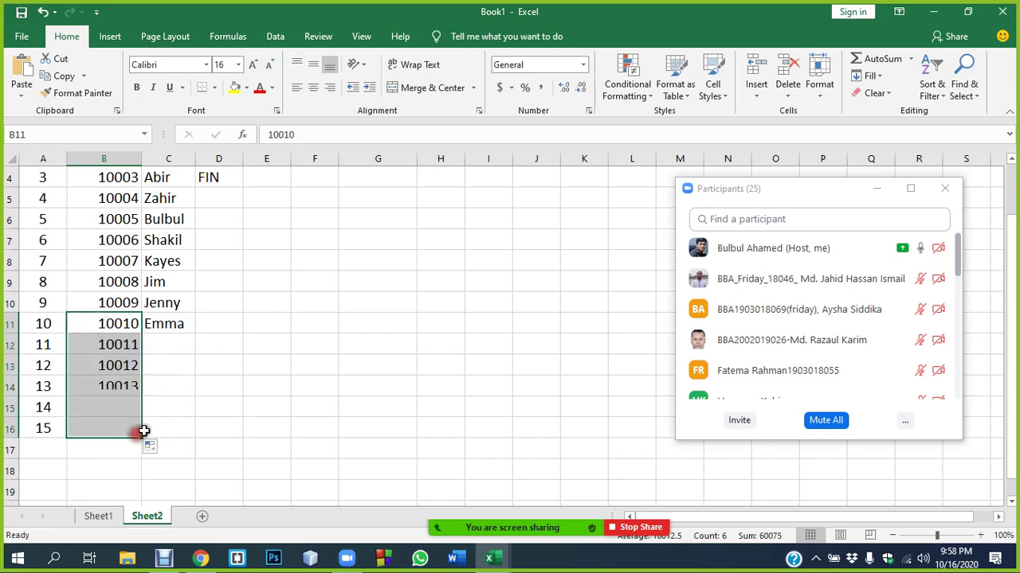
Step: Enter the names Rojoni, Khadija and Rezaul in C12:C14
click(180, 348)
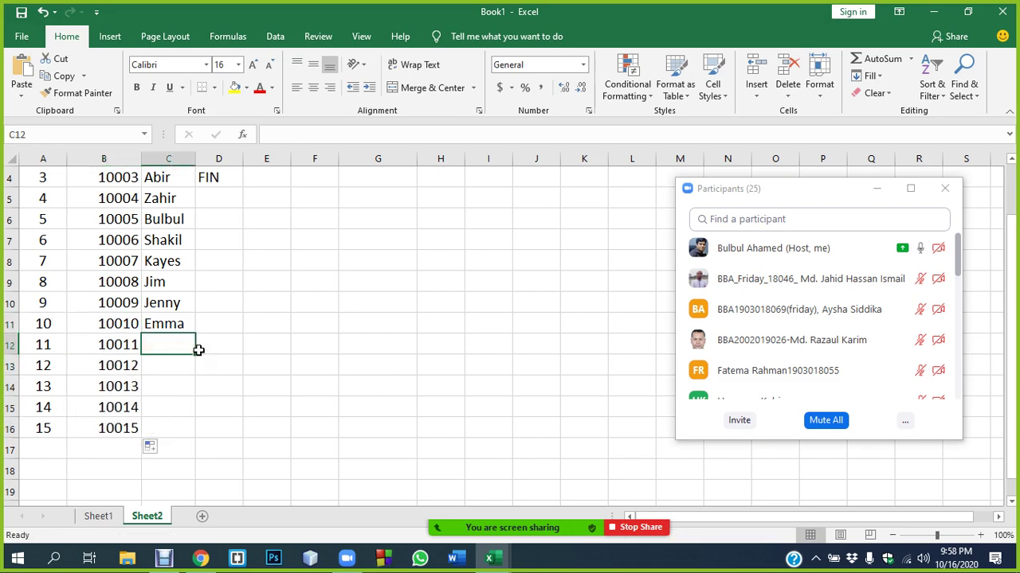
text(Rojoni)
key(Return)
text(K)
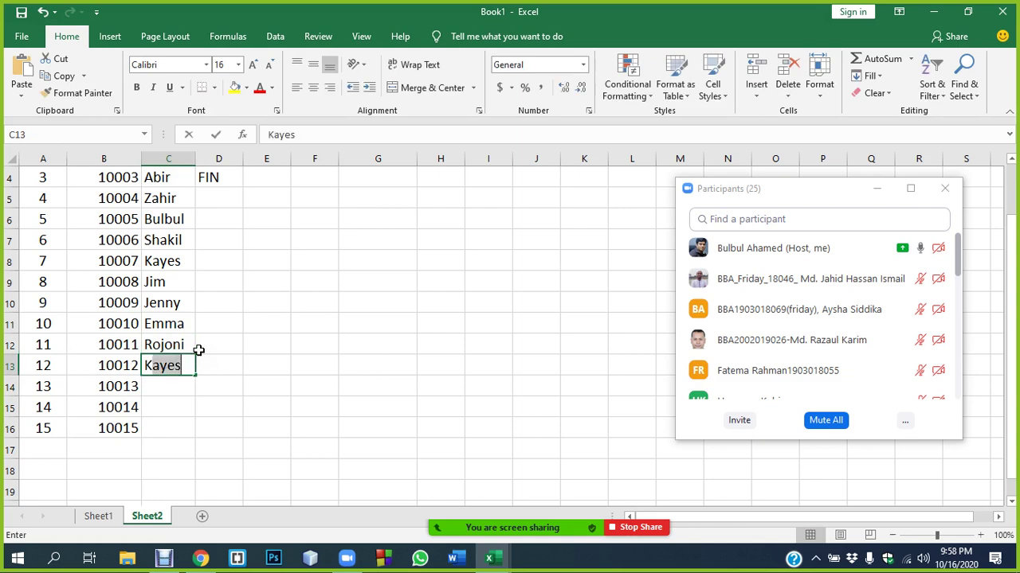
text(hadija)
key(Return)
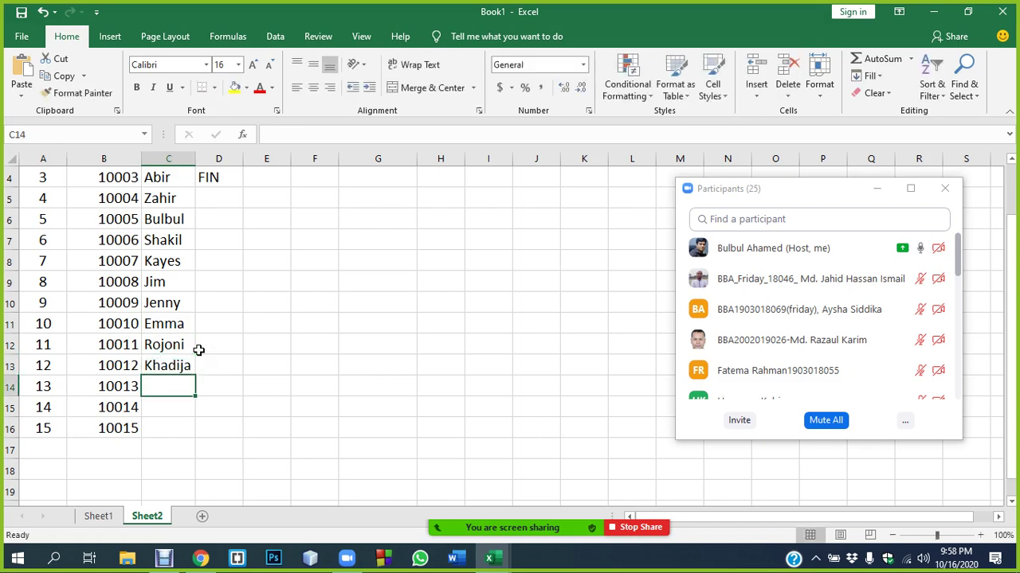
text(Kh)
key(BackSpace)
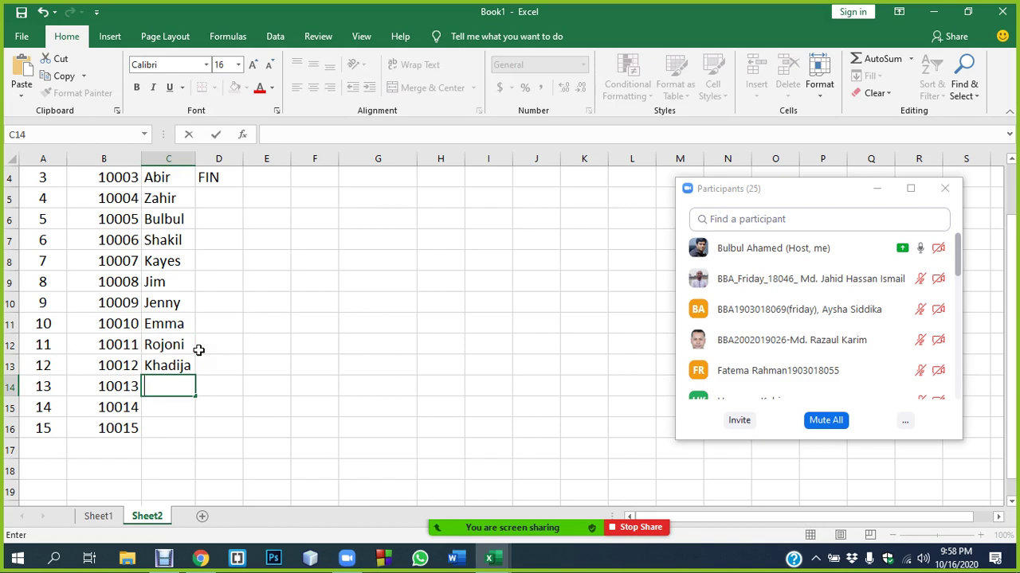
text(Rezaul)
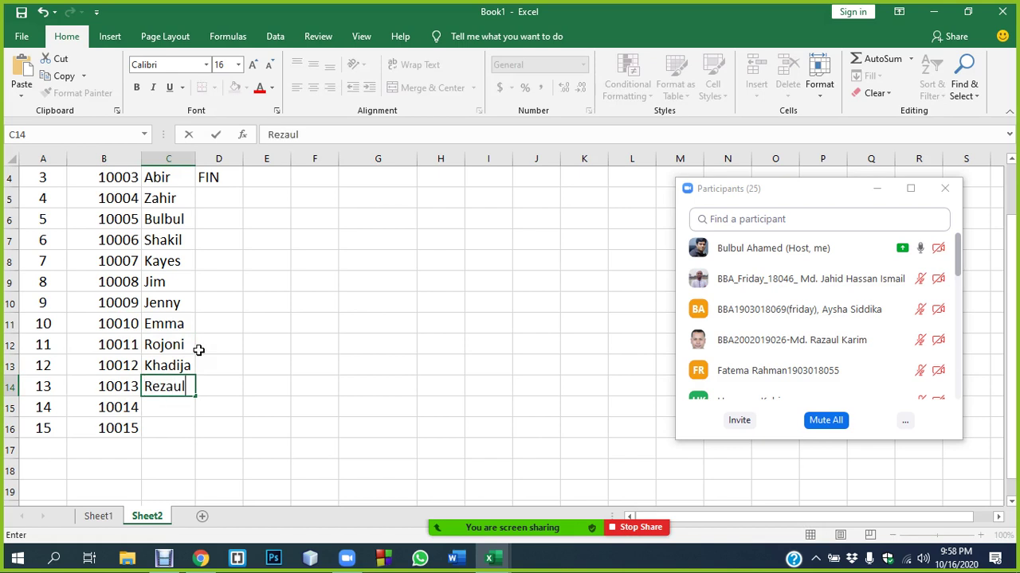
key(Return)
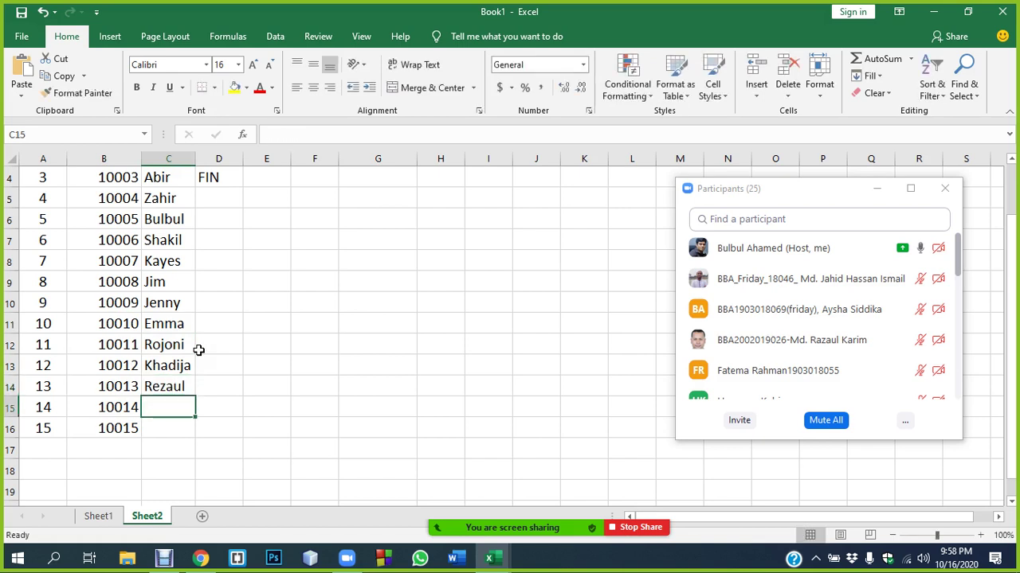
Step: Enter the names Fatema and Alam in C15:C16
text(Fatema)
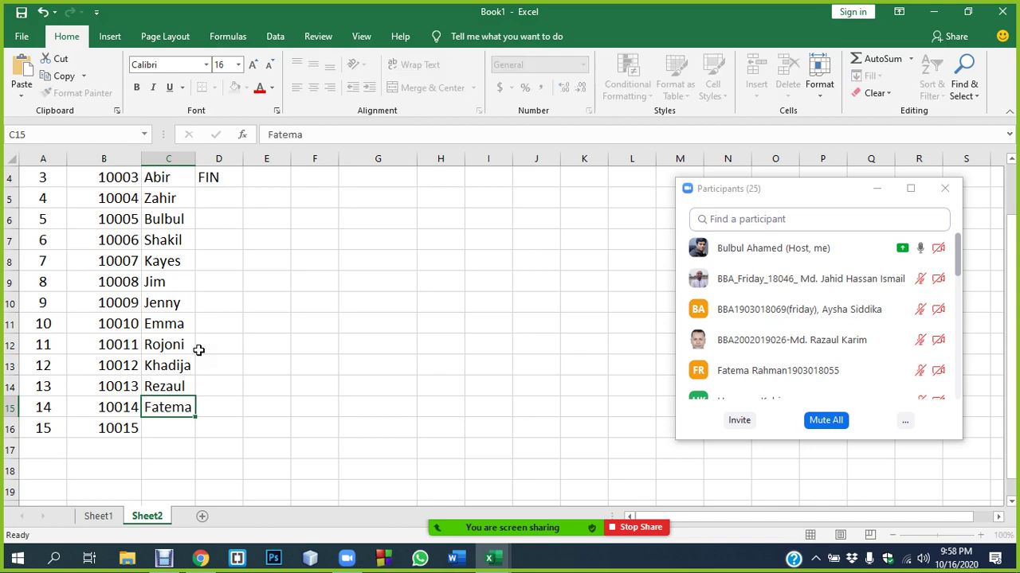
key(Return)
scroll(749, 293, down, 2)
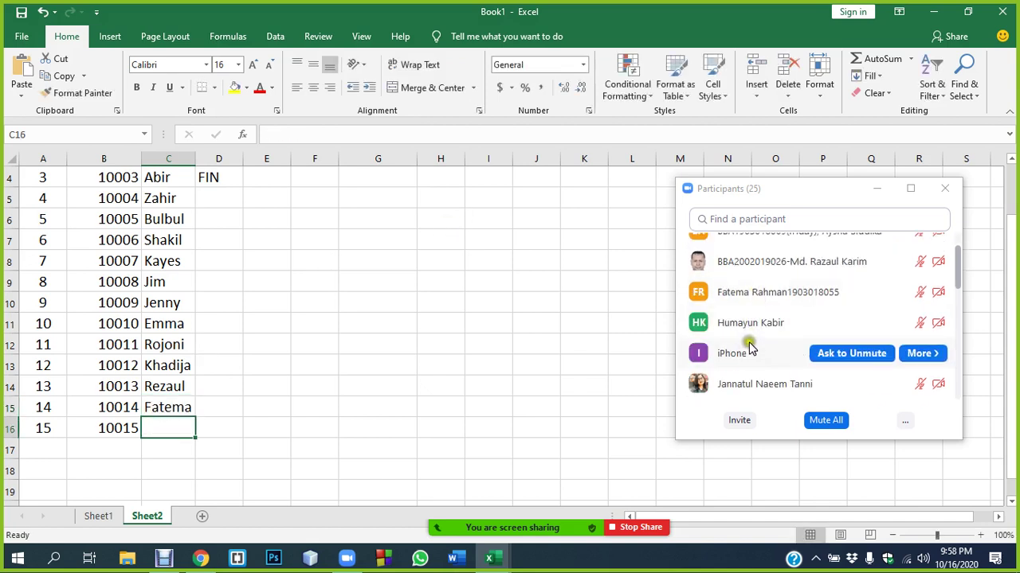
scroll(746, 345, down, 1)
scroll(749, 386, down, 1)
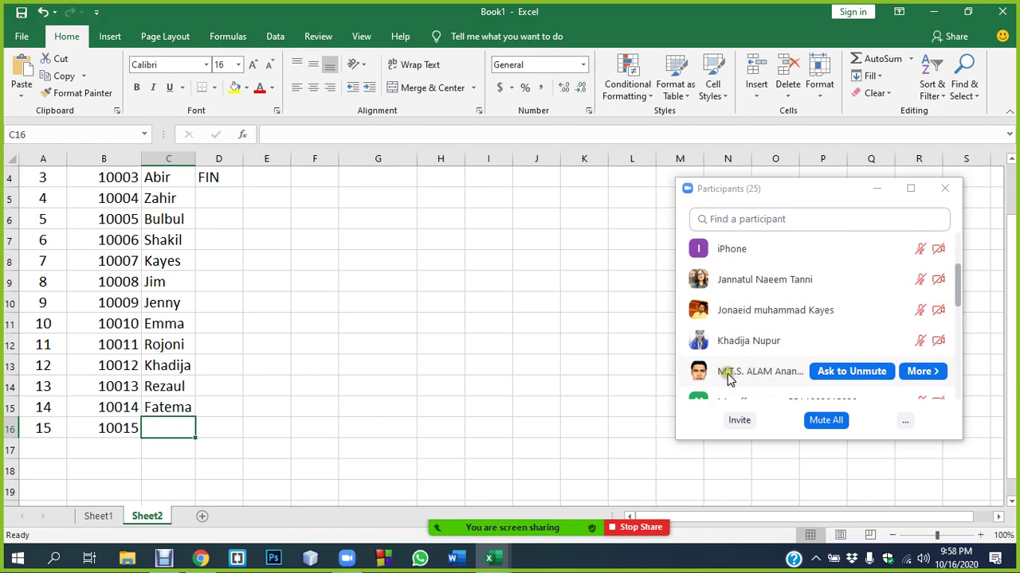
scroll(734, 379, down, 1)
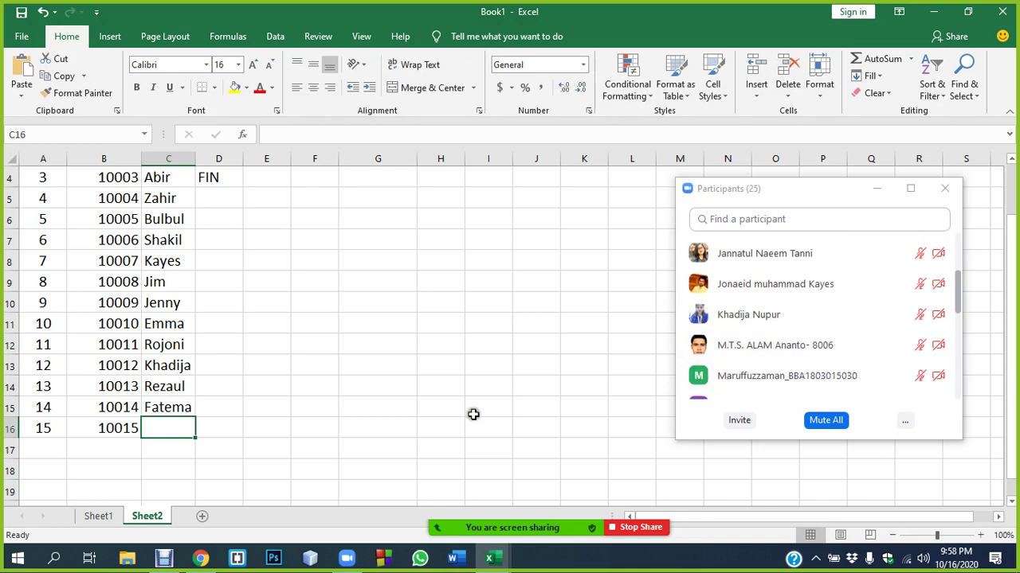
text(Alam)
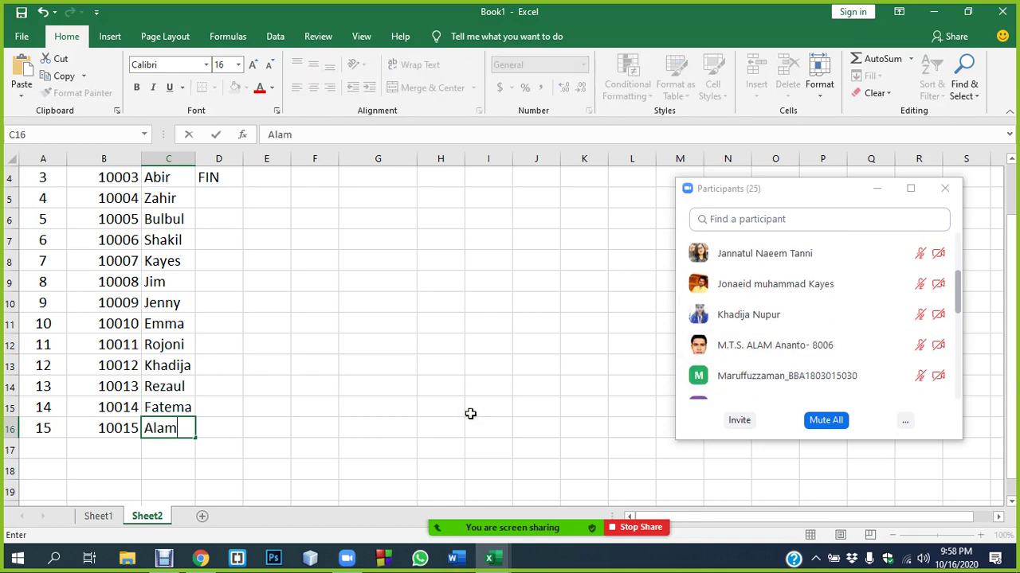
key(Return)
Step: Enter majors ACC, ACC, FIN, MIS, HRM in D5:D9
scroll(473, 327, up, 1)
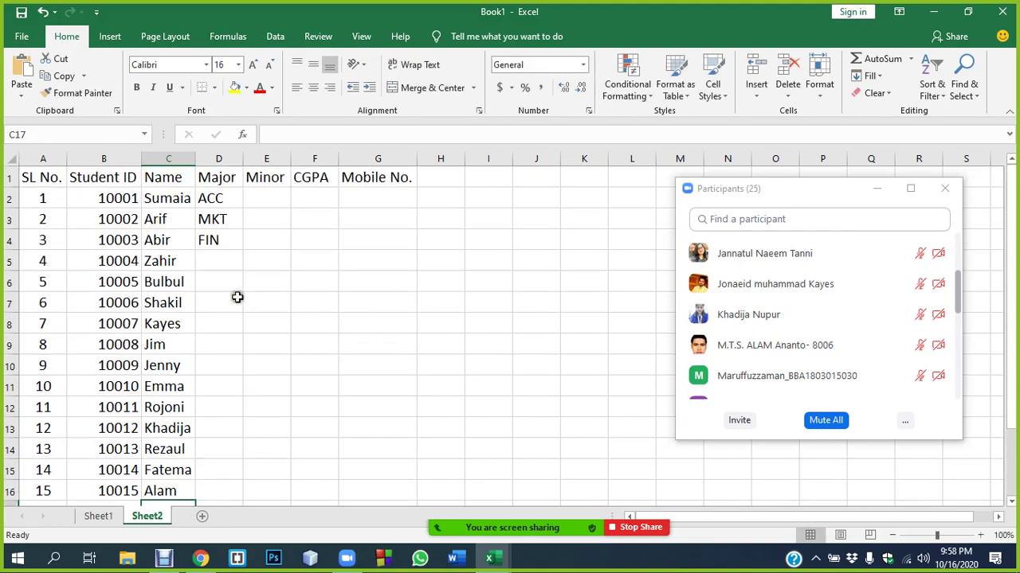
click(217, 261)
text(ACC)
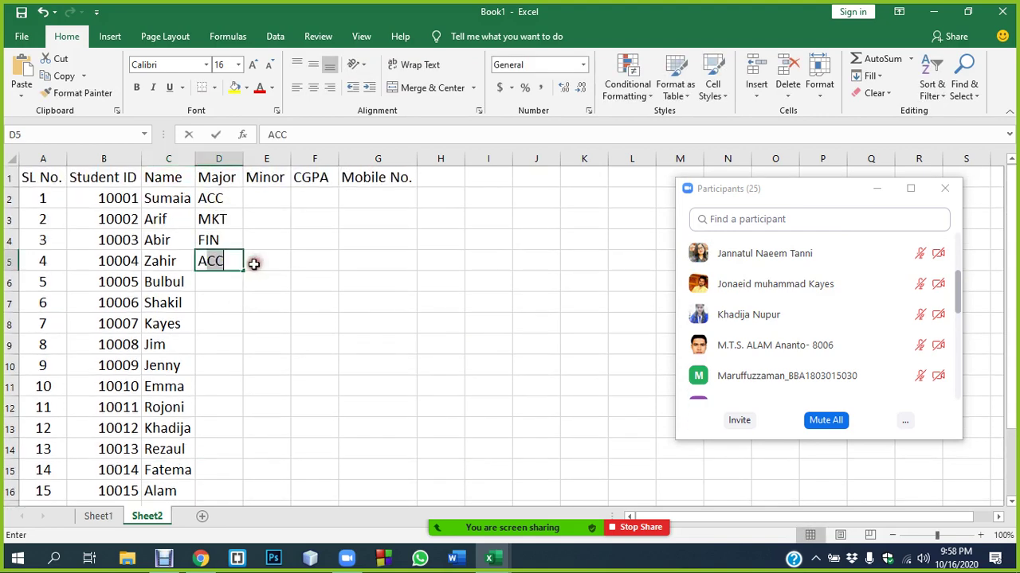
click(216, 282)
text(ACC)
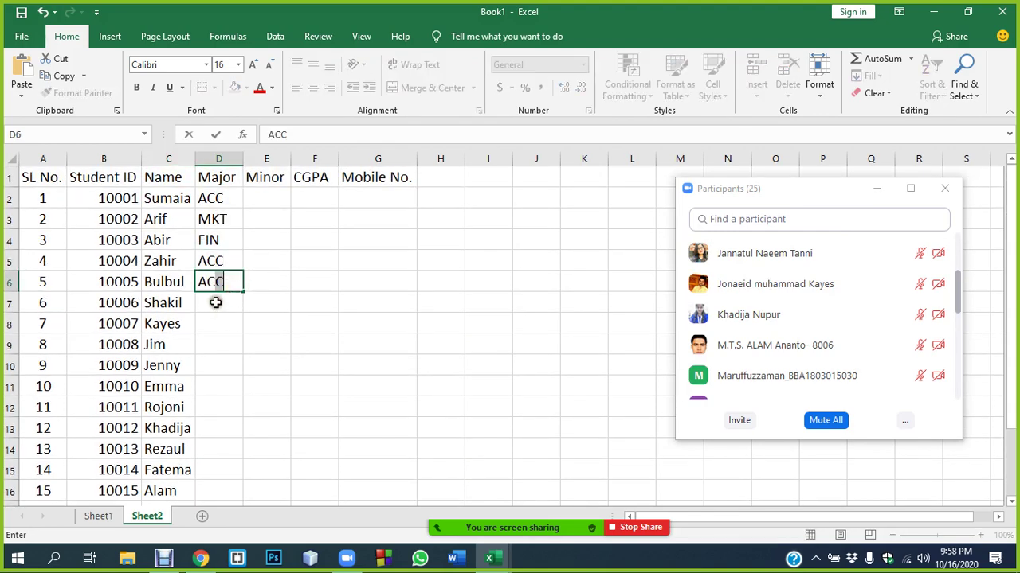
click(229, 306)
text(FIN)
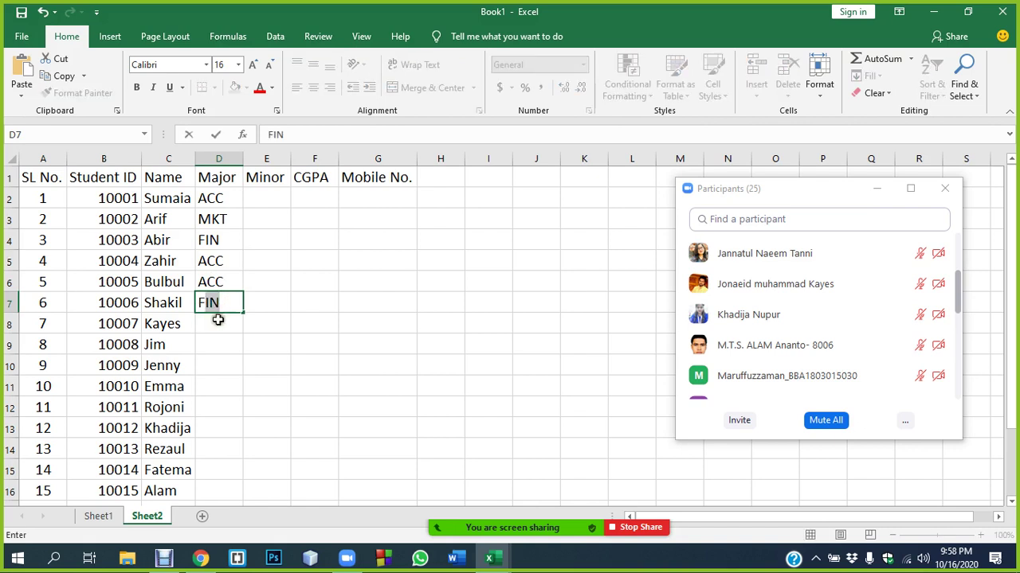
click(216, 328)
text(MI)
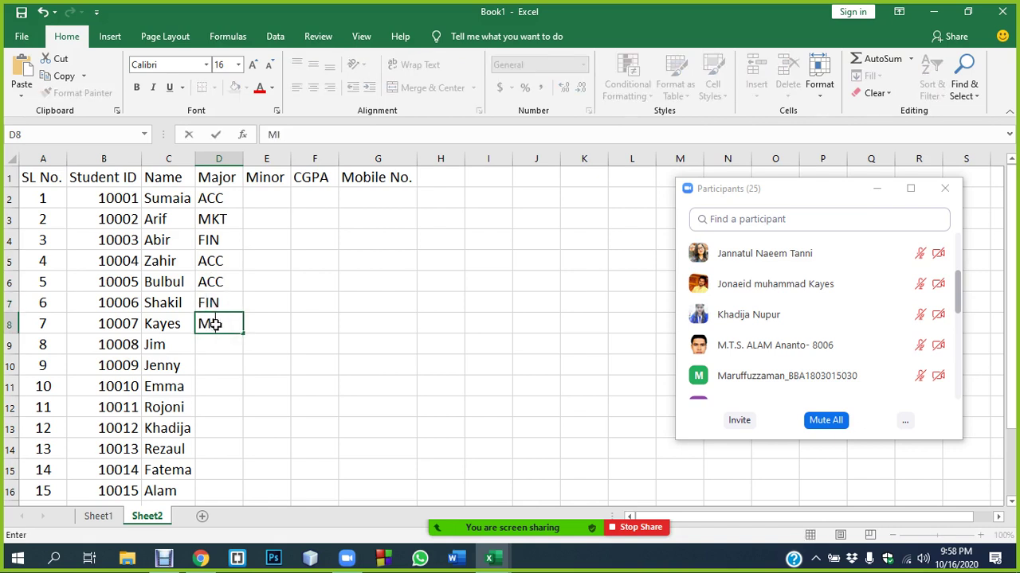
text(S)
key(Return)
text(H)
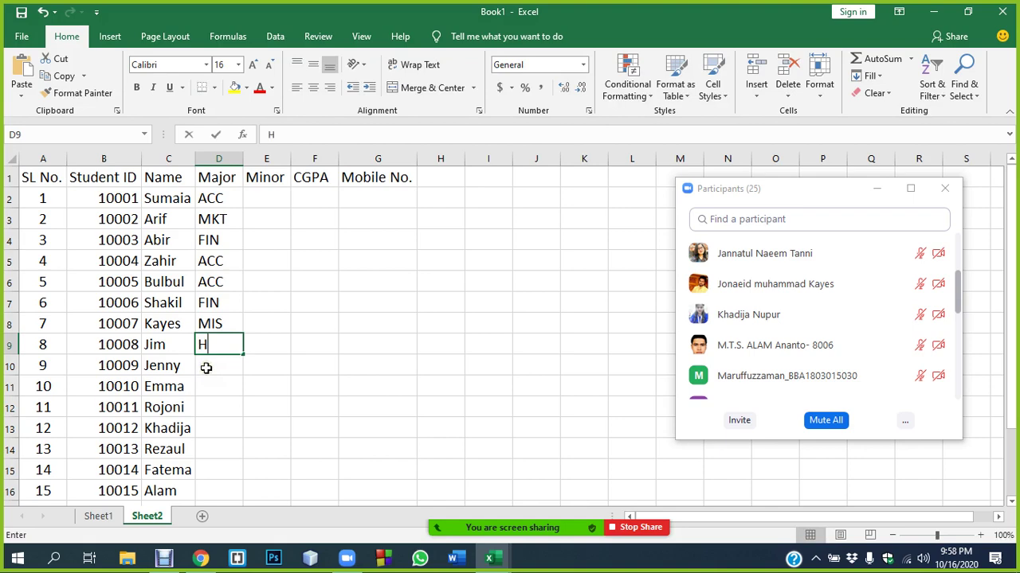
text(RM)
key(Return)
text(MIS)
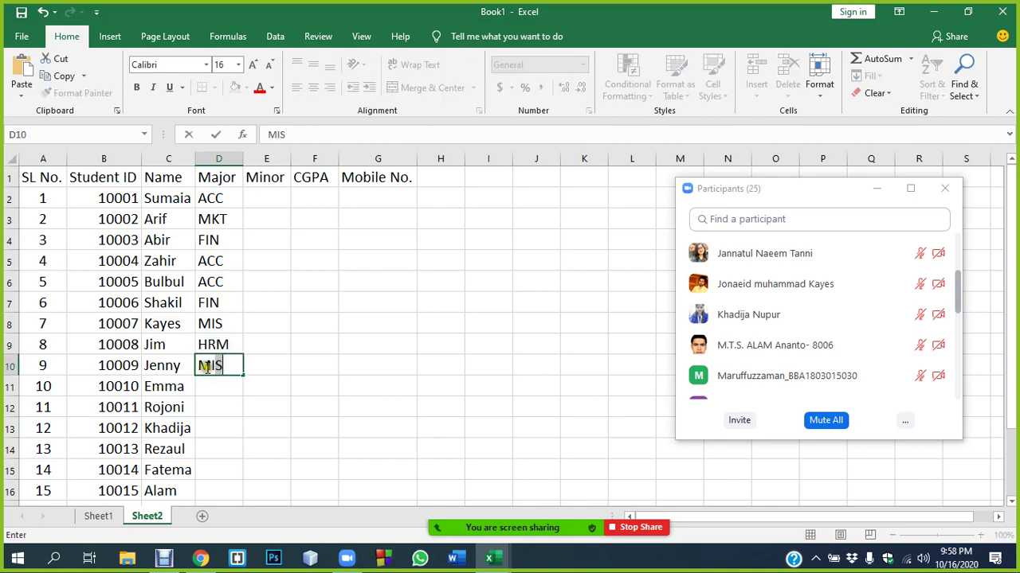
Step: Enter majors MIS, HRM, ACC, FIN, MKT, FIN, MKT in D10:D16
key(Return)
text(HRM)
key(Return)
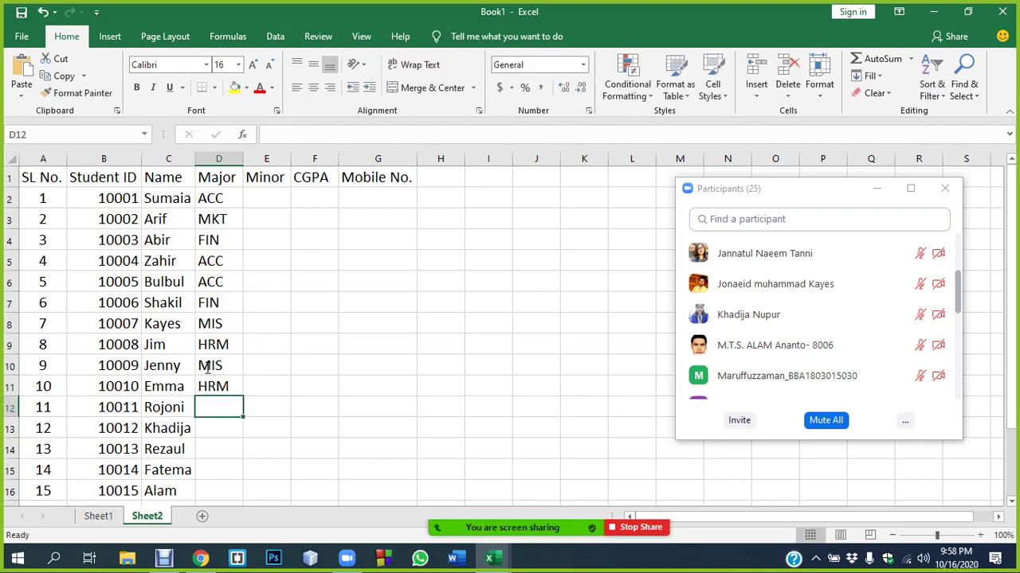
text(ACC)
key(Return)
text(FiN)
key(Return)
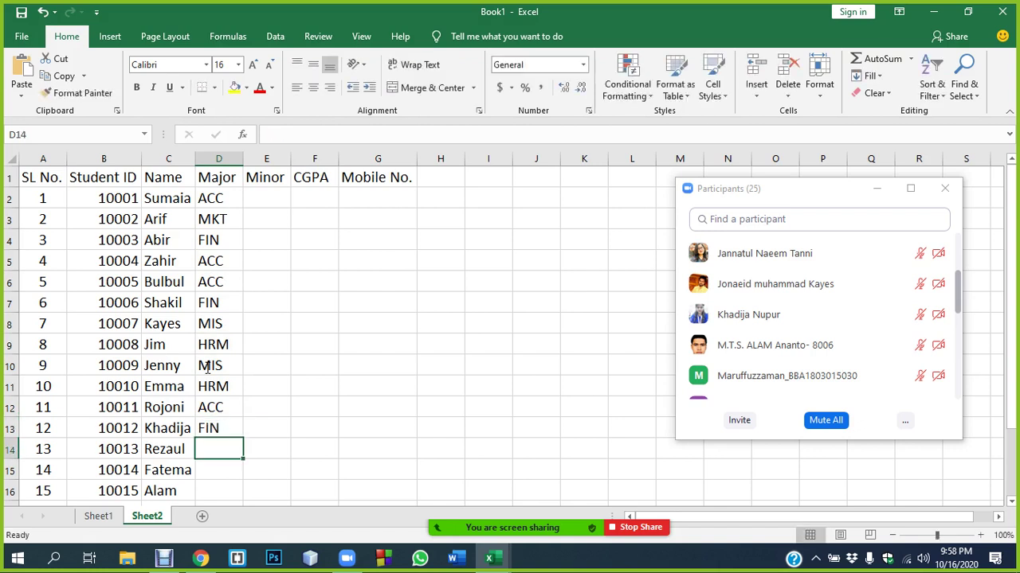
text(M)
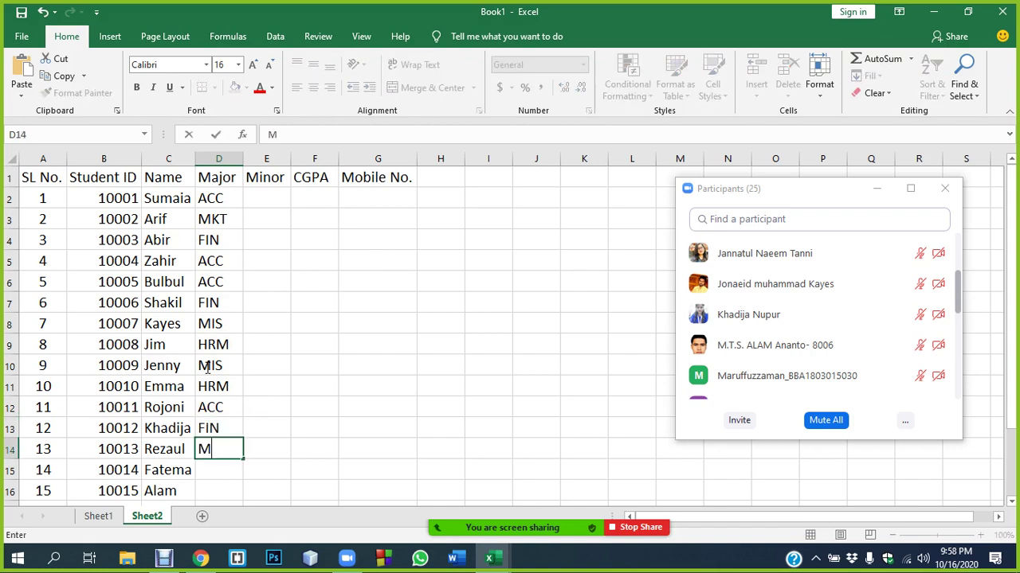
text(KT)
key(Return)
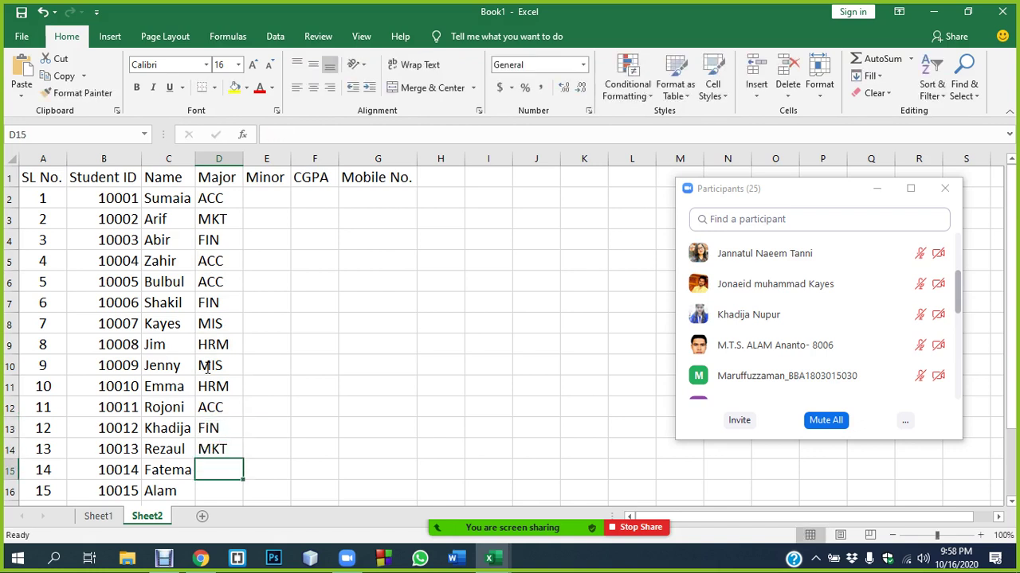
text(F)
key(Return)
text(M)
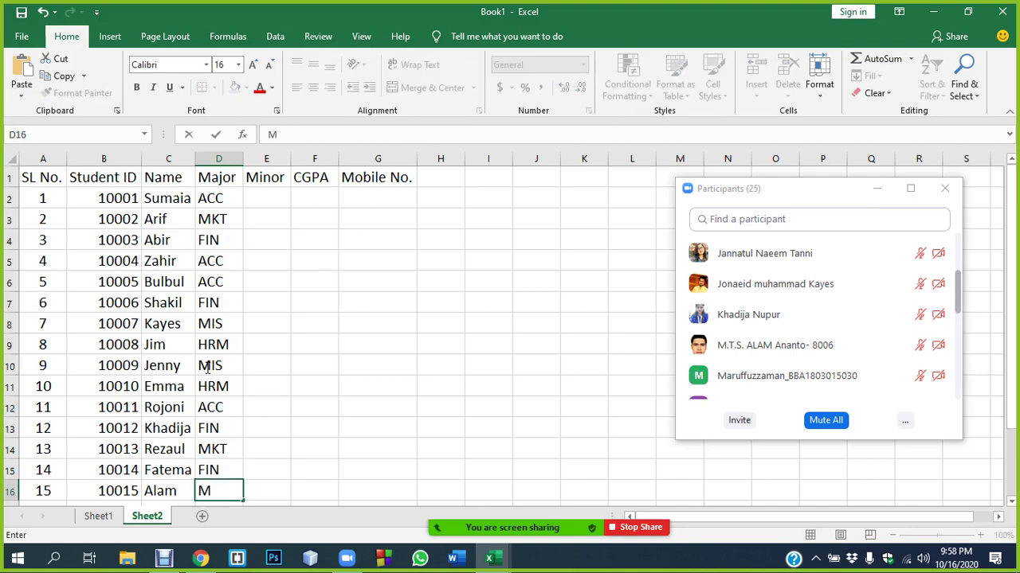
text(KT)
key(Return)
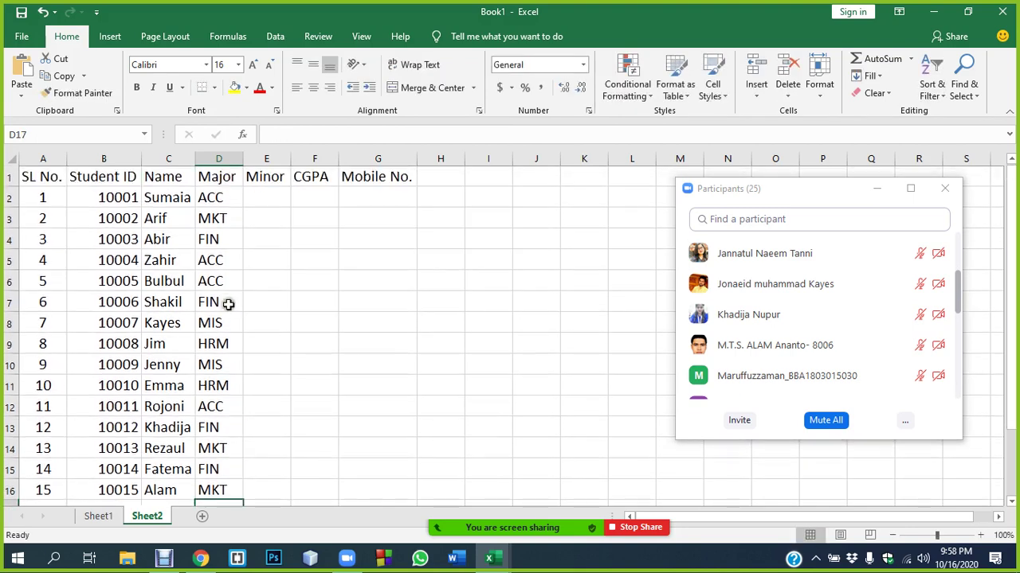
Step: Enter minors MIS, ACC, ACC, FIN, MIS, ACC, HRM in E2:E8
click(266, 200)
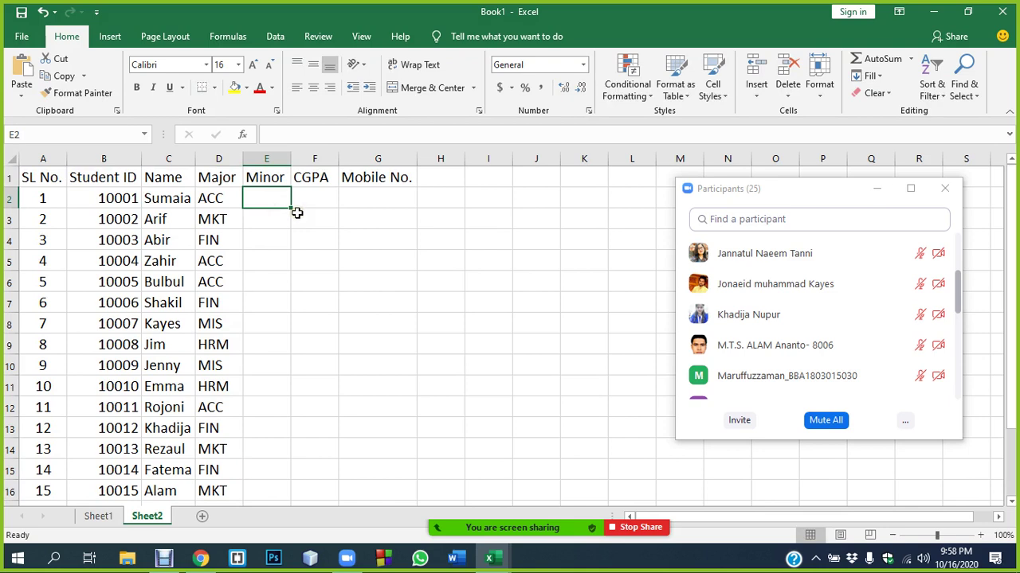
text(MIS)
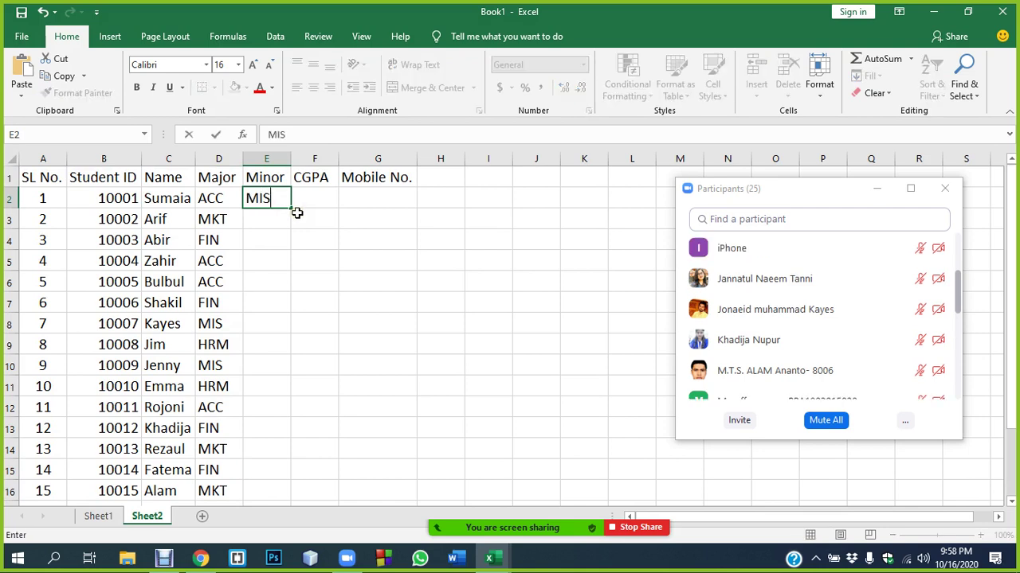
key(Return)
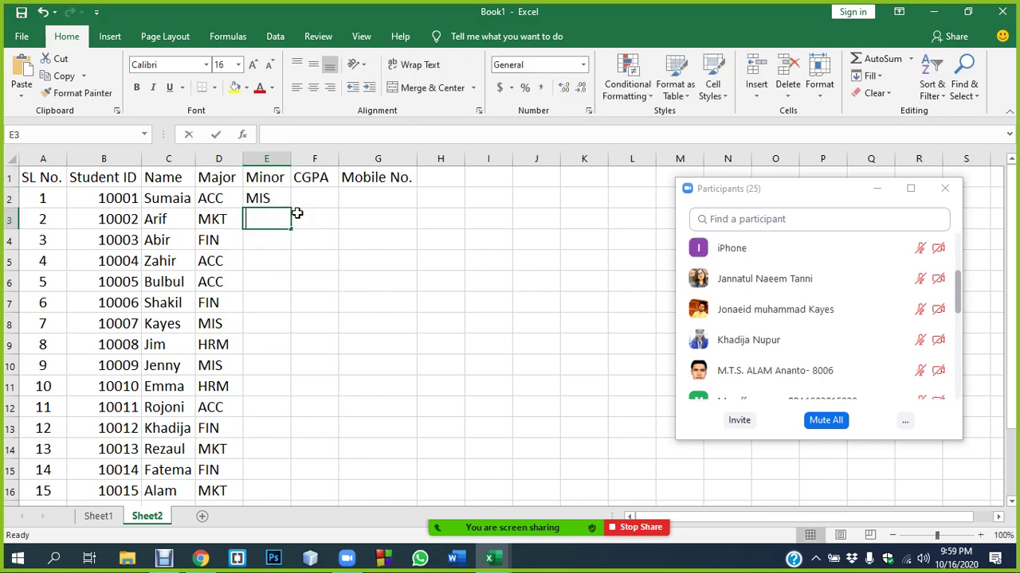
text(ACC)
key(Return)
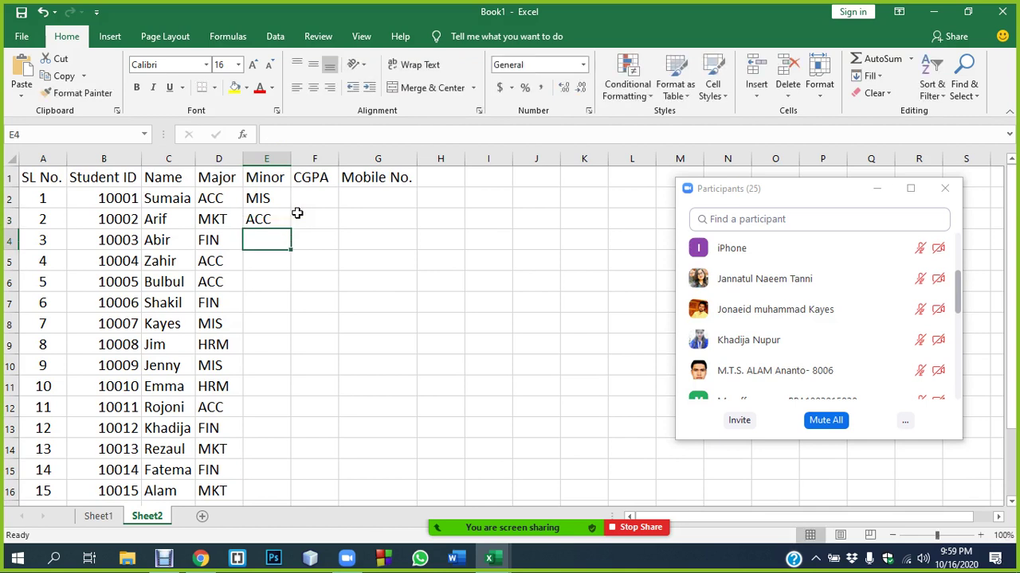
text(ACC)
key(Return)
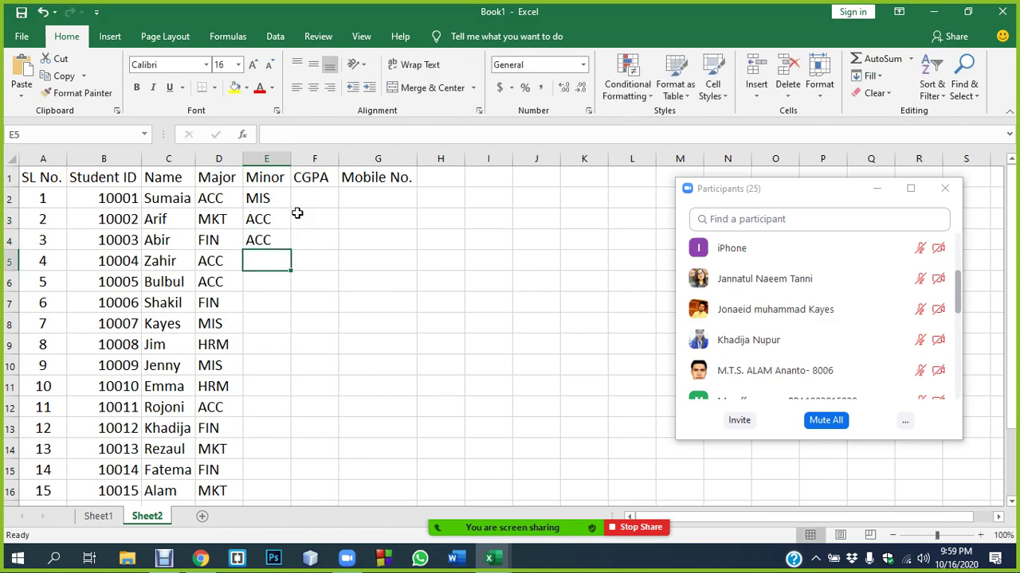
text(FIN)
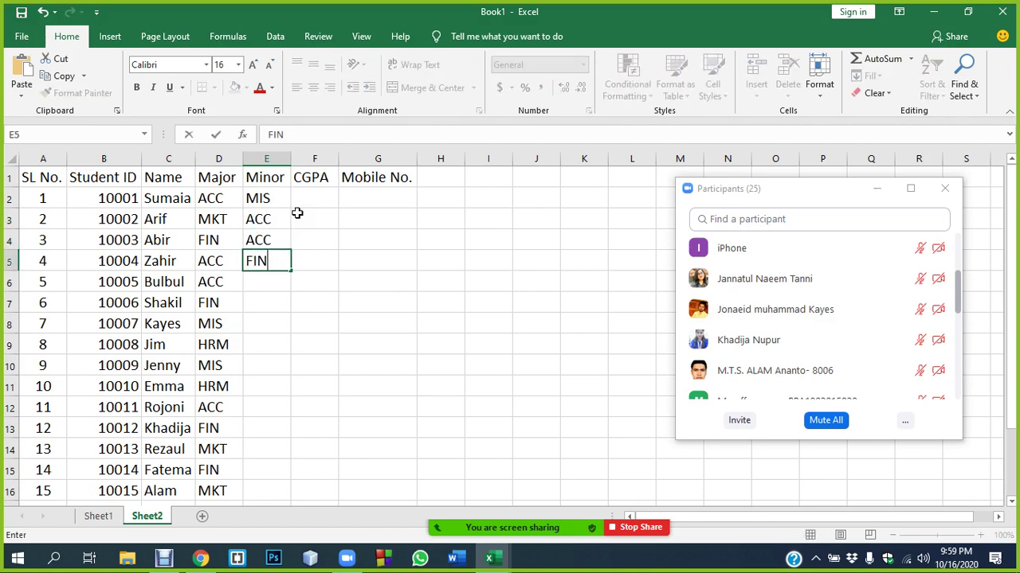
key(Return)
text(MIS)
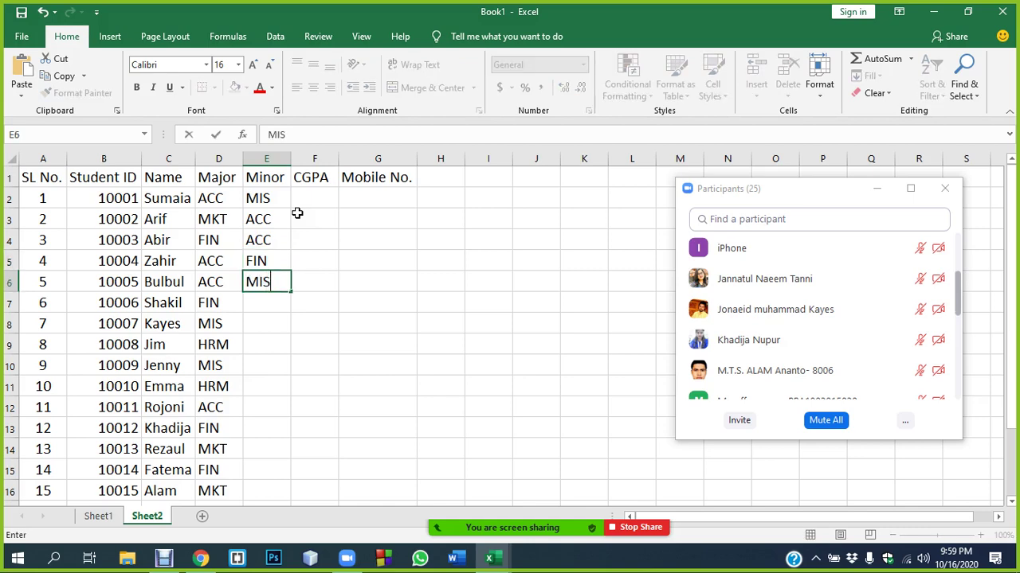
key(Return)
text(A)
key(Return)
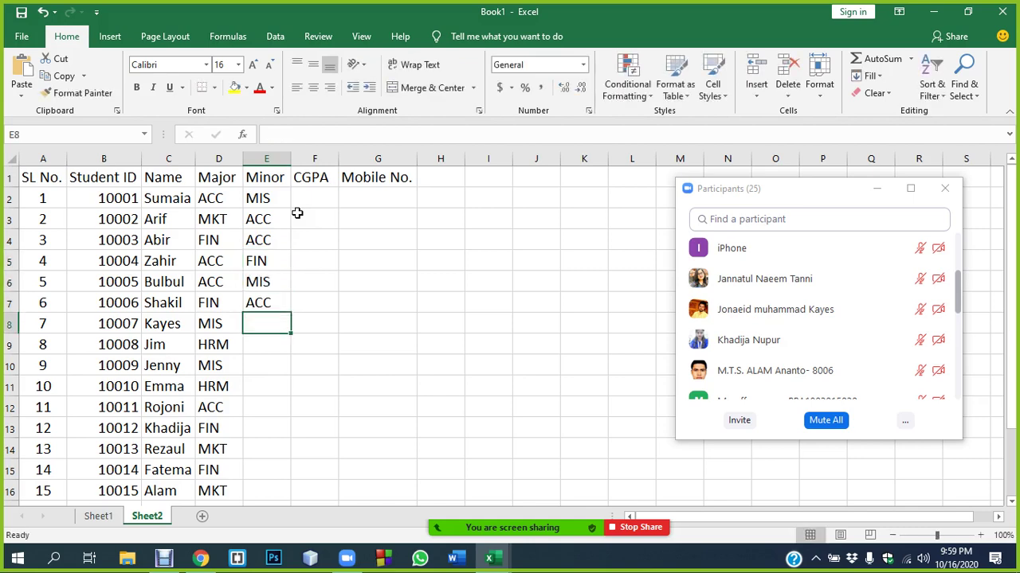
text(HR)
key(Return)
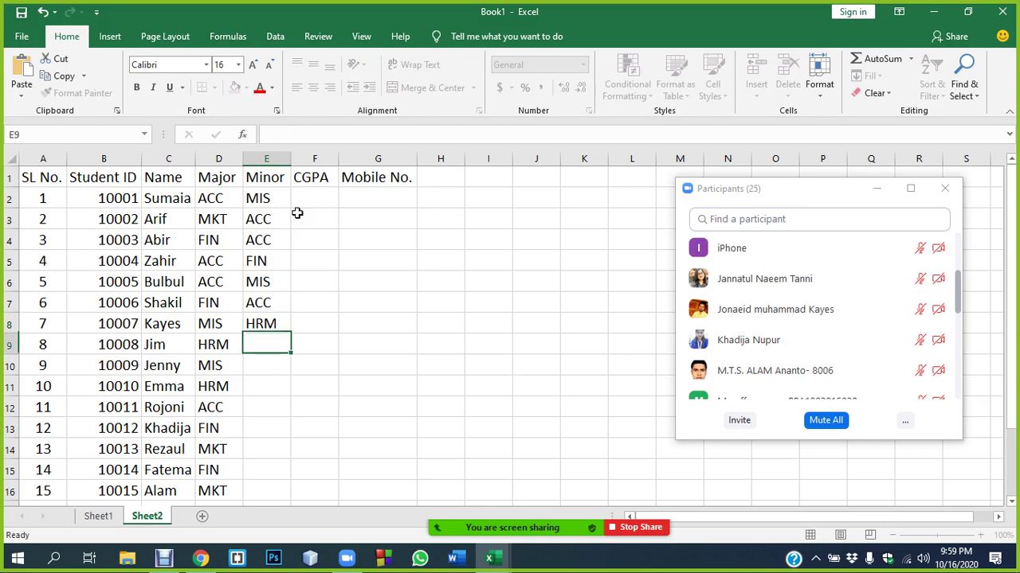
Step: Enter minors MIS, HRM, ACC, FIN, MIS, MIS, ACC, MIS in E9:E16
text(MIS)
key(Return)
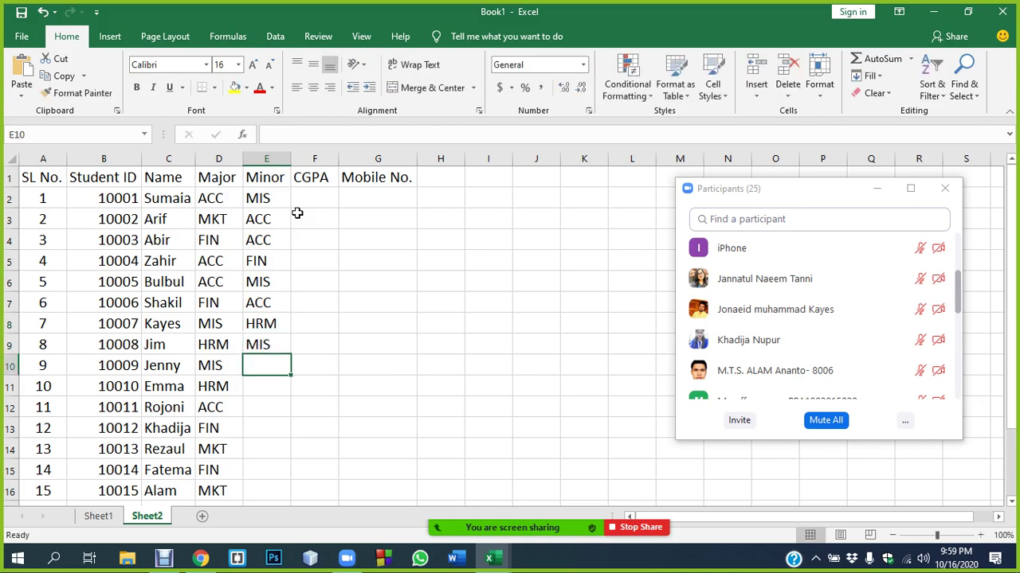
text(H)
key(Return)
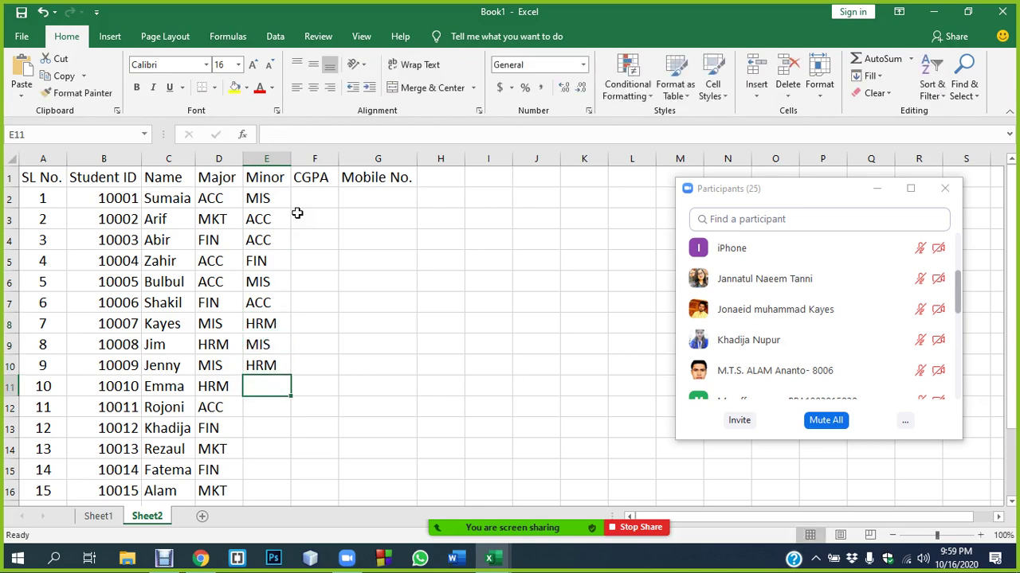
text(ACC)
key(Return)
text(FIN)
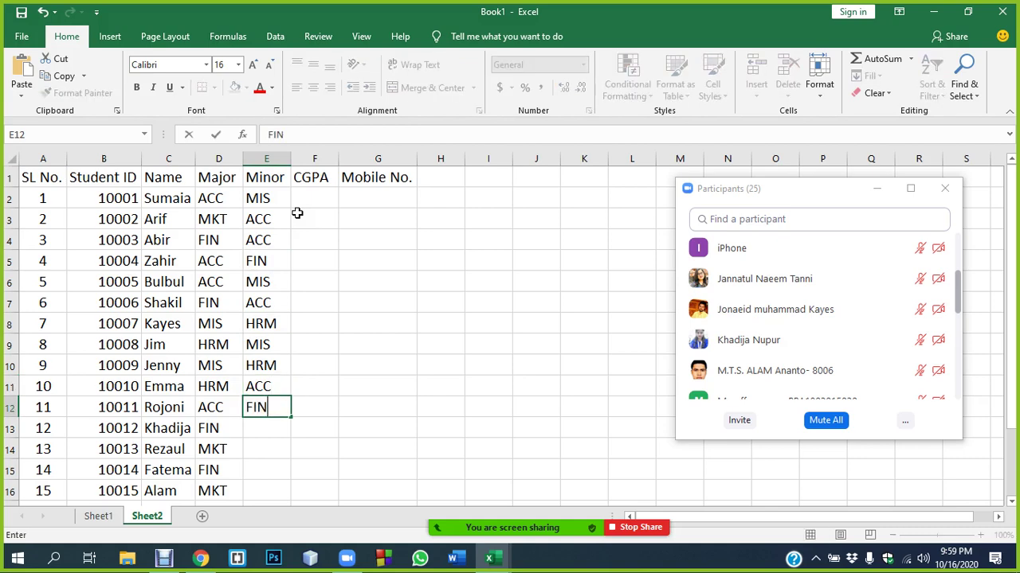
key(Return)
text(MIS)
key(Return)
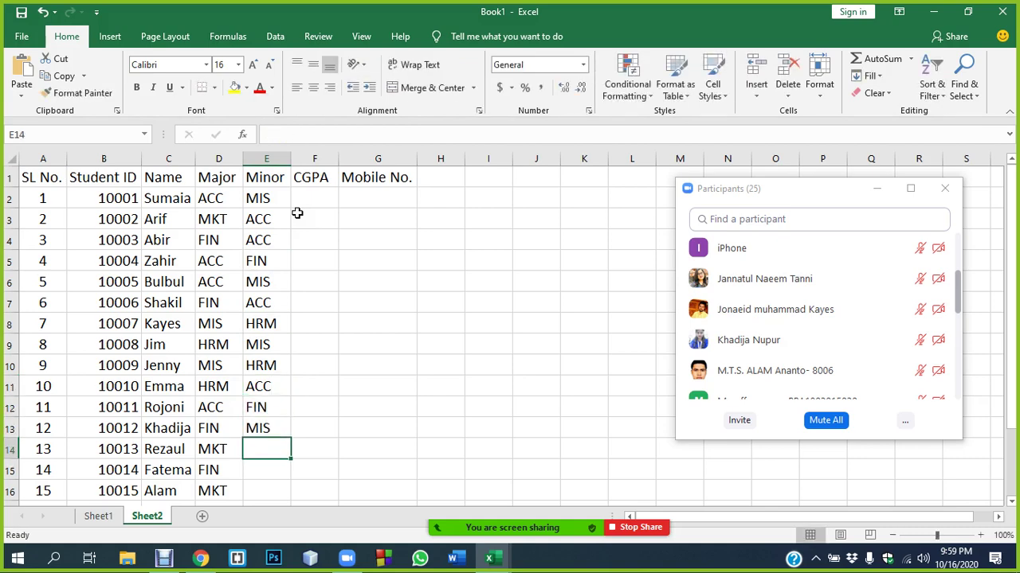
text(M)
key(Return)
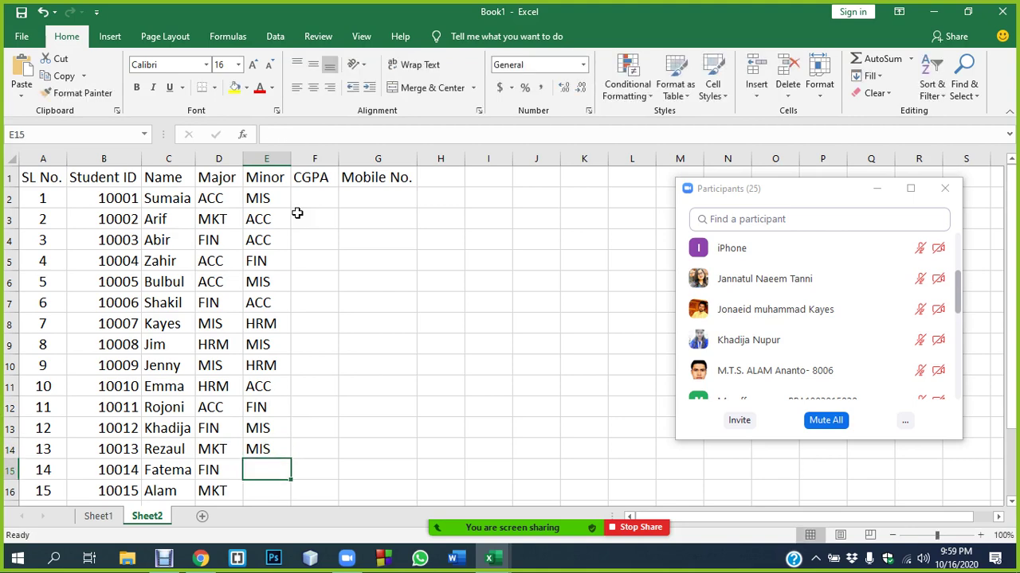
text(A)
key(Return)
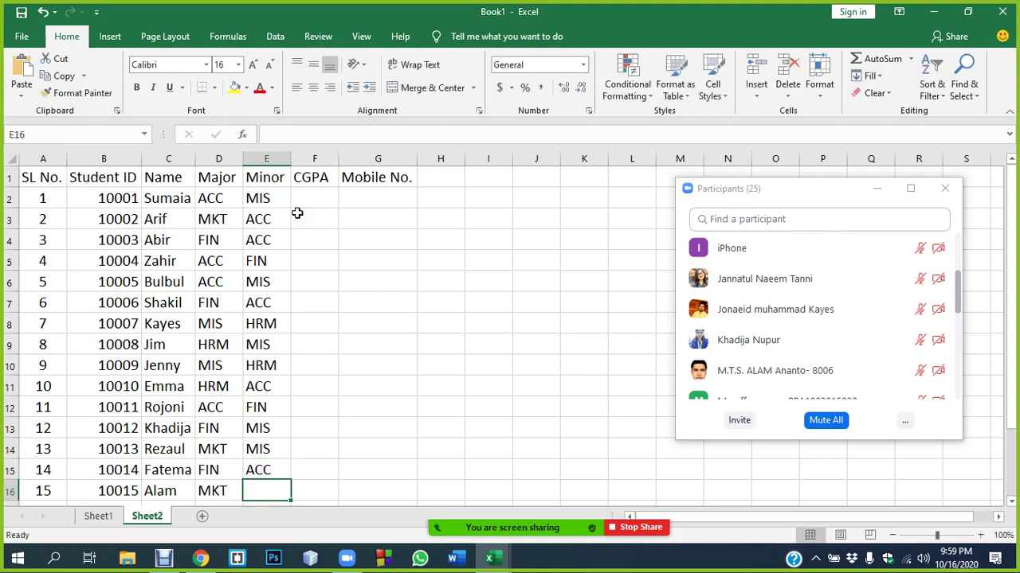
text(MIS)
key(Return)
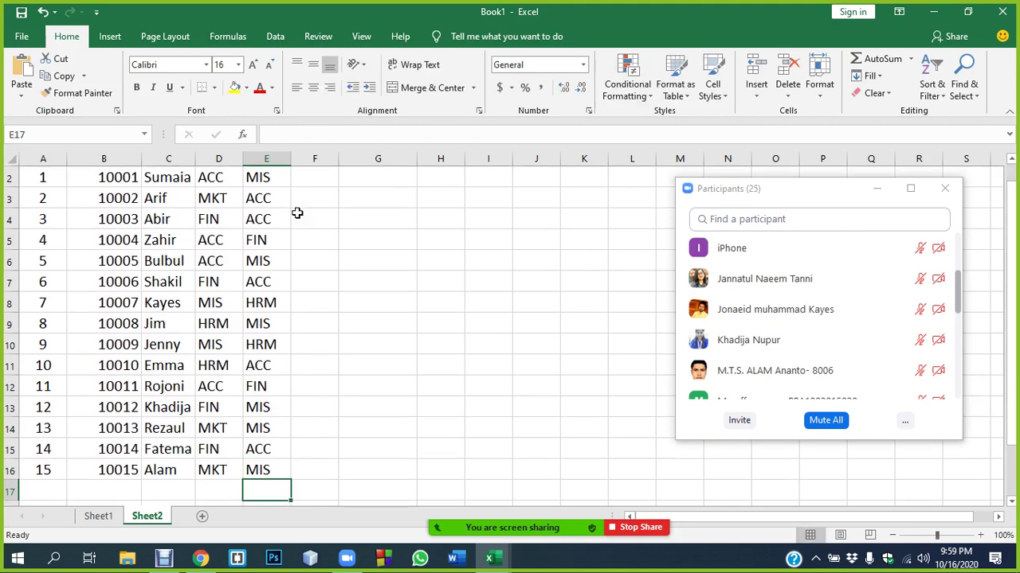
Step: Enter CGPA 3.5 in F2 and show it with three decimal places
click(314, 197)
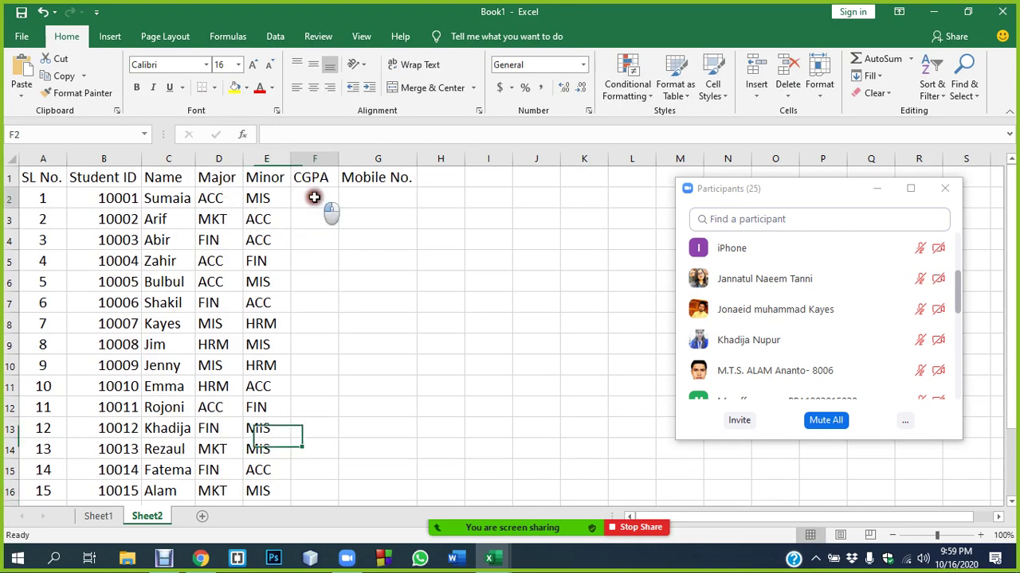
text(3.50)
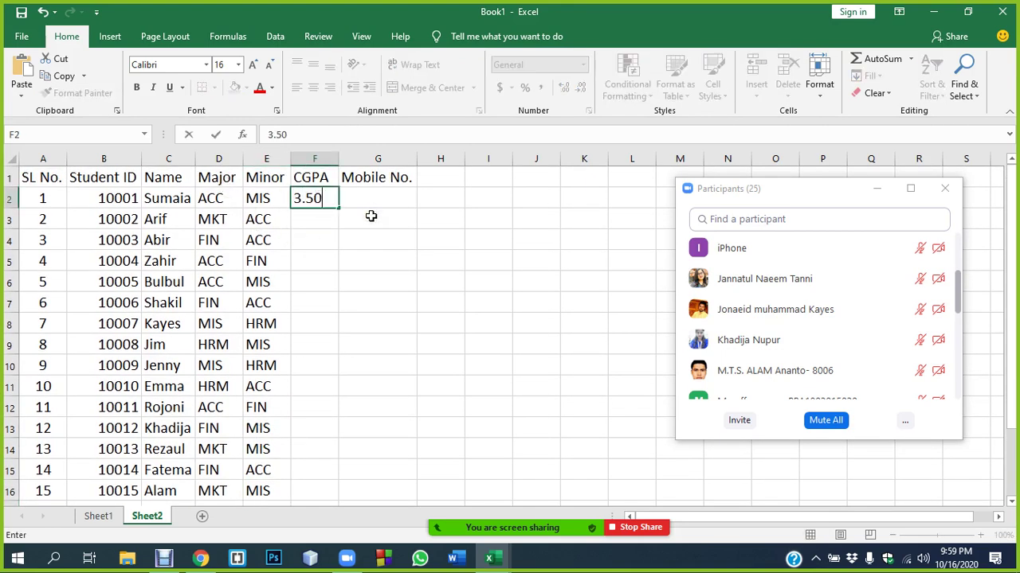
key(Return)
click(314, 197)
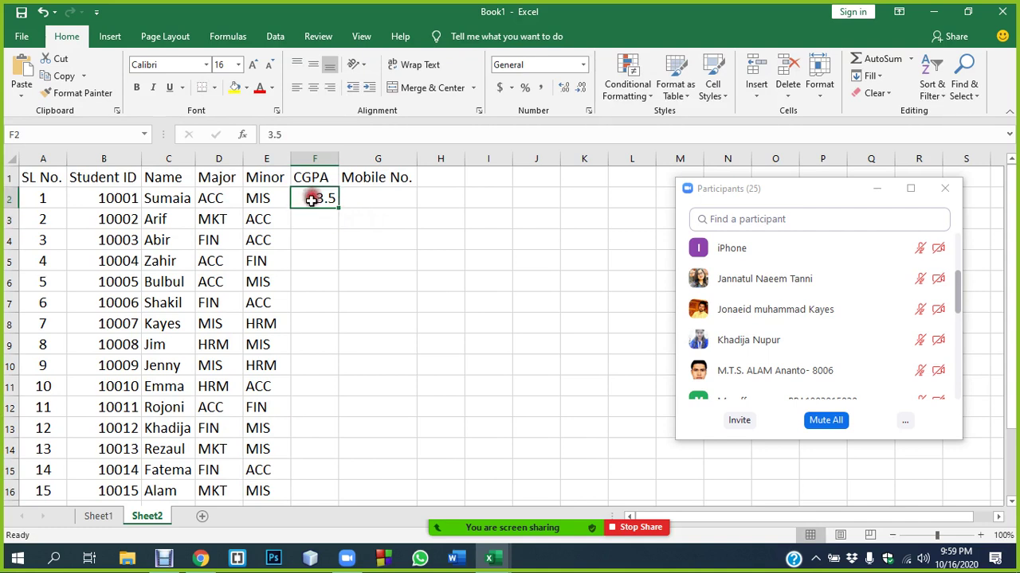
click(583, 87)
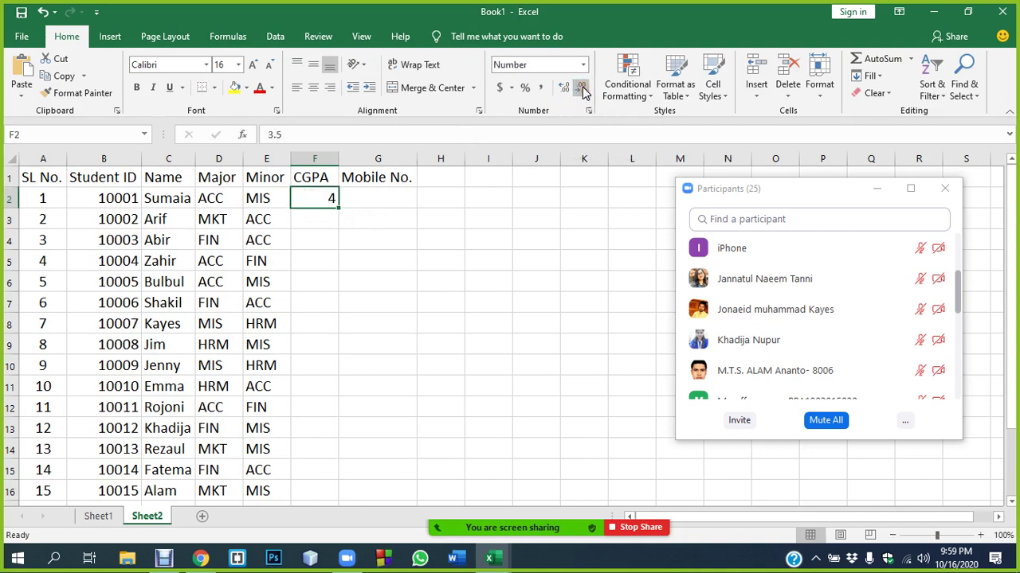
click(562, 89)
click(563, 89)
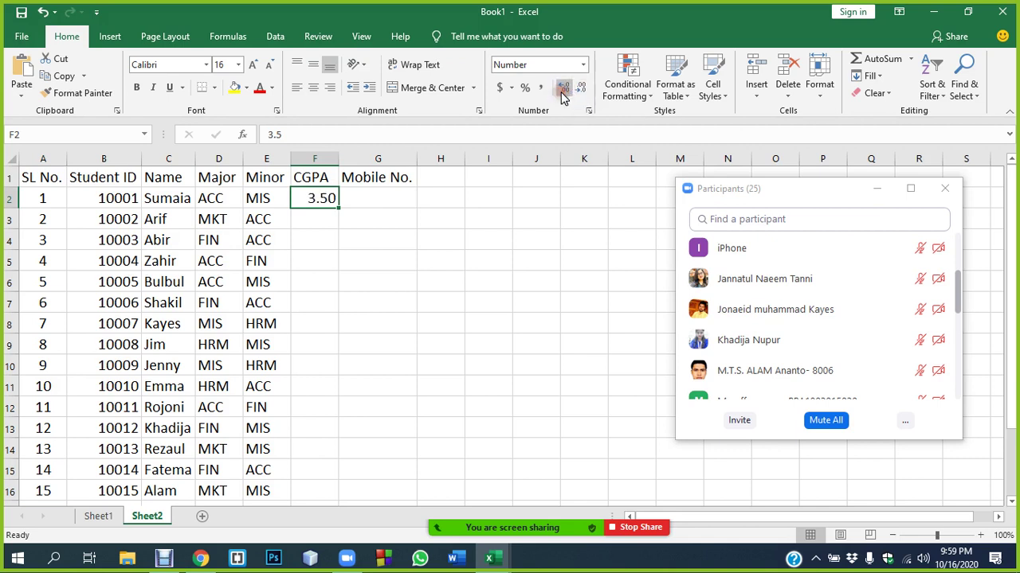
click(563, 89)
Step: Enter CGPAs 3.75, 3.33 and 3.2 in F3:F5
click(322, 224)
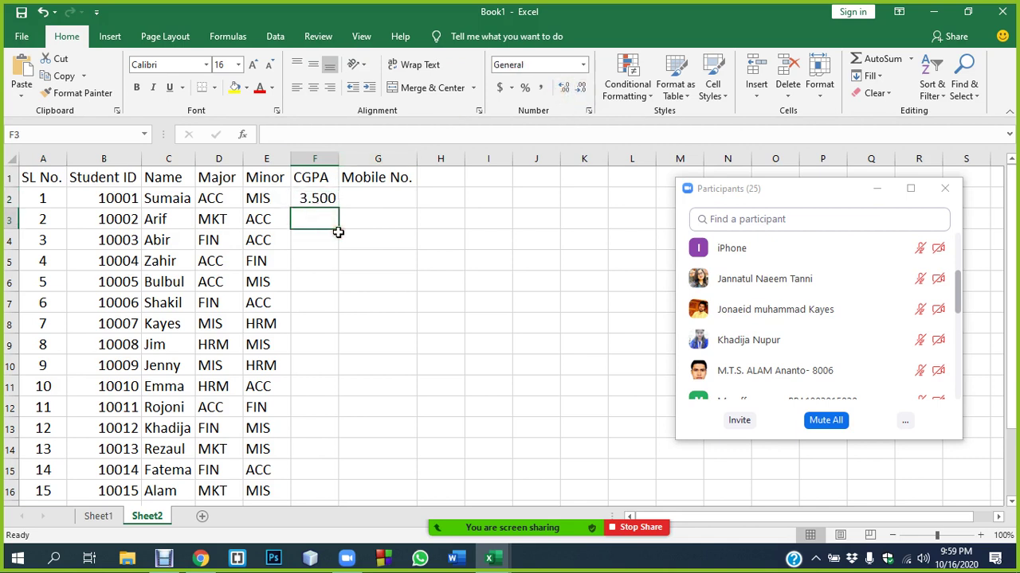
text(3.75\)
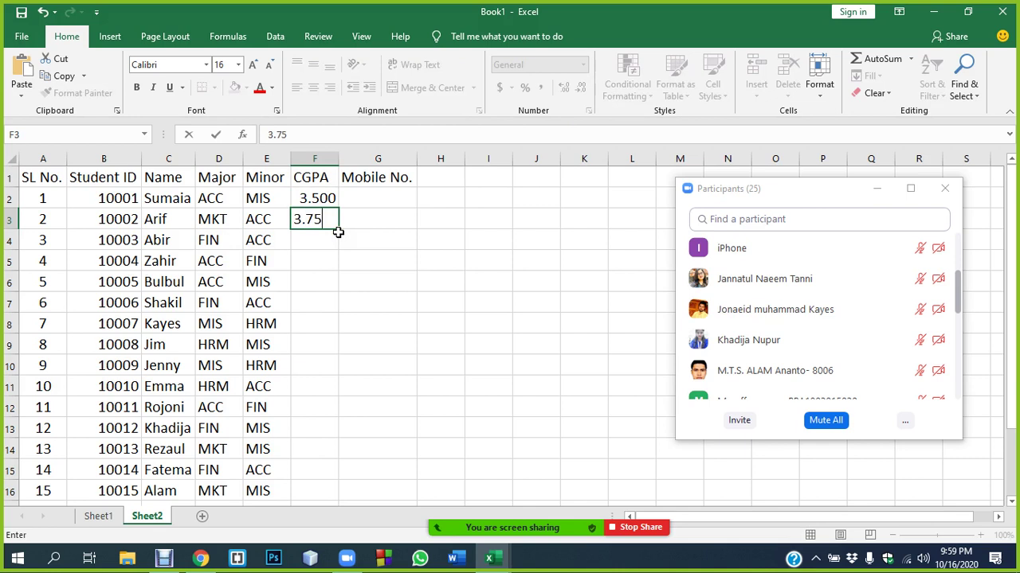
key(Return)
key(Up)
text(3)
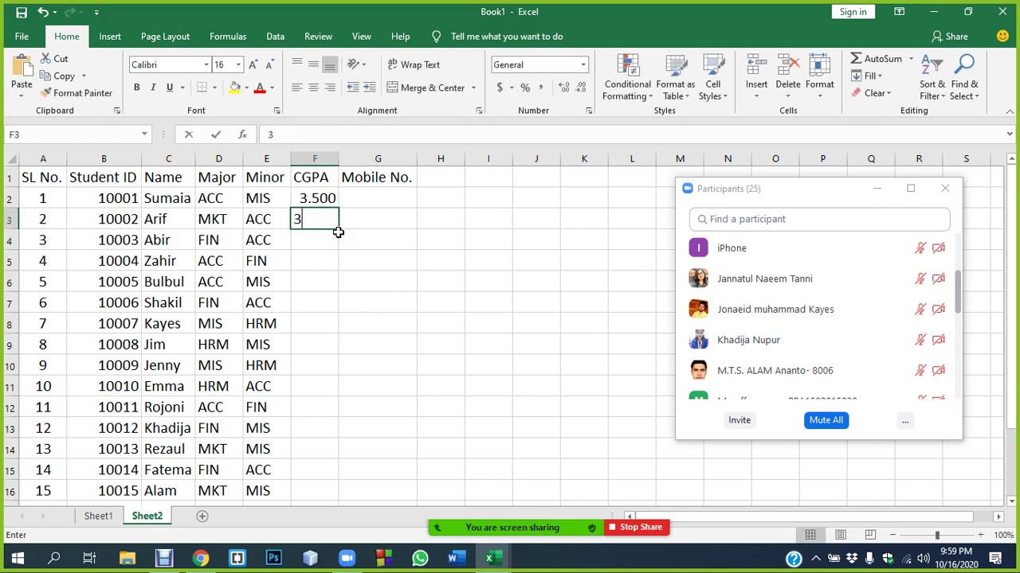
text(.75)
key(Return)
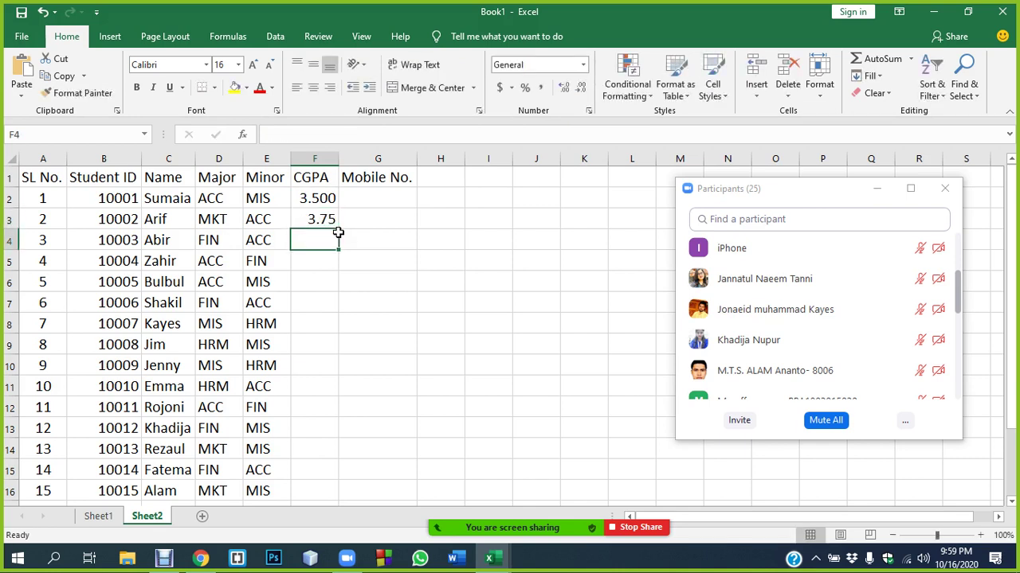
text(3.33)
key(Return)
text(3.2)
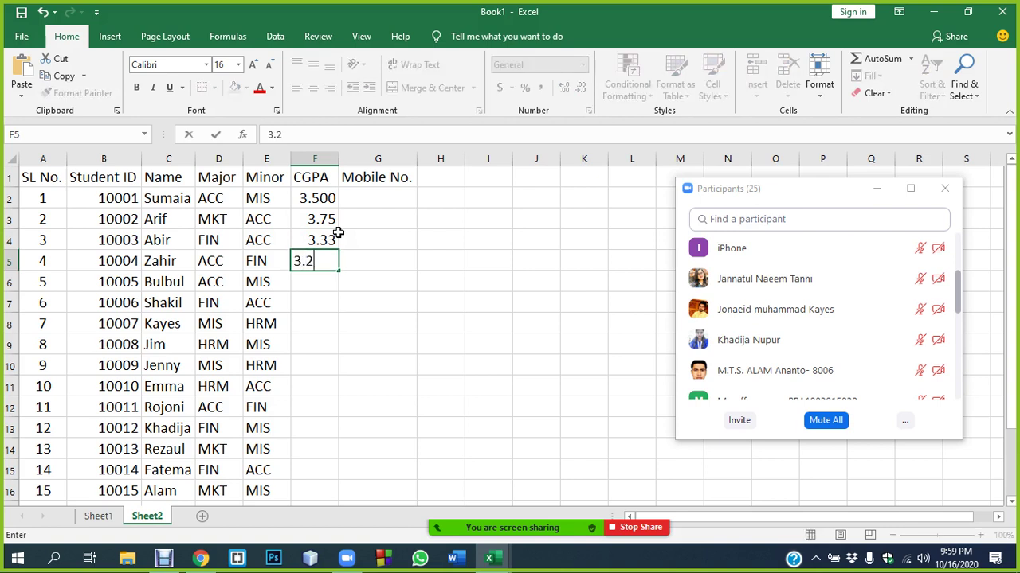
key(Return)
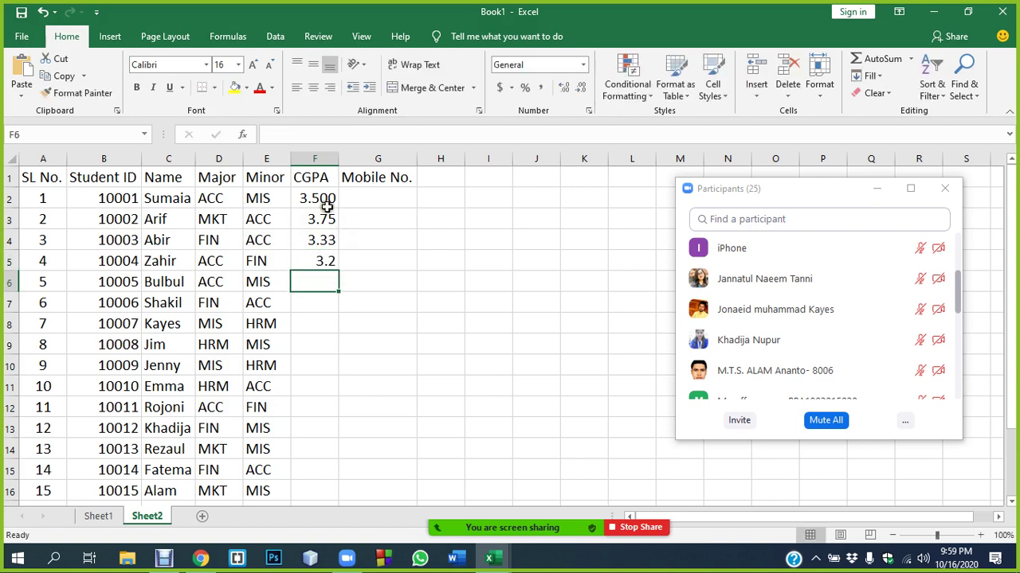
Step: Format the CGPA range F2:F16 to four decimal places
drag(326, 199, 314, 487)
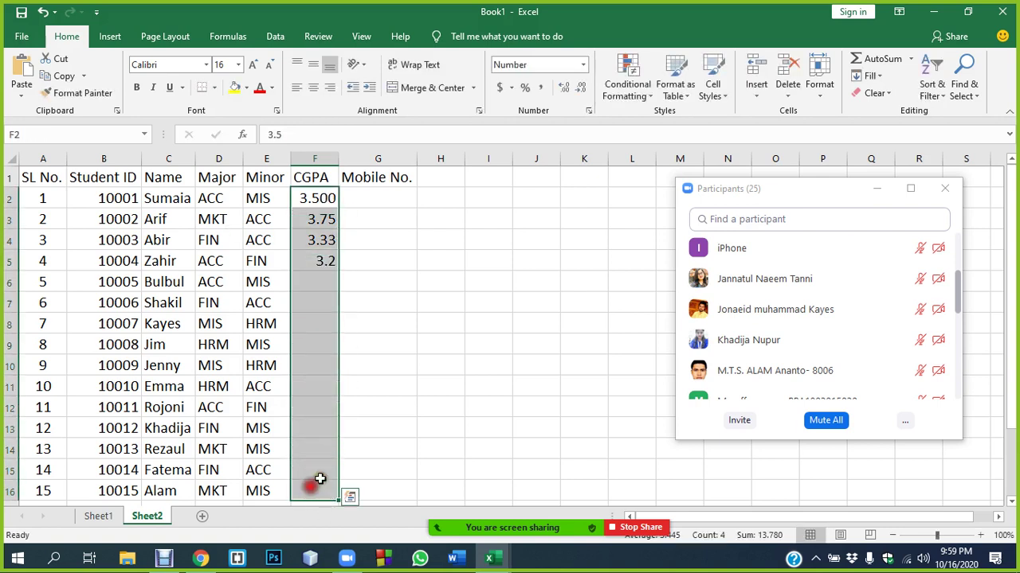
click(563, 89)
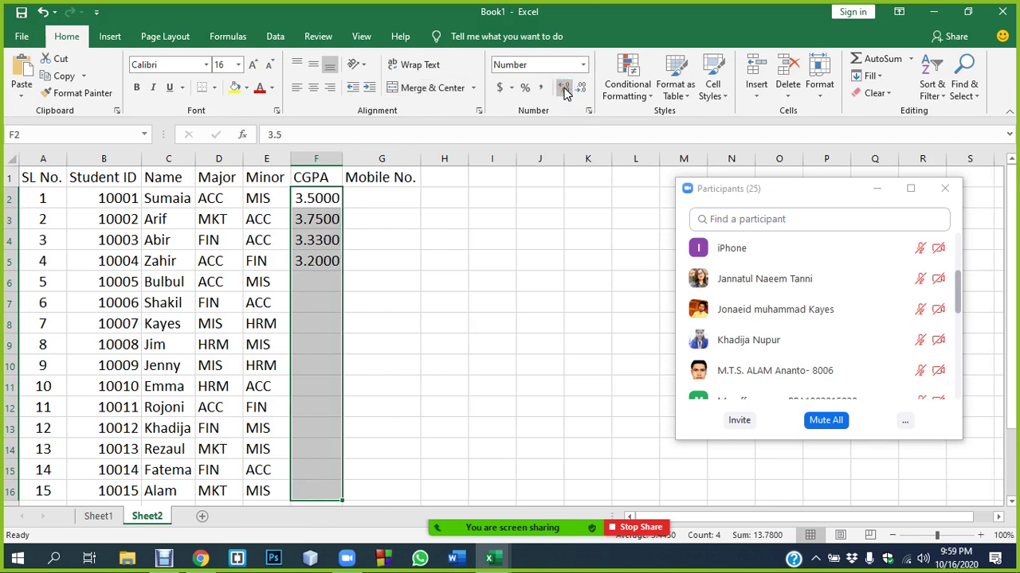
click(319, 285)
Step: Enter CGPAs 3.963, 3.888, 3.78, 3.65, 3.55 and 3.2 in F6:F11
text(3.9)
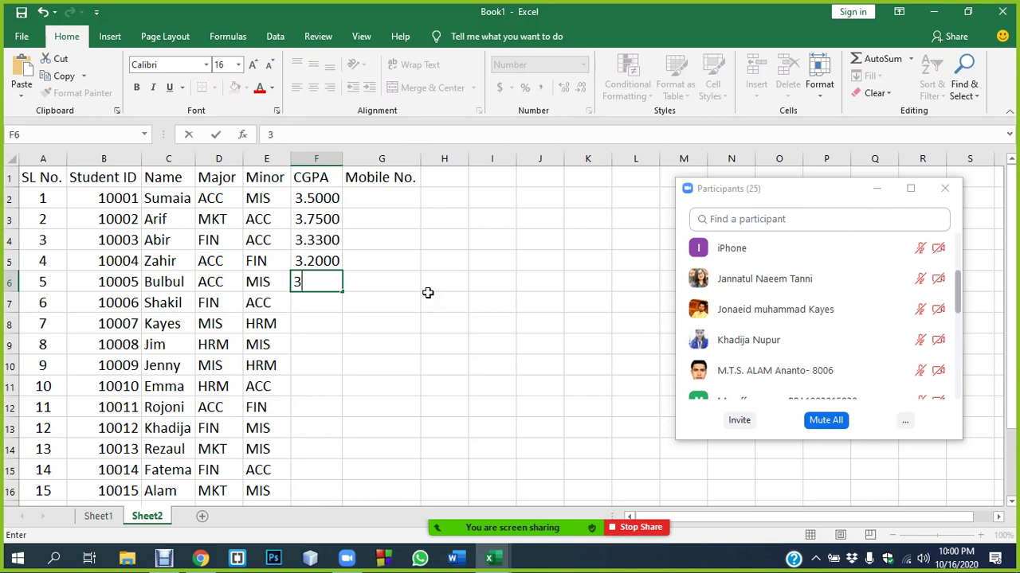
text(63)
key(Return)
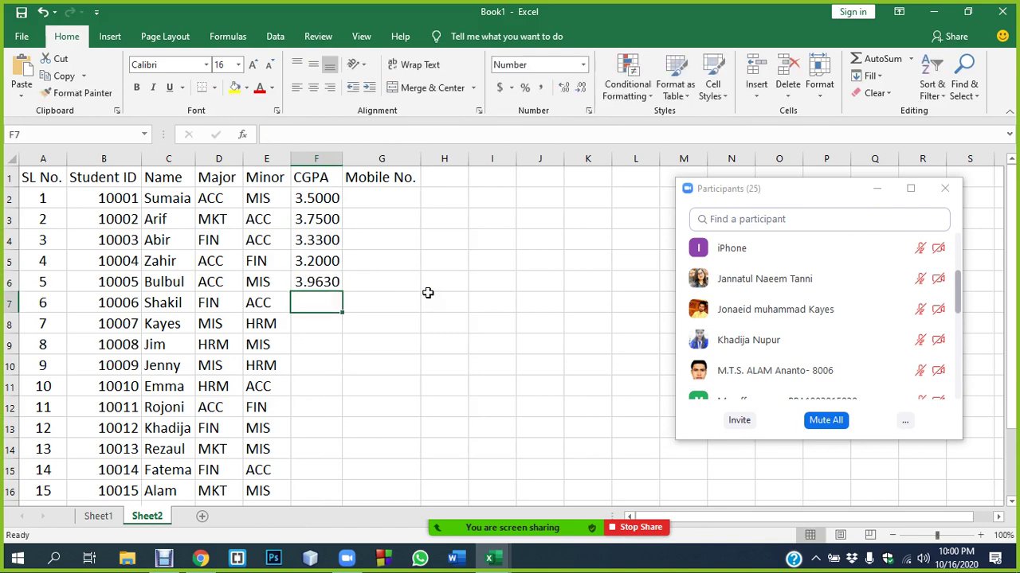
text(3.88)
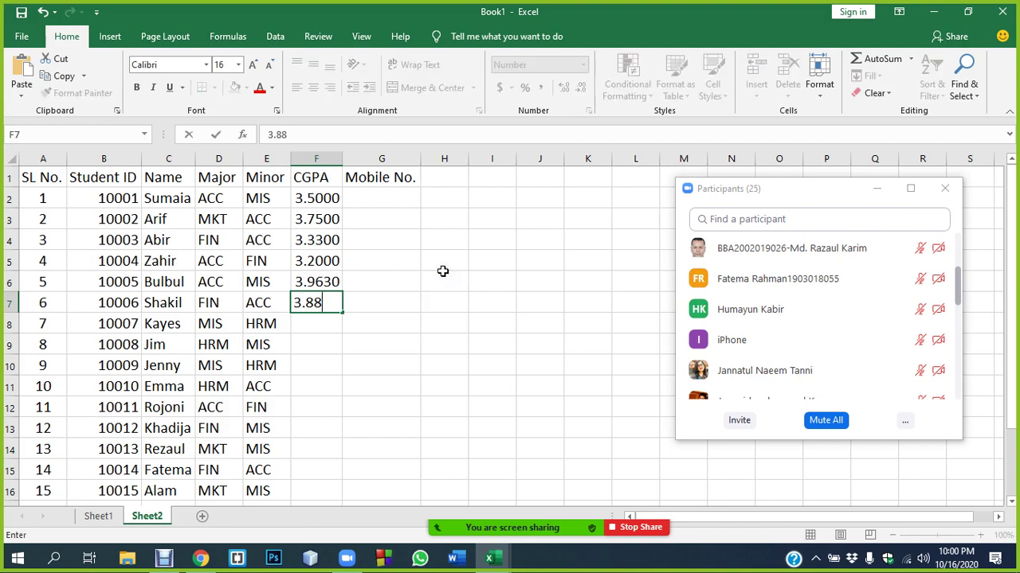
text(8)
key(Return)
text(3.7)
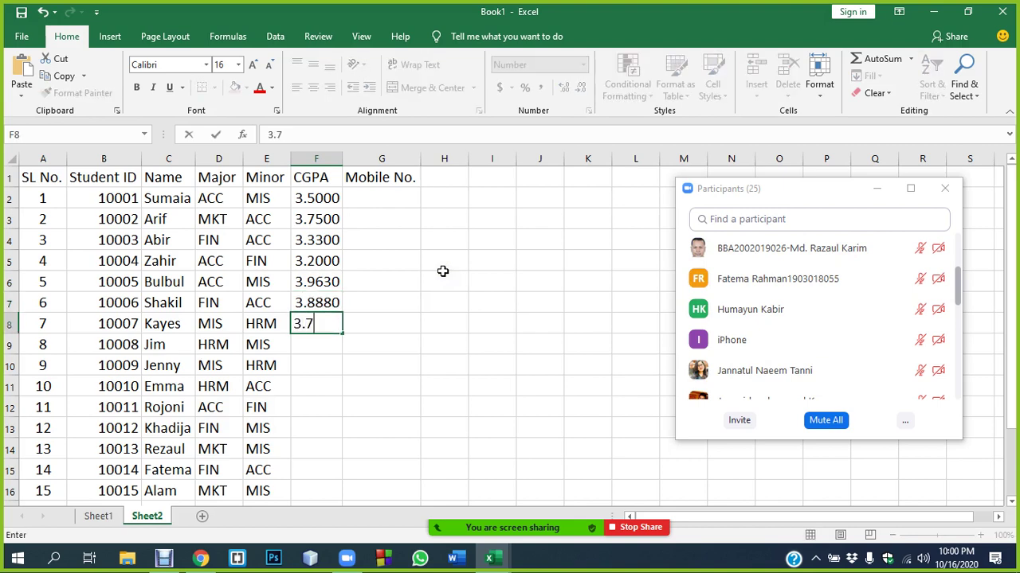
key(Return)
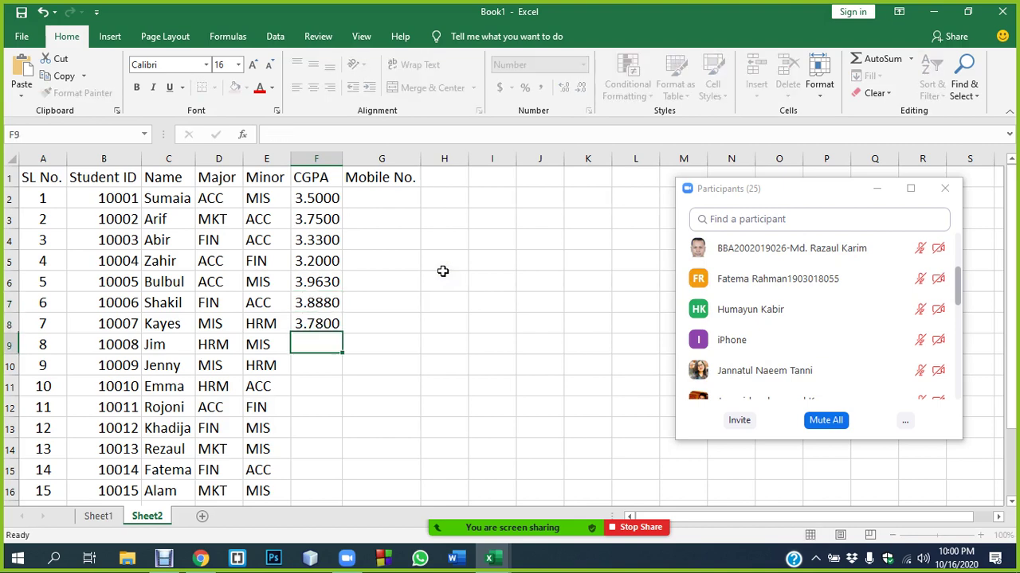
text(3.65)
key(Return)
text(3)
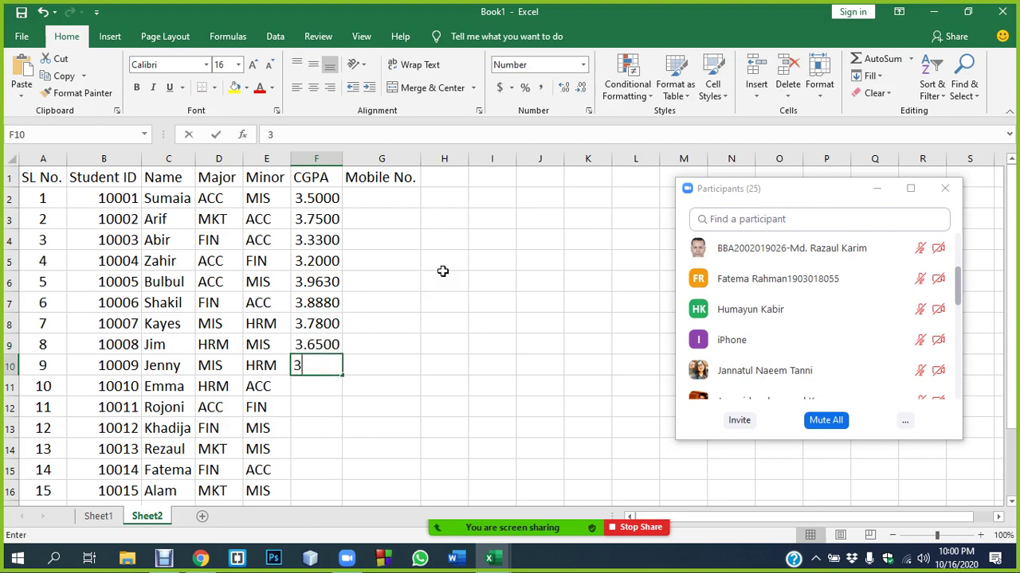
text(.55)
key(Return)
text(3.)
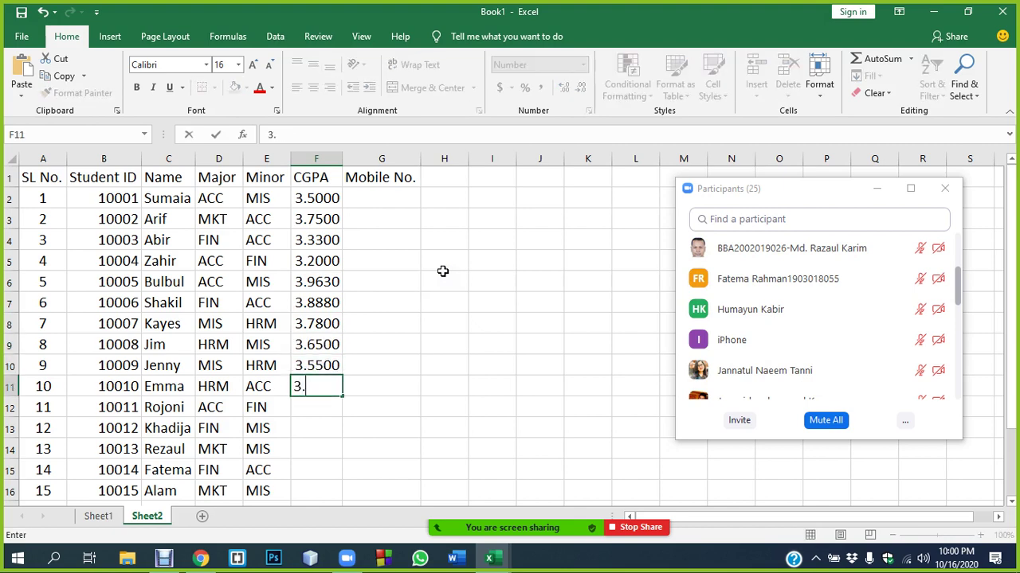
text(2000)
key(Return)
Step: Enter CGPAs 2.9, 2.45, 3.45, 2.96 and 3.12 in F12:F16
text(2.9)
key(Return)
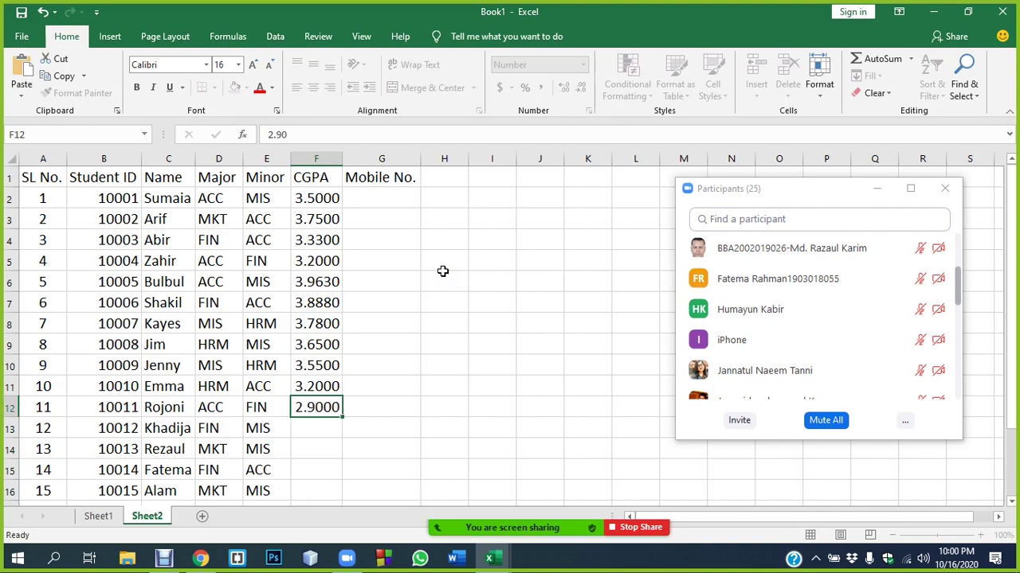
text(2.45)
key(ctrl+Return)
key(Return)
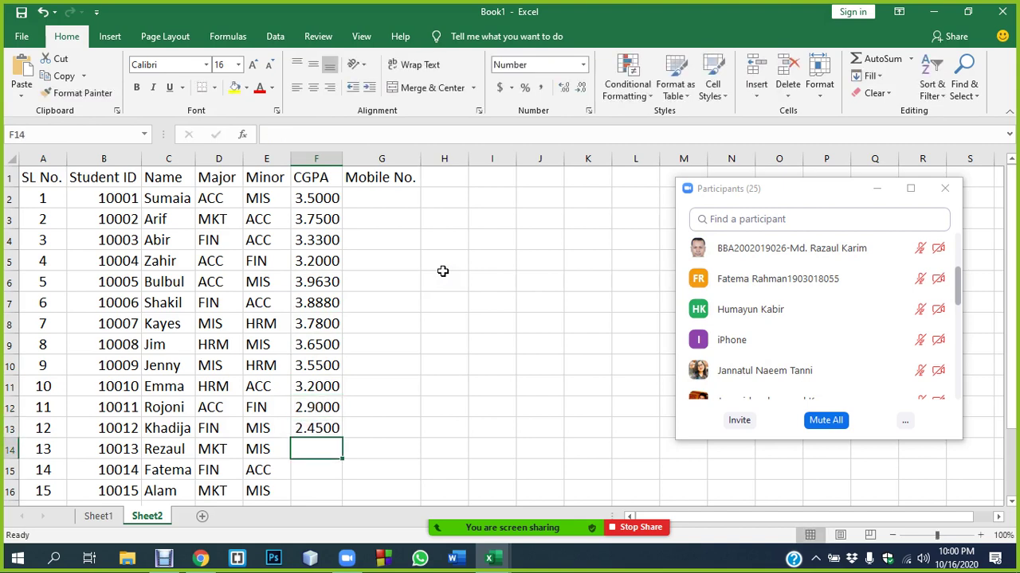
text(3.45)
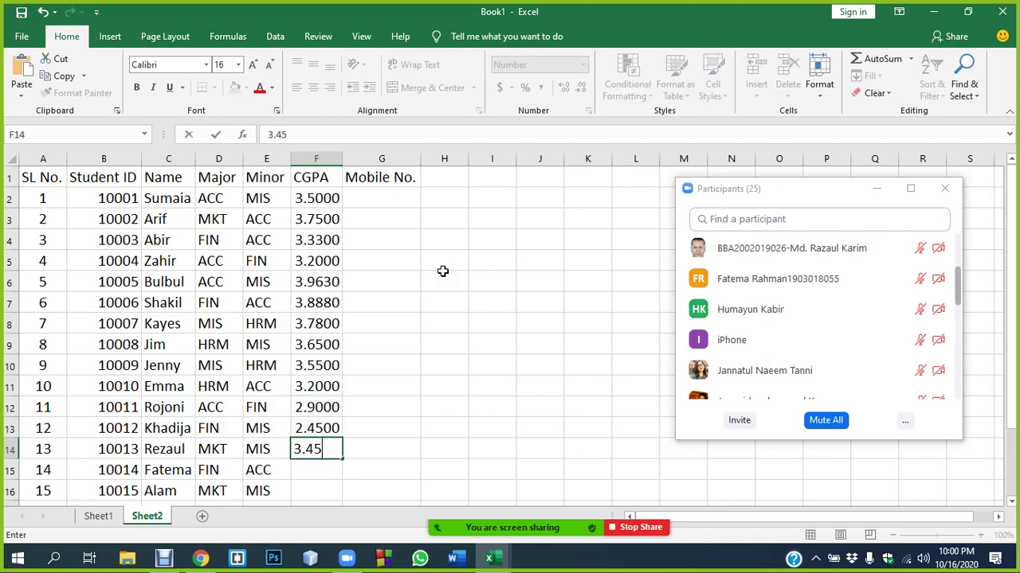
key(Return)
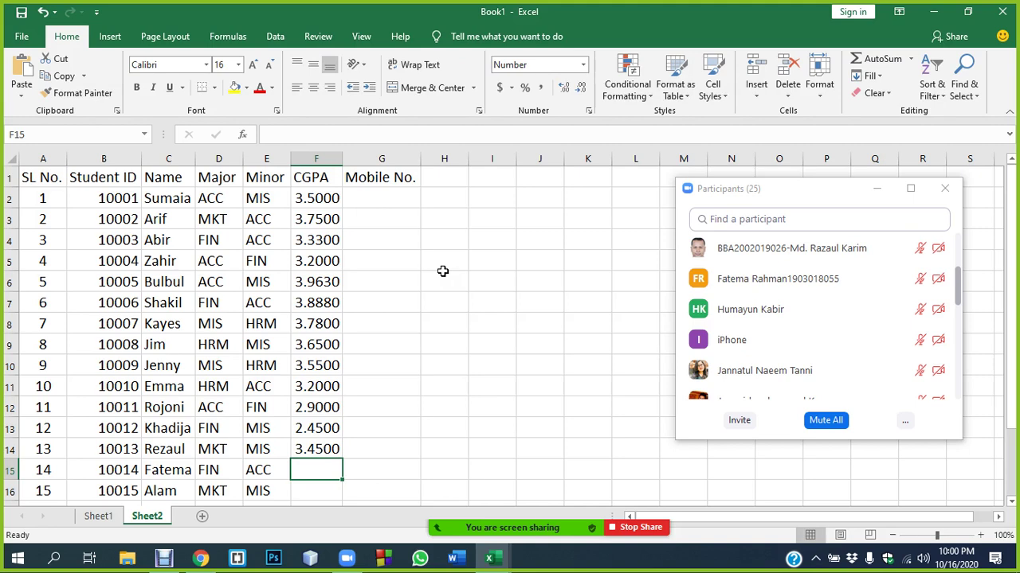
text(2.96)
key(Return)
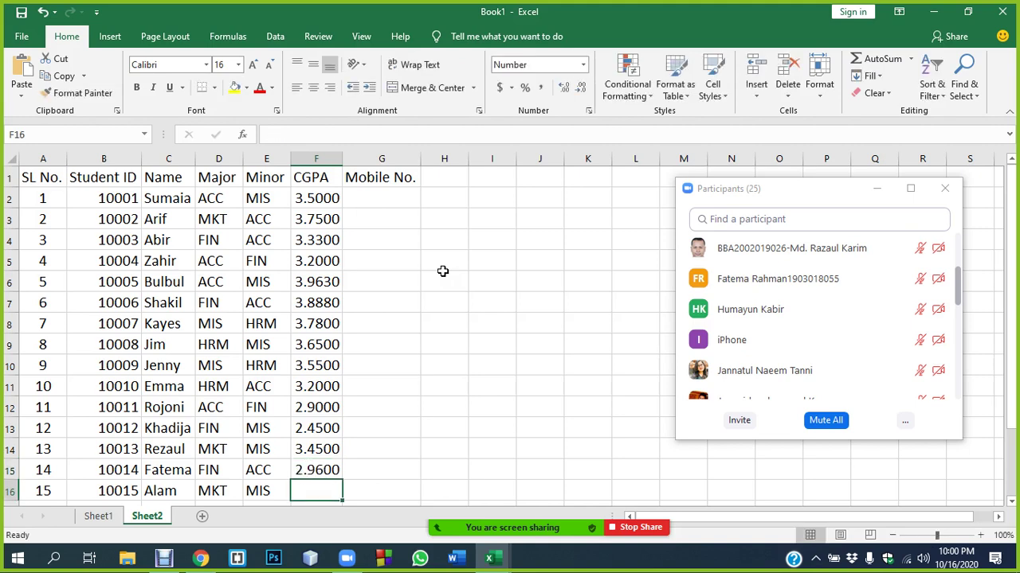
text(3.)
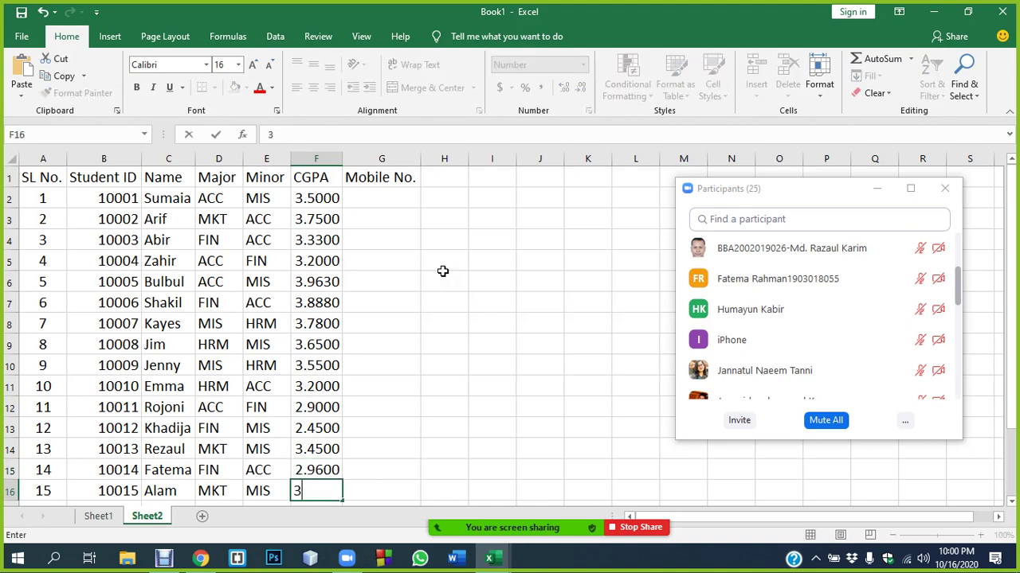
text(12)
key(Return)
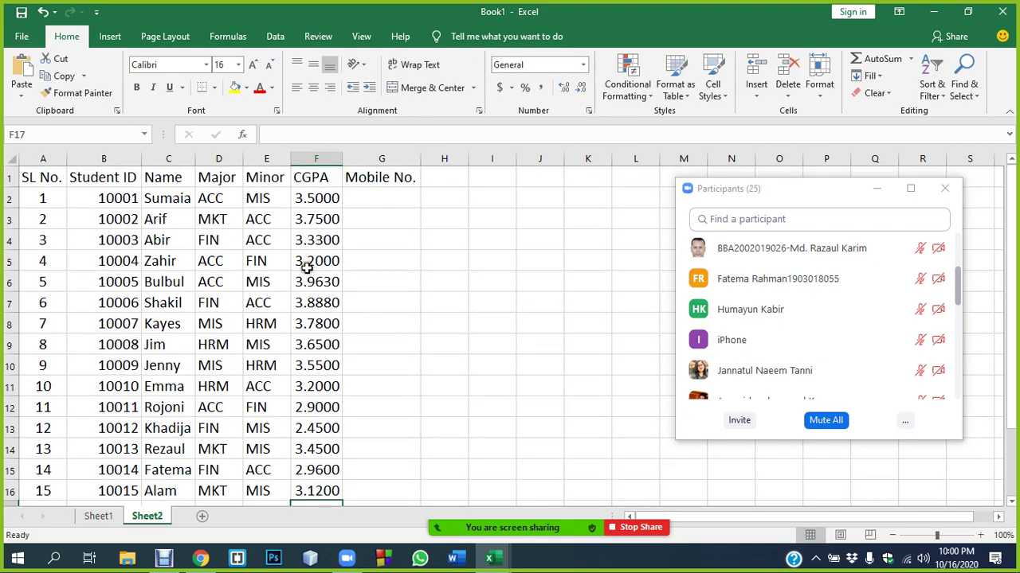
Step: Change the CGPAs to 2.5 in F6, 2.78 in F9 and 4.0 in F3
click(311, 282)
text(2.5)
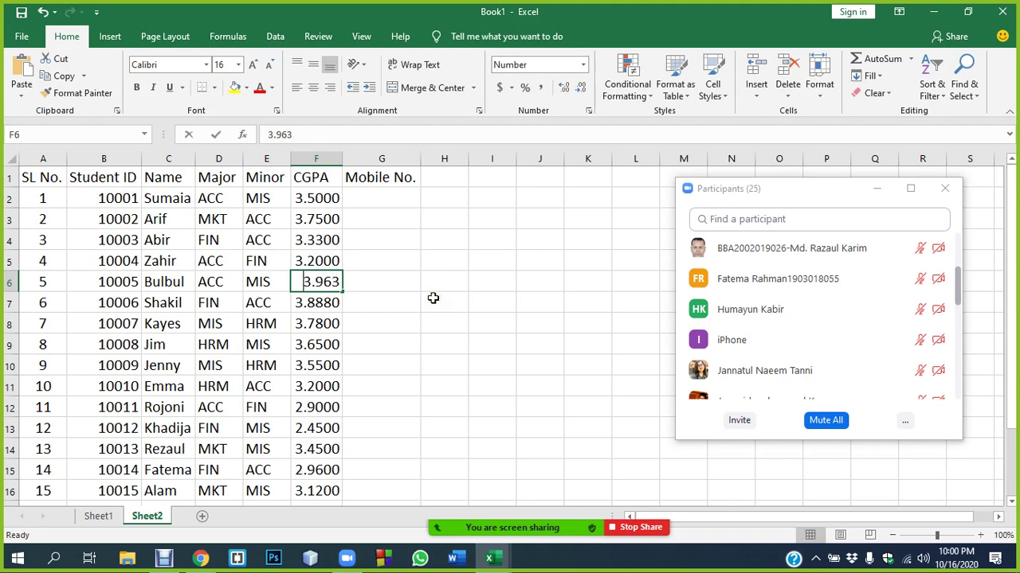
click(476, 343)
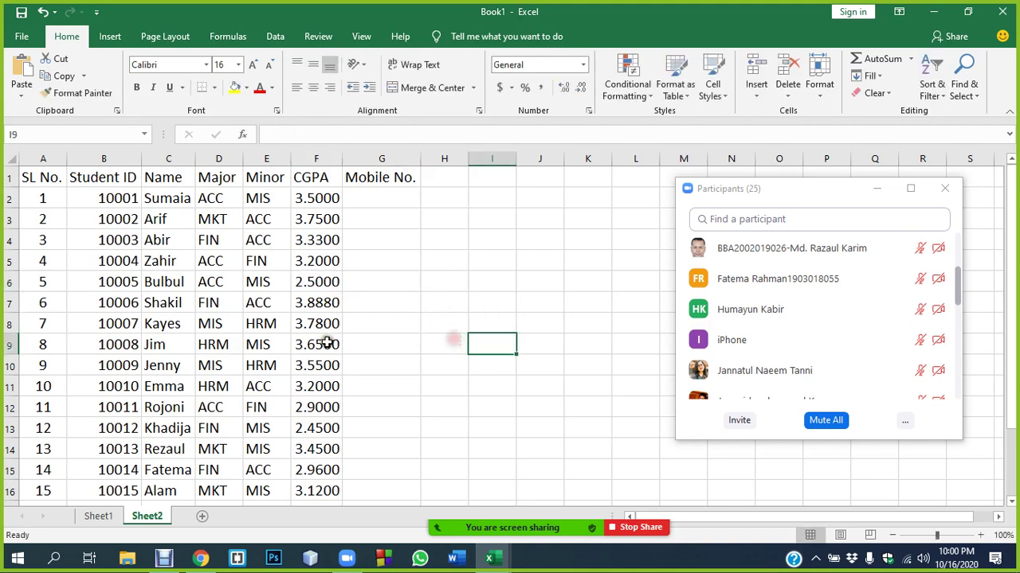
click(326, 343)
text(2.78)
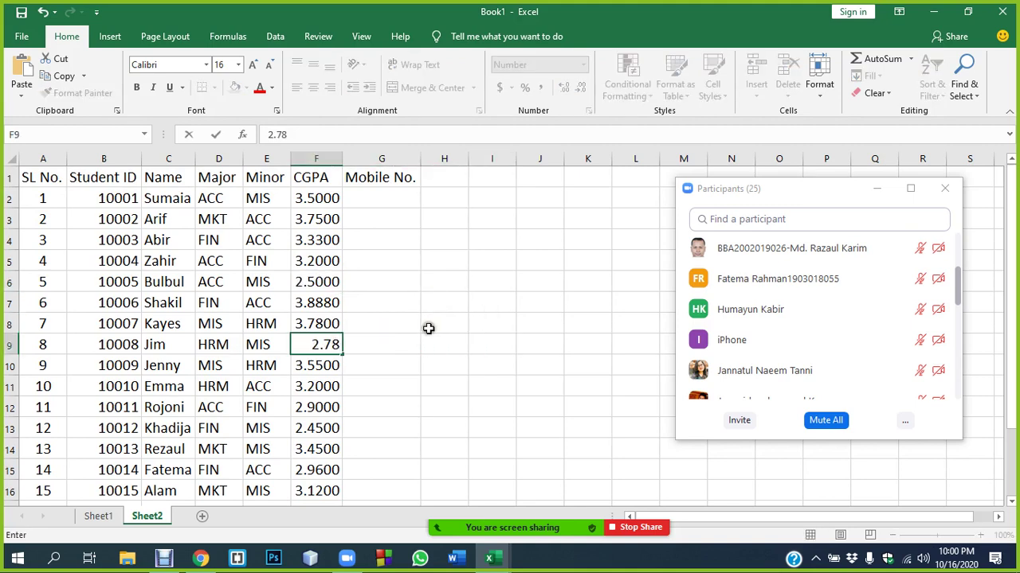
click(430, 326)
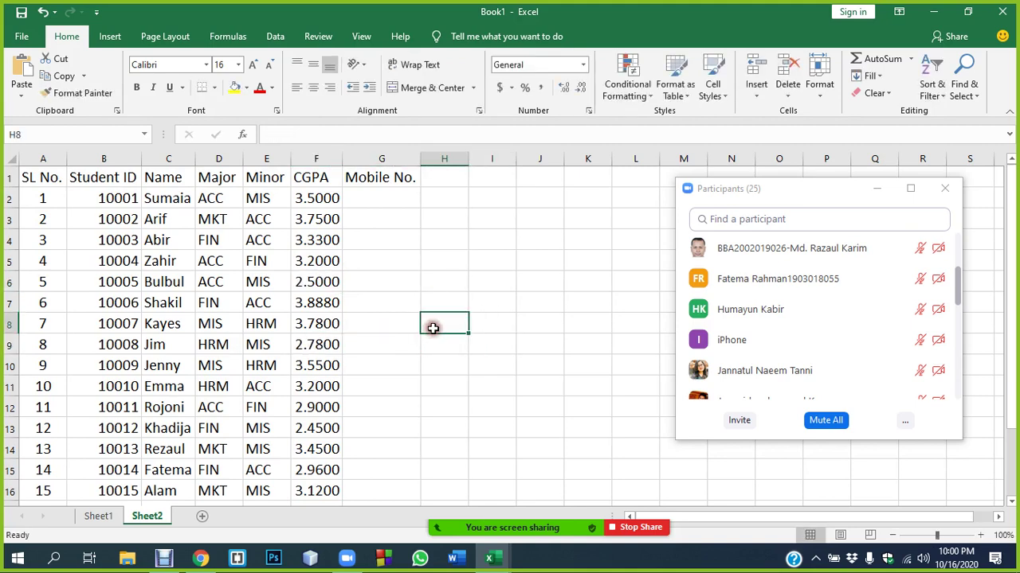
click(317, 220)
text(4.)
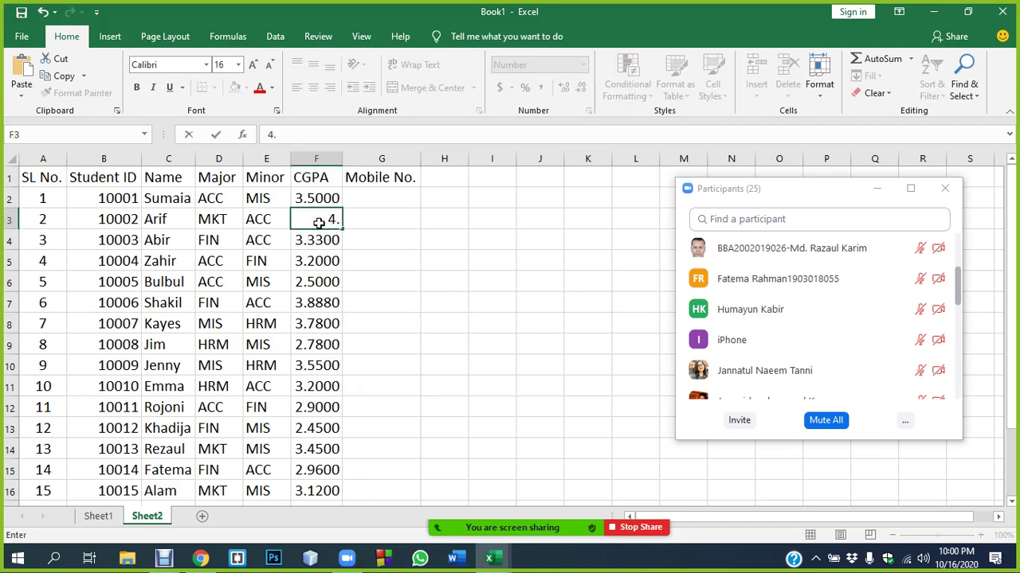
key(Return)
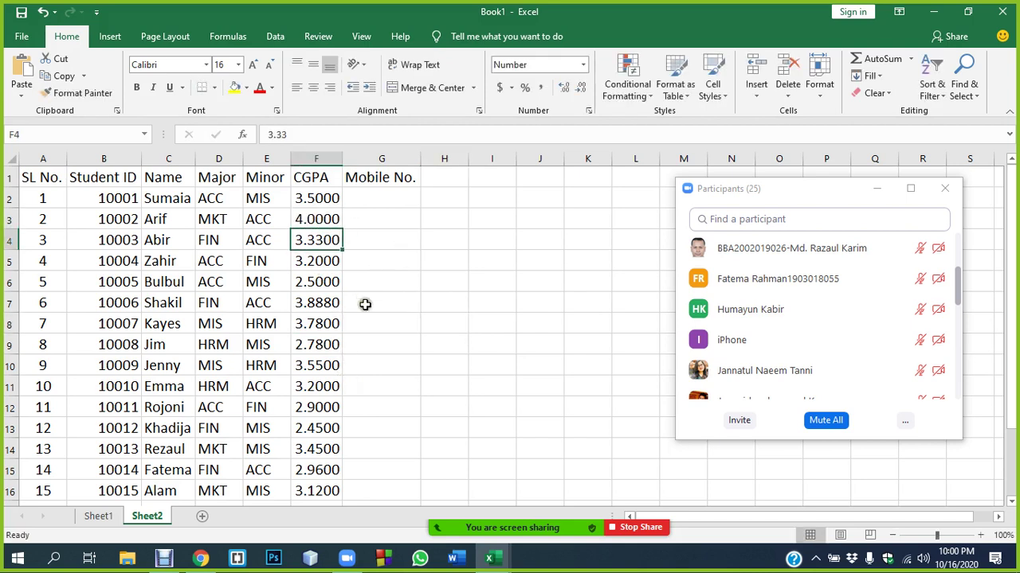
scroll(383, 334, down, 3)
scroll(384, 334, up, 3)
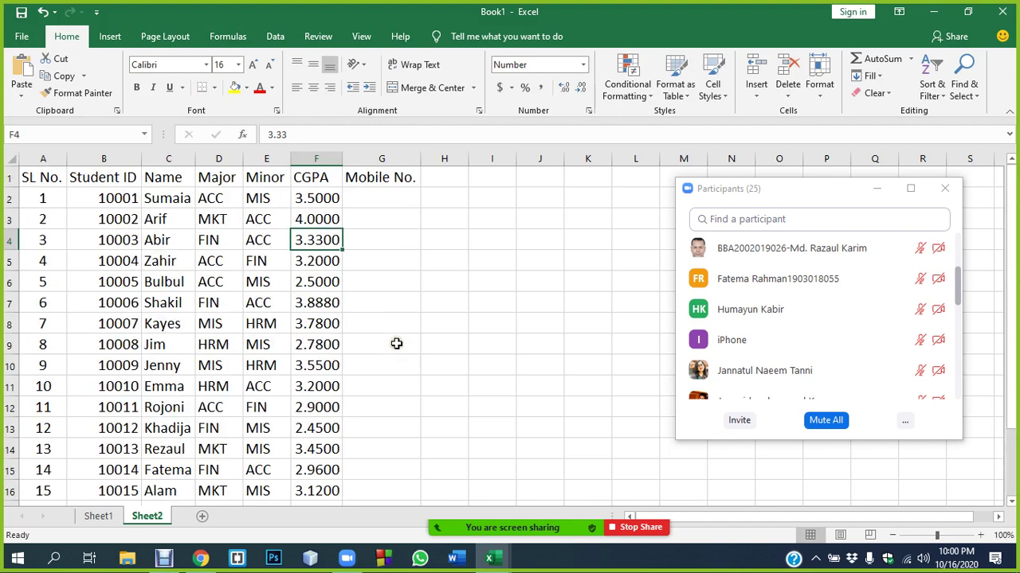
click(382, 199)
Step: Give Mobile No. cells G2:G16 a custom all-zeros number format so leading zeros stay
drag(387, 196, 403, 475)
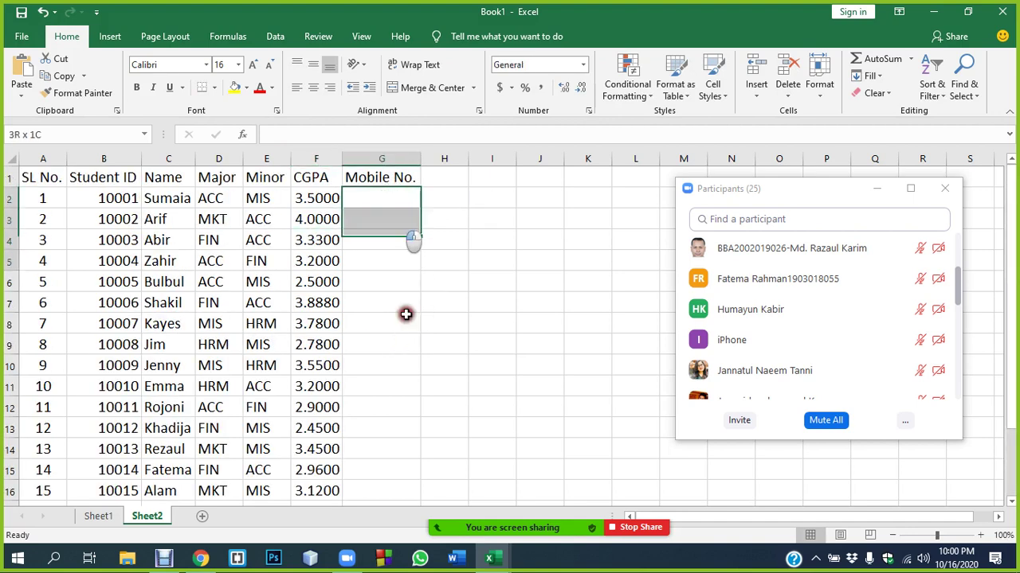
right_click(371, 251)
click(406, 475)
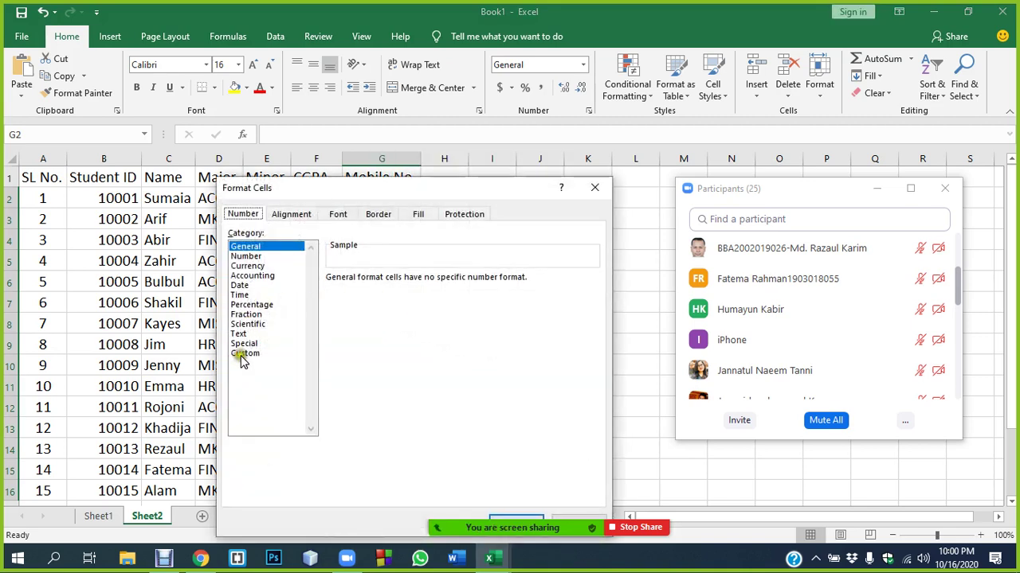
click(243, 352)
double_click(328, 292)
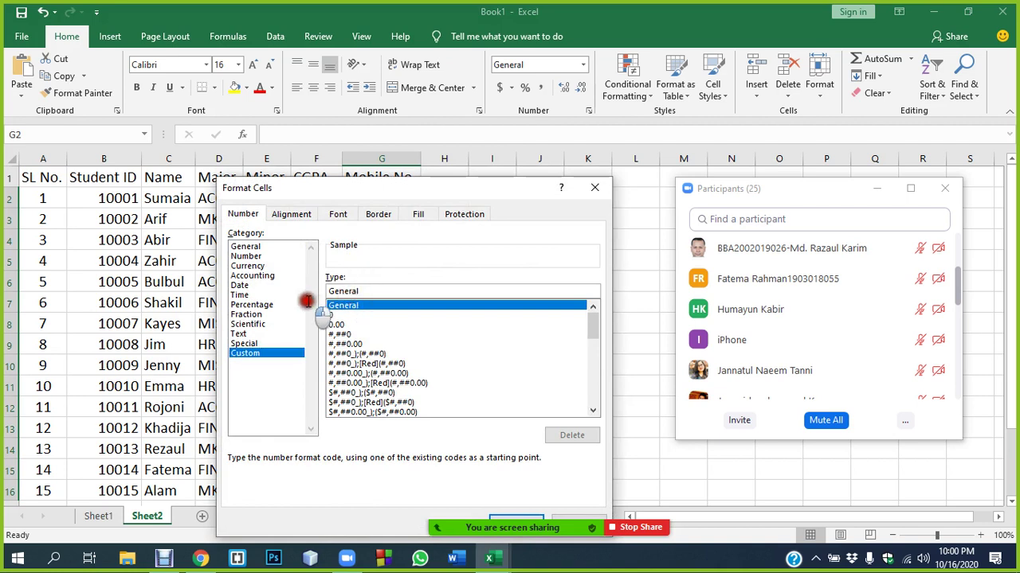
text(00000000000)
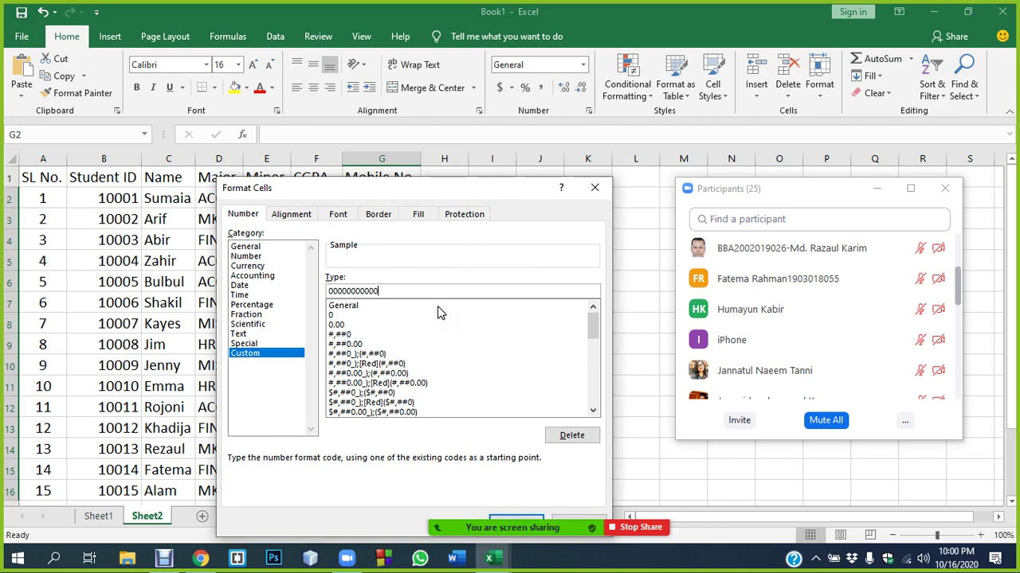
key(Return)
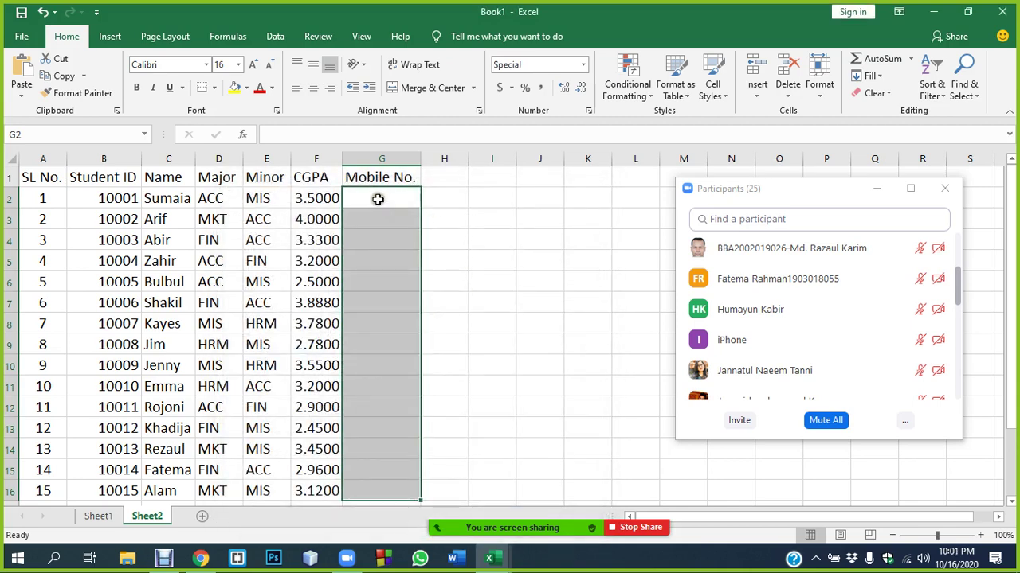
click(378, 199)
Step: Enter the first three students' zero-led, 11-digit mobile numbers in G2:G4
text(01)
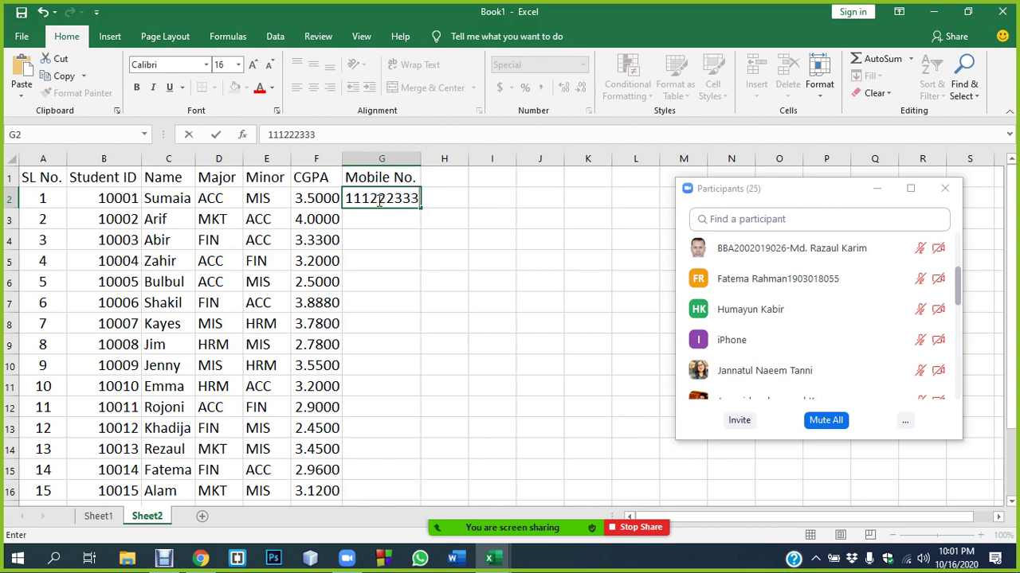
key(Return)
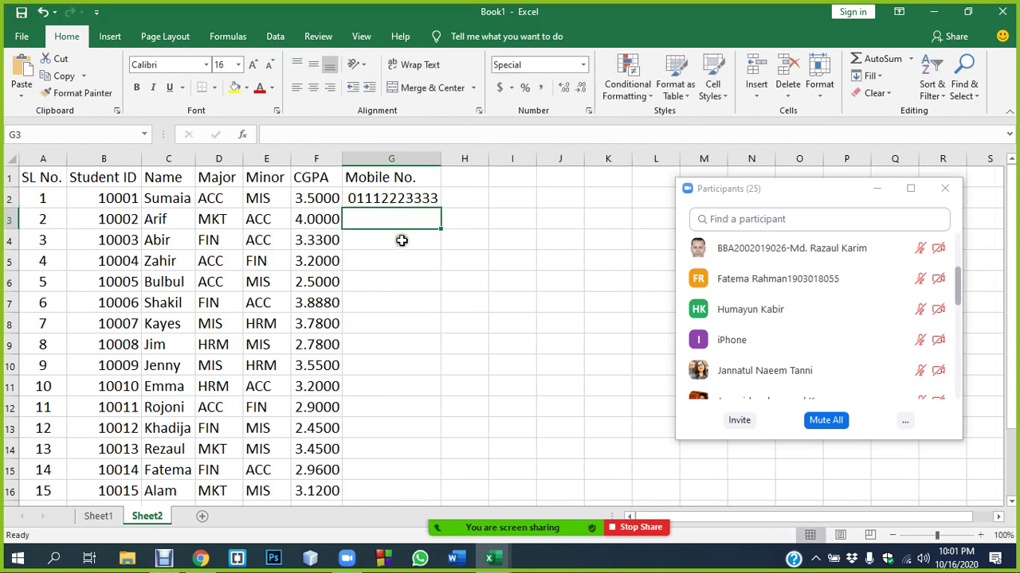
text(2222111133)
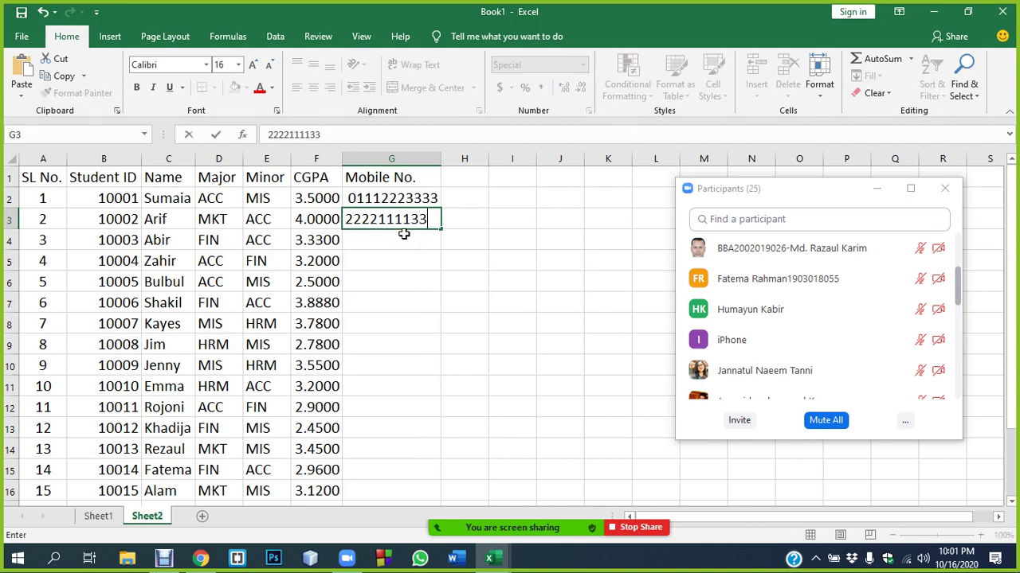
key(Return)
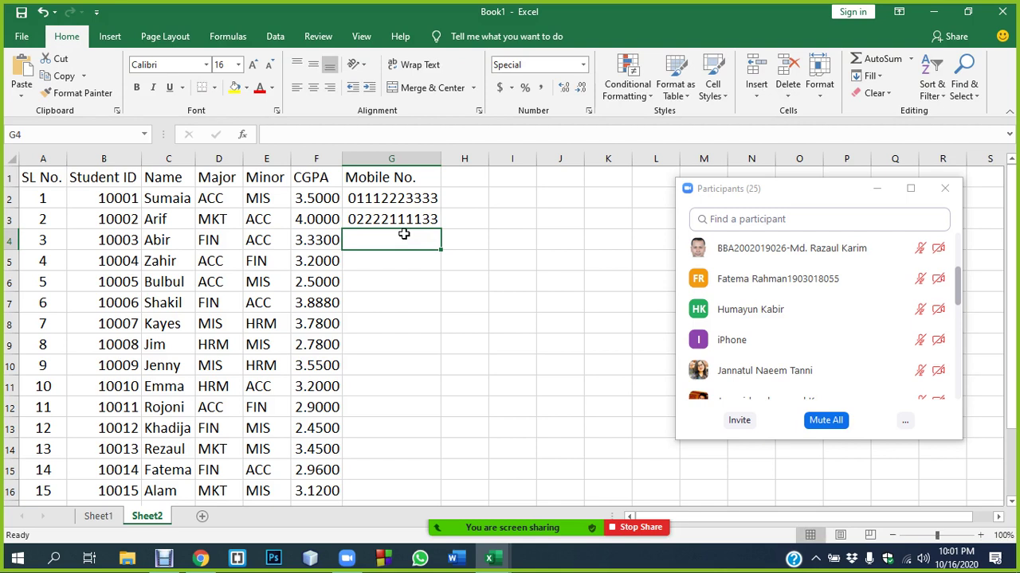
text(5555666622)
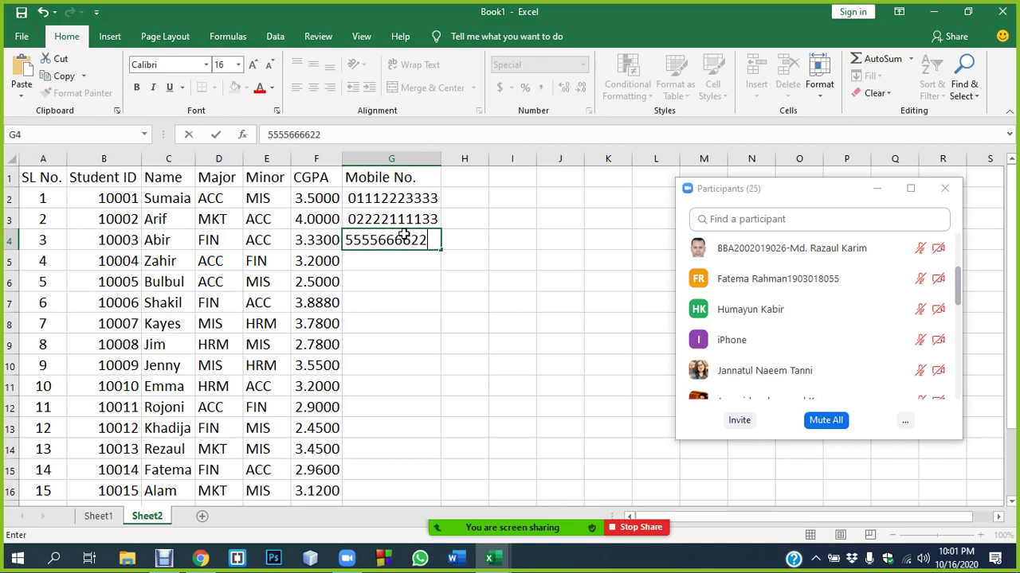
key(Return)
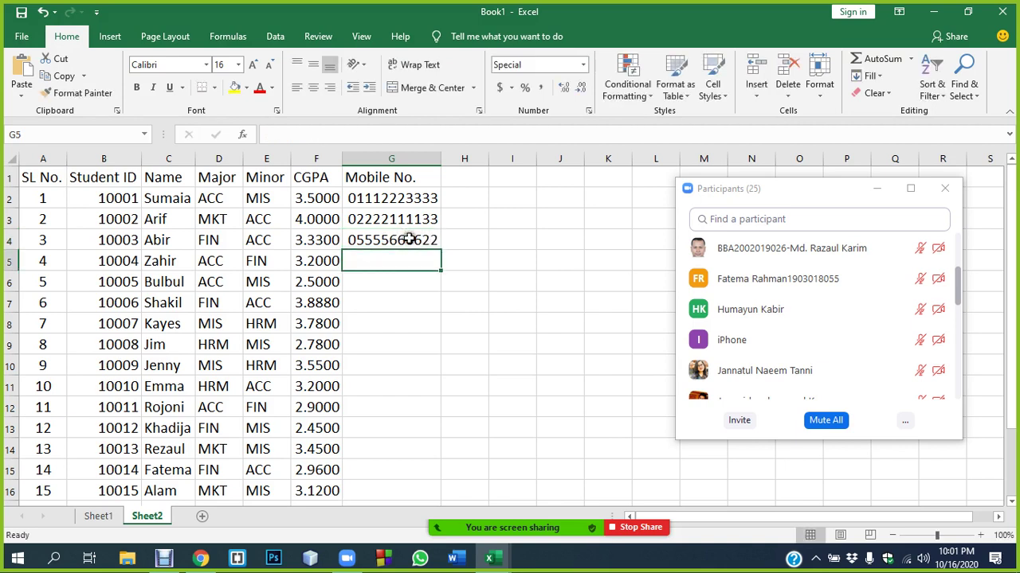
Step: Enter the fourth student's mobile number in G5 and correct it via the formula bar
click(409, 240)
click(413, 265)
text(9999999)
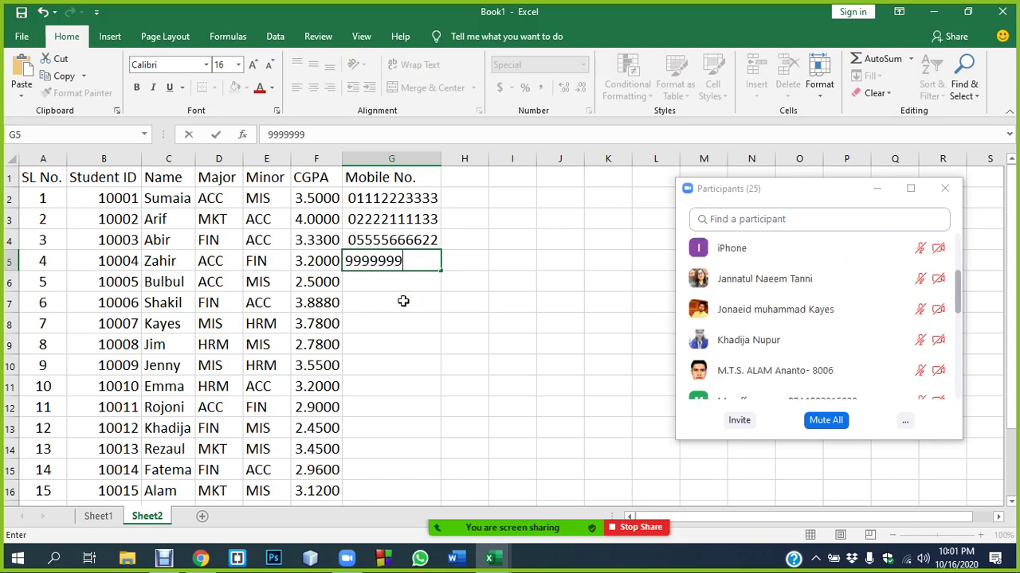
text(333)
key(Return)
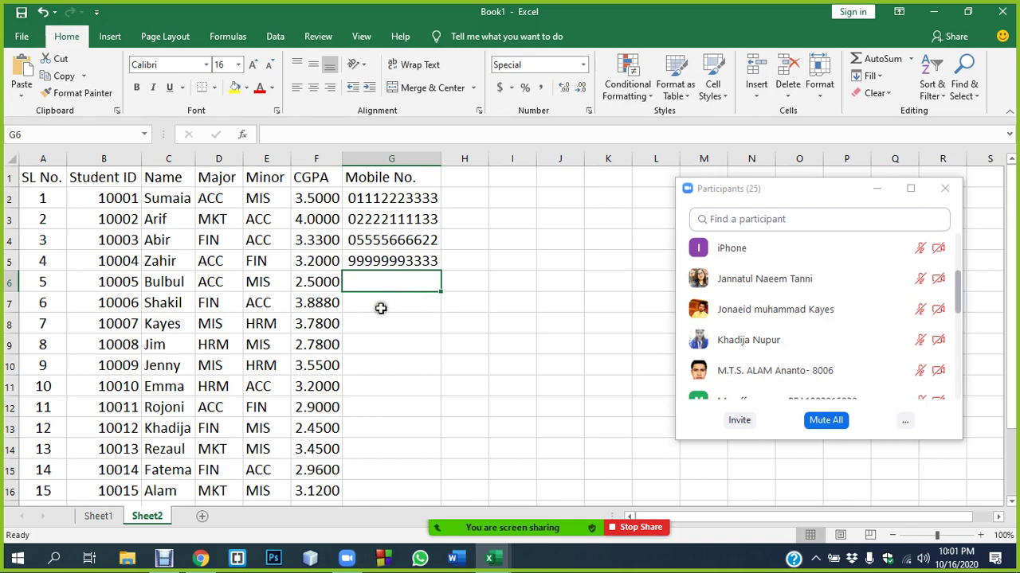
click(392, 260)
click(334, 134)
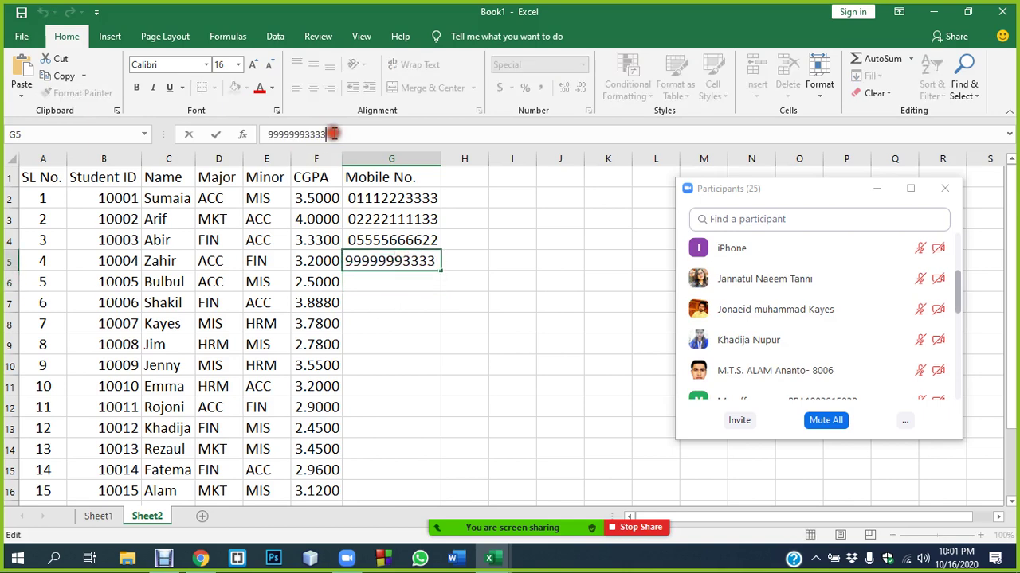
text(3)
key(Return)
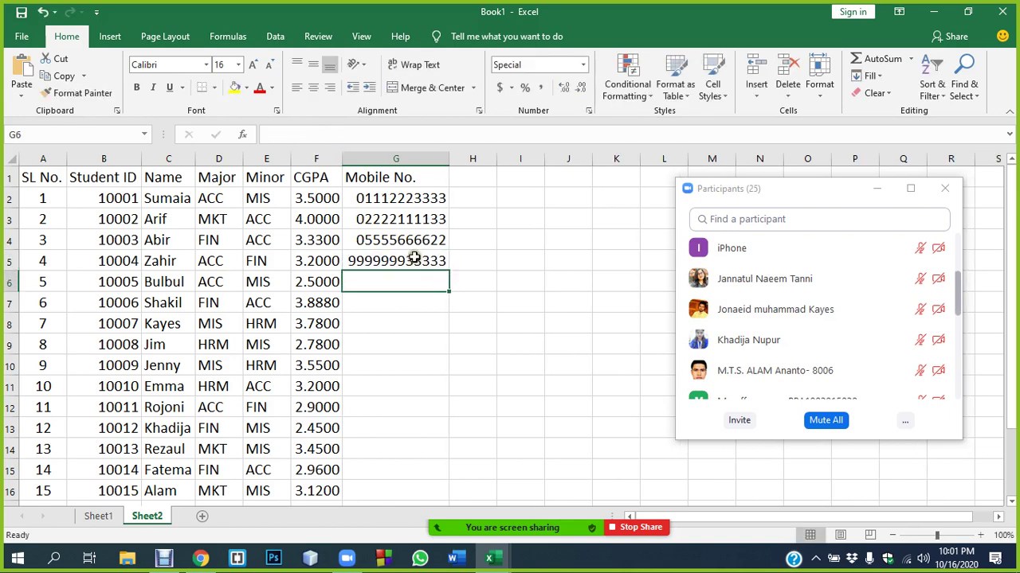
click(414, 260)
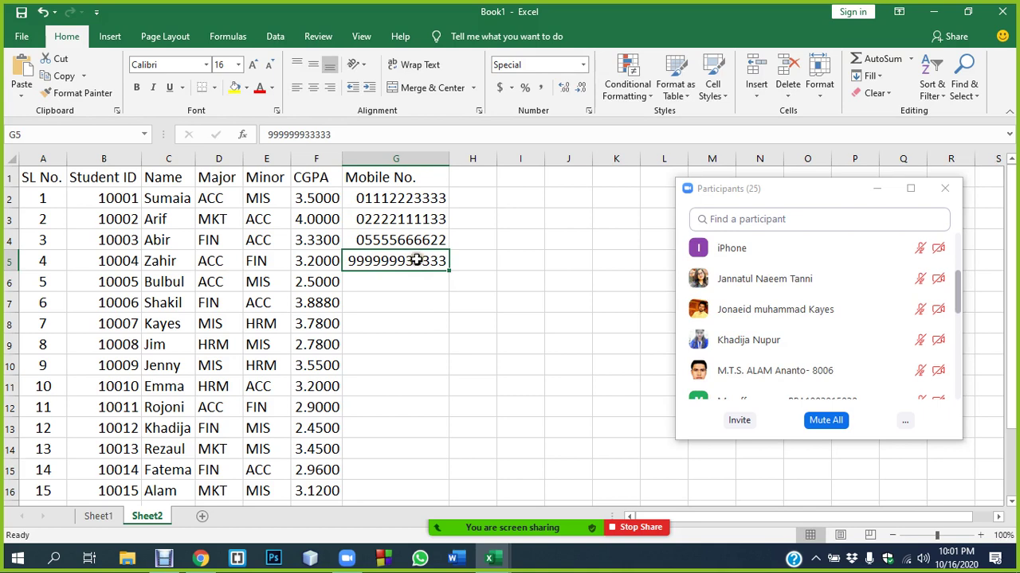
text(999988)
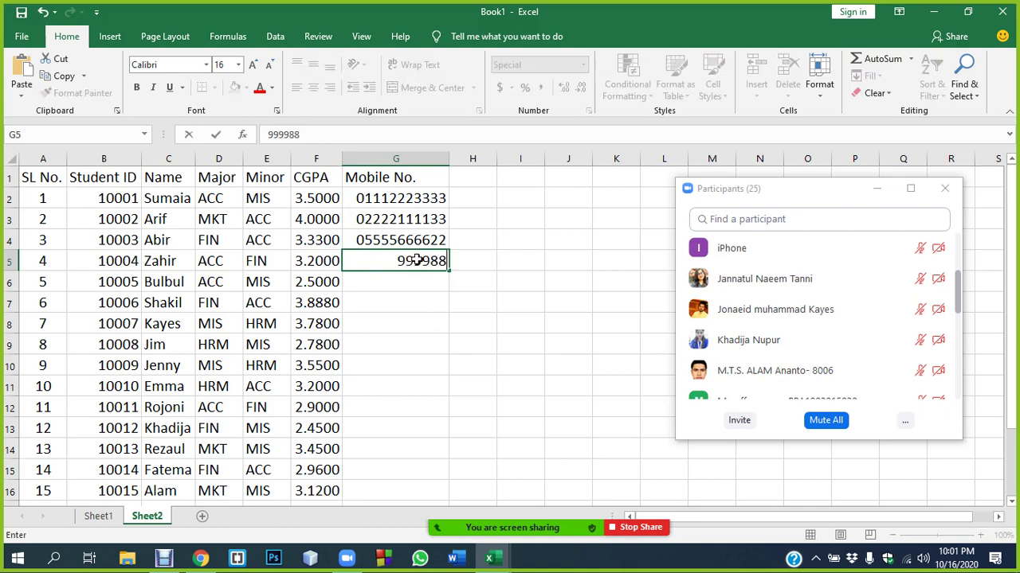
key(Return)
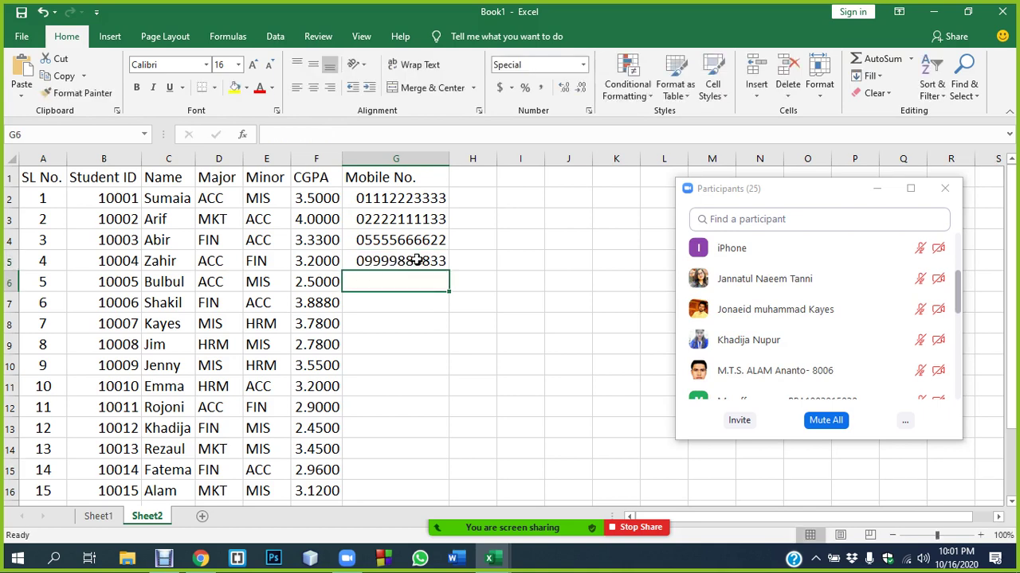
Step: Enter the mobile numbers for the fifth through eighth students in G6:G9
text(77777777)
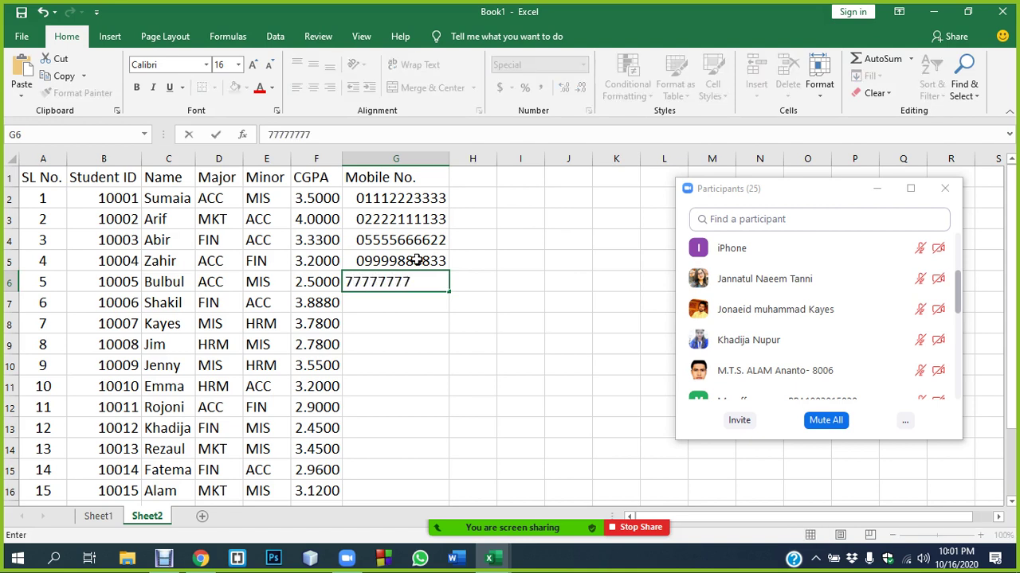
text(88)
key(Return)
text(11111)
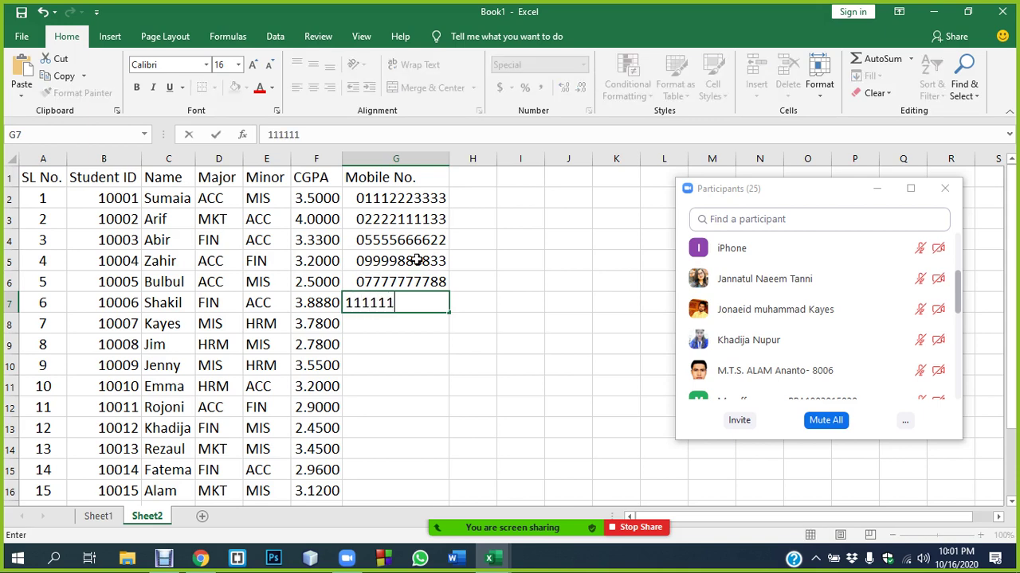
text(111)
key(Return)
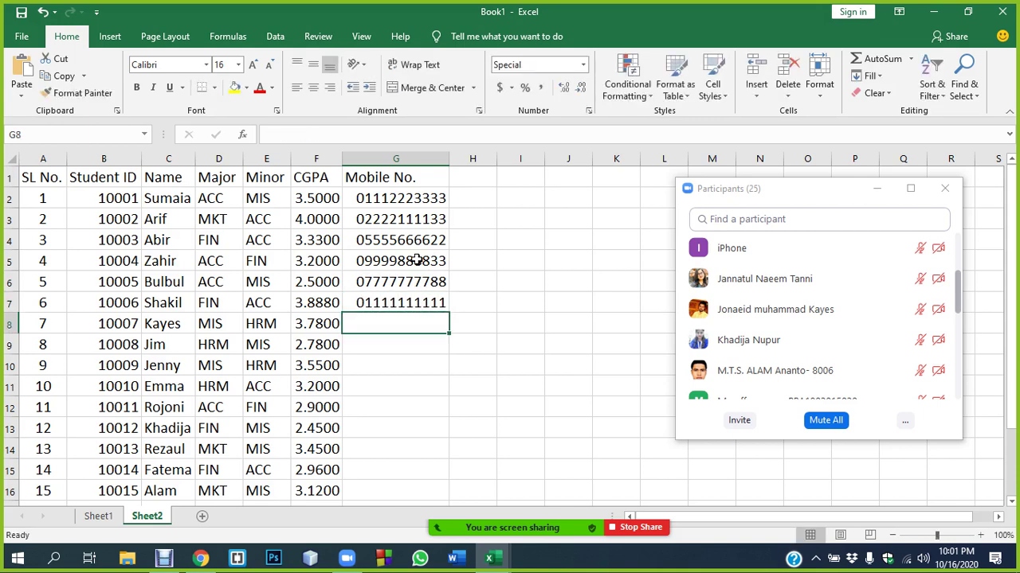
text(3333)
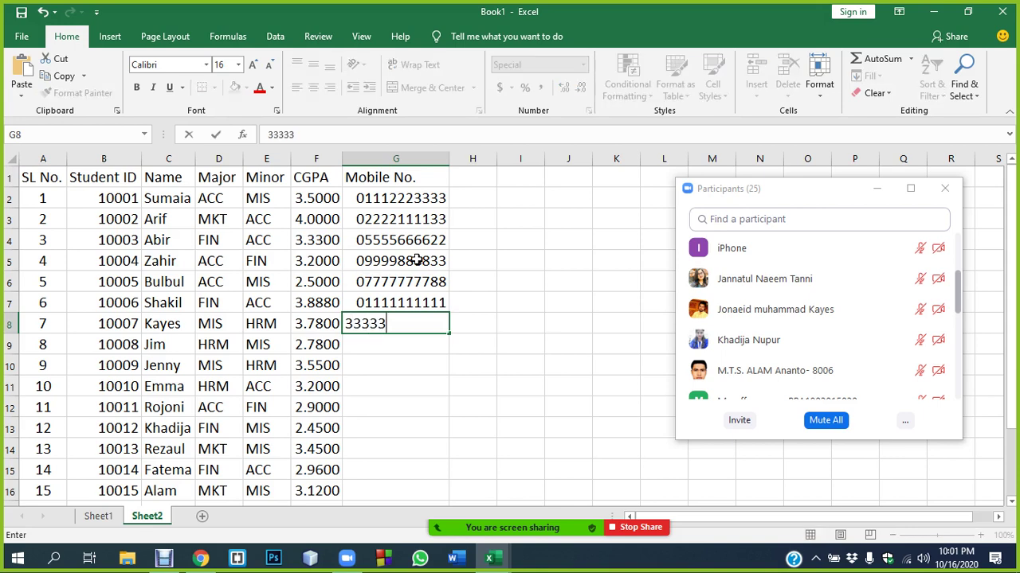
text(3333)
key(Return)
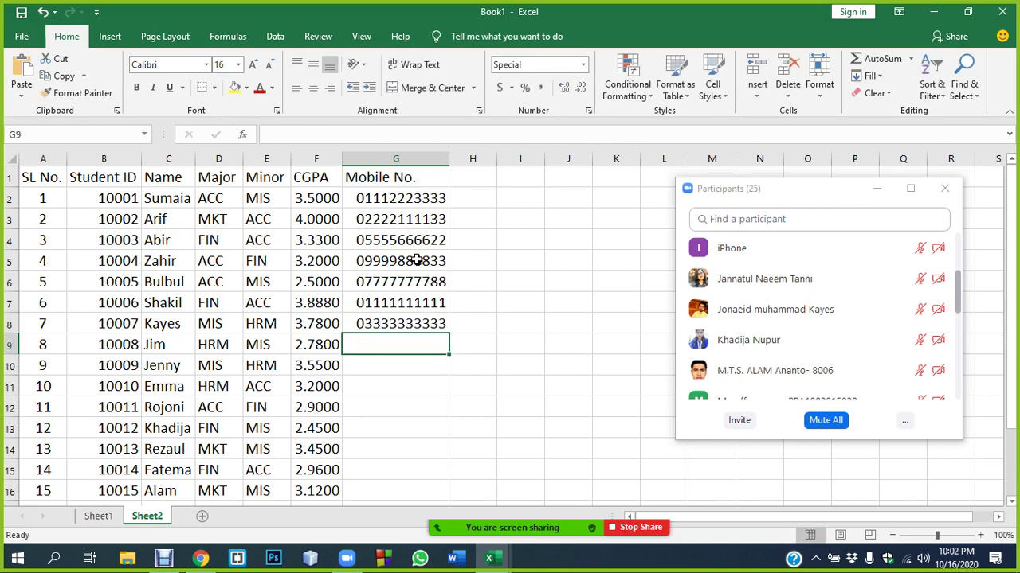
text(4444444444)
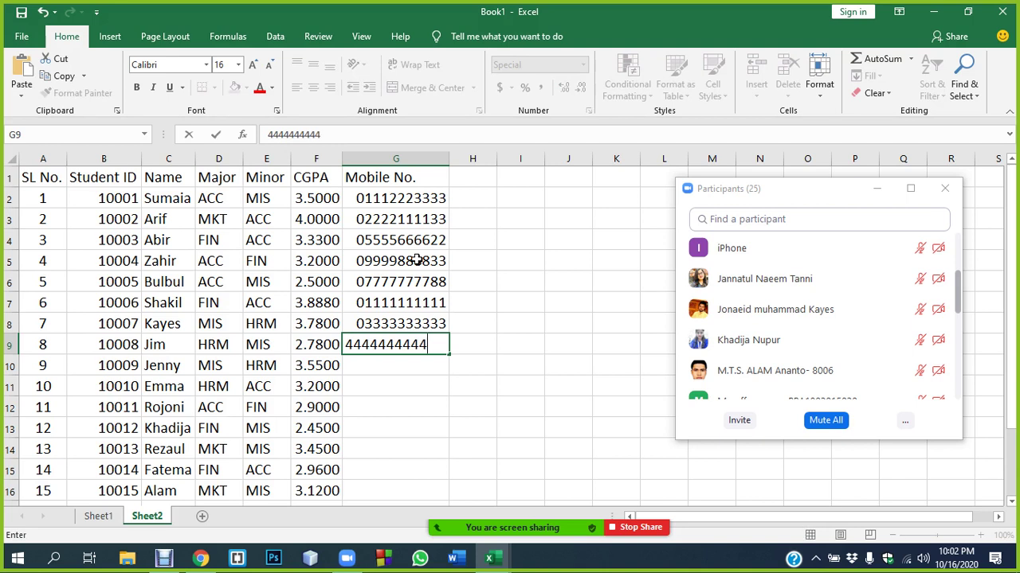
key(Return)
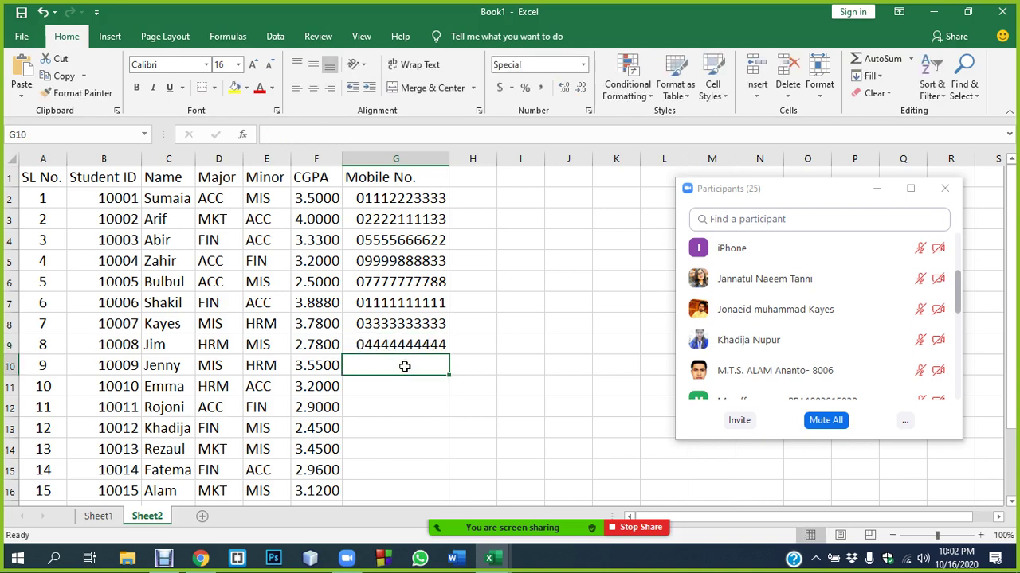
click(414, 348)
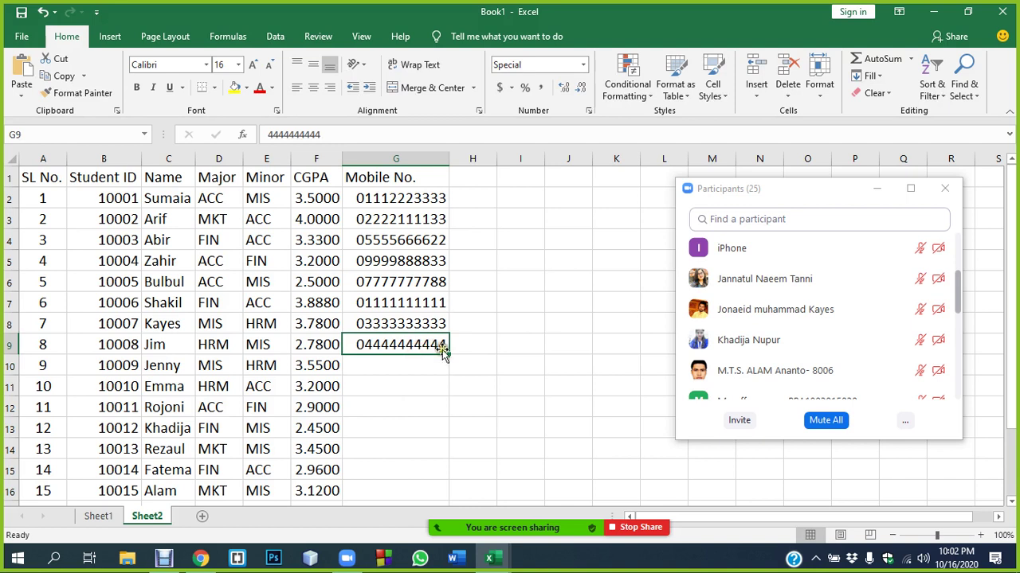
drag(449, 356, 446, 492)
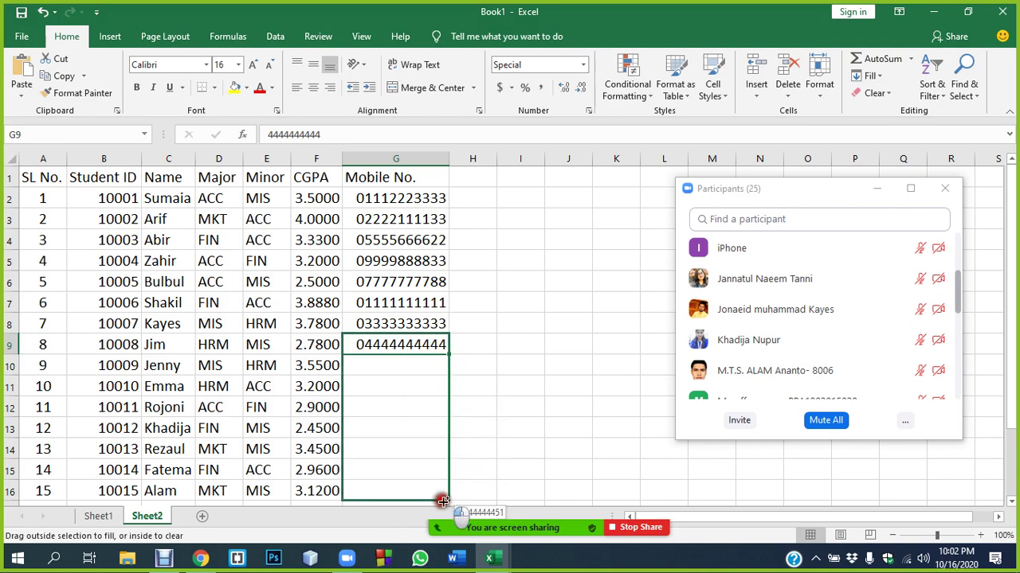
click(483, 422)
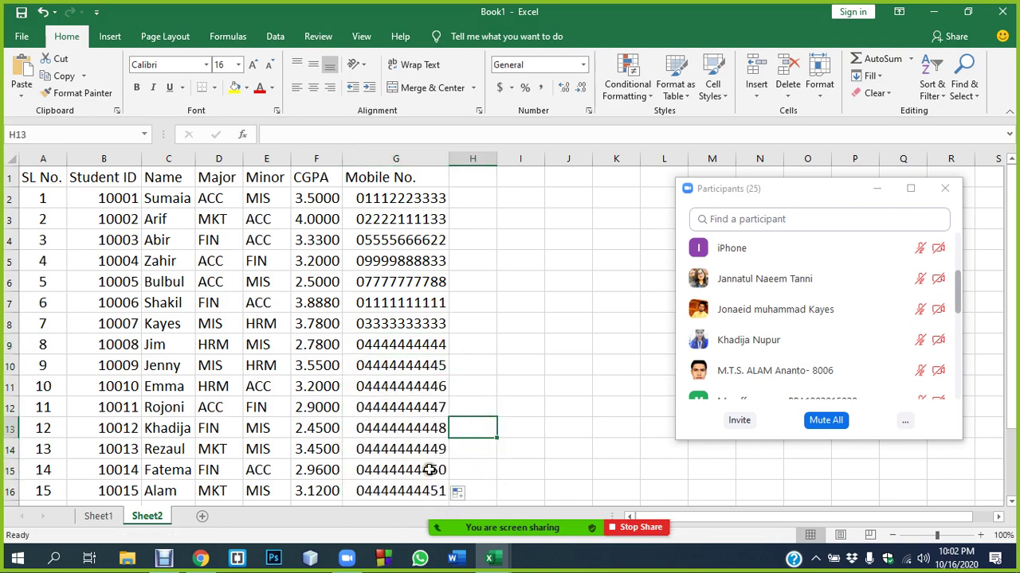
click(478, 408)
scroll(507, 353, down, 2)
scroll(489, 358, up, 2)
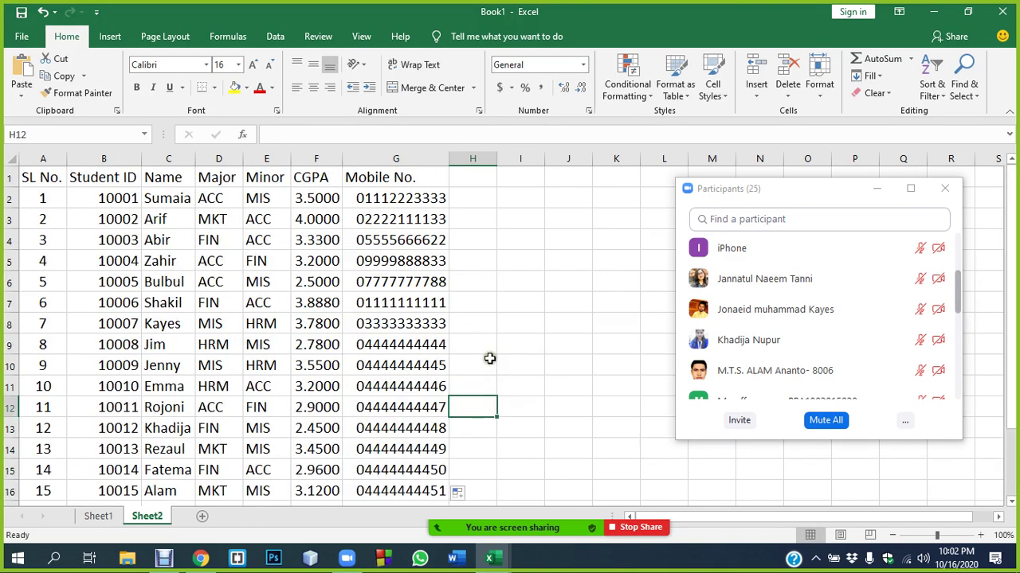
key(ctrl+s)
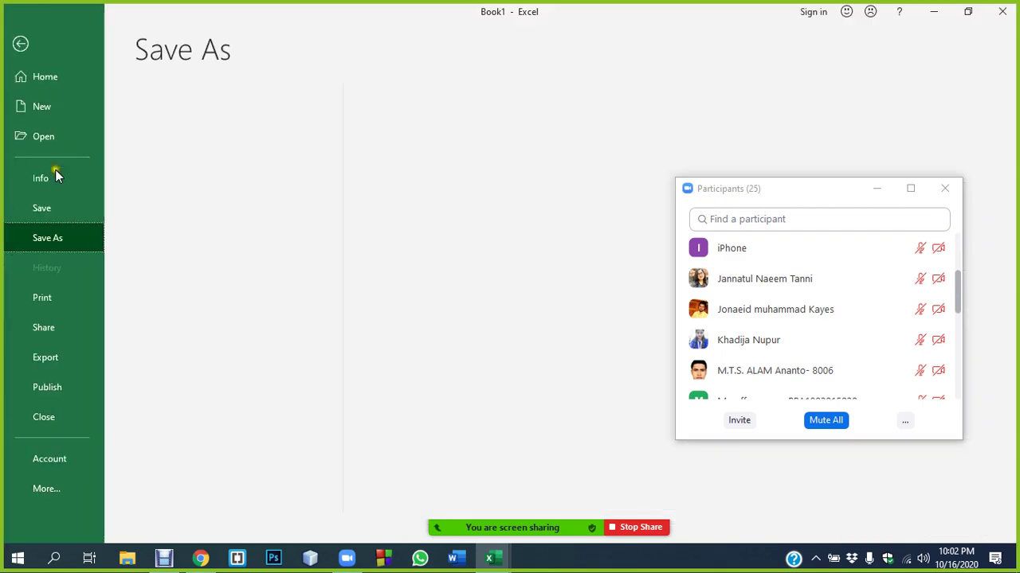
key(Escape)
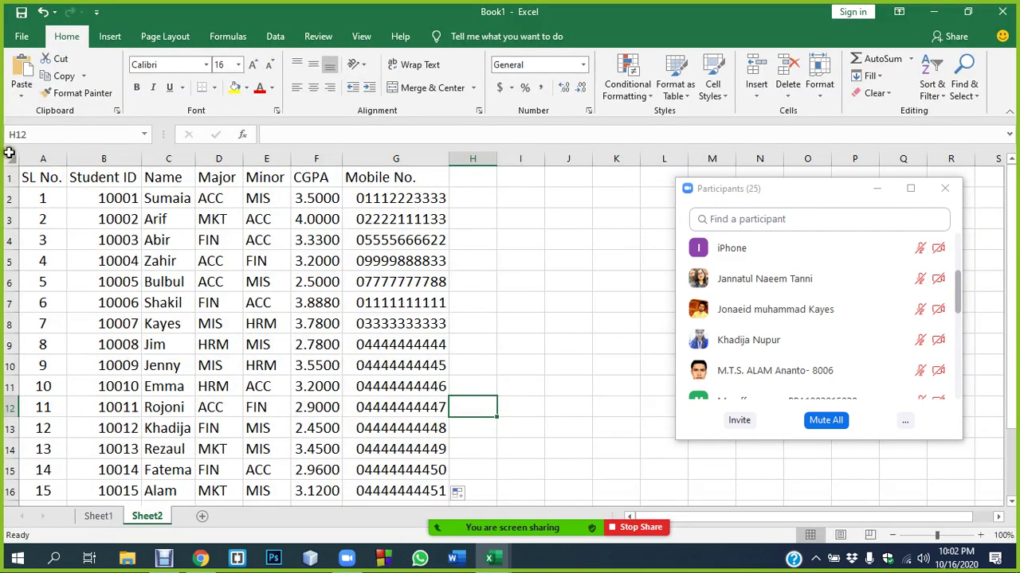
Step: Set the font size of the entire worksheet to 14
click(10, 160)
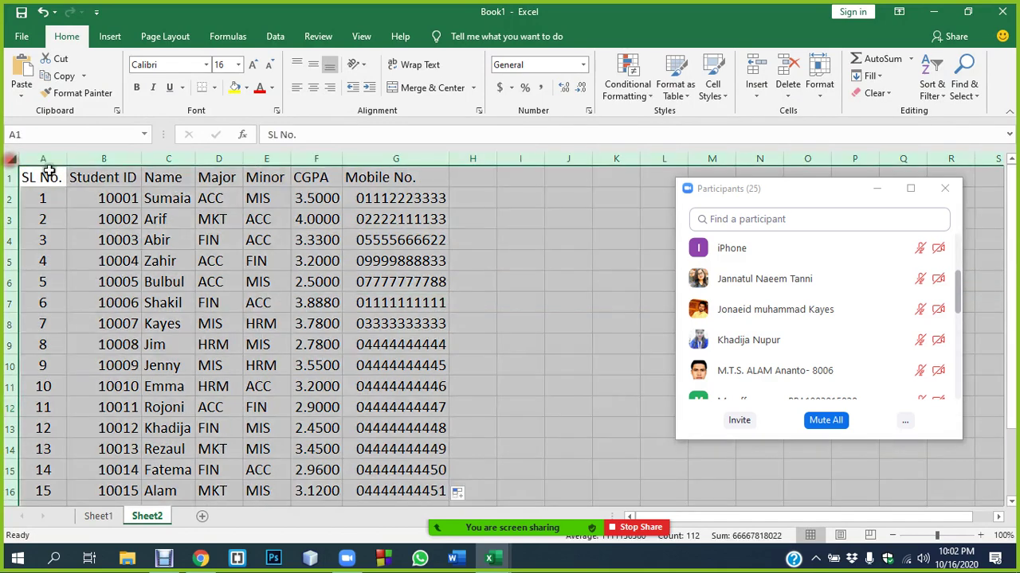
click(238, 64)
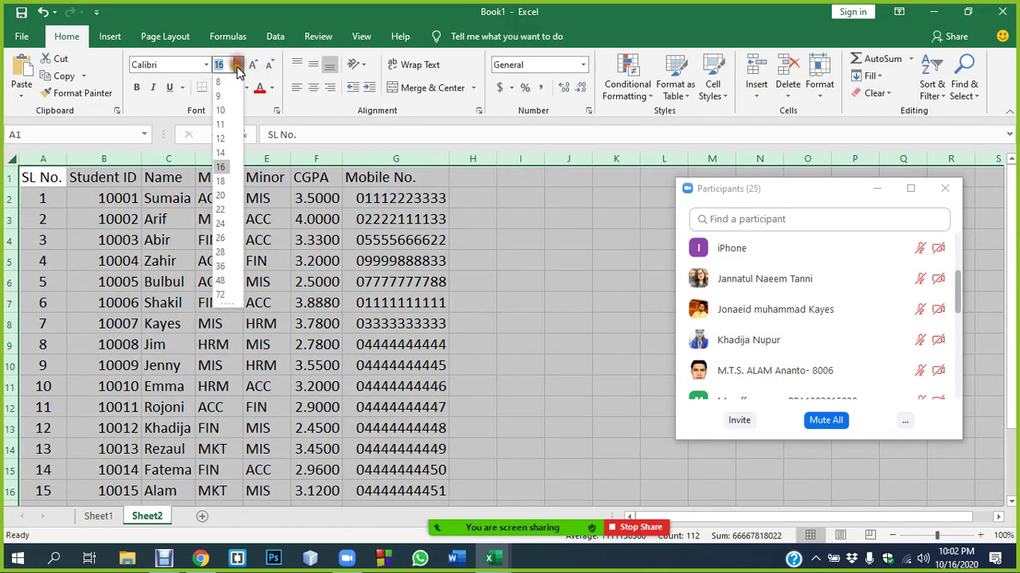
click(219, 152)
click(529, 327)
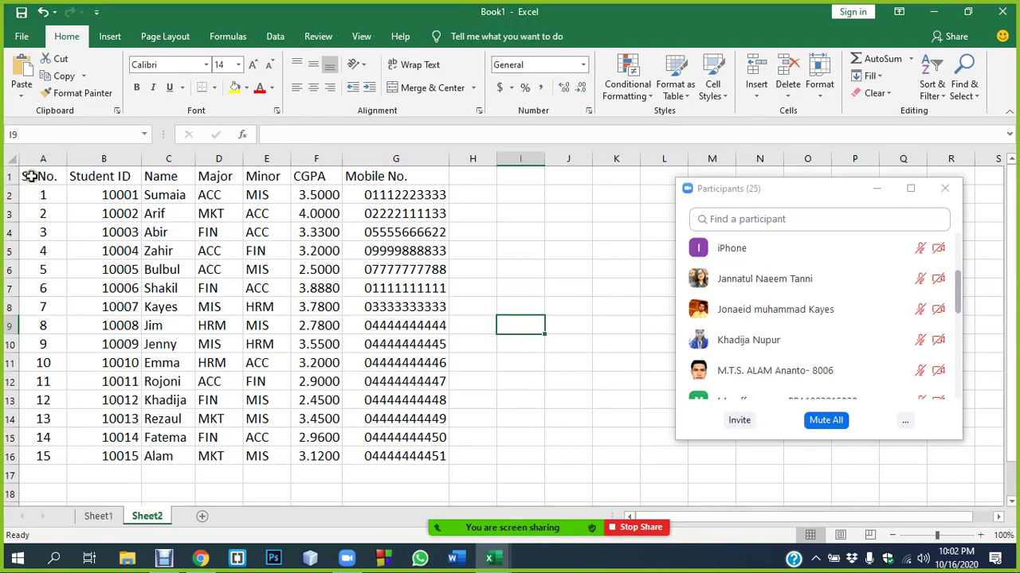
drag(29, 176, 434, 458)
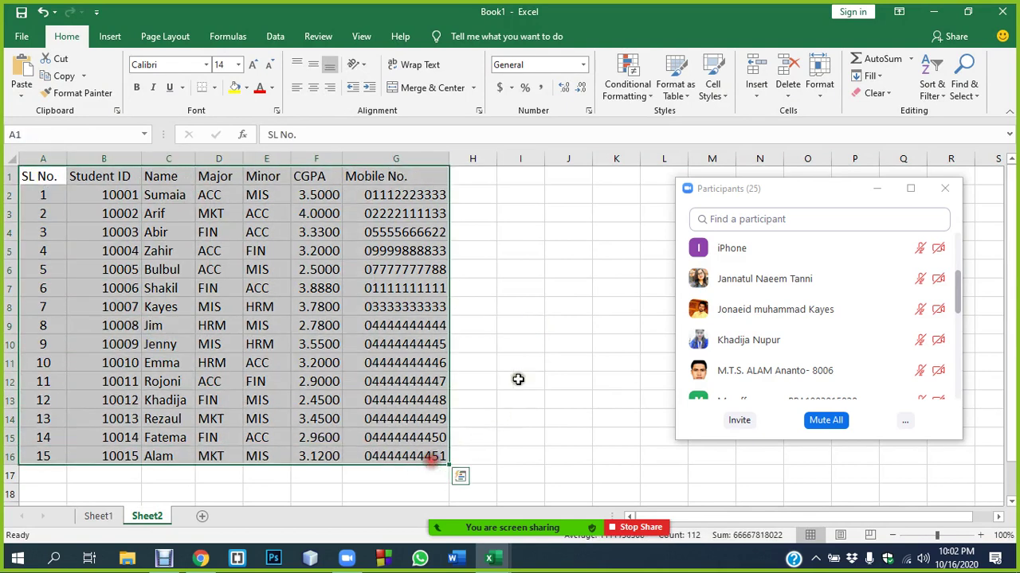
click(491, 291)
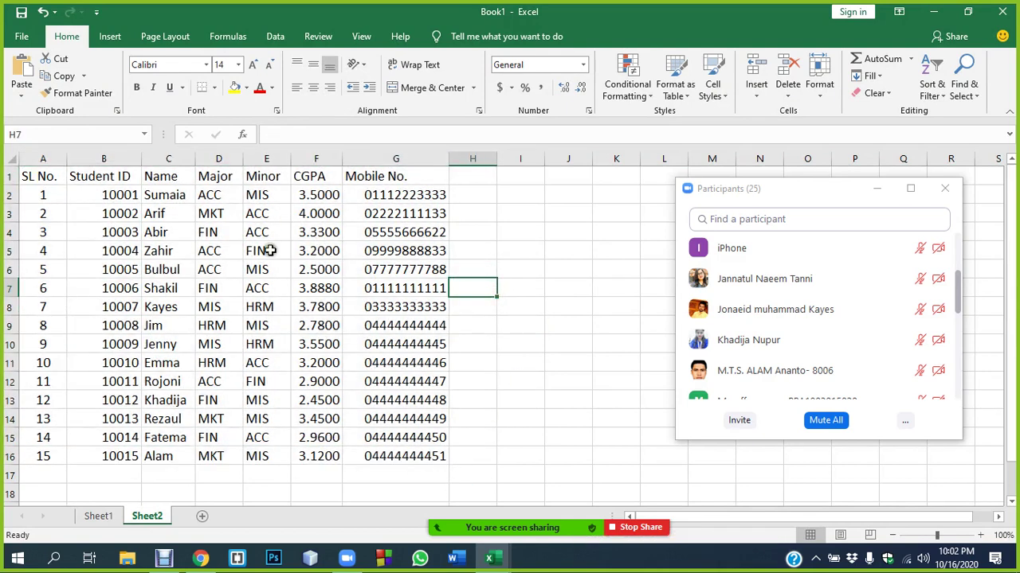
Step: Check the print preview shows the table on one portrait Letter page, then return to Sheet2
click(22, 37)
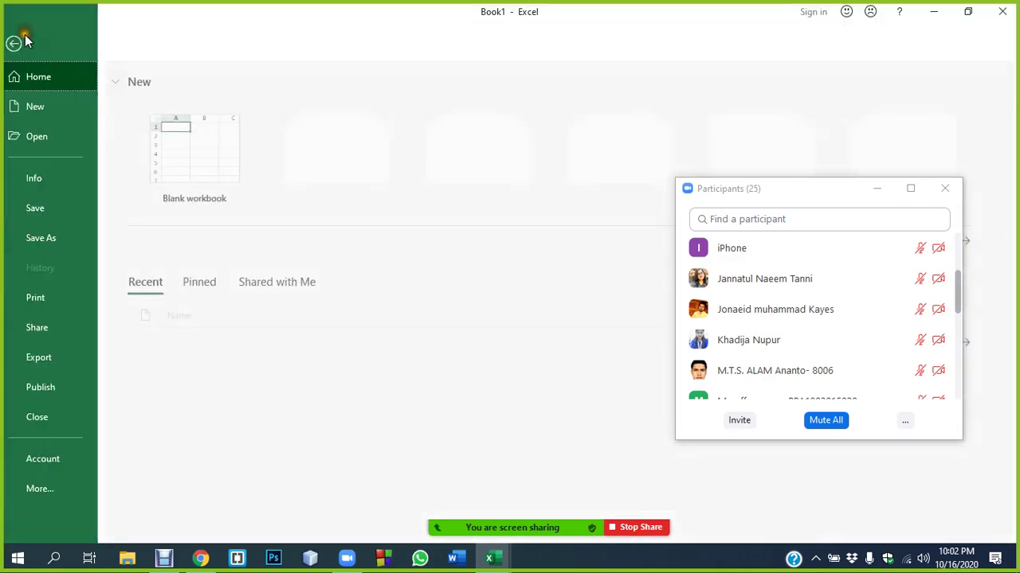
click(83, 298)
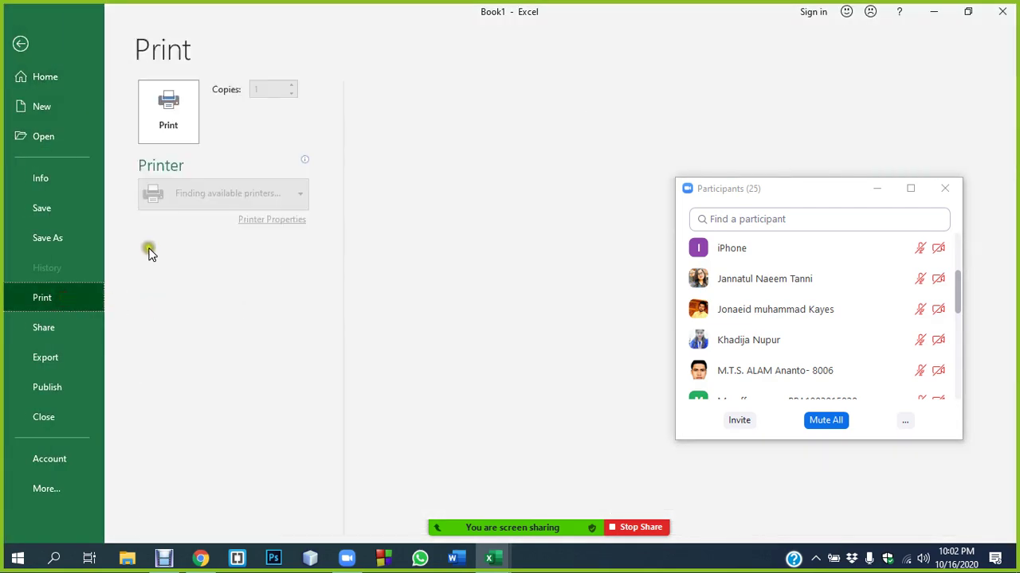
click(945, 189)
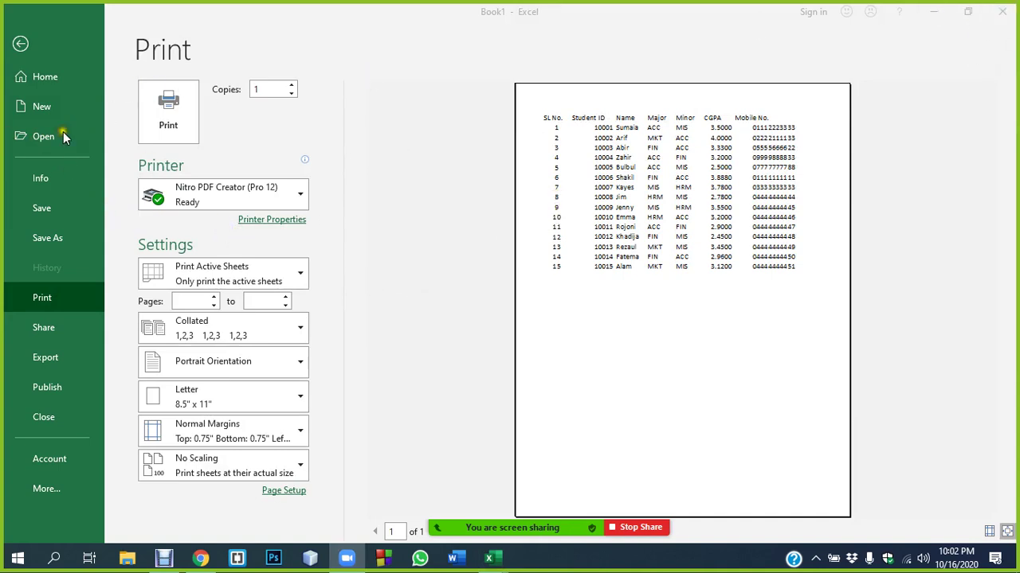
click(21, 46)
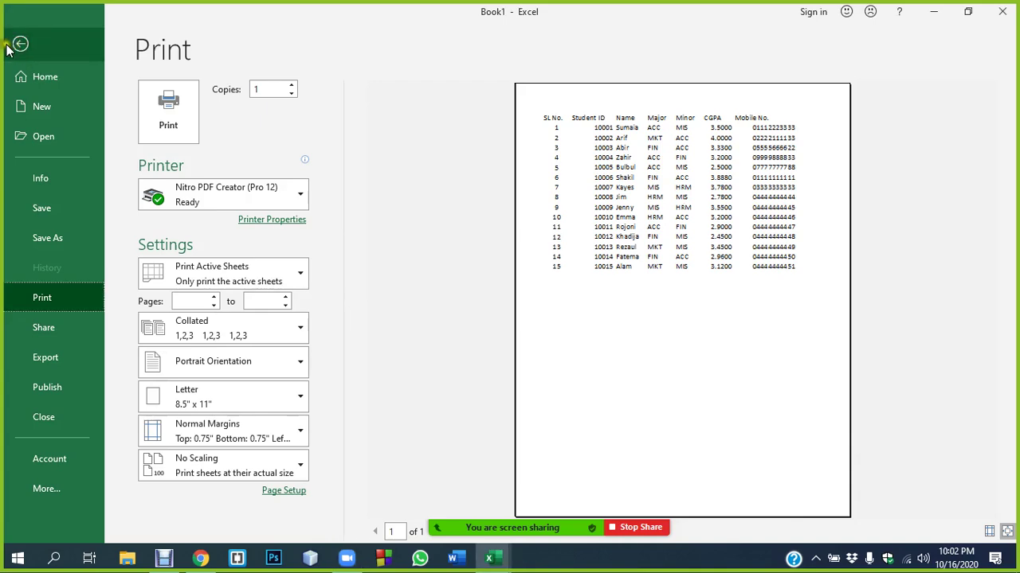
click(20, 45)
click(498, 217)
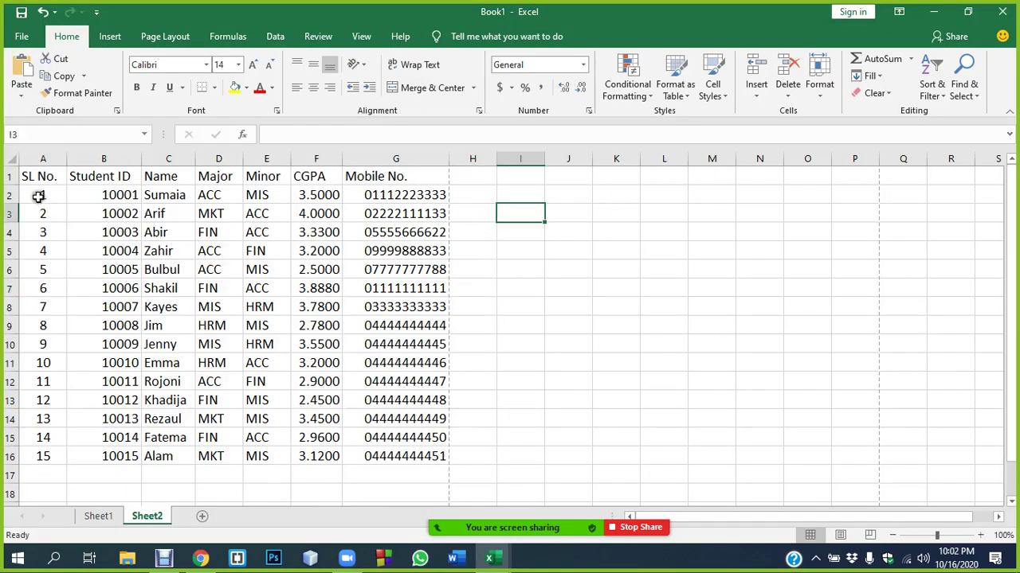
Step: Apply All Borders to the student table A1:G16
drag(35, 182, 425, 455)
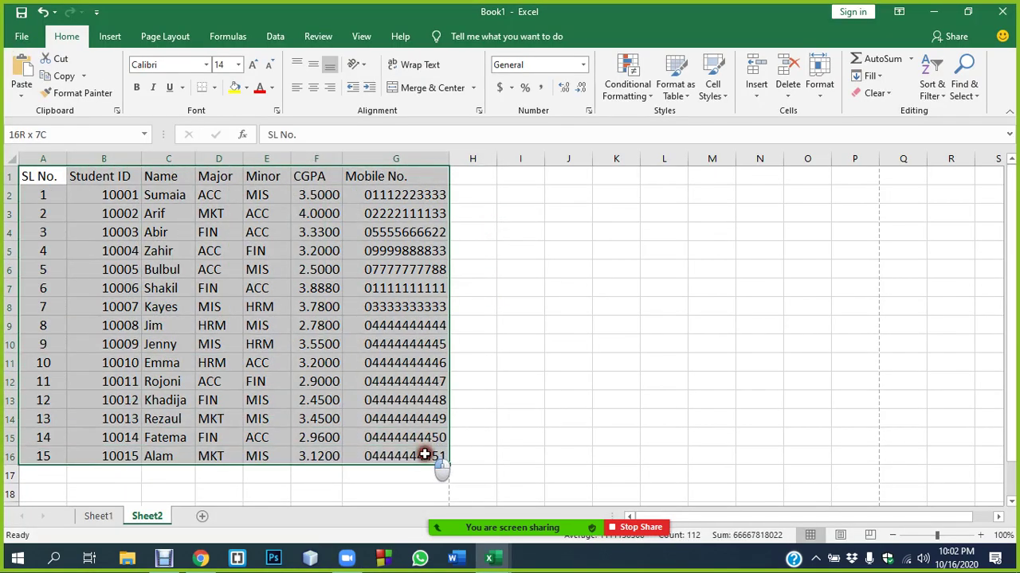
click(214, 88)
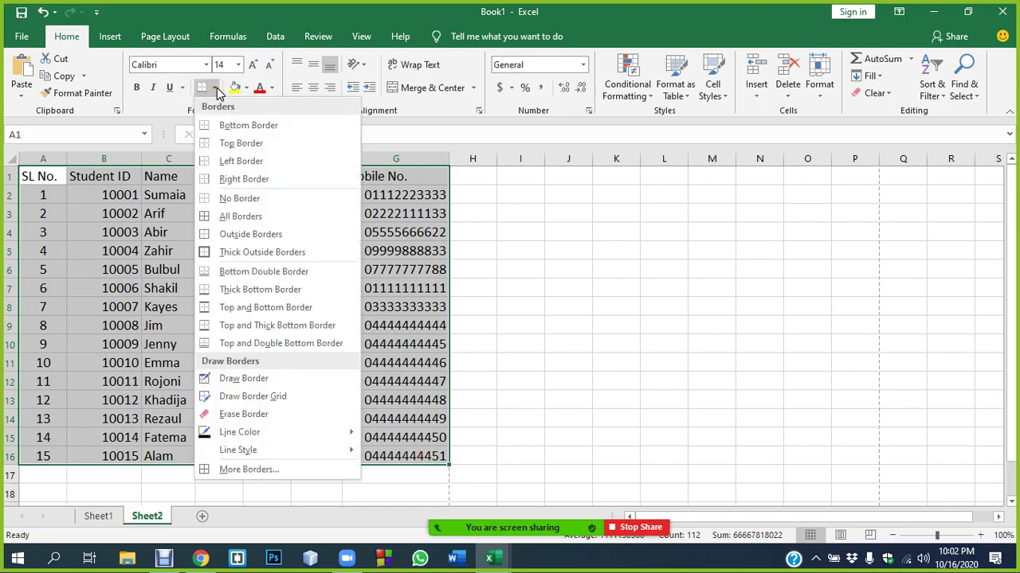
click(248, 214)
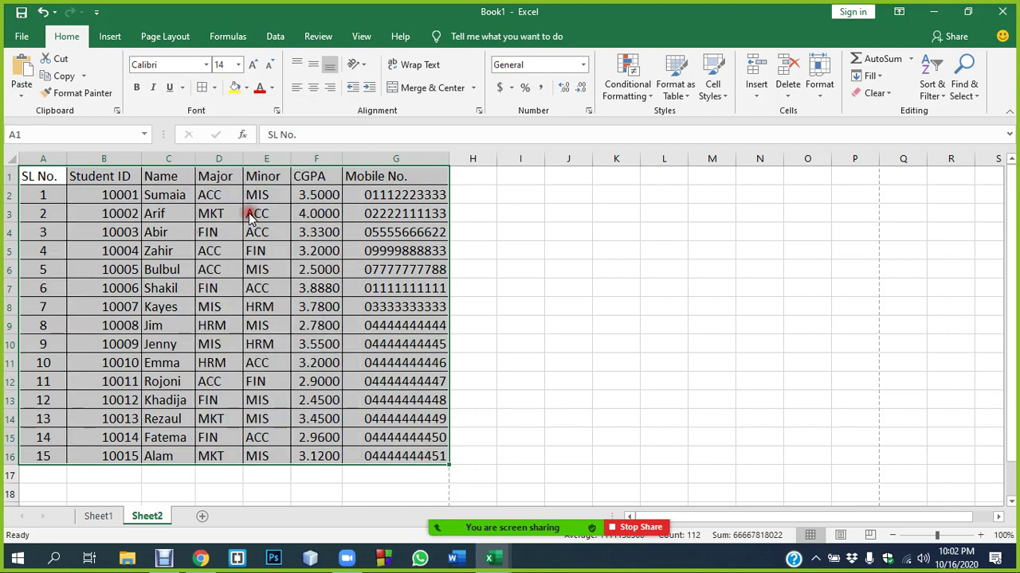
click(571, 288)
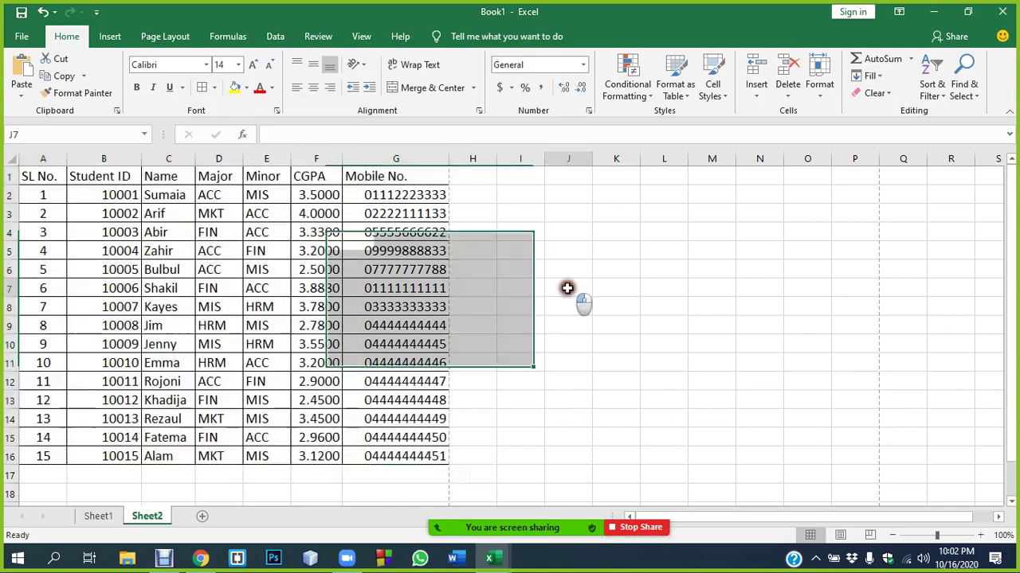
click(19, 38)
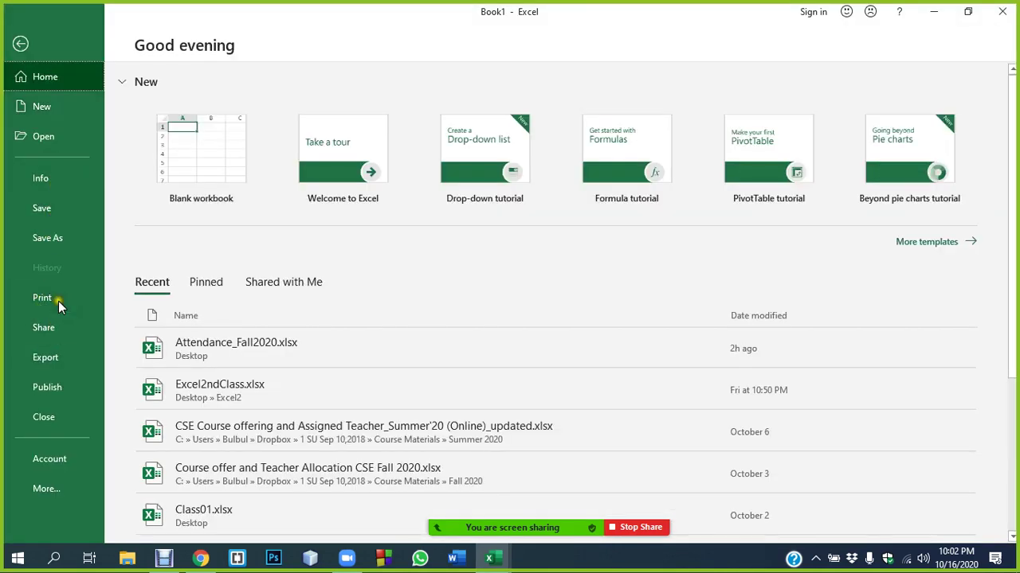
click(48, 302)
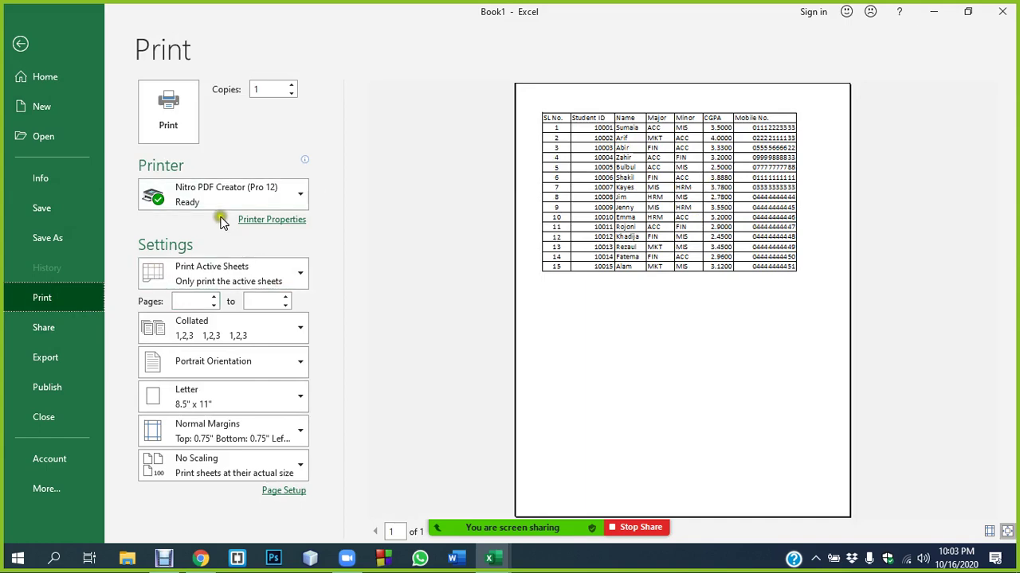
click(20, 46)
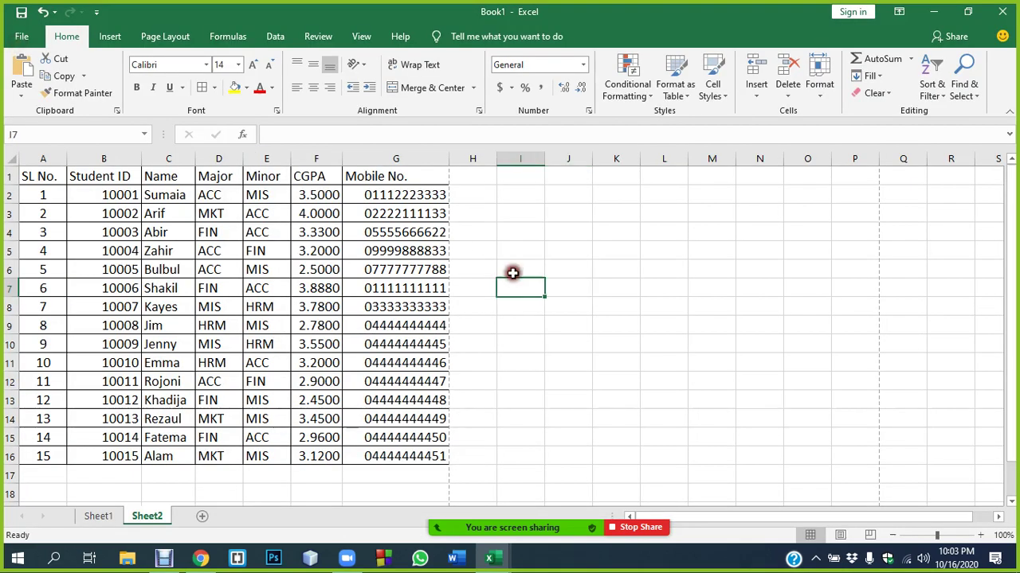
click(494, 197)
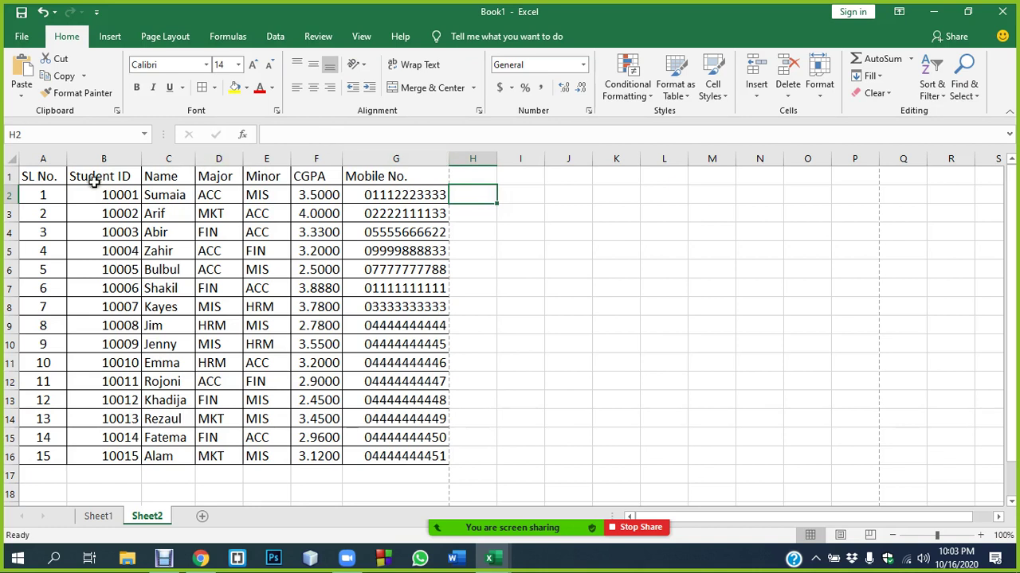
Step: Make header row A1:G1 bold, middle- and centre-aligned, with a yellow fill
drag(26, 178, 392, 174)
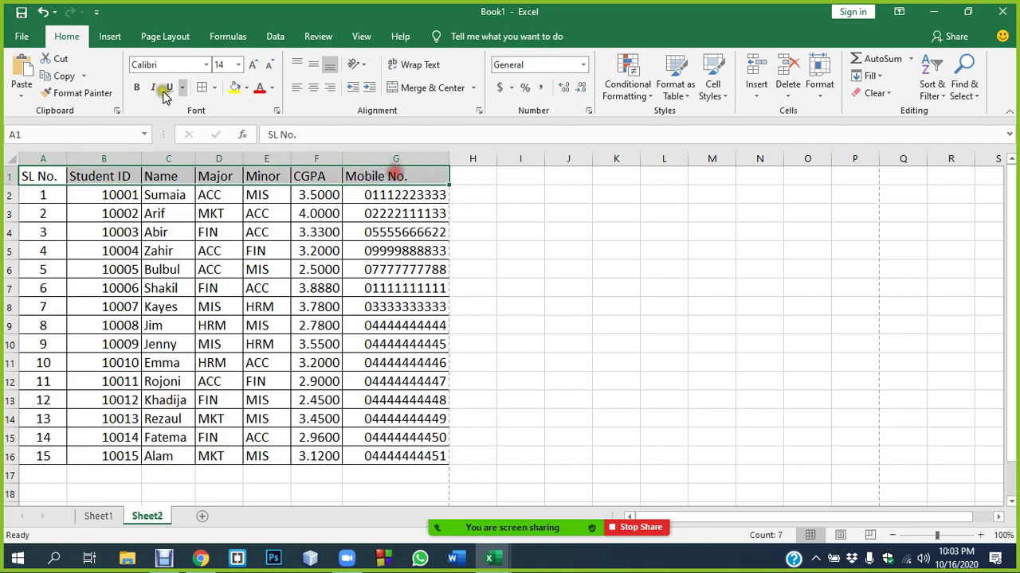
click(136, 88)
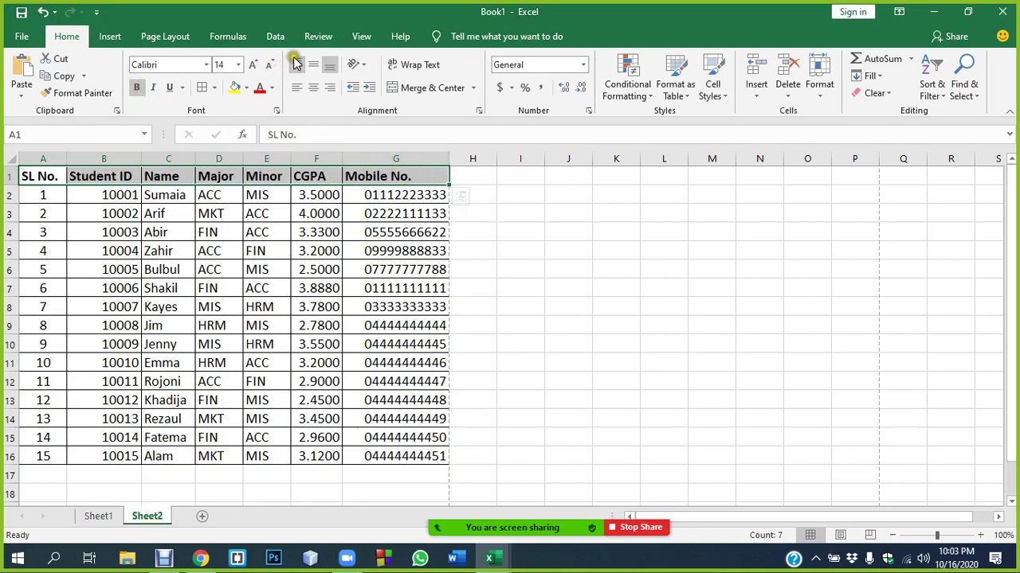
click(318, 66)
click(313, 87)
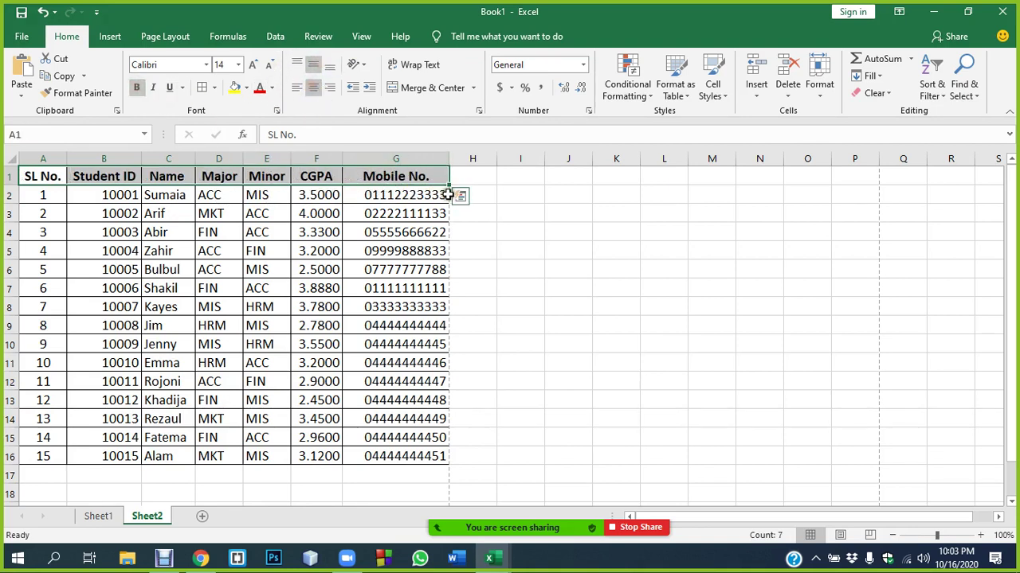
click(234, 88)
click(520, 250)
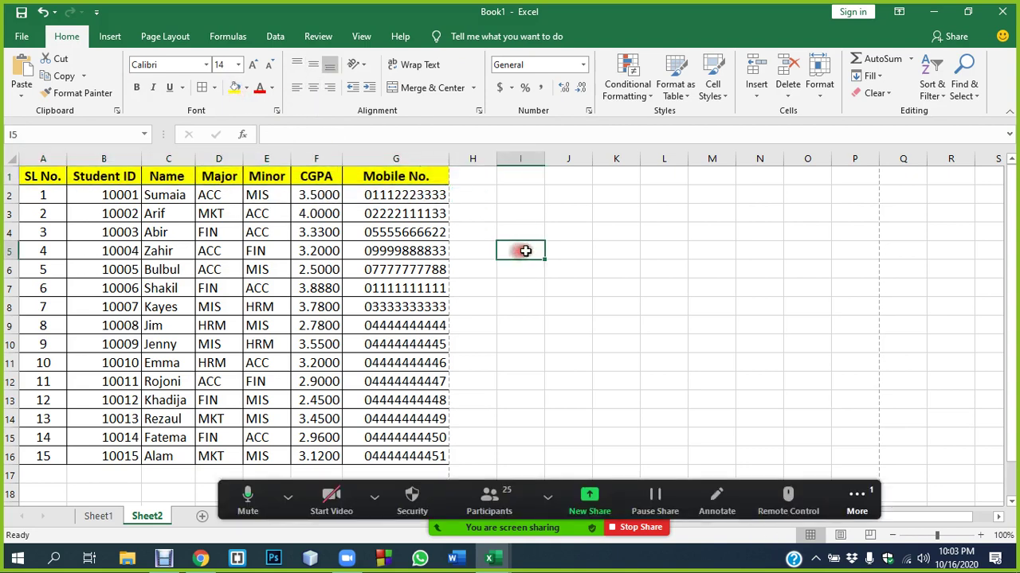
click(526, 311)
click(501, 232)
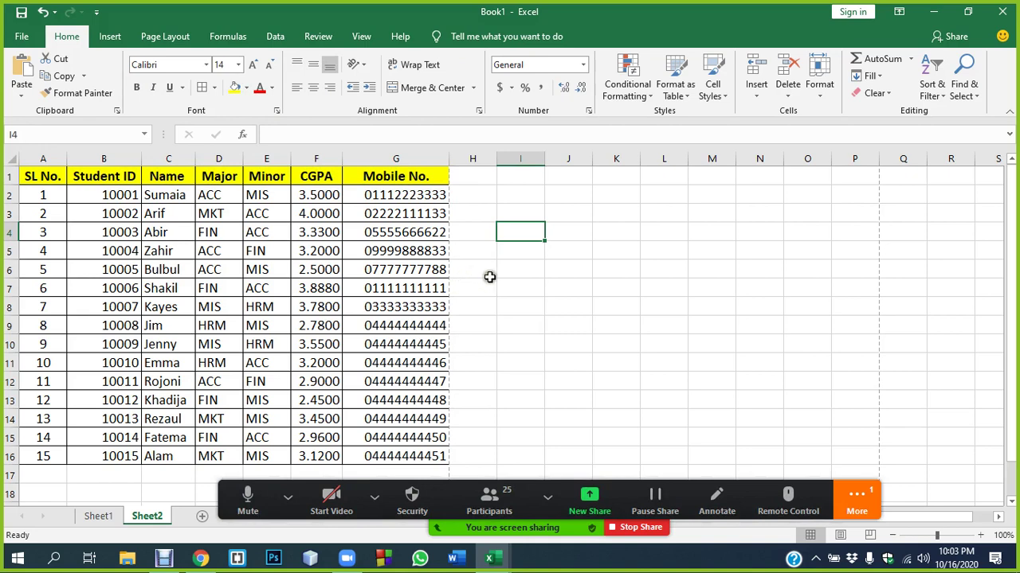
click(489, 283)
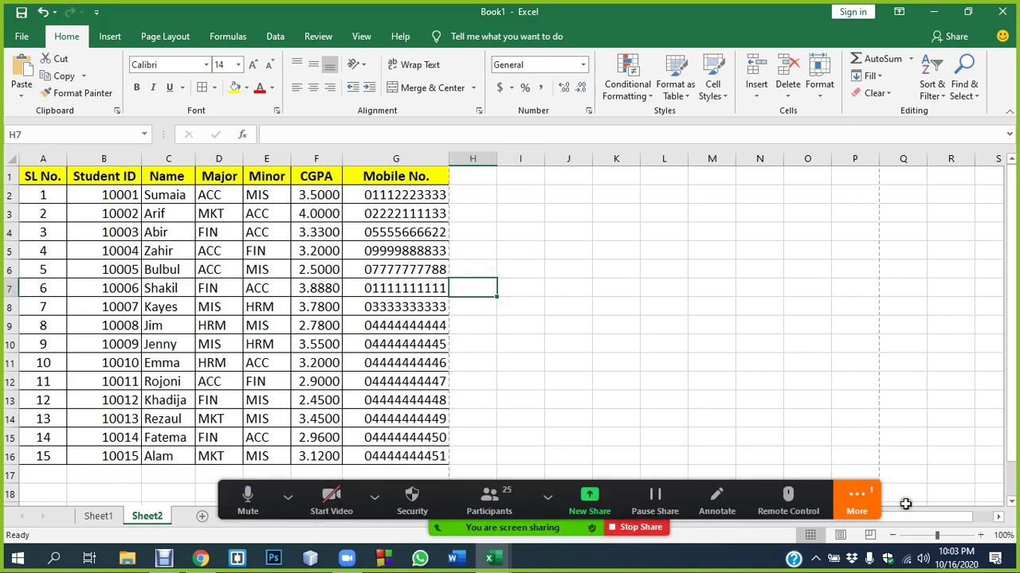
double_click(865, 505)
click(865, 505)
click(812, 292)
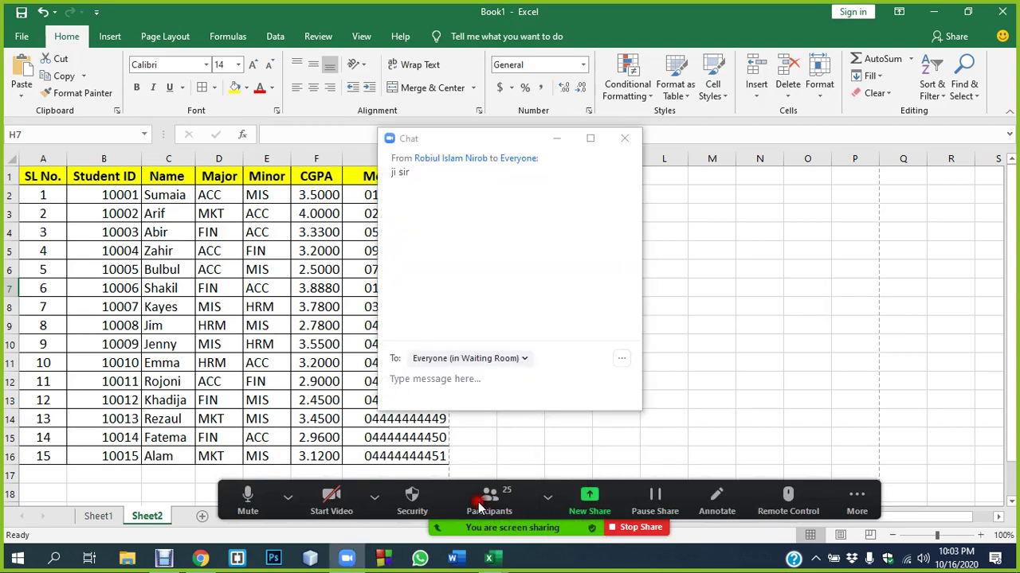
click(481, 505)
click(625, 138)
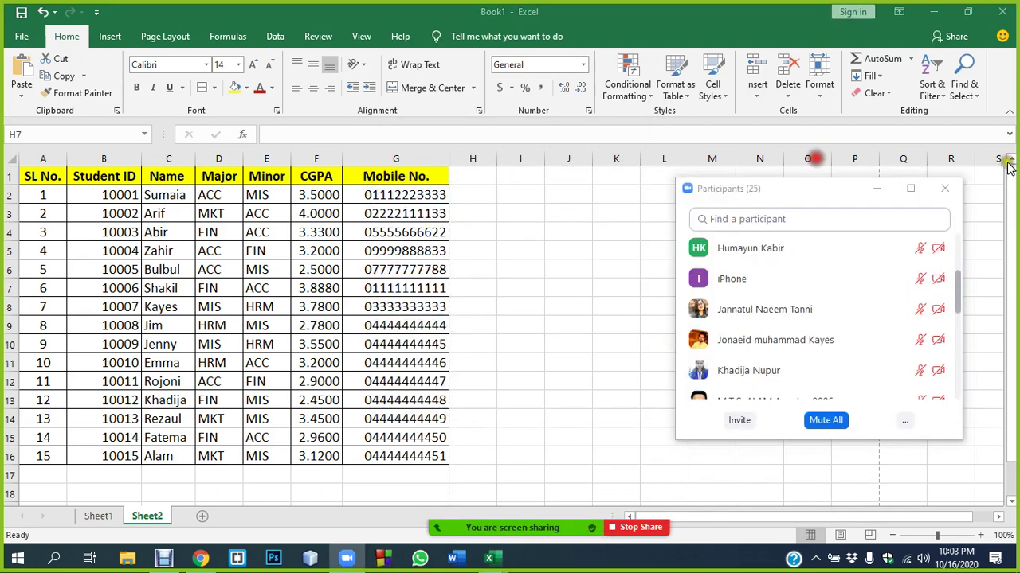
click(945, 189)
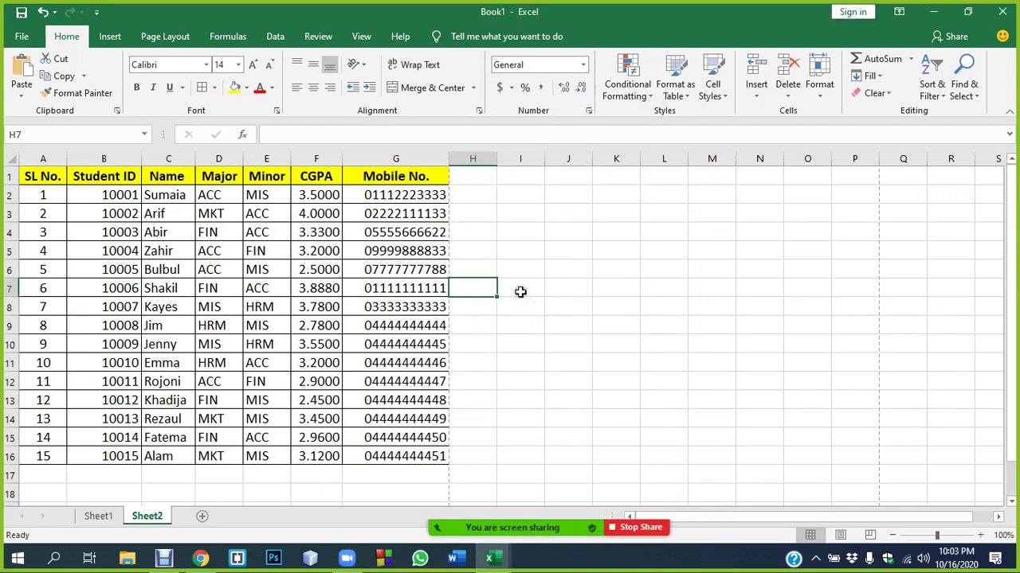
click(598, 288)
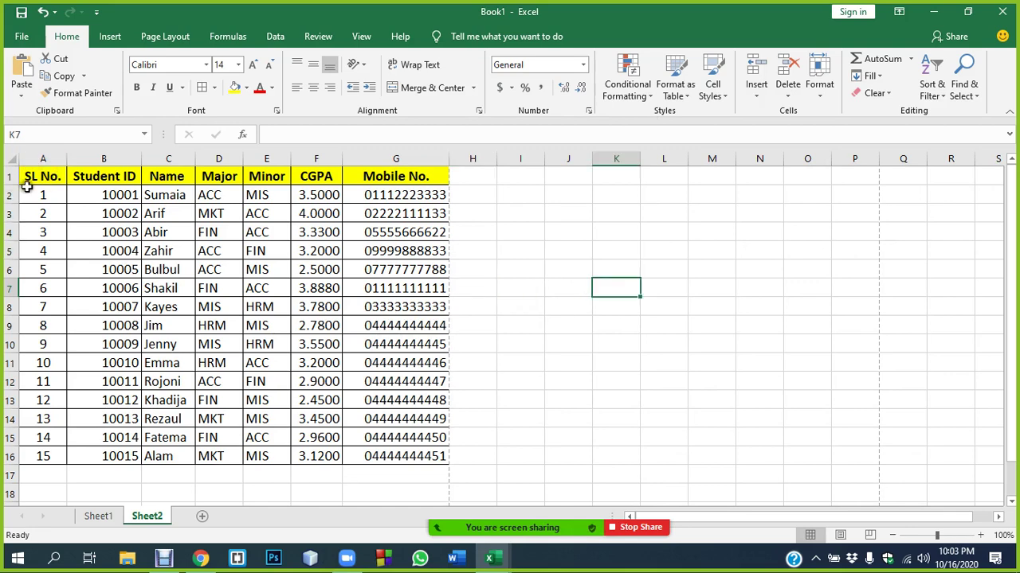
Step: Sort A1:G16 ascending by SL No., 10001 to 10015, and close the Zoom participants list
mouse_move(27, 176)
mouse_down()
mouse_move(376, 443)
mouse_move(376, 456)
mouse_up()
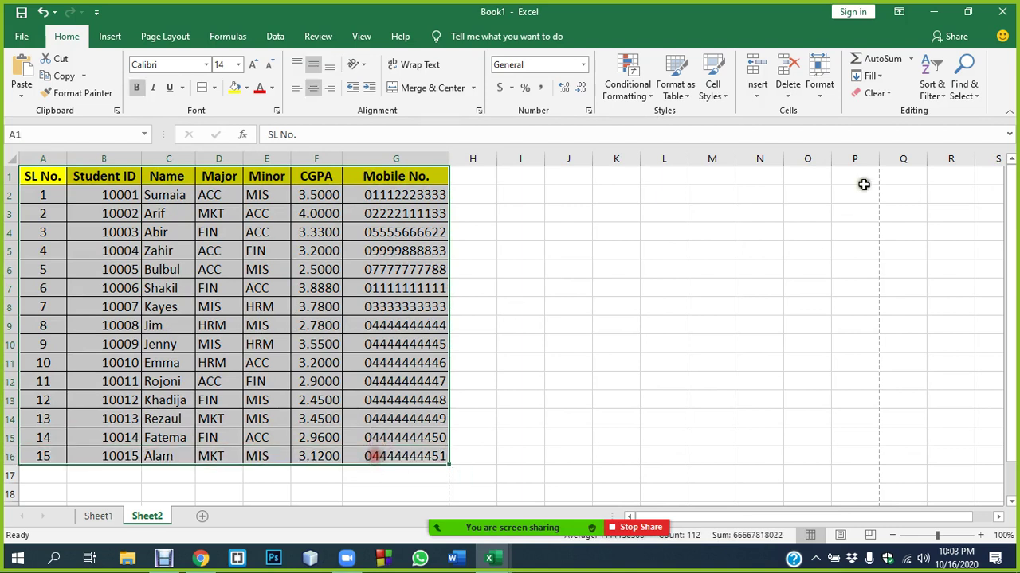
click(932, 95)
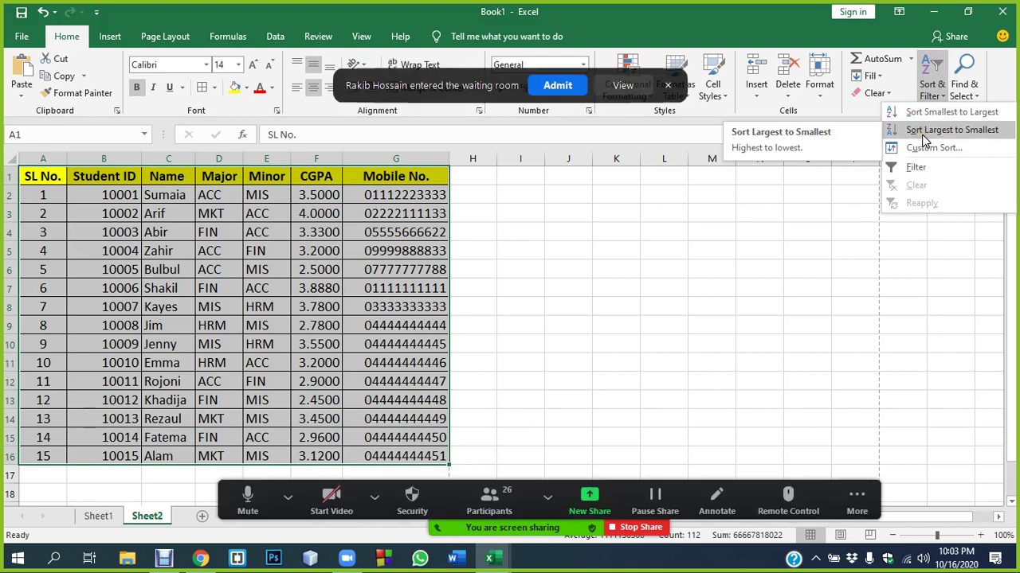
click(545, 85)
click(930, 86)
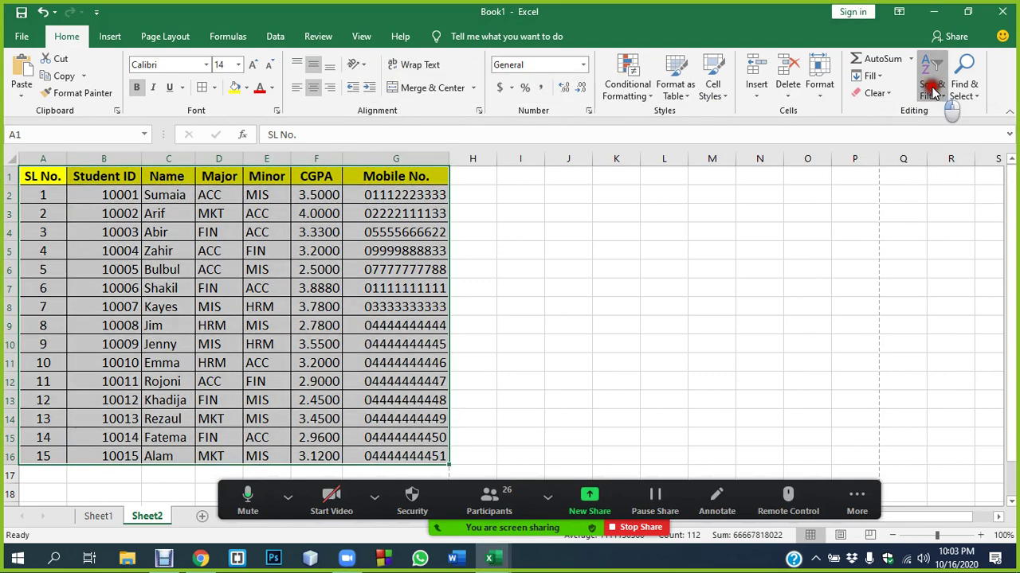
click(936, 112)
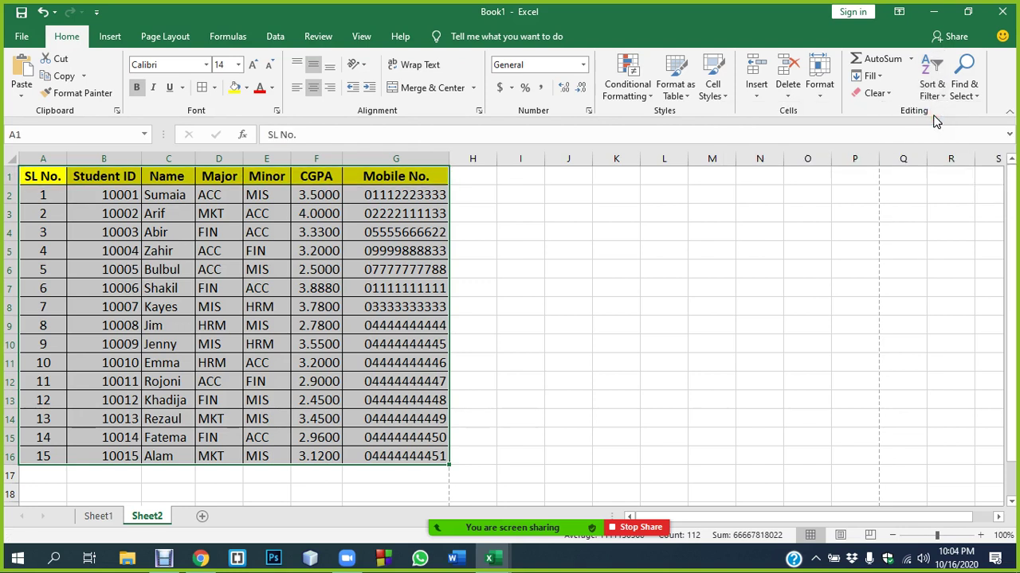
click(930, 88)
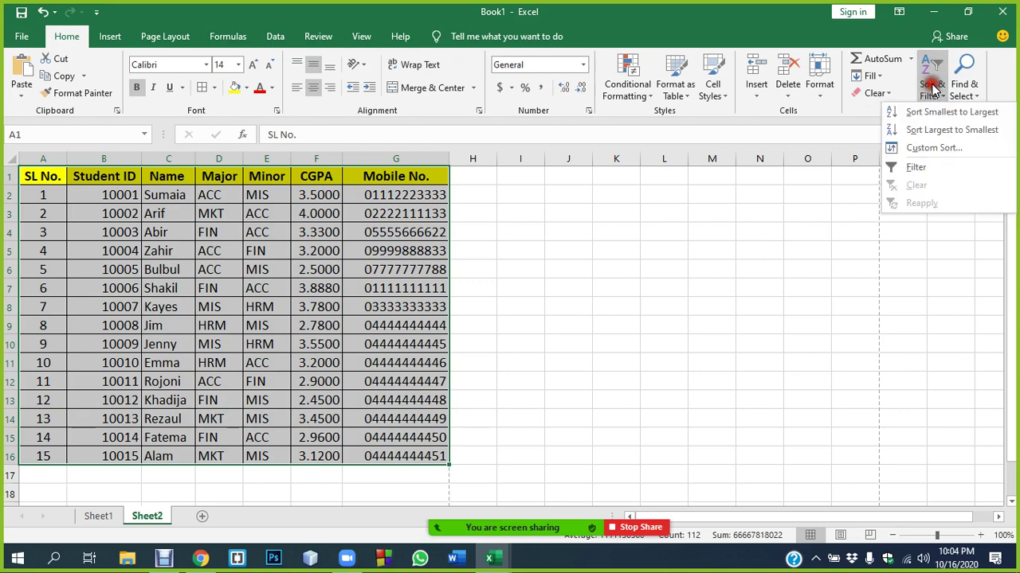
click(930, 132)
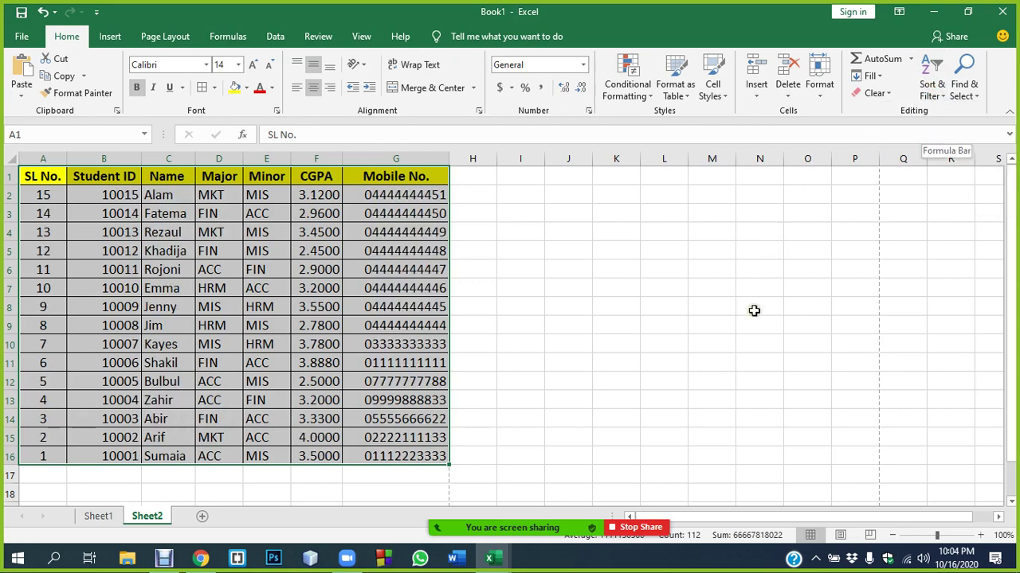
click(931, 88)
click(924, 116)
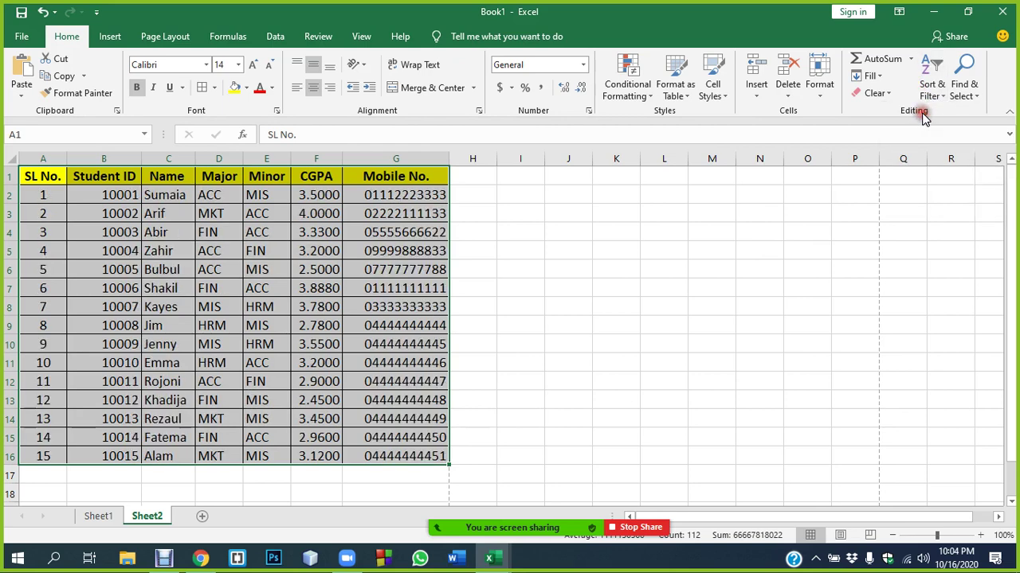
click(487, 500)
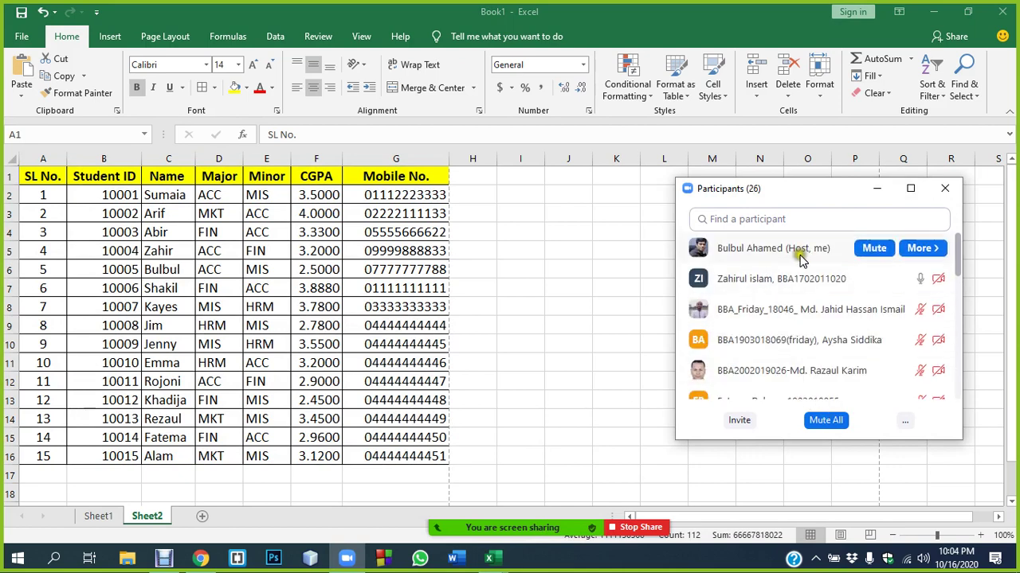
click(945, 190)
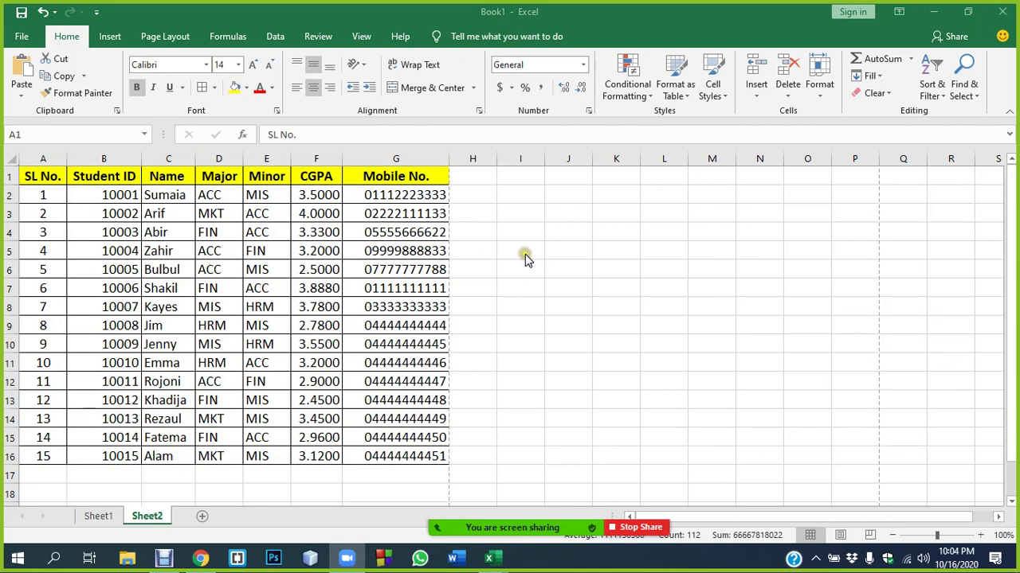
key(ctrl+a)
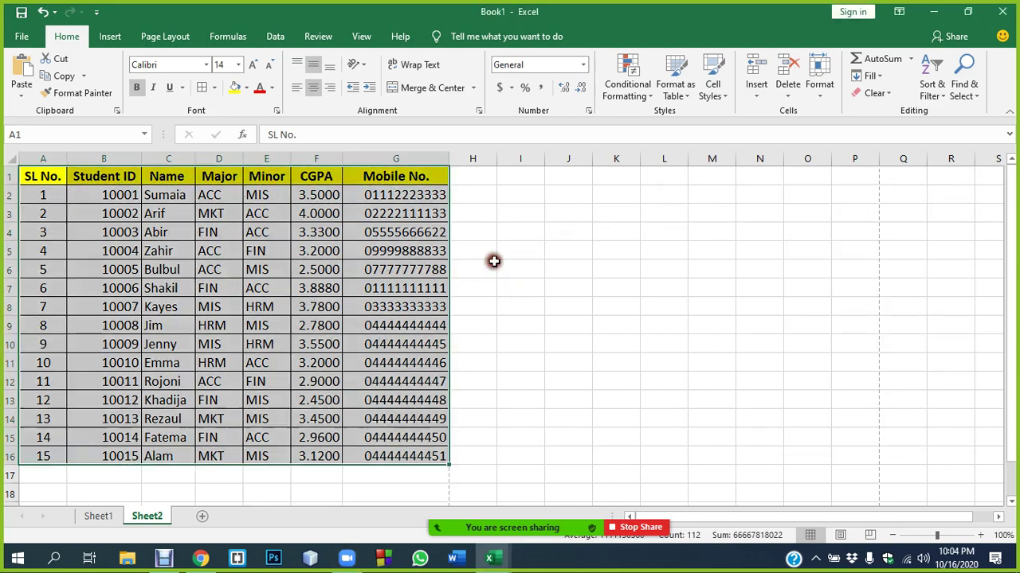
click(551, 307)
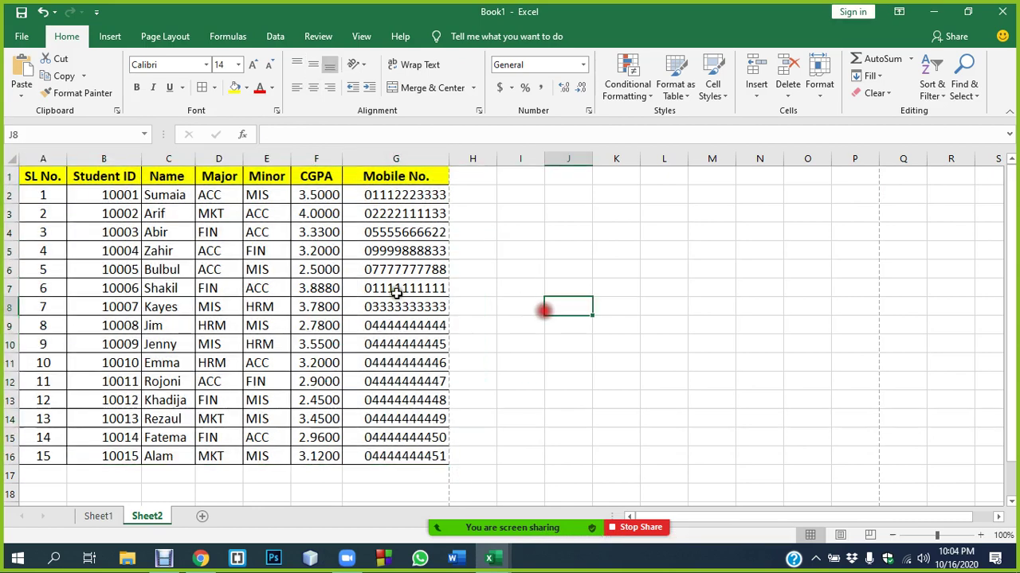
drag(29, 174, 398, 457)
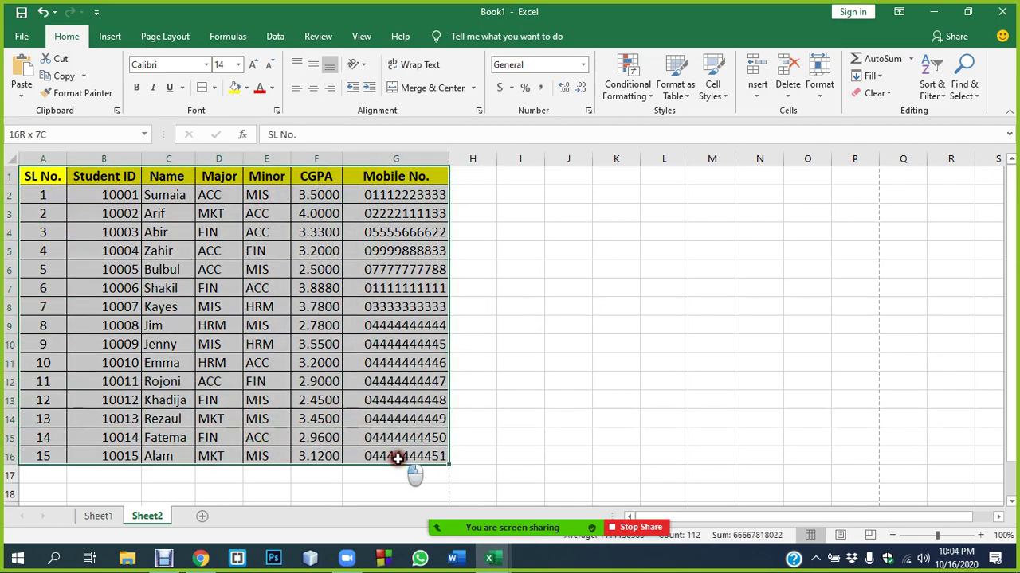
click(941, 89)
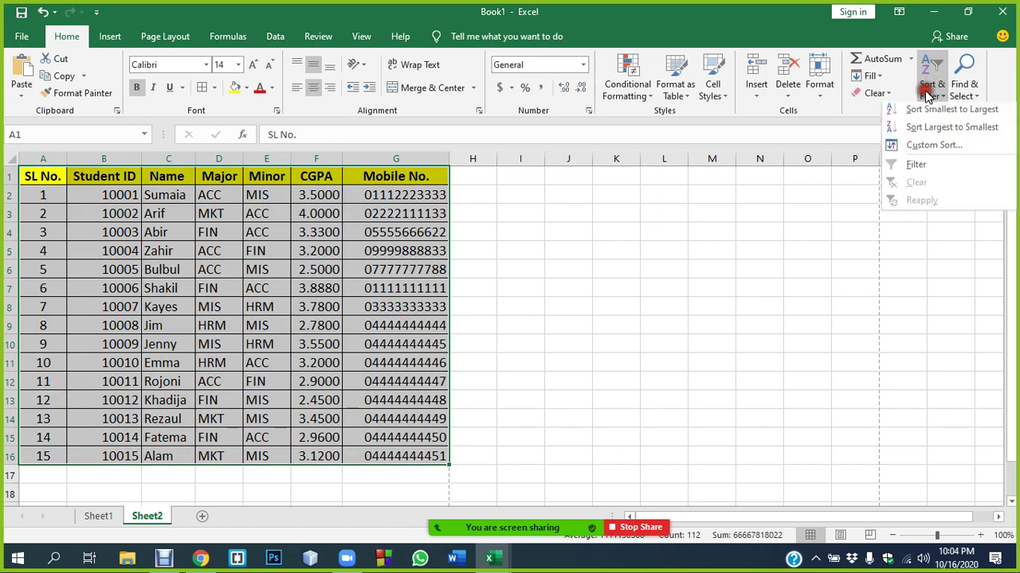
click(932, 114)
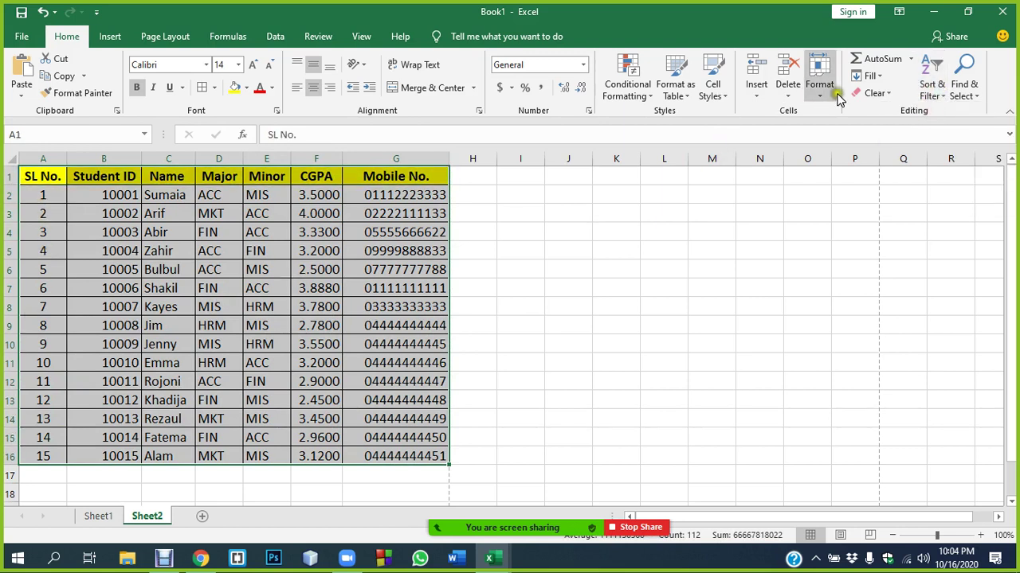
click(931, 84)
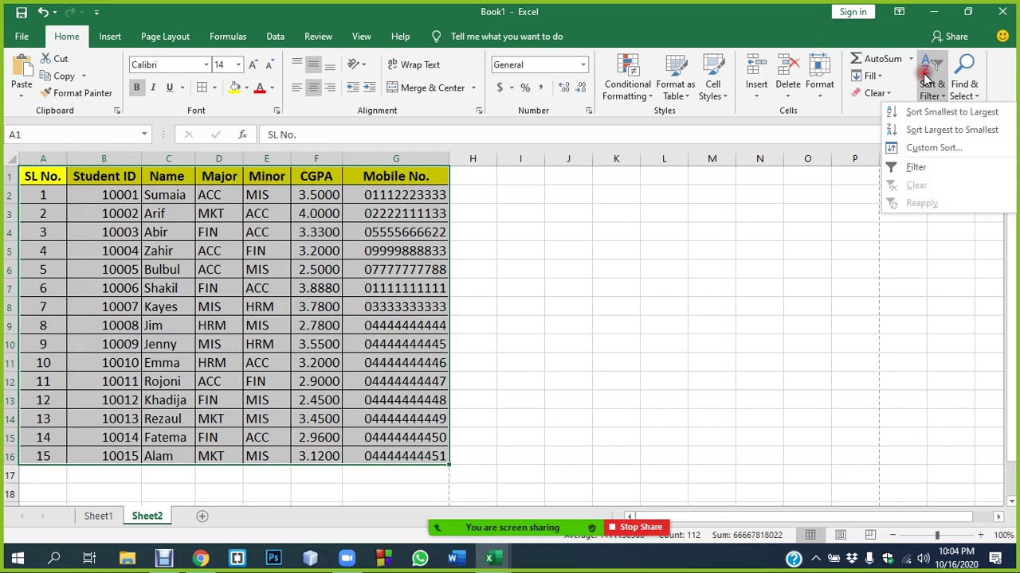
click(928, 130)
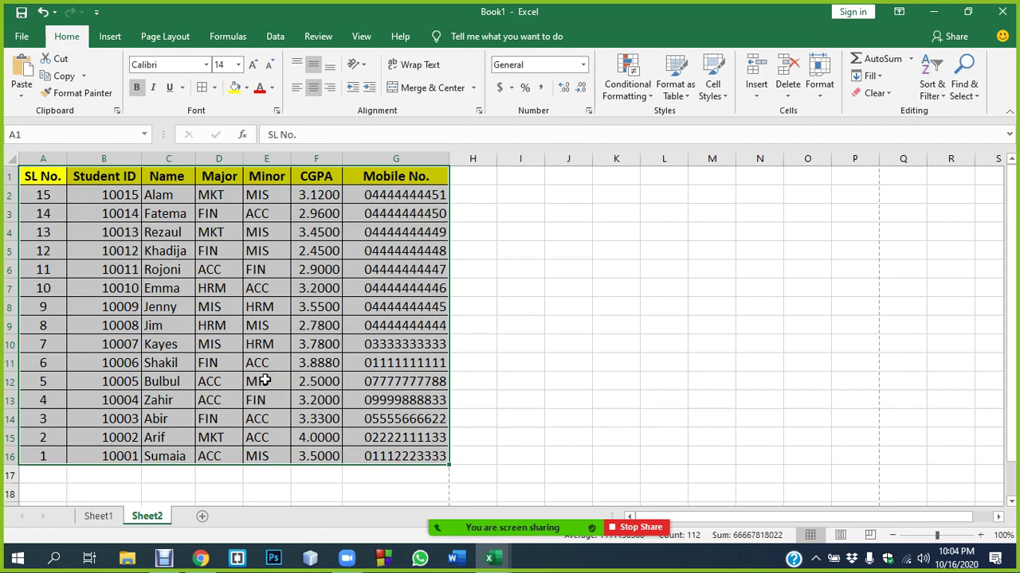
click(929, 87)
click(926, 114)
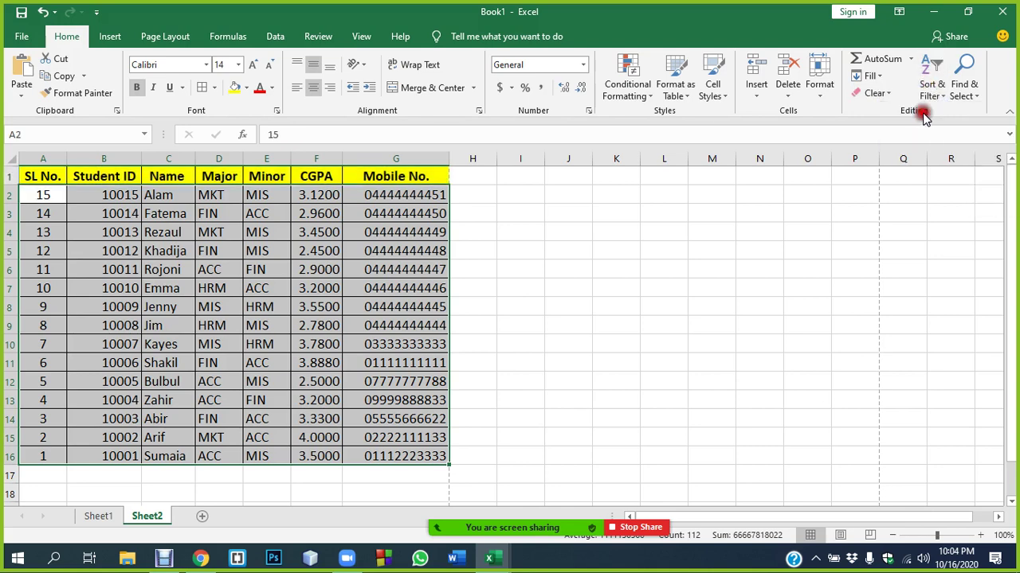
click(613, 402)
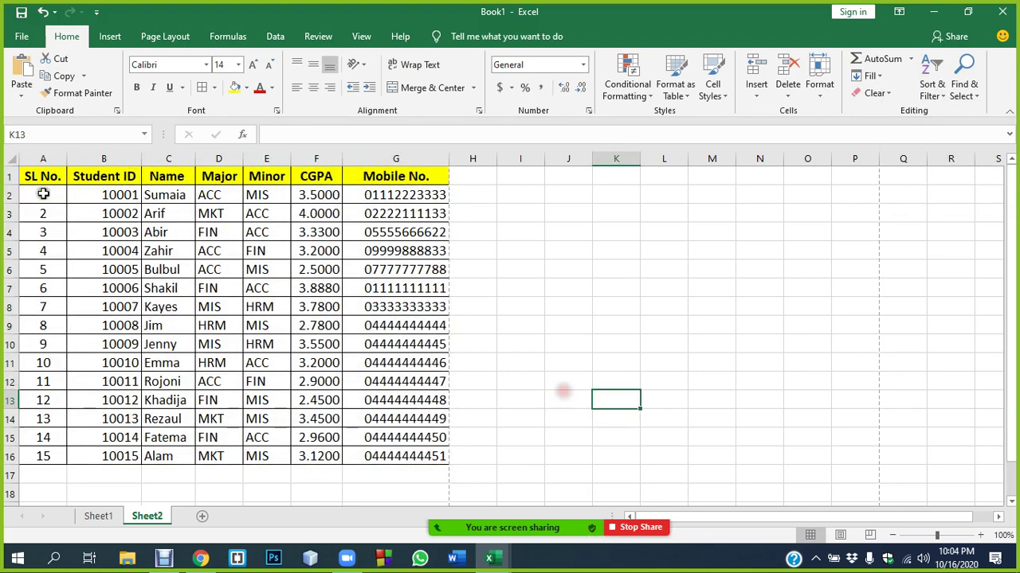
mouse_move(41, 177)
mouse_down()
mouse_move(45, 446)
mouse_move(28, 456)
mouse_up()
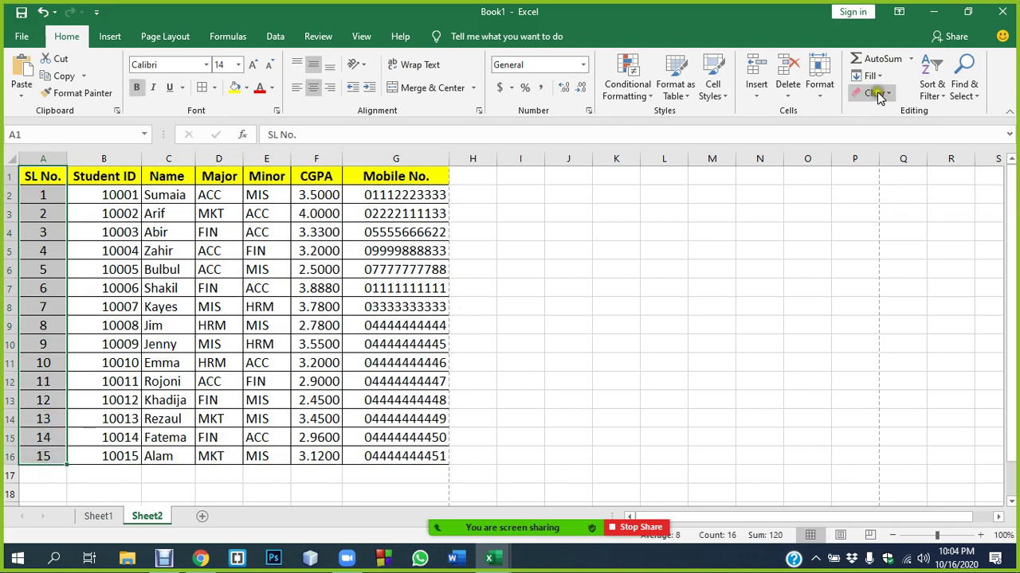
click(930, 67)
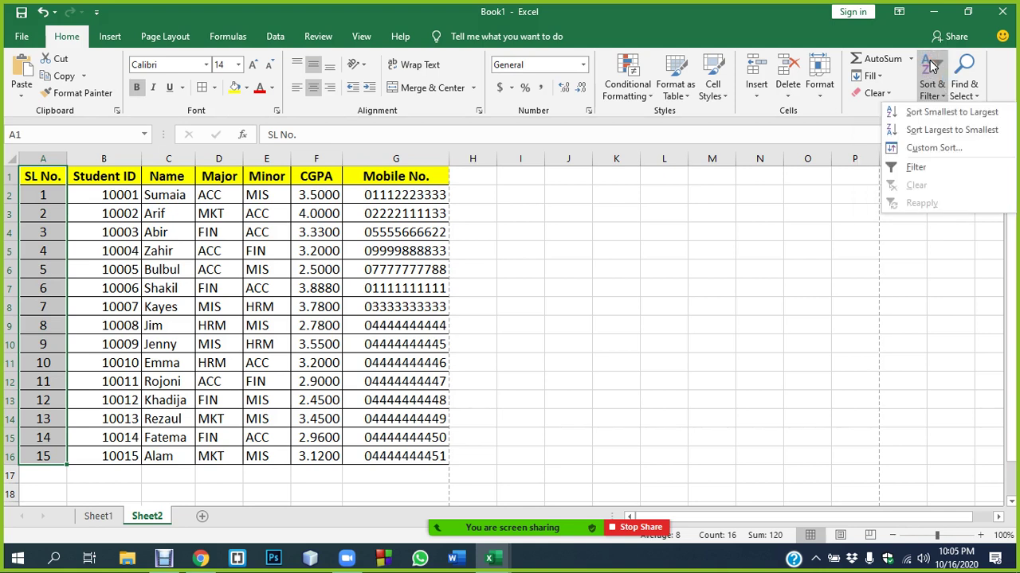
click(894, 119)
click(606, 271)
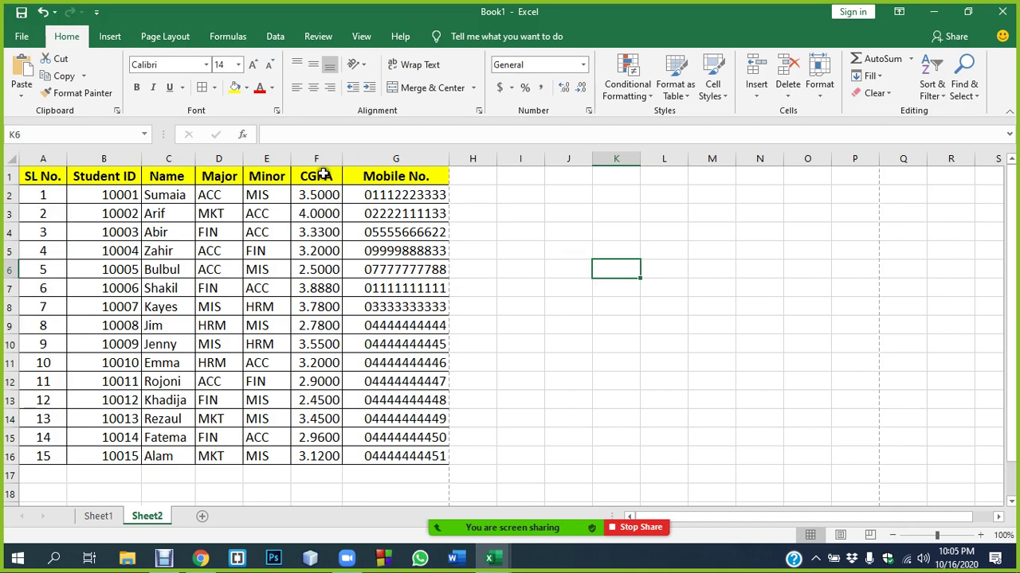
drag(323, 174, 323, 457)
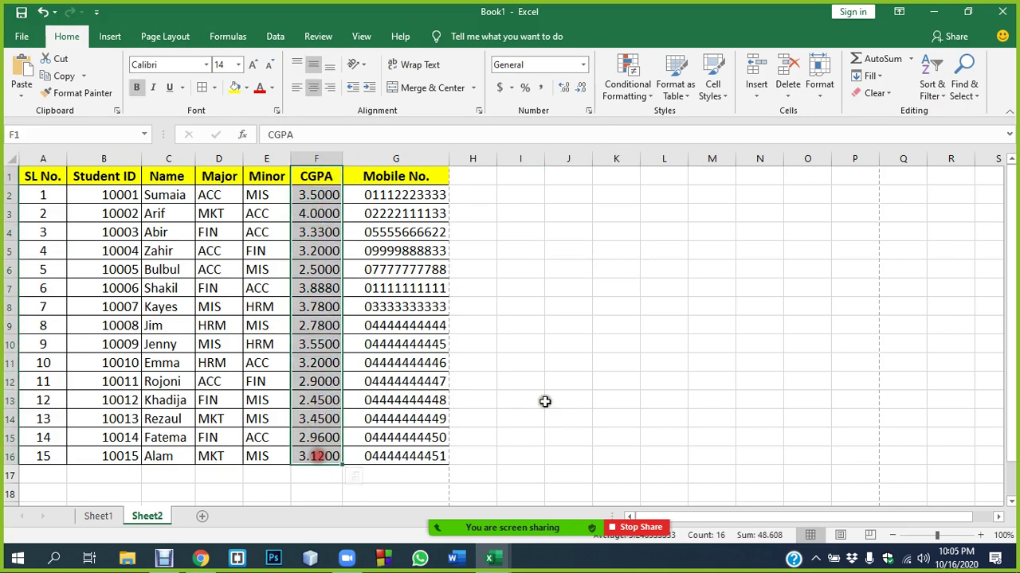
click(589, 262)
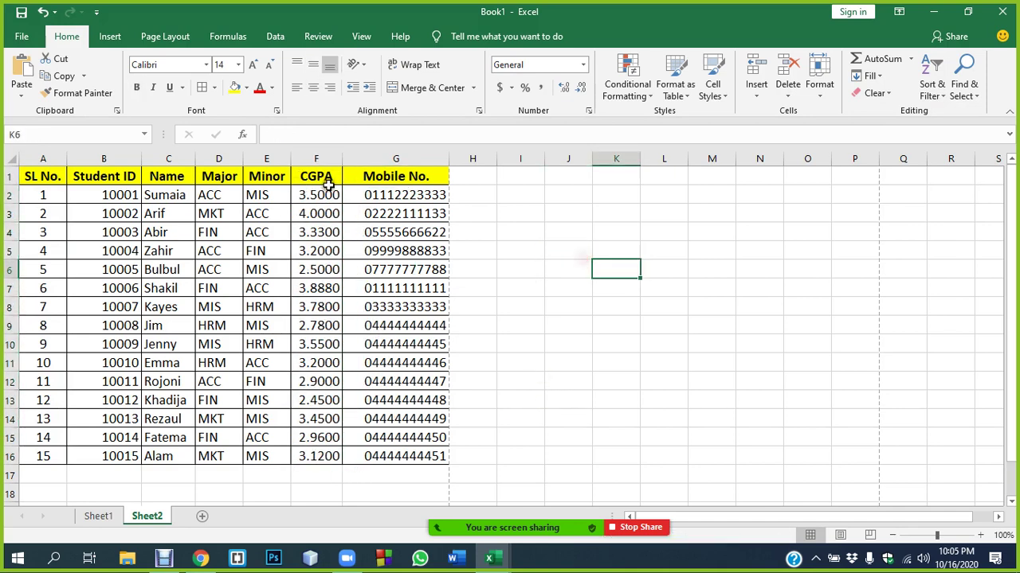
drag(322, 177, 319, 456)
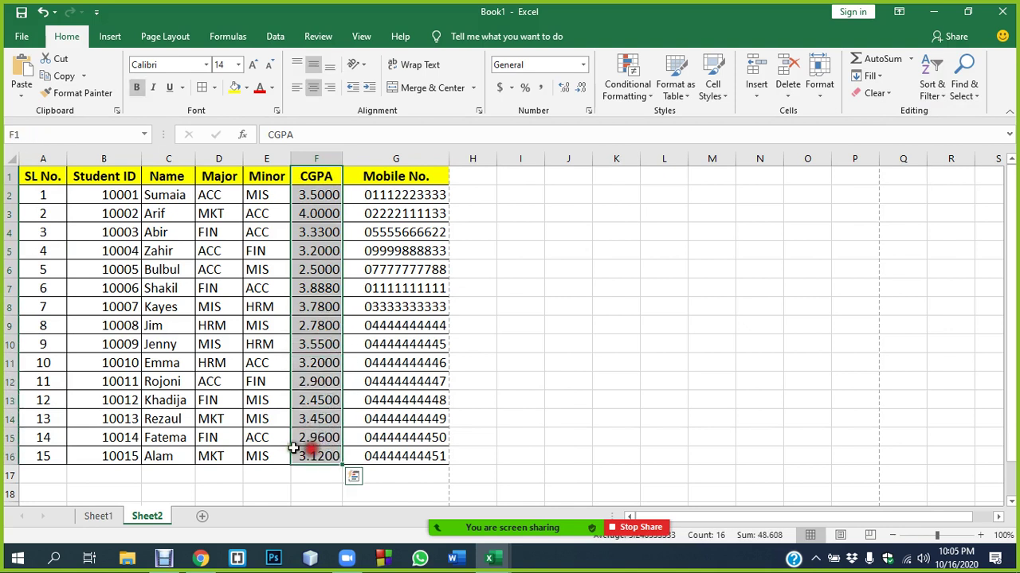
click(936, 88)
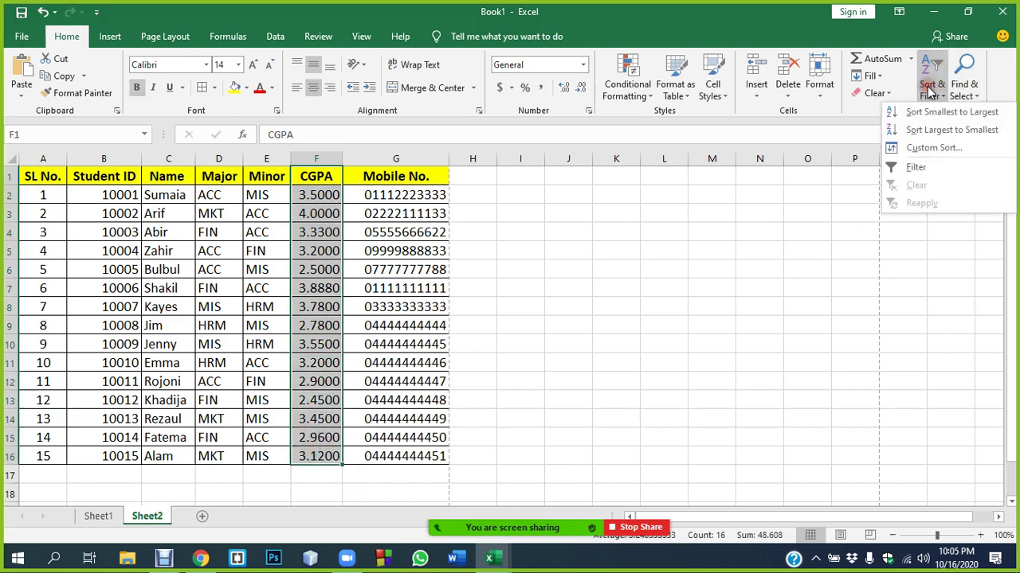
click(924, 129)
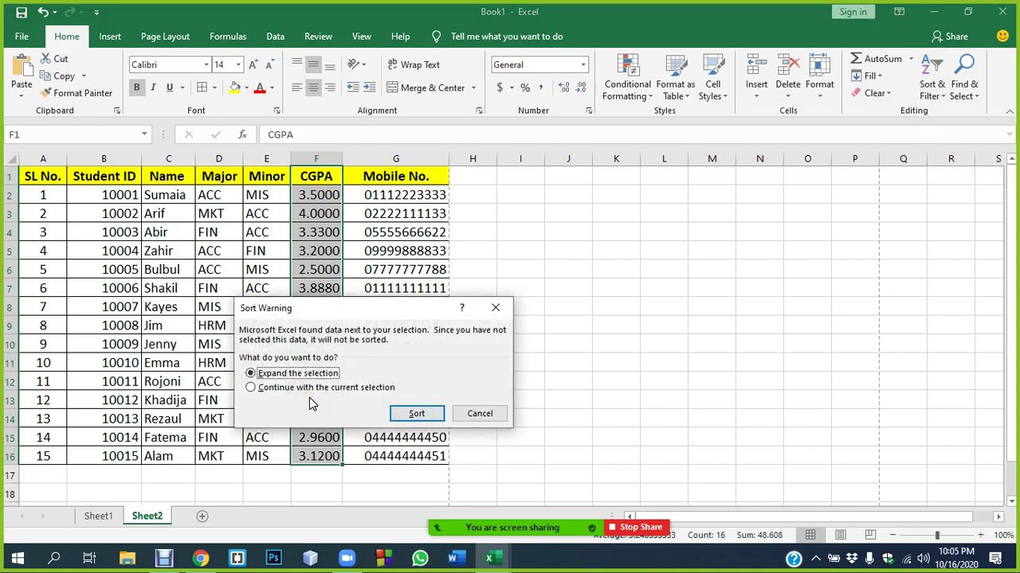
click(330, 387)
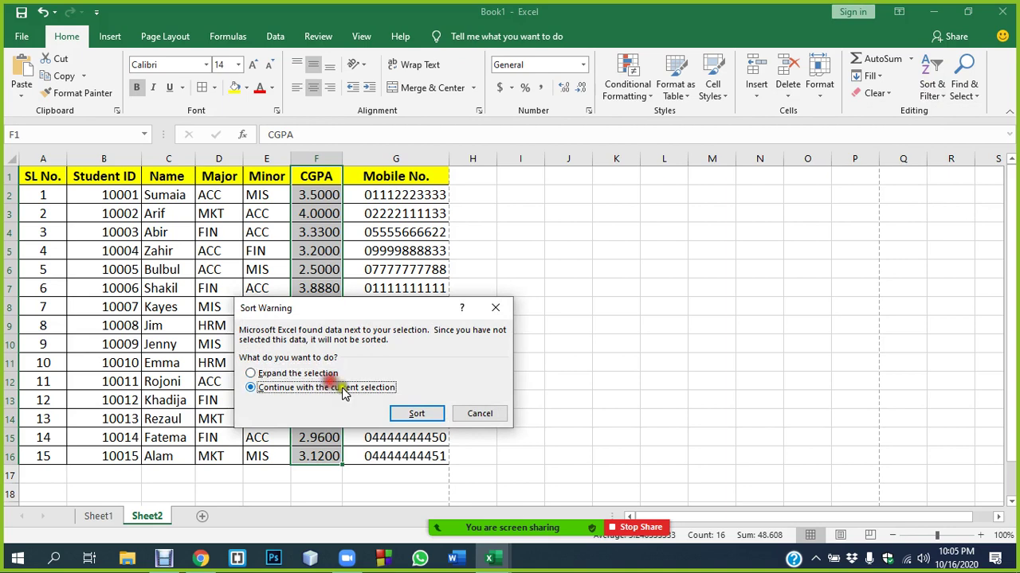
click(416, 415)
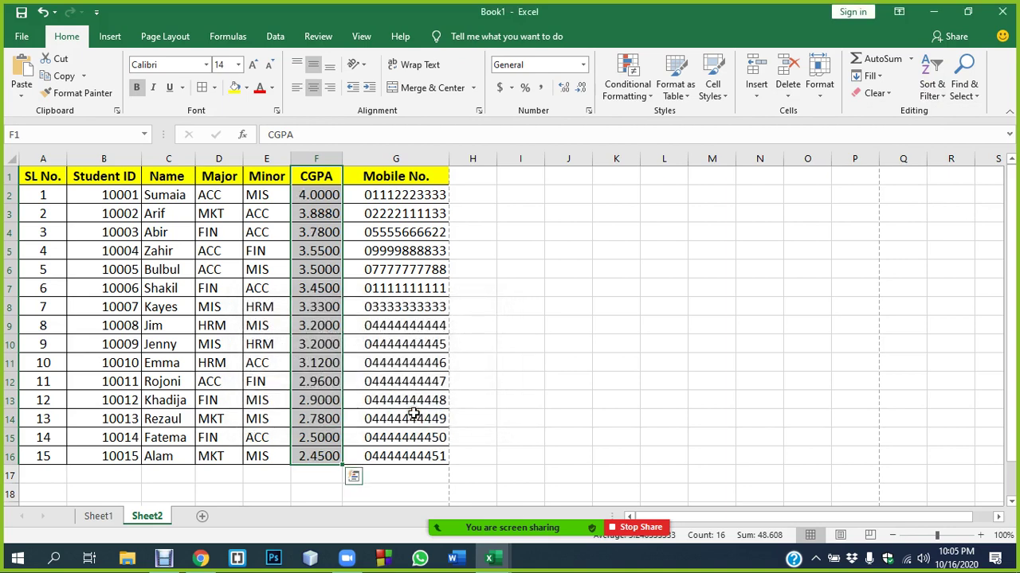
key(ctrl+z)
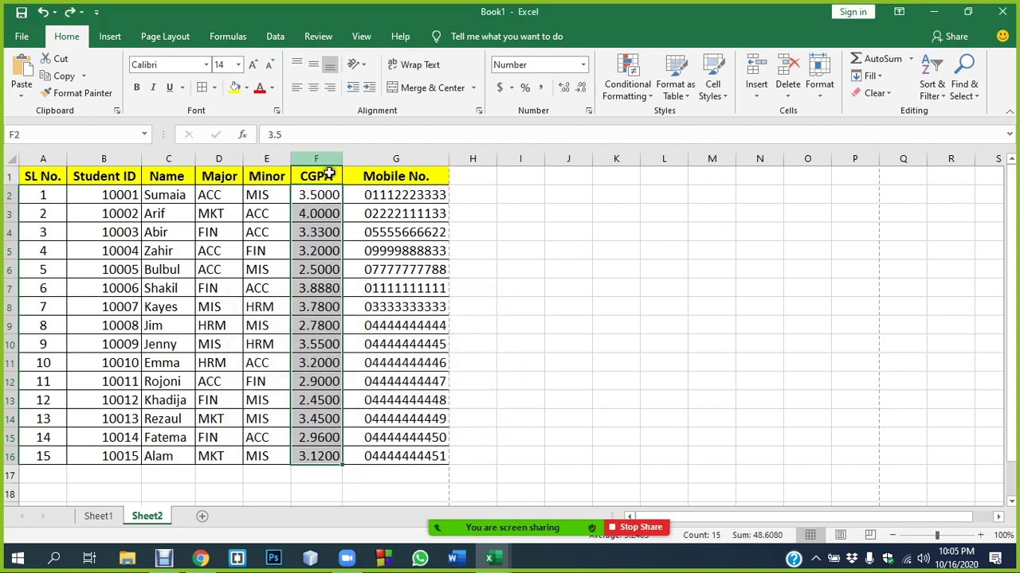
click(664, 271)
drag(321, 177, 316, 456)
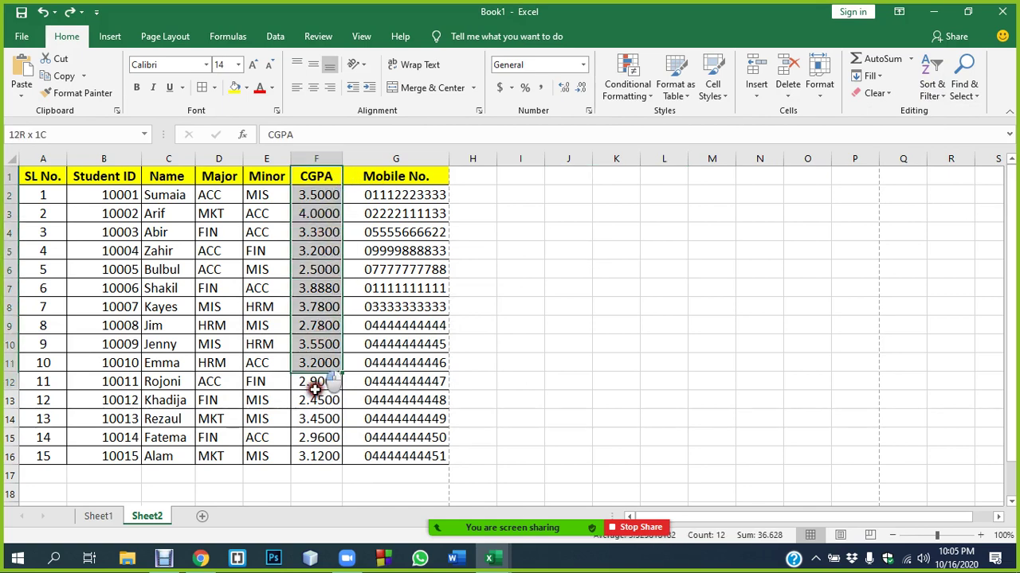
click(932, 84)
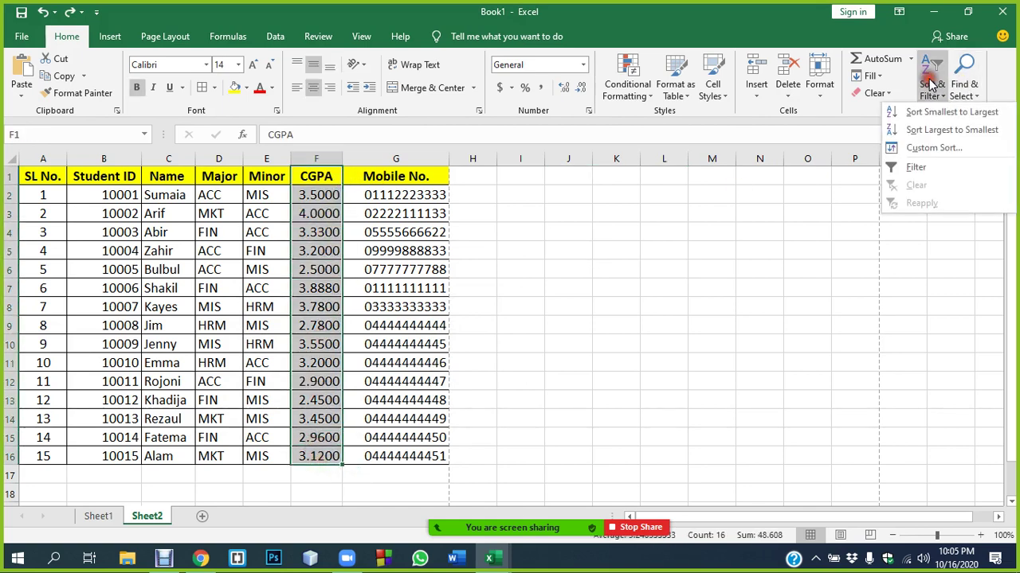
click(930, 116)
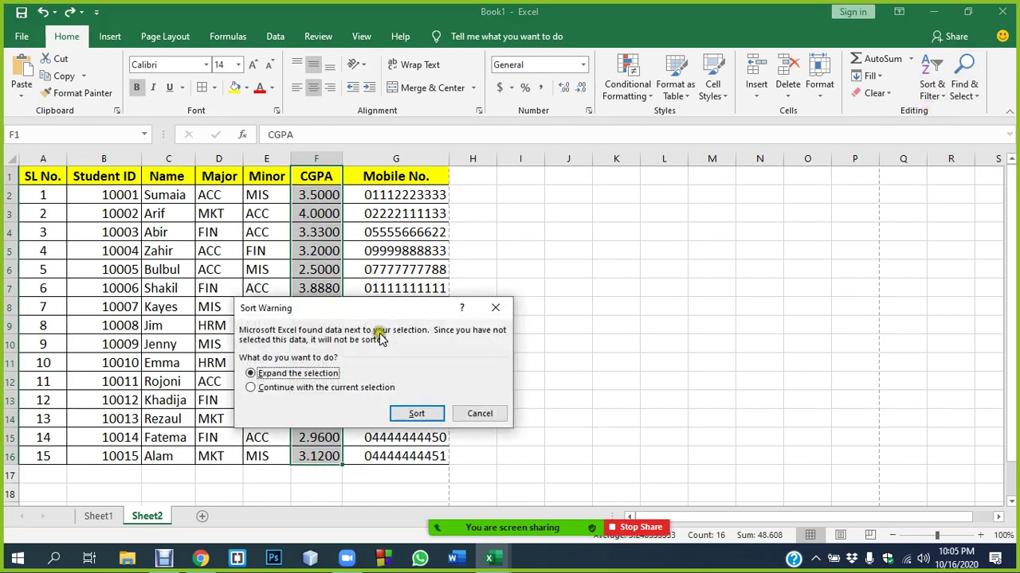
click(415, 415)
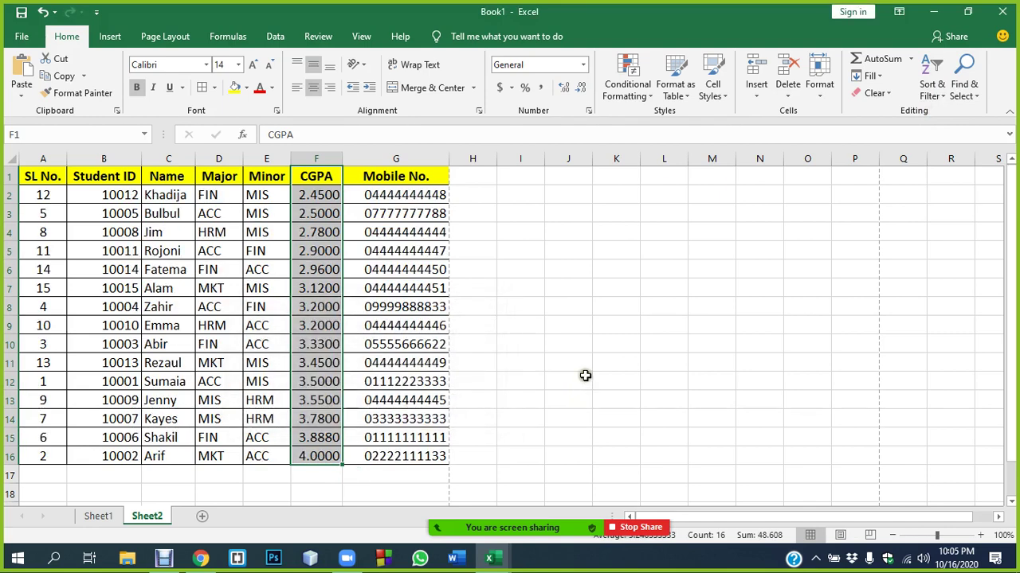
Step: Undo the last sort, then sort only F1:F16 ascending (2.4500 to 4.0000) with the current selection
key(ctrl+z)
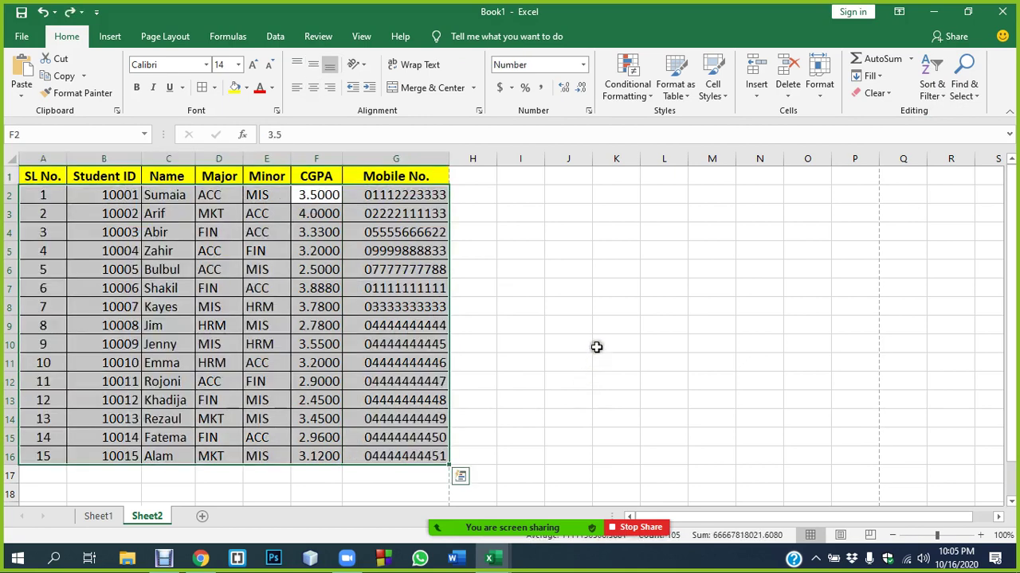
click(578, 320)
click(635, 252)
drag(307, 173, 319, 458)
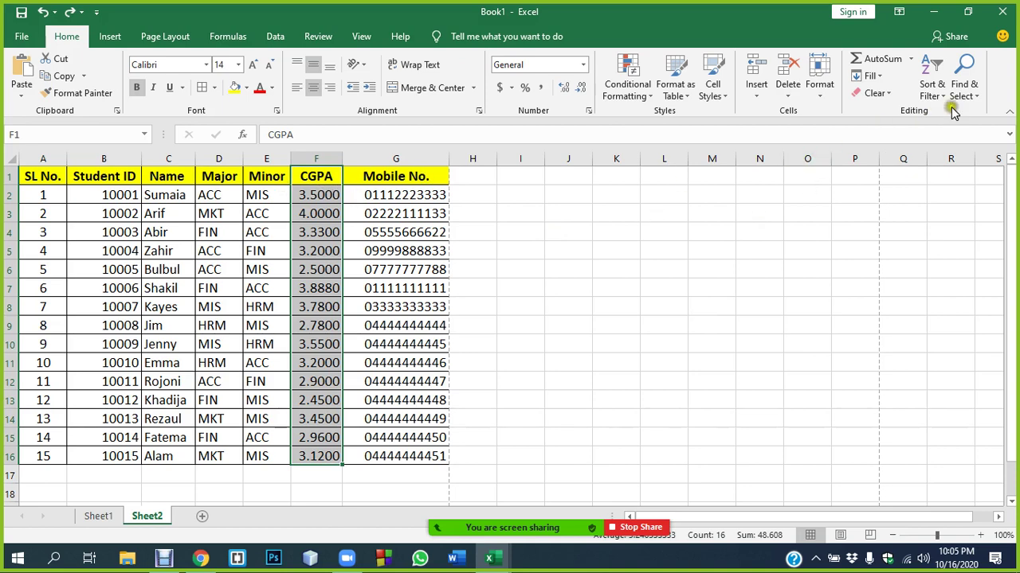
click(932, 88)
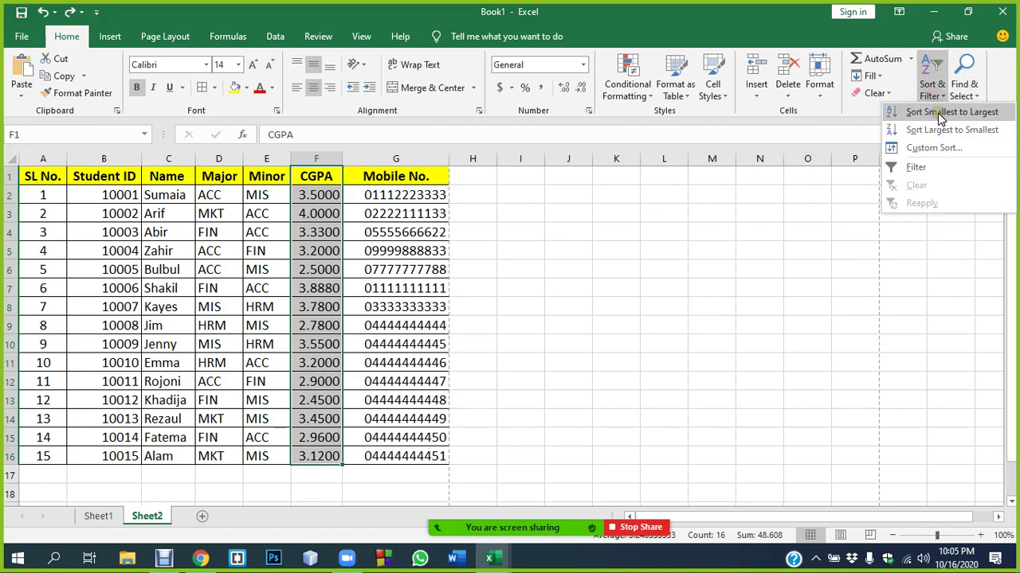
click(937, 114)
drag(372, 309, 697, 295)
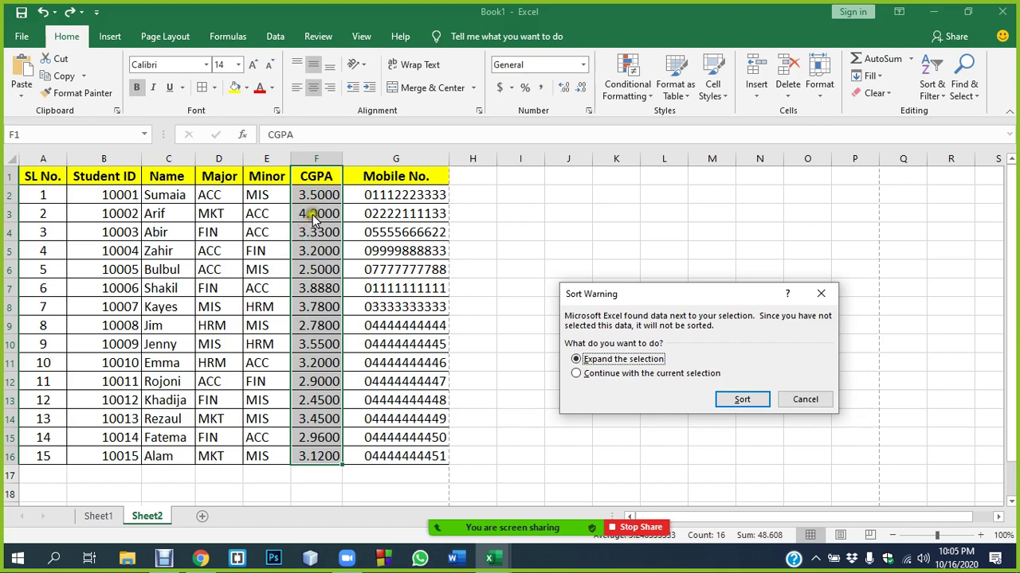
click(609, 374)
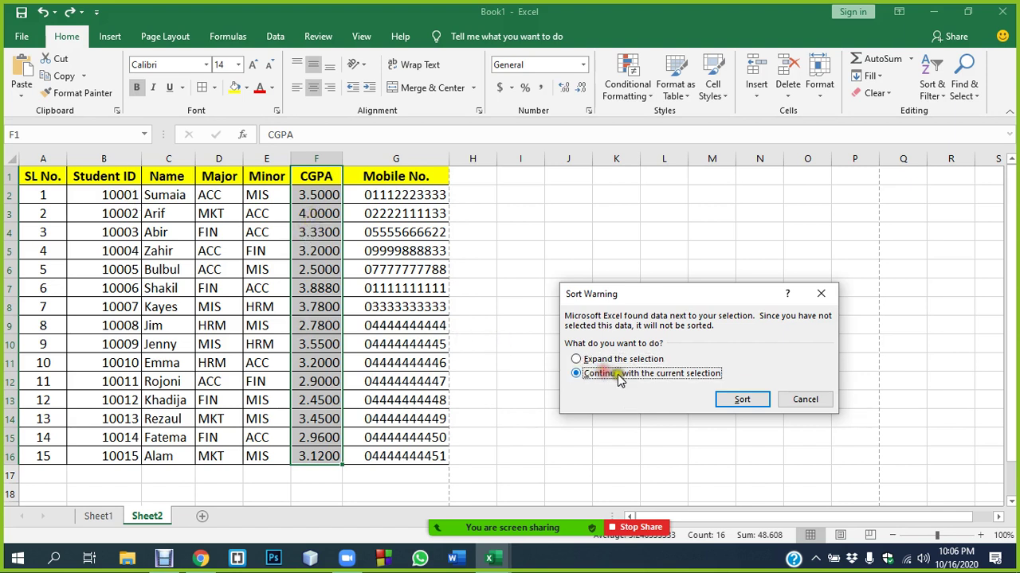
click(740, 400)
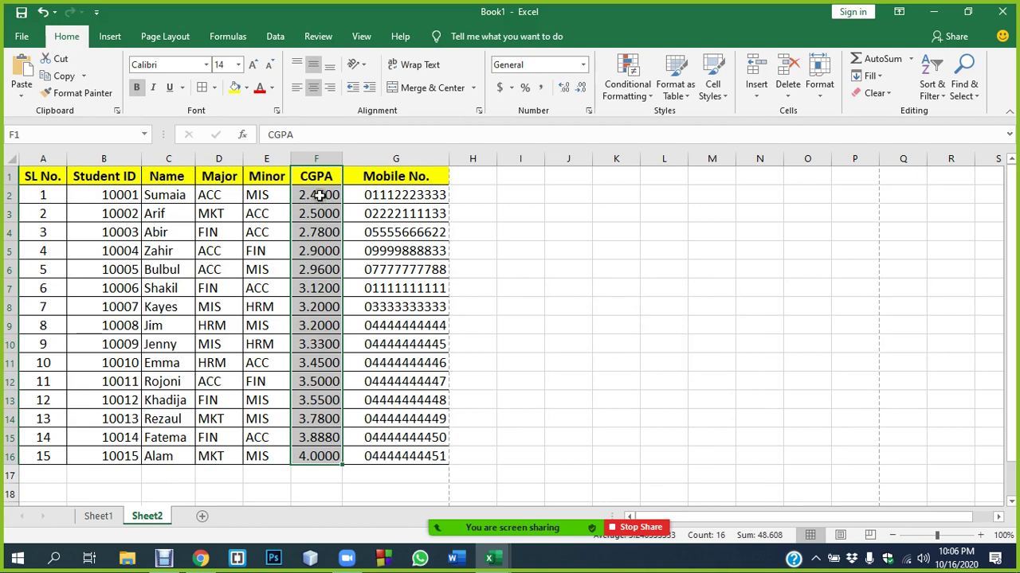
Step: Undo, then sort whole rows by CGPA descending, 4.0000 to 2.4500, expanding the selection
key(ctrl+z)
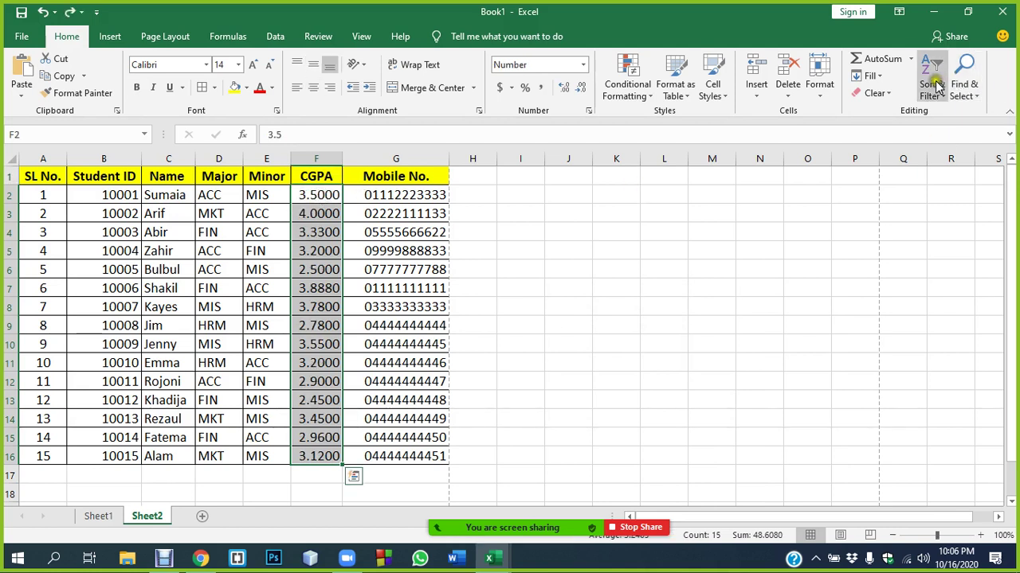
click(931, 88)
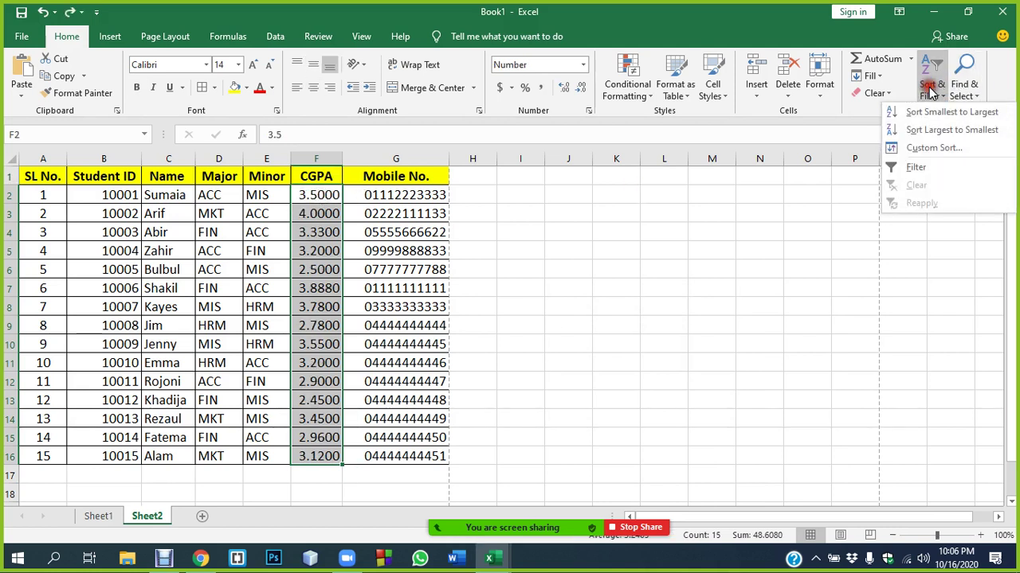
click(937, 129)
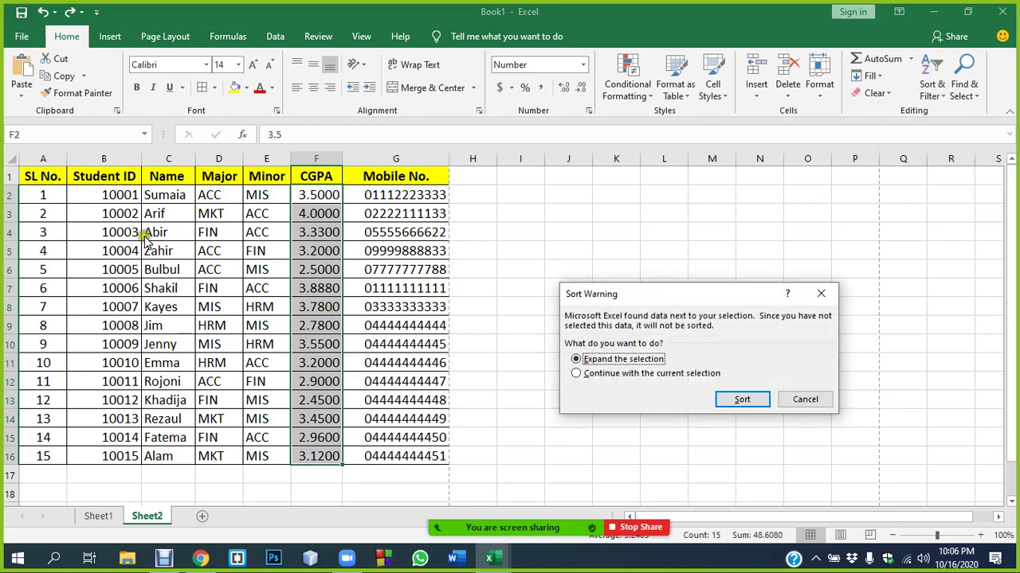
click(740, 399)
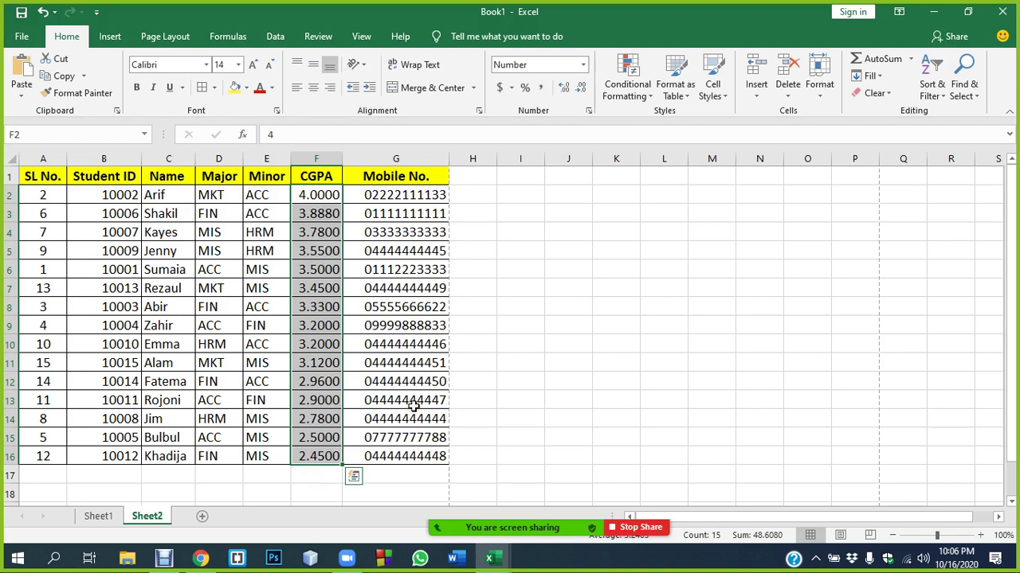
Step: Undo the CGPA descending sort, then sort A to Z by Name, expanding to whole rows
key(ctrl+z)
click(561, 322)
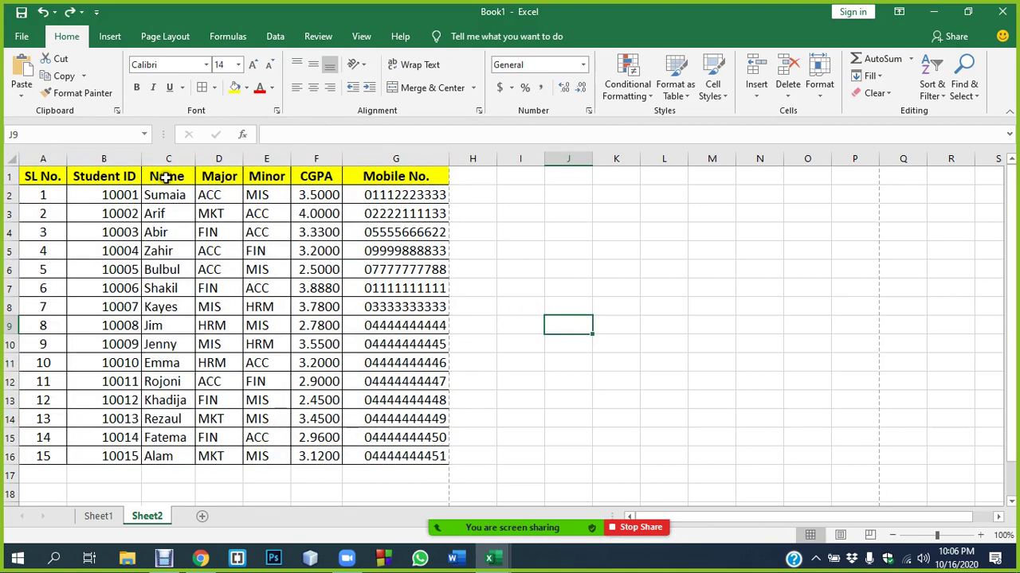
mouse_move(168, 177)
mouse_down()
mouse_move(179, 290)
mouse_move(168, 454)
mouse_up()
click(932, 80)
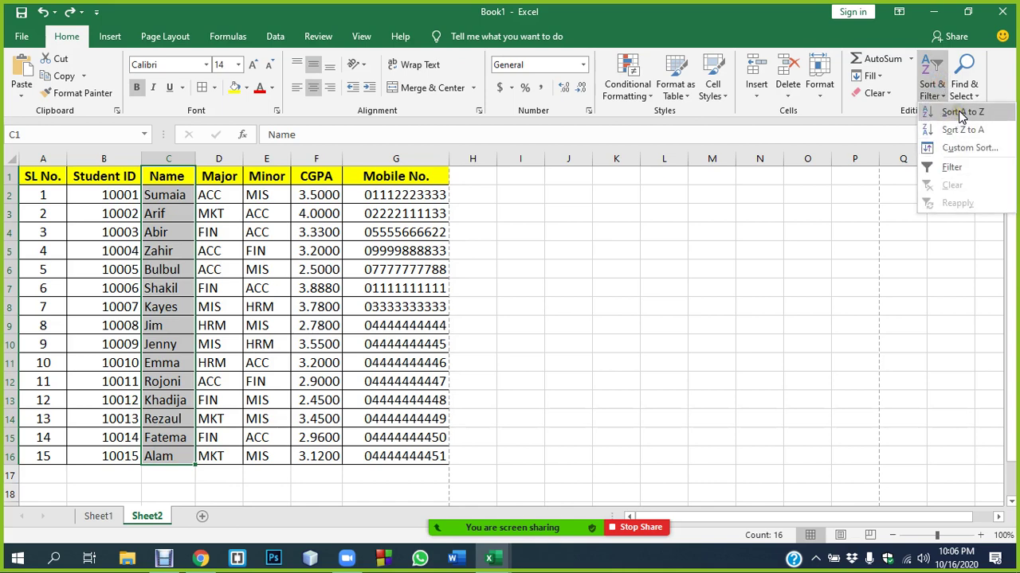
click(961, 113)
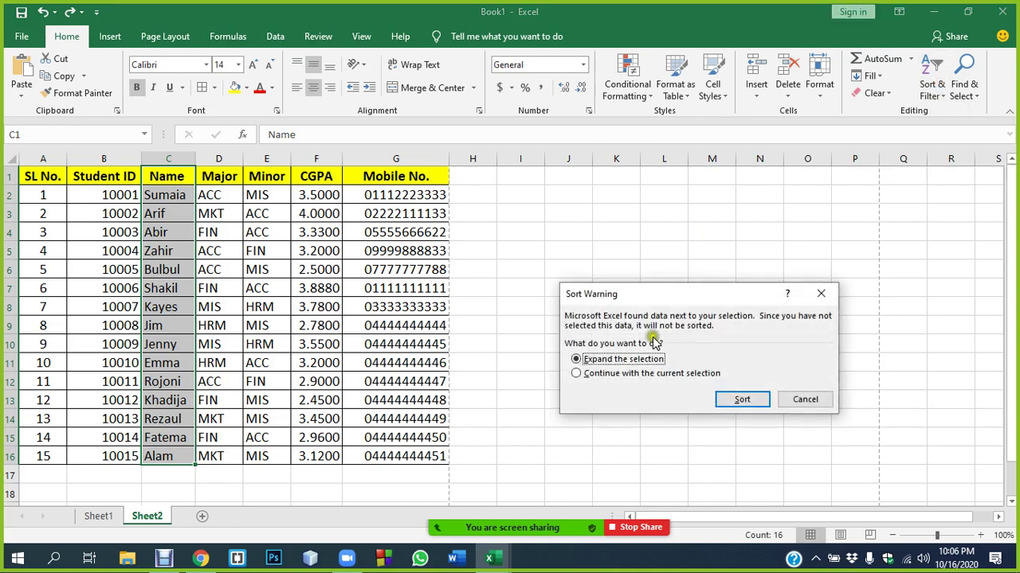
click(714, 400)
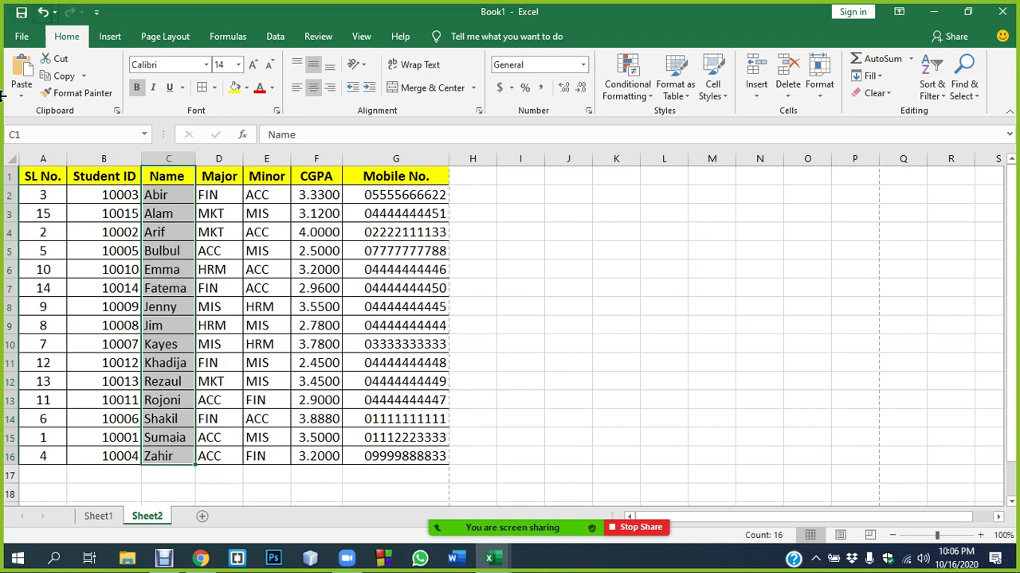
drag(44, 203, 43, 455)
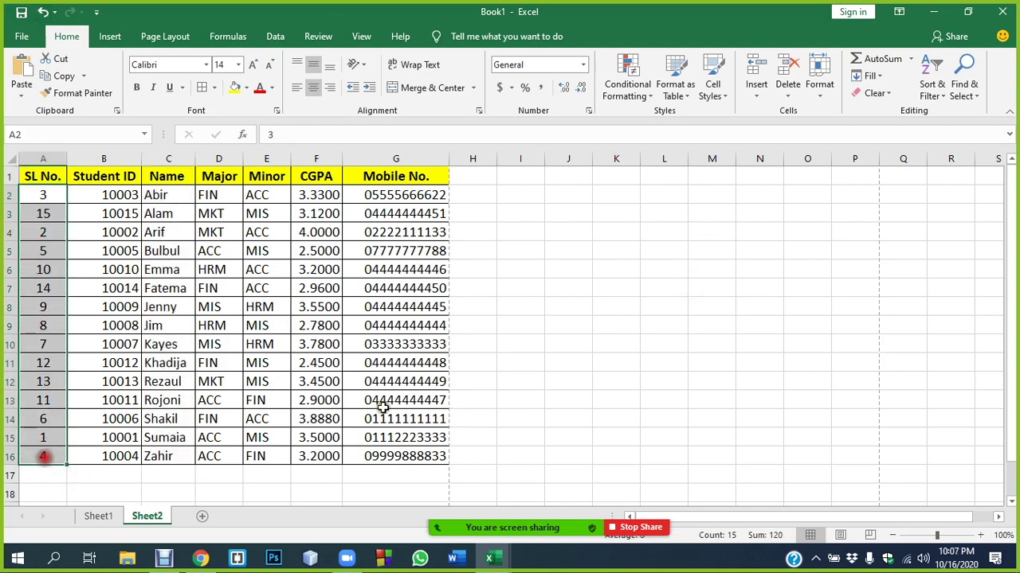
click(603, 360)
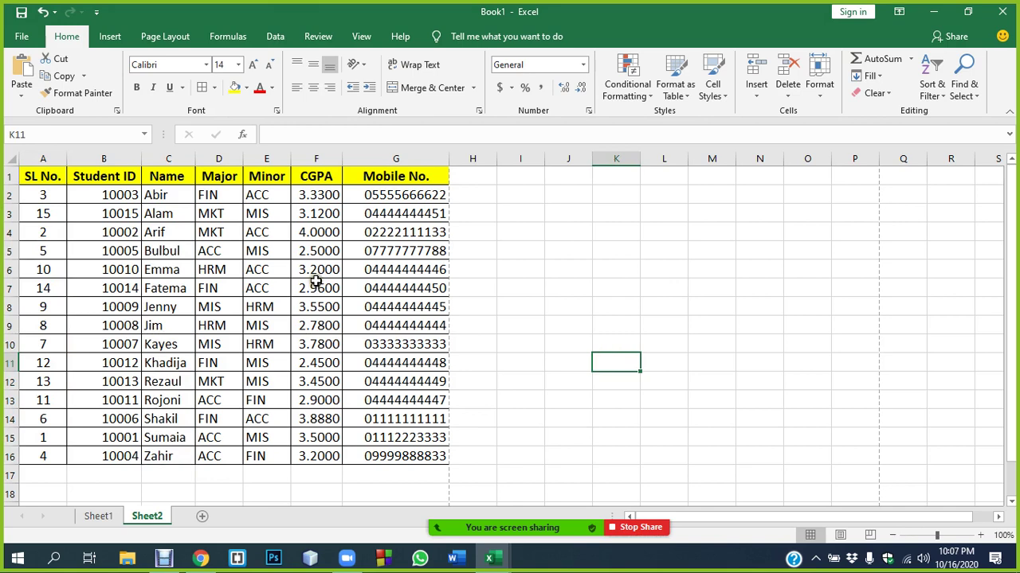
Step: Undo the Name sort, save the workbook, and select the whole table including headers
key(ctrl+z)
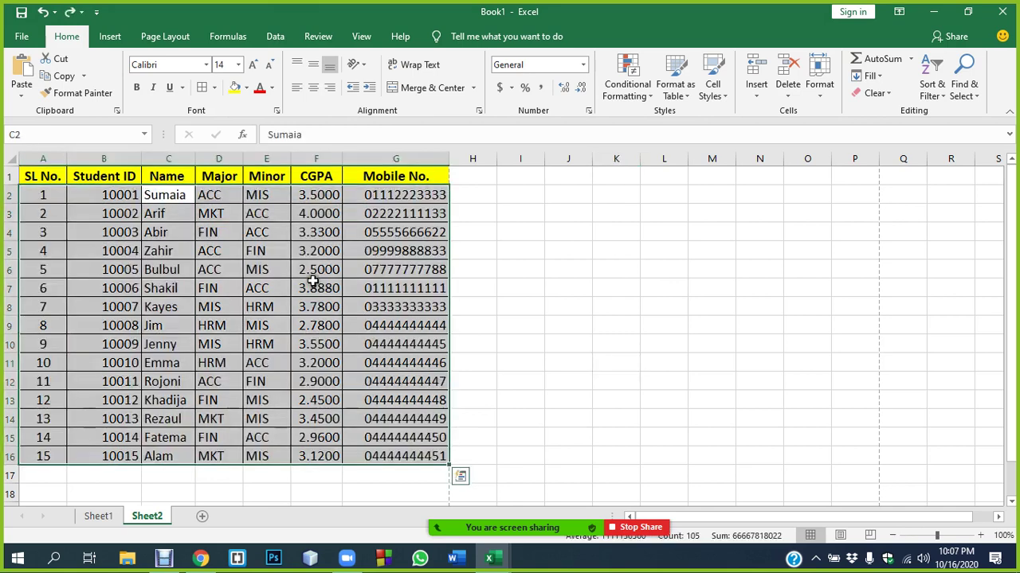
click(532, 269)
key(ctrl+s)
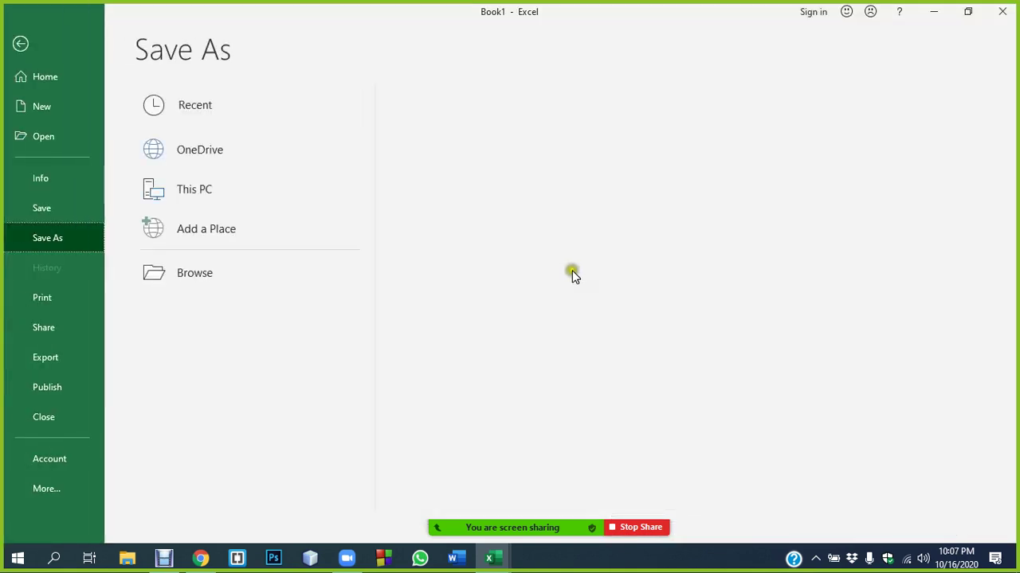
key(Escape)
click(567, 232)
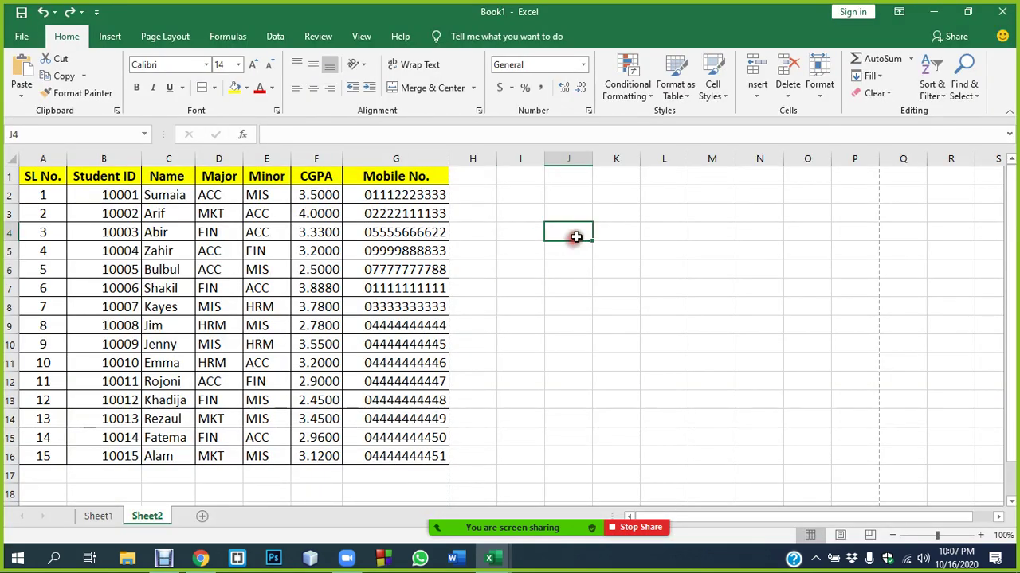
drag(43, 176, 423, 463)
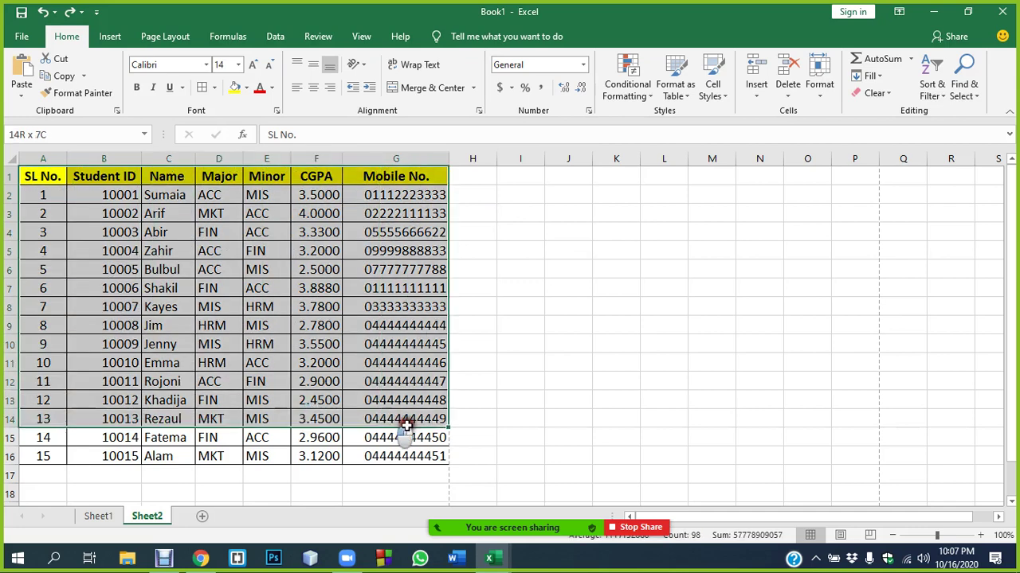
Step: In Custom Sort, keep My data has headers checked and sort by Name, A to Z
click(938, 89)
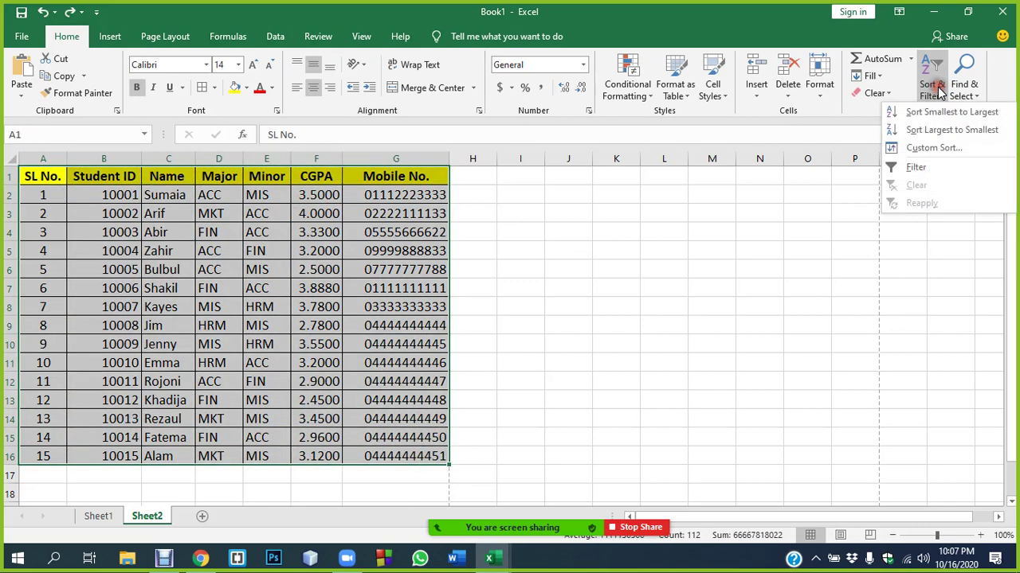
click(933, 149)
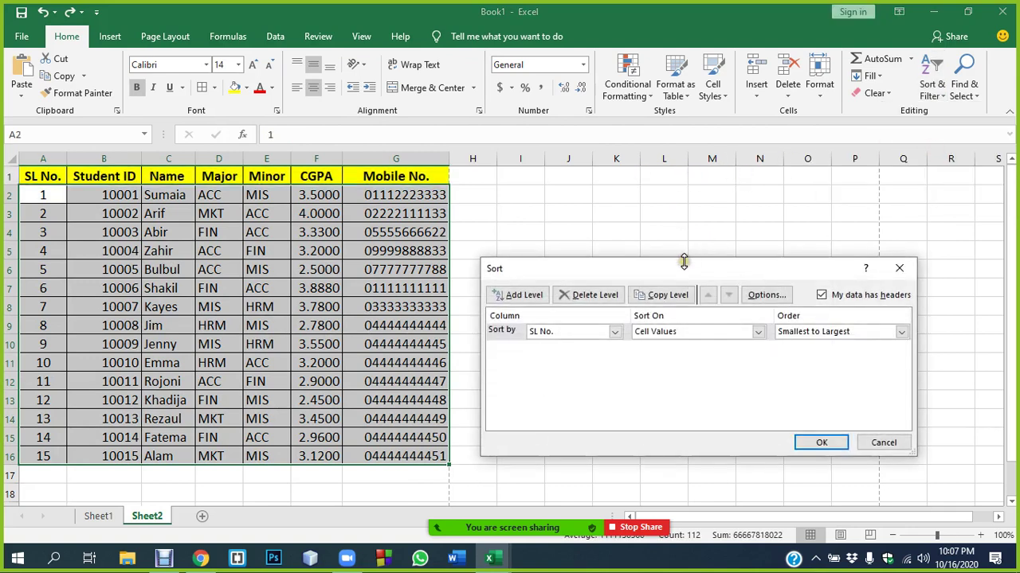
drag(683, 262, 713, 194)
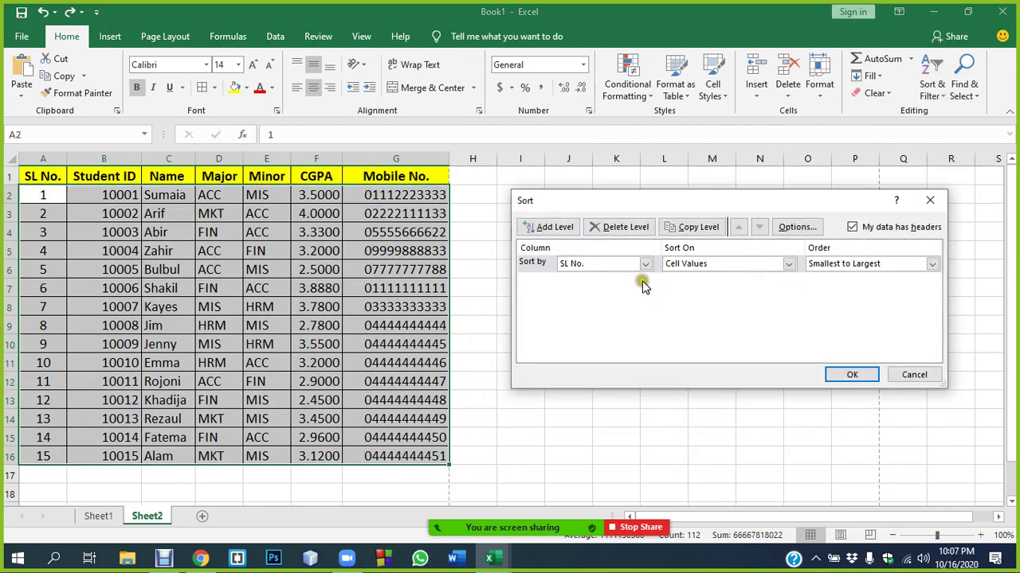
click(571, 265)
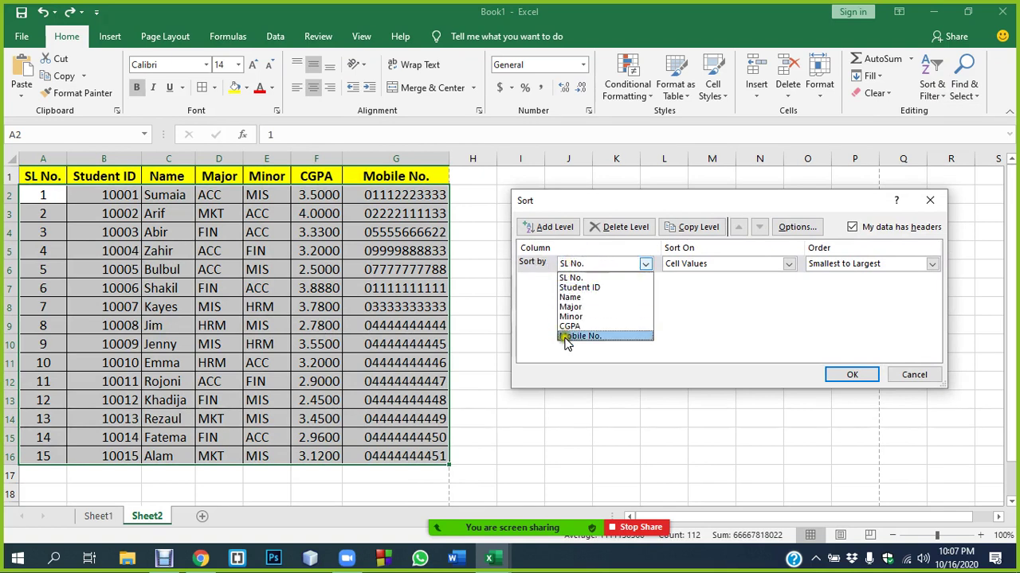
click(675, 308)
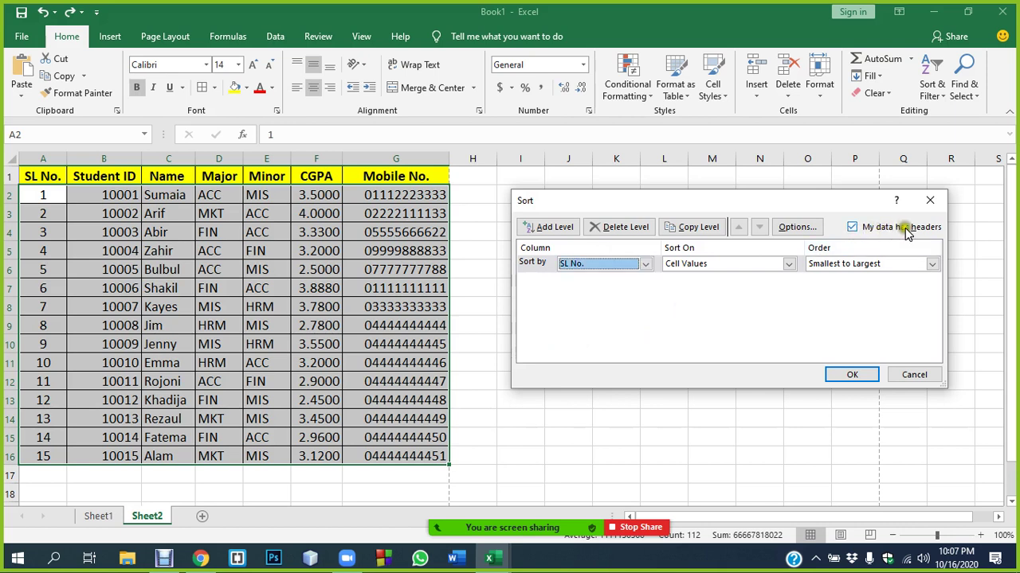
click(851, 227)
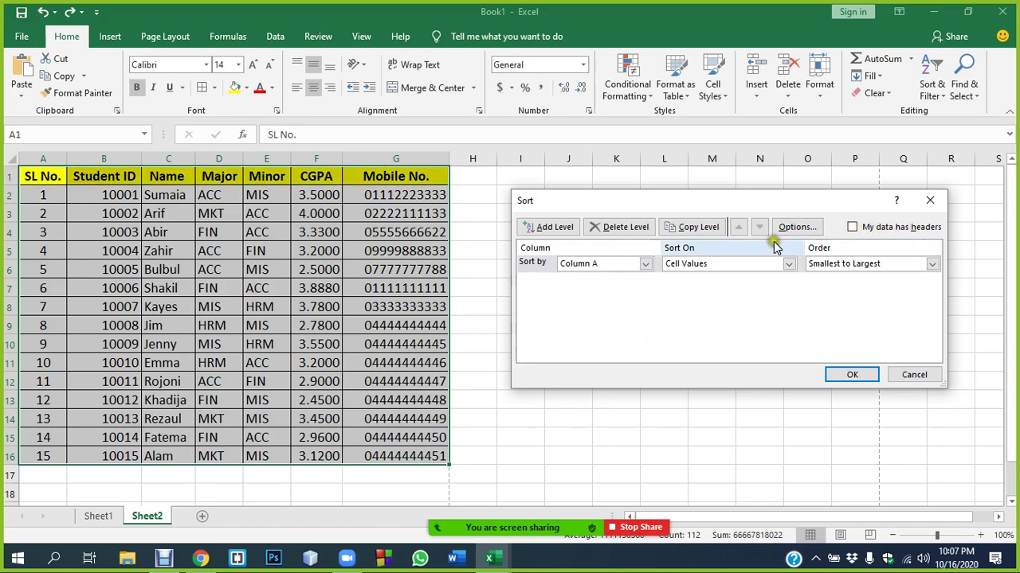
click(603, 263)
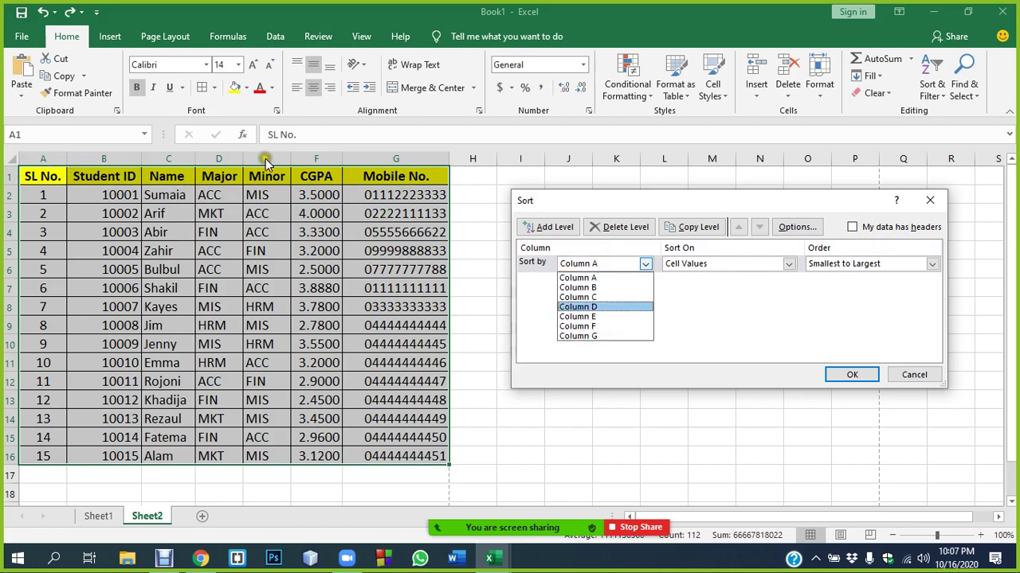
click(850, 228)
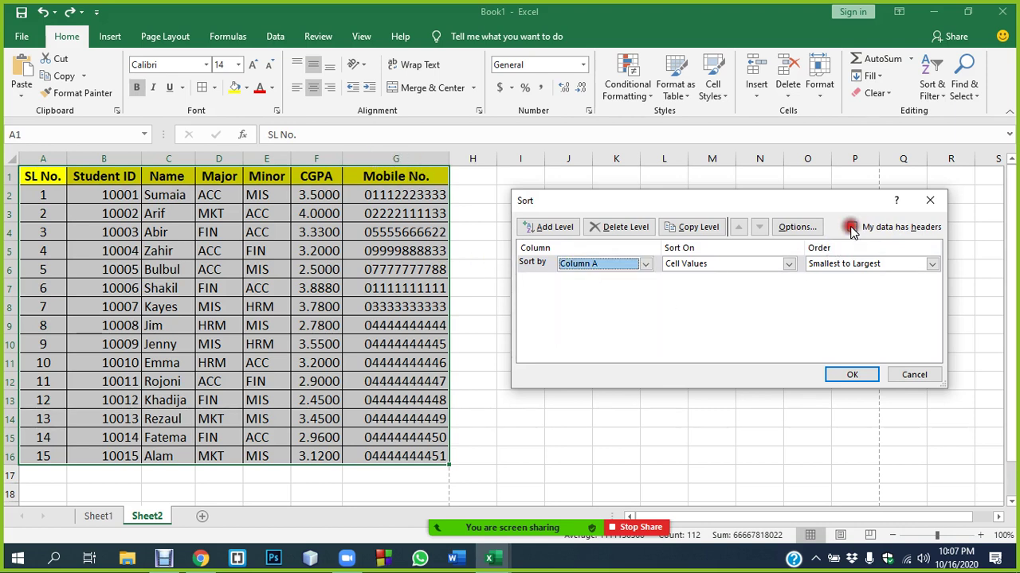
click(851, 229)
click(603, 264)
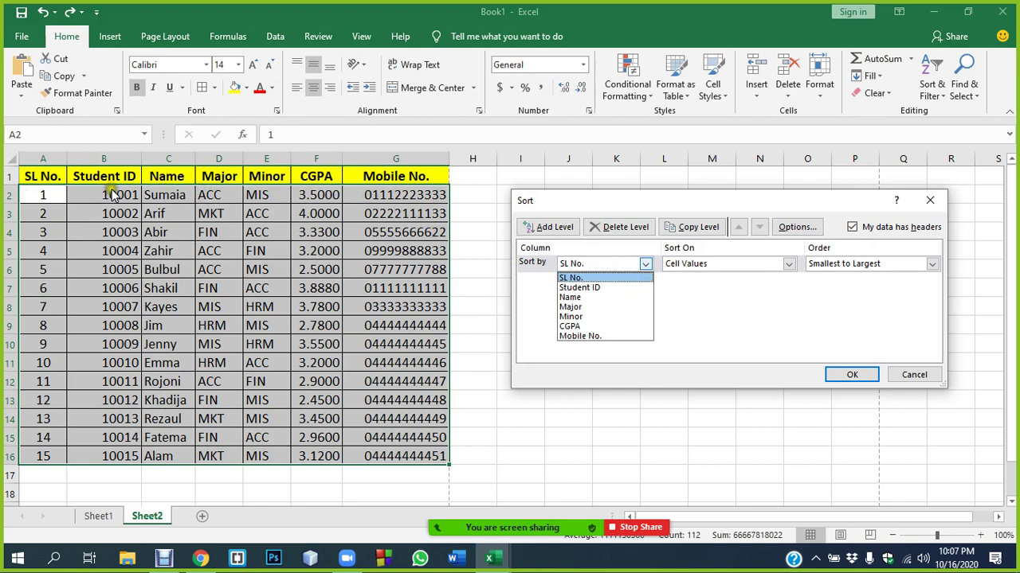
click(597, 299)
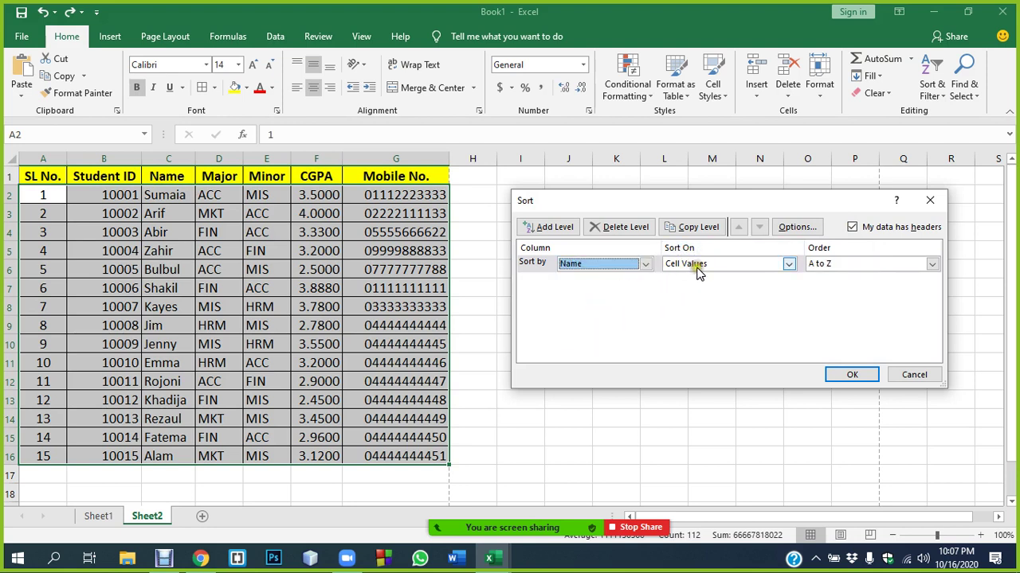
click(851, 375)
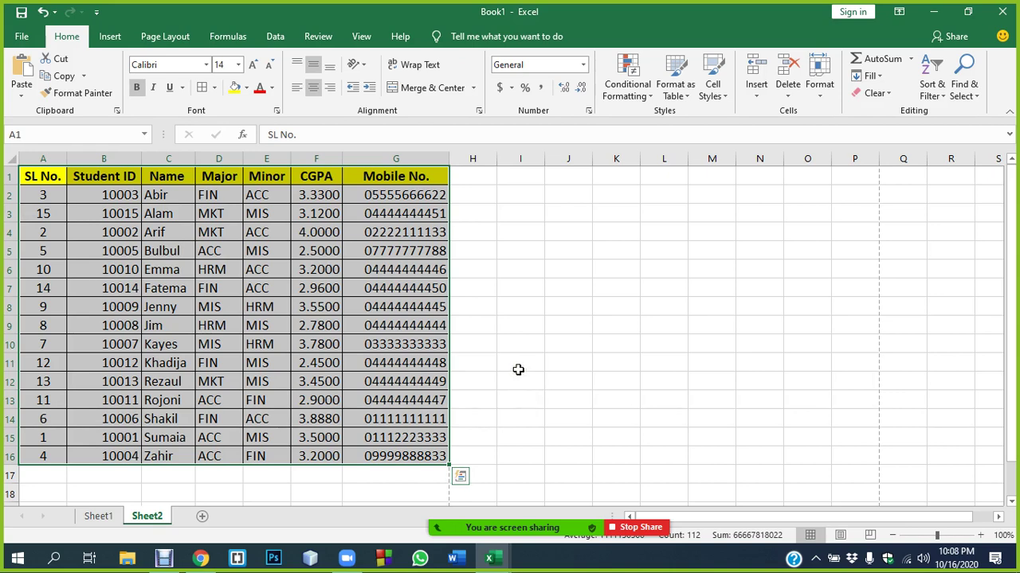
Step: Undo the previous sort and start a Custom Sort by Name A to Z with a second level
key(ctrl+z)
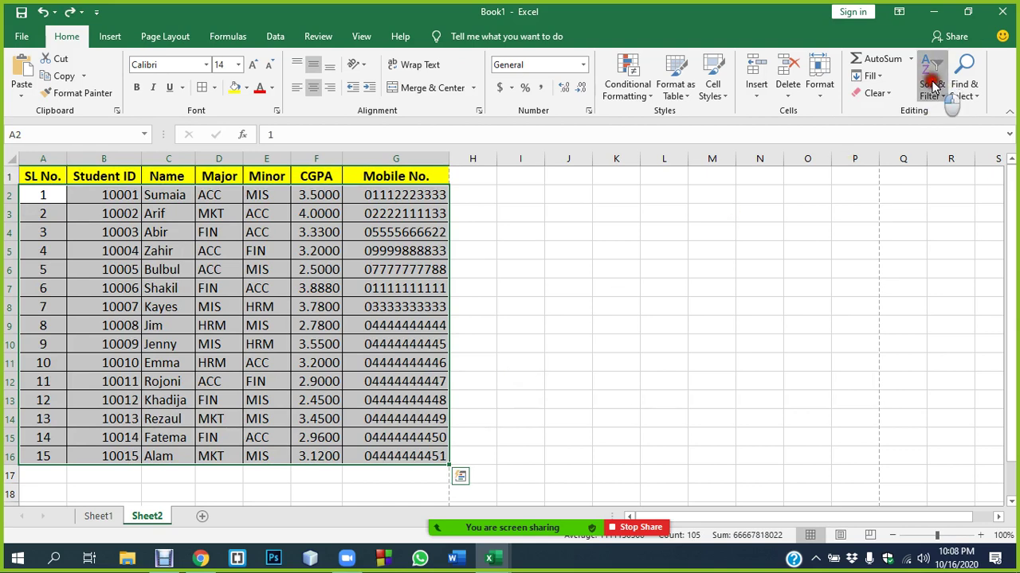
click(932, 84)
click(856, 171)
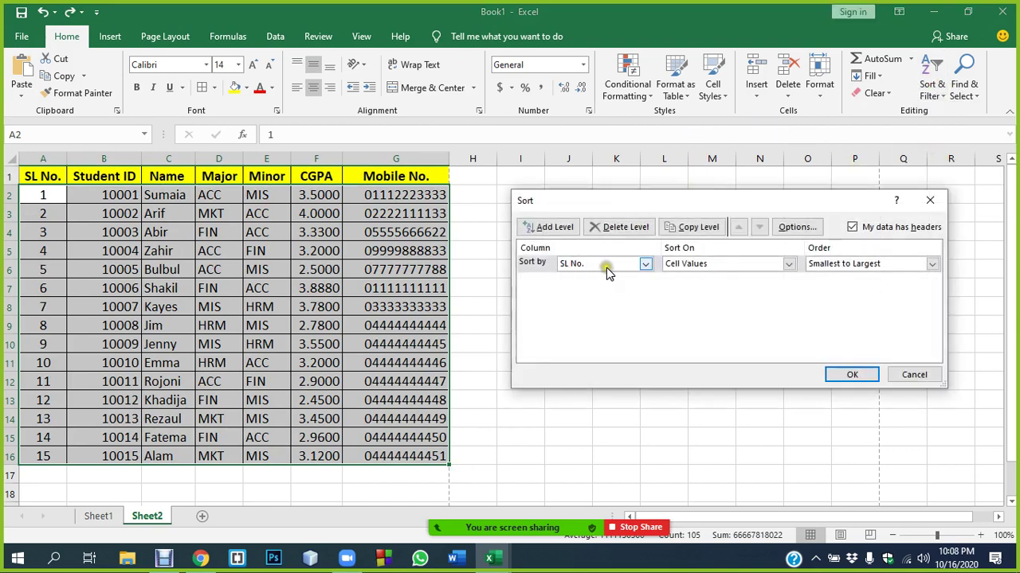
click(613, 267)
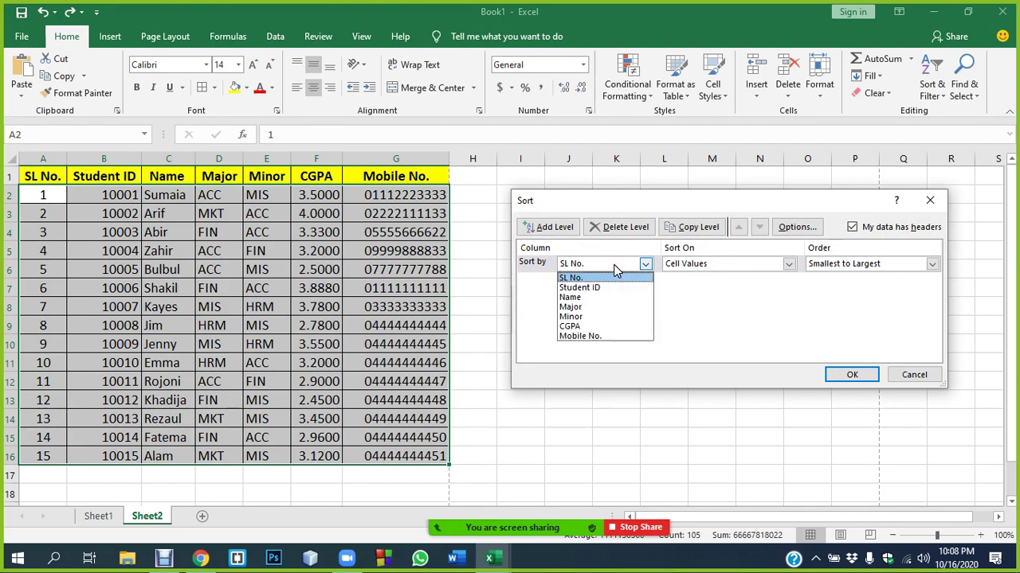
click(569, 297)
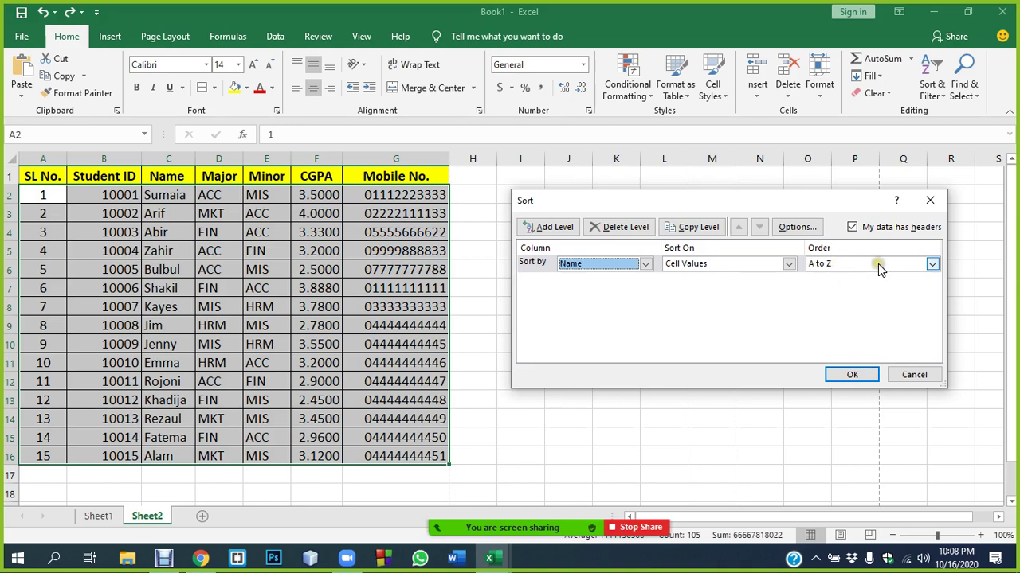
click(545, 226)
drag(621, 198, 656, 186)
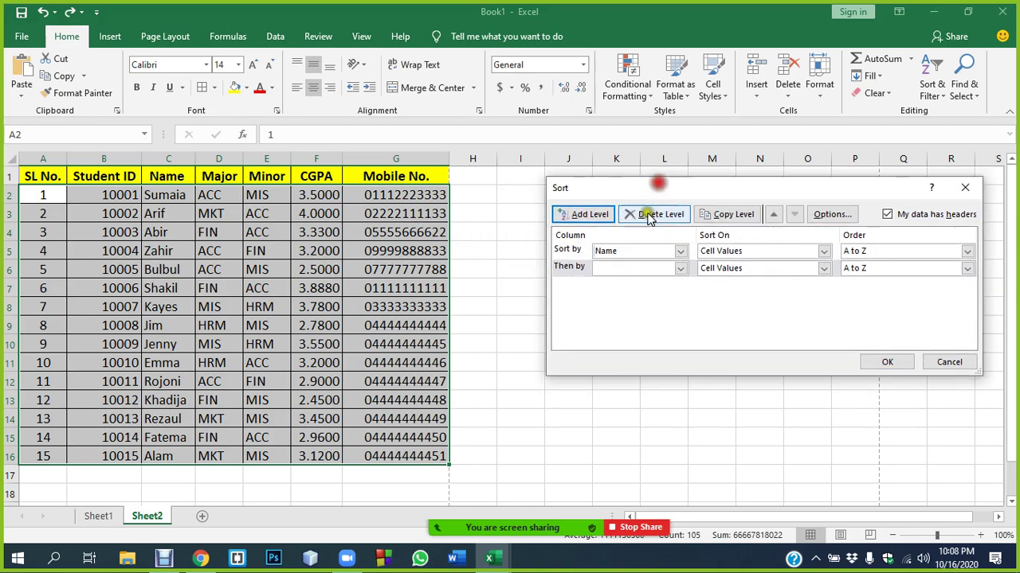
Step: Set the second level to CGPA, Largest to Smallest, and apply the sort
click(635, 267)
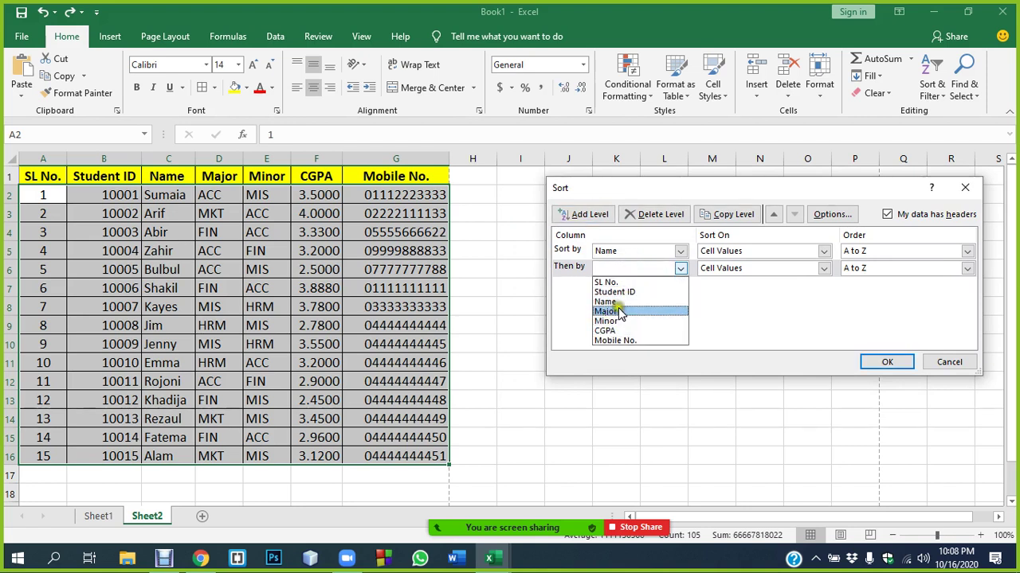
click(610, 330)
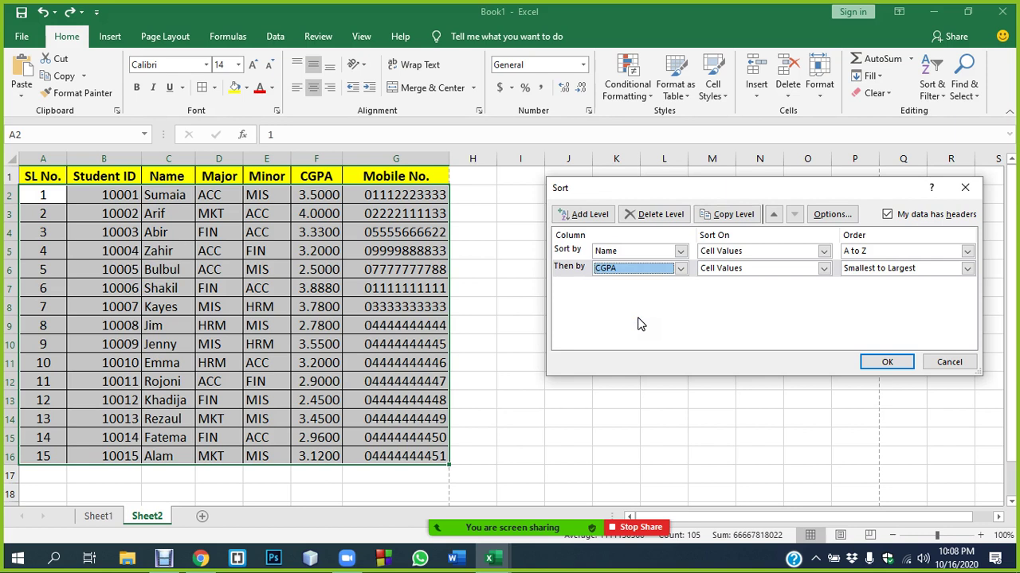
click(867, 268)
click(867, 291)
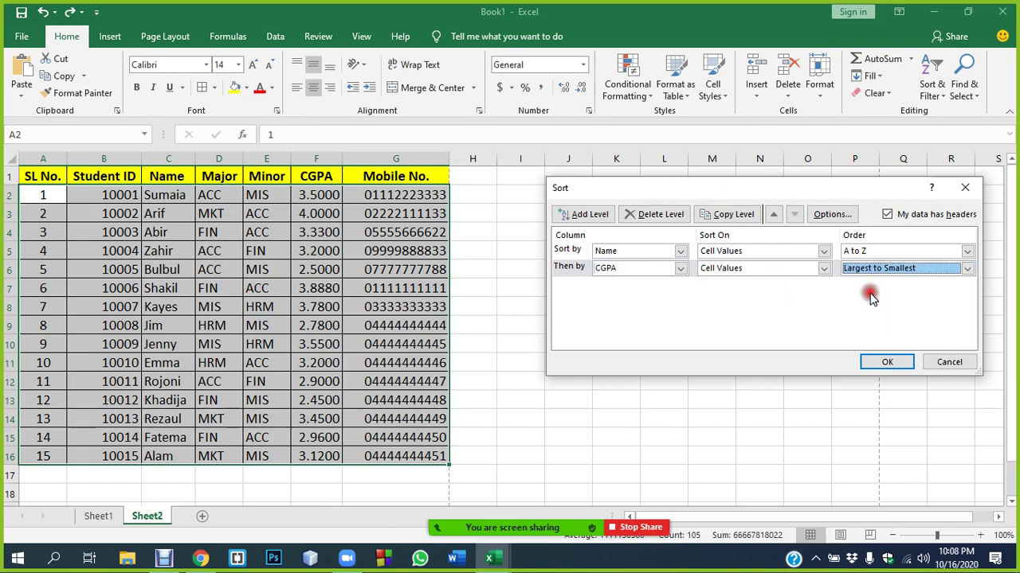
click(887, 364)
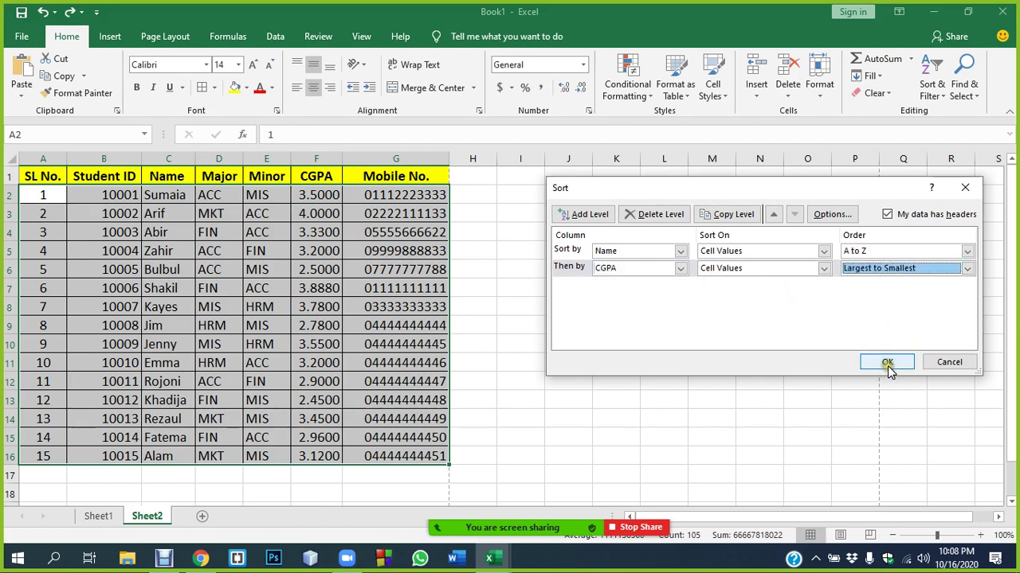
click(887, 363)
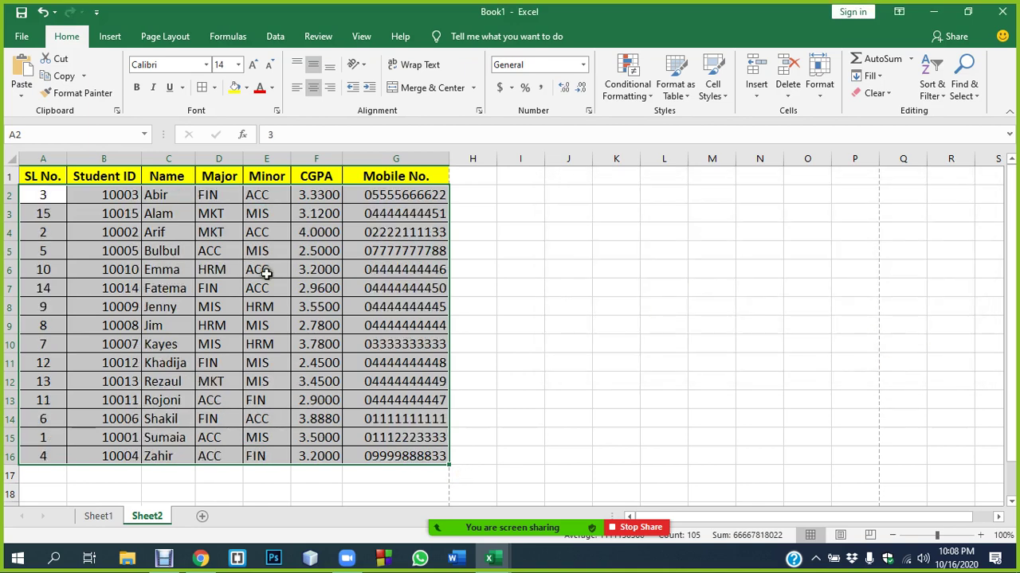
Step: Select the first three student records to check the Name then CGPA order
click(165, 193)
click(166, 211)
click(162, 233)
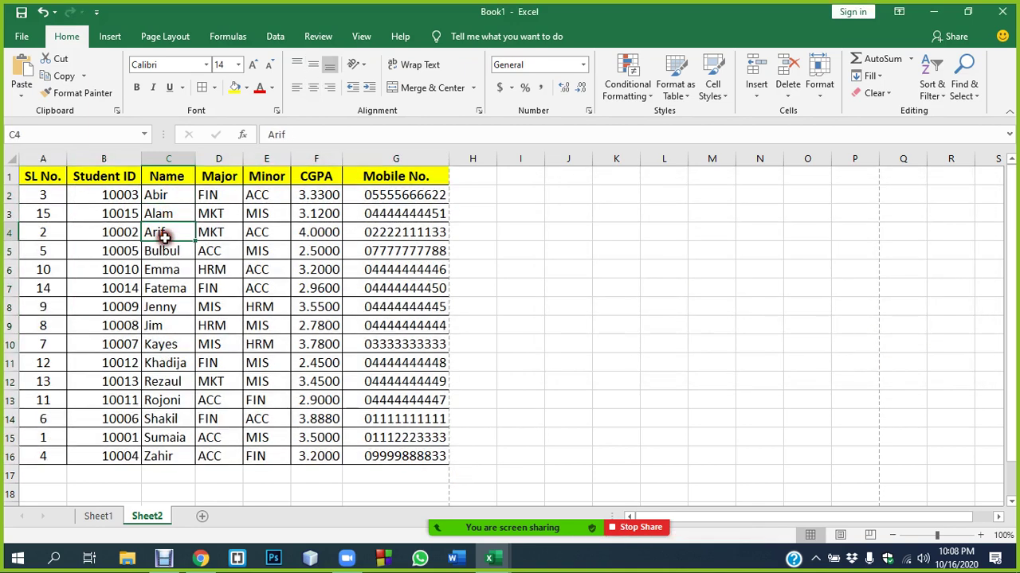
mouse_move(161, 203)
mouse_down()
mouse_move(165, 229)
mouse_move(322, 233)
mouse_up()
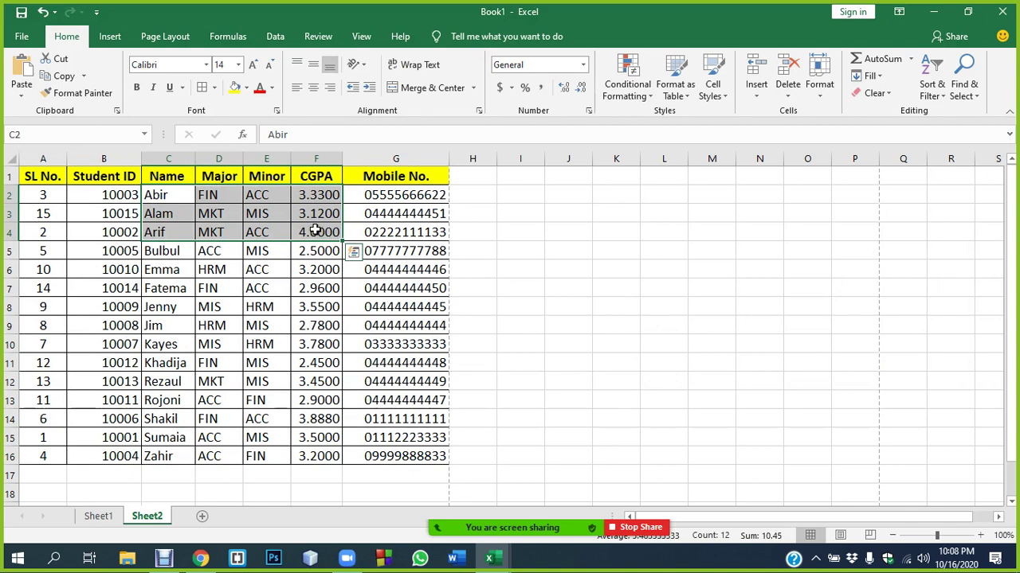
click(564, 250)
Step: Open Custom Sort with Name as the first level and CGPA as the second level
key(ctrl+shift+s)
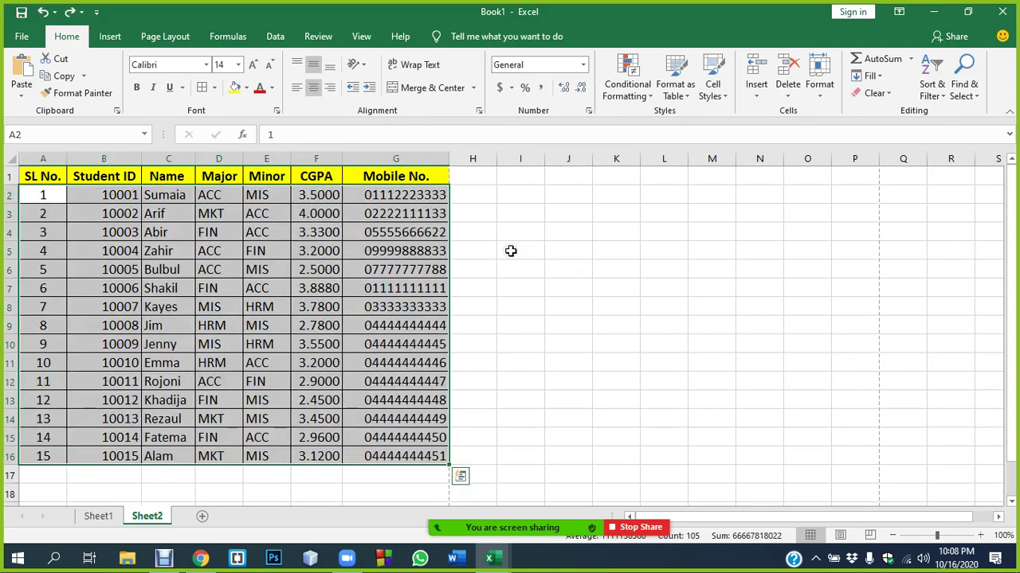
click(930, 76)
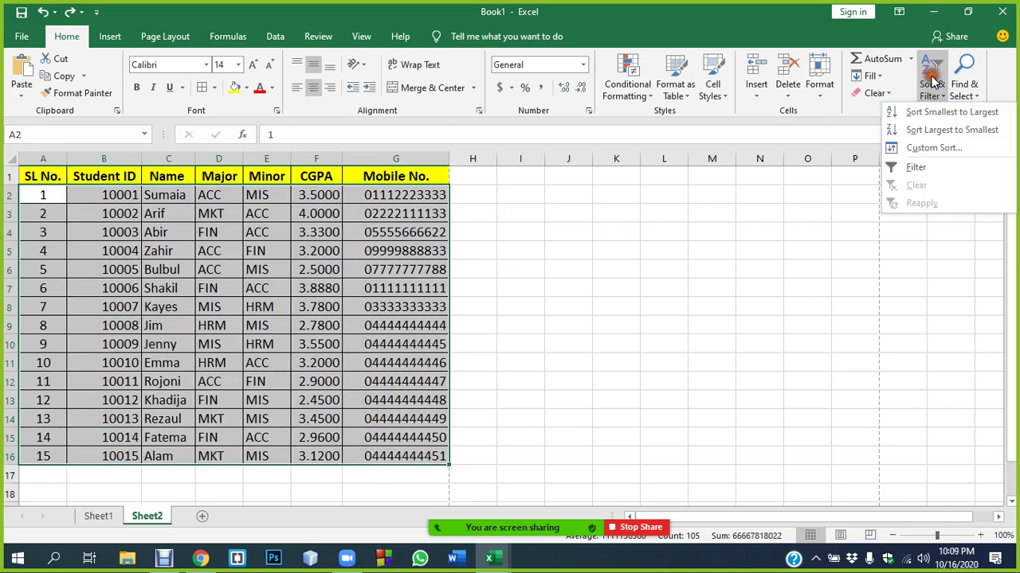
click(933, 147)
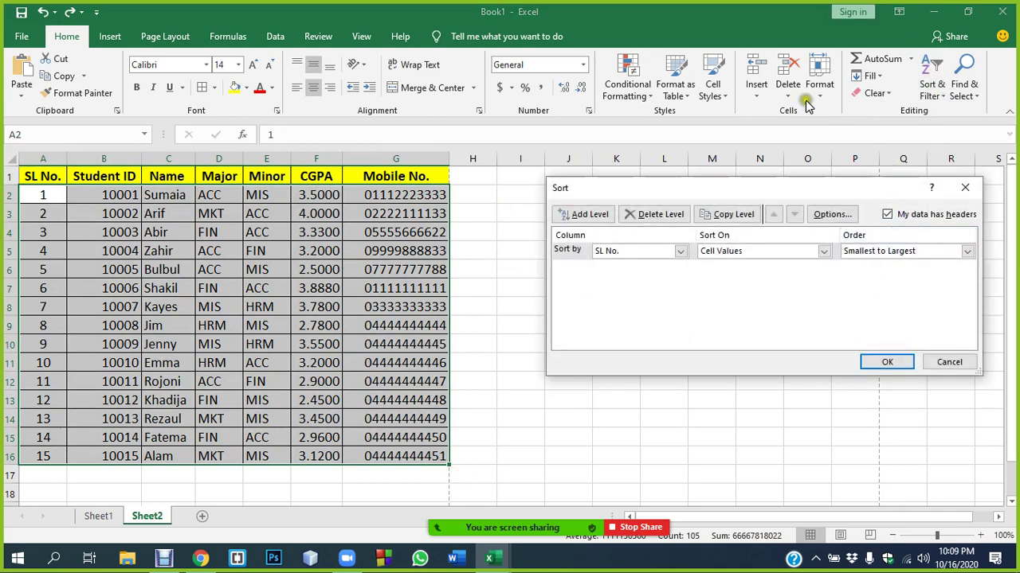
click(661, 251)
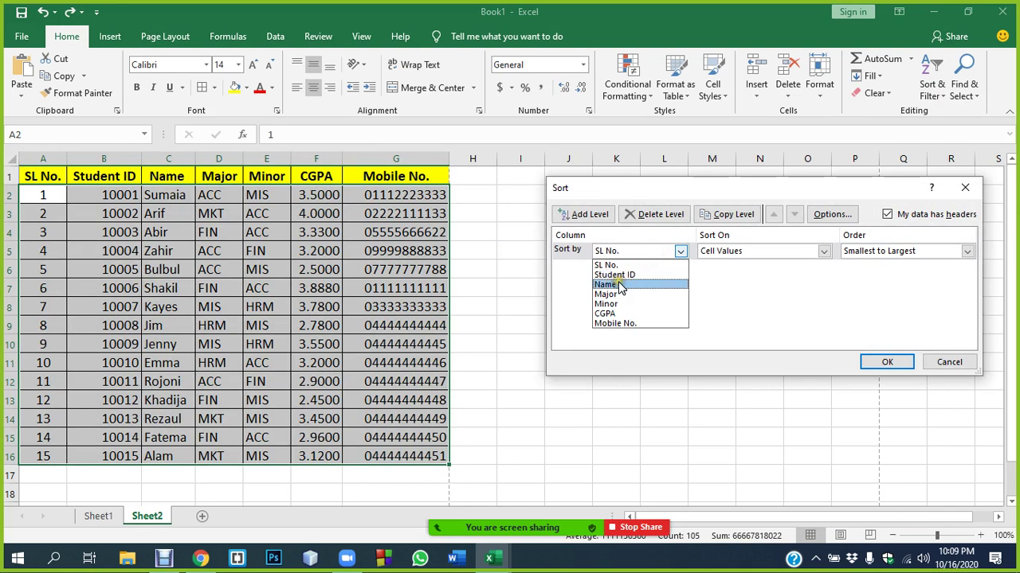
click(626, 284)
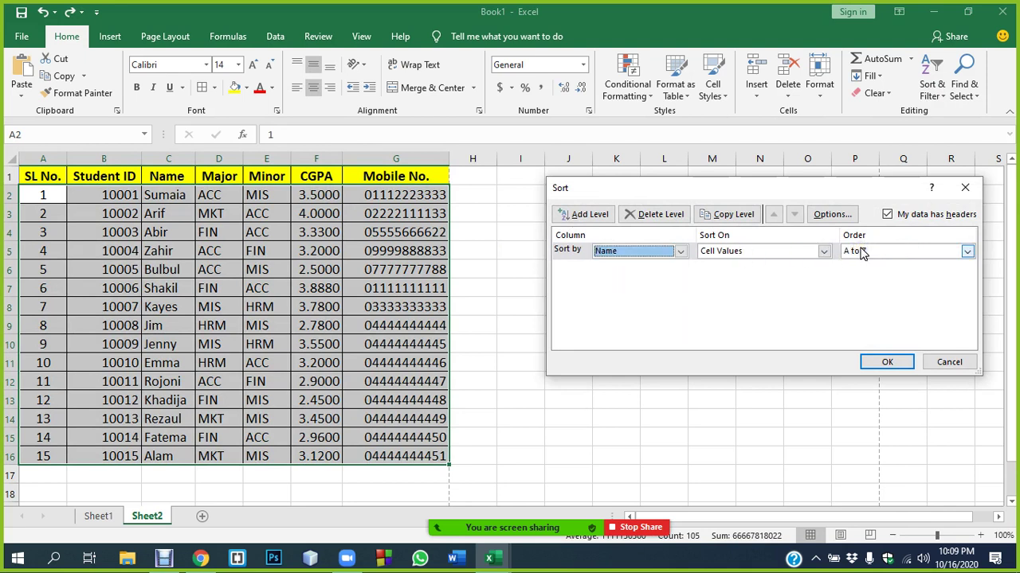
click(567, 214)
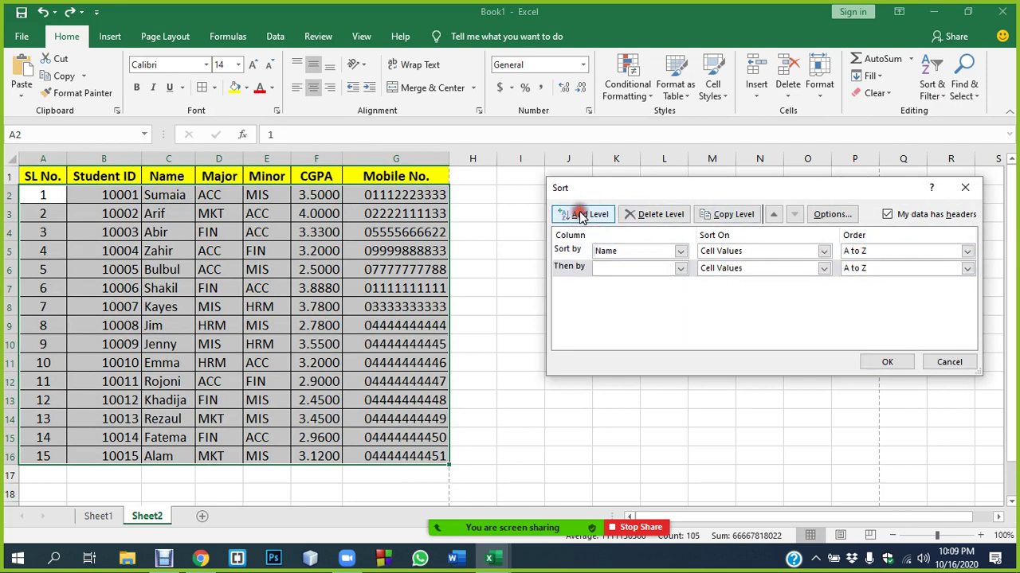
click(609, 269)
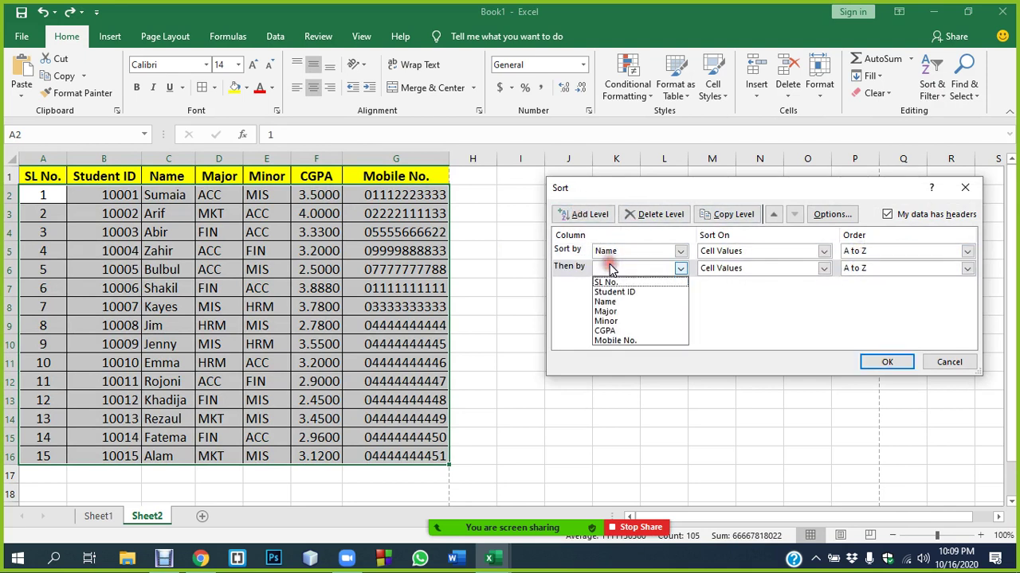
click(607, 330)
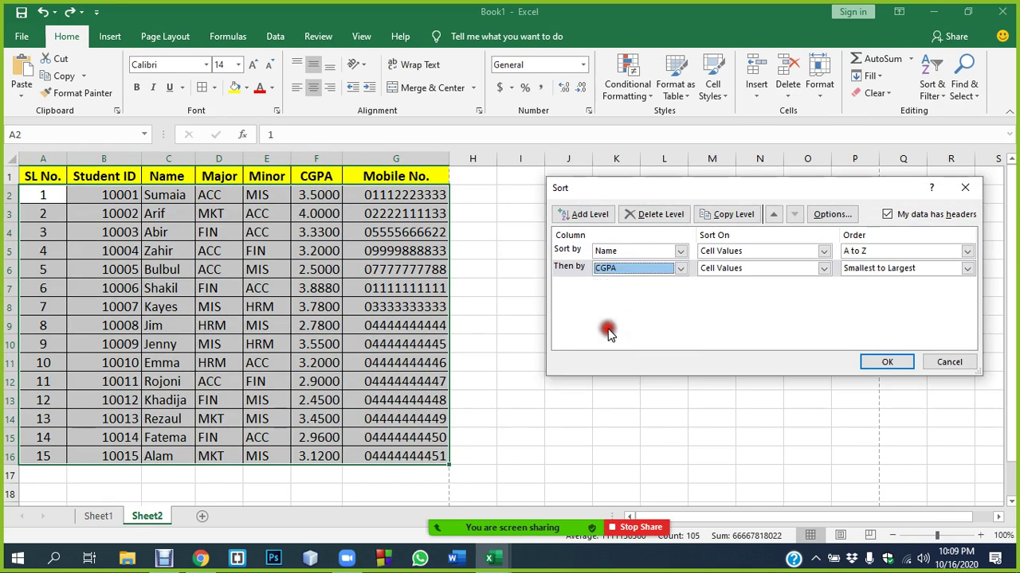
Step: Order CGPA Largest to Smallest, keep both levels on Cell Values, and apply
click(879, 268)
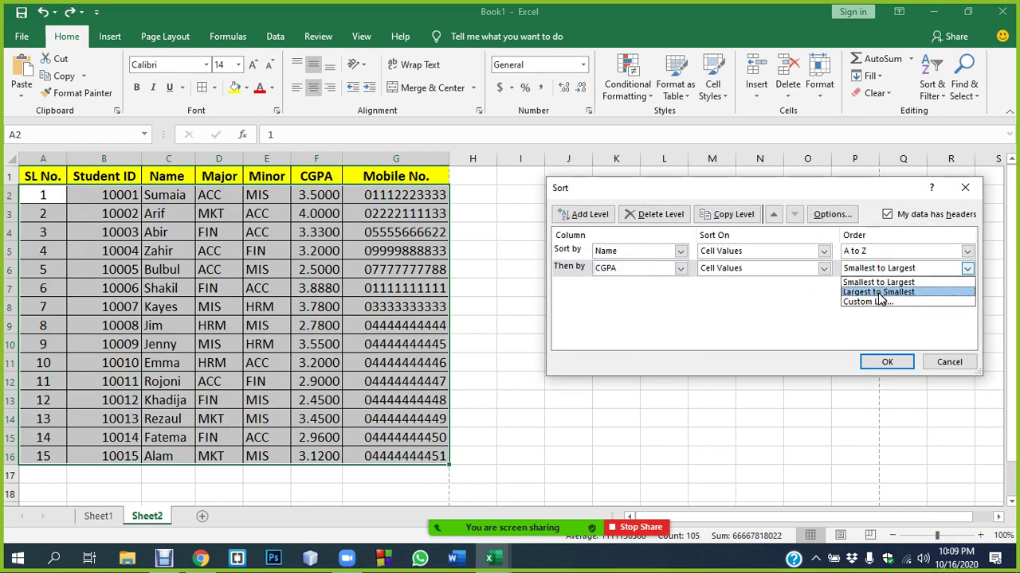
click(878, 292)
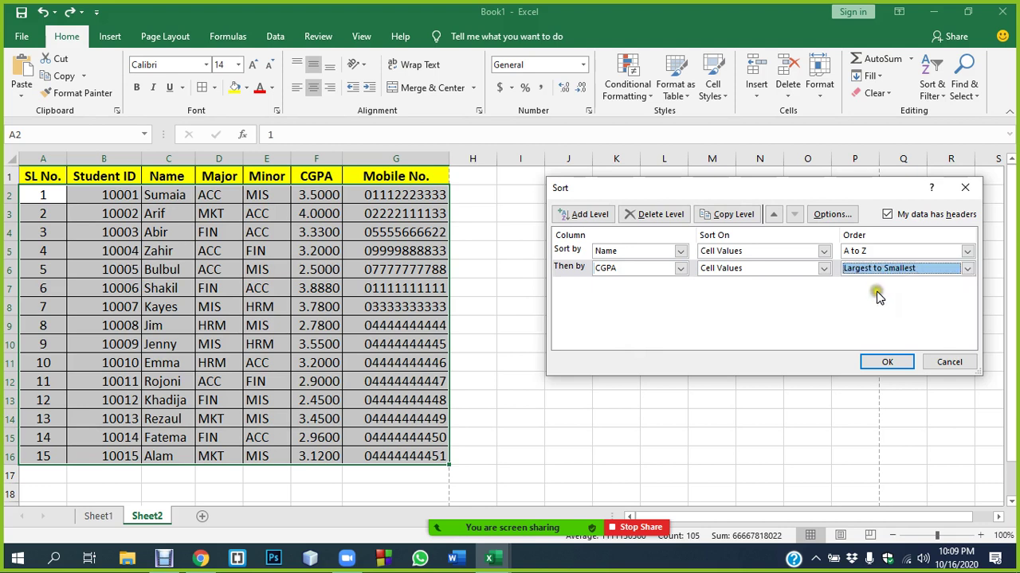
click(744, 268)
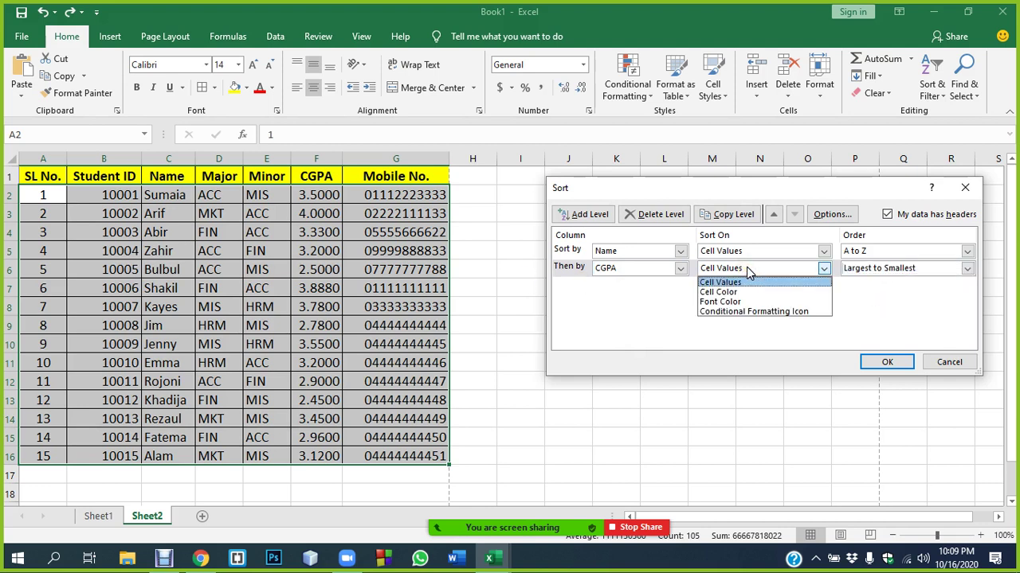
click(747, 269)
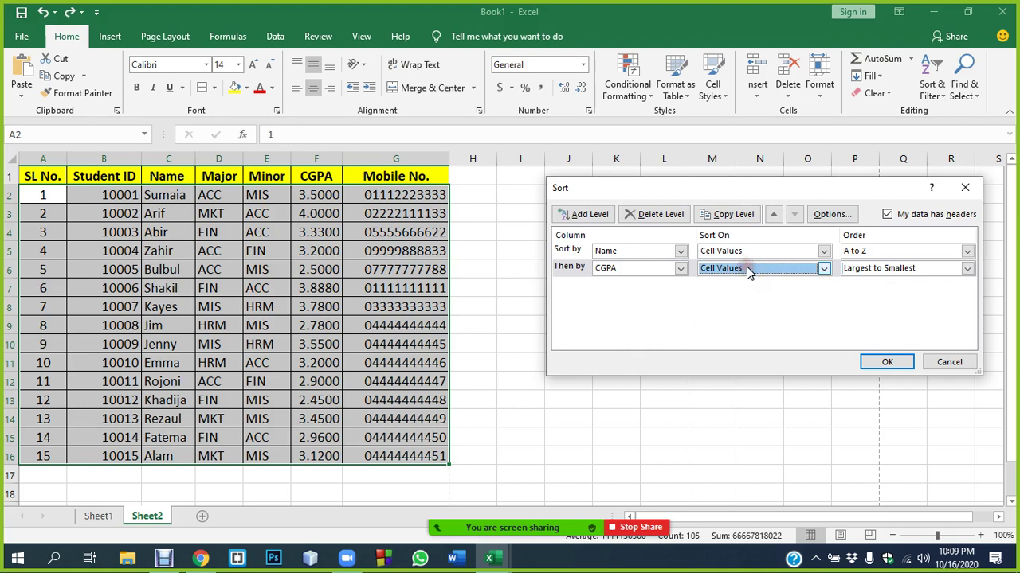
click(734, 254)
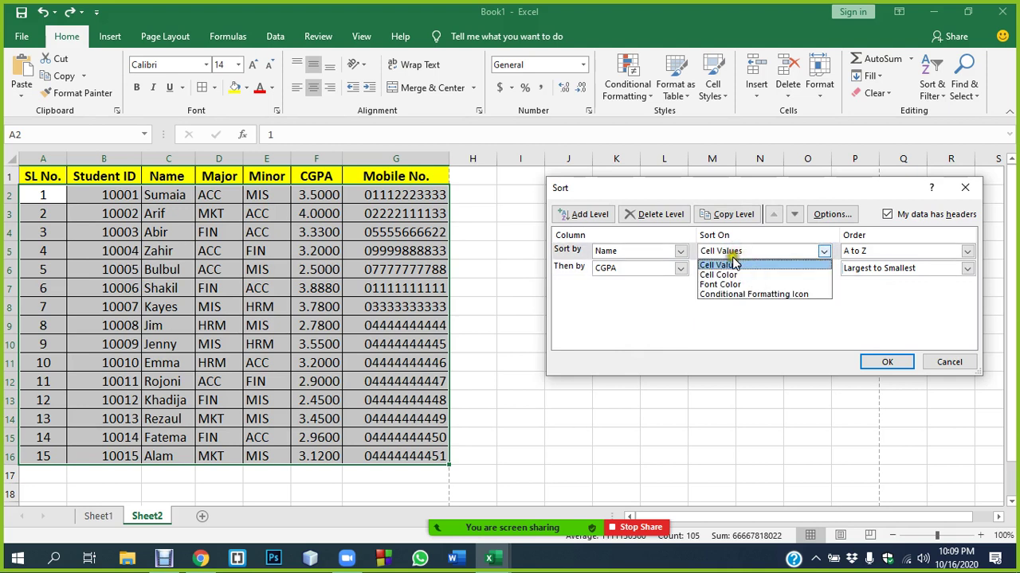
click(733, 264)
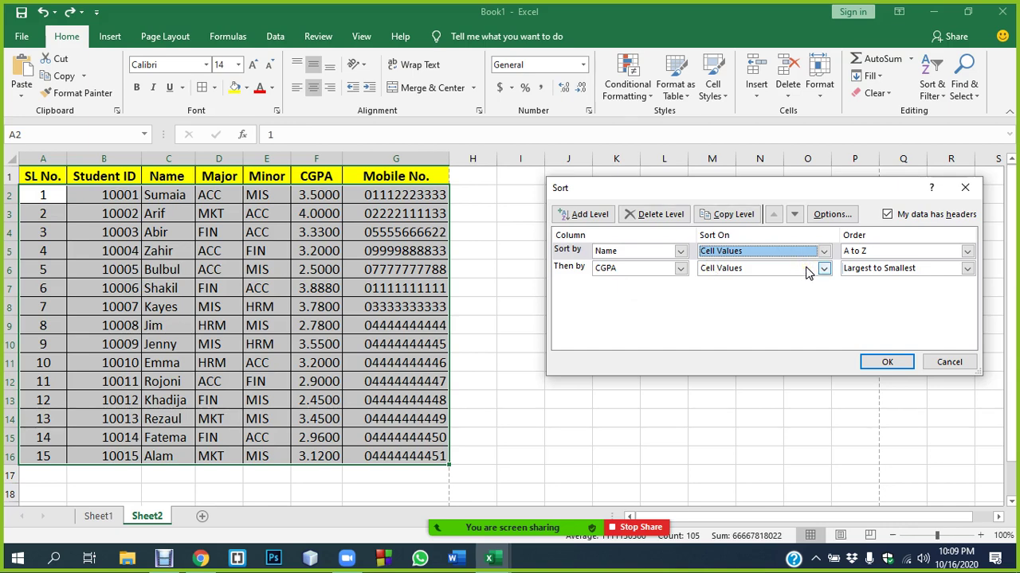
click(884, 362)
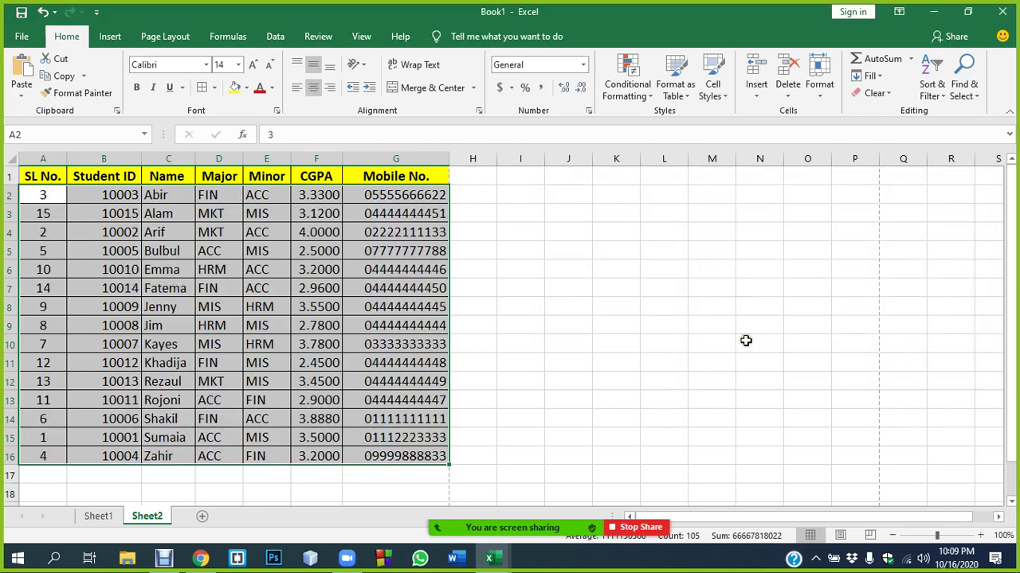
Step: Reapply the Custom Sort by Name A to Z, then CGPA Largest to Smallest
click(932, 88)
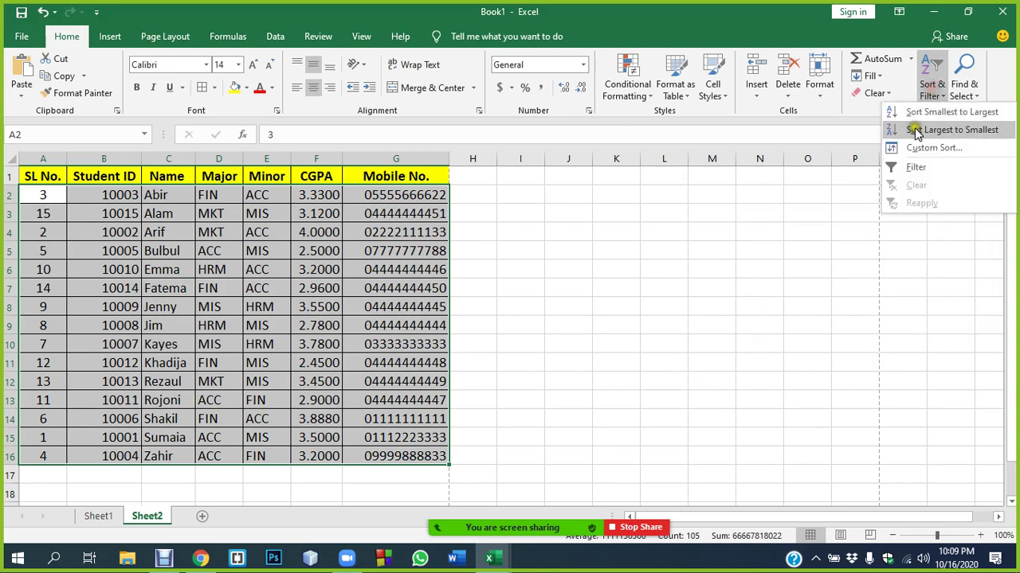
click(913, 150)
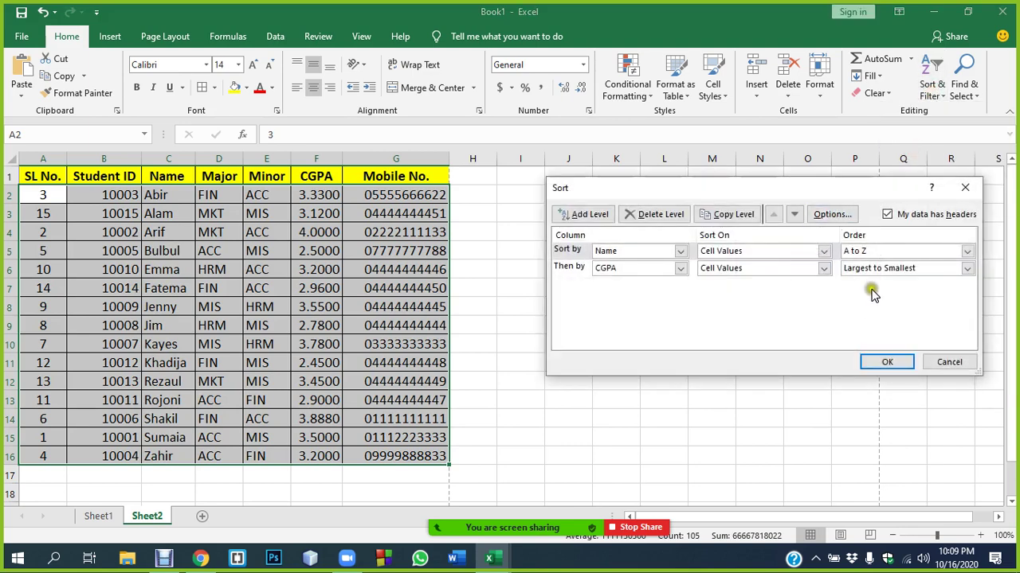
click(886, 269)
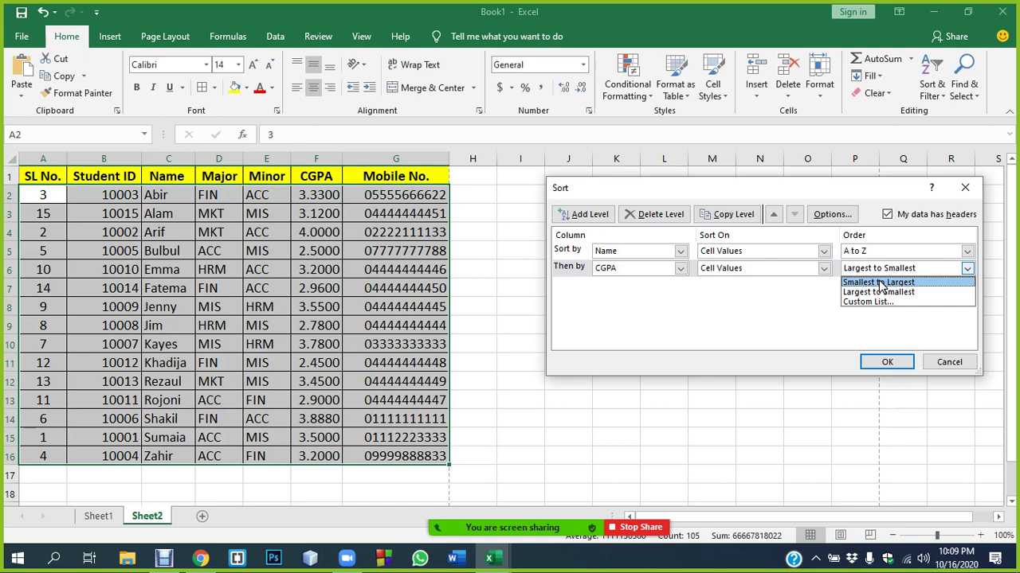
click(877, 292)
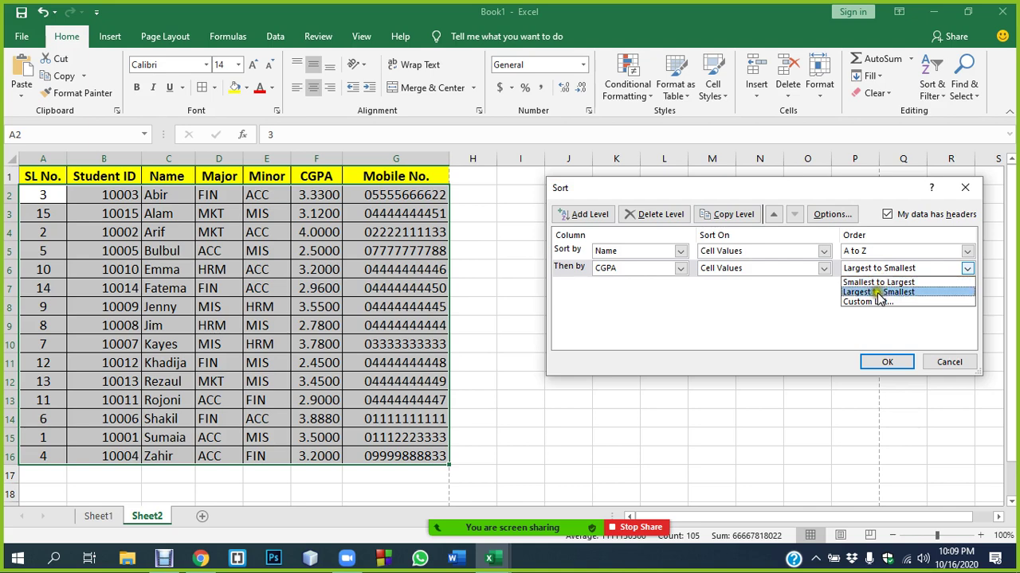
click(887, 363)
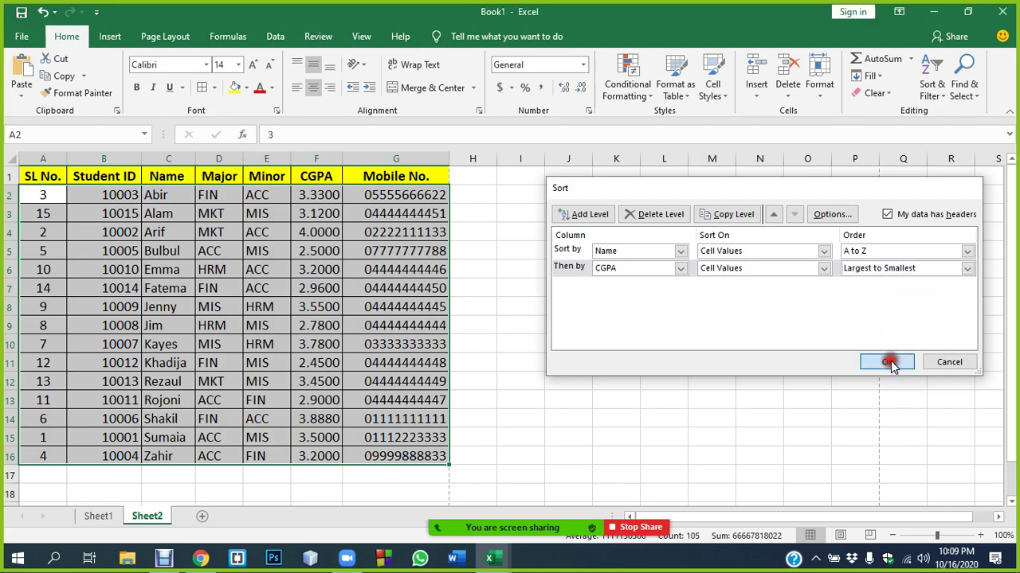
click(619, 274)
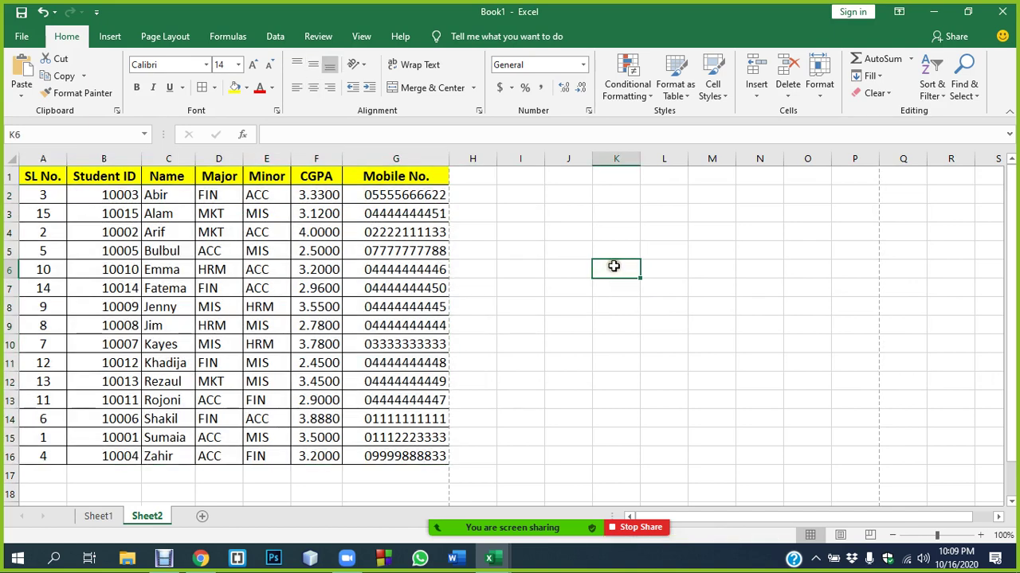
Step: Undo that sort, delete the CGPA level, and re-sort by Name alone
key(ctrl+z)
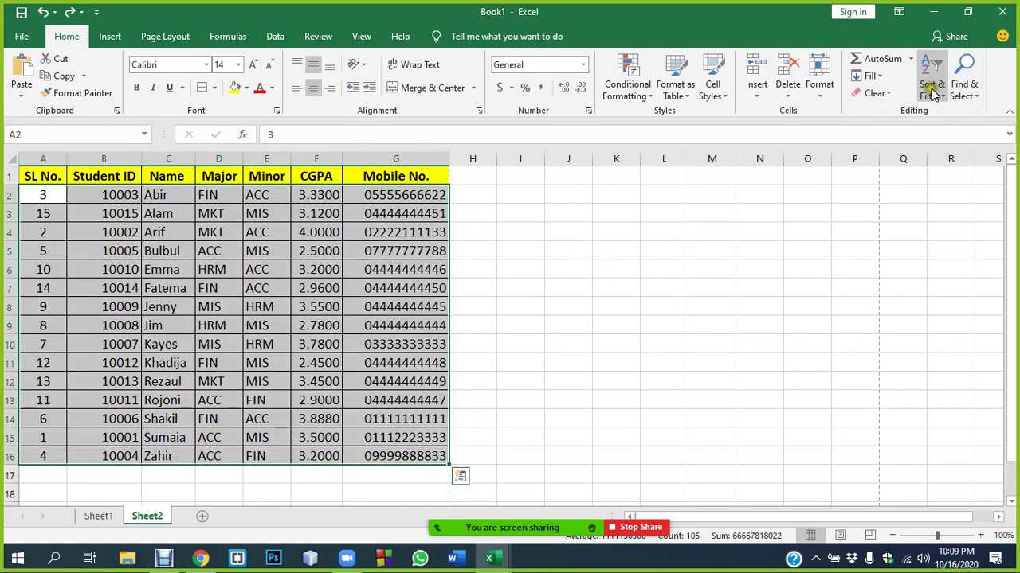
click(931, 87)
click(928, 147)
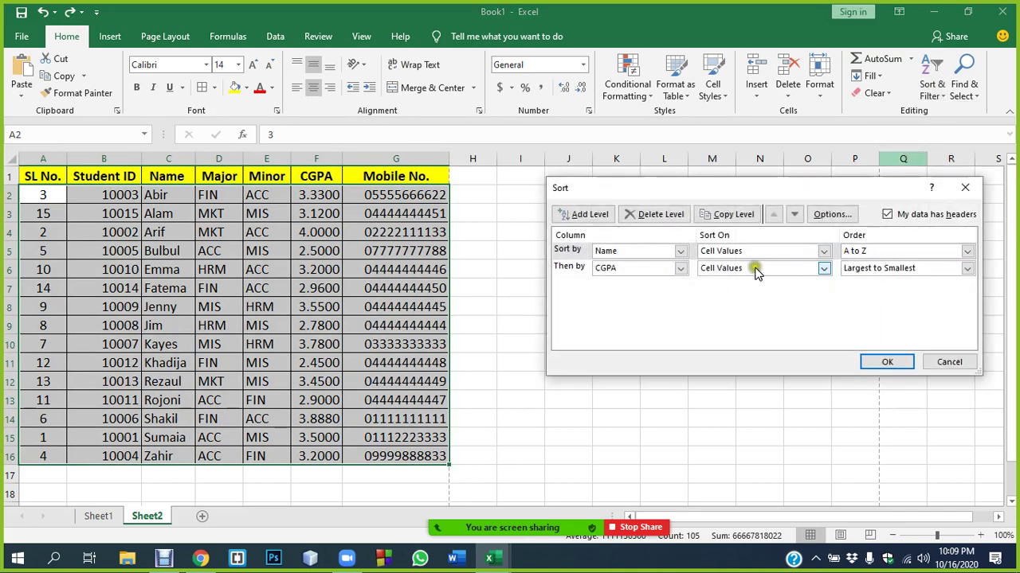
click(627, 268)
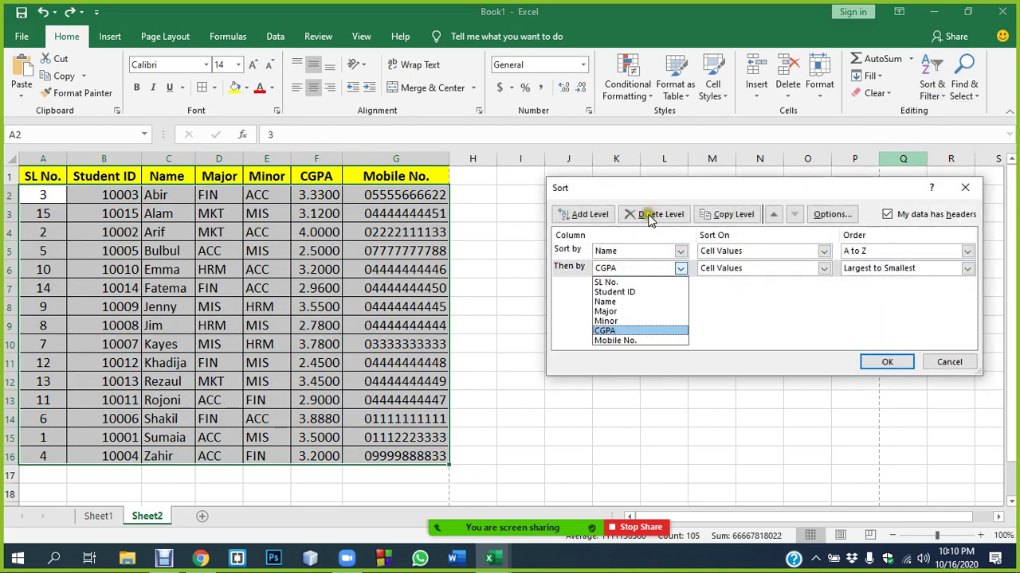
click(569, 267)
click(645, 217)
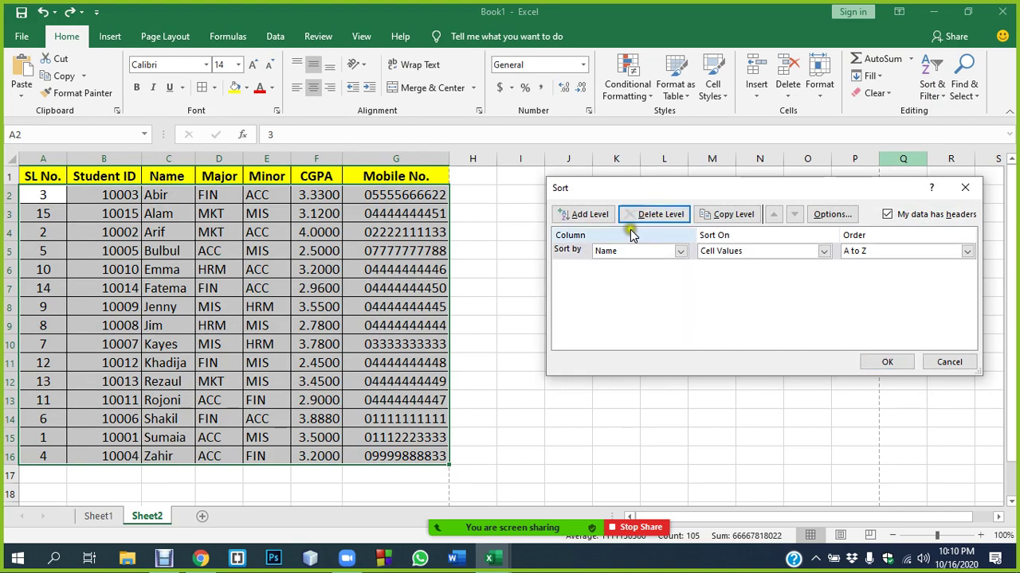
click(886, 361)
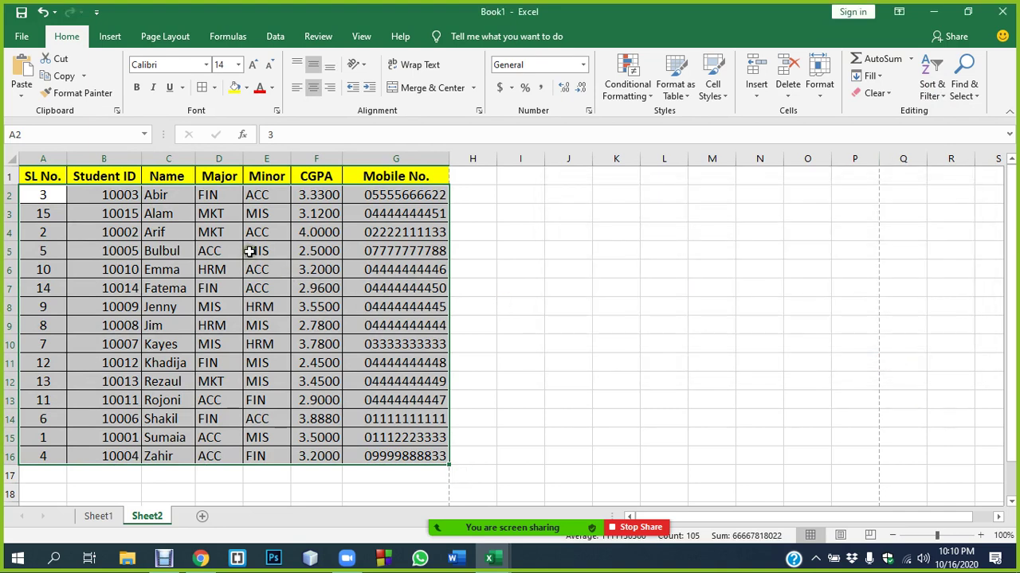
drag(514, 253, 609, 306)
click(597, 270)
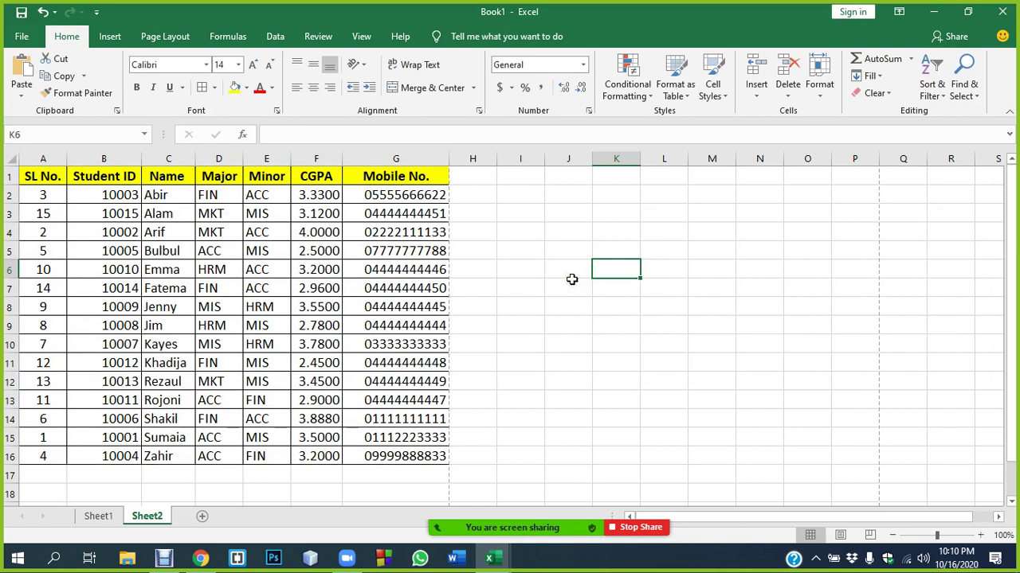
drag(263, 181, 338, 456)
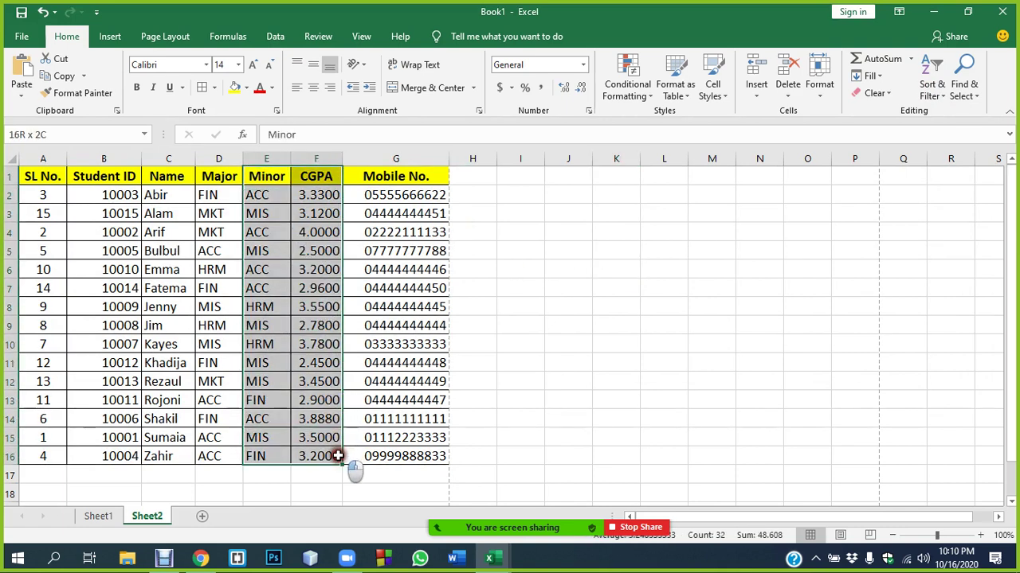
click(658, 381)
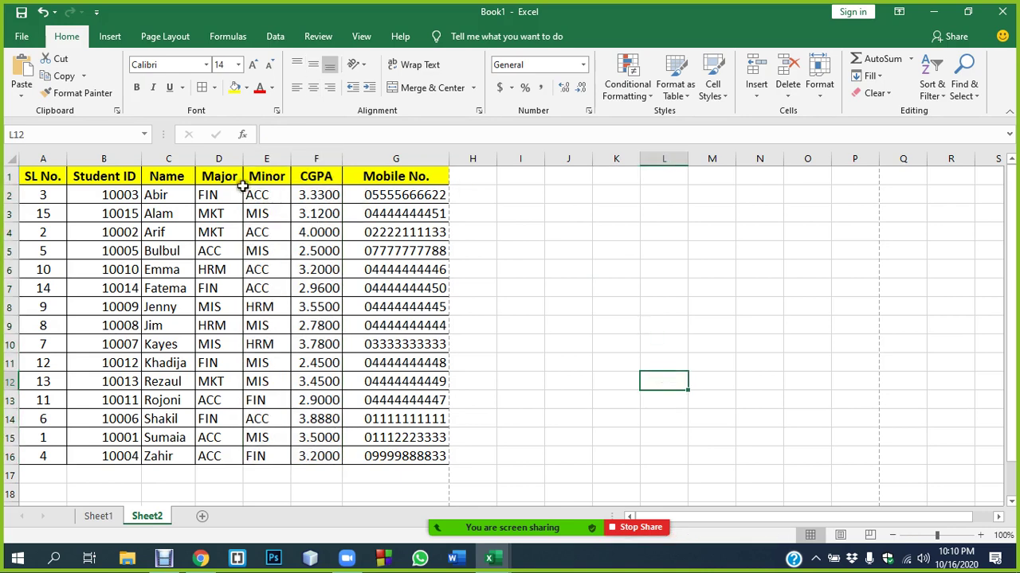
drag(247, 182, 289, 289)
click(568, 273)
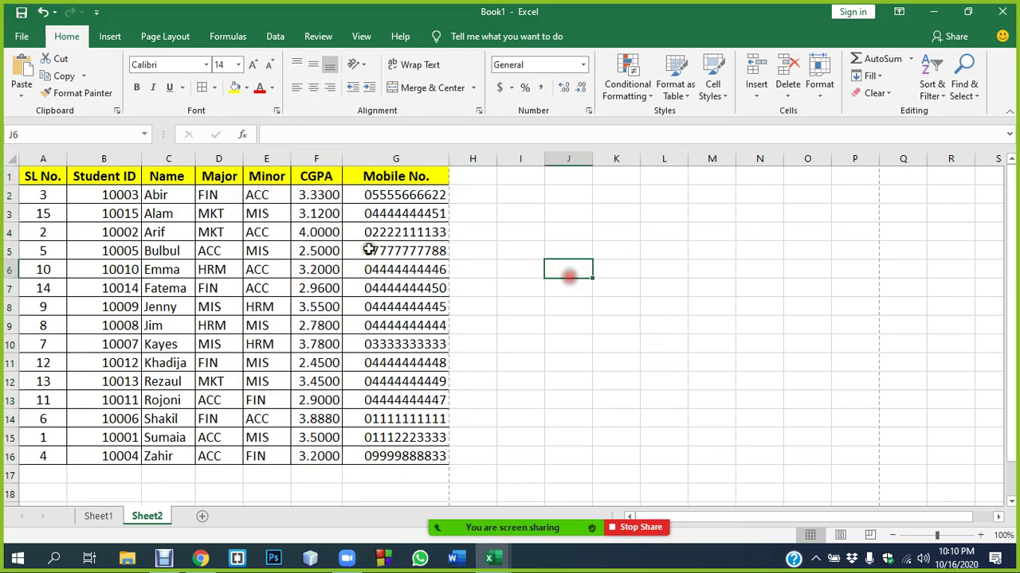
drag(152, 194, 152, 231)
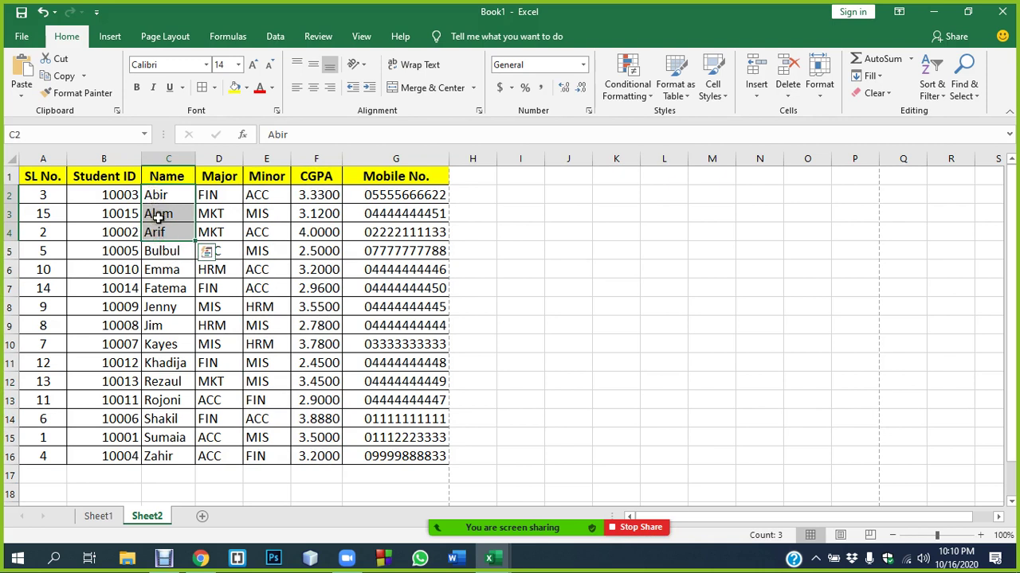
click(636, 254)
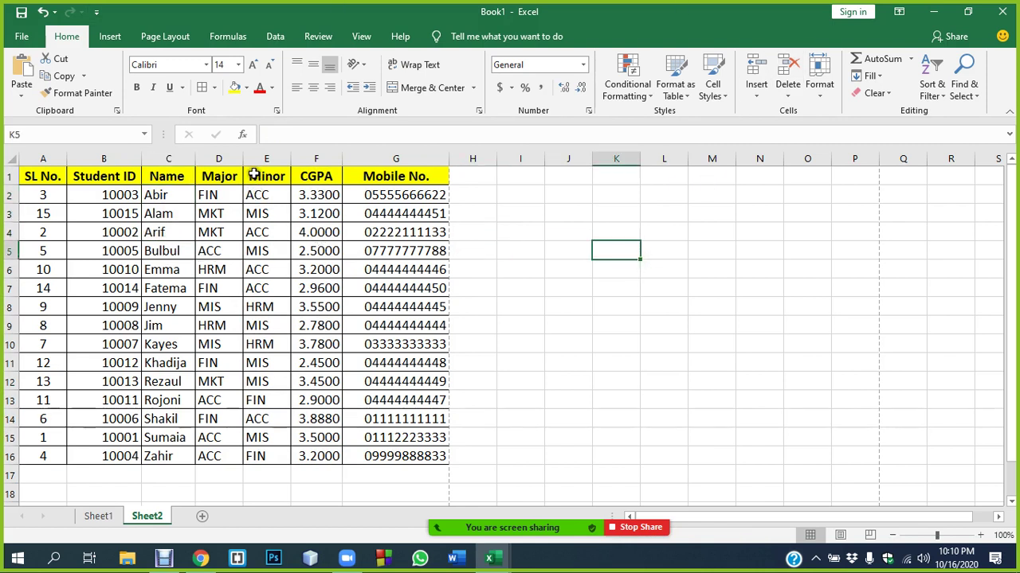
mouse_move(254, 174)
mouse_down()
mouse_move(318, 364)
mouse_move(318, 465)
mouse_up()
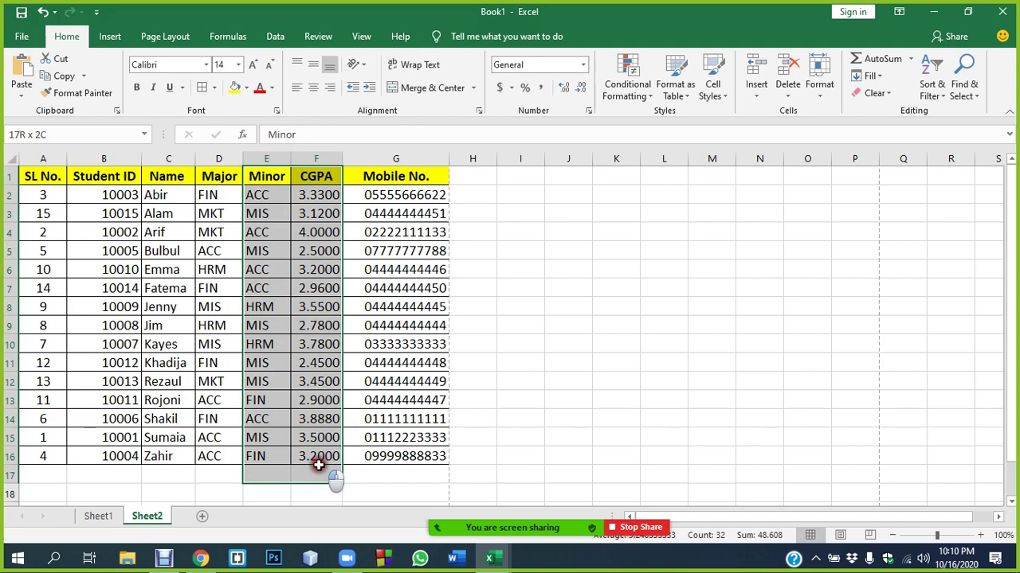
mouse_move(216, 178)
mouse_down()
mouse_move(303, 325)
mouse_move(326, 459)
mouse_up()
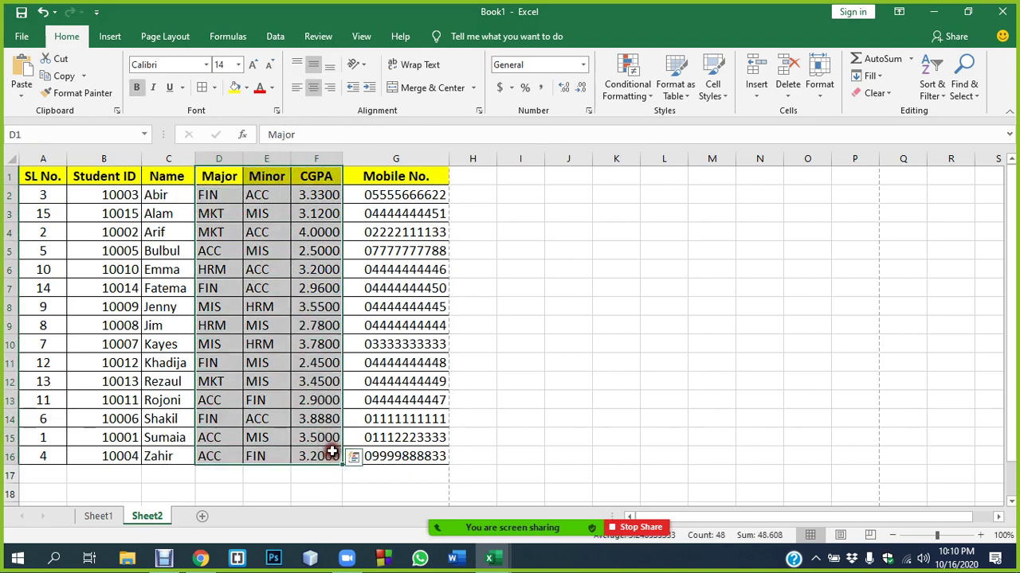
click(643, 383)
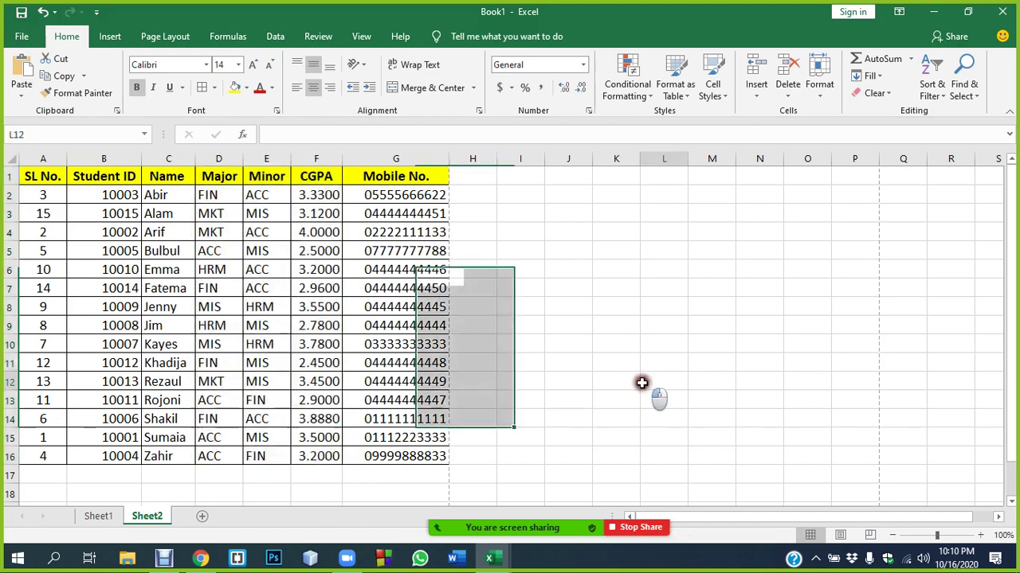
mouse_move(213, 176)
mouse_down()
mouse_move(338, 412)
mouse_move(331, 448)
mouse_up()
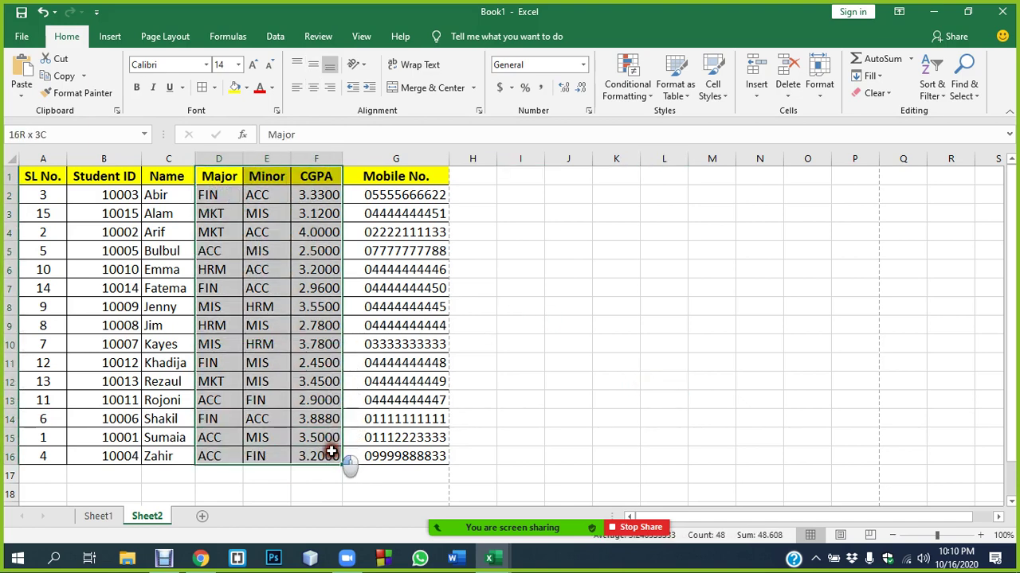
click(640, 369)
mouse_move(27, 178)
mouse_down()
mouse_move(96, 243)
mouse_move(390, 456)
mouse_up()
Step: Custom sort the table by Major on Cell Values, A to Z
click(924, 85)
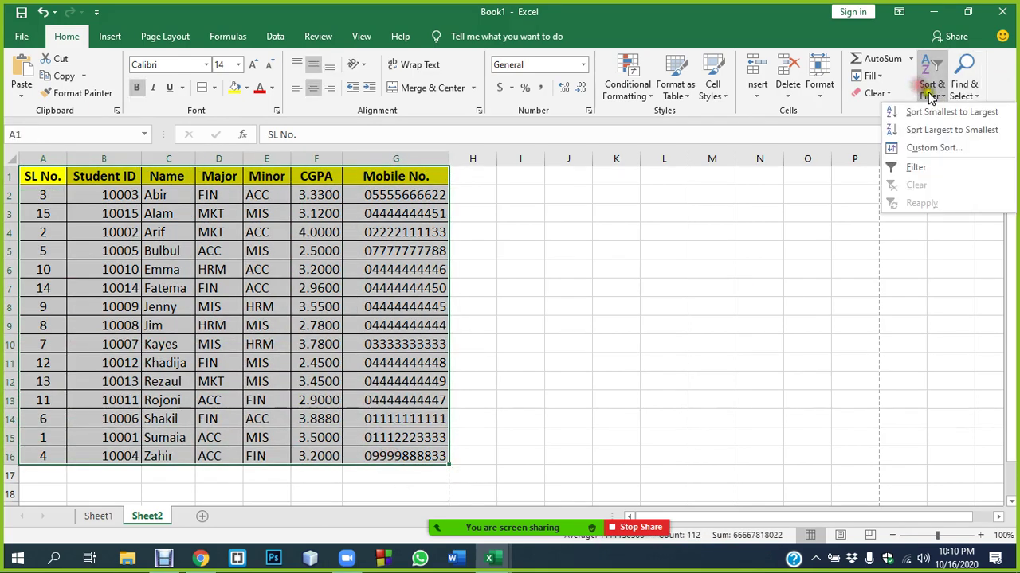
click(928, 153)
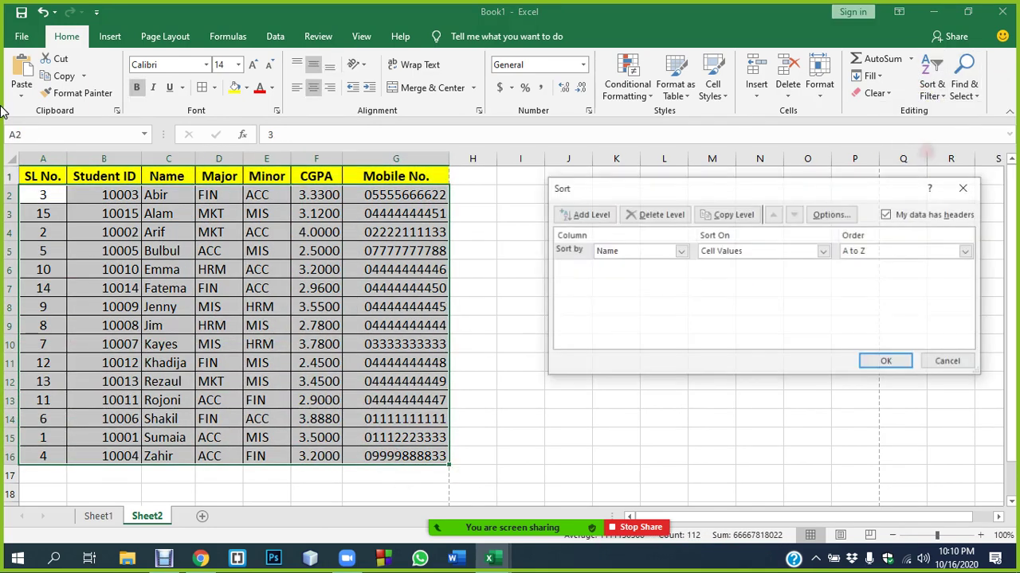
click(607, 251)
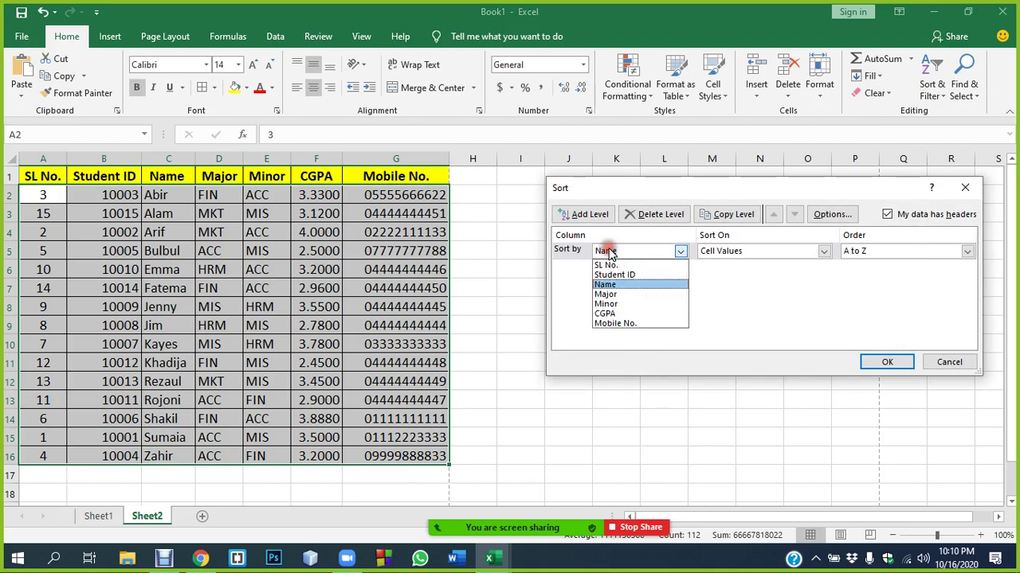
click(615, 295)
click(733, 251)
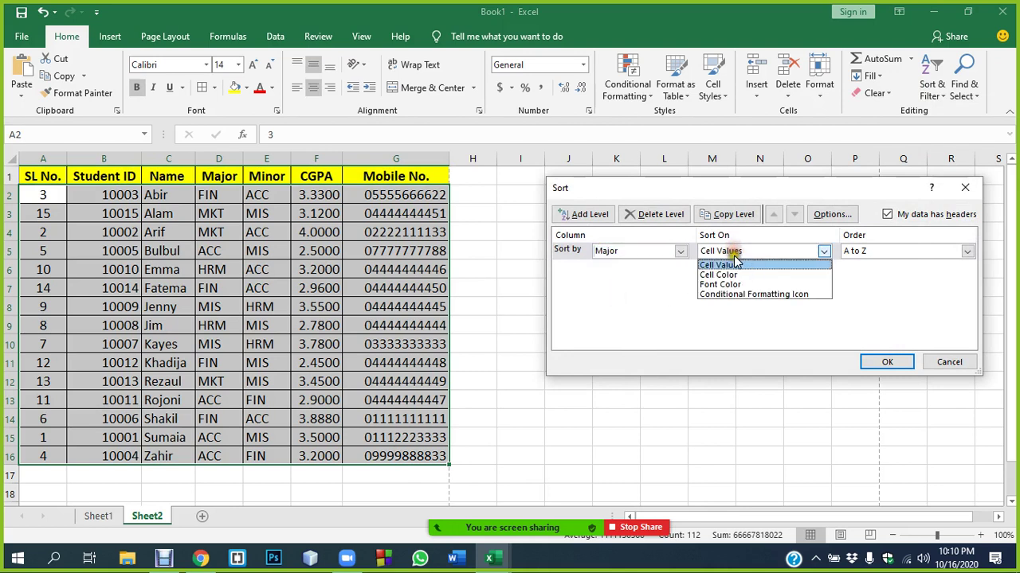
click(734, 265)
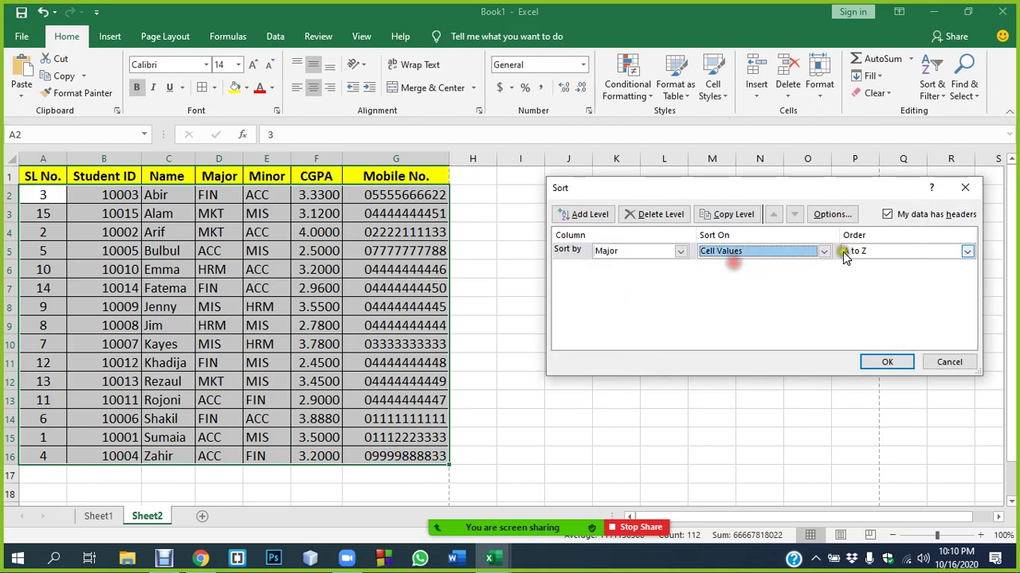
click(878, 362)
Step: Check the ACC and FIN groups, then select the whole student table
drag(218, 196, 225, 252)
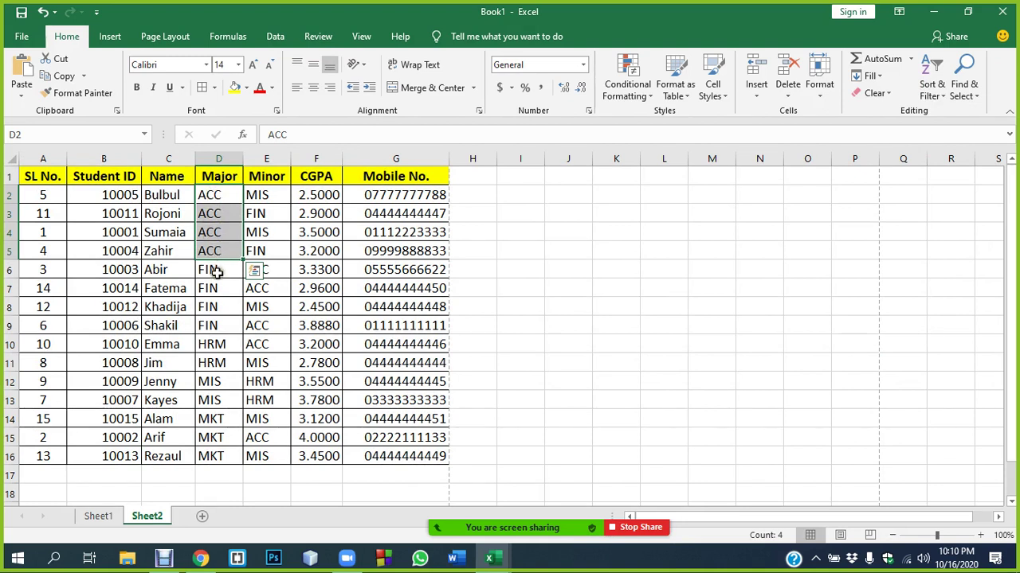
drag(217, 272, 209, 458)
click(546, 401)
drag(35, 177, 422, 458)
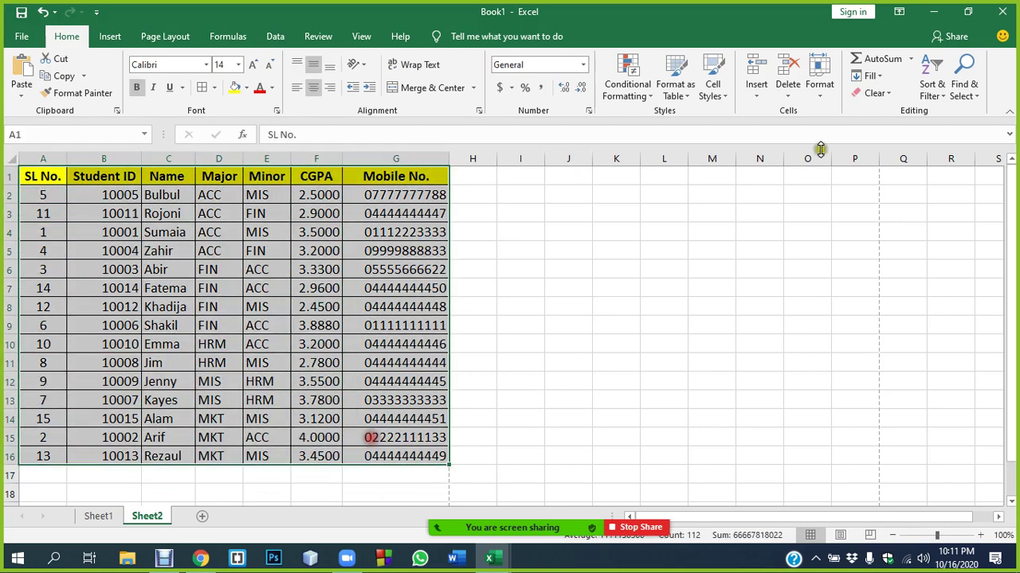
Step: In Custom Sort, add a Then by CGPA level, Smallest to Largest, under Major A to Z
click(930, 83)
click(924, 149)
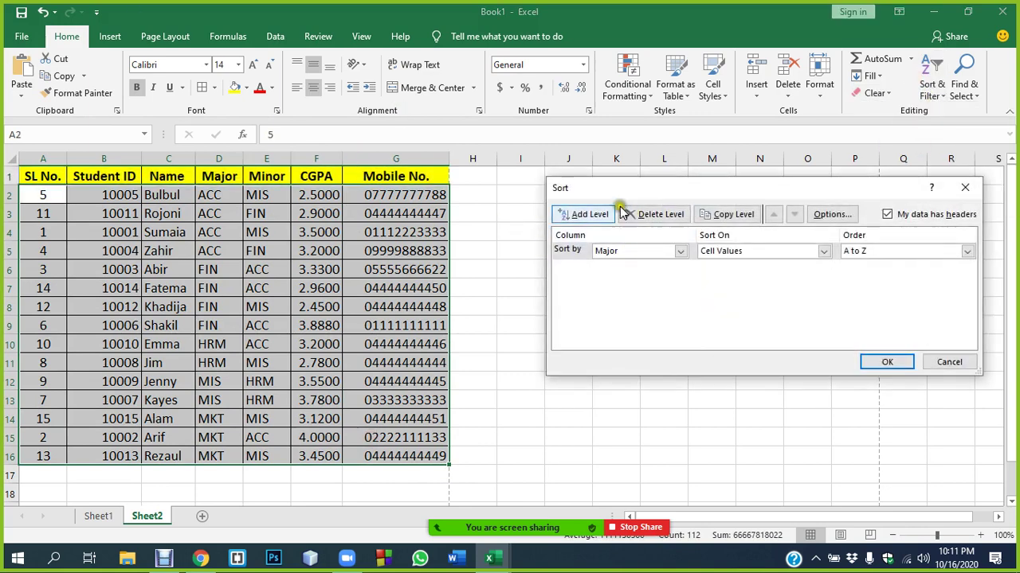
click(588, 215)
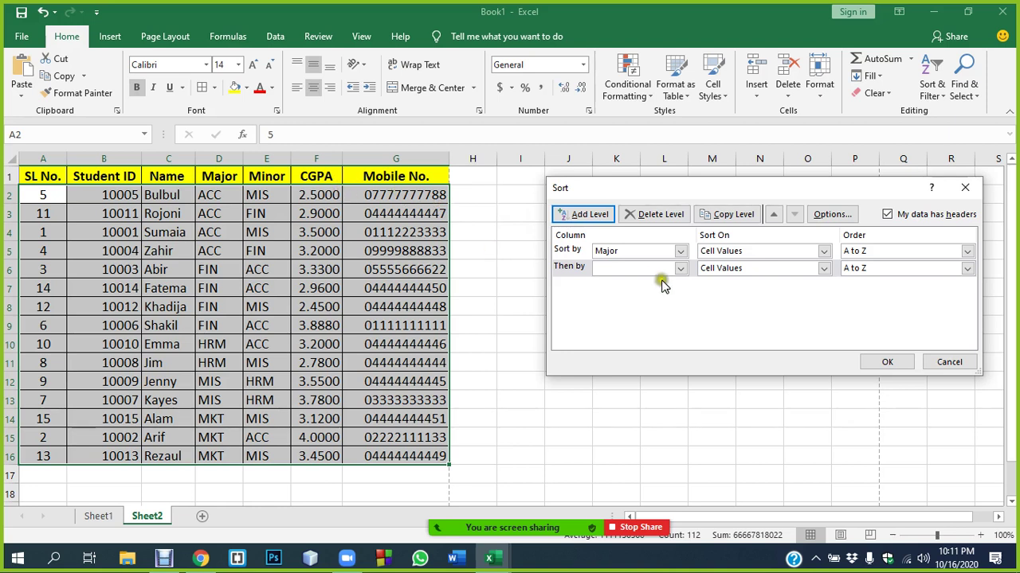
click(660, 269)
click(620, 332)
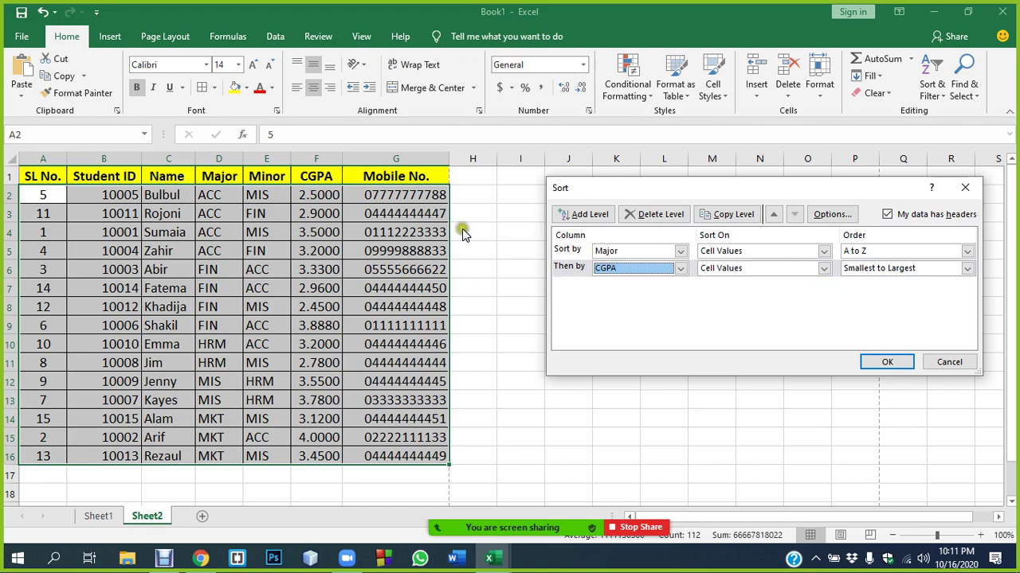
Step: Add a CGPA level ordered Largest to Smallest, apply the sort, then select D2:F5
click(893, 269)
click(872, 292)
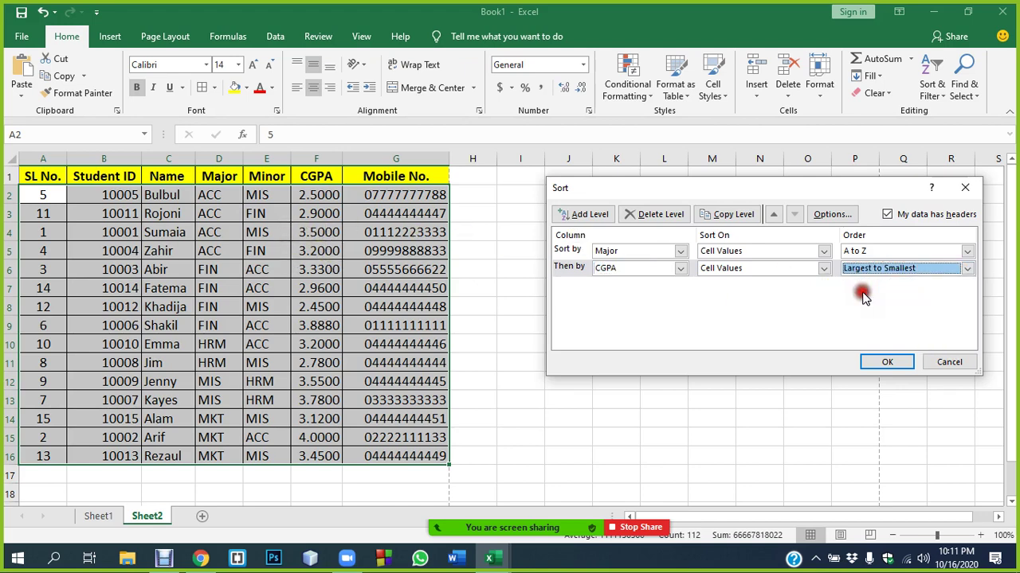
click(879, 363)
click(753, 268)
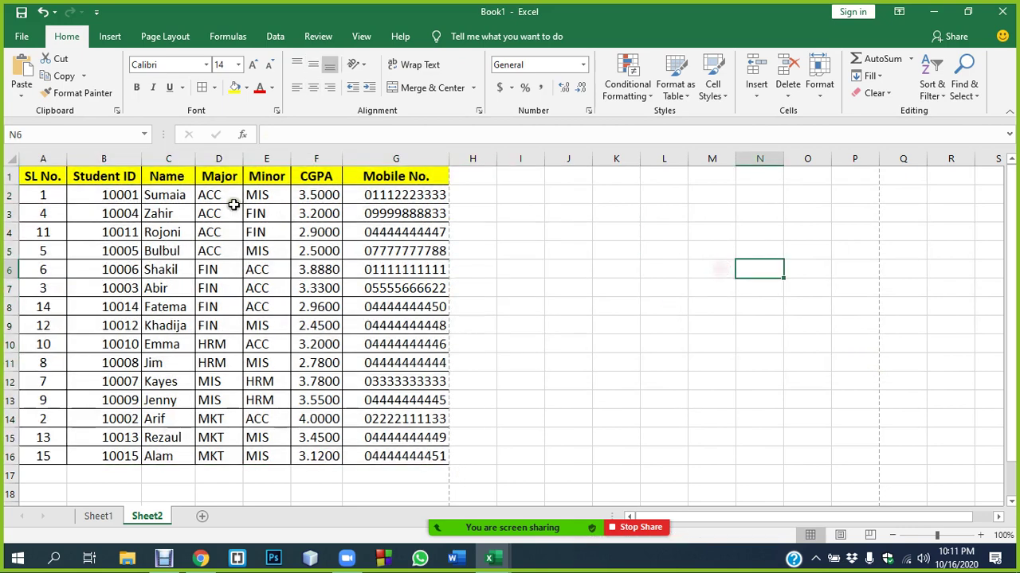
drag(209, 195, 319, 250)
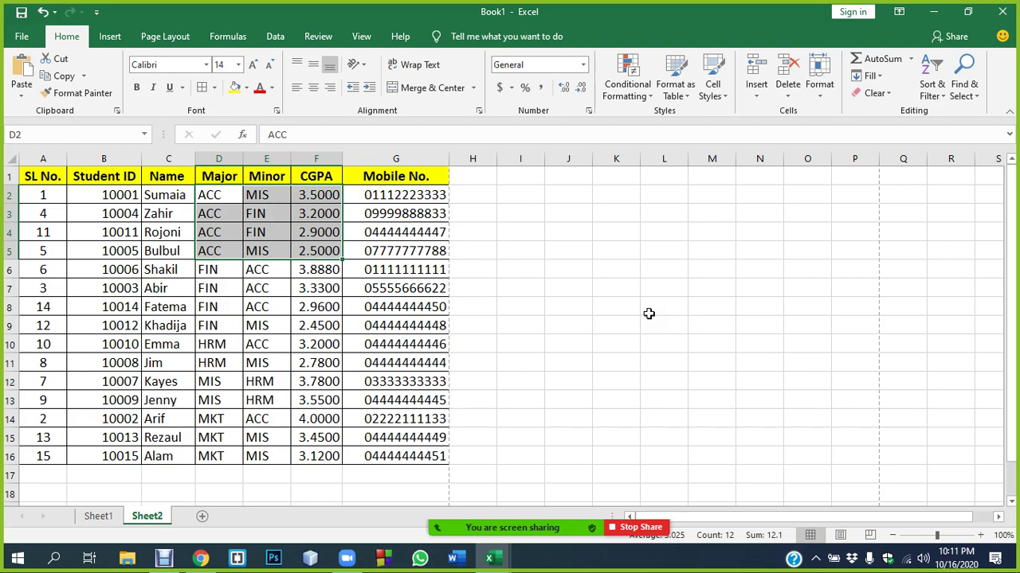
Step: Select the student table and its header row to review the current order
click(637, 310)
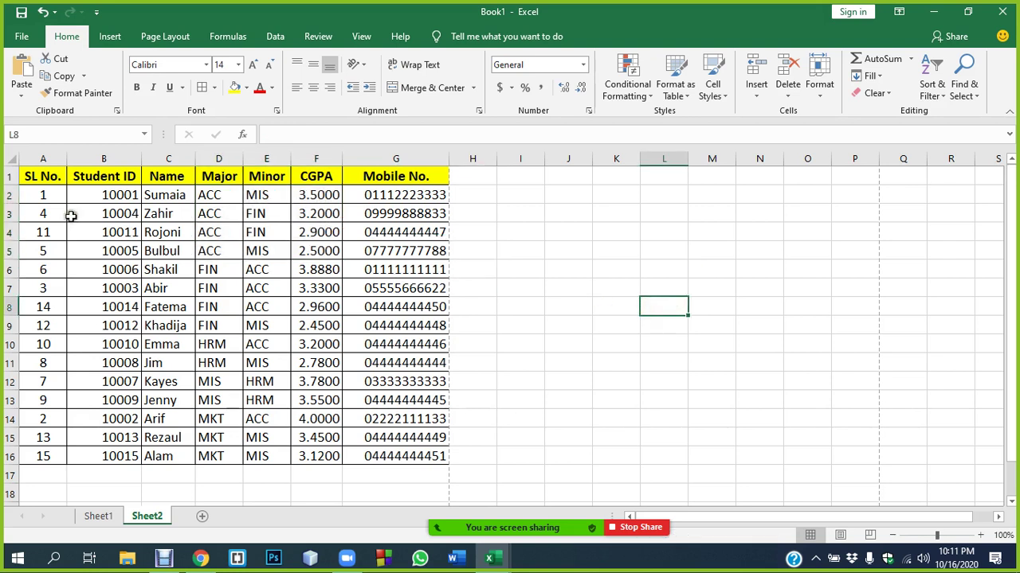
mouse_move(36, 177)
mouse_down()
mouse_move(296, 390)
mouse_move(414, 456)
mouse_up()
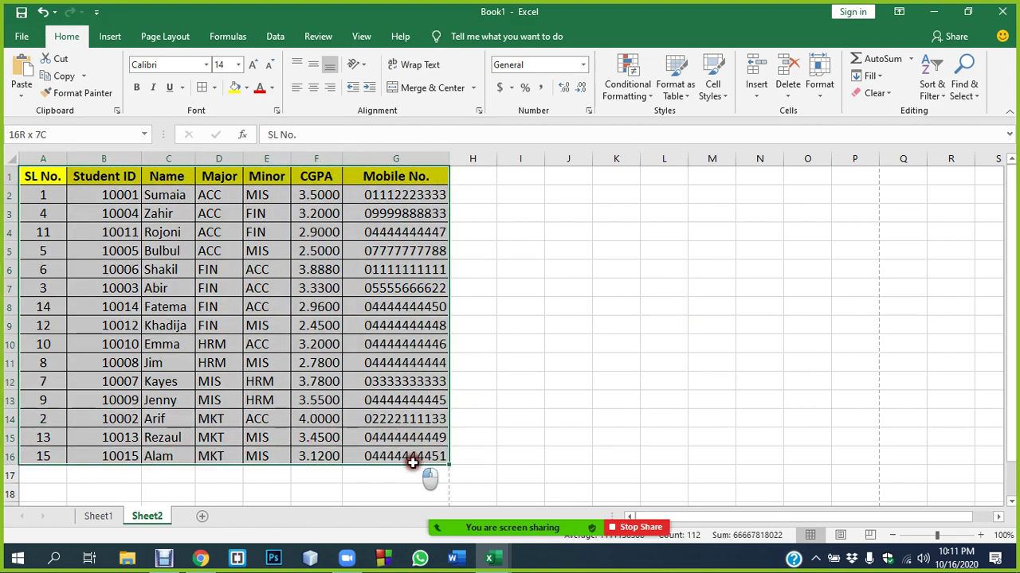
click(561, 401)
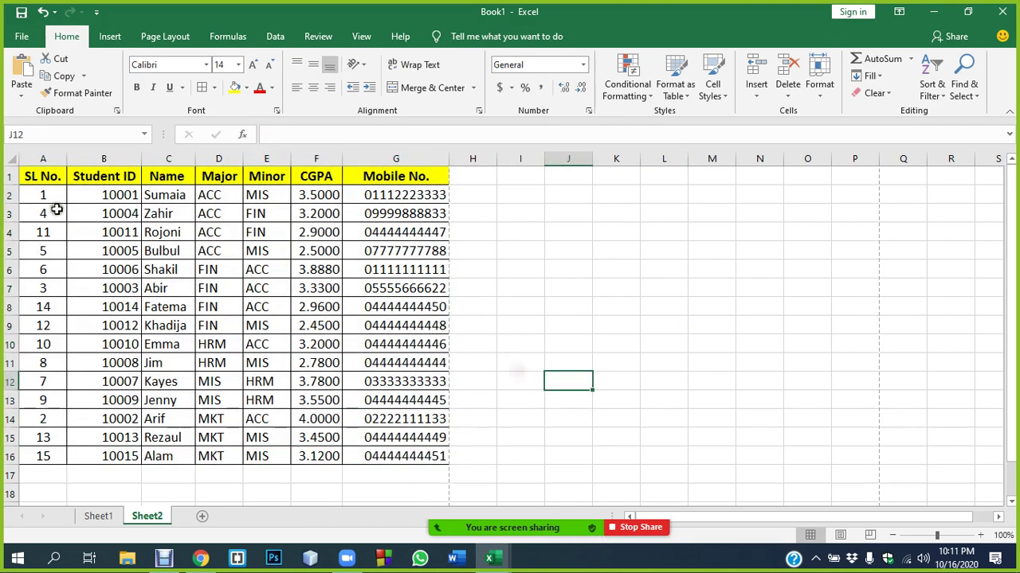
mouse_move(32, 177)
mouse_down()
mouse_move(281, 411)
mouse_move(414, 459)
mouse_up()
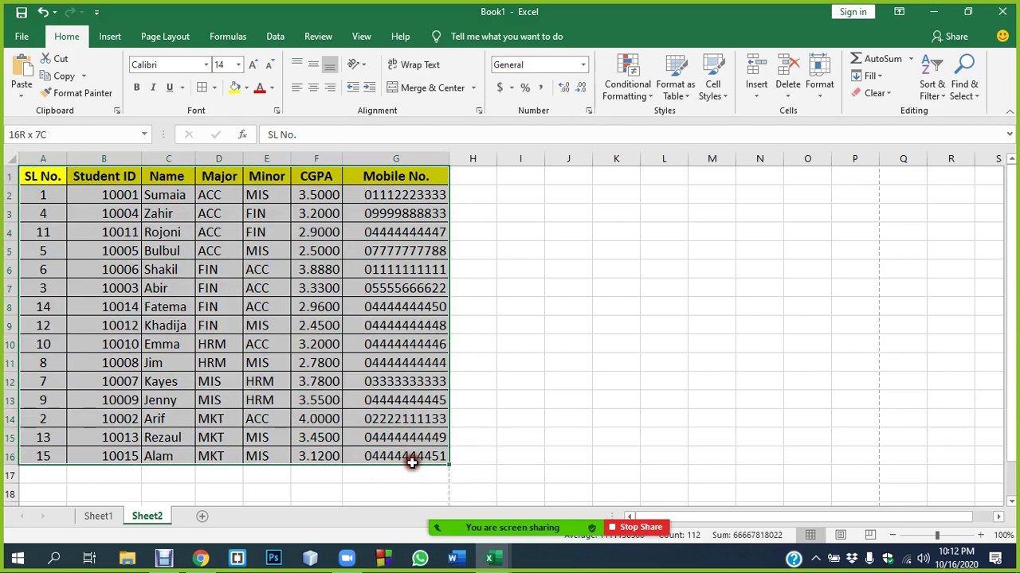
click(556, 415)
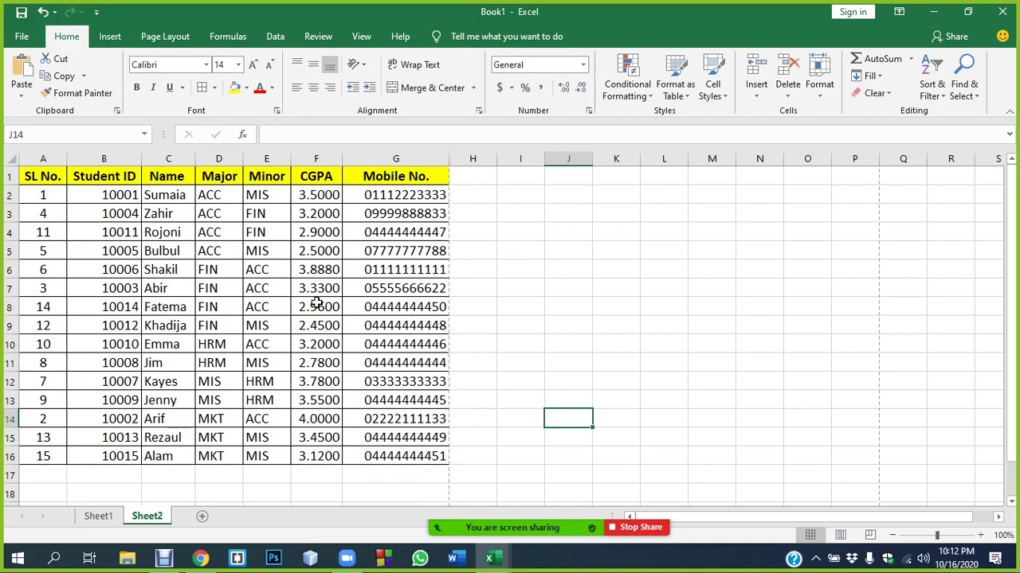
click(469, 272)
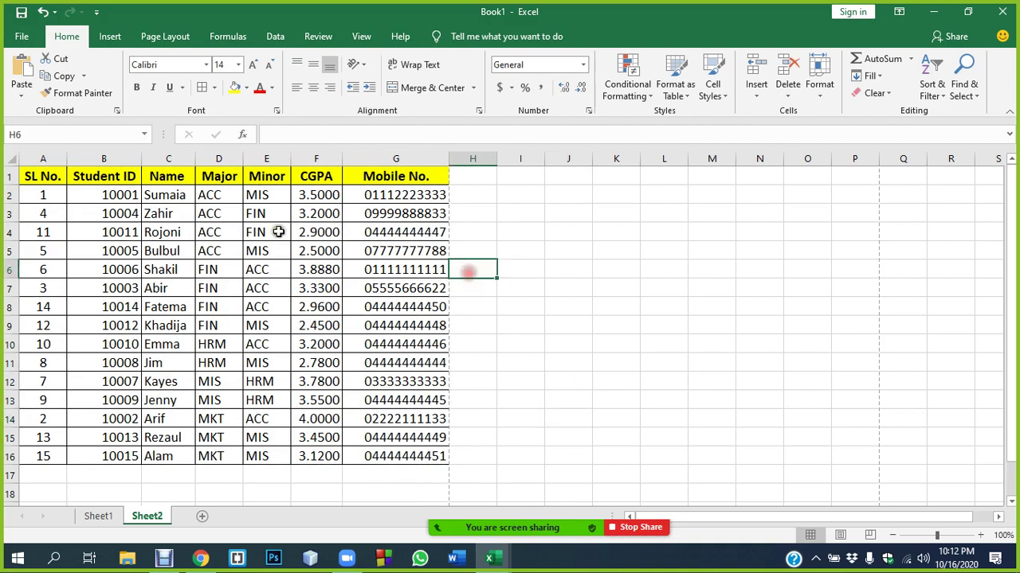
drag(27, 182, 86, 221)
click(448, 231)
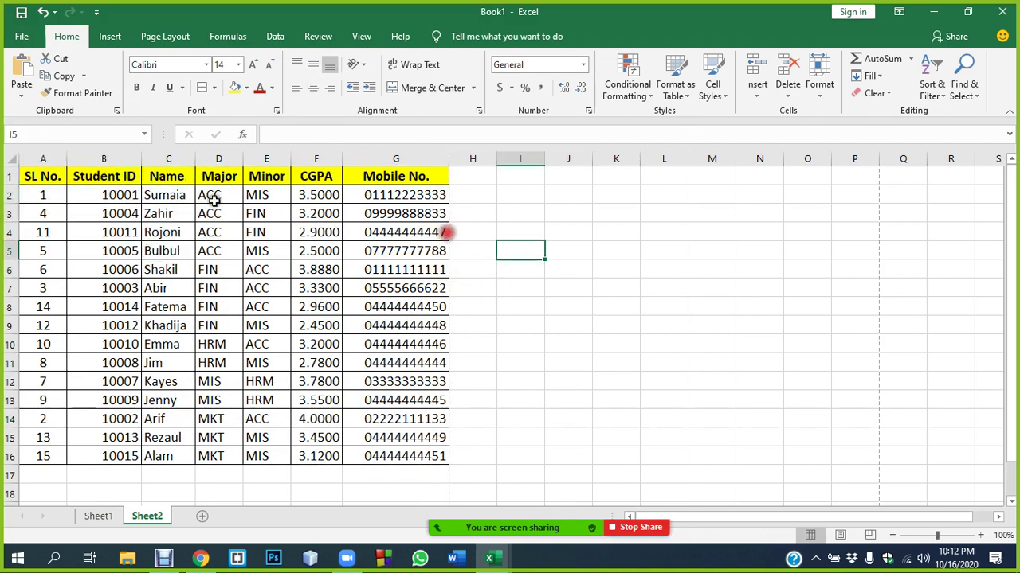
drag(29, 183, 394, 177)
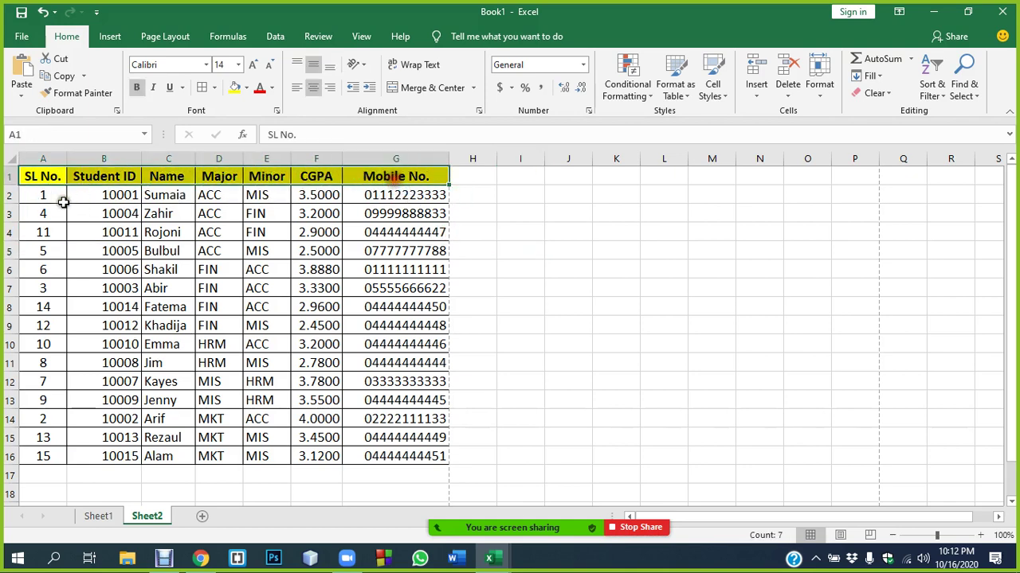
mouse_move(43, 199)
mouse_down()
mouse_move(303, 403)
mouse_move(399, 455)
mouse_up()
click(487, 382)
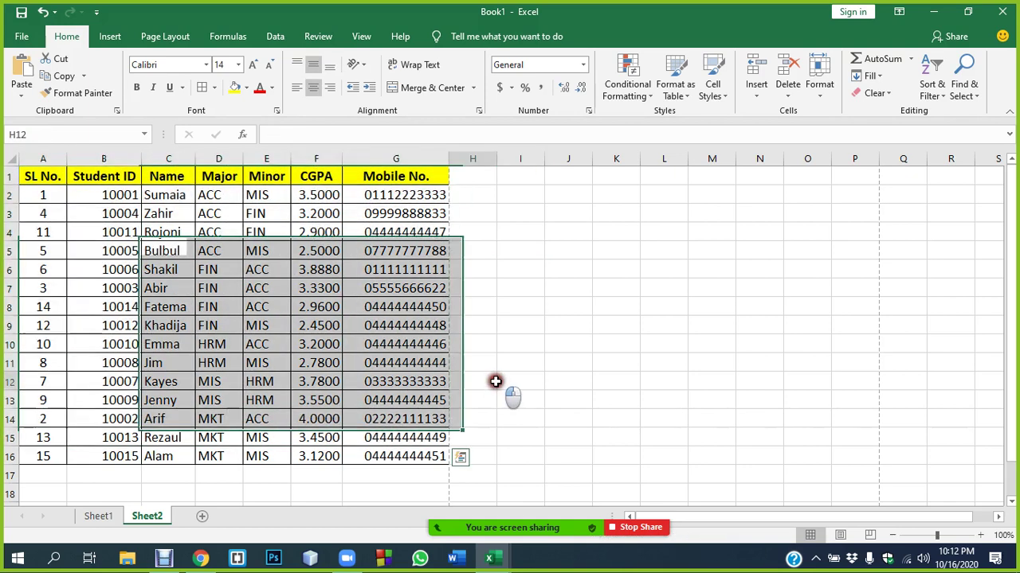
Step: Undo the sorts with Ctrl+Z until SL No. order returns, then select A2:G16
key(ctrl+z)
key(ctrl+z)
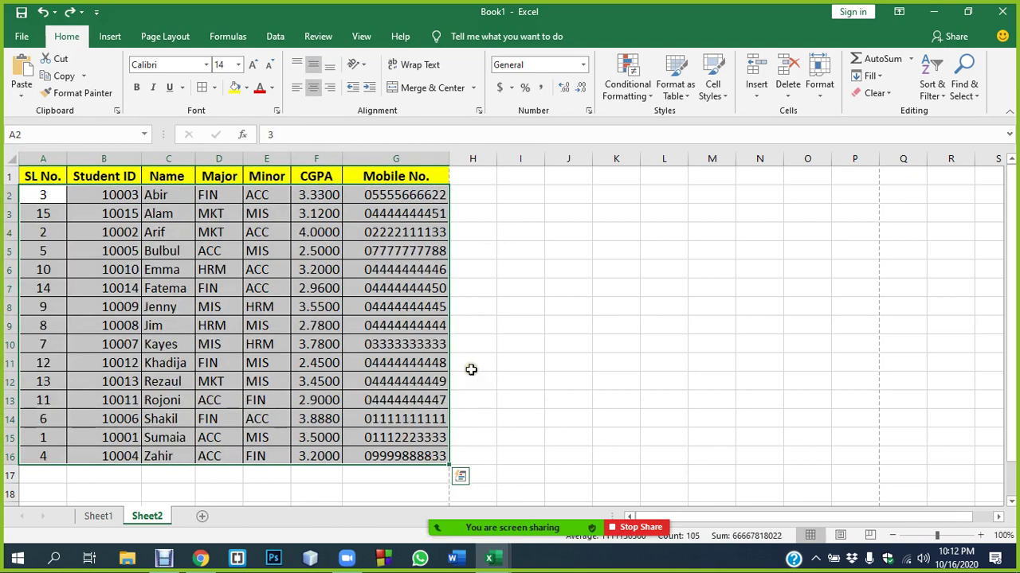
click(487, 325)
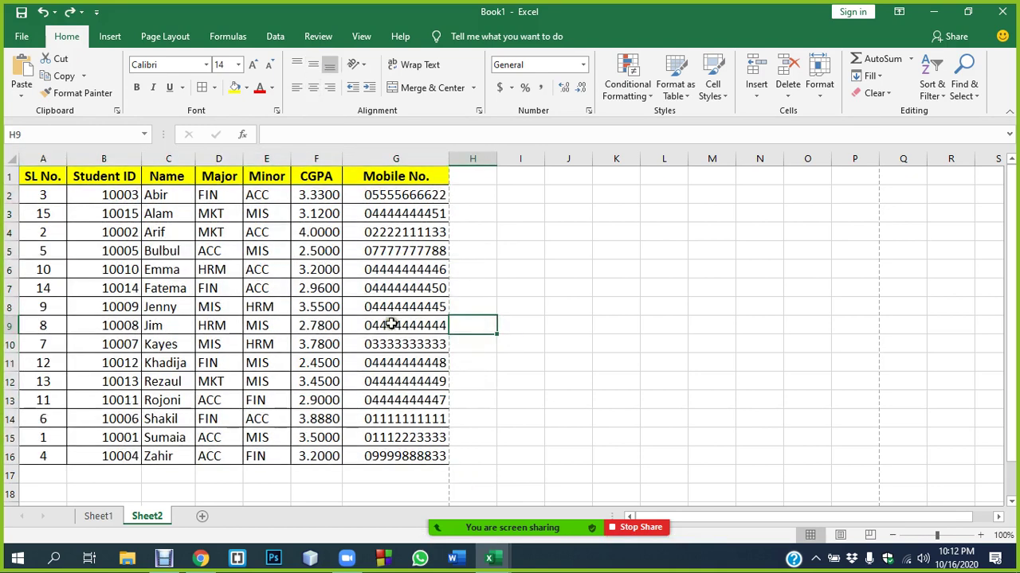
key(ctrl+z)
click(498, 293)
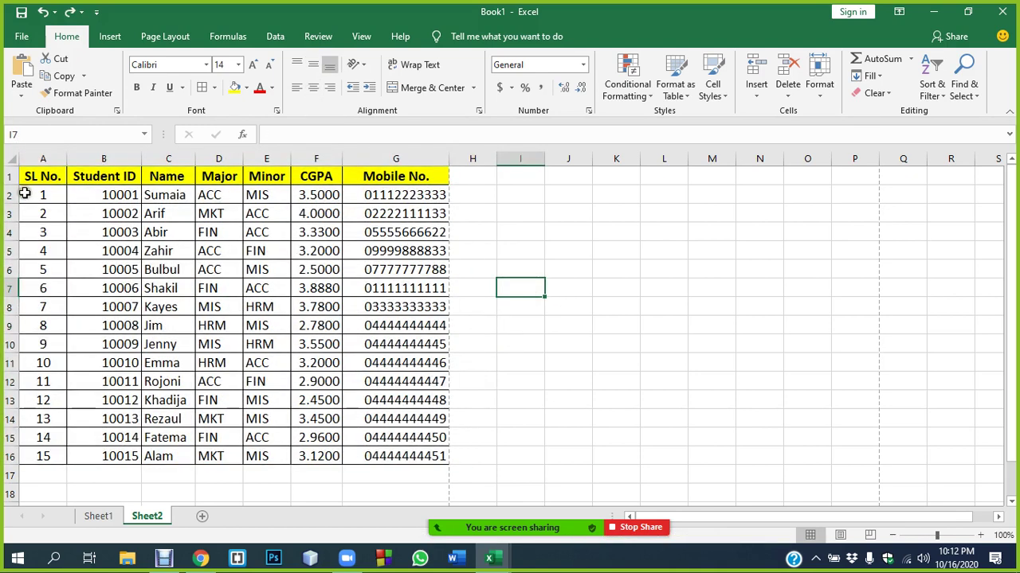
mouse_move(24, 193)
mouse_down()
mouse_move(268, 393)
mouse_move(415, 459)
mouse_up()
Step: Custom Sort by SL No., Smallest to Largest, with 'My data has headers' left checked
click(930, 88)
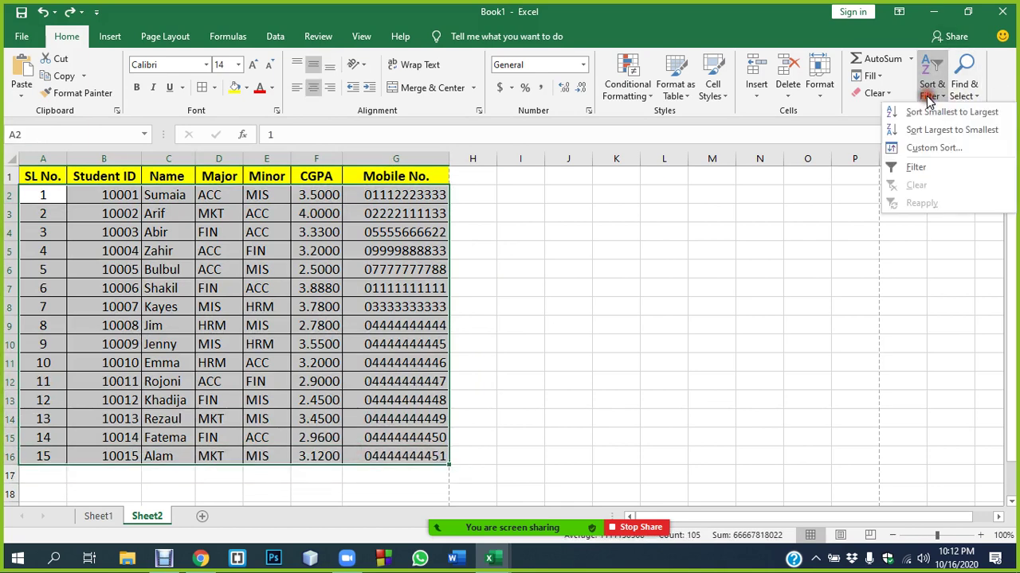
click(909, 145)
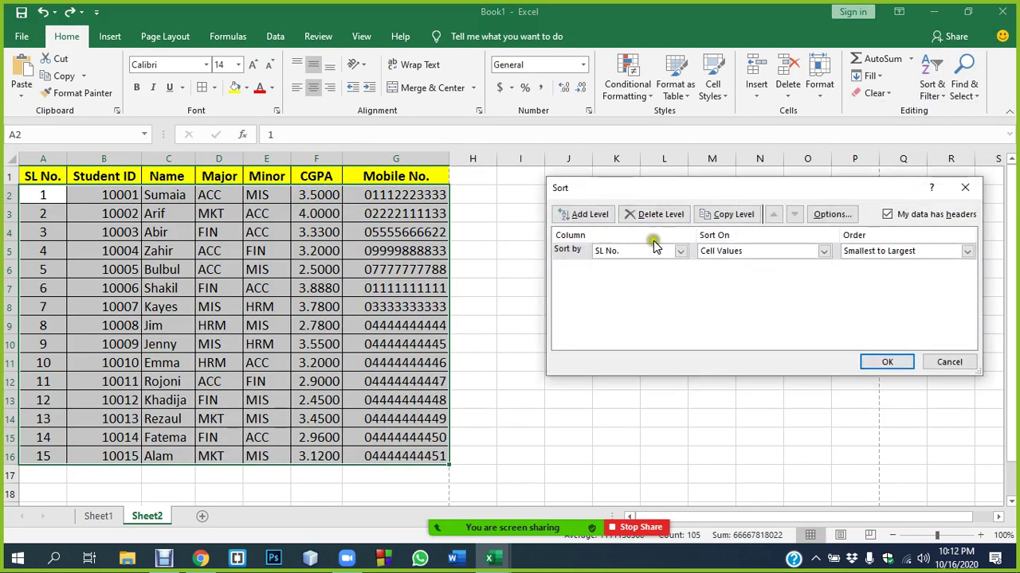
click(650, 249)
click(650, 249)
click(649, 249)
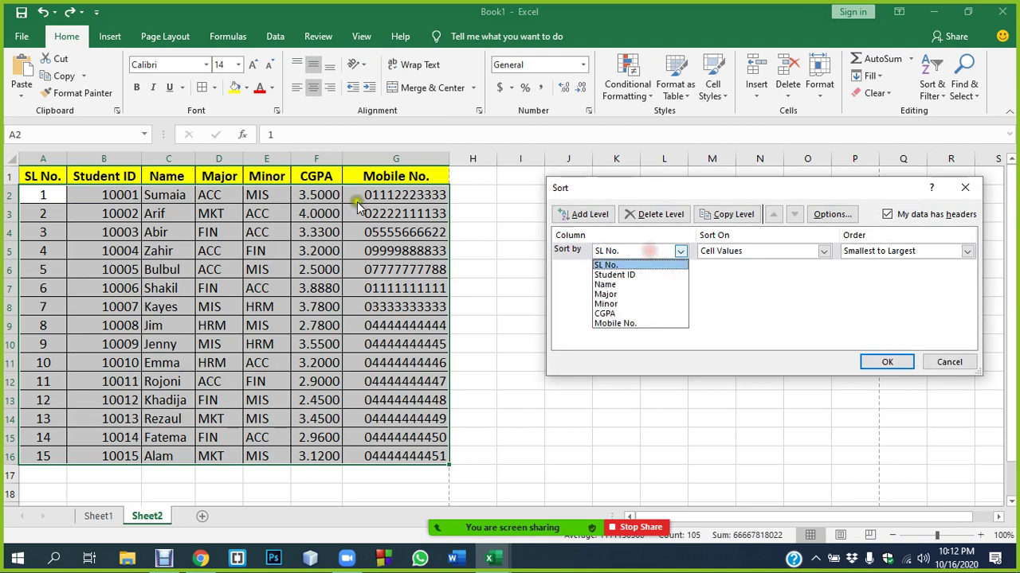
click(599, 264)
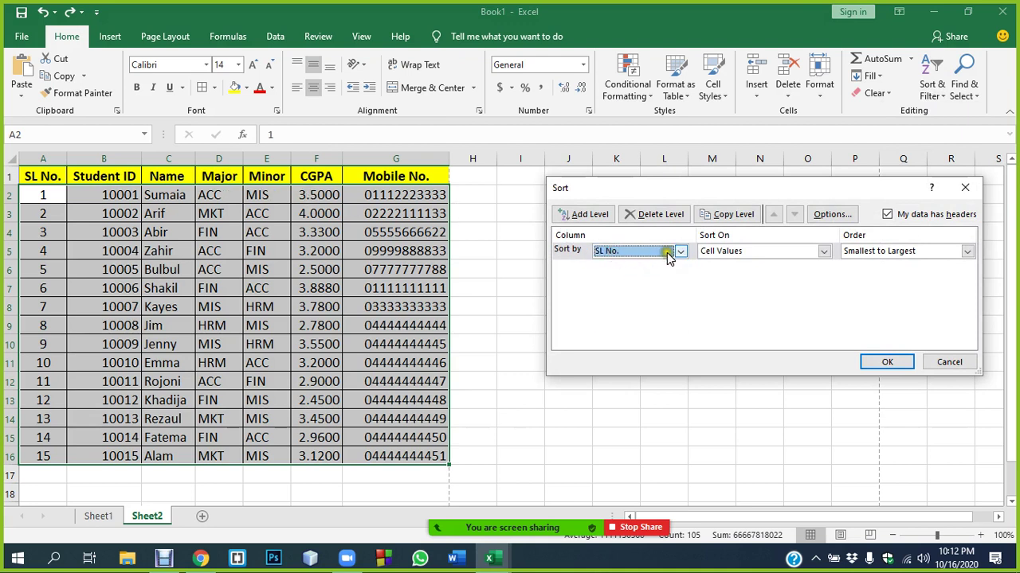
click(887, 214)
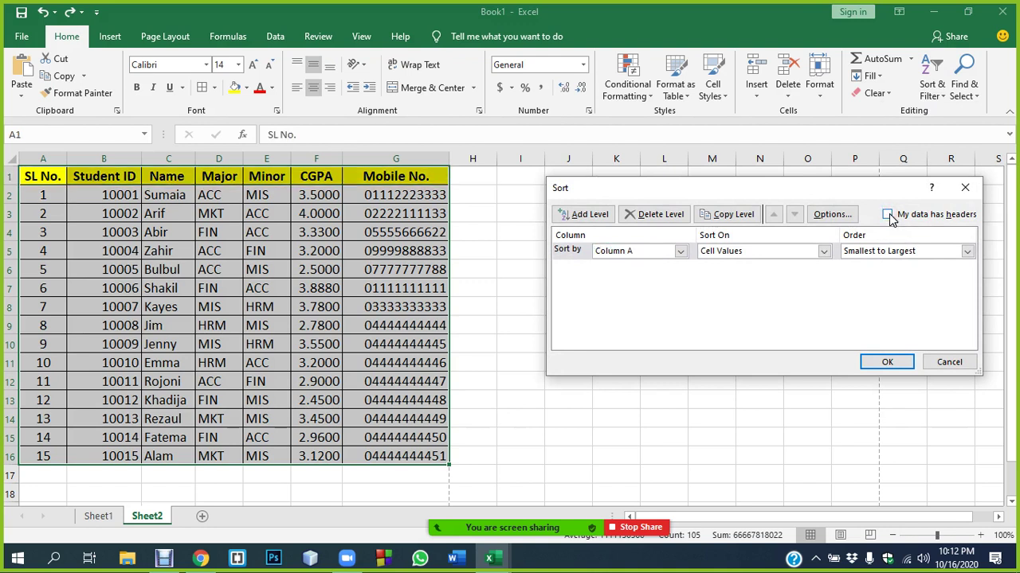
click(887, 214)
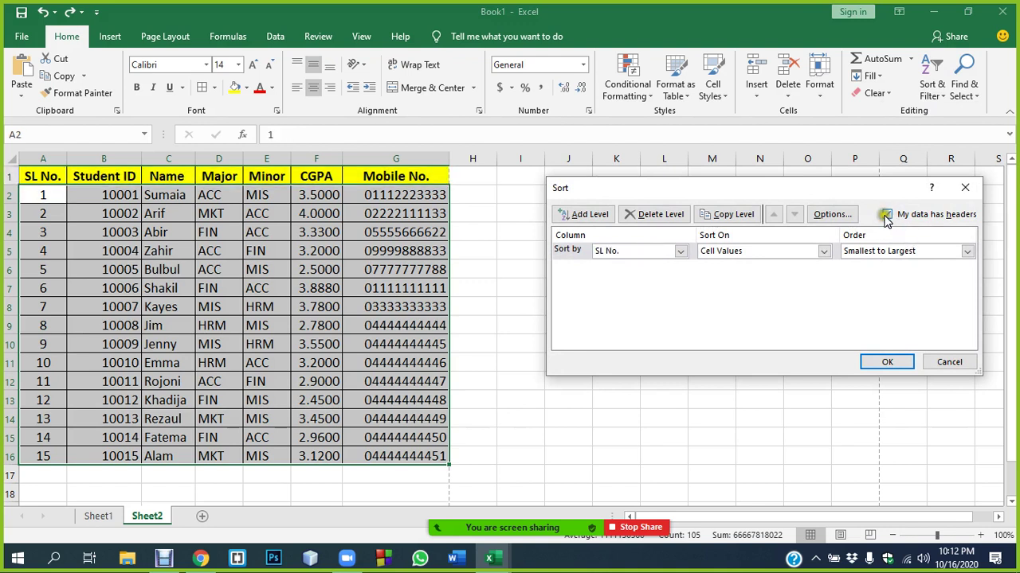
click(886, 215)
click(888, 215)
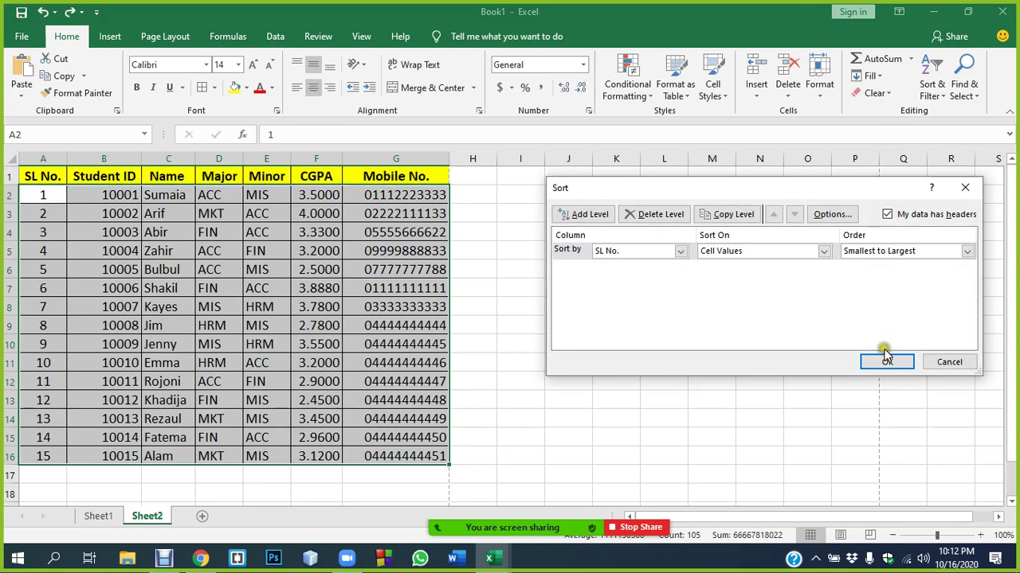
click(948, 362)
click(695, 322)
click(530, 285)
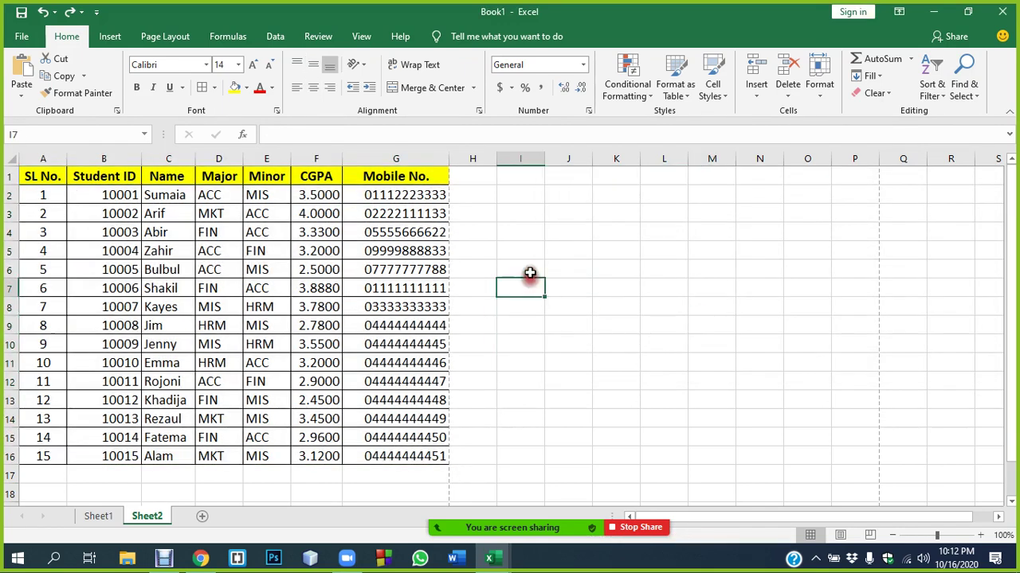
Step: Add a 'Teacher' heading in H1, enter the first teacher's name in H2, and AutoFit column H
click(521, 240)
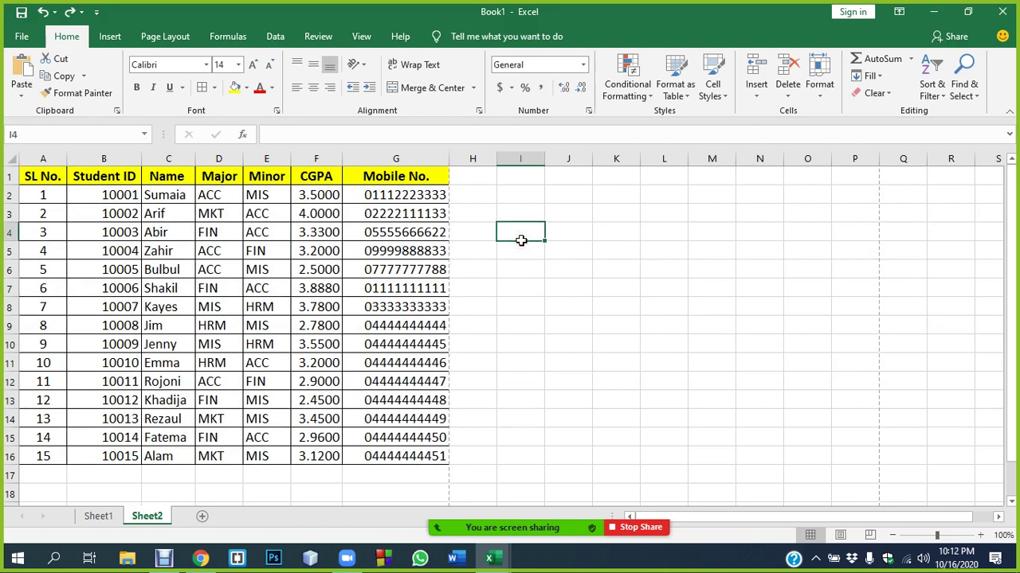
click(597, 250)
click(550, 252)
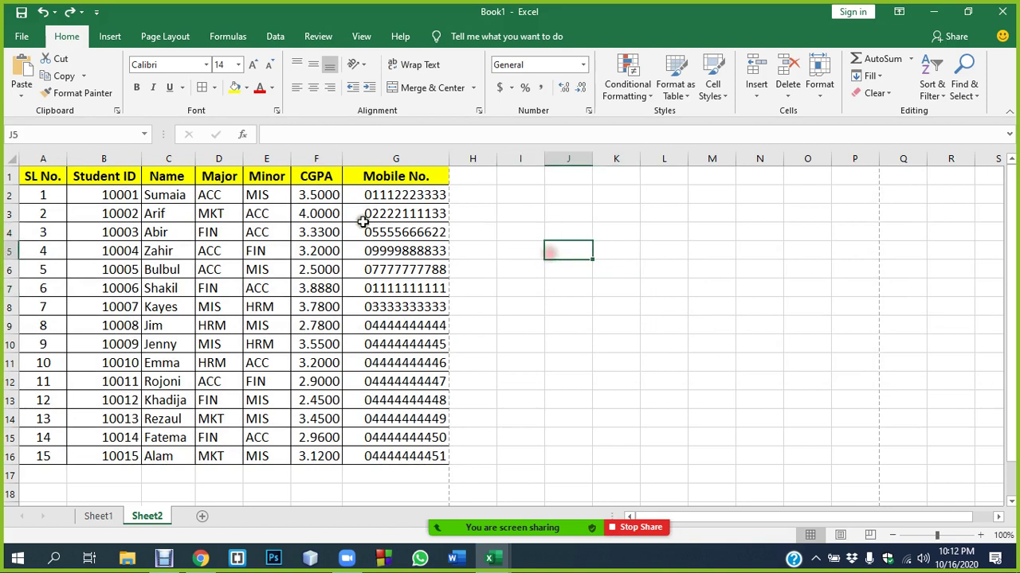
click(472, 175)
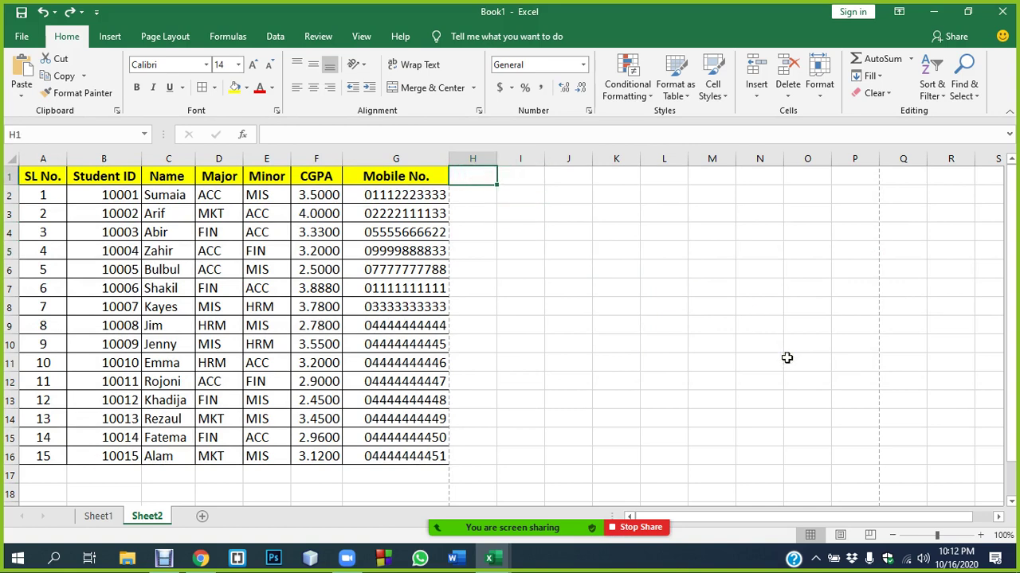
text(Teache)
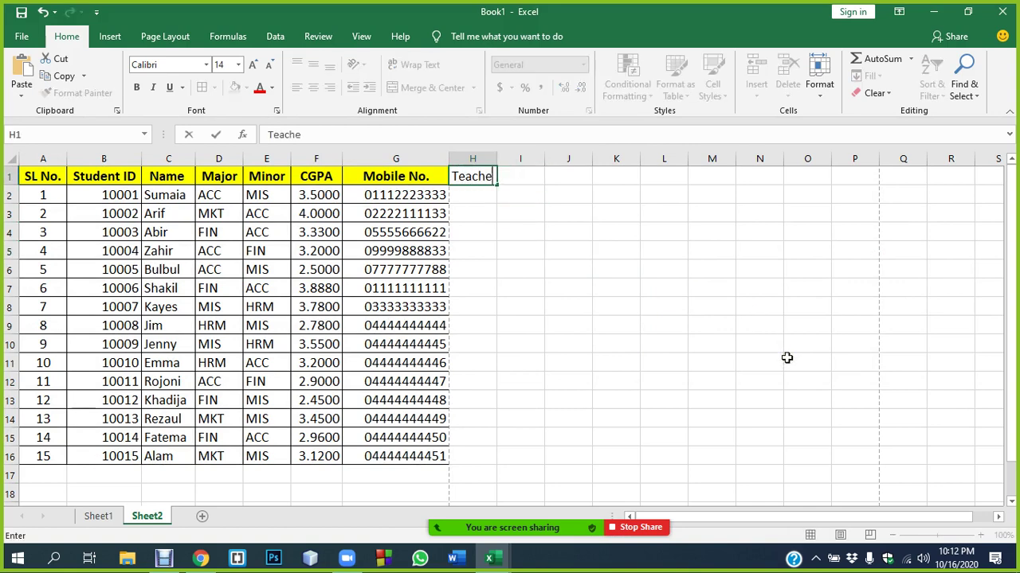
text(r)
key(Return)
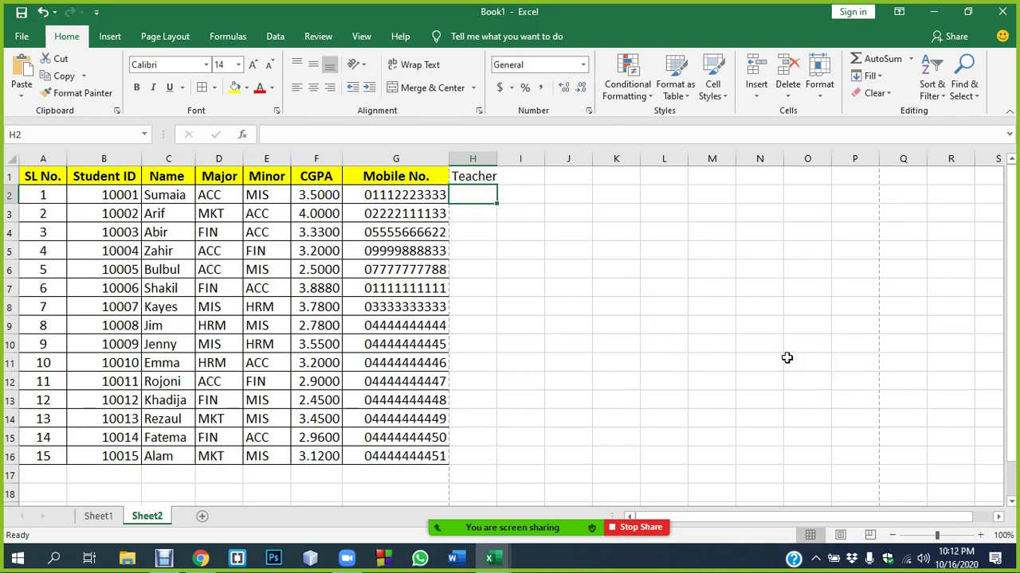
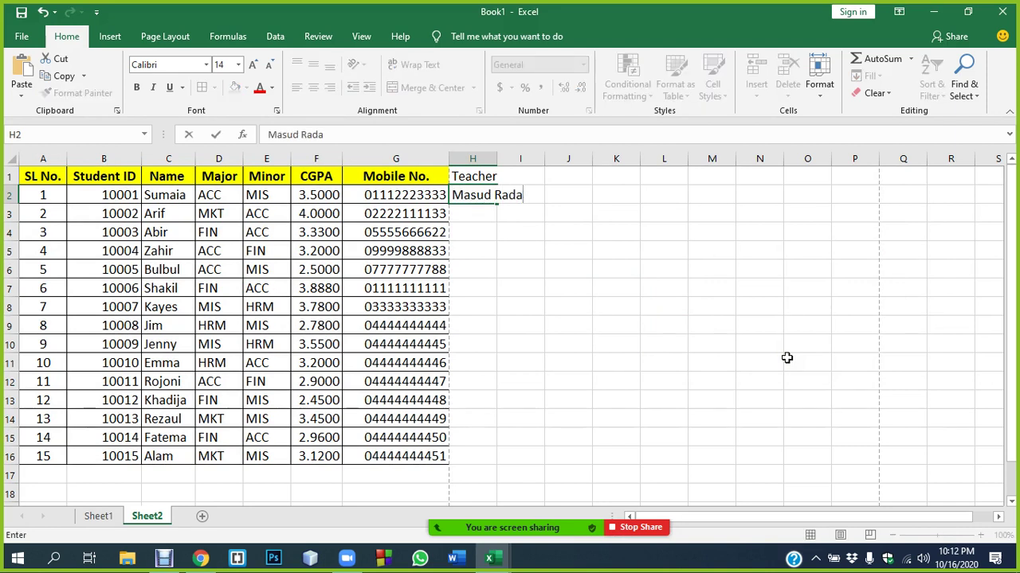
key(Return)
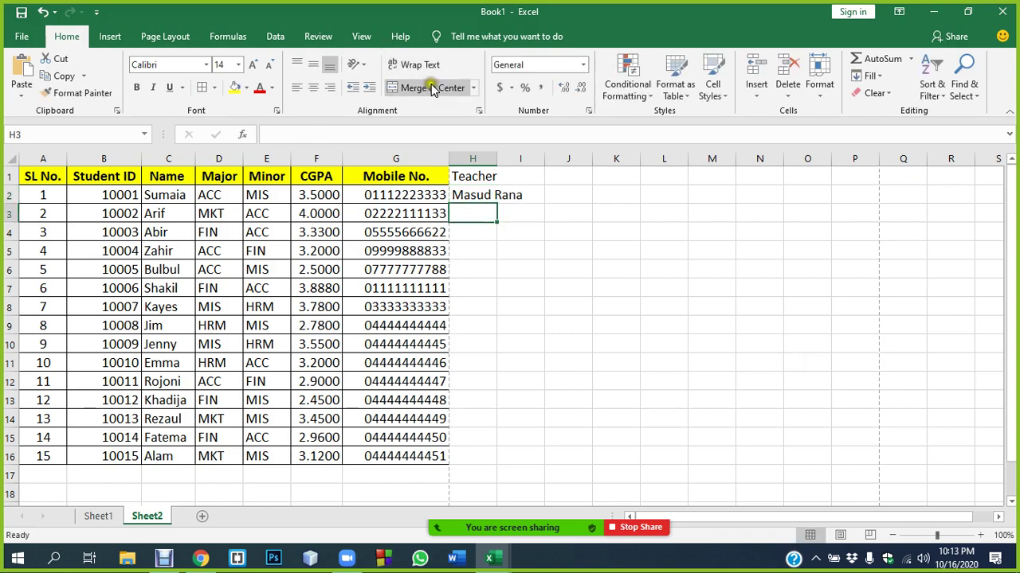
double_click(495, 149)
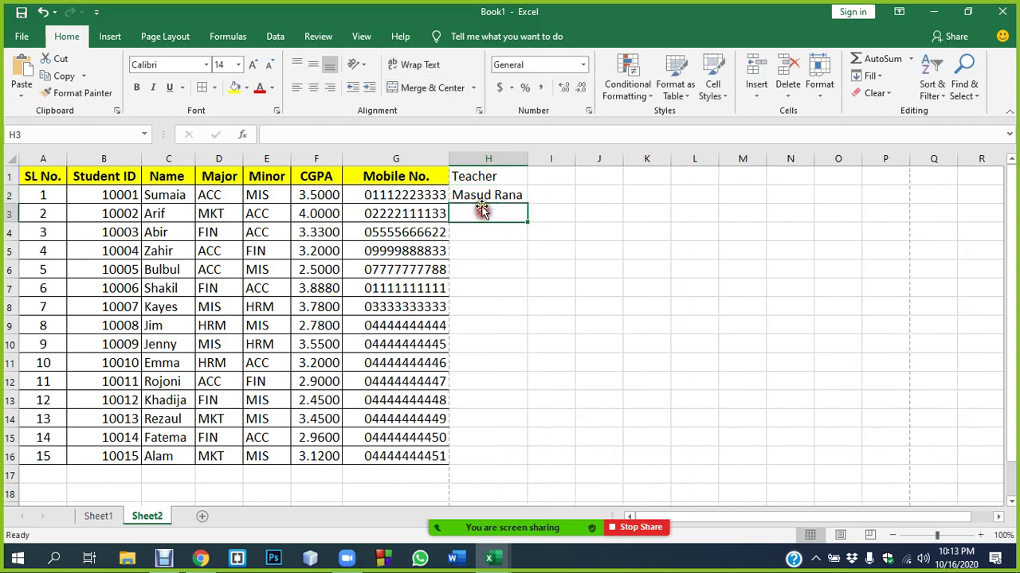
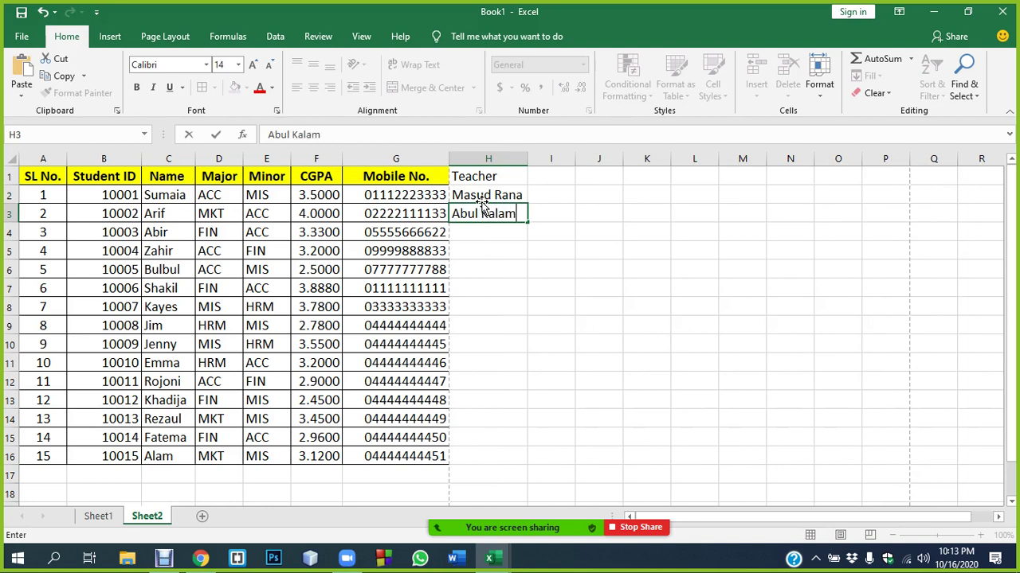
Step: Enter teacher names in H3 through H6, AutoFit column H, and fix the spelling in H4
key(Return)
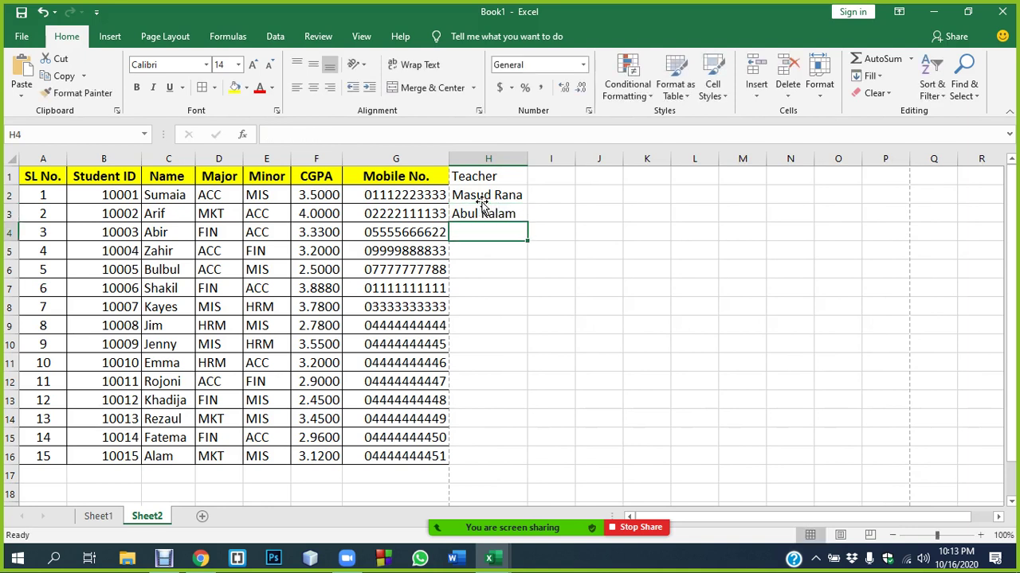
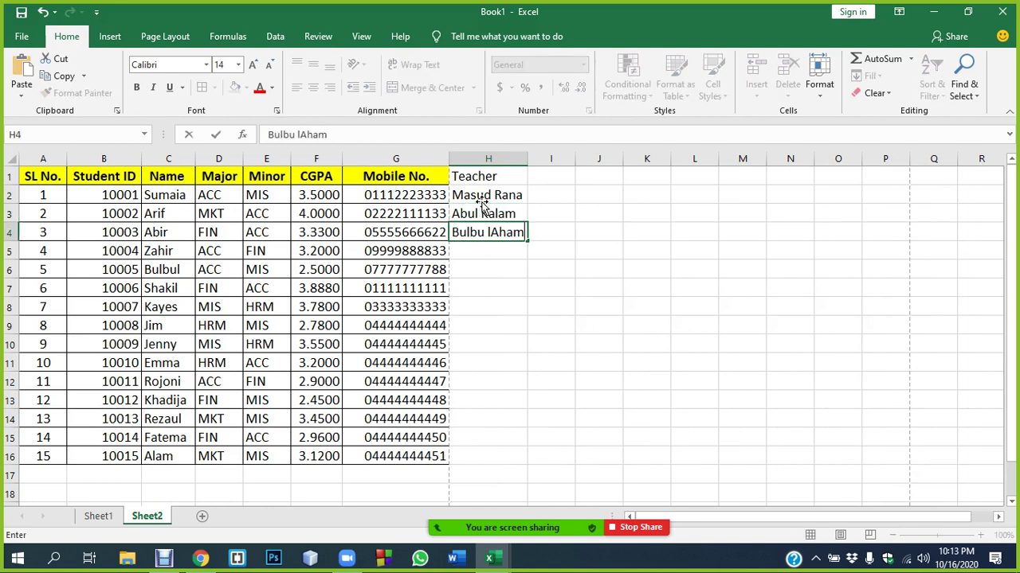
key(Return)
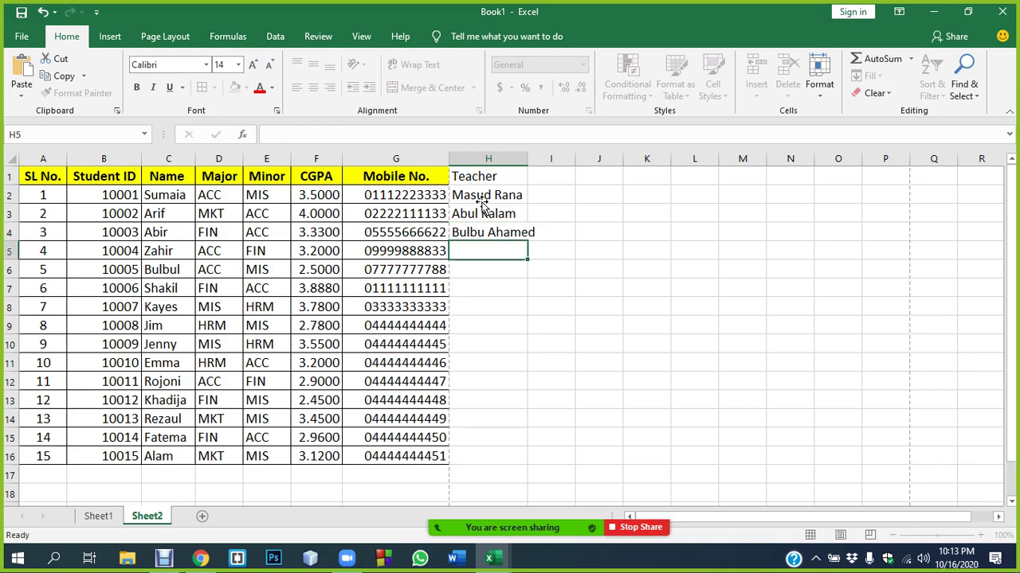
text(Sharmila)
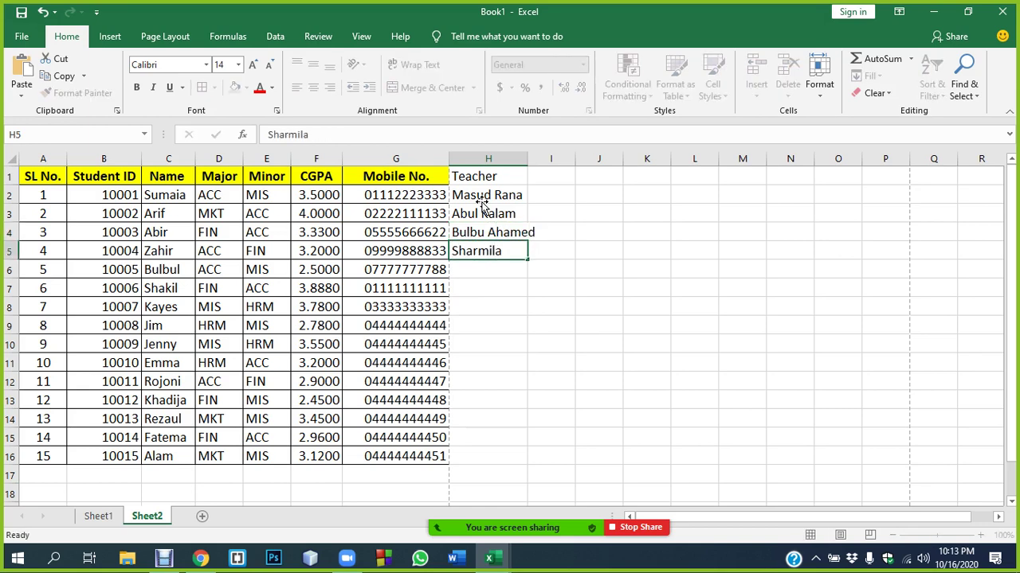
key(Return)
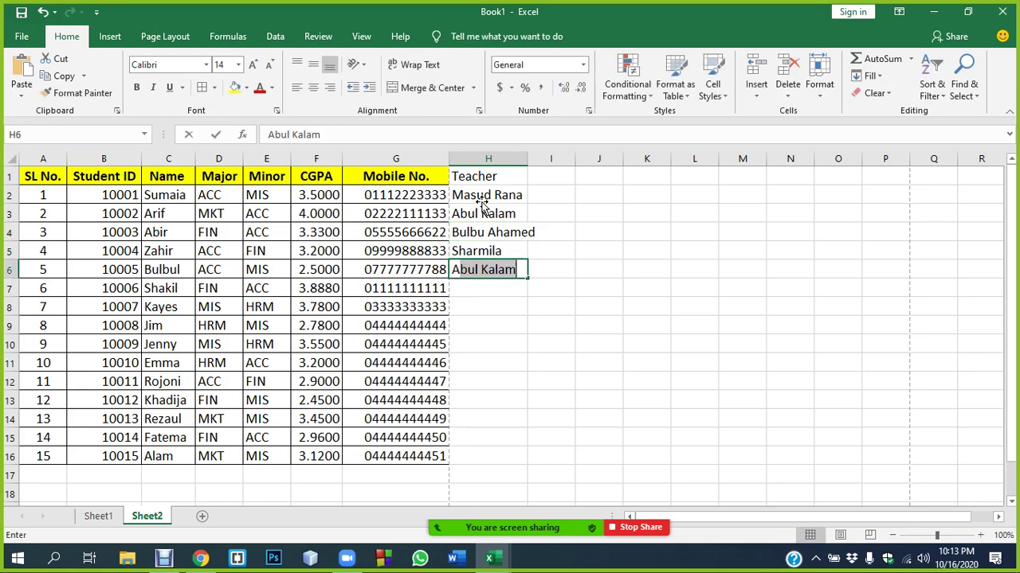
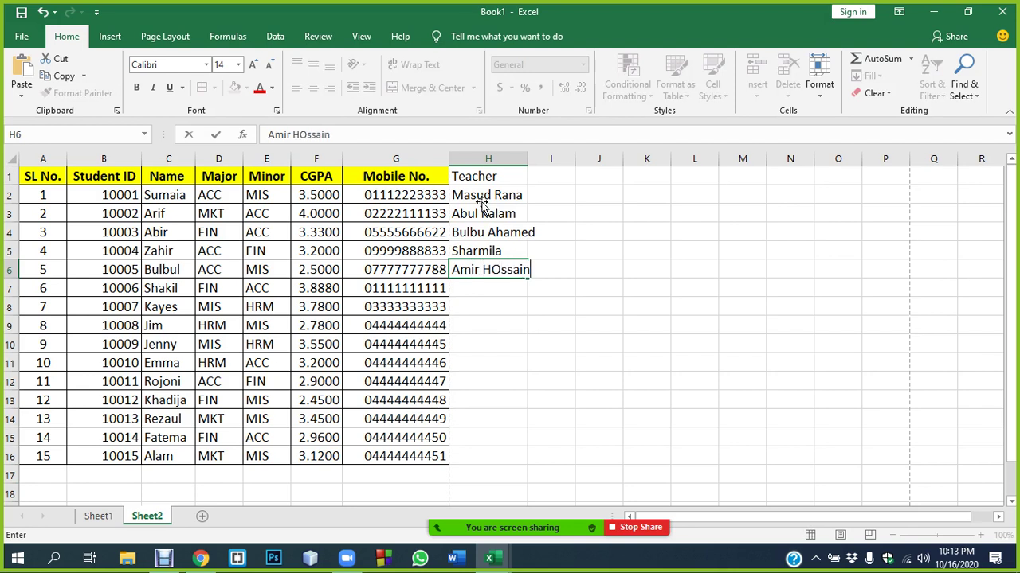
key(Return)
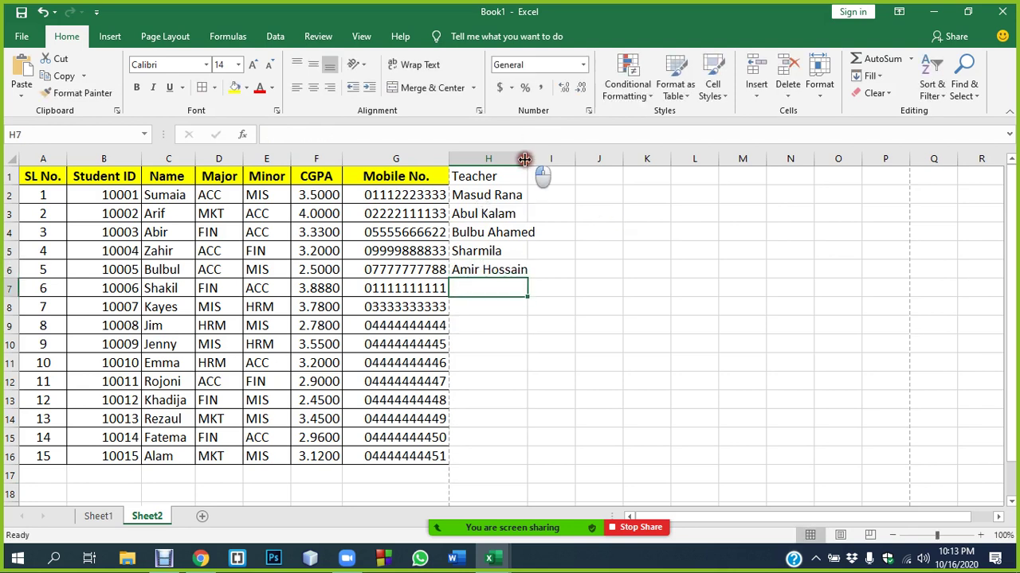
double_click(528, 159)
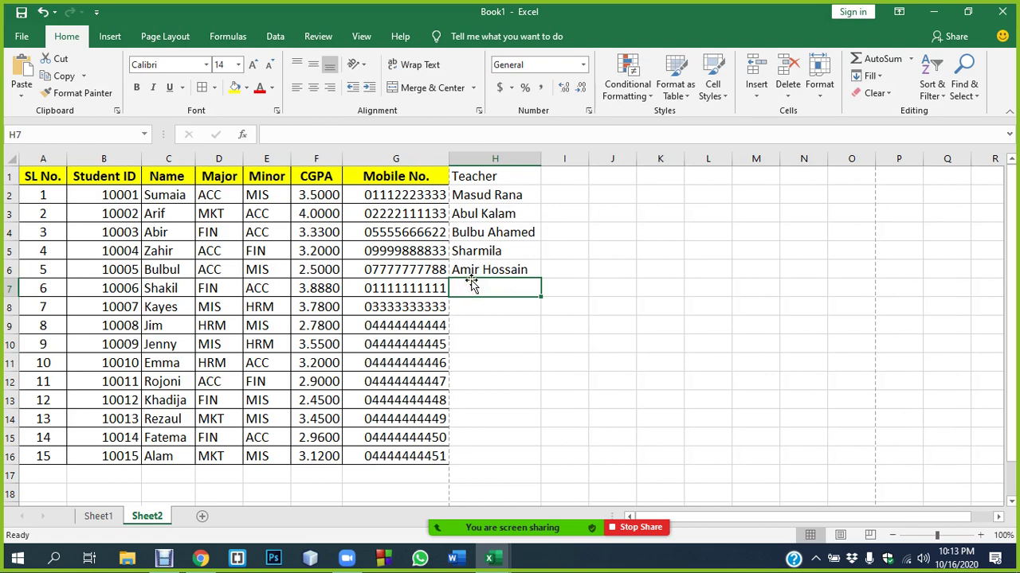
double_click(487, 232)
text(l)
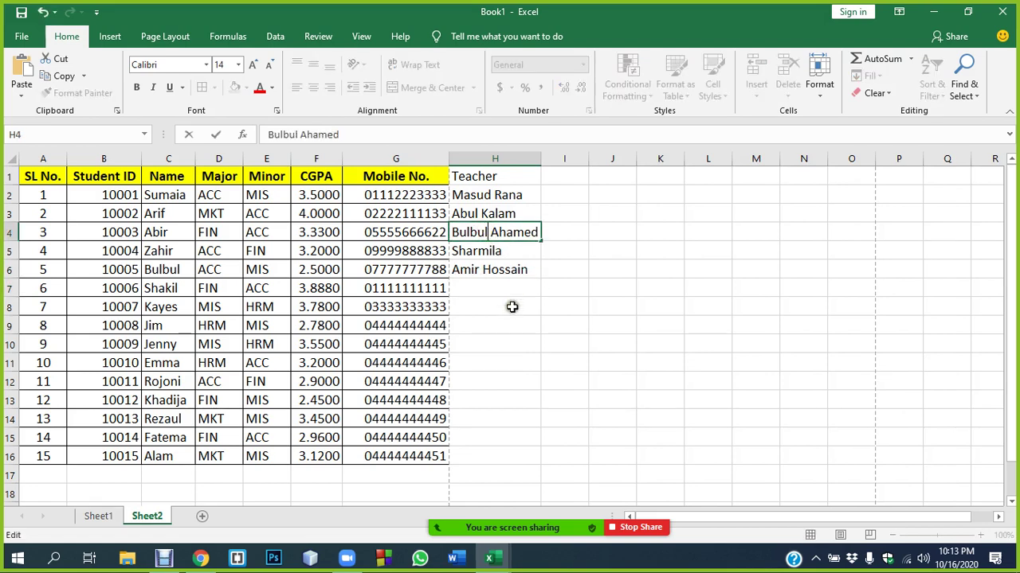
click(512, 307)
Step: Fill H7 through H11 with teacher names via AutoComplete, re-entering the mistyped H11
click(485, 288)
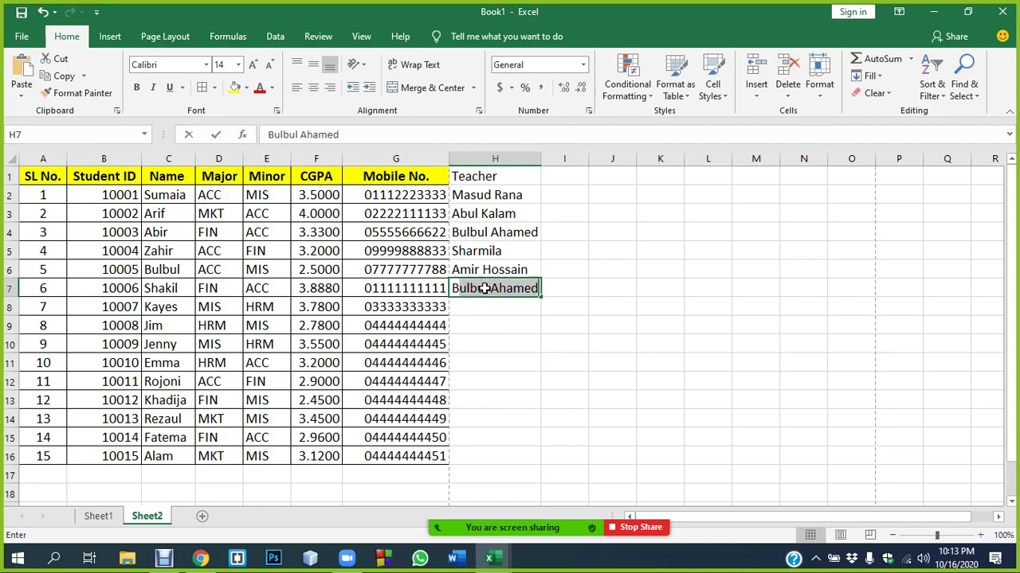
key(Return)
text(Am)
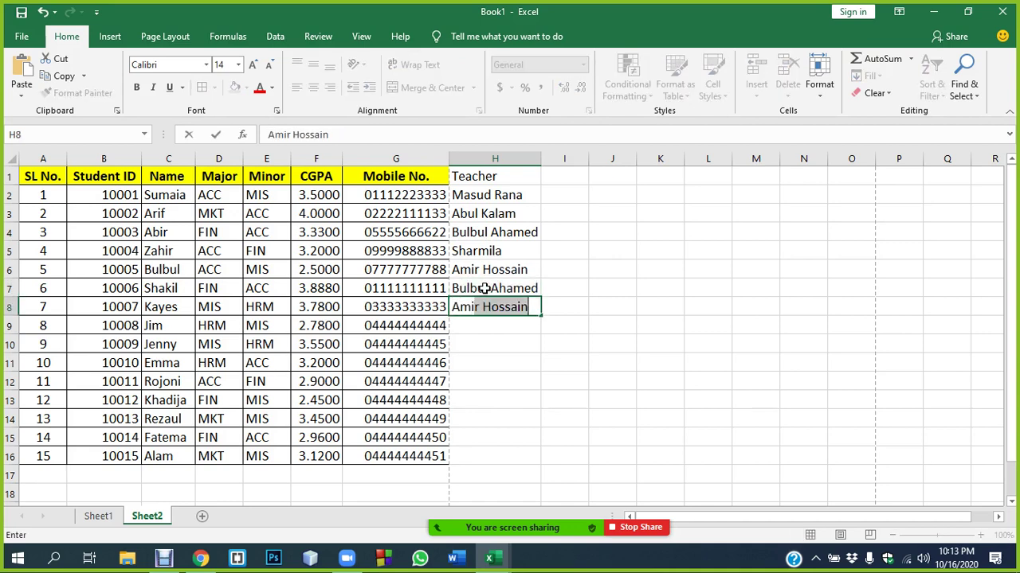
key(Return)
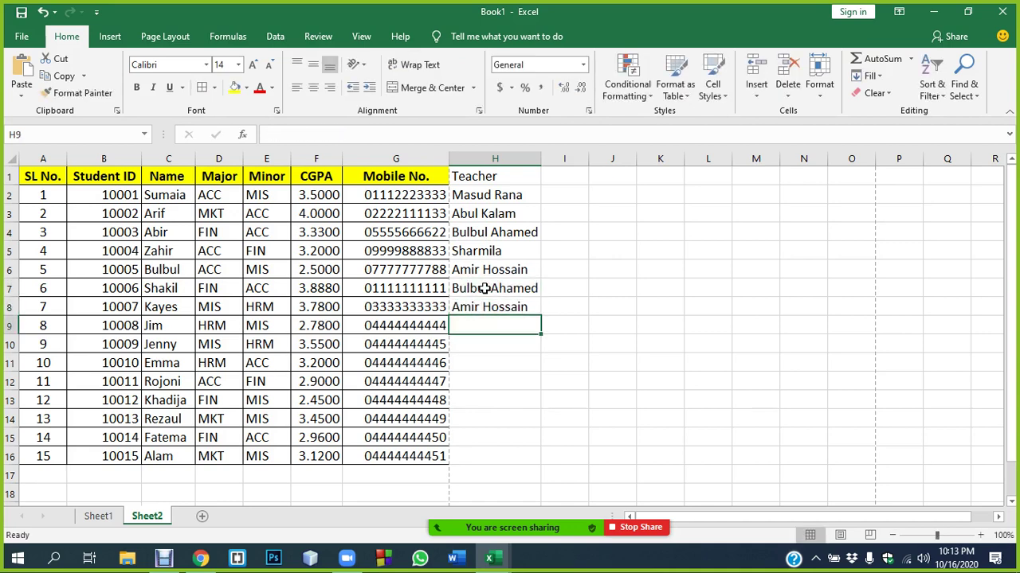
key(Return)
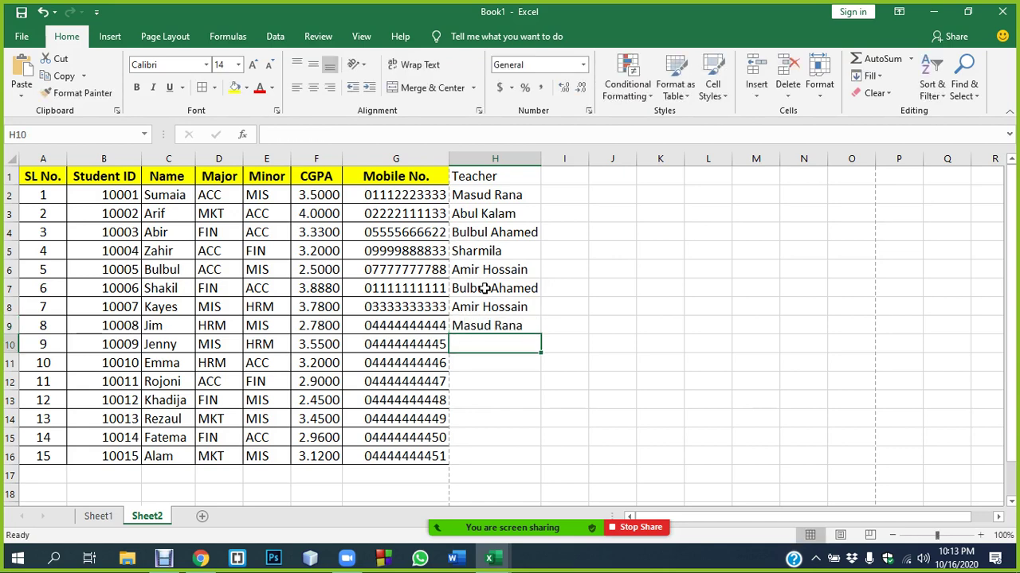
key(Return)
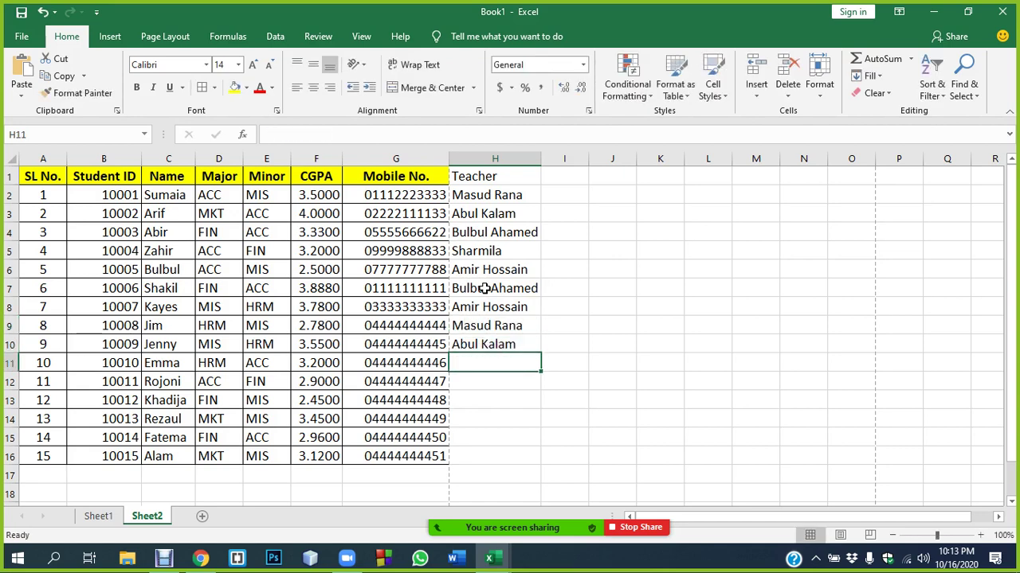
text(M\)
key(Return)
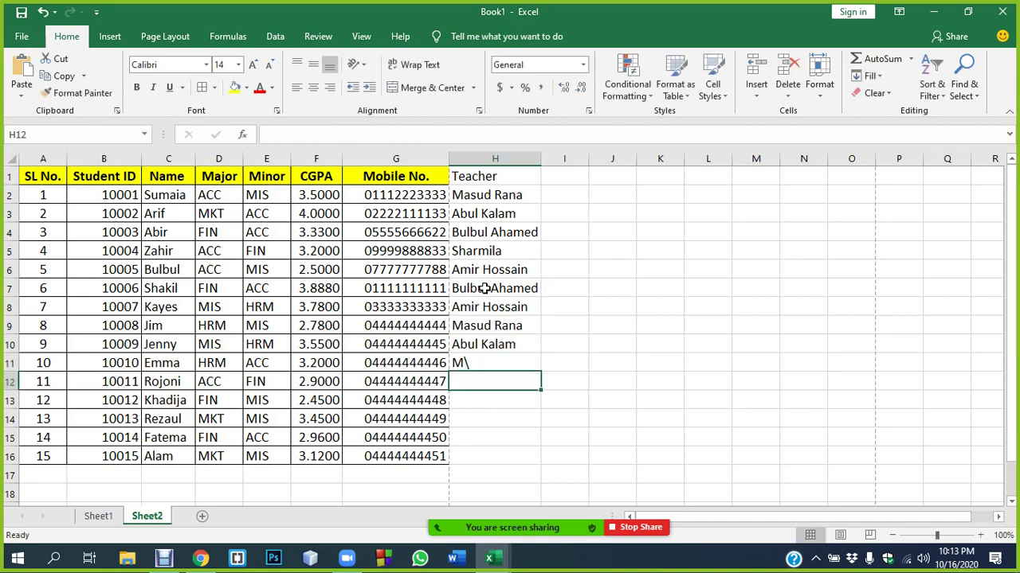
key(Up)
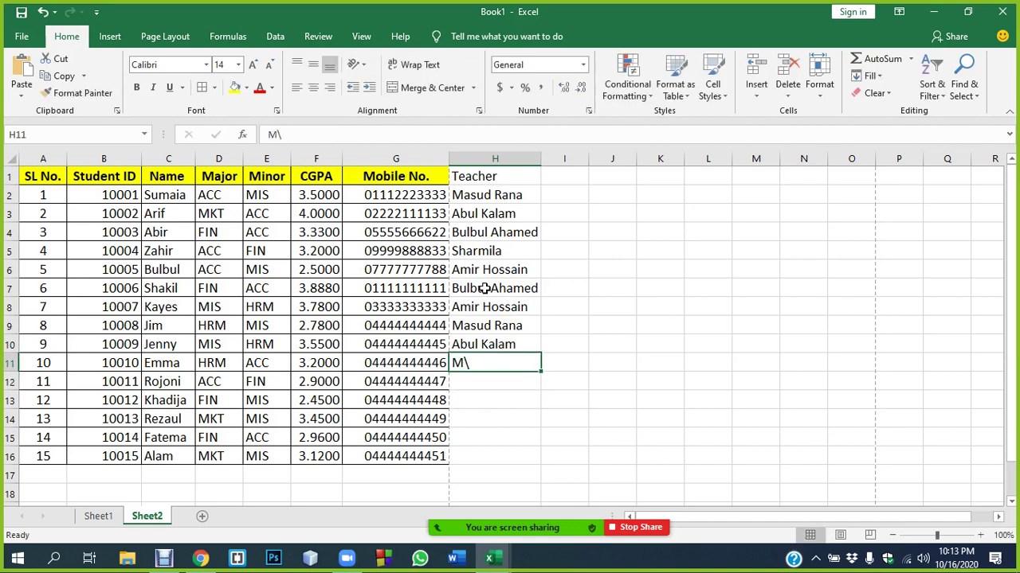
text(M)
key(Return)
Step: Fill H12 through H16 with teacher names, accepting the AutoComplete suggestions
text(S)
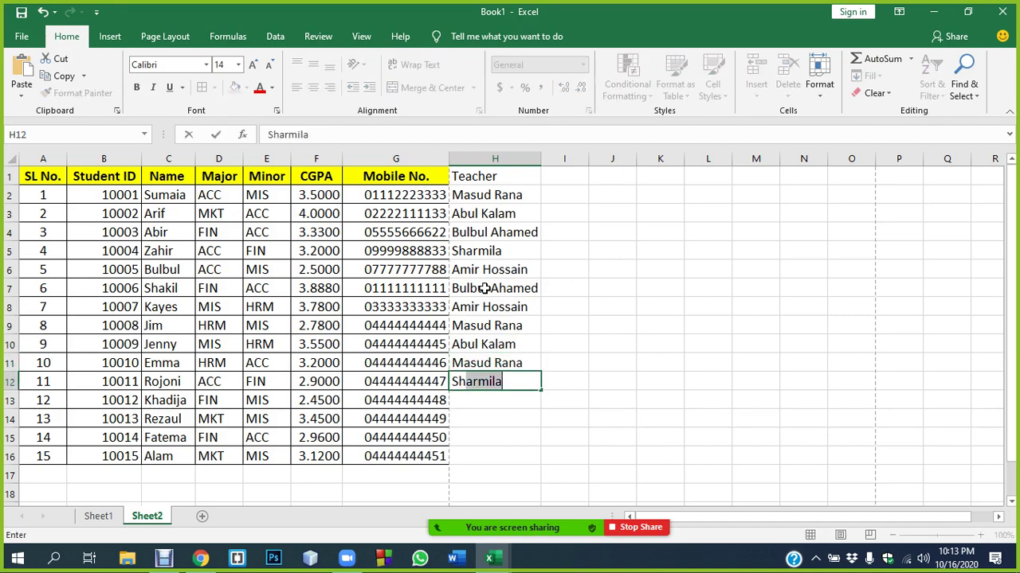
key(Return)
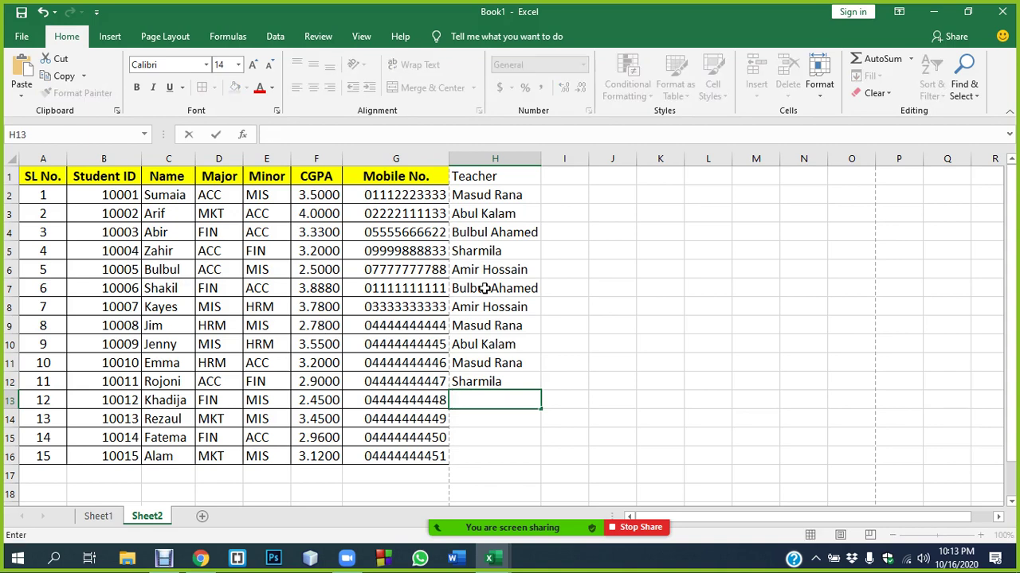
key(Return)
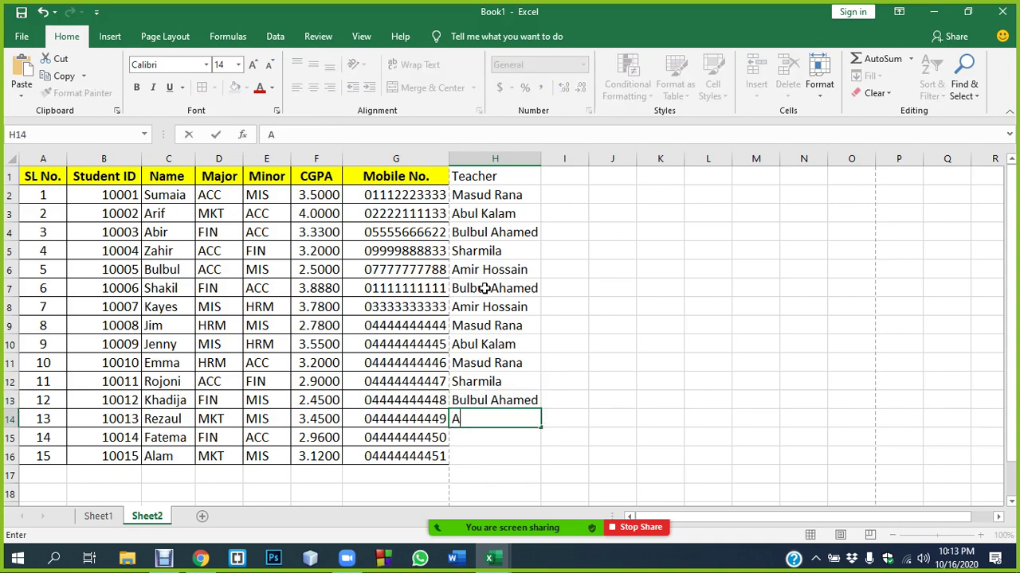
key(Return)
text(a)
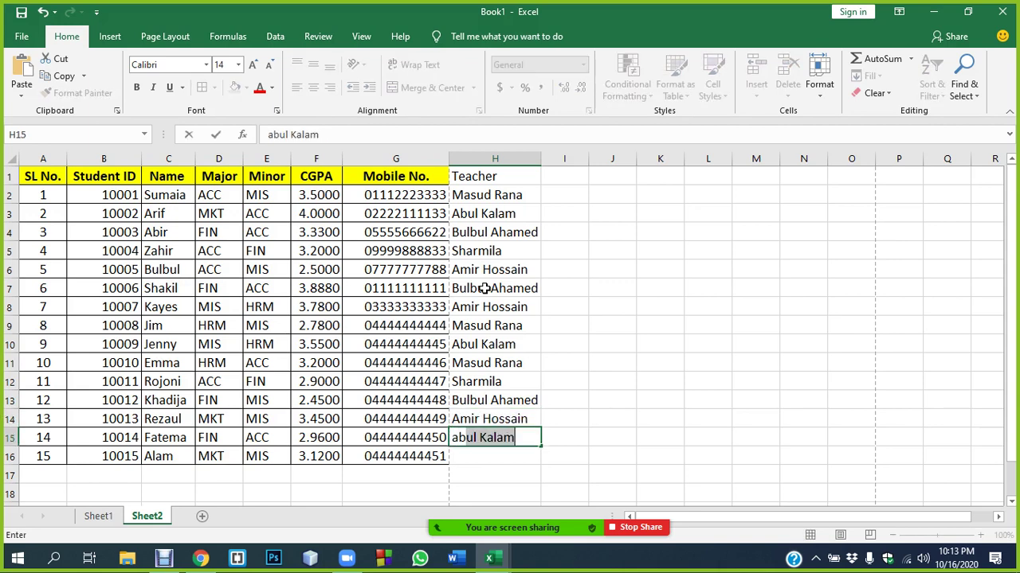
key(Return)
key(Return)
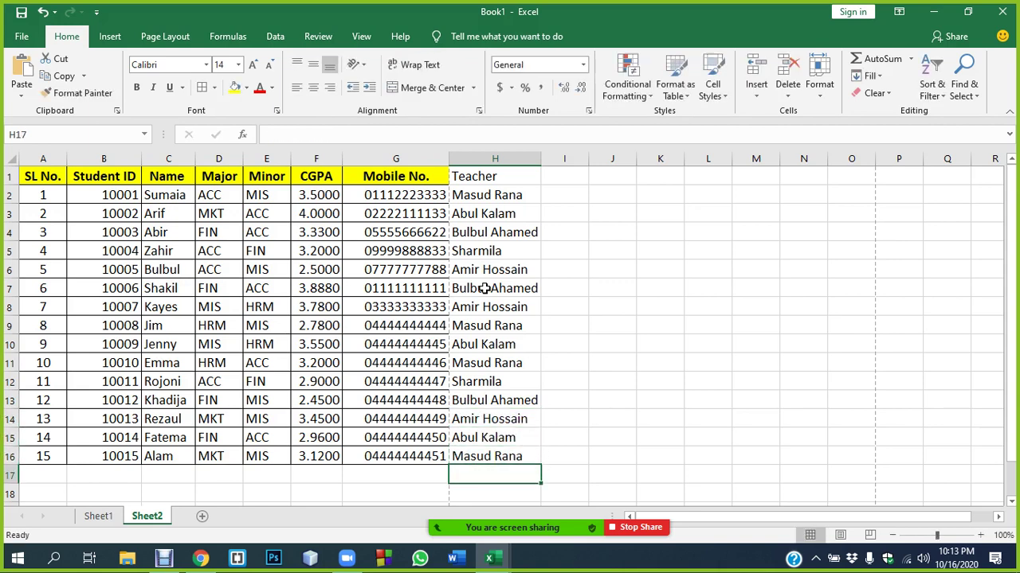
Step: Give the Teacher header in H1 a yellow fill and add borders to H1:H16
click(432, 178)
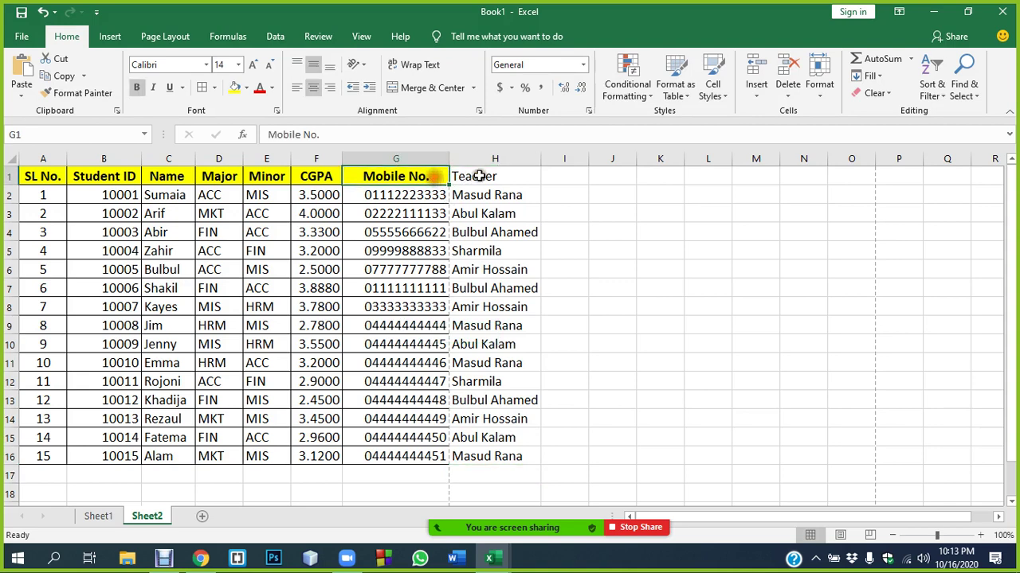
click(478, 176)
click(235, 87)
click(603, 269)
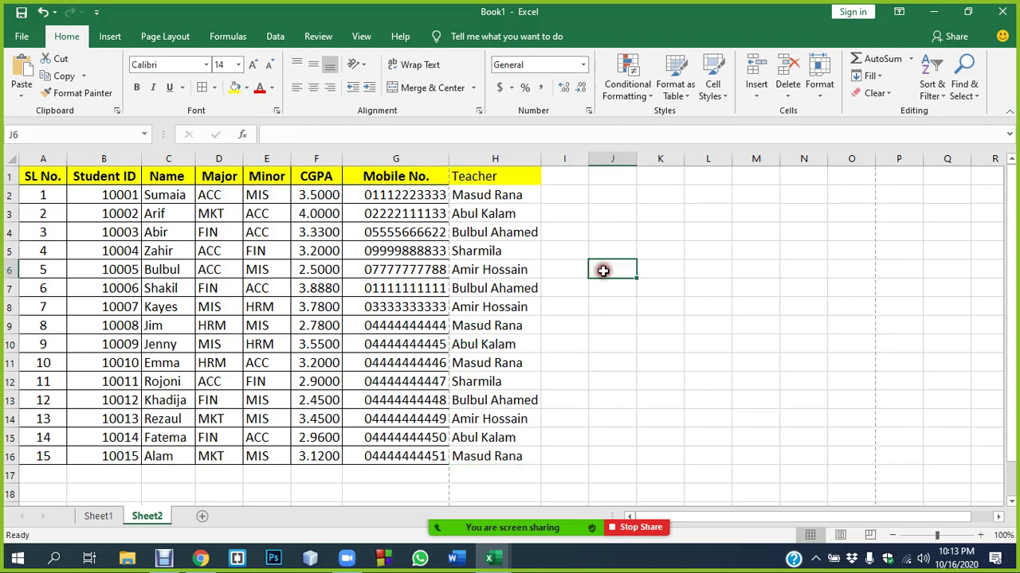
drag(461, 176, 487, 454)
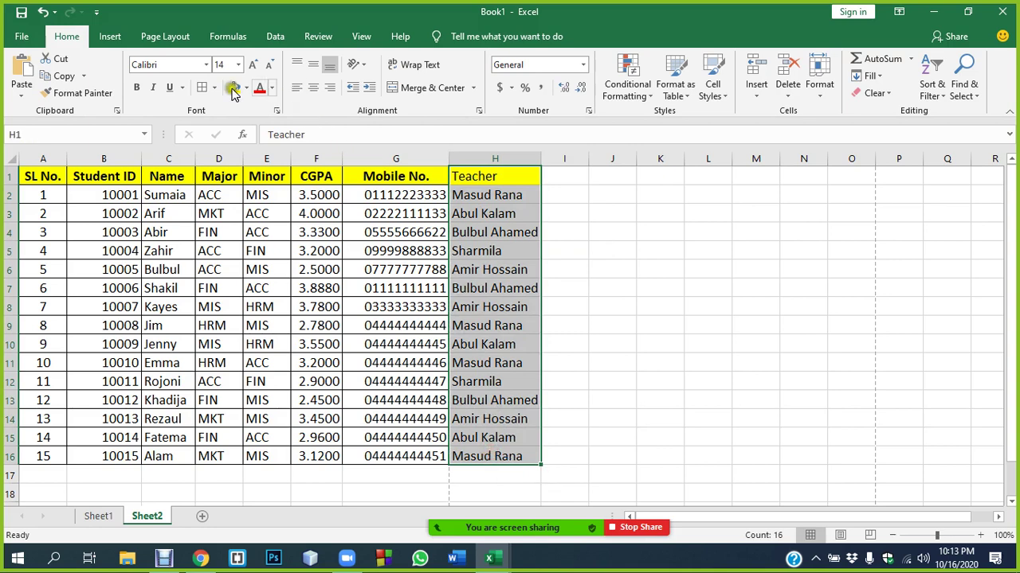
click(202, 88)
click(581, 272)
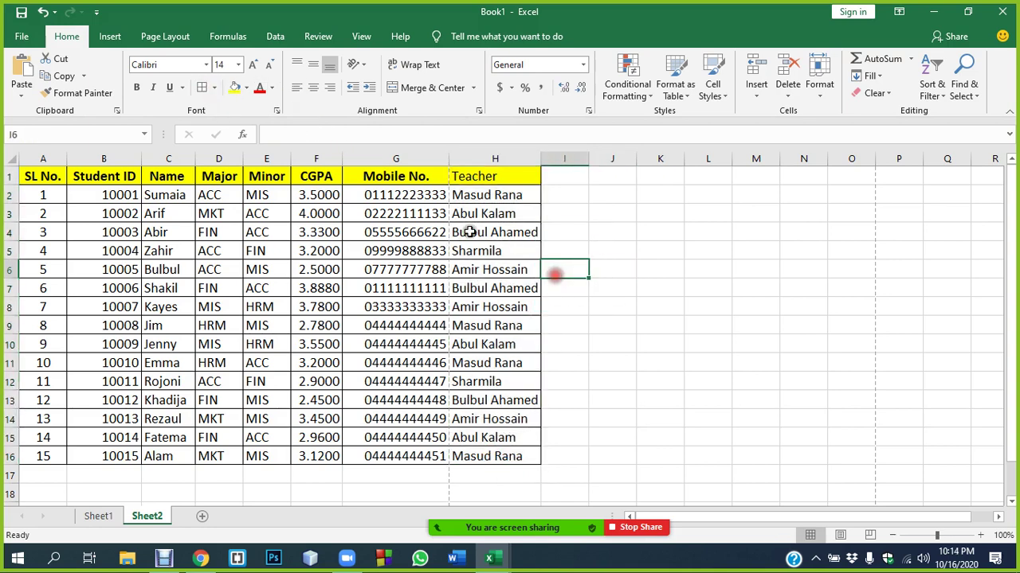
Step: Make the Teacher header bold, then select the Teacher column H1:H16
drag(259, 195, 259, 309)
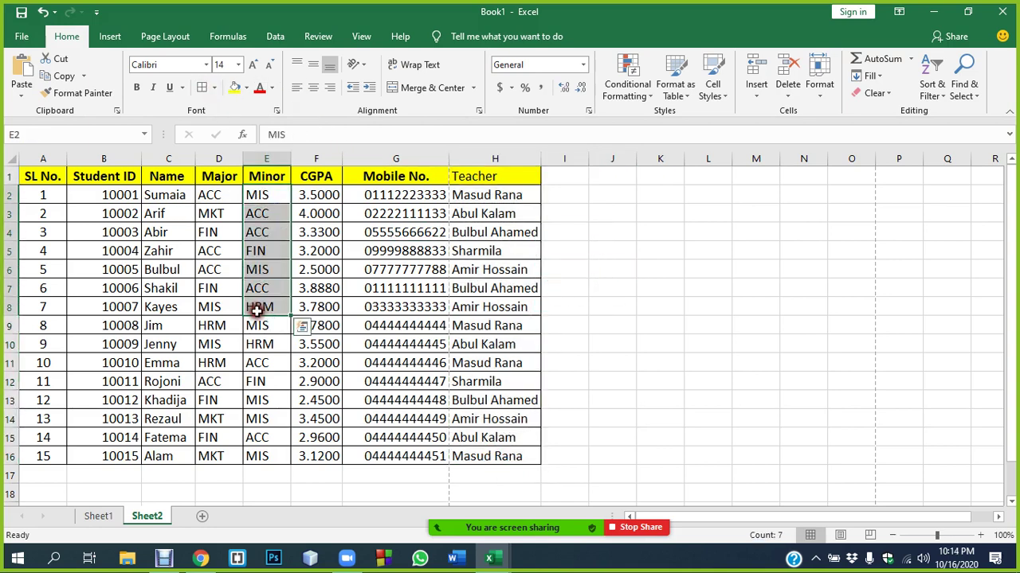
drag(218, 209, 228, 319)
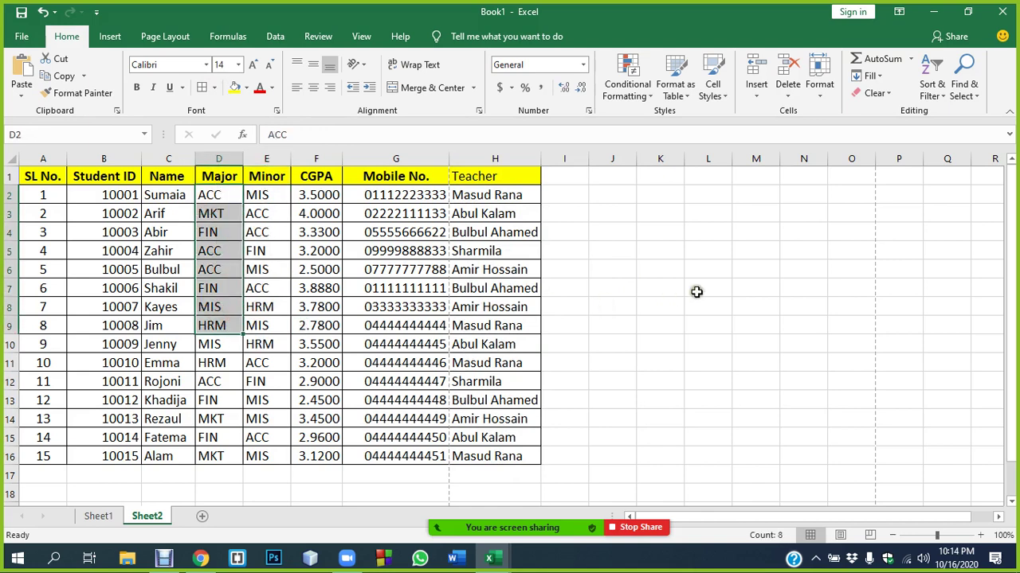
click(713, 291)
click(487, 177)
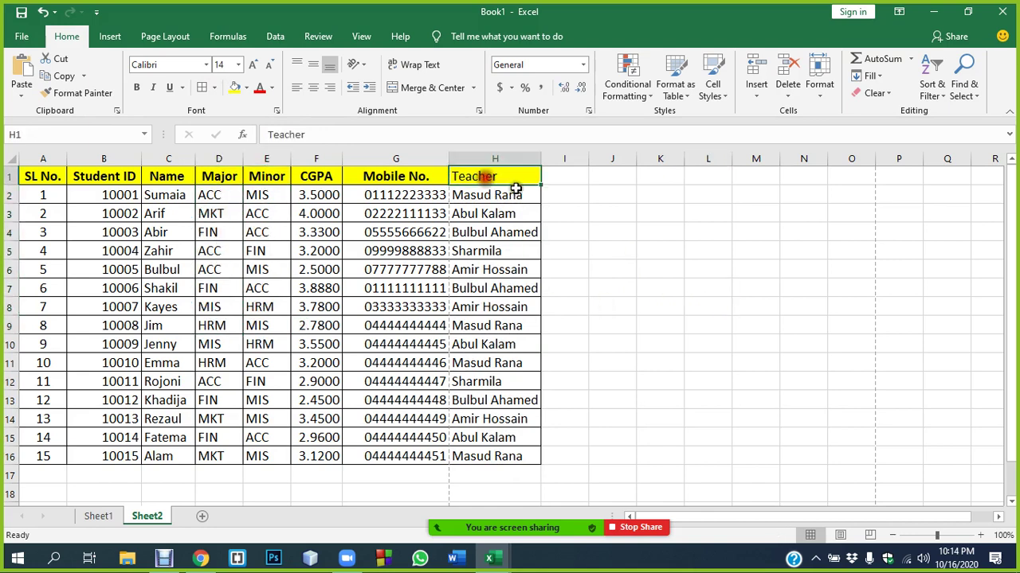
click(136, 87)
click(625, 257)
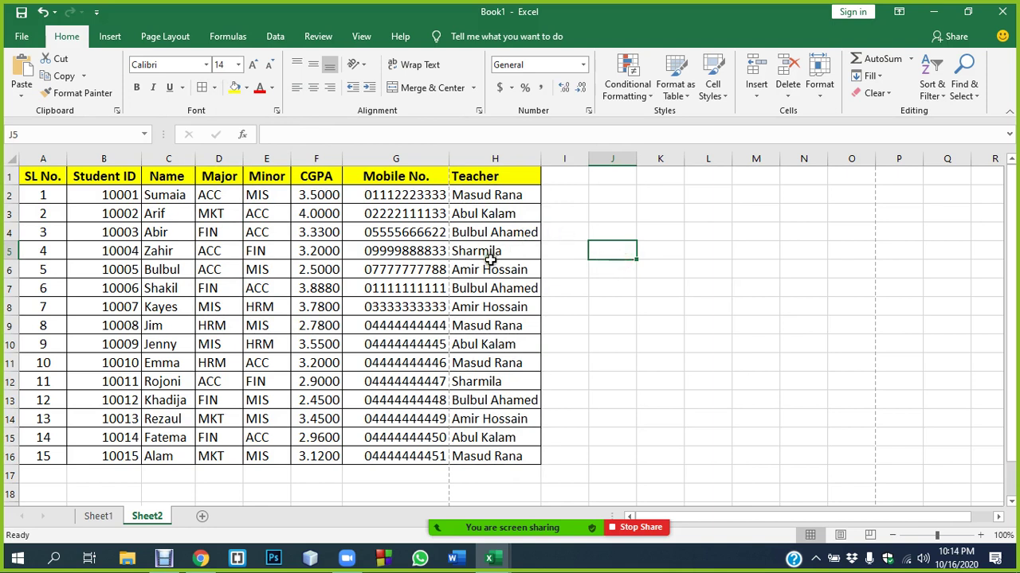
click(509, 231)
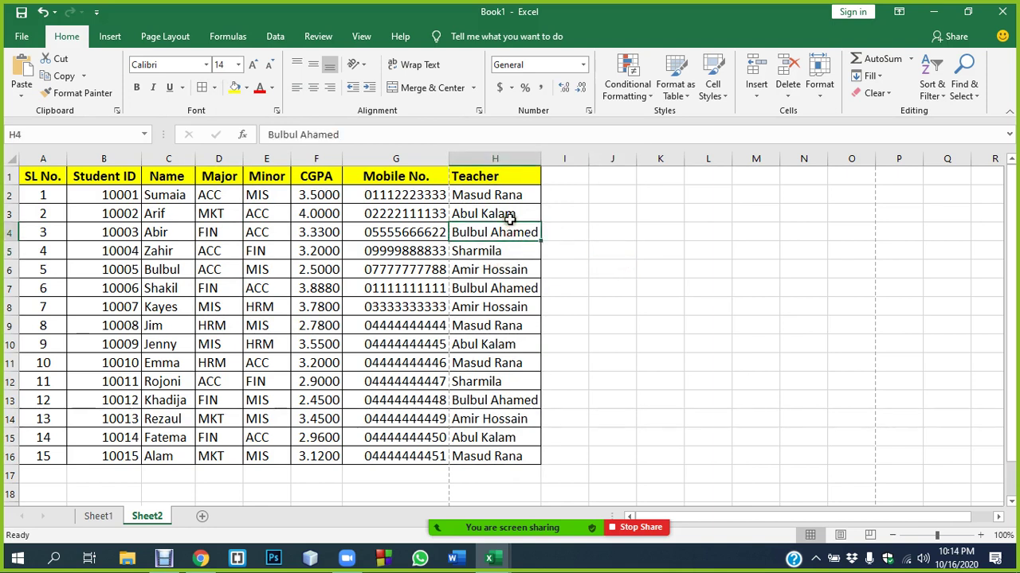
click(509, 197)
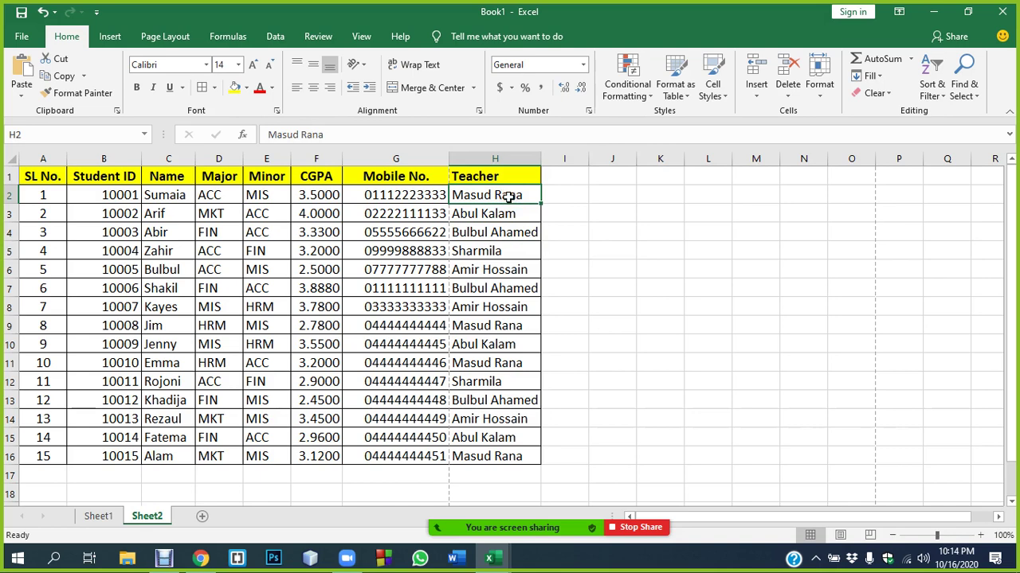
drag(32, 195, 451, 457)
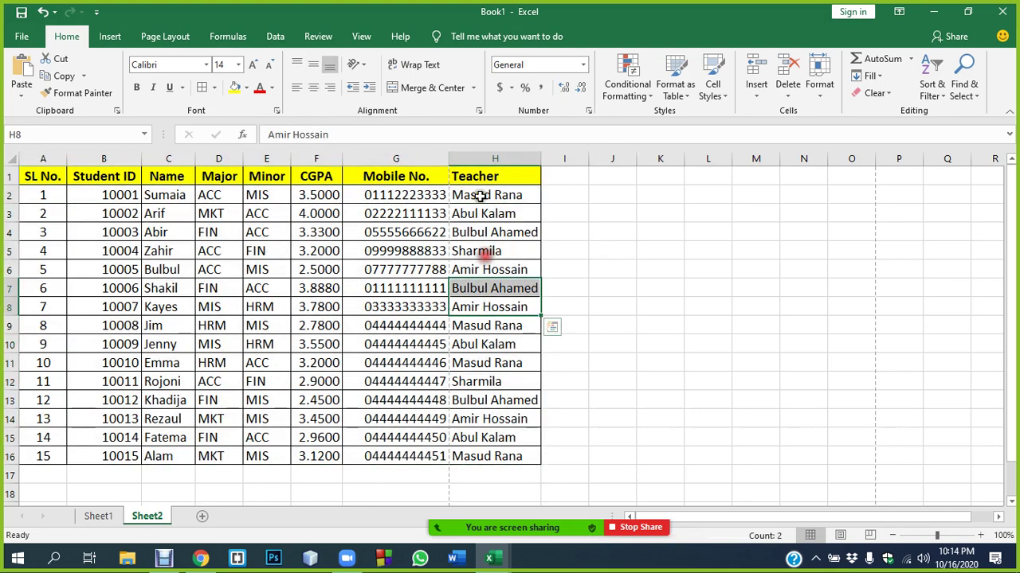
drag(482, 176, 506, 462)
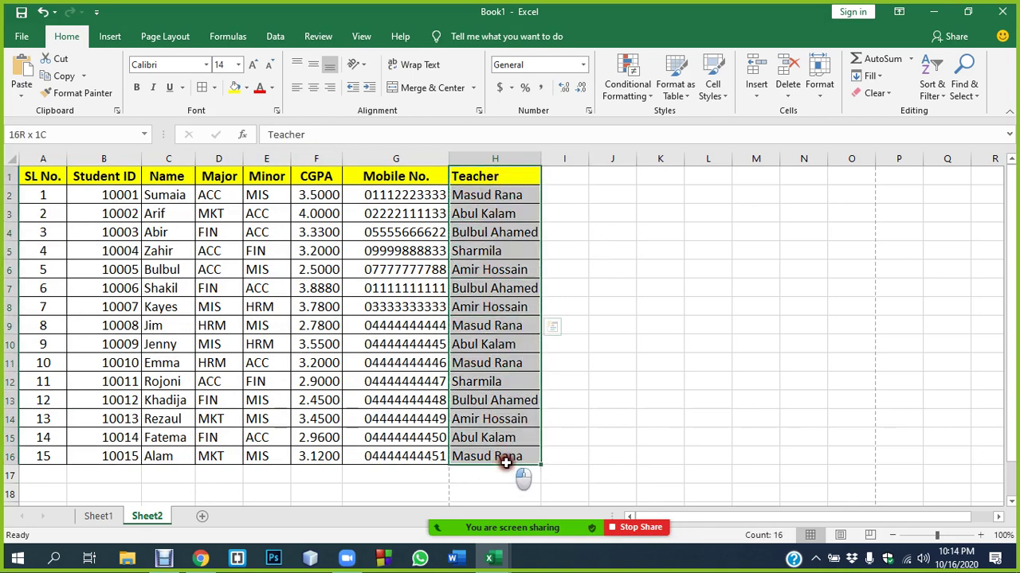
Step: Sort by Teacher A to Z, expanding the selection to the whole table
click(934, 86)
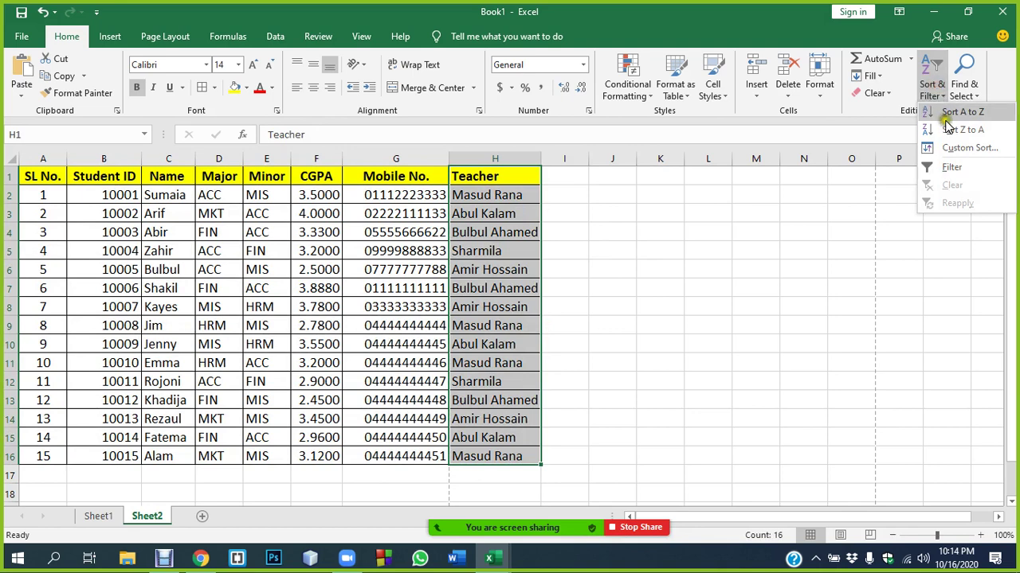
click(948, 113)
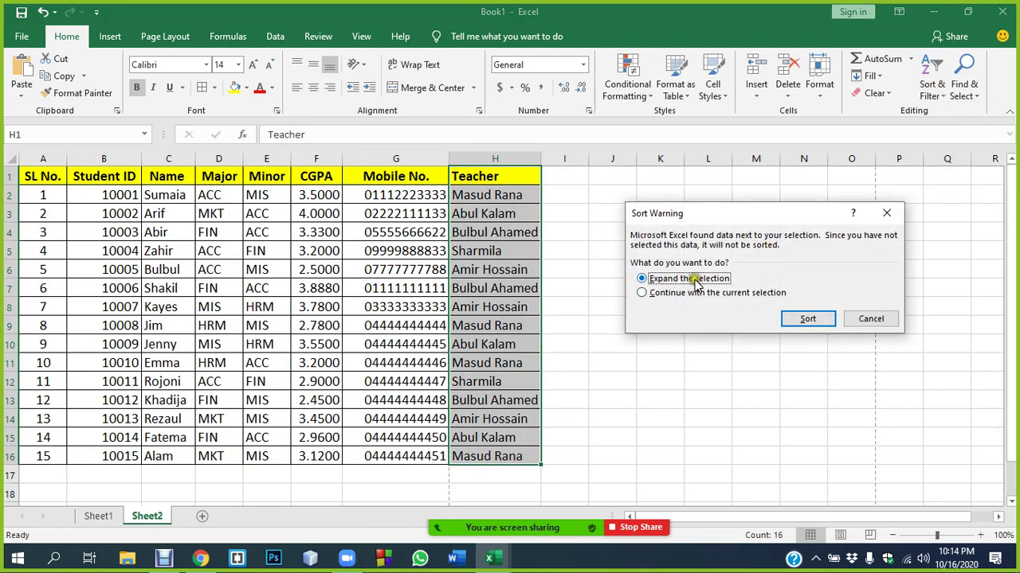
click(796, 318)
drag(625, 270, 657, 224)
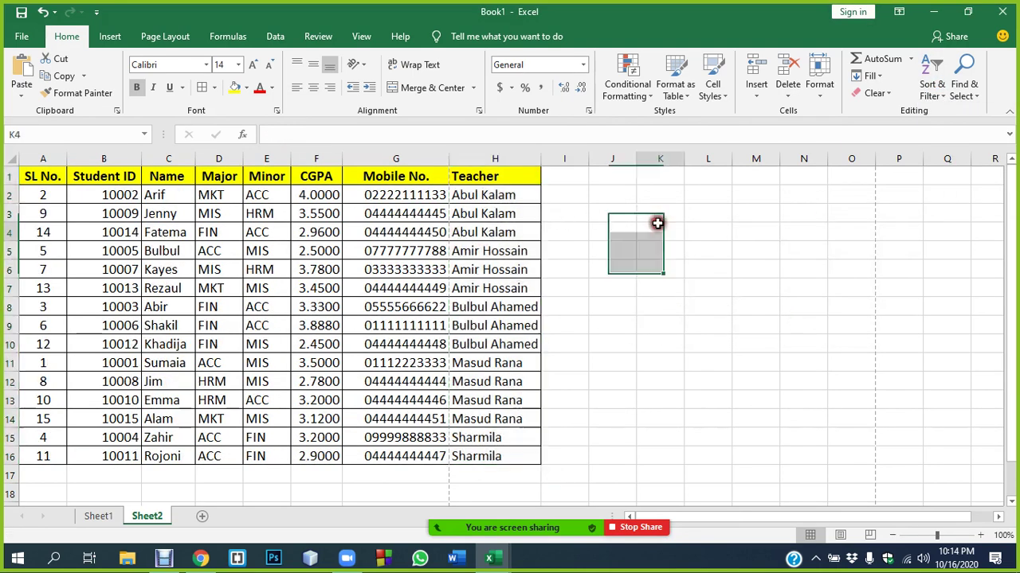
Step: Select each teacher's group of rows to check that the students are grouped together
drag(491, 197, 102, 233)
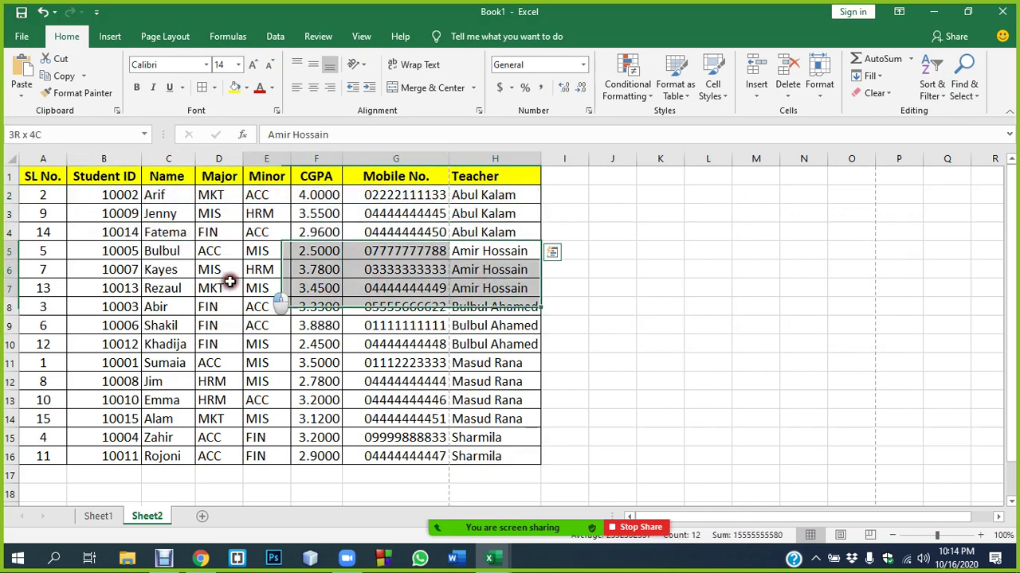
drag(481, 287, 112, 285)
drag(504, 313, 164, 344)
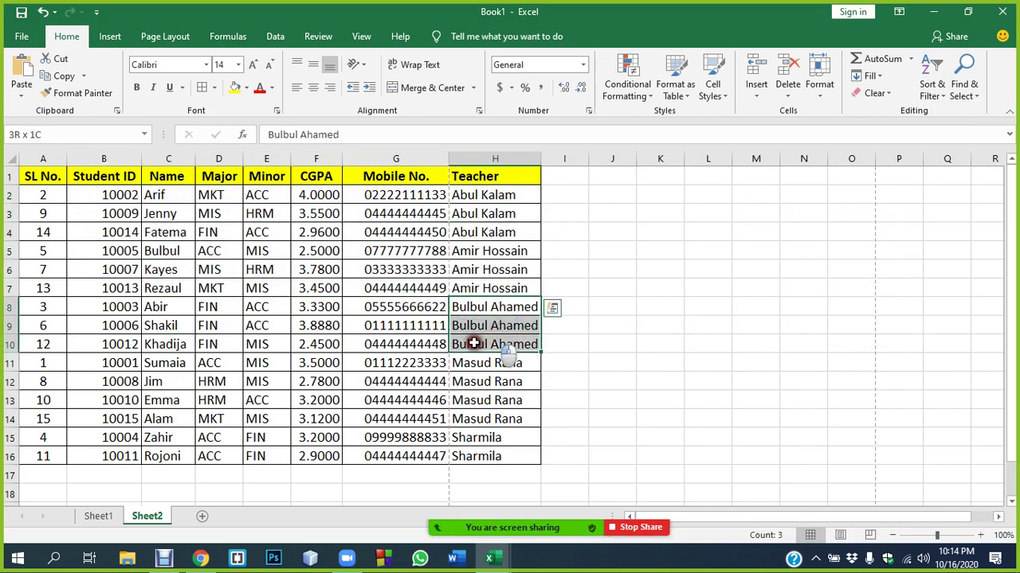
drag(530, 372, 462, 412)
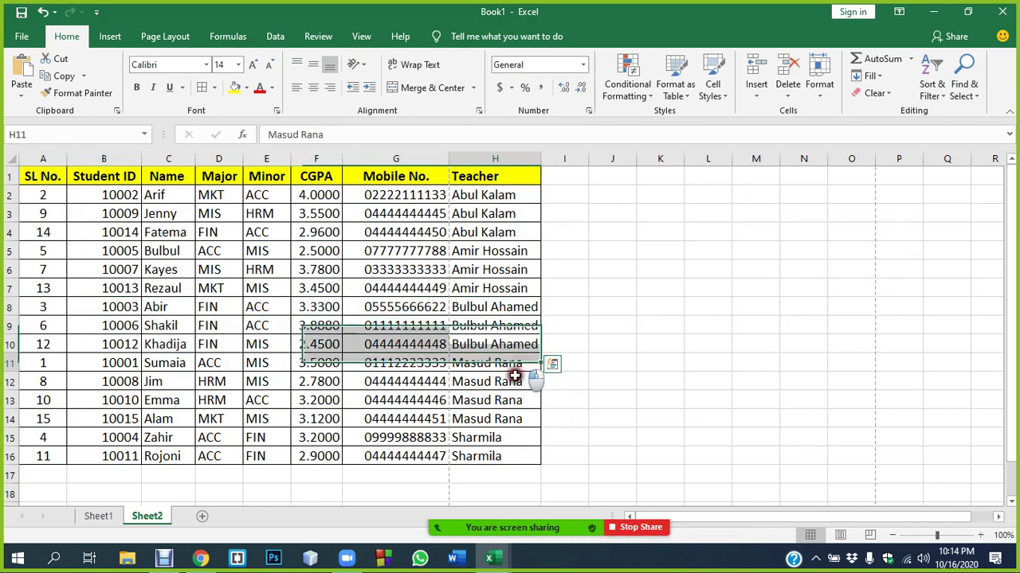
click(803, 271)
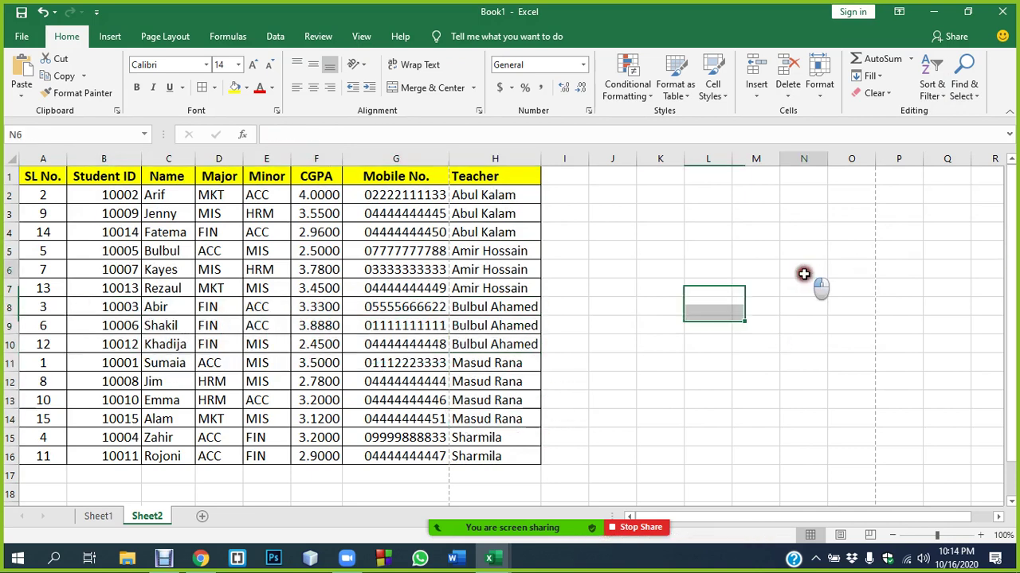
click(91, 193)
click(575, 268)
drag(107, 195, 492, 234)
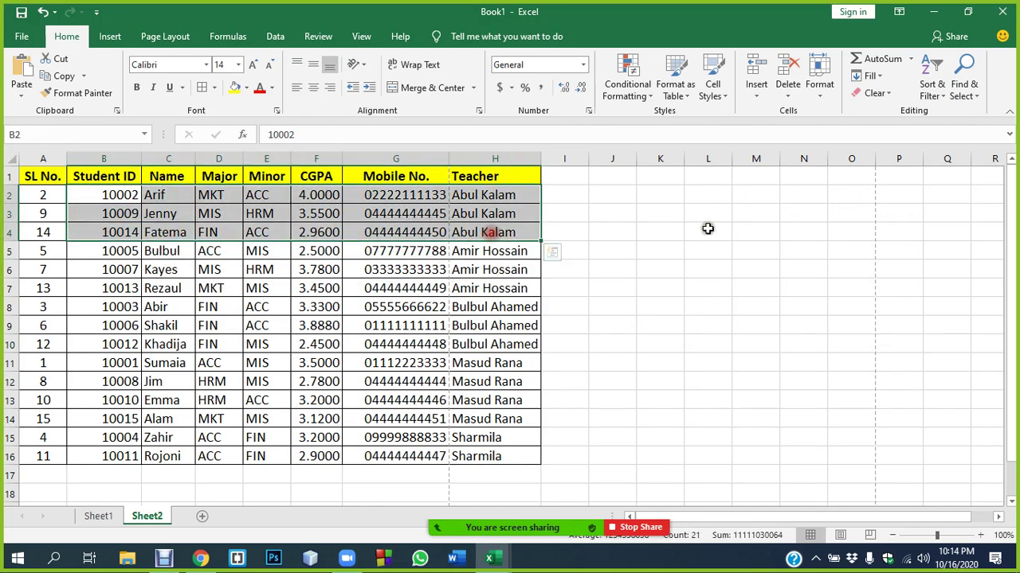
click(685, 319)
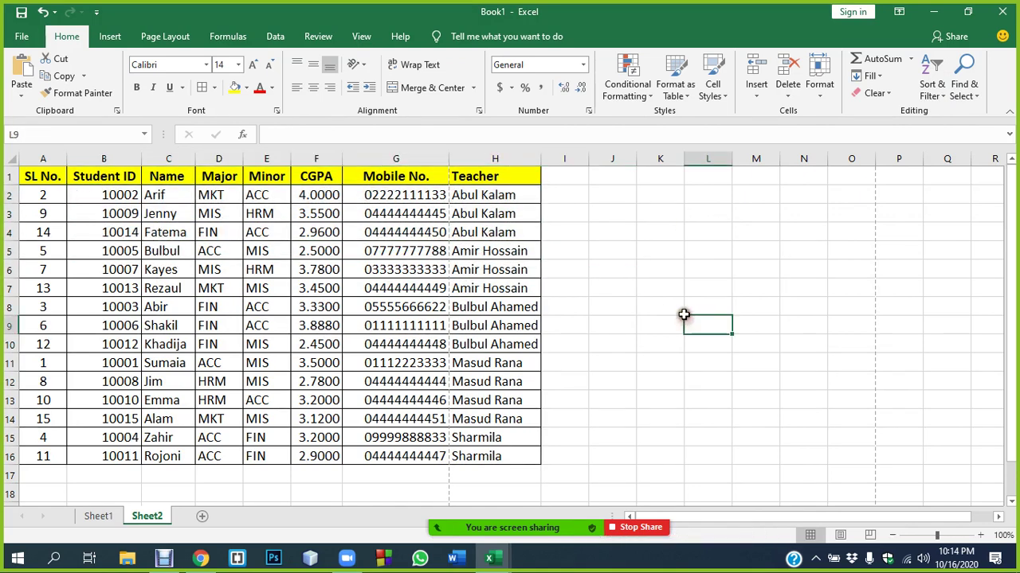
Step: Undo the Teacher sort to restore SL No. order 1–15
key(ctrl+z)
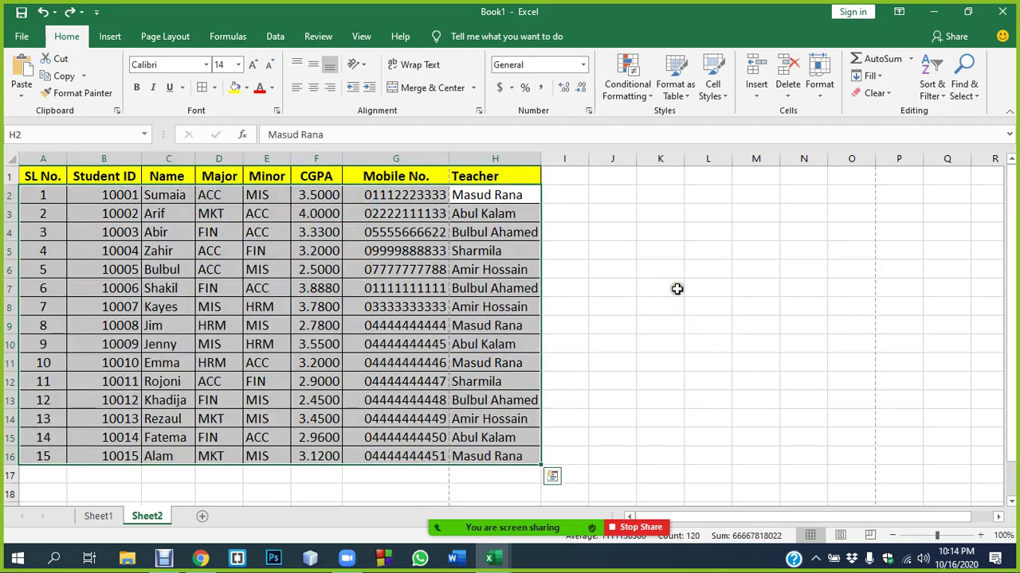
click(668, 293)
click(694, 251)
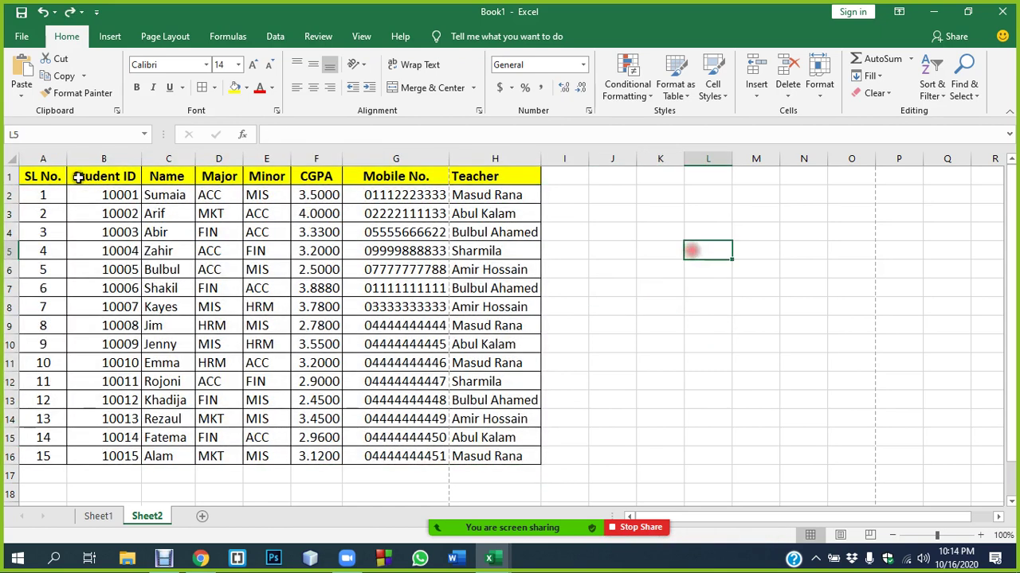
Step: Turn on Filter for the table's header row, SL No. through Teacher
click(51, 172)
click(98, 174)
click(189, 181)
click(216, 175)
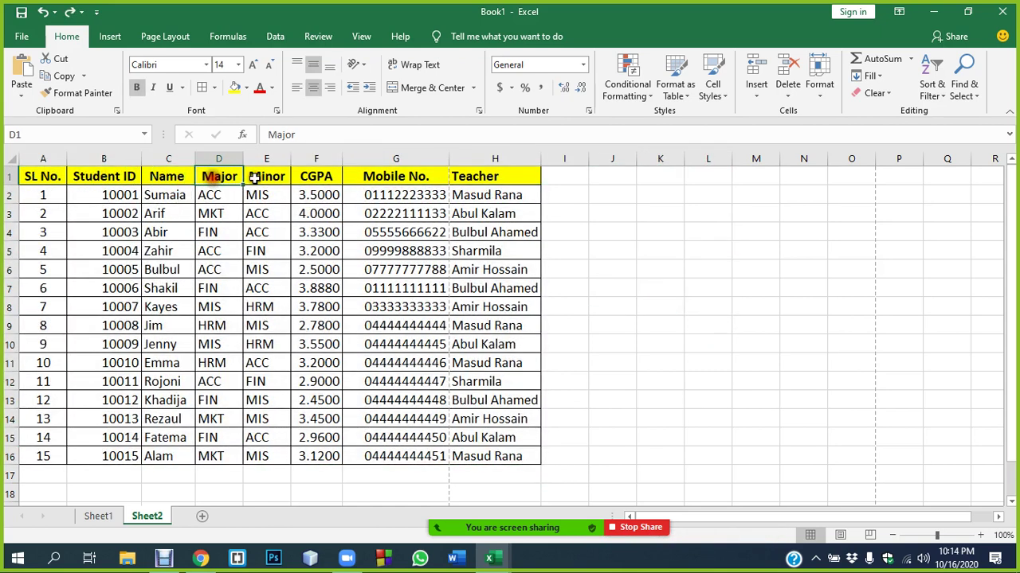
click(267, 176)
click(317, 176)
click(396, 176)
click(486, 175)
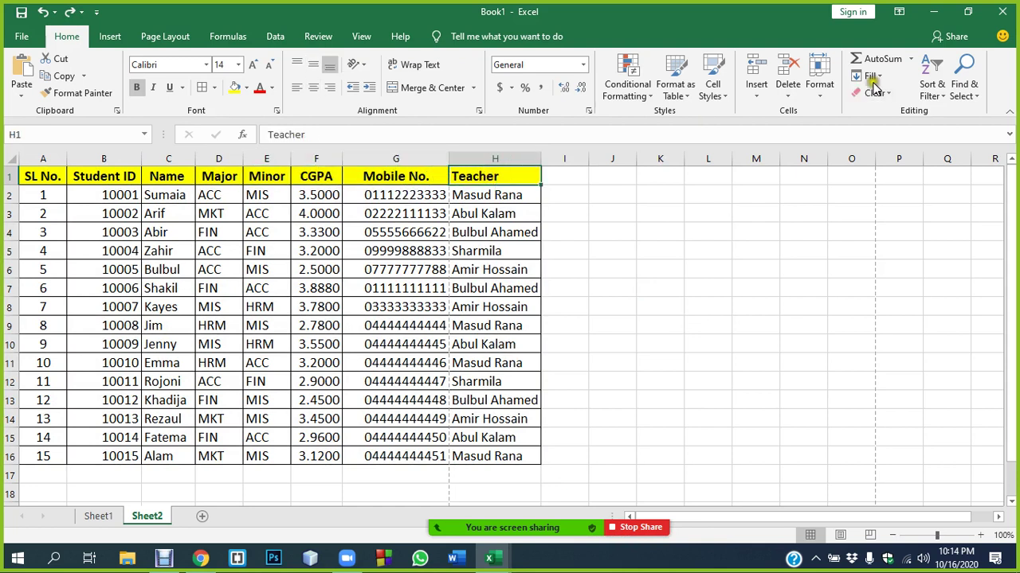
click(932, 80)
click(949, 168)
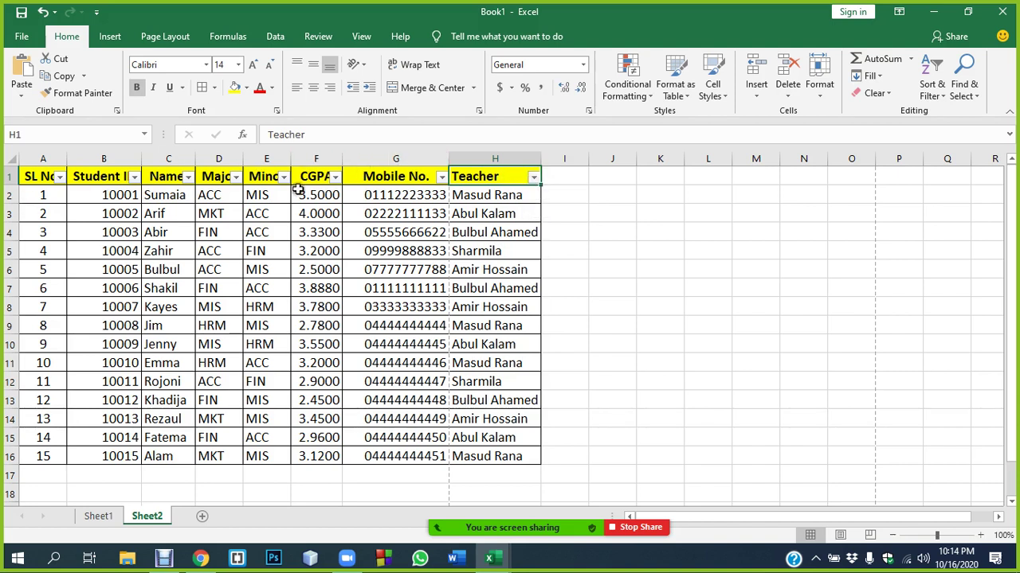
Step: Filter the Teacher column to a single teacher, leaving 4 of 15 records, and select them
click(640, 199)
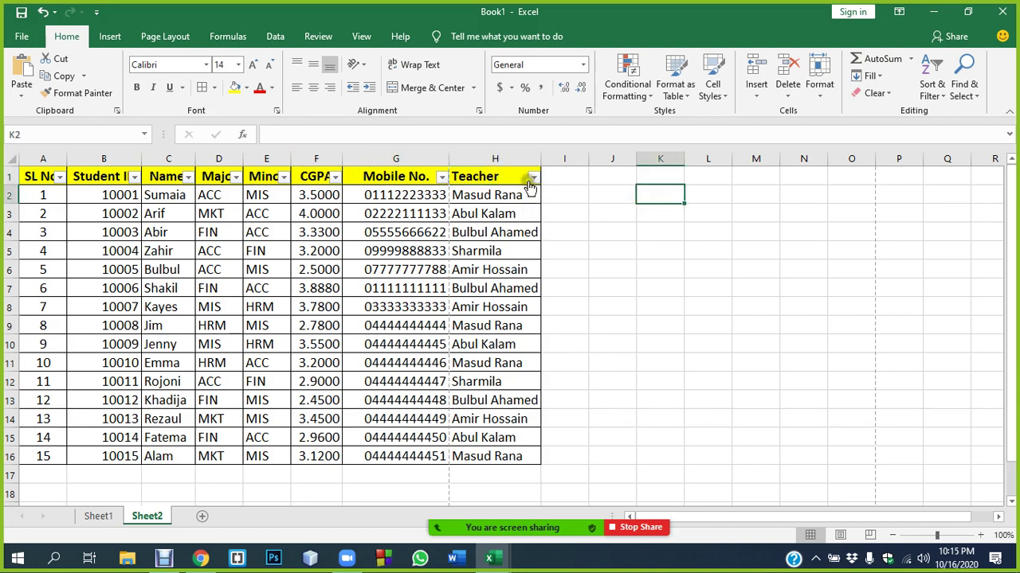
mouse_move(31, 195)
mouse_down()
mouse_move(474, 446)
mouse_move(510, 455)
mouse_up()
click(658, 418)
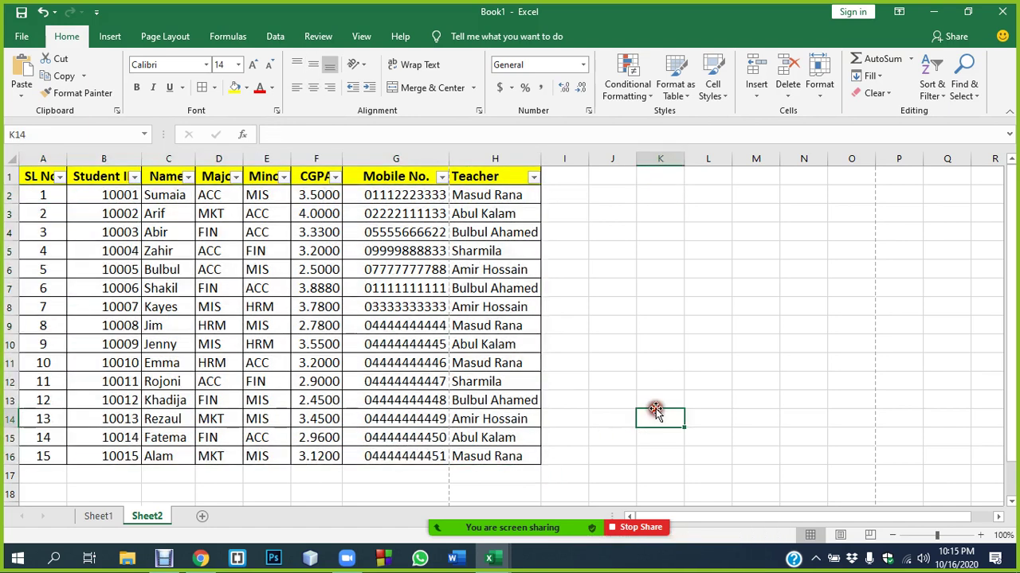
click(532, 180)
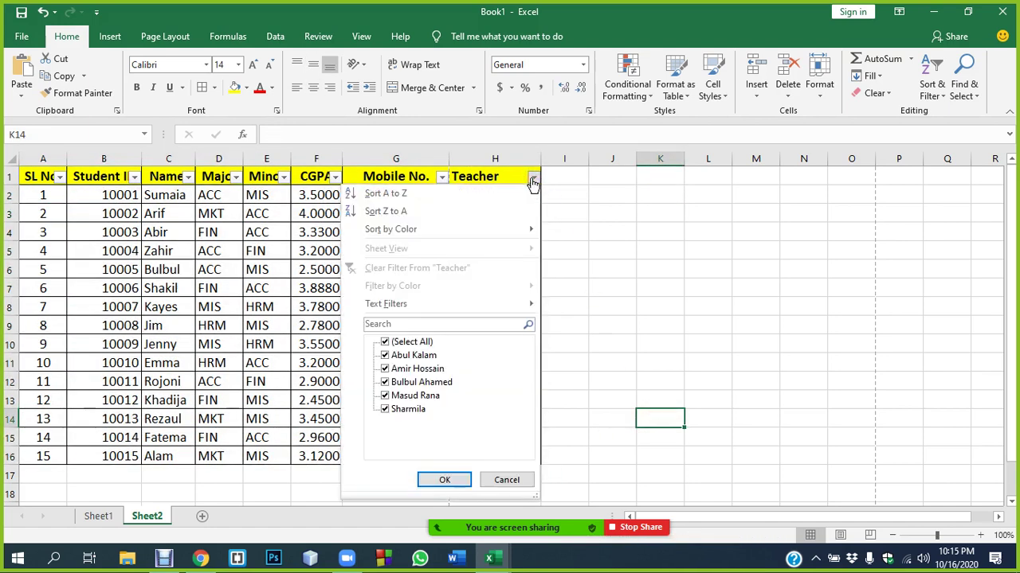
click(385, 343)
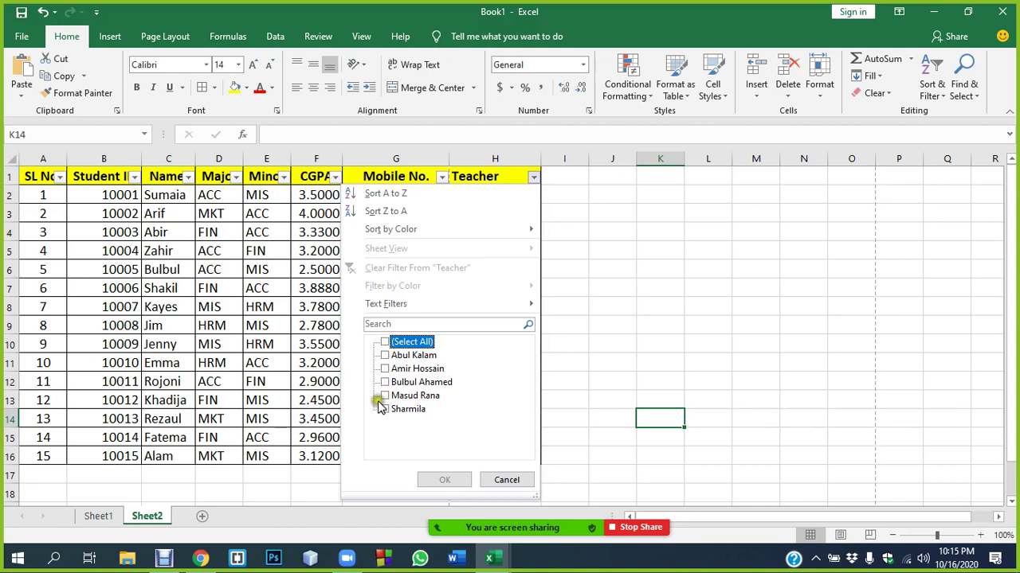
click(385, 396)
click(442, 481)
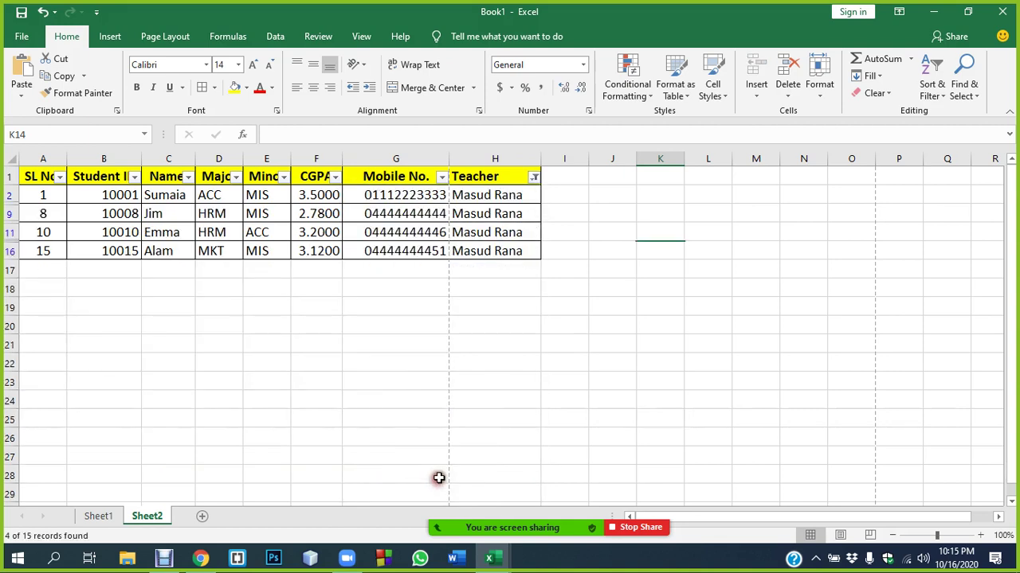
drag(29, 198, 504, 252)
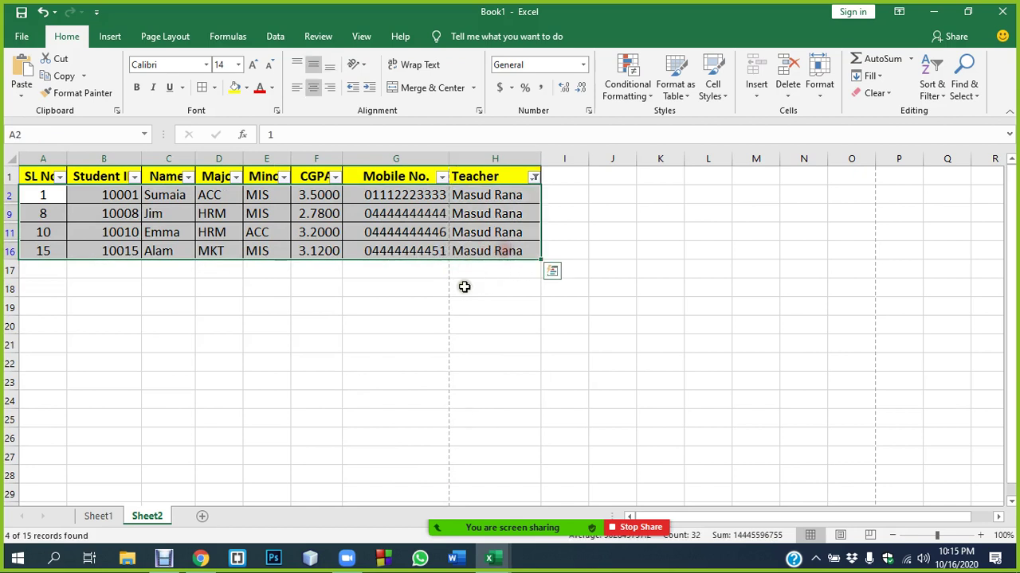
Step: Copy the four filtered student rows and paste them at B3 on a new Sheet3
click(311, 285)
mouse_move(98, 196)
mouse_down()
mouse_move(354, 261)
mouse_move(493, 253)
mouse_up()
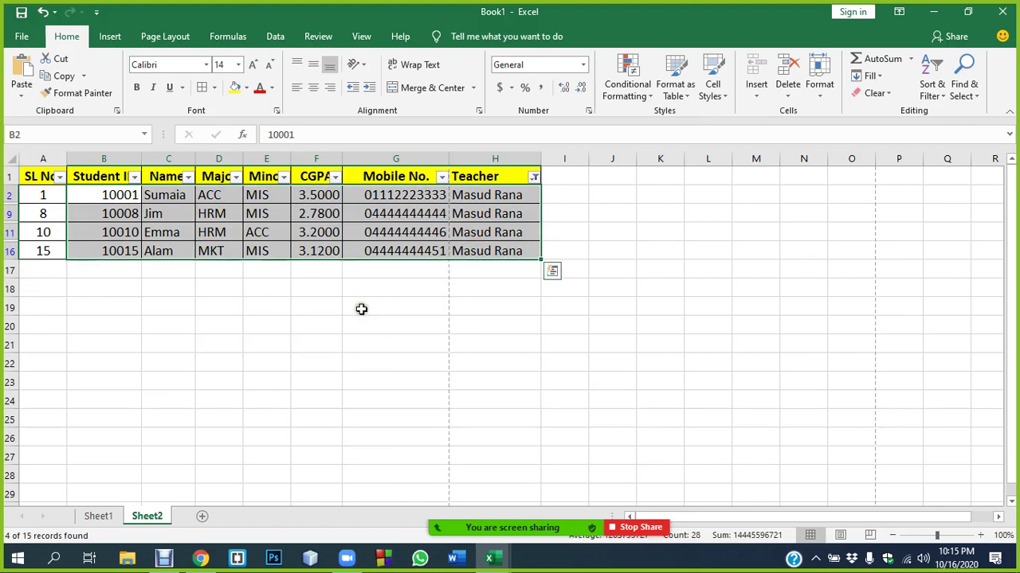
key(ctrl+c)
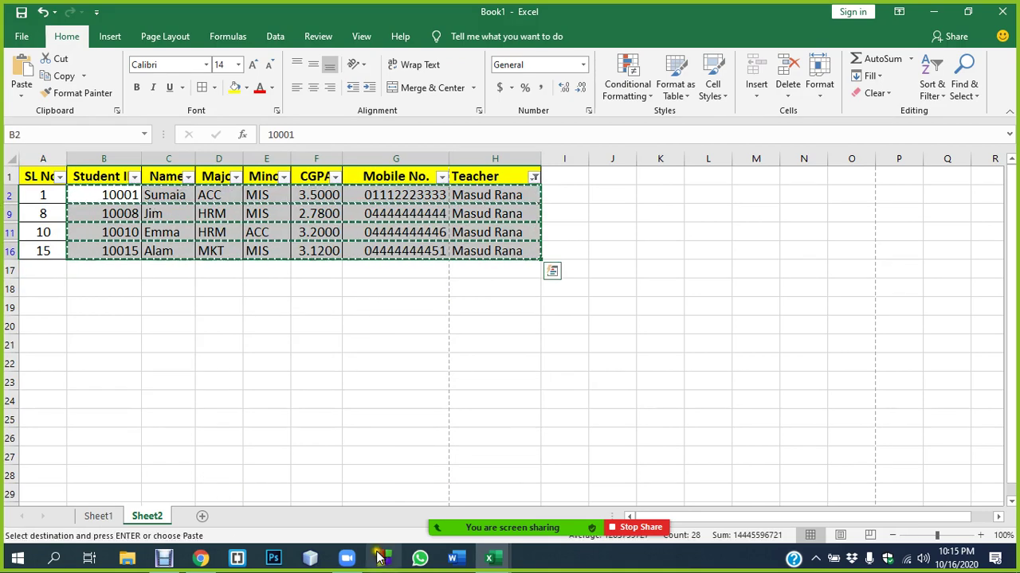
click(203, 516)
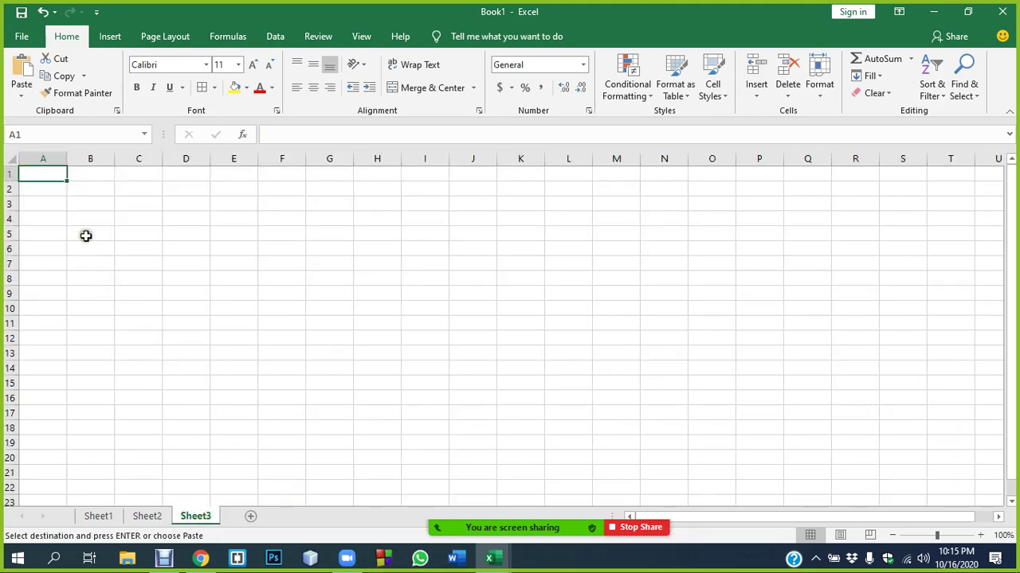
click(83, 204)
key(ctrl+v)
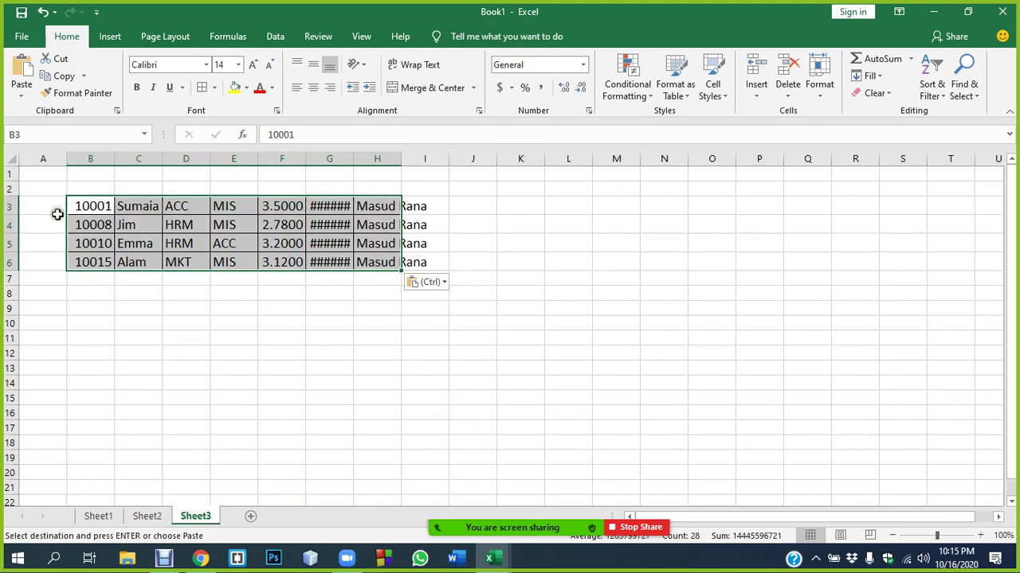
click(57, 205)
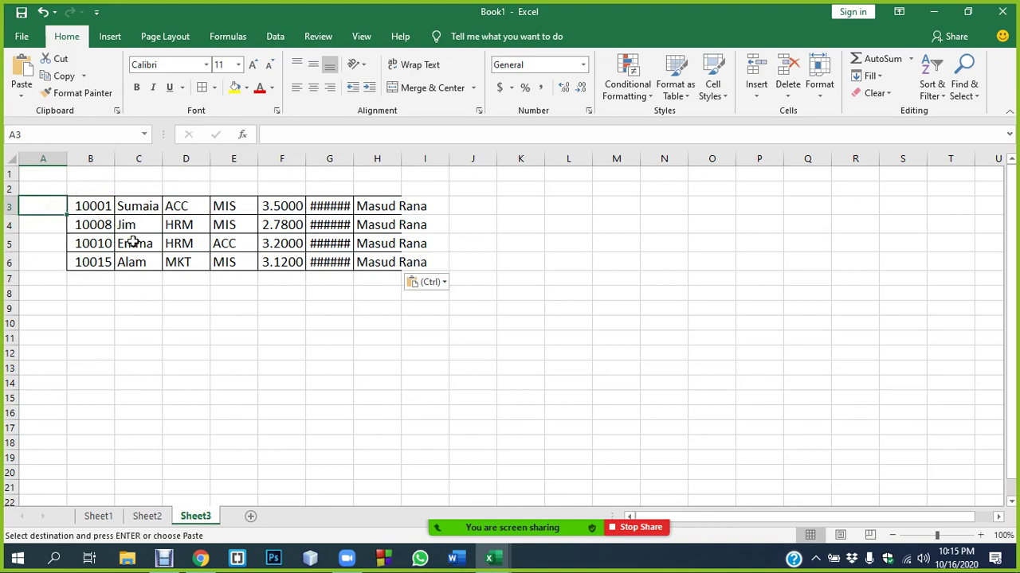
Step: Reselect the whole filtered table A1:H16 on Sheet2, then return to cell A1 on Sheet3
click(145, 516)
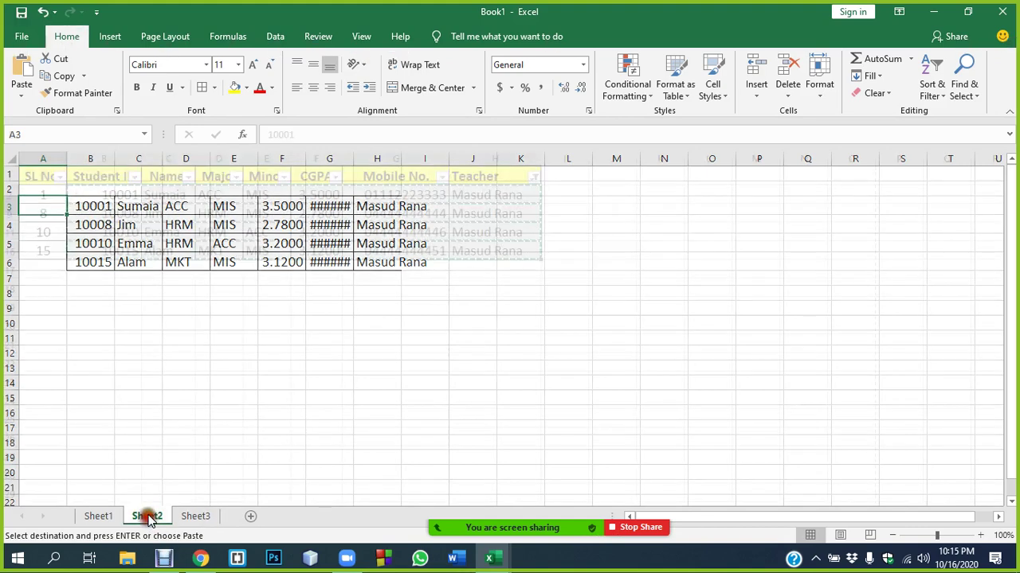
click(279, 362)
key(Escape)
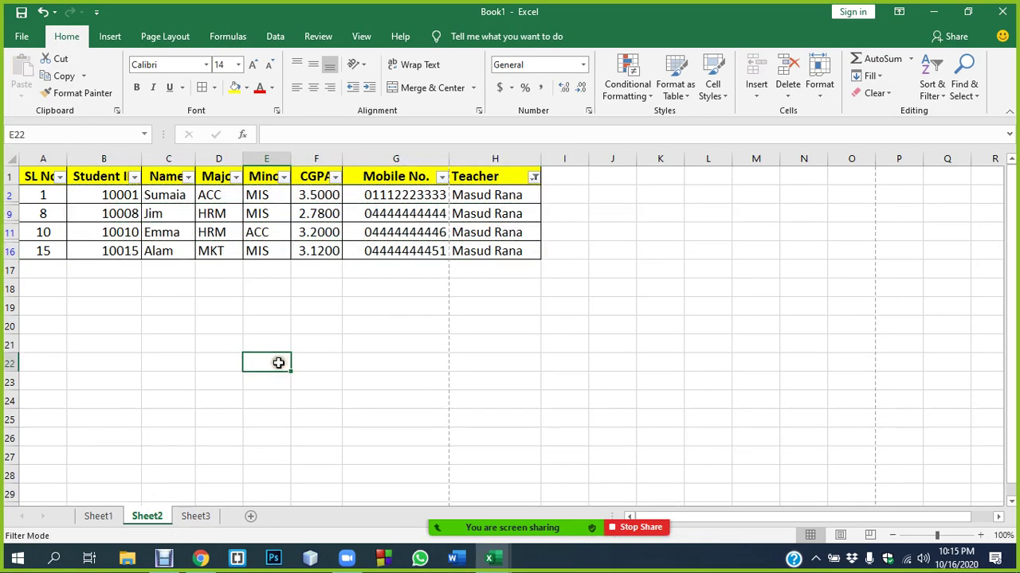
click(370, 308)
drag(36, 176, 487, 247)
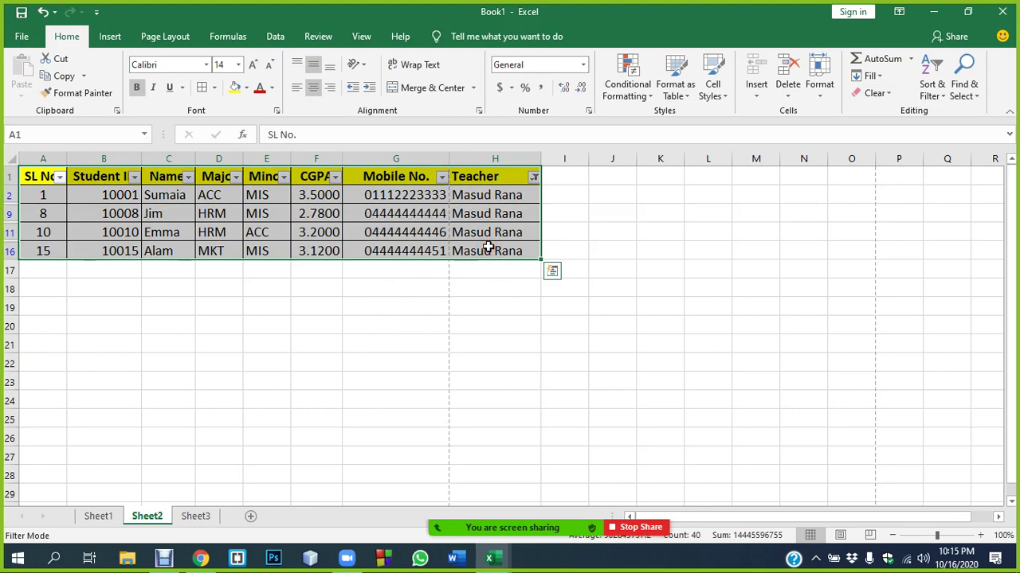
click(552, 271)
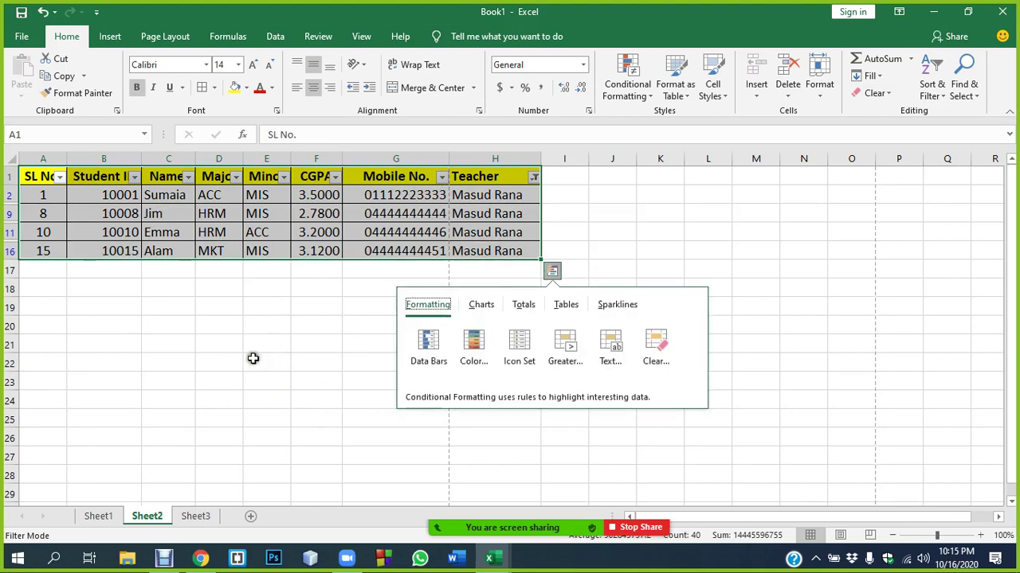
click(192, 519)
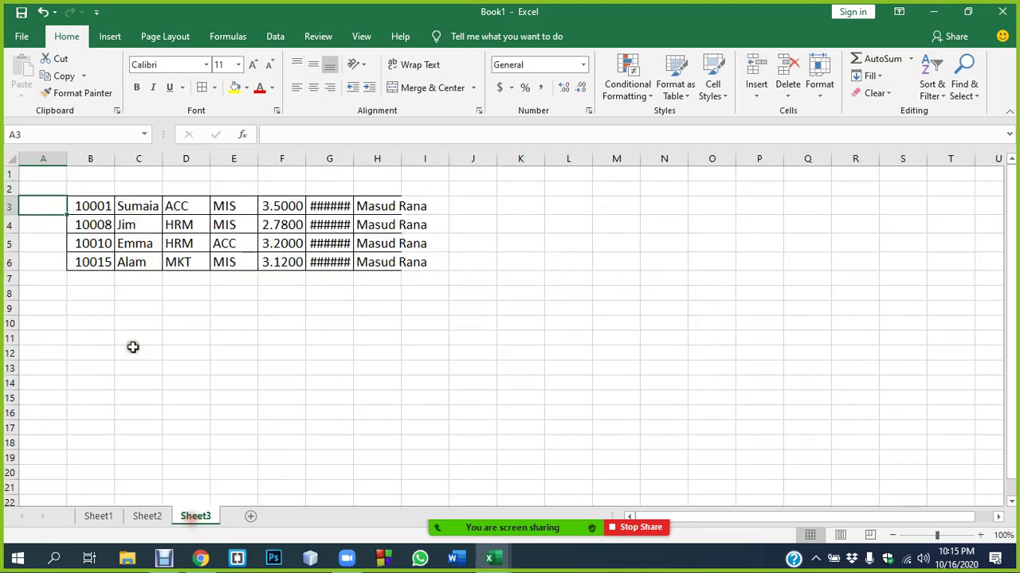
click(39, 171)
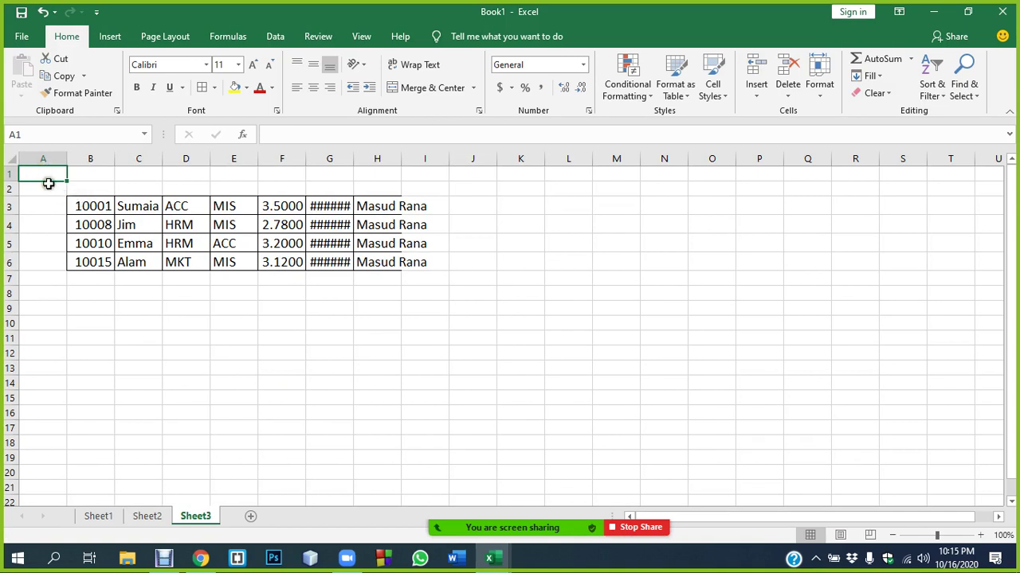
click(338, 324)
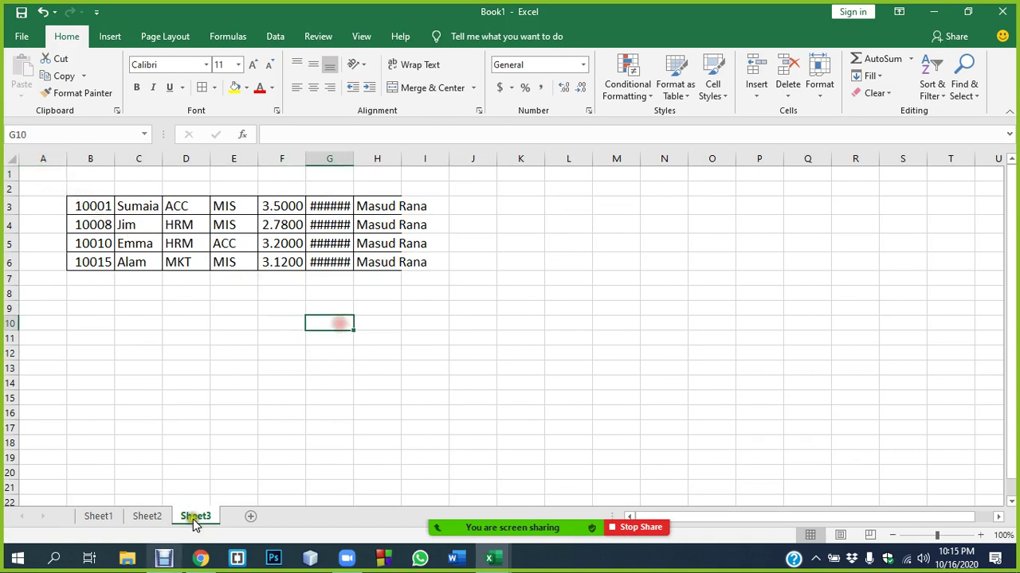
Step: Permanently delete Sheet3, then insert a new blank Sheet4 after Sheet2
right_click(196, 516)
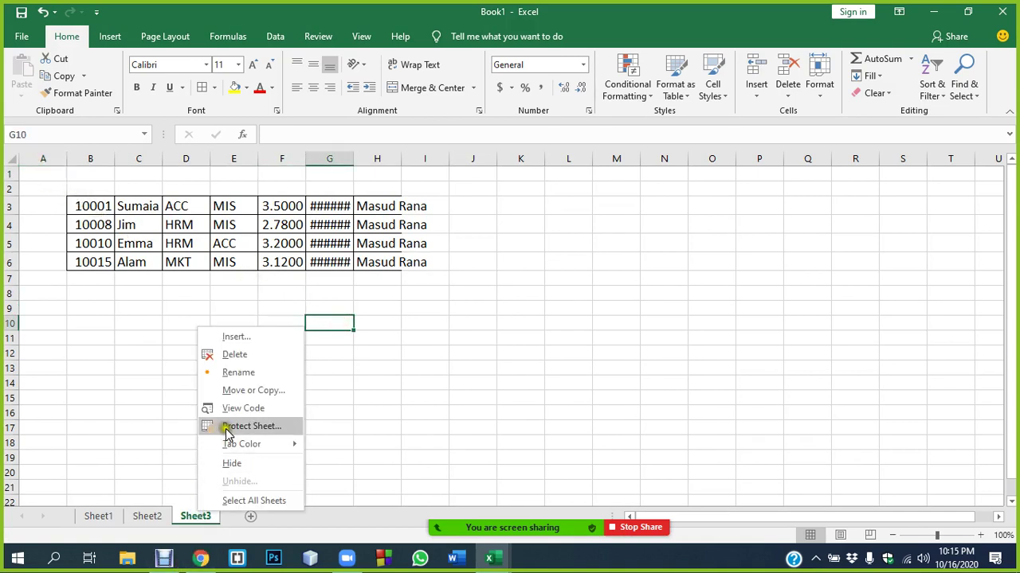
click(235, 354)
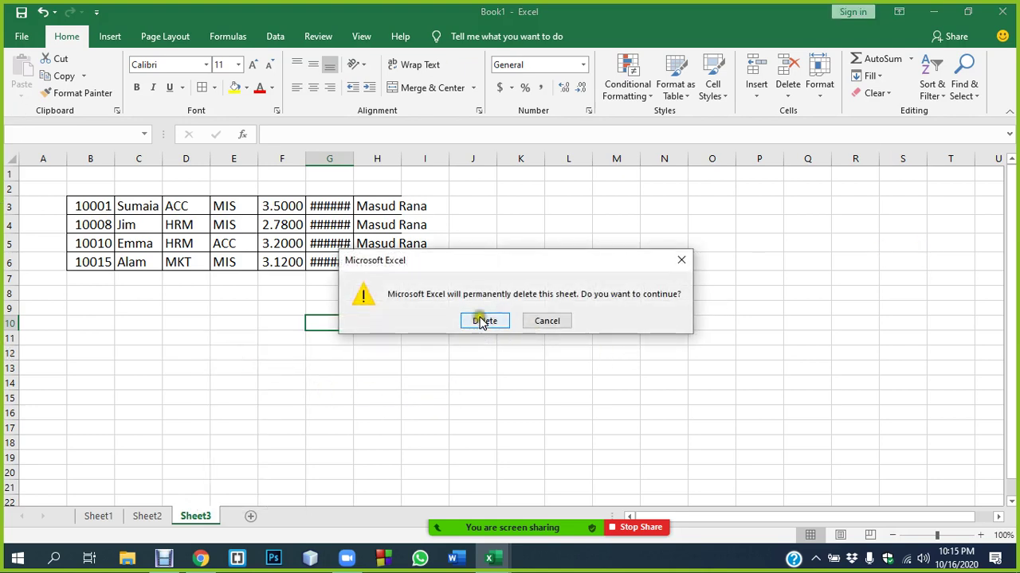
click(481, 319)
click(200, 516)
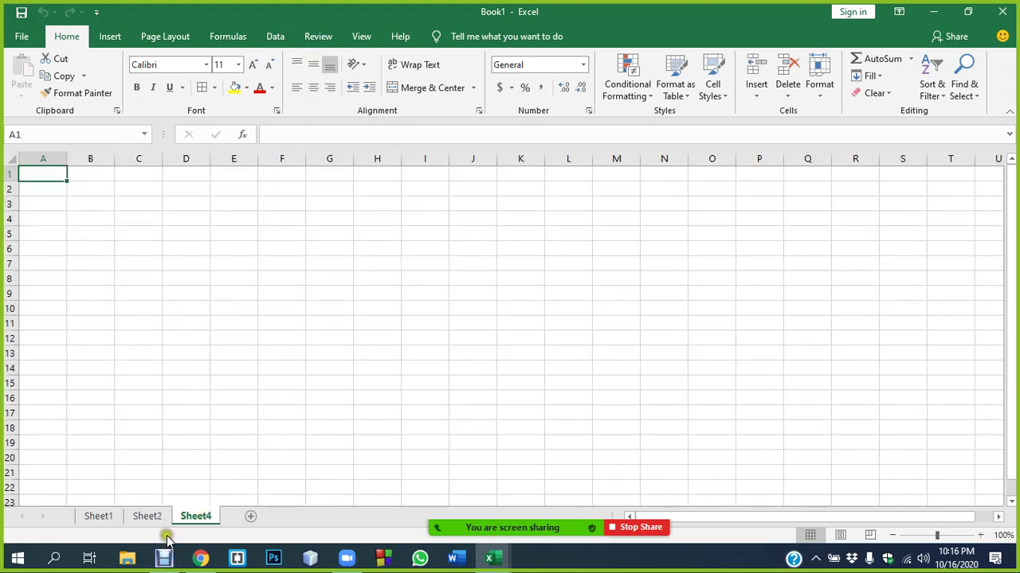
Step: Paste the filtered table with headers at A1 of Sheet4 and autofit columns G and H
click(146, 516)
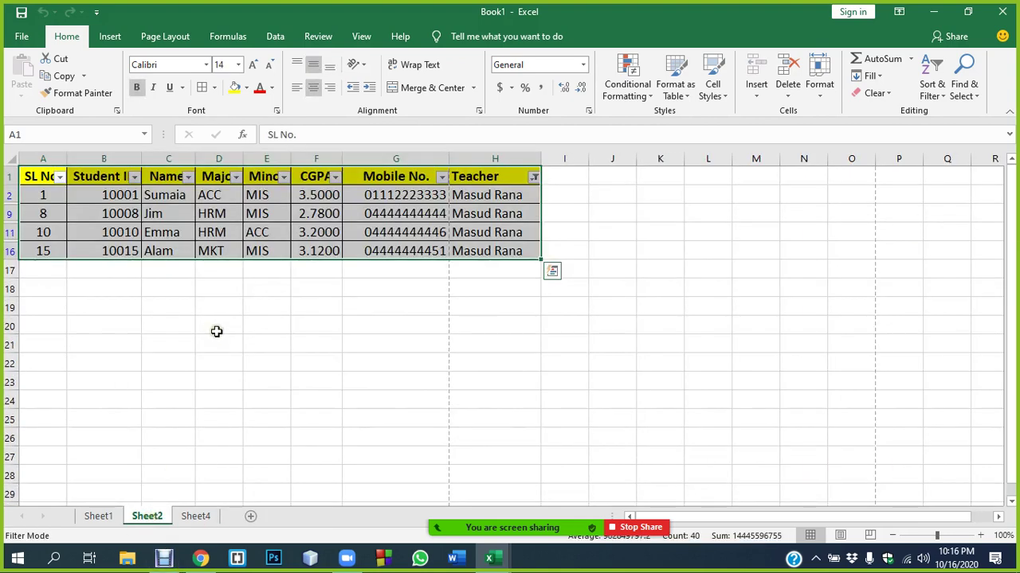
key(ctrl+c)
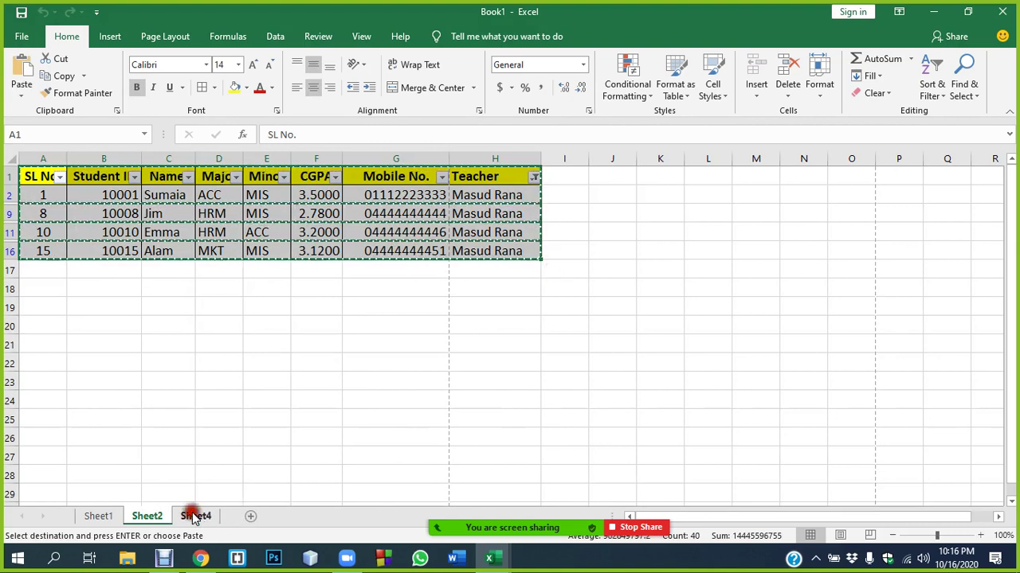
click(195, 517)
key(ctrl+v)
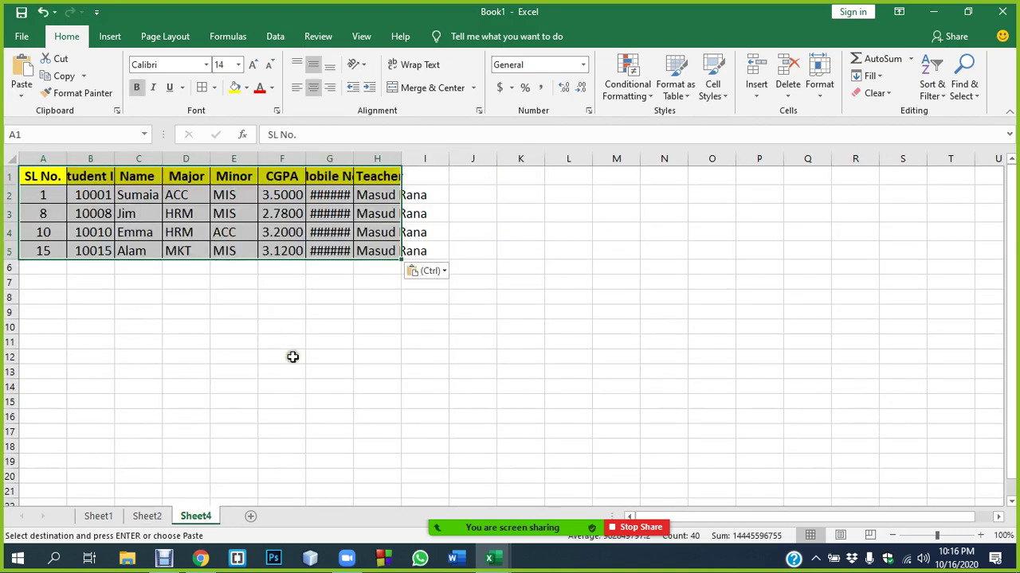
click(285, 357)
double_click(402, 160)
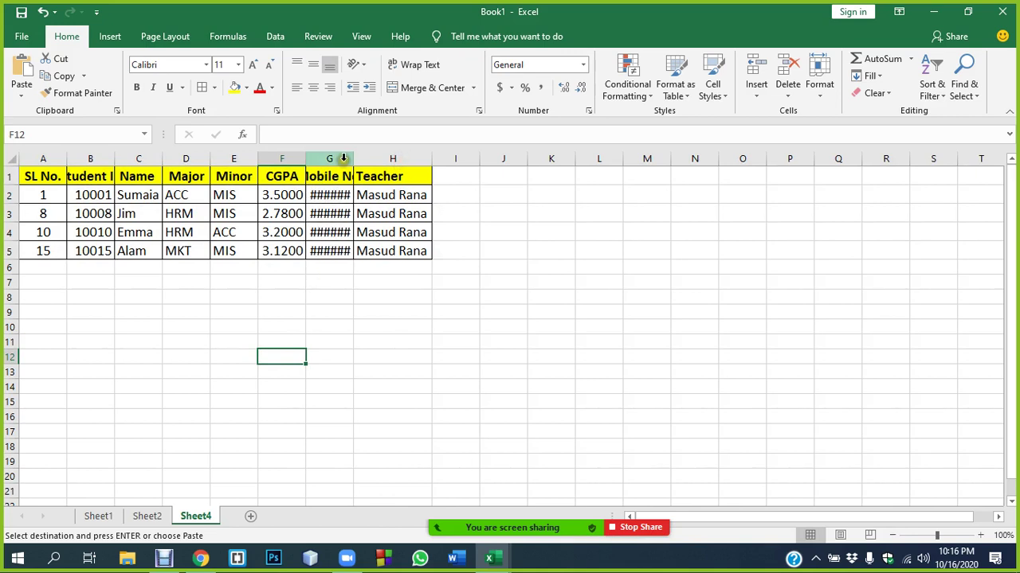
double_click(353, 158)
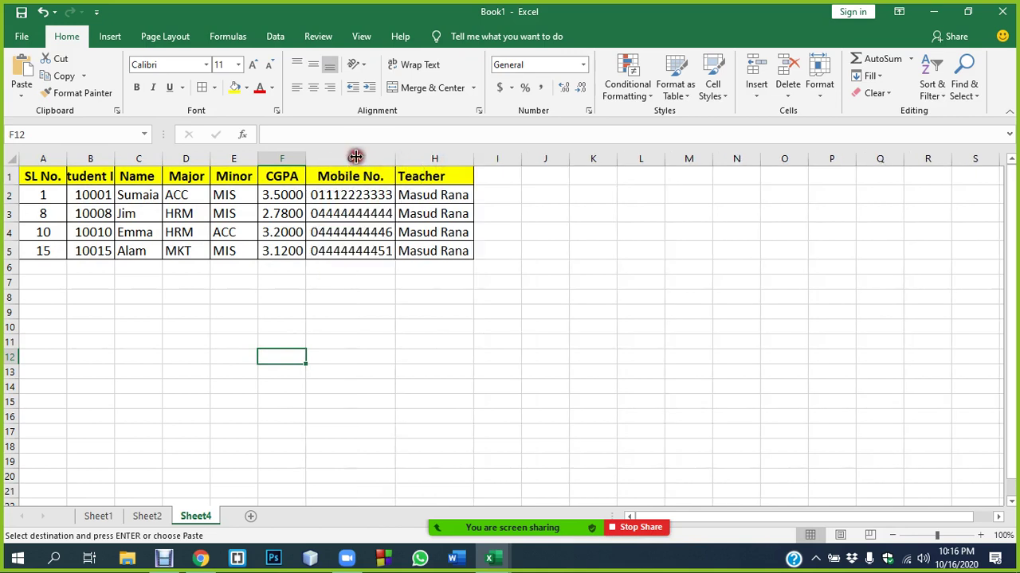
Step: Renumber the SL No. values in A2:A5 as 1 to 4 by filling down
click(43, 191)
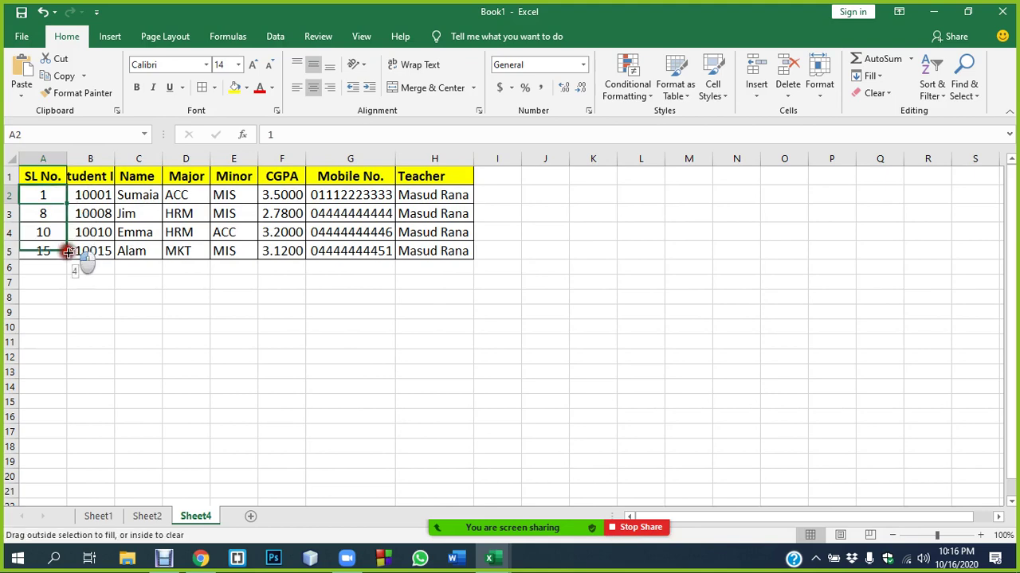
drag(69, 205, 70, 259)
click(95, 311)
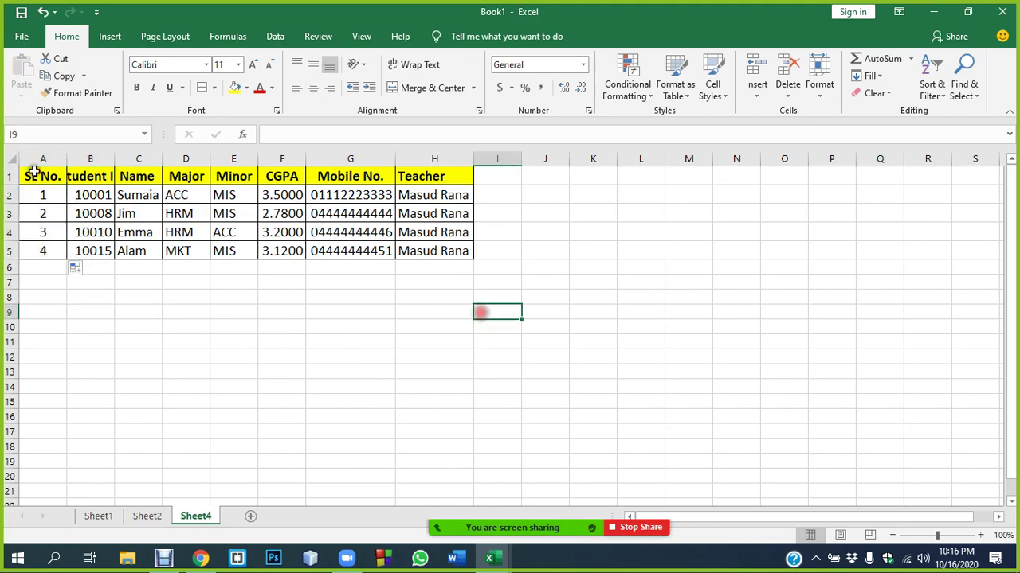
mouse_move(23, 170)
mouse_down()
mouse_move(426, 239)
mouse_move(442, 252)
mouse_up()
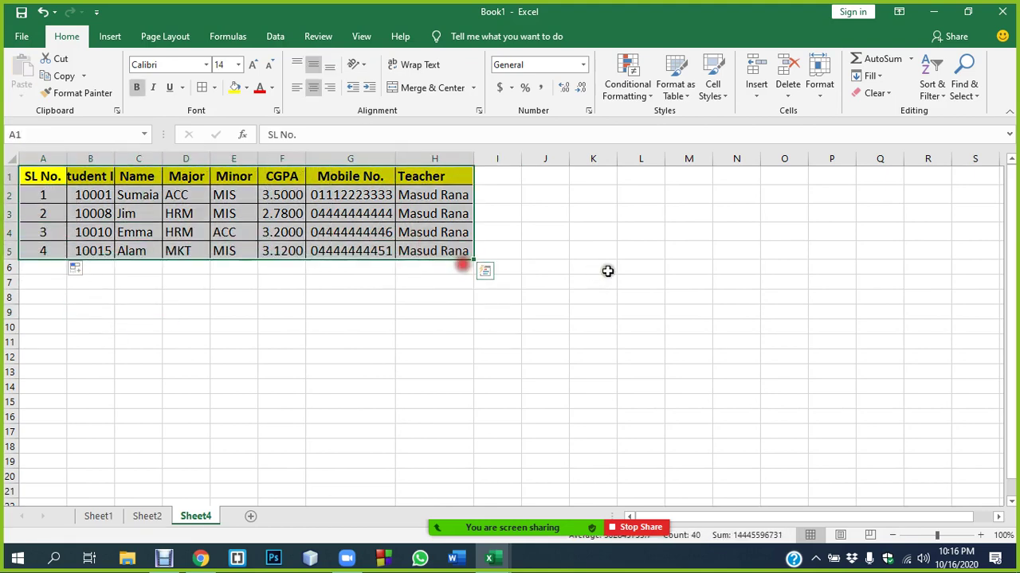
click(594, 270)
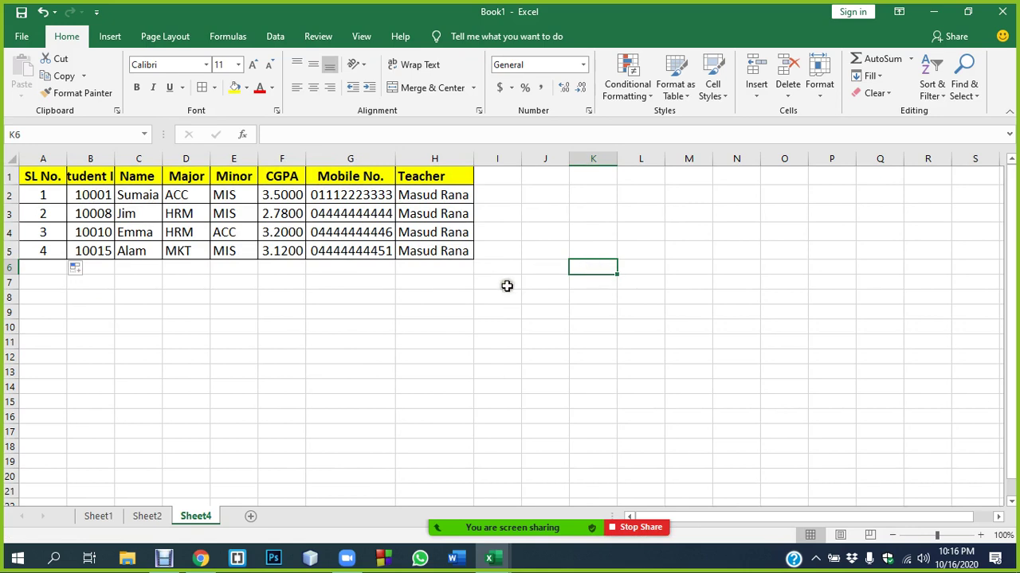
click(434, 313)
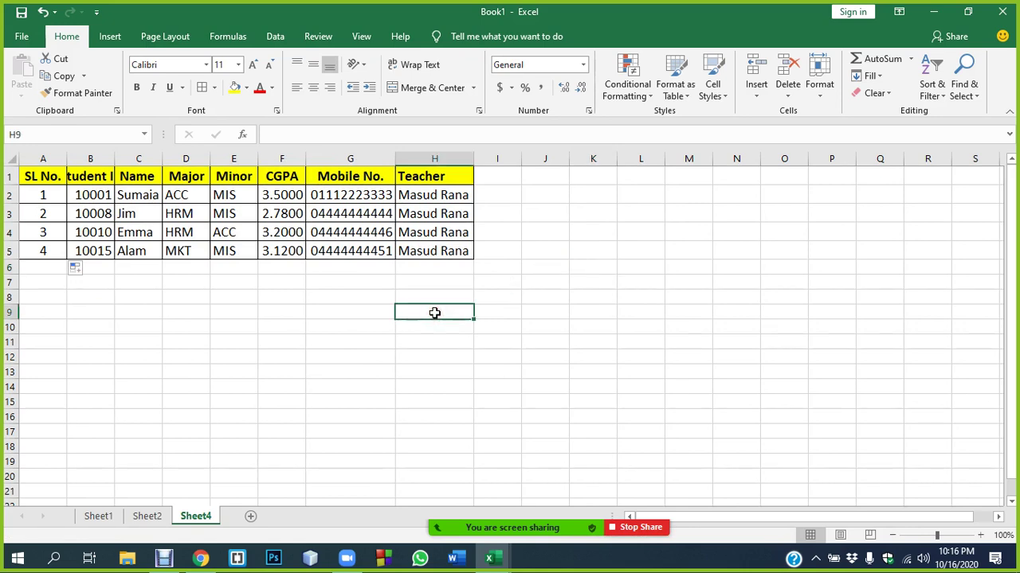
Step: Change Sheet2's Teacher filter to the first teacher in the list and copy the three resulting rows
click(144, 517)
click(421, 380)
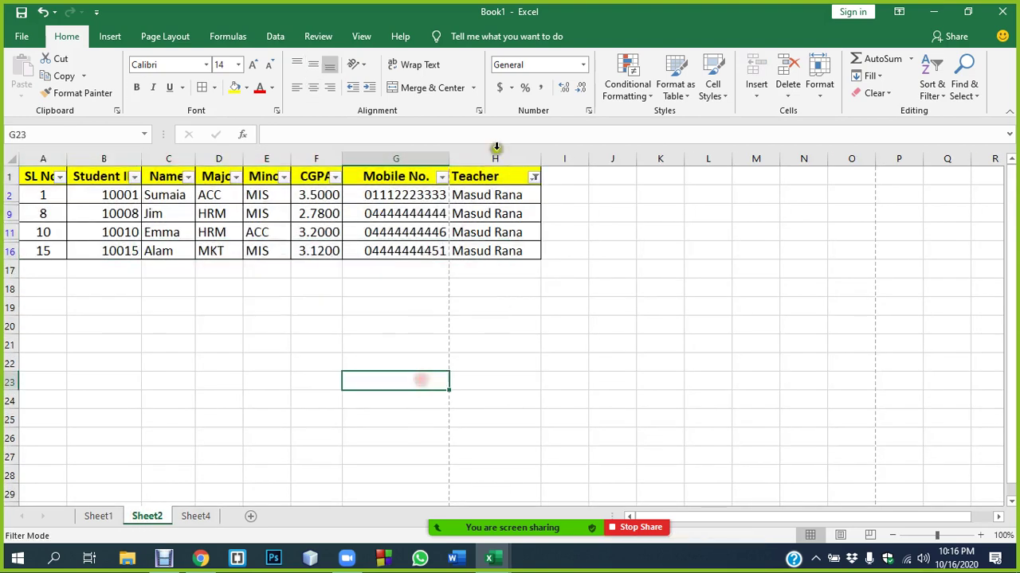
click(533, 176)
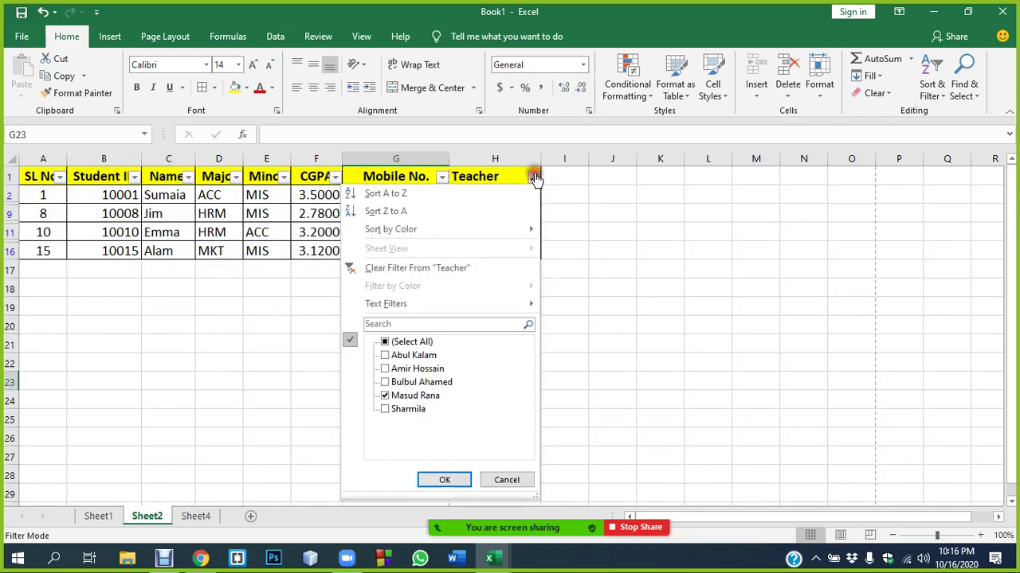
click(385, 396)
click(385, 355)
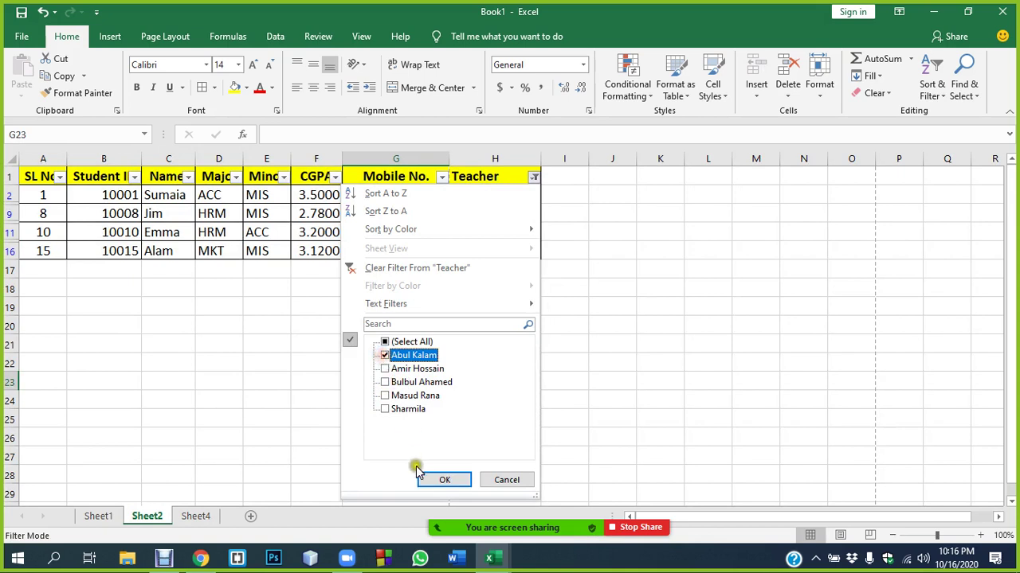
click(438, 480)
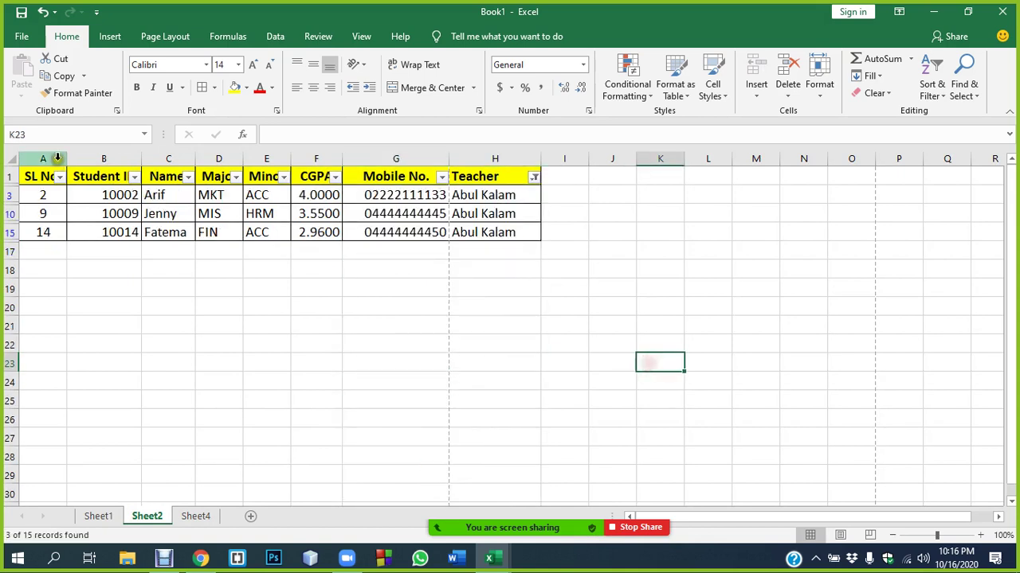
mouse_move(39, 176)
mouse_down()
mouse_move(300, 237)
mouse_move(500, 233)
mouse_up()
key(ctrl+c)
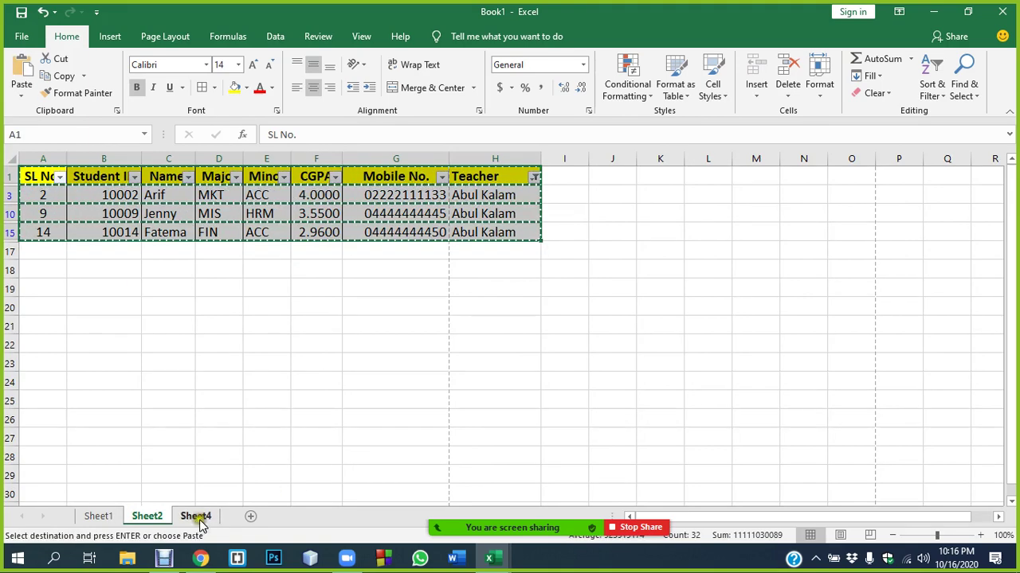
Step: Paste the rows at row 9 of Sheet4 and renumber SL No. in A10:A12 as 1 to 3
click(196, 516)
click(45, 311)
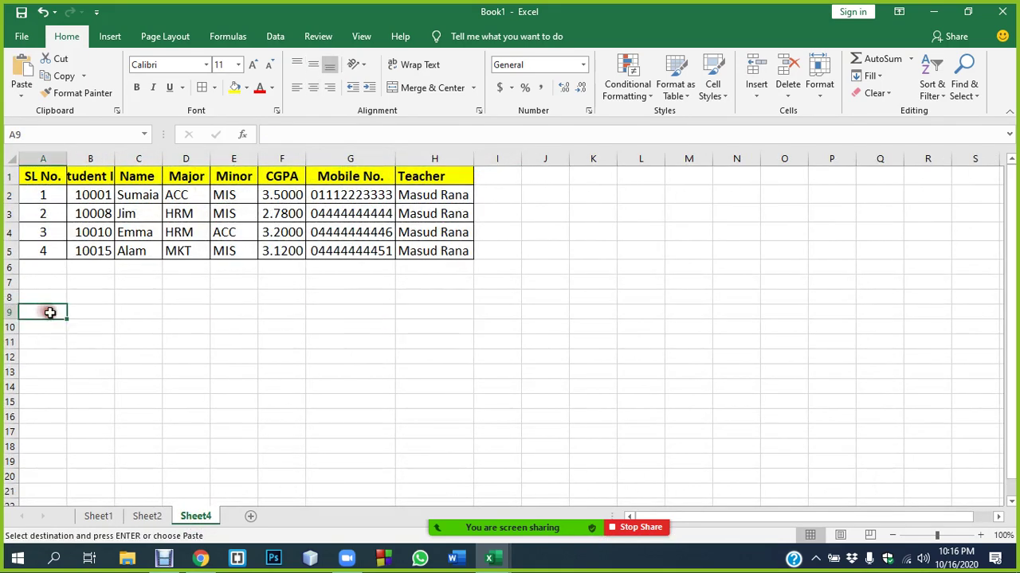
key(ctrl+v)
click(47, 345)
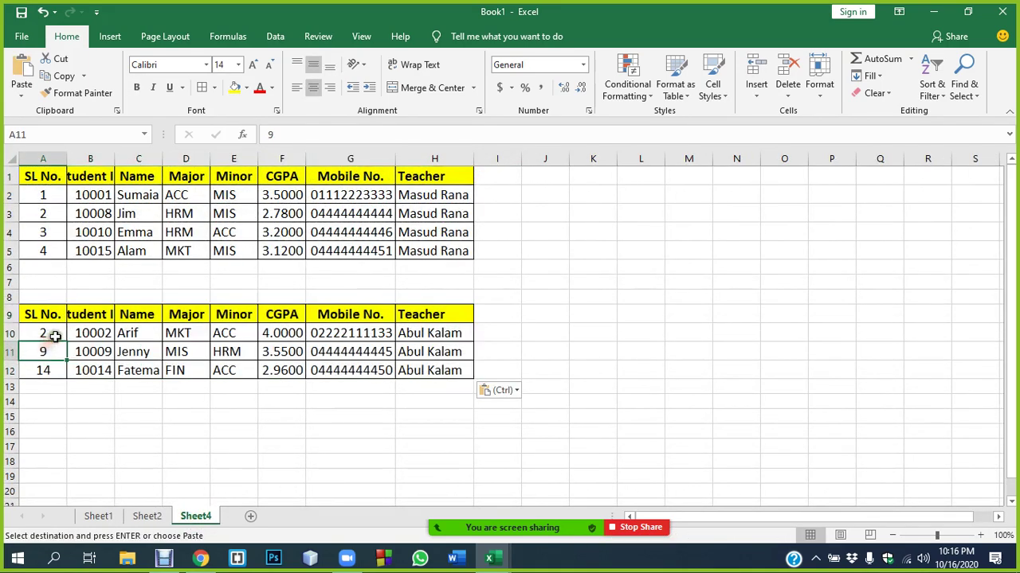
click(49, 333)
text(1)
click(58, 332)
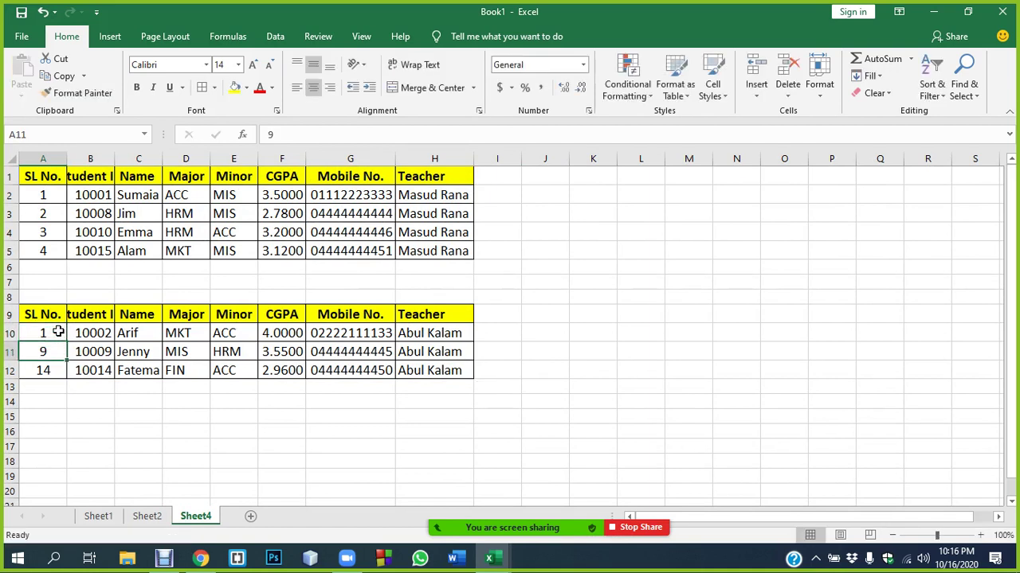
drag(67, 343, 67, 373)
click(43, 407)
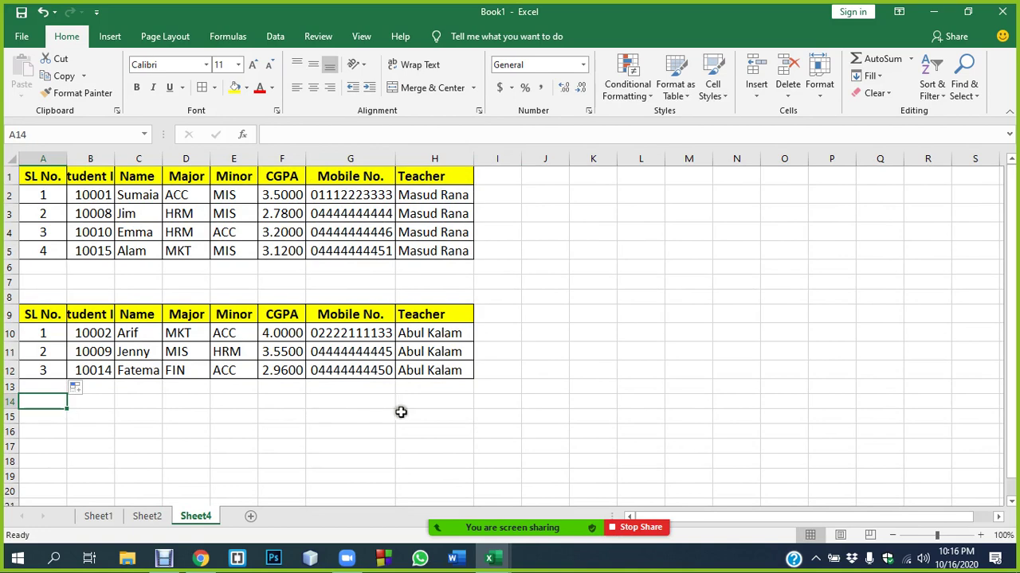
Step: Set Sheet2's Teacher filter back to (Select All) so all 15 records reappear
click(137, 518)
click(364, 382)
click(533, 177)
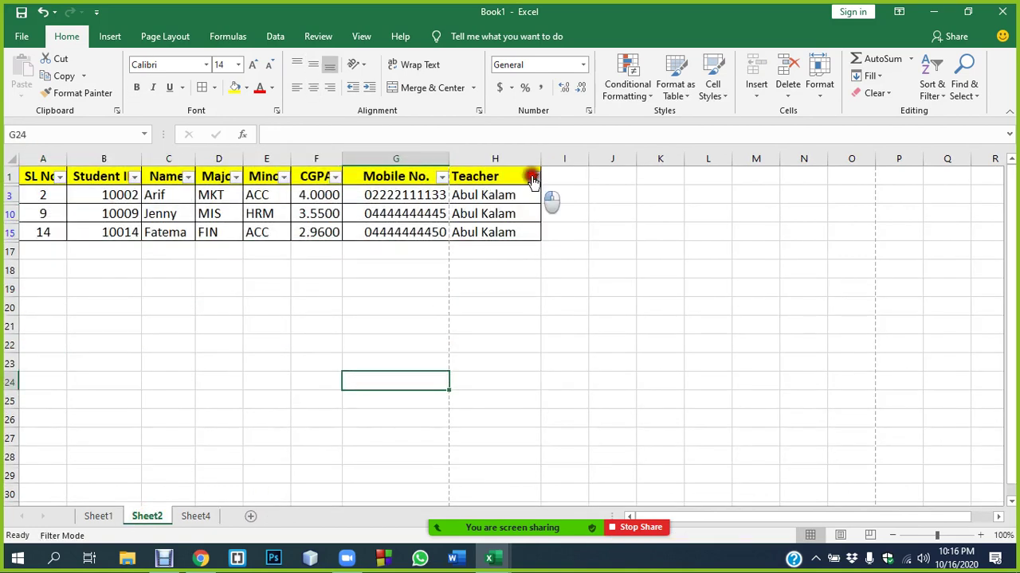
click(385, 342)
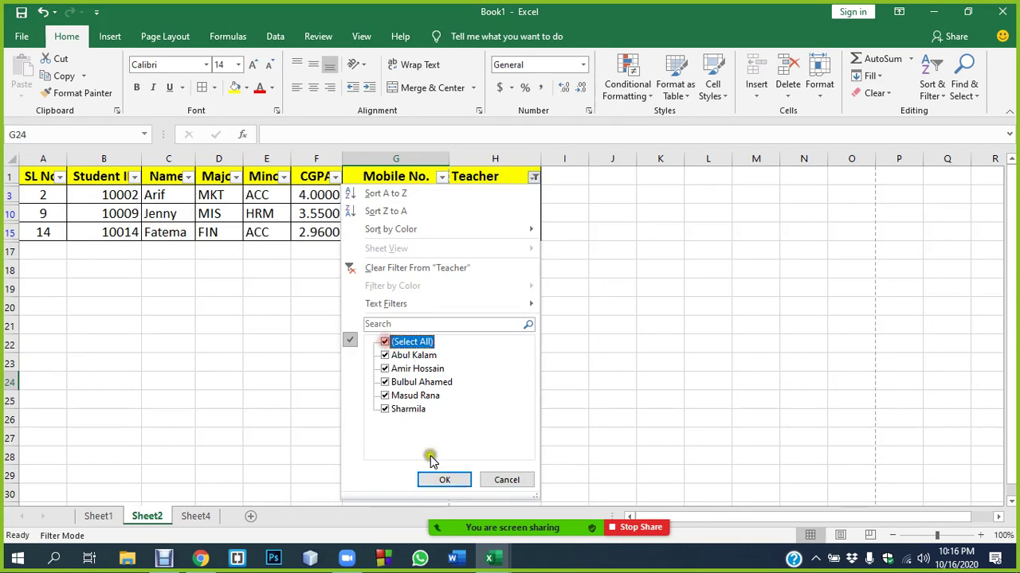
click(441, 480)
click(695, 305)
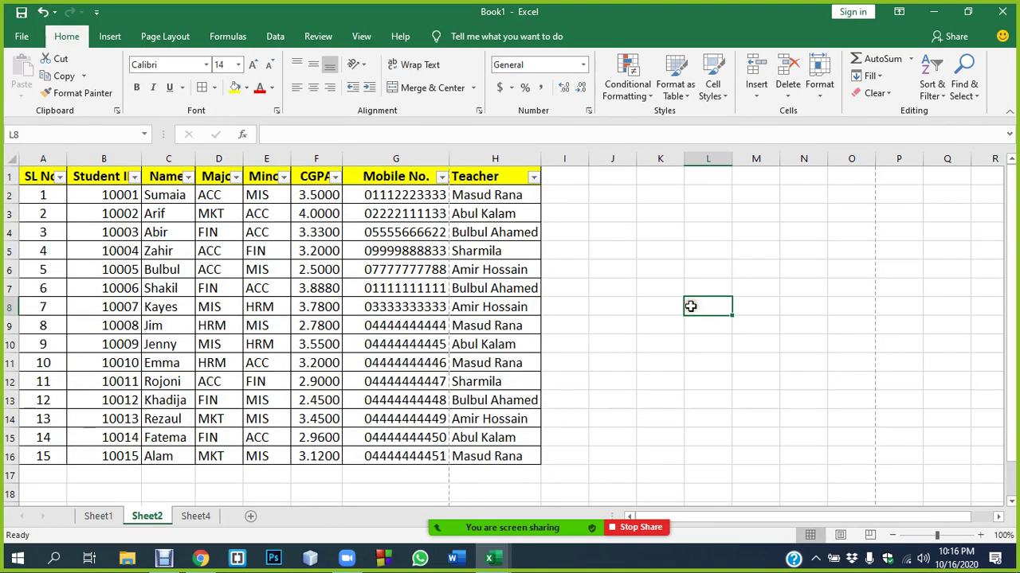
Step: Filter the Major column to show only ACC students
click(236, 177)
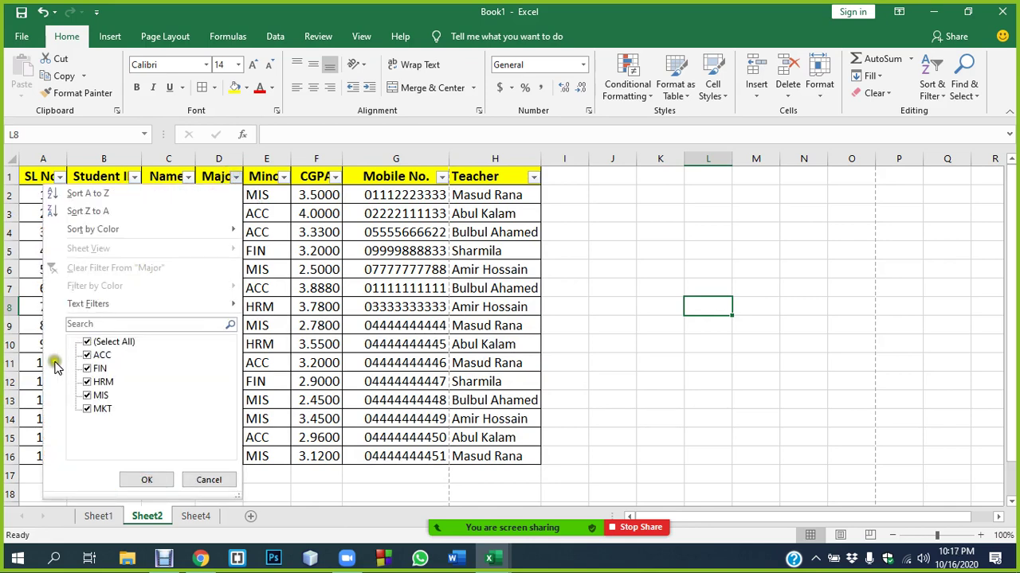
click(88, 341)
click(87, 355)
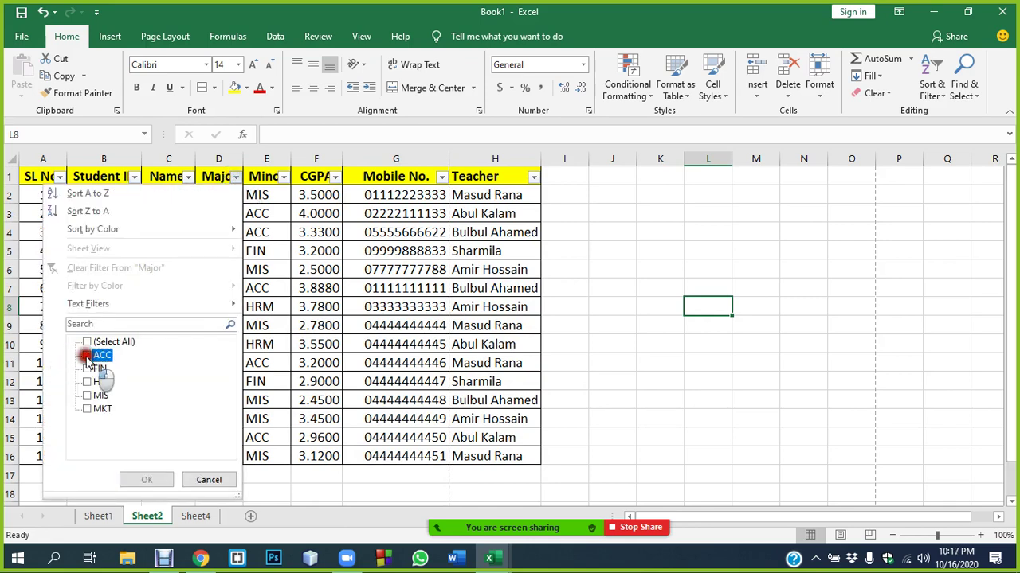
click(132, 481)
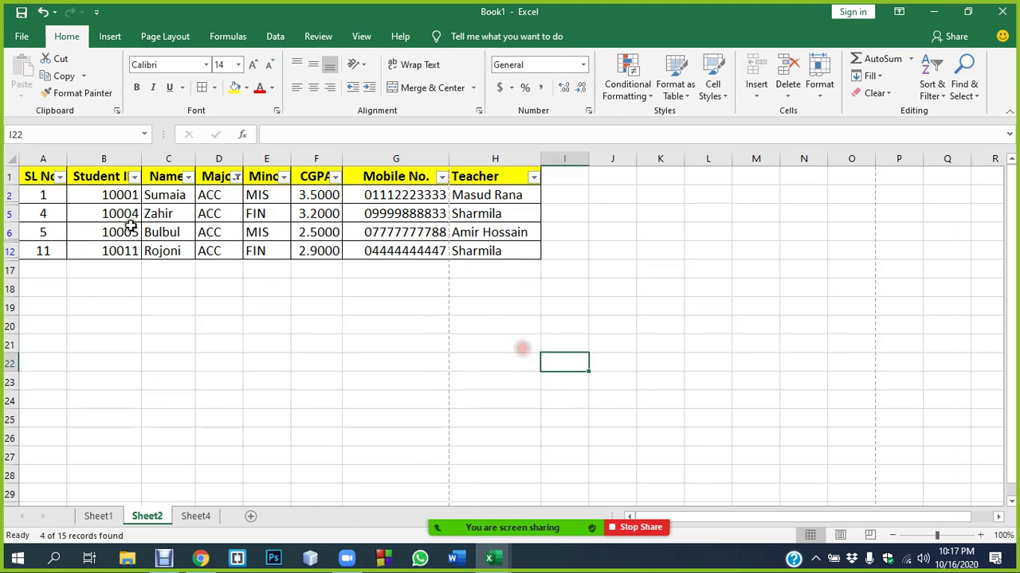
mouse_move(27, 198)
mouse_down()
mouse_move(242, 241)
mouse_move(502, 254)
mouse_up()
click(670, 272)
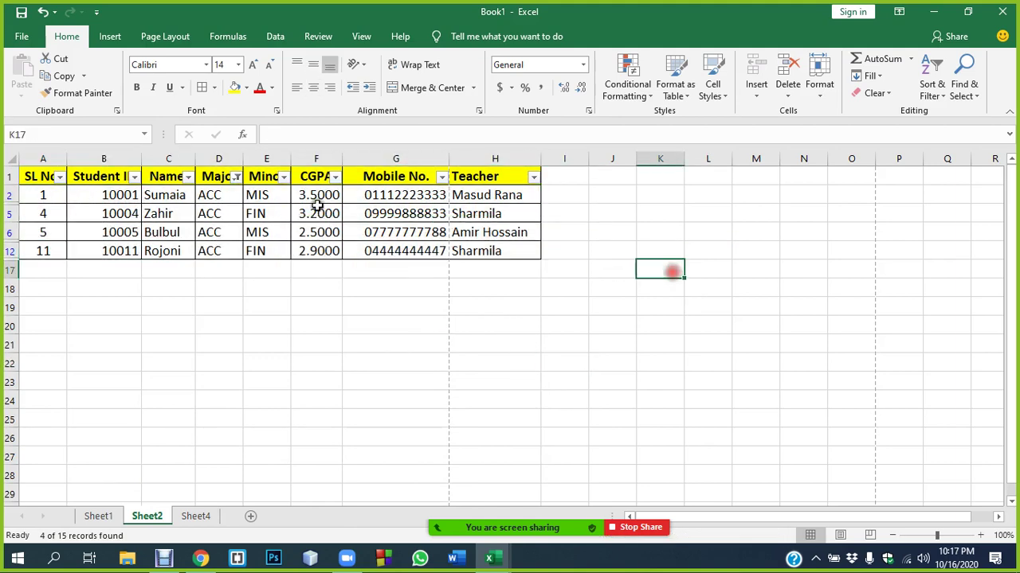
Step: Switch the Major filter from ACC to MIS, leaving 2 of 15 records (SL No. 7, 9)
click(236, 176)
click(87, 356)
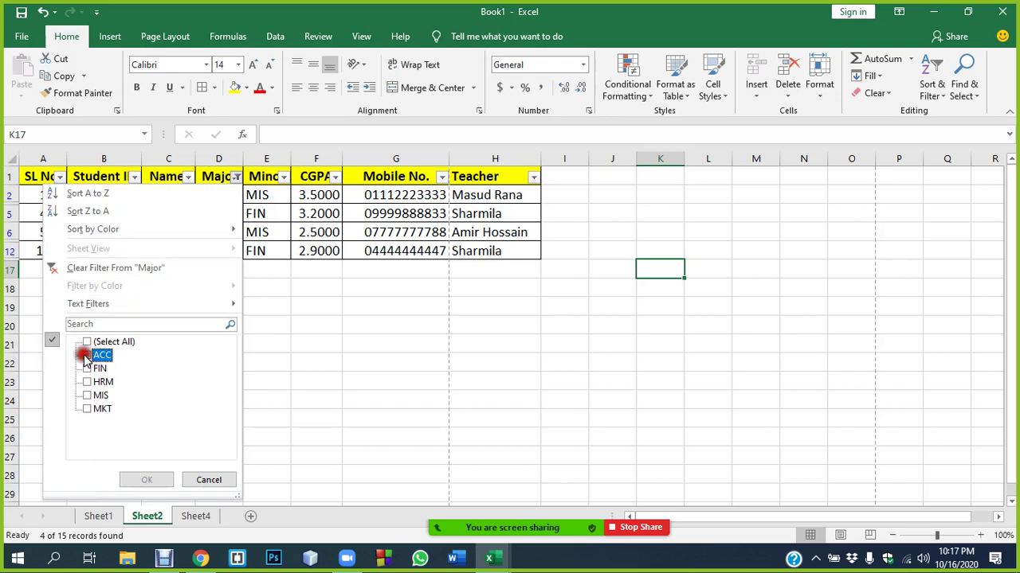
click(88, 396)
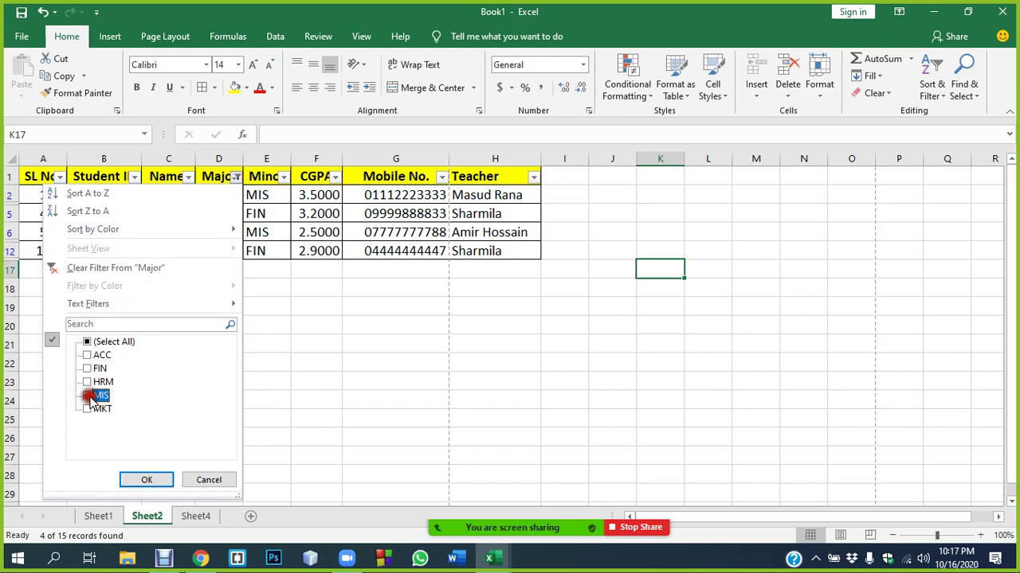
click(146, 480)
click(161, 332)
drag(30, 175, 496, 210)
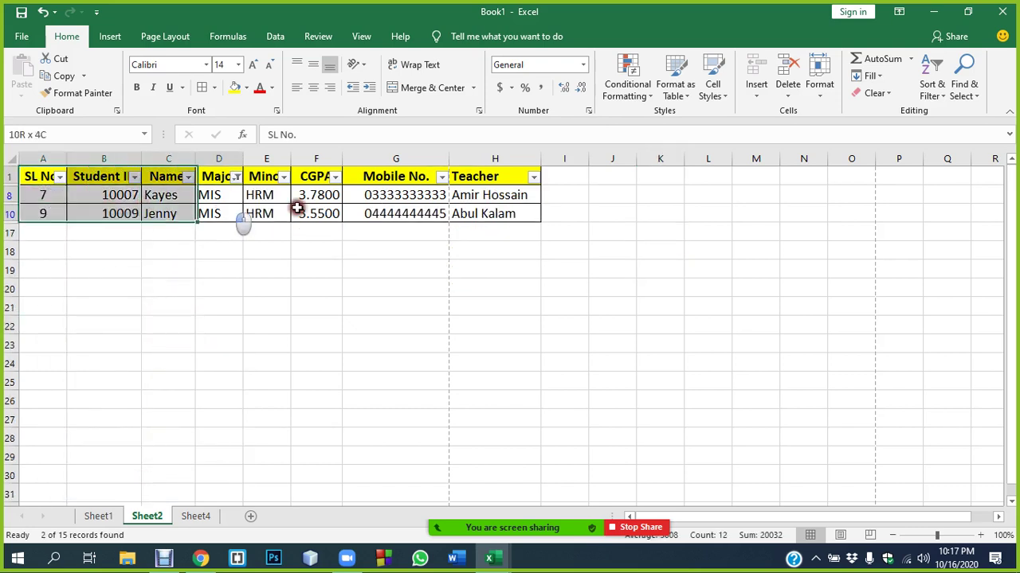
click(466, 282)
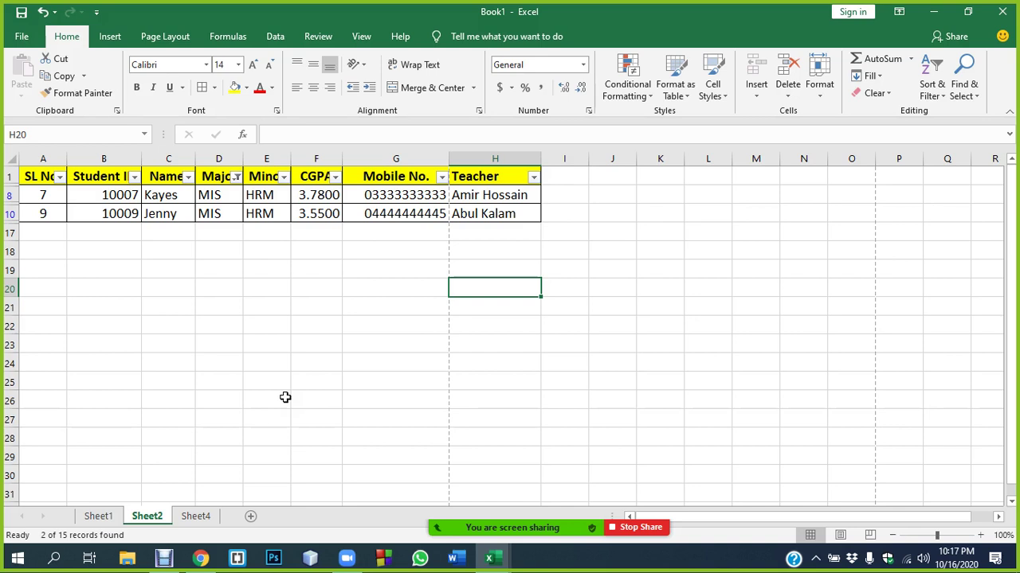
Step: Reset Sheet2's Major filter to (Select All) so all 15 student records show again
click(98, 516)
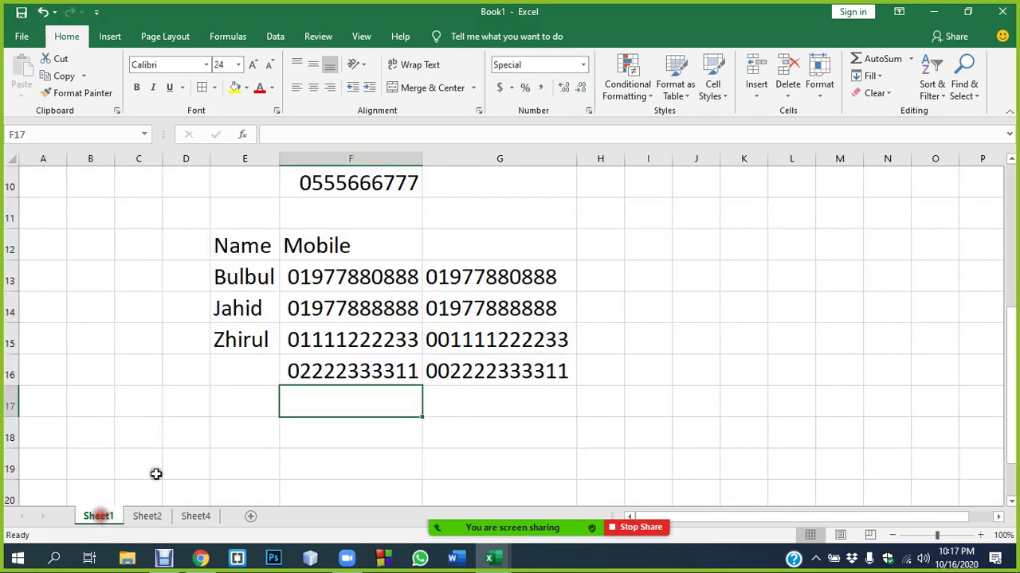
click(147, 516)
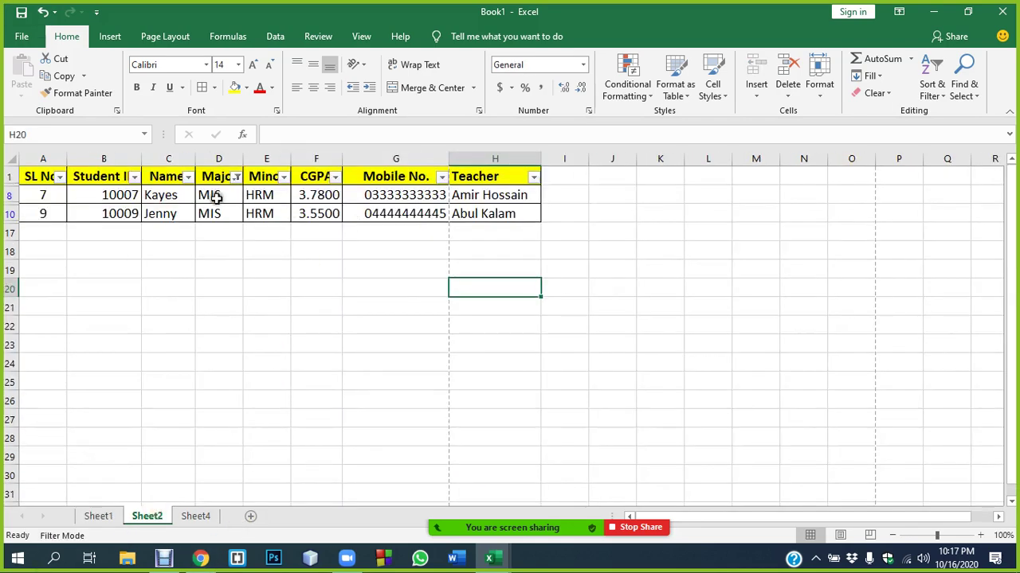
click(236, 178)
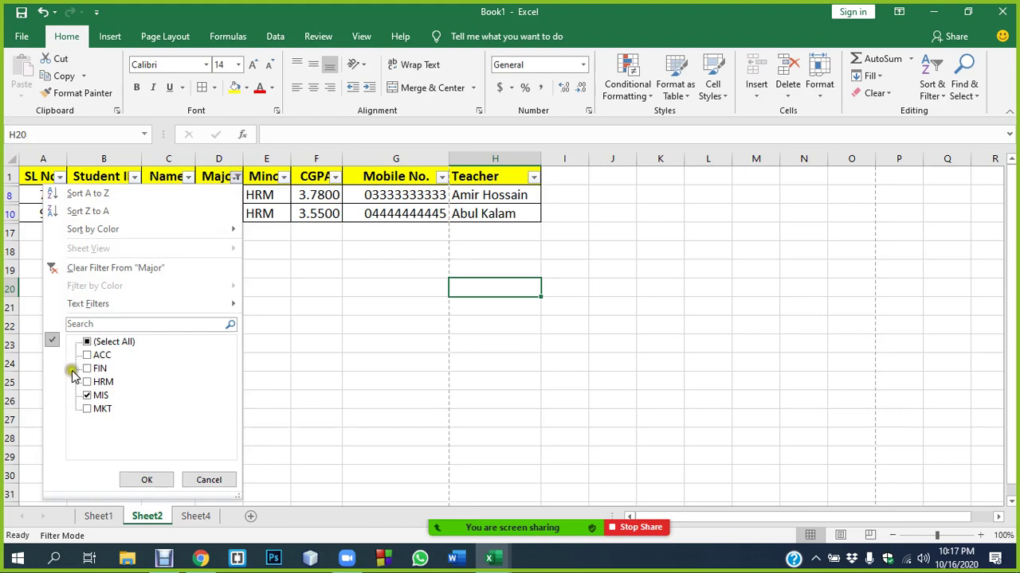
click(87, 342)
click(146, 479)
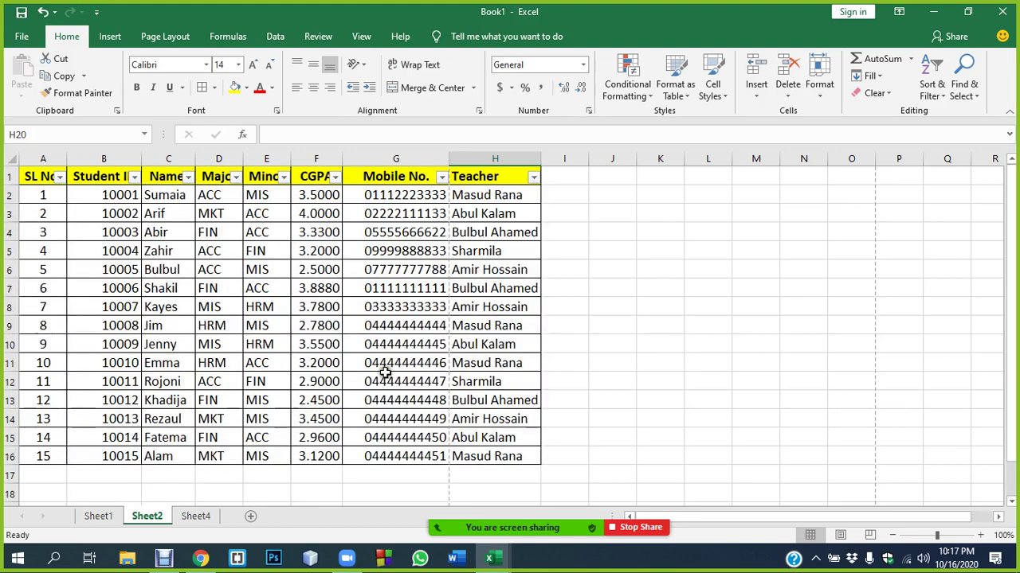
drag(657, 307, 685, 301)
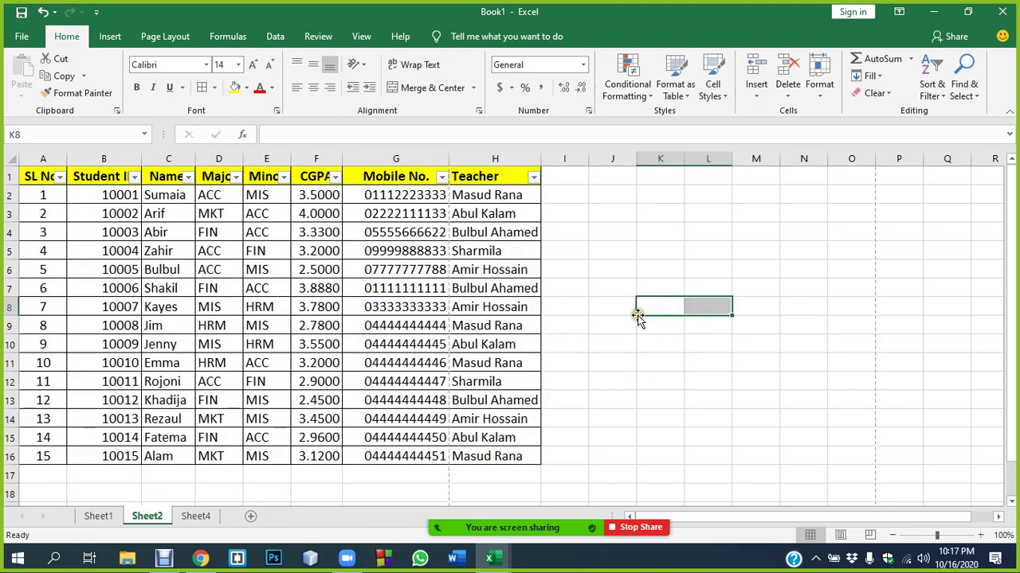
click(495, 560)
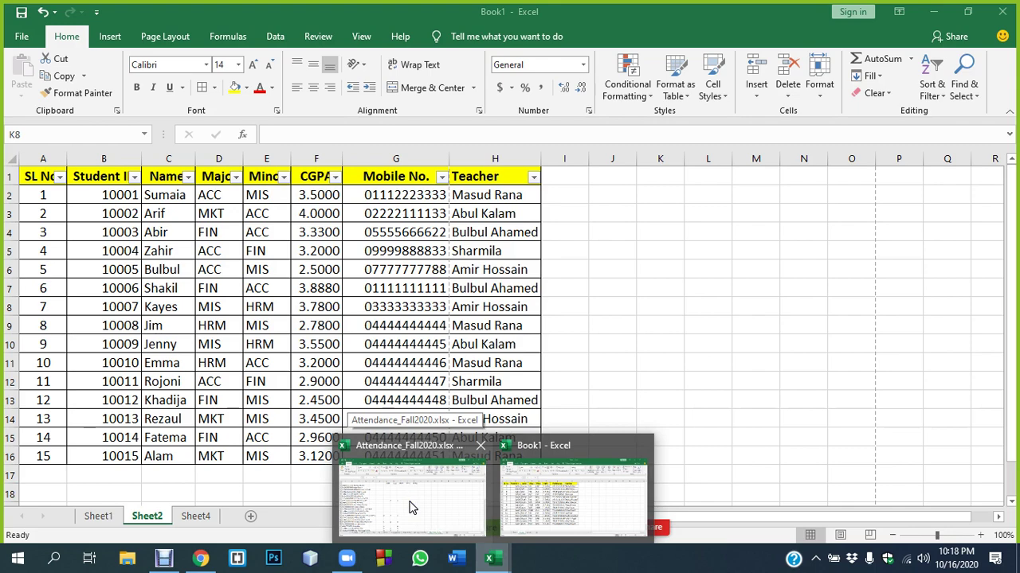
Step: Switch to the Attendance_Fall2020 workbook and scroll through its current sheet
click(412, 508)
scroll(378, 307, down, 5)
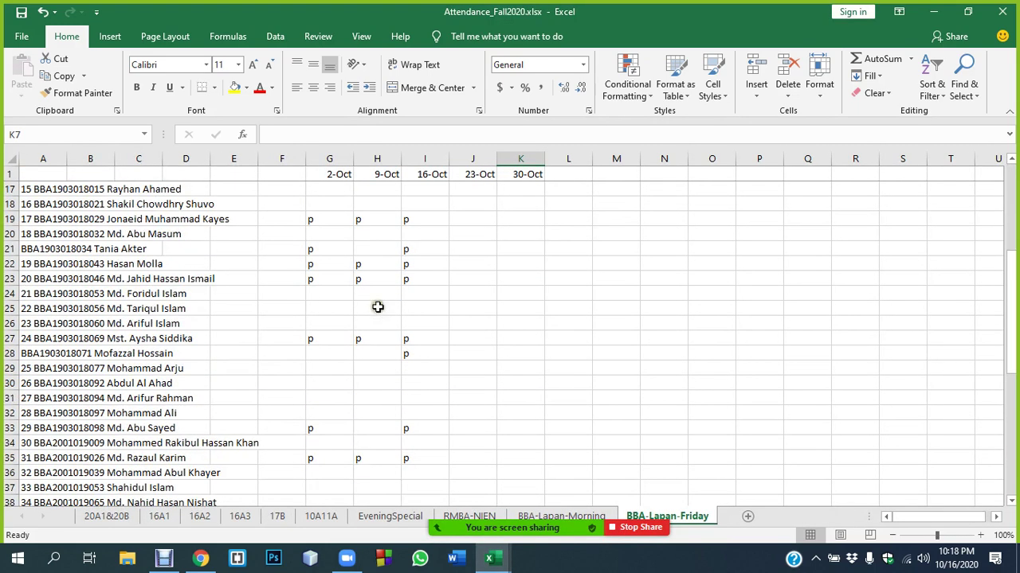
scroll(378, 306, down, 4)
scroll(377, 307, down, 5)
scroll(377, 325, up, 13)
scroll(377, 327, up, 2)
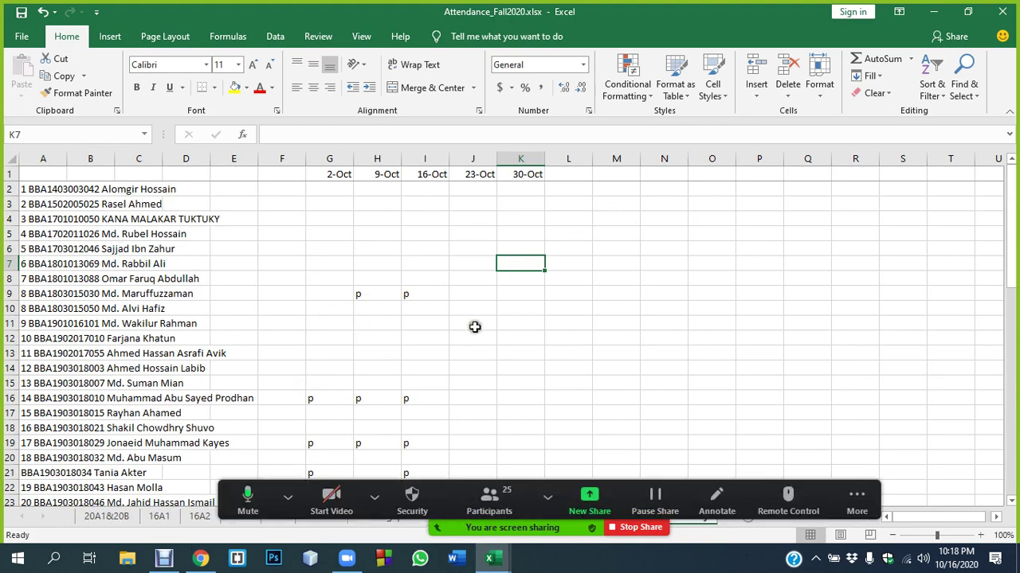
click(503, 303)
scroll(446, 432, down, 3)
Step: On the RMBA-NIEN sheet, inspect F15's COUNTA formula and the 2-Oct marks, noting blanks F6 and F8
click(461, 516)
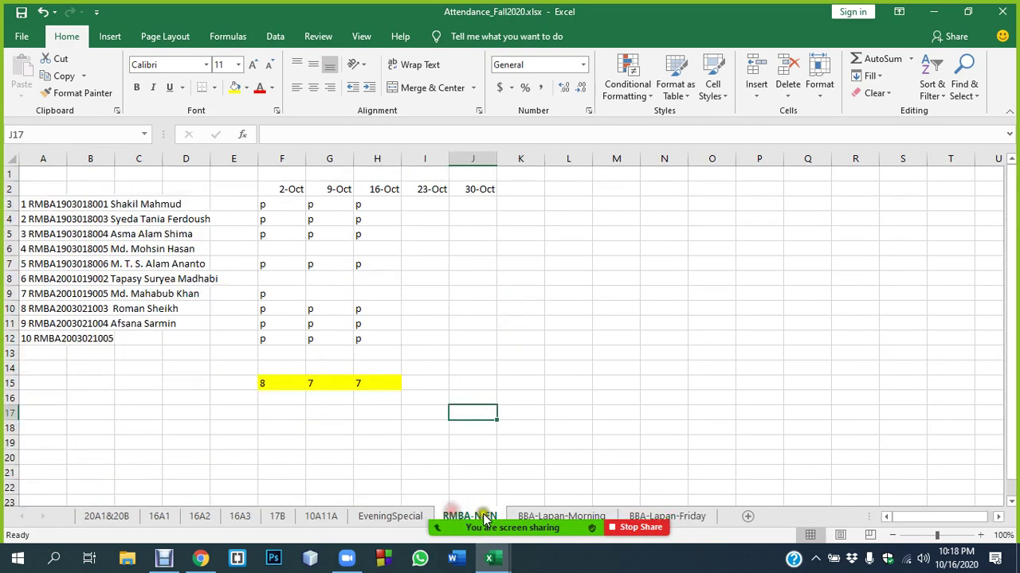
click(271, 384)
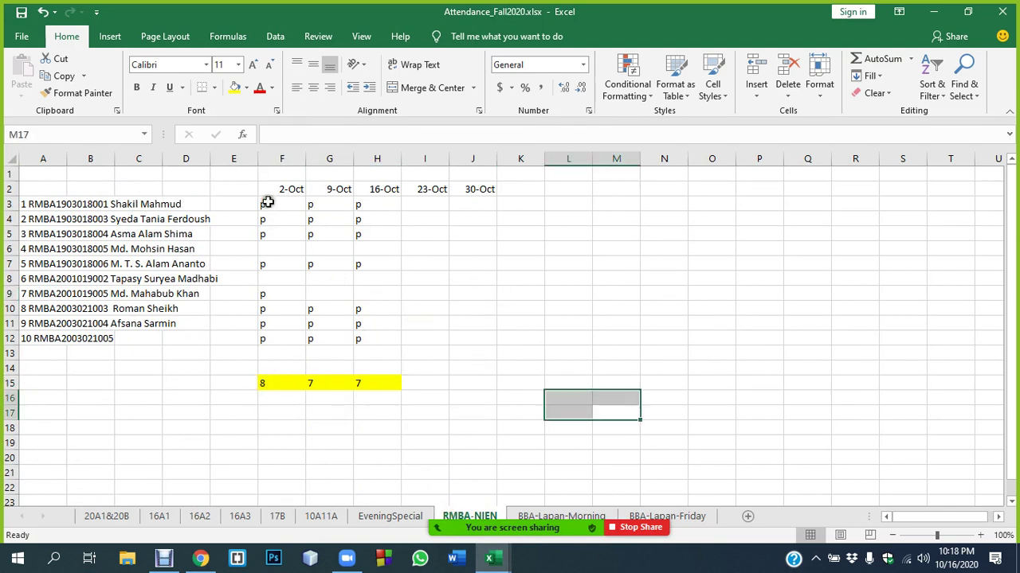
drag(263, 203, 267, 346)
mouse_move(310, 205)
mouse_down()
mouse_move(307, 348)
mouse_move(327, 351)
mouse_up()
click(488, 395)
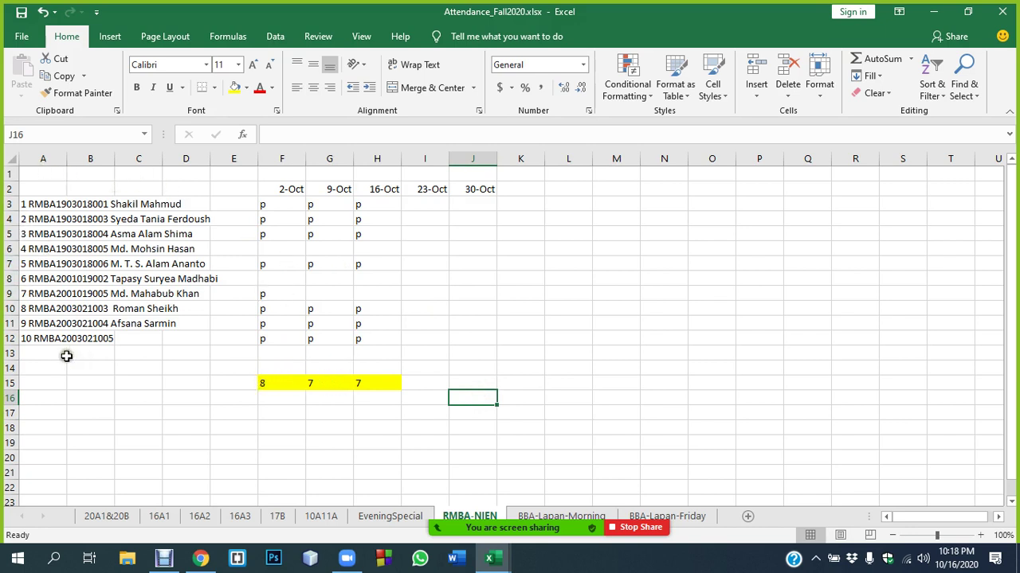
click(263, 249)
click(272, 280)
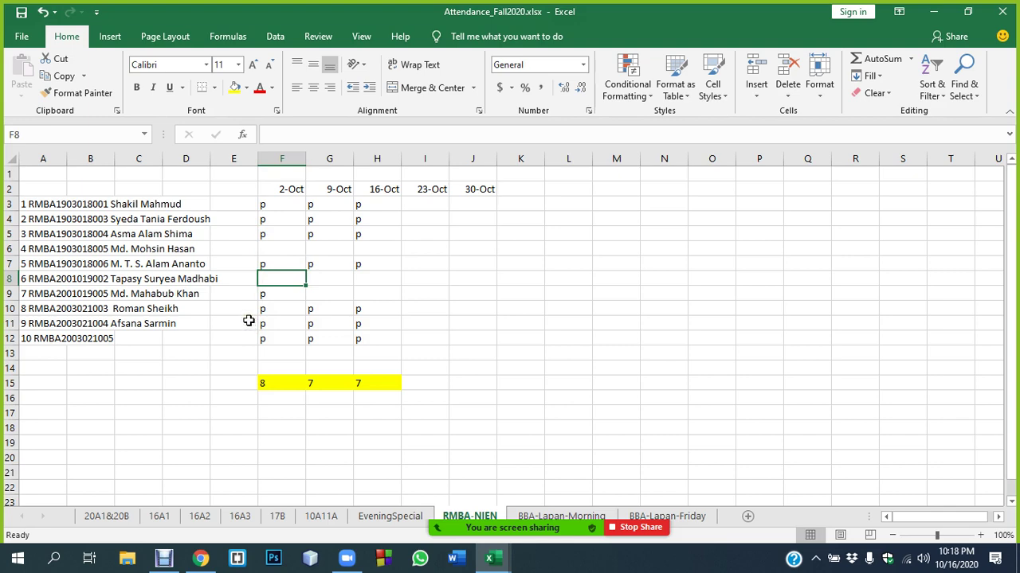
Step: Open the 20A1&20B sheet and scroll down to its Total present students row
click(105, 516)
scroll(272, 434, up, 4)
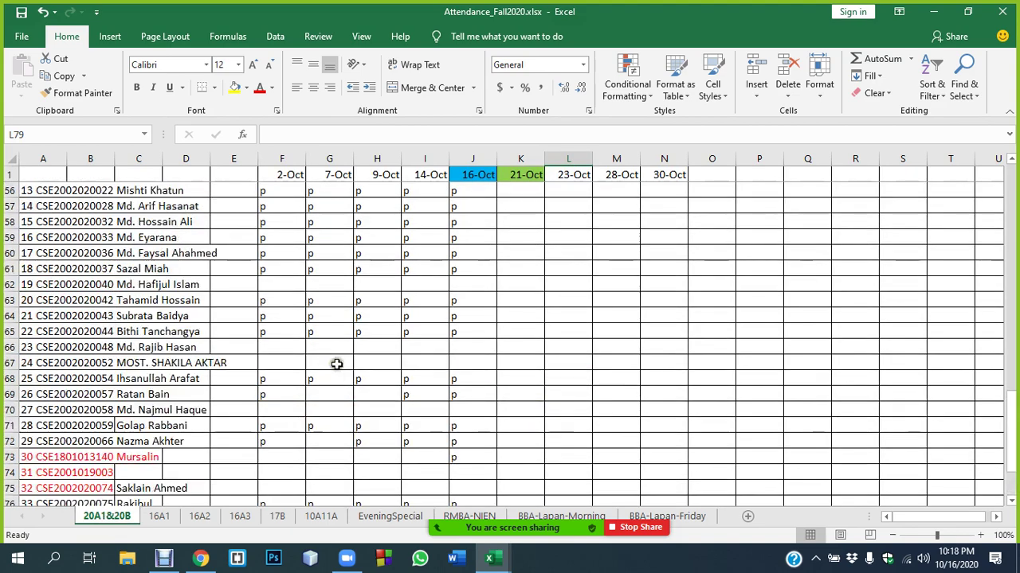
scroll(337, 364, up, 13)
scroll(341, 346, up, 5)
scroll(324, 326, down, 4)
scroll(177, 311, down, 3)
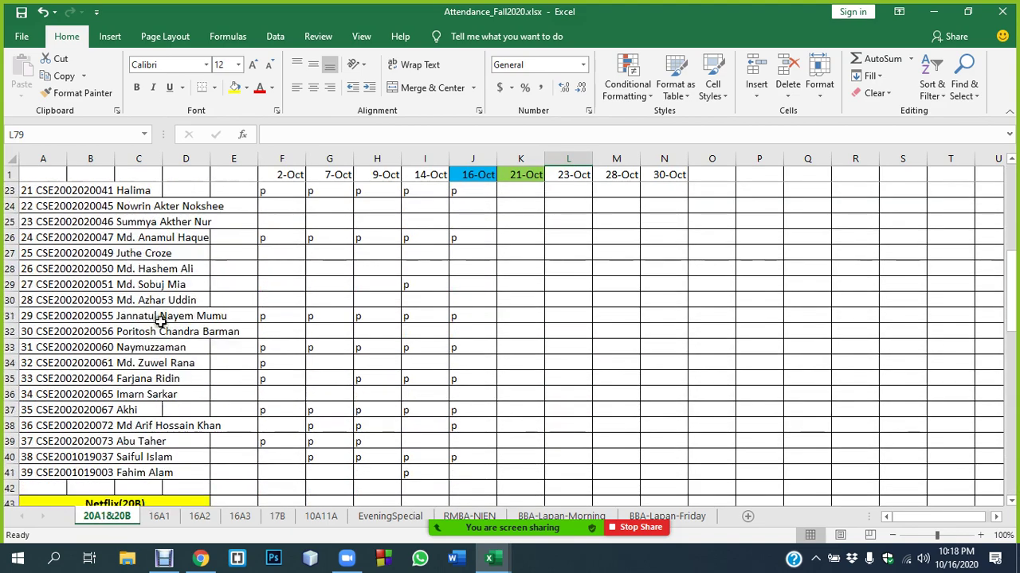
scroll(159, 364, down, 10)
scroll(119, 368, down, 3)
scroll(118, 368, down, 3)
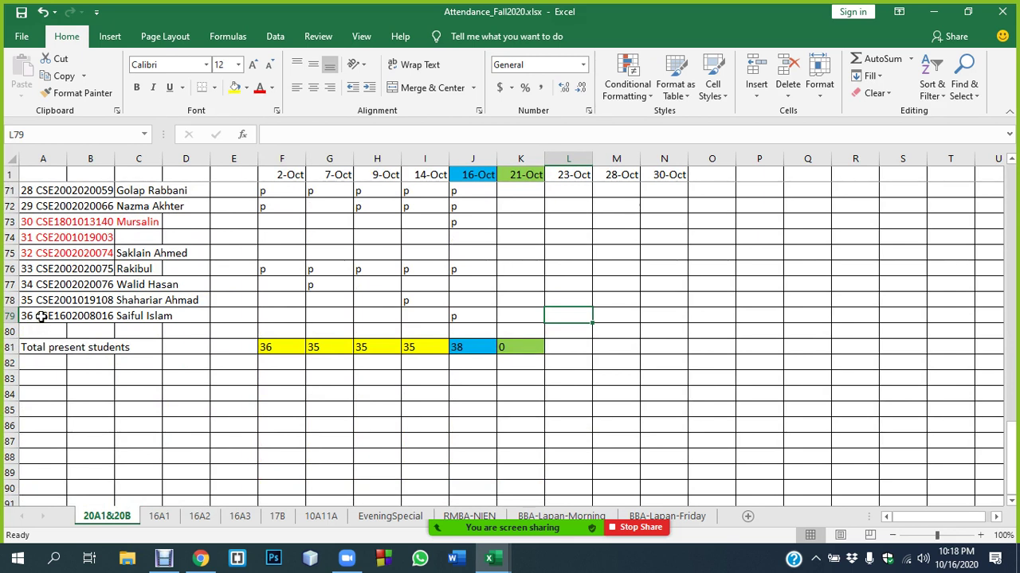
Step: Inspect F81's =COUNTA(F3:F77) formula, then return to the RMBA-NIEN sheet
click(270, 349)
scroll(301, 340, up, 11)
scroll(300, 340, up, 12)
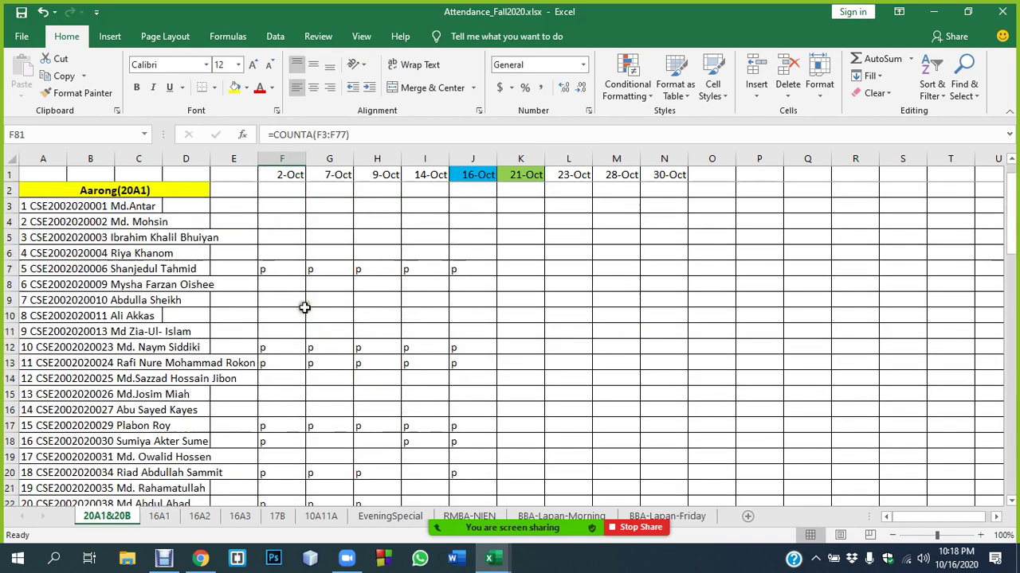
scroll(315, 357, down, 3)
scroll(315, 358, down, 9)
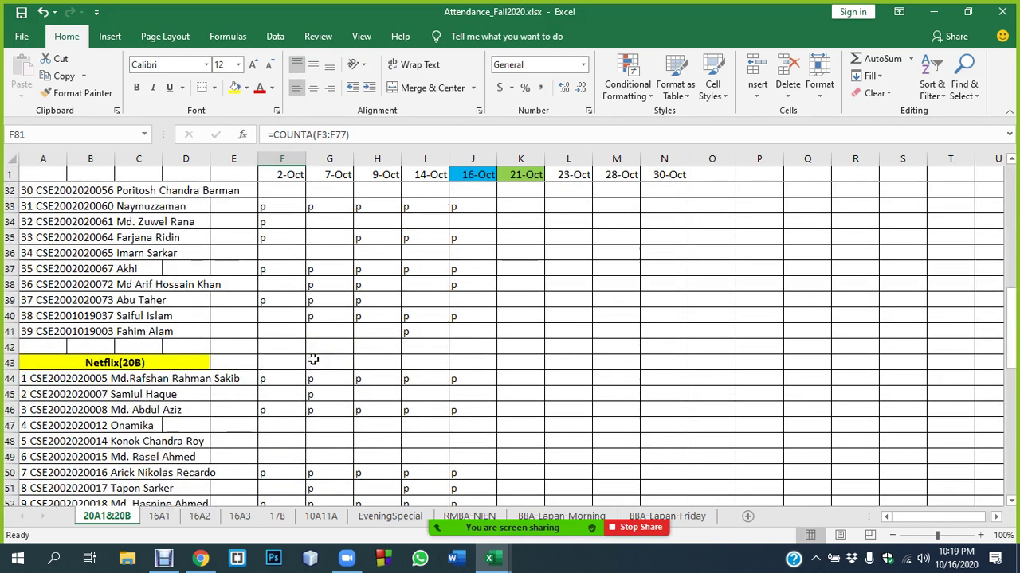
scroll(314, 358, down, 9)
scroll(315, 357, down, 4)
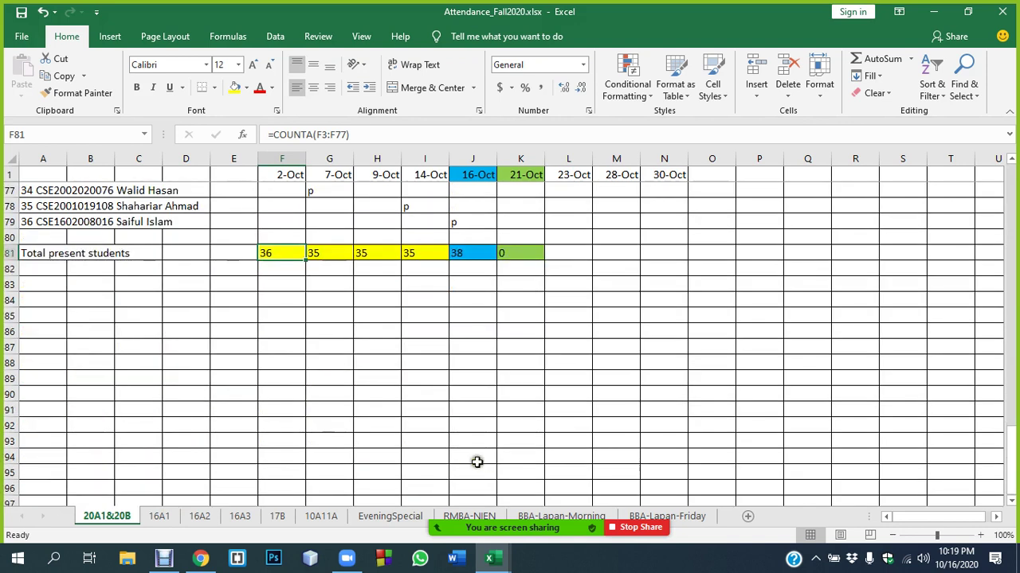
click(390, 516)
click(466, 514)
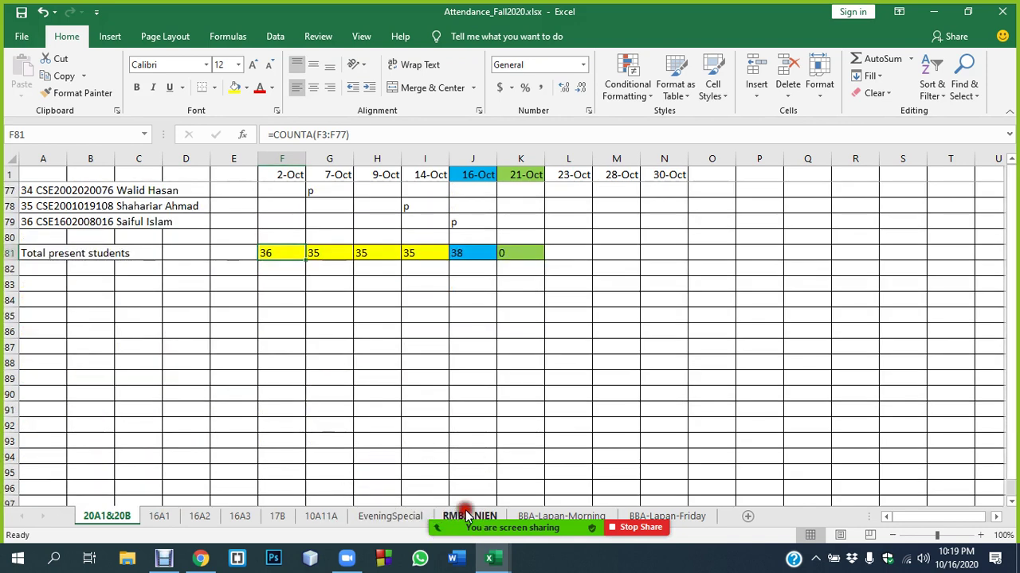
Step: Enter =COUNTA(F3:F12) in F18, returning 8 students present on 2-Oct
click(372, 412)
click(281, 413)
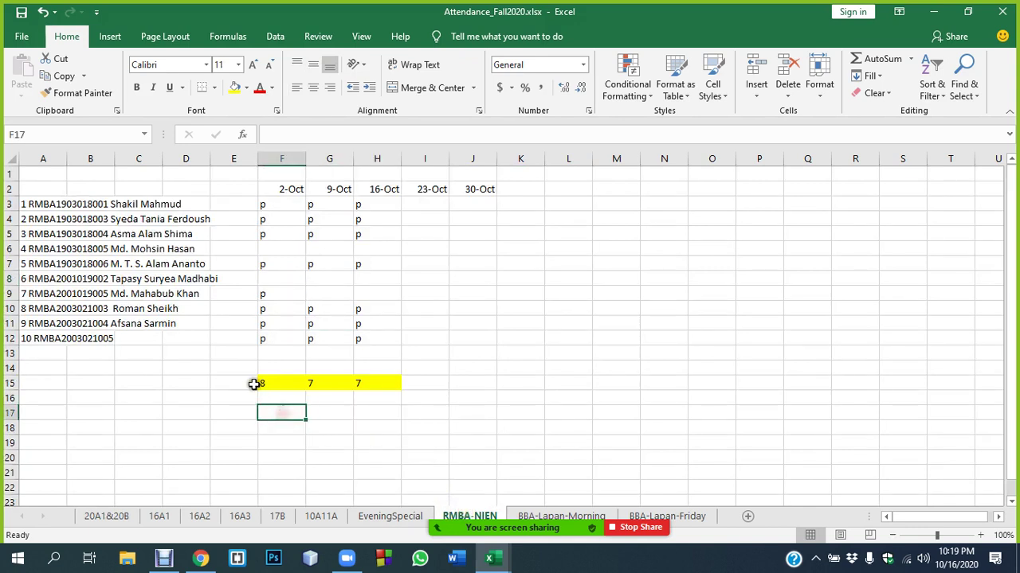
click(268, 356)
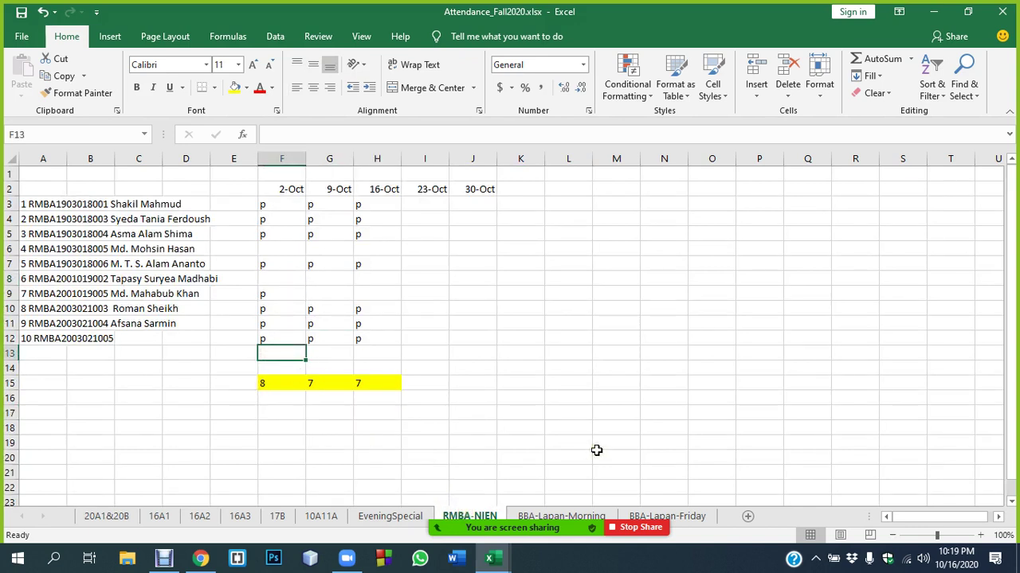
key(Down)
key(Down)
key(Down)
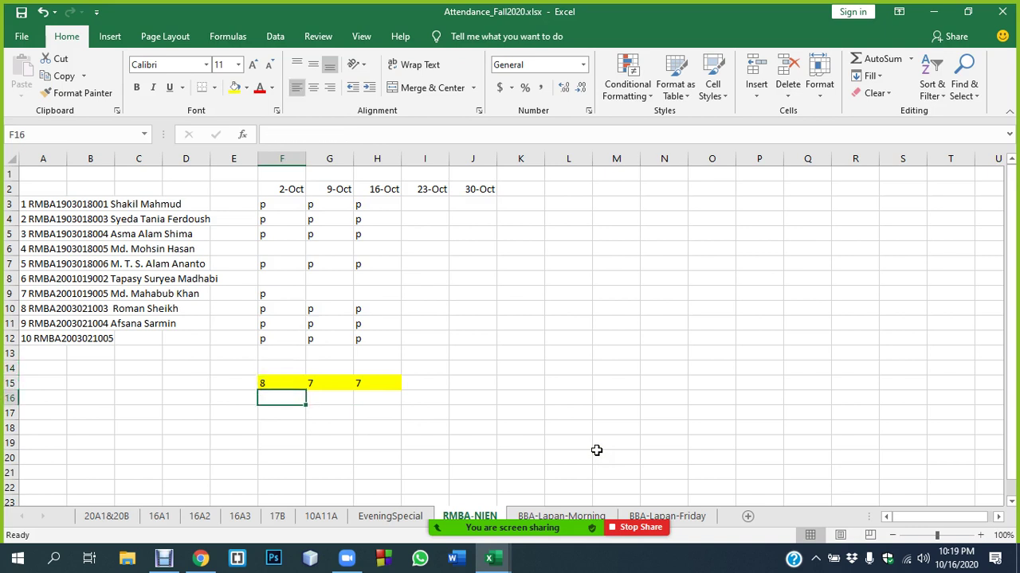
key(Down)
key(Down)
text(=c)
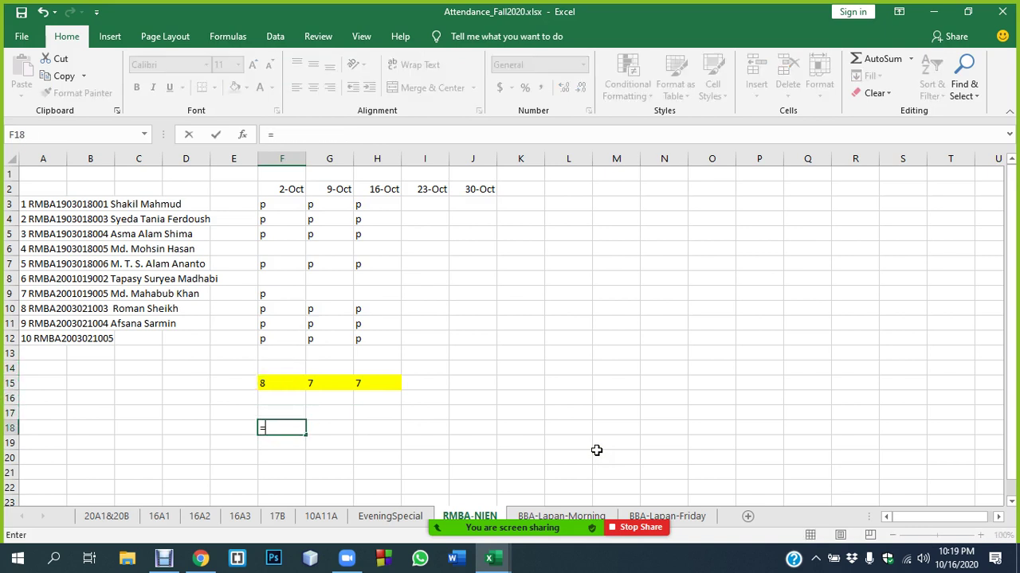
text(ou)
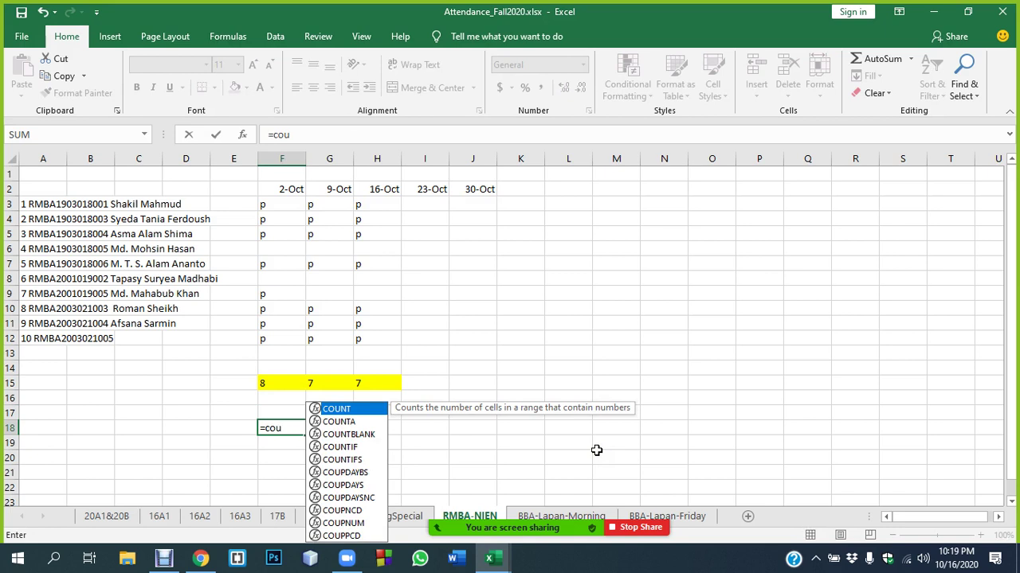
text(nt)
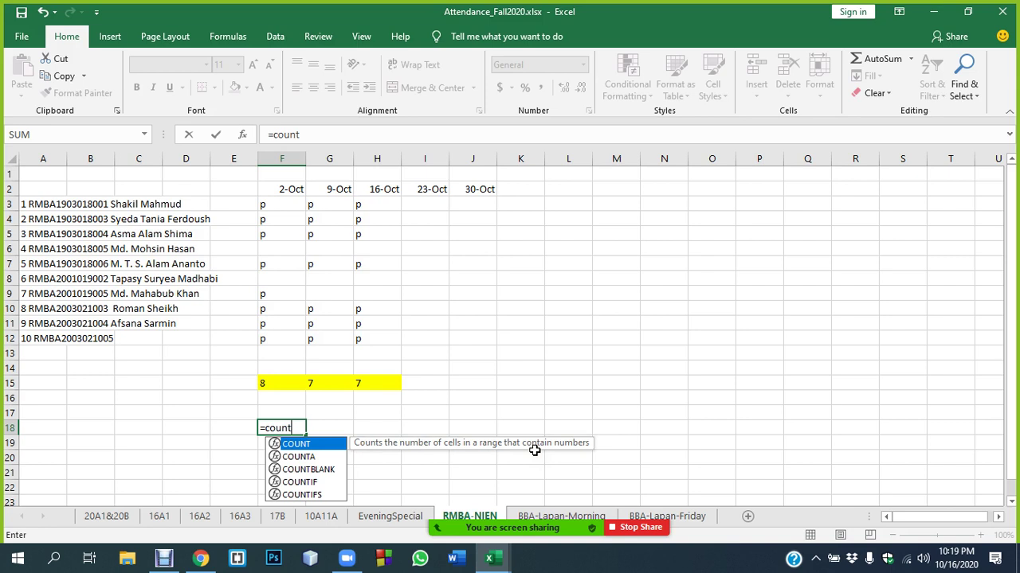
text(a)
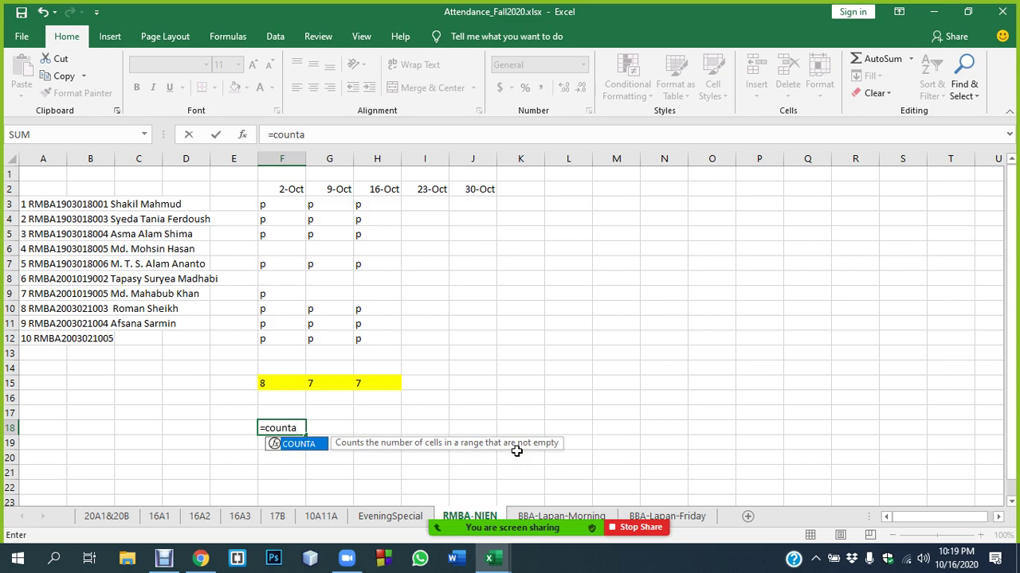
text(()
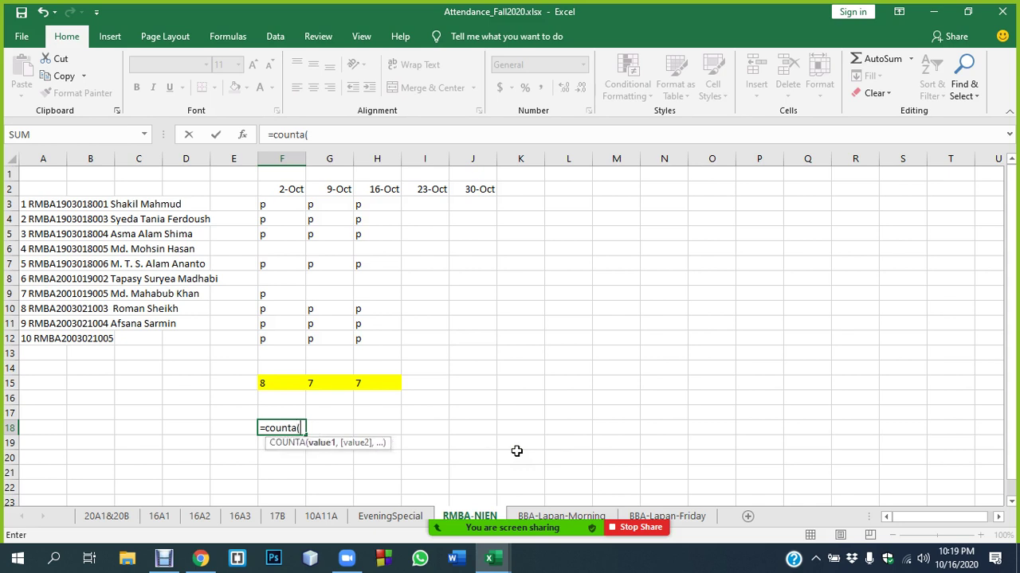
drag(273, 205, 279, 343)
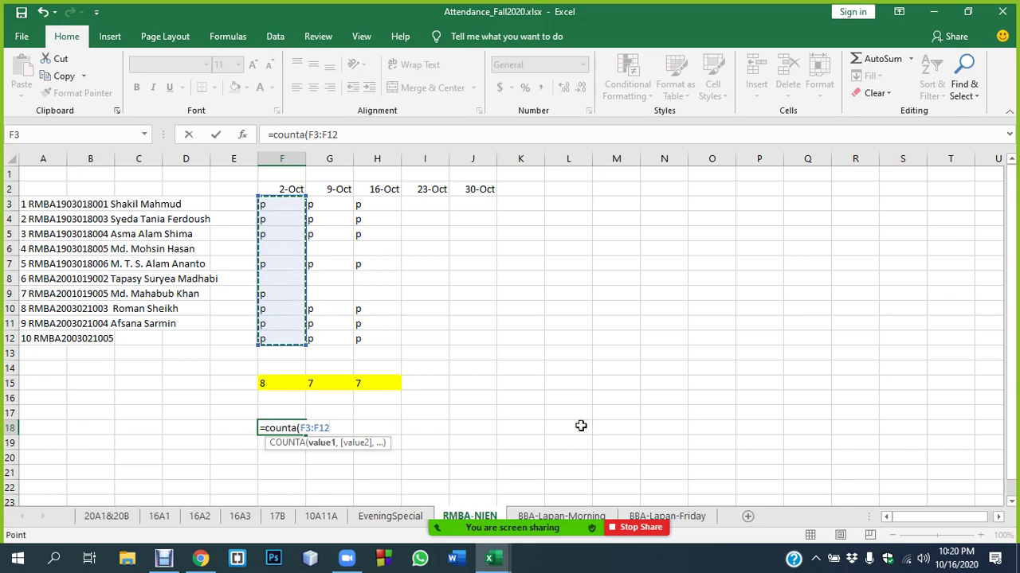
key(Return)
click(286, 426)
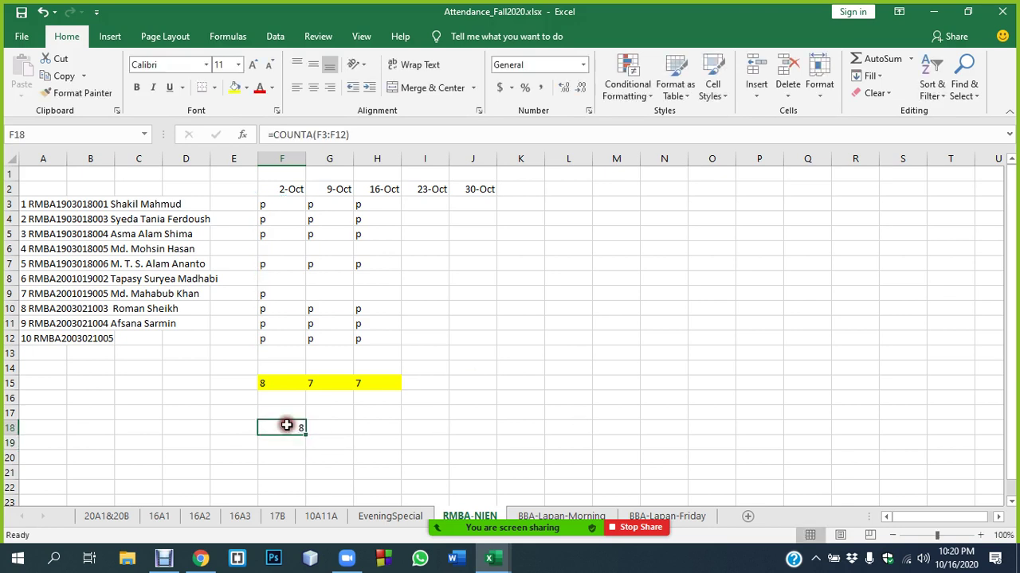
Step: Centre the 2-Oct count in F18 at font size 20 and review its counted range
click(313, 87)
click(313, 65)
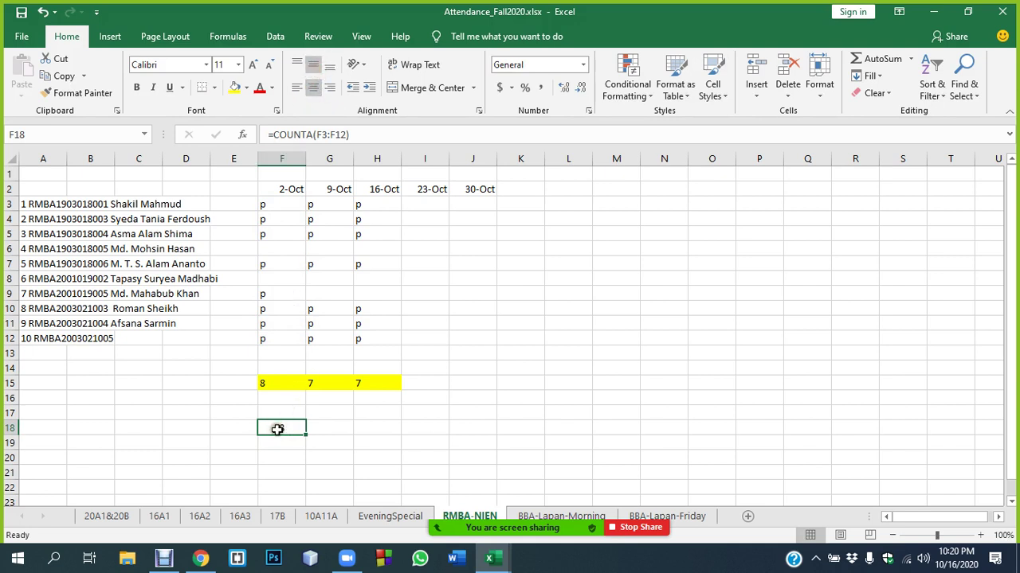
click(239, 65)
click(218, 200)
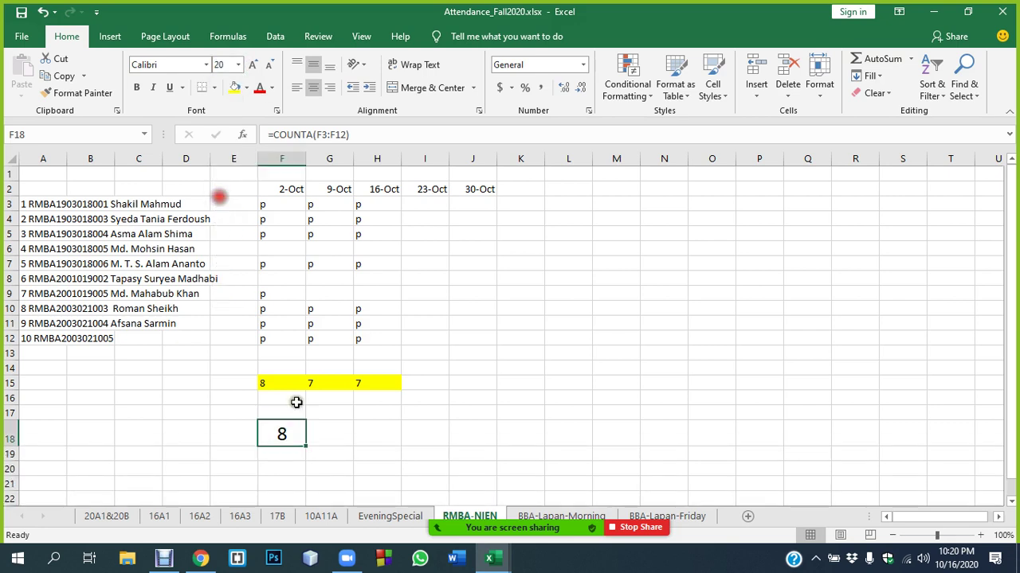
double_click(280, 437)
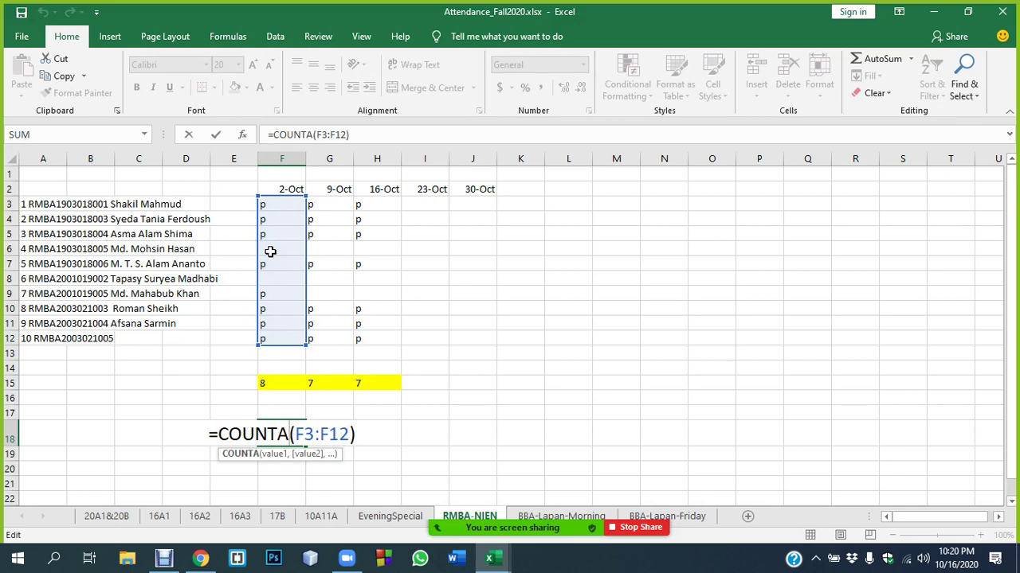
key(Return)
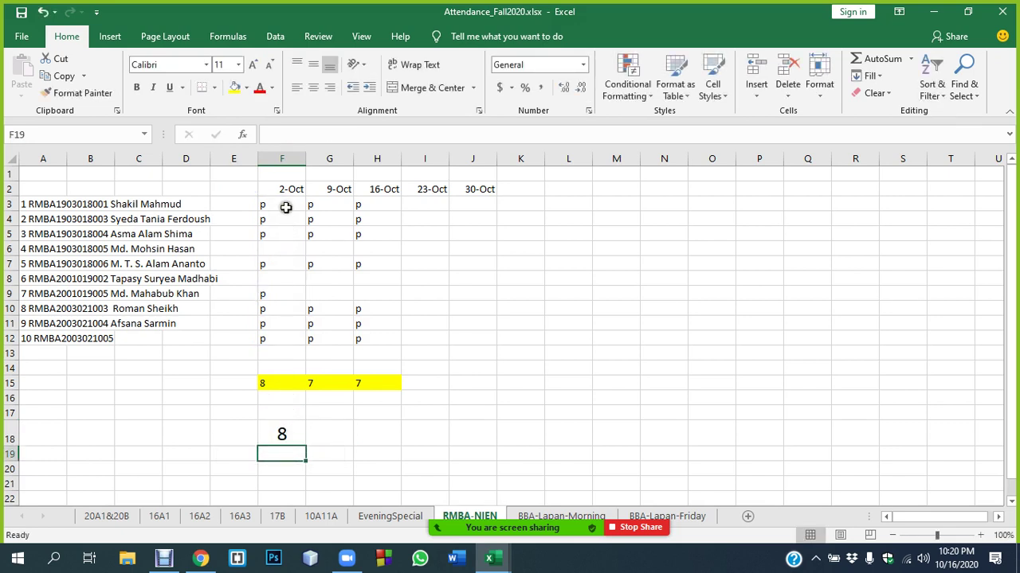
Step: Copy the F18 count to G18:H18 for 9-Oct and 16-Oct, both showing 7, and check them
click(286, 431)
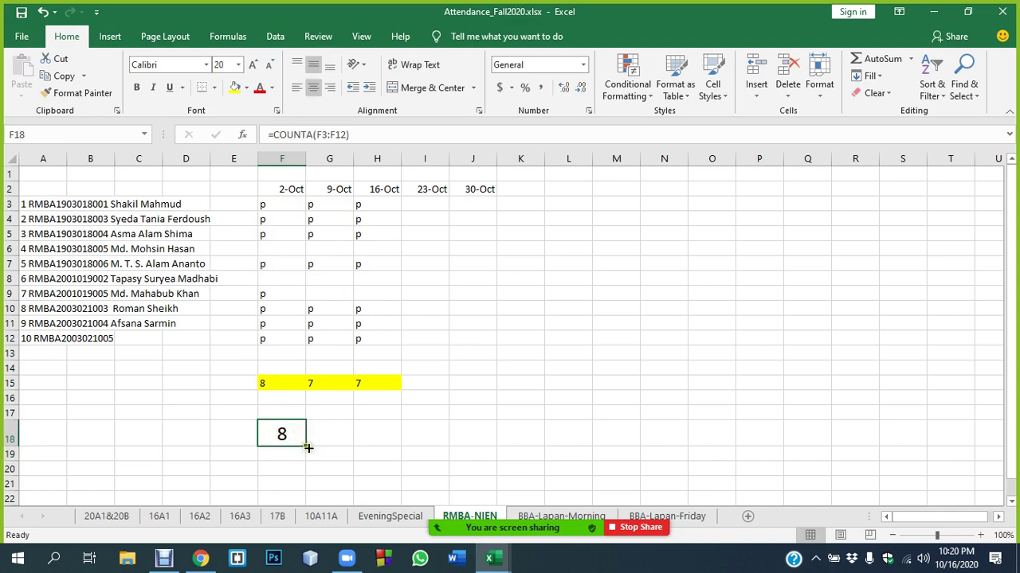
drag(308, 448, 403, 456)
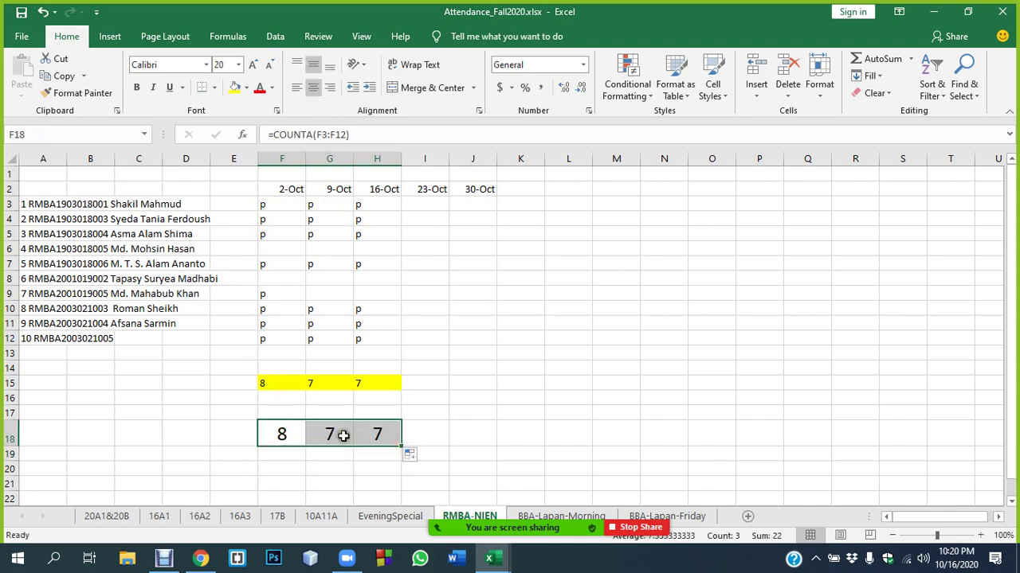
click(342, 435)
click(375, 434)
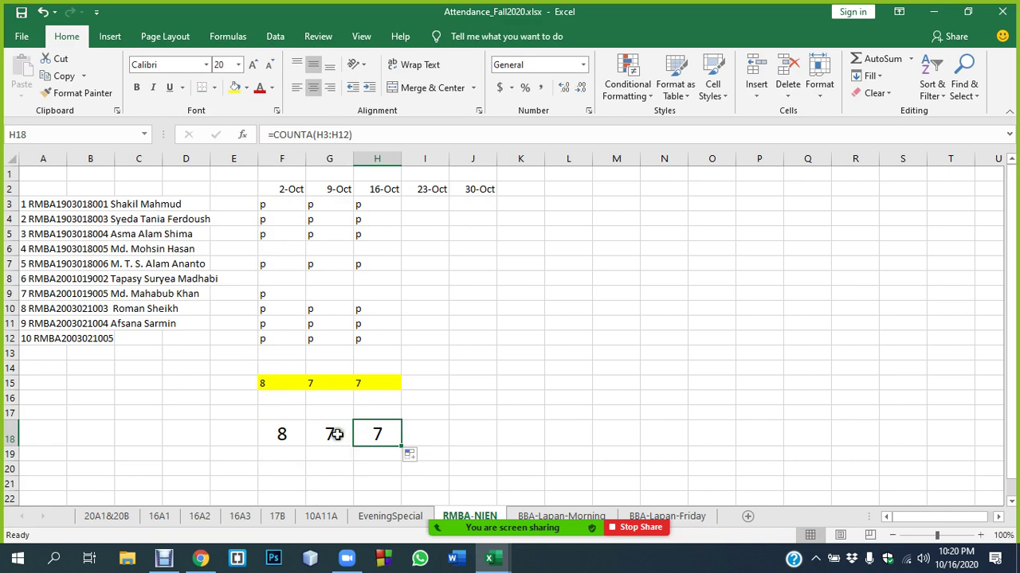
click(336, 434)
click(377, 434)
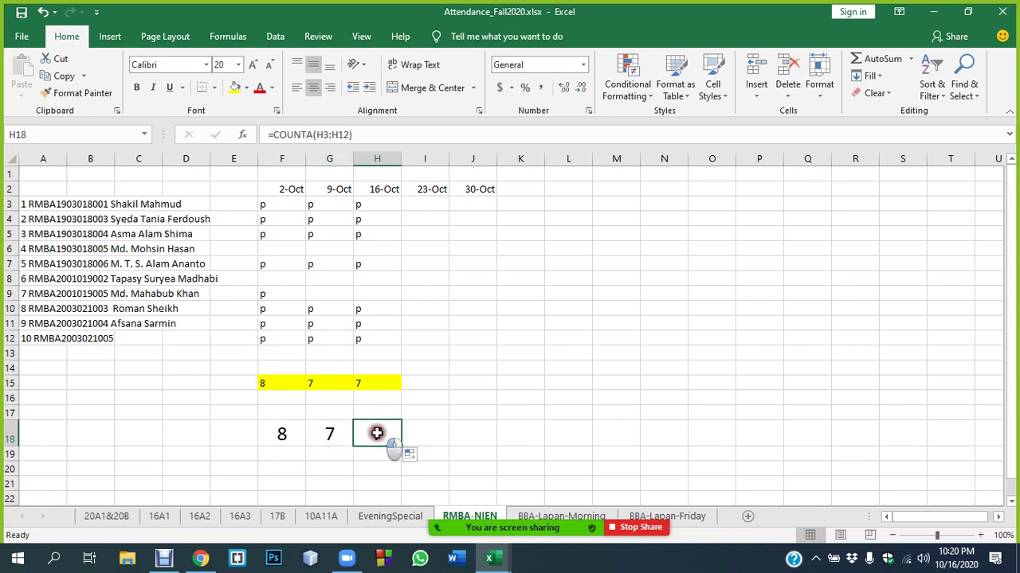
double_click(377, 433)
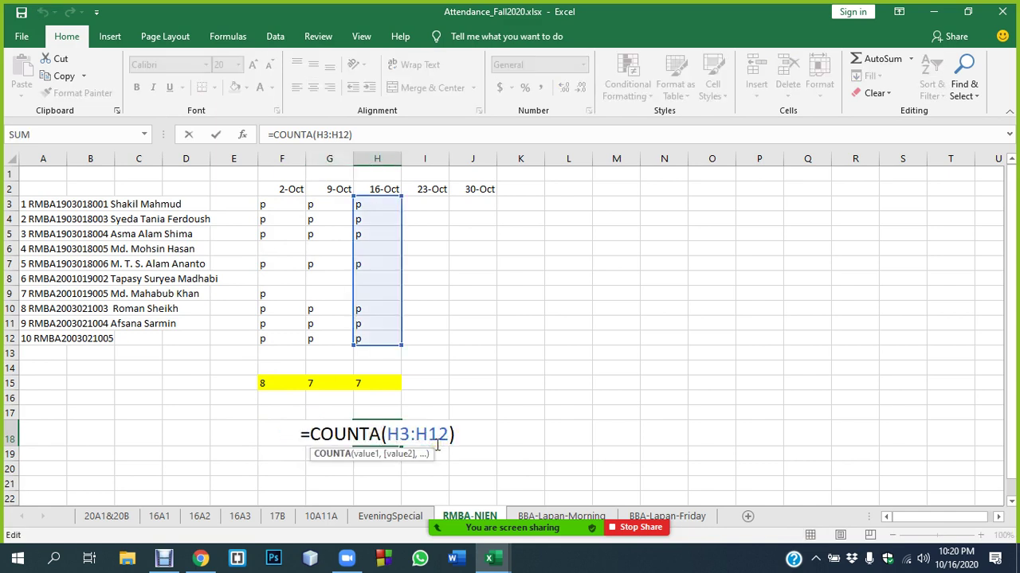
key(Return)
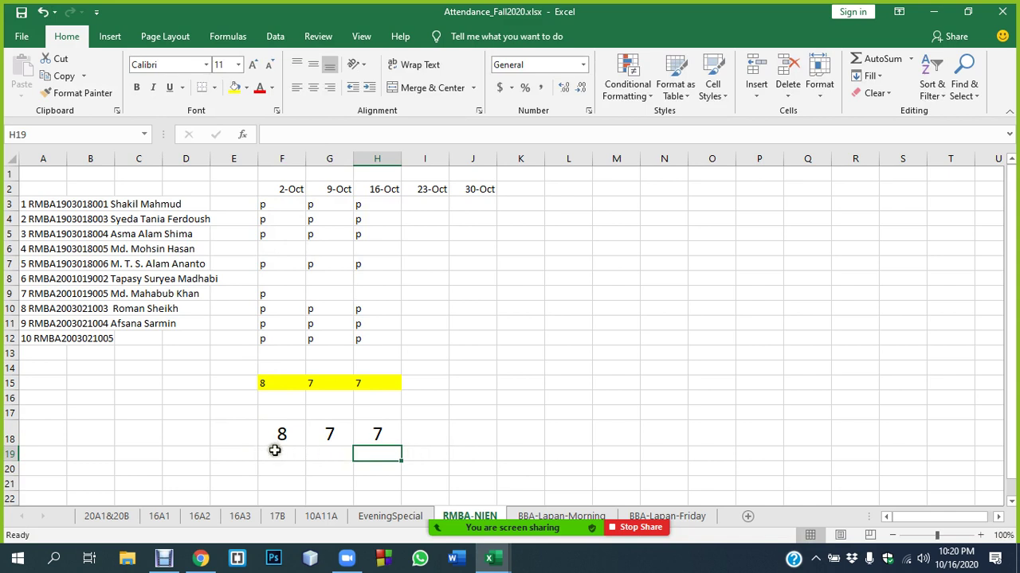
click(274, 451)
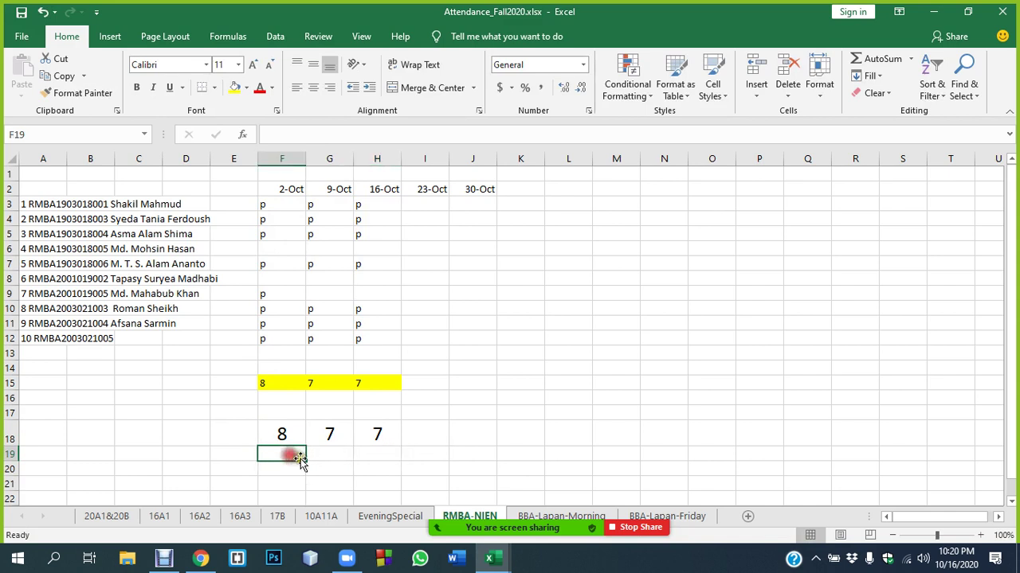
click(276, 249)
click(275, 282)
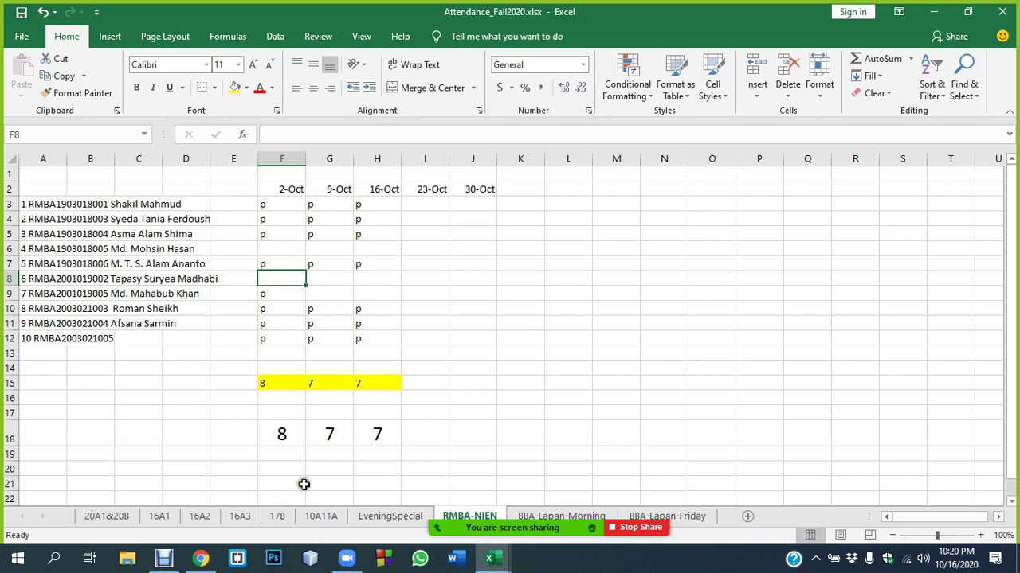
Step: Enter =COUNTBLANK(F3:F12) in F19 to count 2-Oct absences
click(301, 461)
text(=)
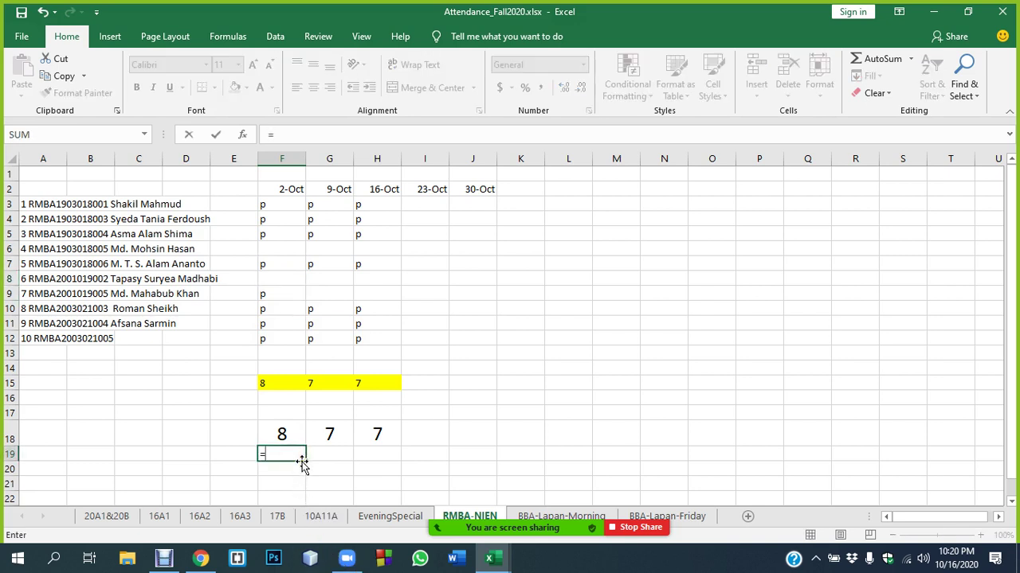
text(count)
key(Down)
key(Down)
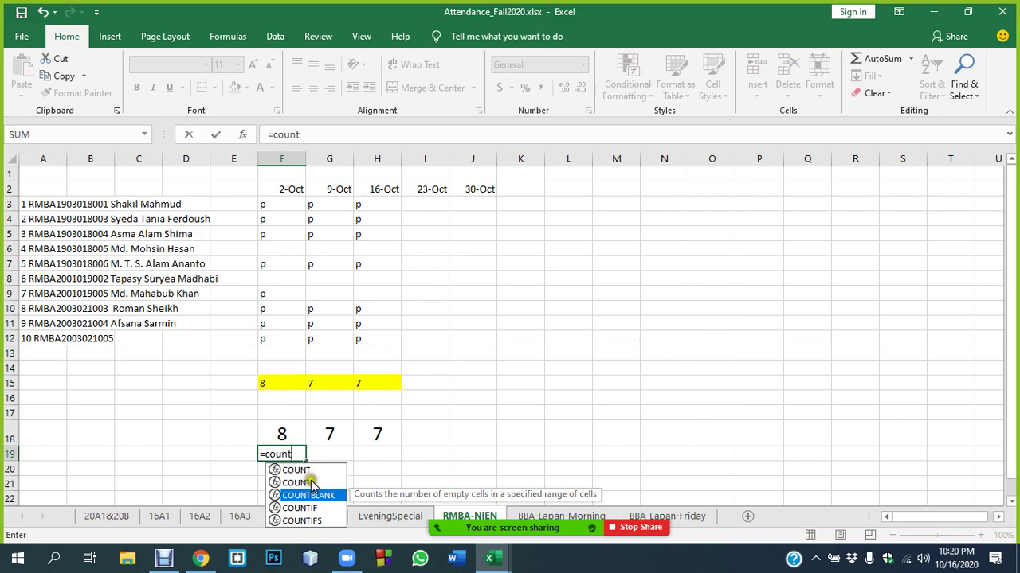
double_click(305, 495)
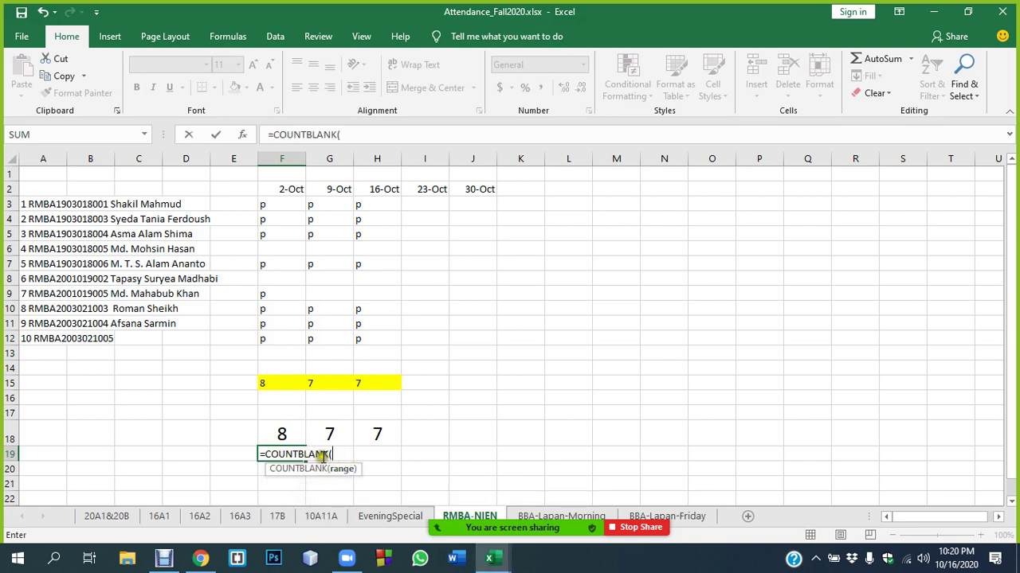
drag(266, 204, 273, 340)
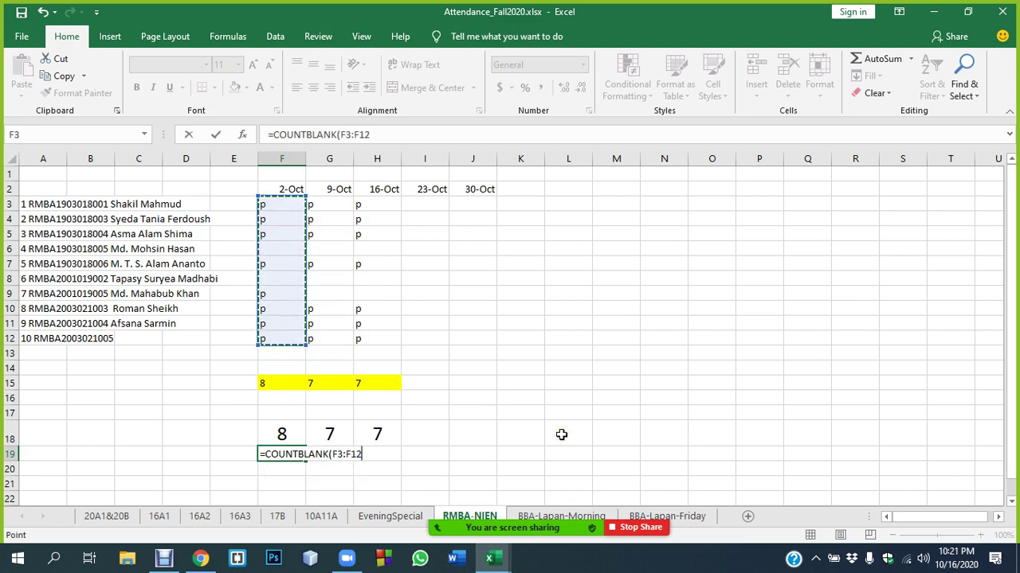
key(ctrl+Return)
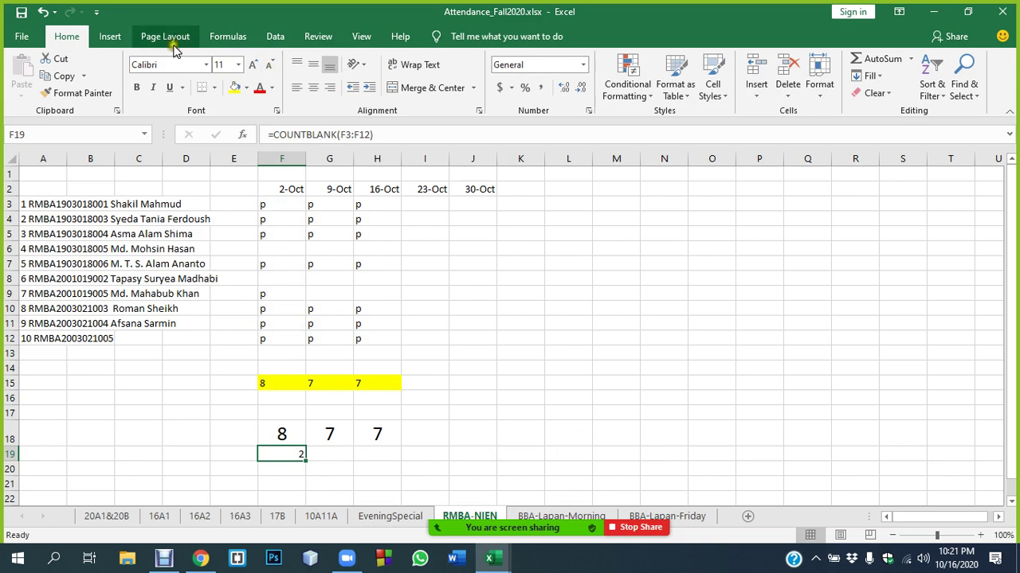
Step: Make the blank count 24-point and centred, then copy it to 9-Oct and 16-Oct
click(238, 65)
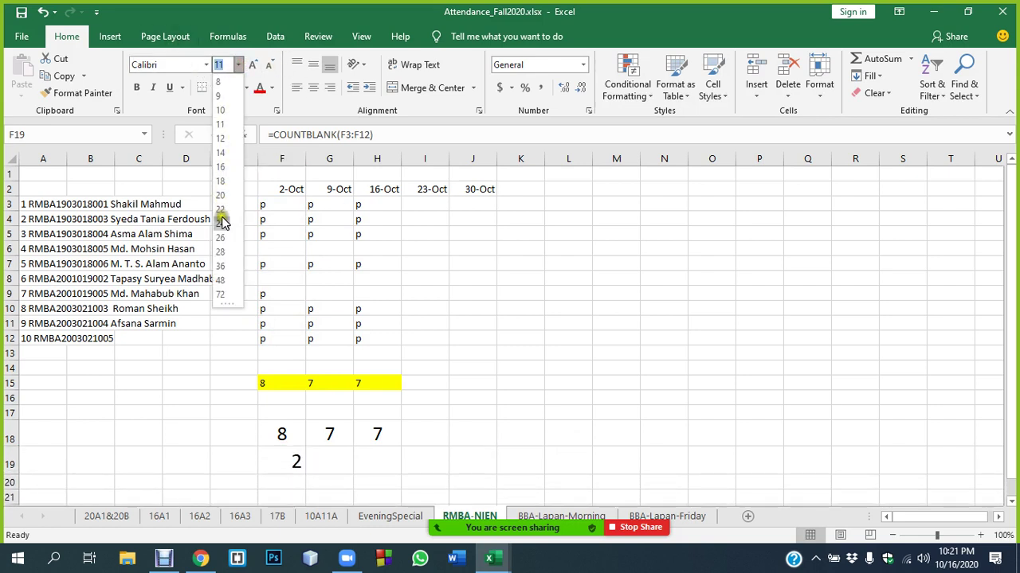
click(221, 221)
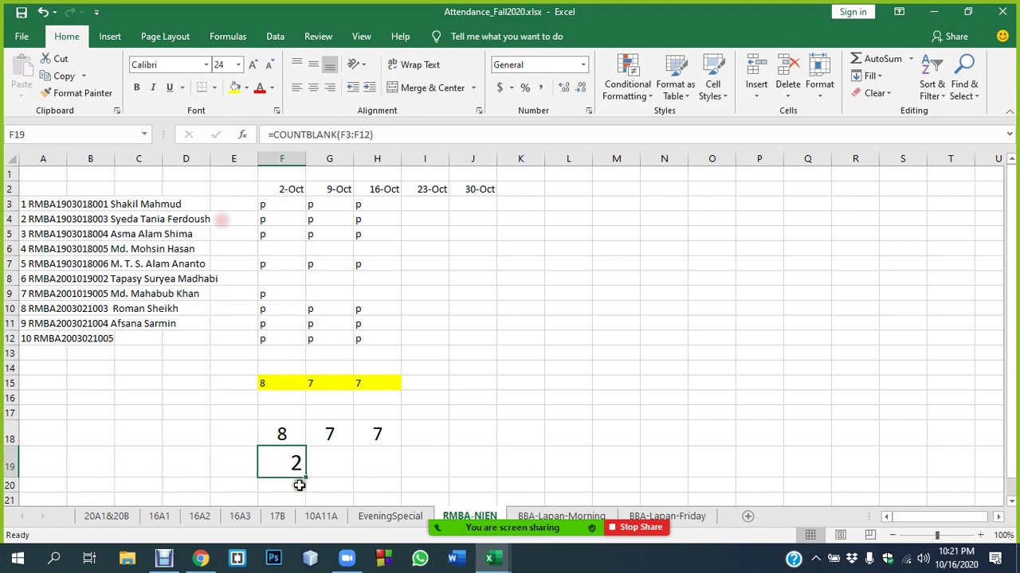
click(313, 66)
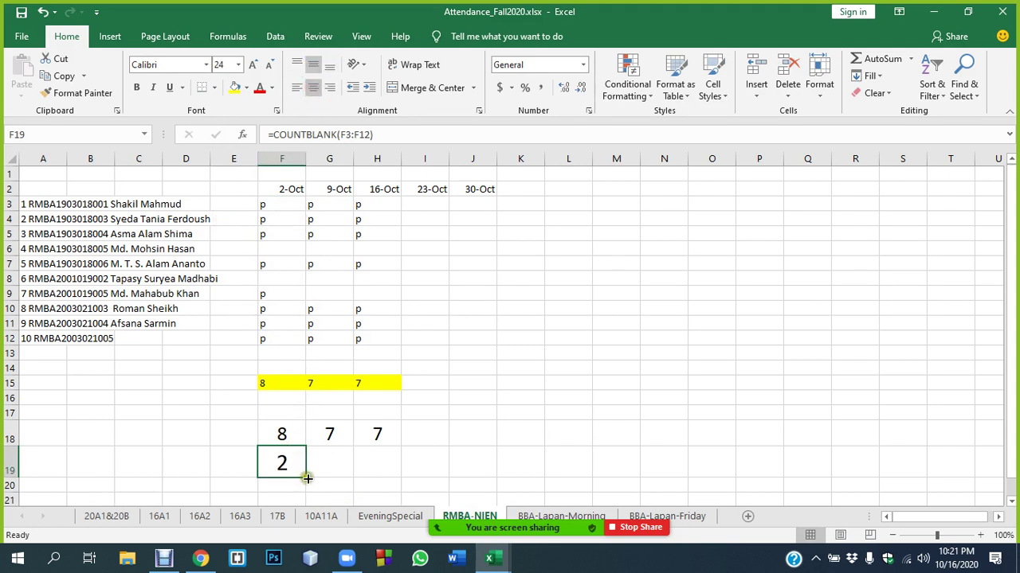
drag(305, 476, 381, 476)
click(331, 468)
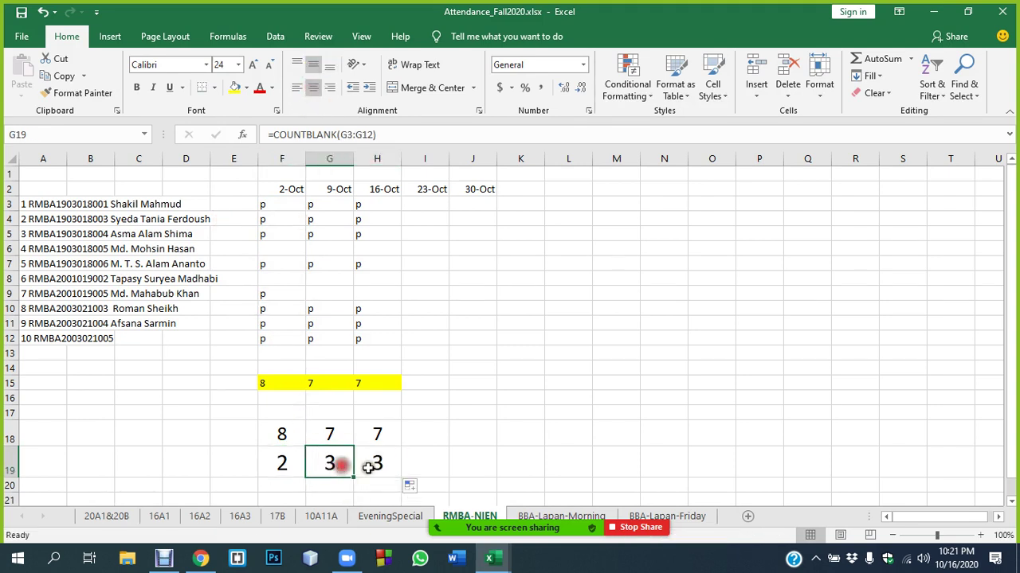
click(377, 459)
Step: Verify the 9-Oct COUNTBLANK range and start a =COUNT( formula in F20
double_click(328, 459)
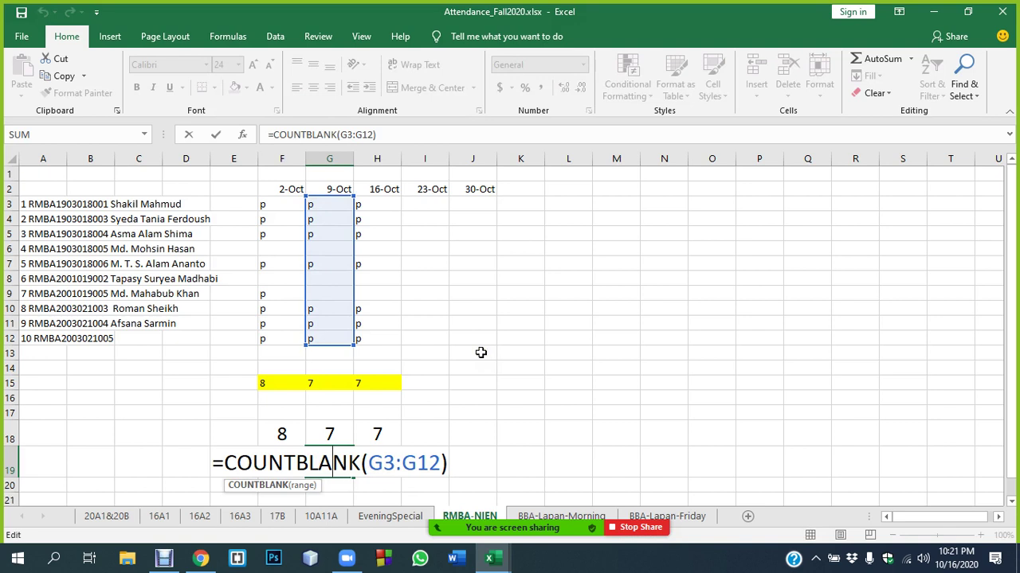
key(Return)
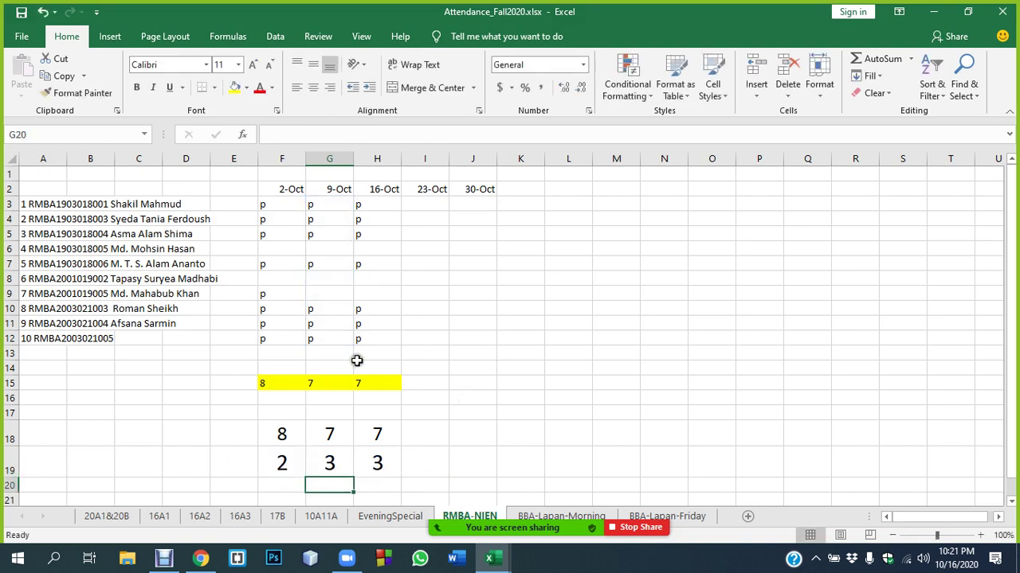
click(298, 484)
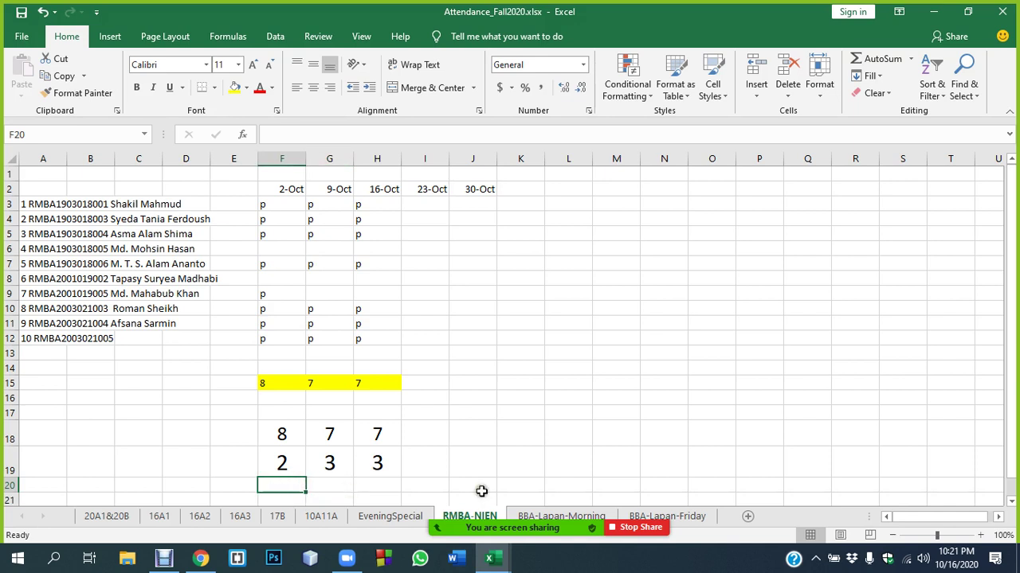
text(=count)
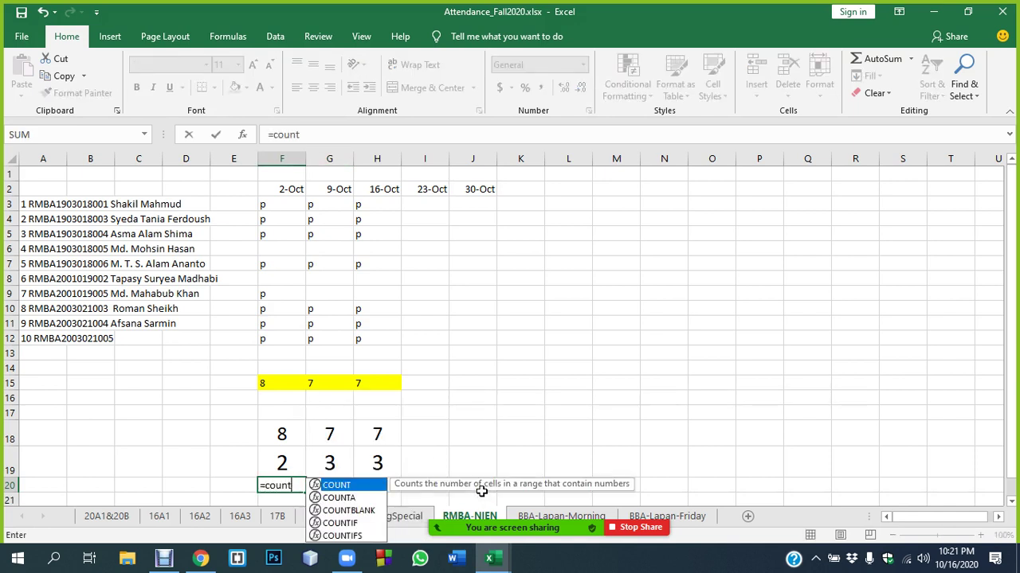
text(()
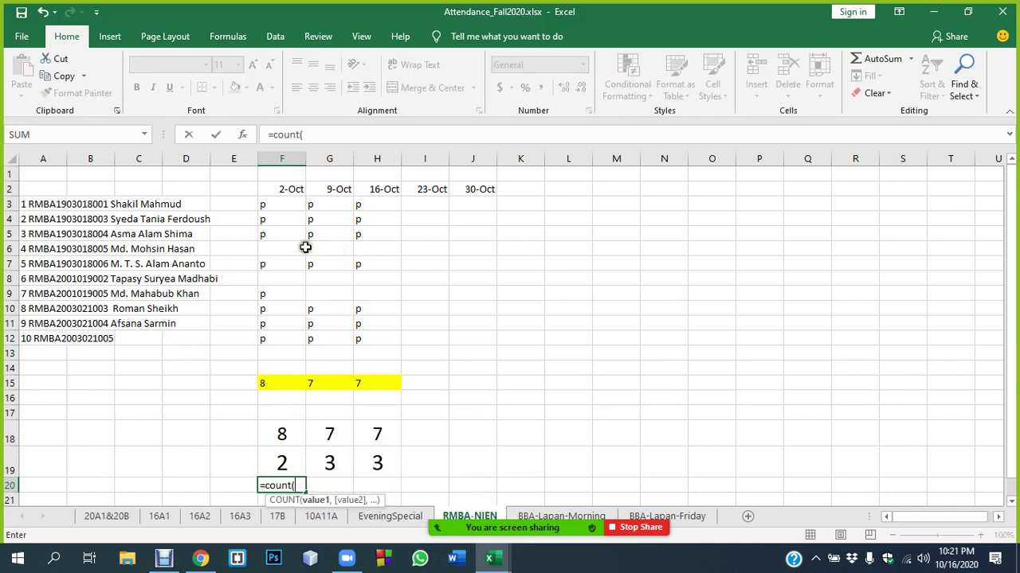
Step: Complete =COUNT(F3:F12) in F20 and copy it to G20:H20
drag(267, 205, 260, 338)
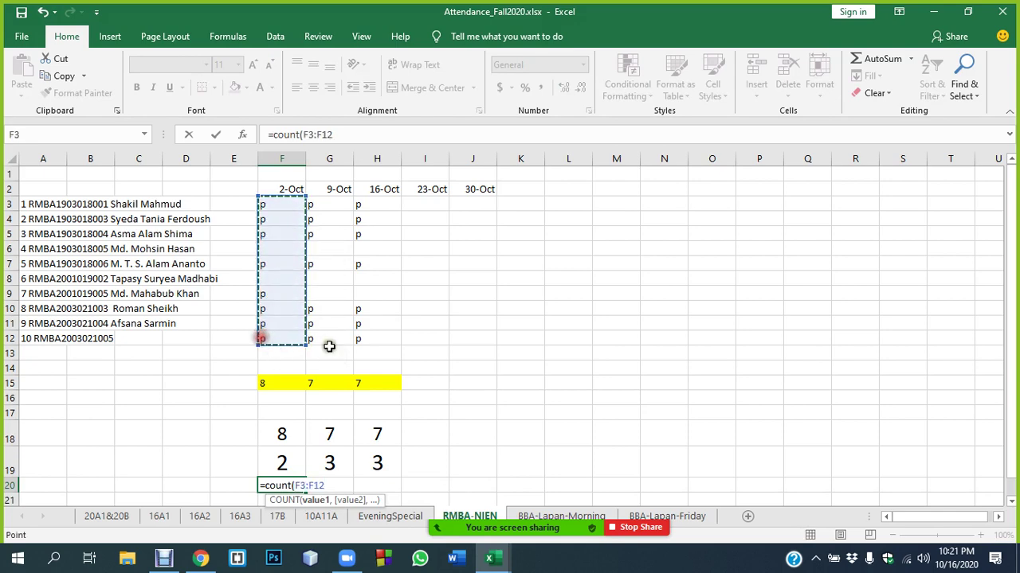
key(Return)
click(273, 474)
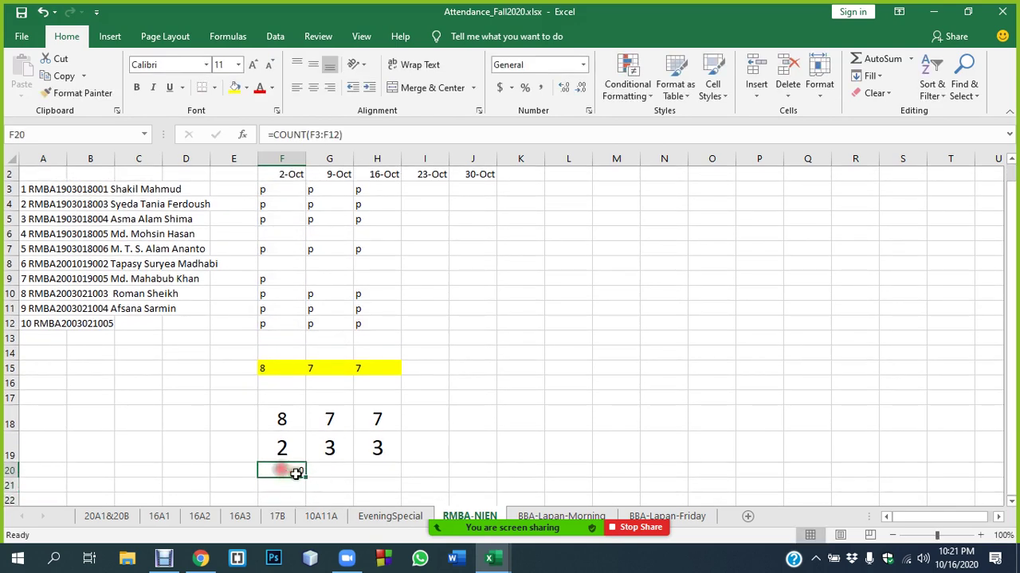
drag(305, 478, 393, 476)
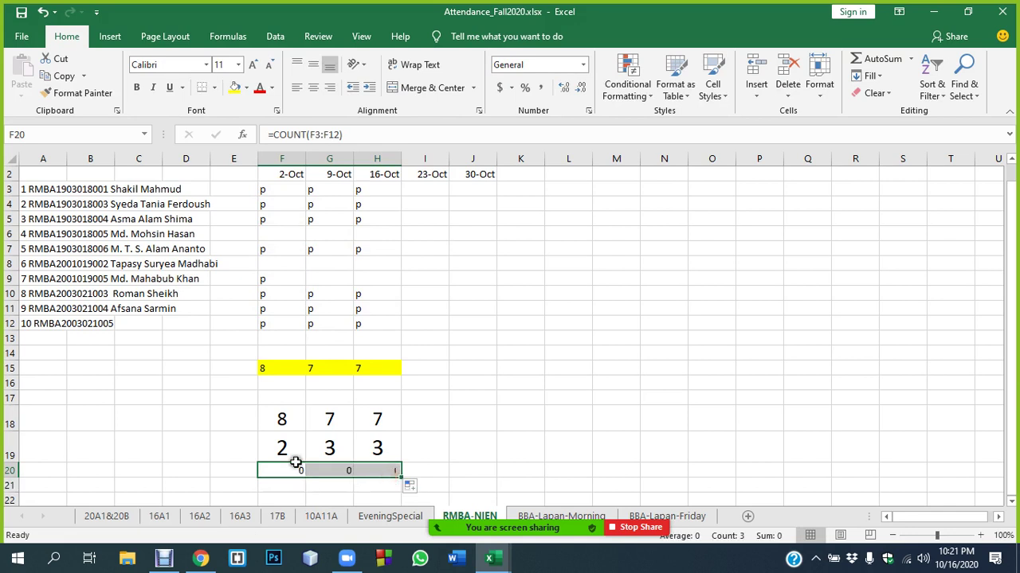
Step: Set the COUNT row to 24-point centred numbers, each showing 0
click(237, 64)
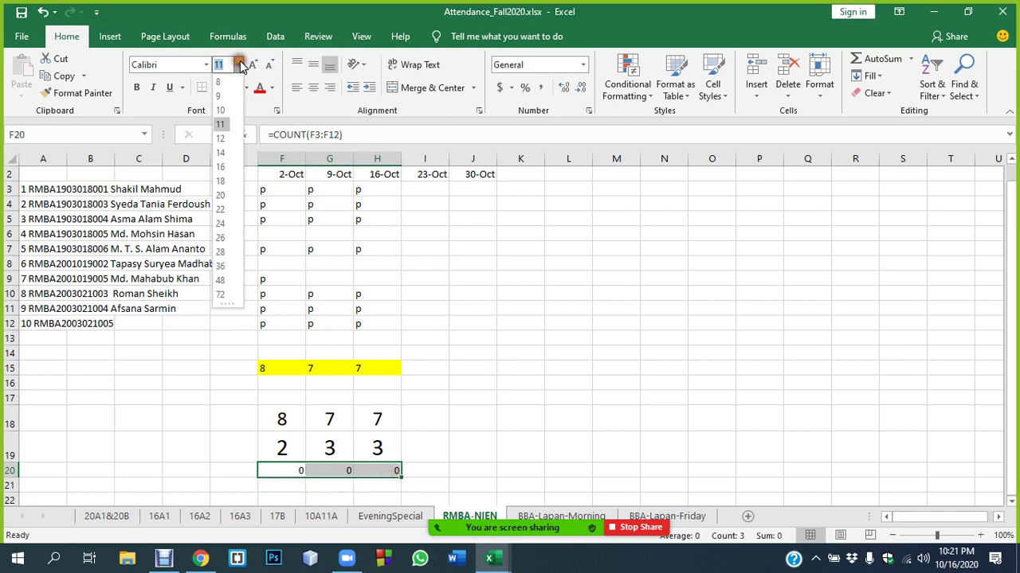
click(222, 223)
click(313, 90)
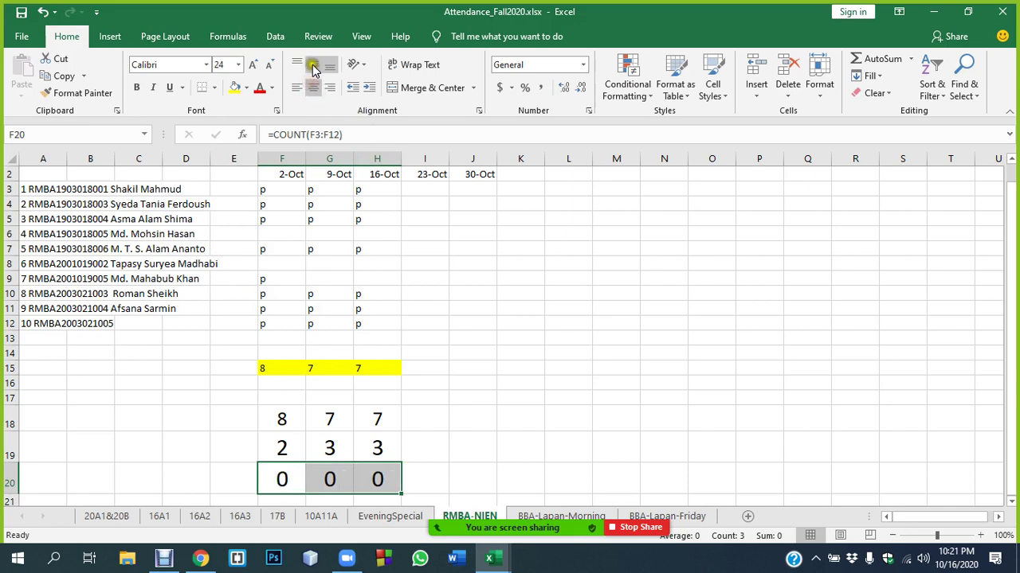
click(461, 459)
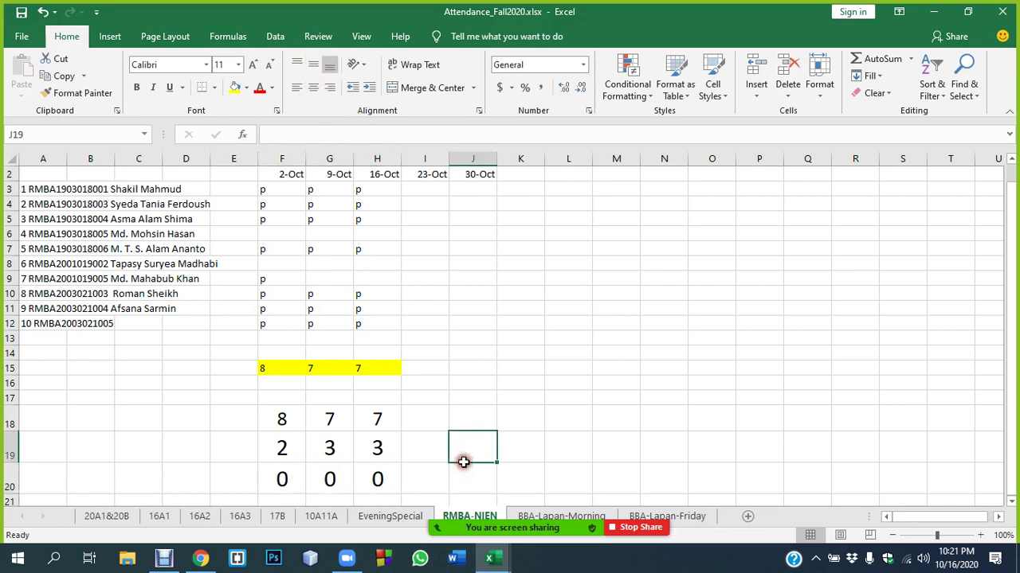
click(291, 474)
click(384, 480)
Step: Copy the COUNT and COUNTBLANK formulas into column I for 23-Oct and verify their ranges
drag(400, 494, 414, 469)
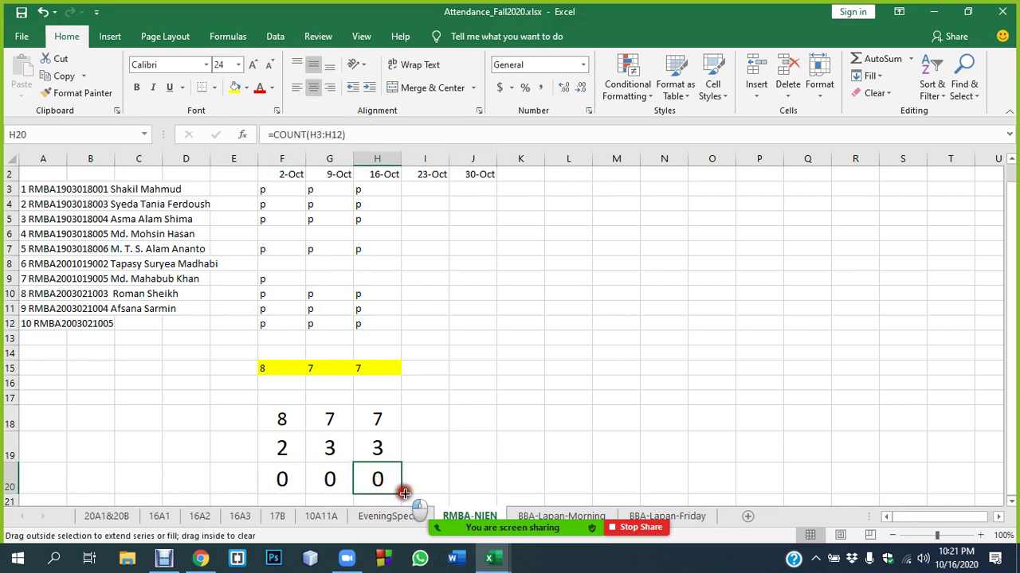
click(378, 448)
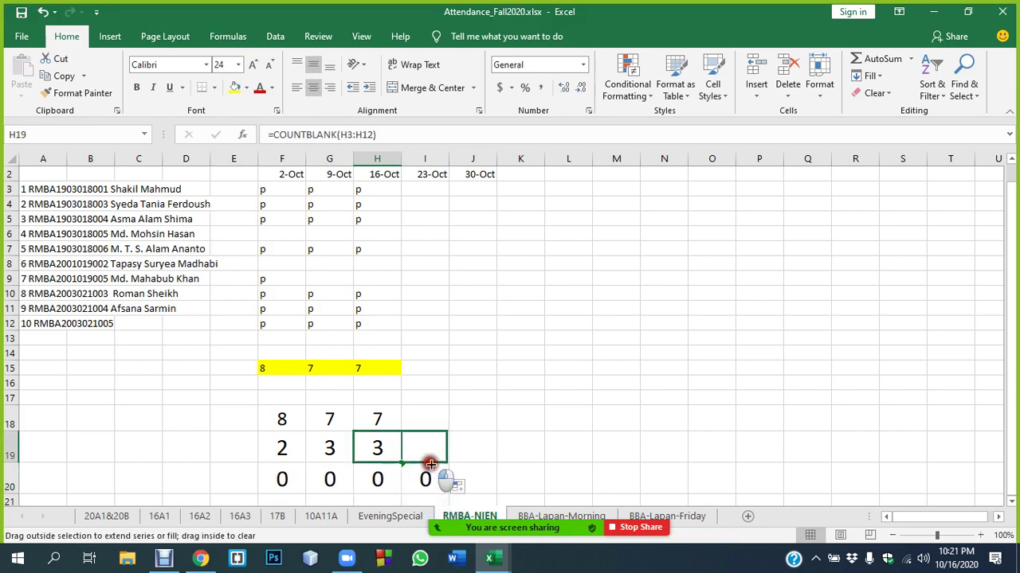
drag(404, 463, 440, 456)
click(392, 420)
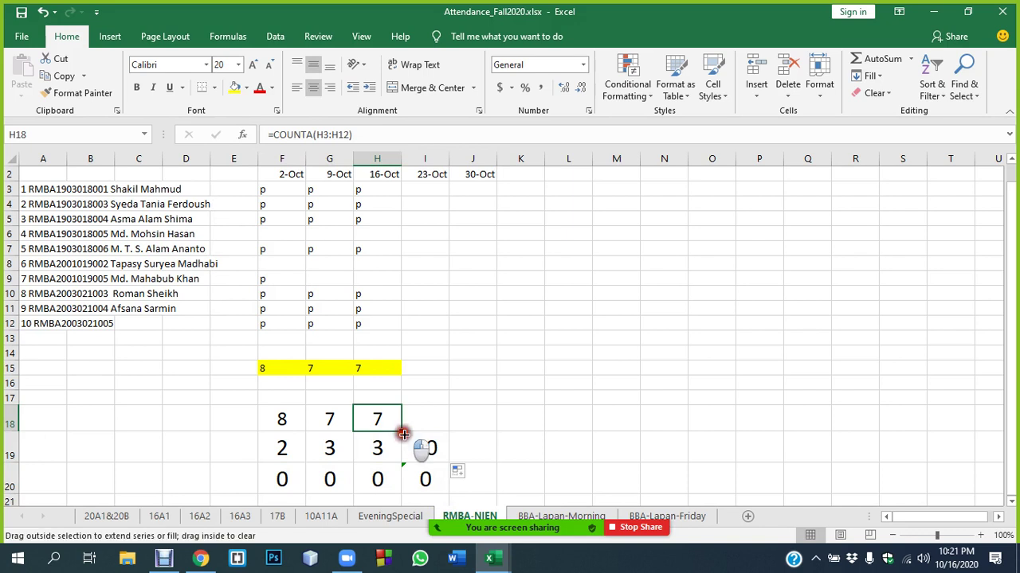
click(426, 447)
click(375, 448)
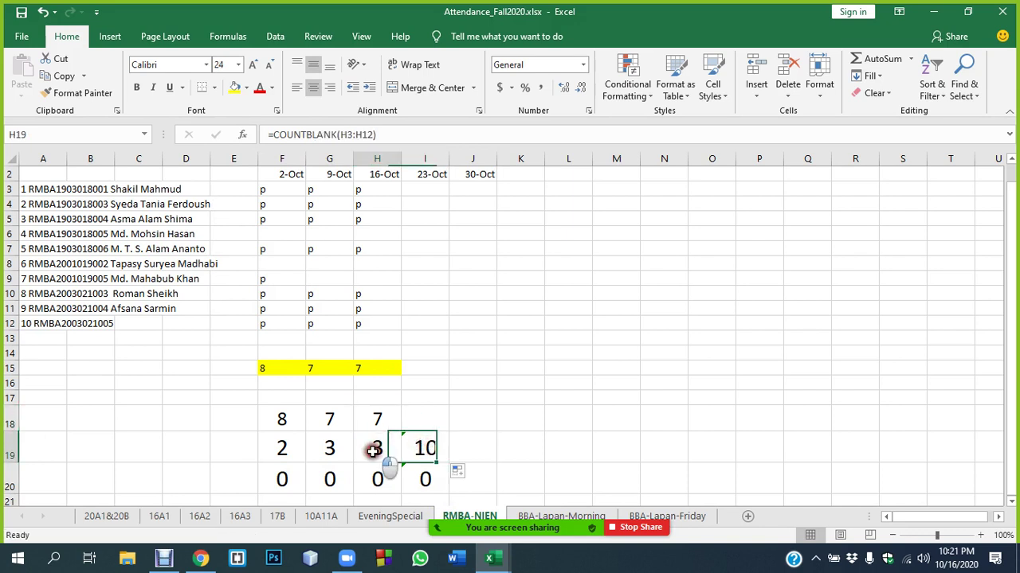
double_click(373, 450)
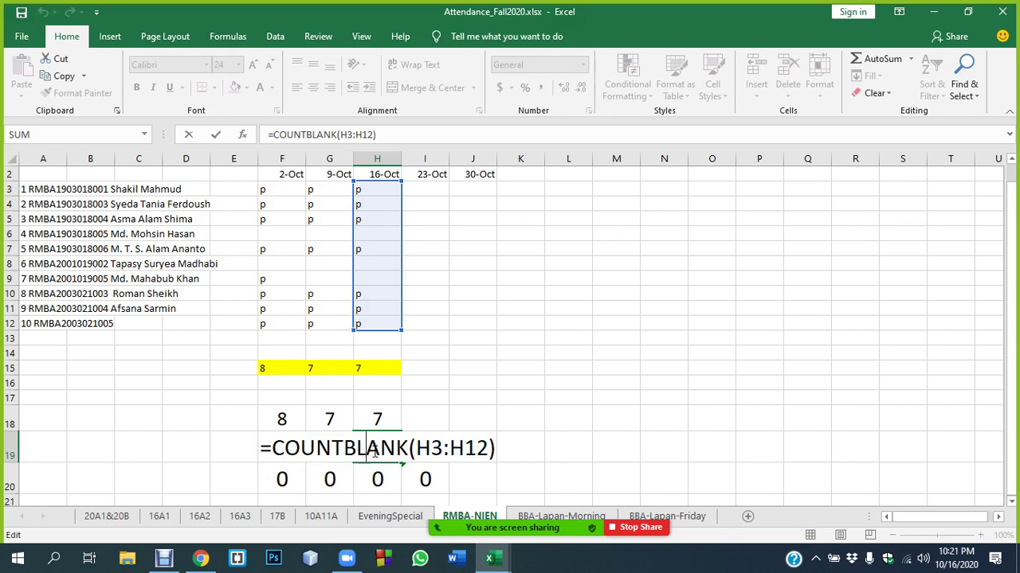
key(Escape)
click(419, 453)
double_click(419, 453)
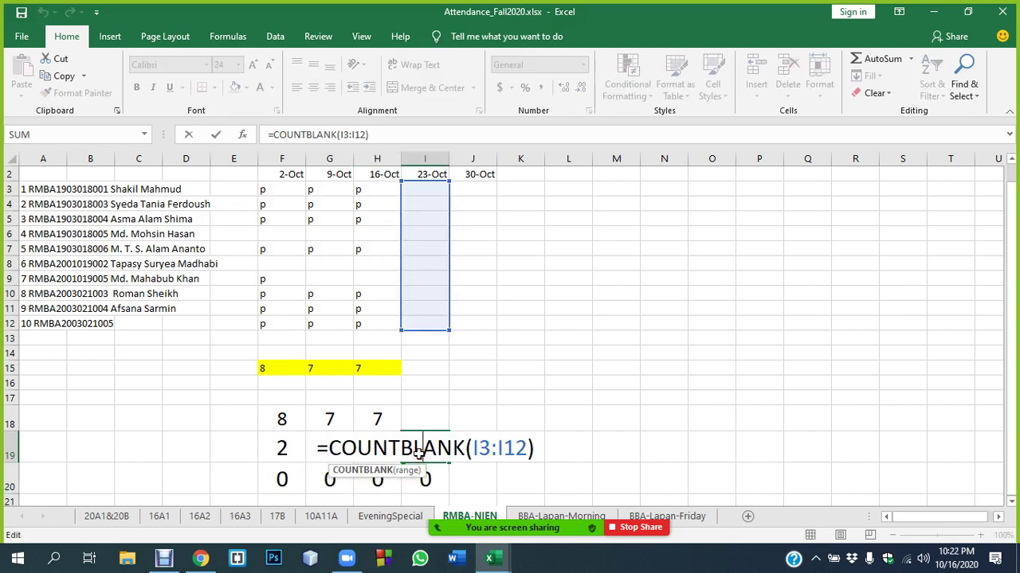
key(Return)
Step: Copy the COUNTA formula into I18 for 23-Oct, then select the empty cells I3:I12
click(378, 417)
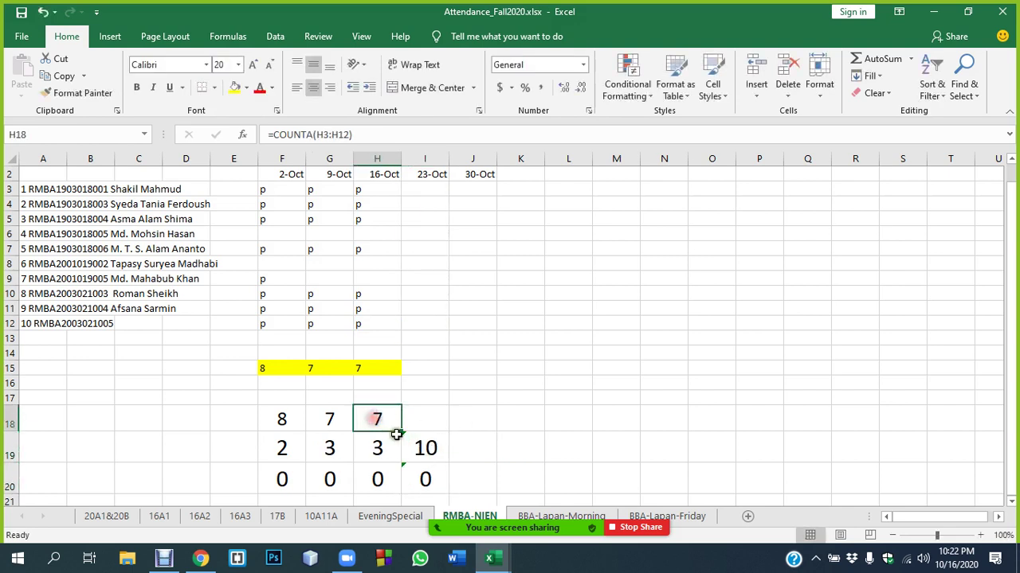
drag(397, 434, 429, 421)
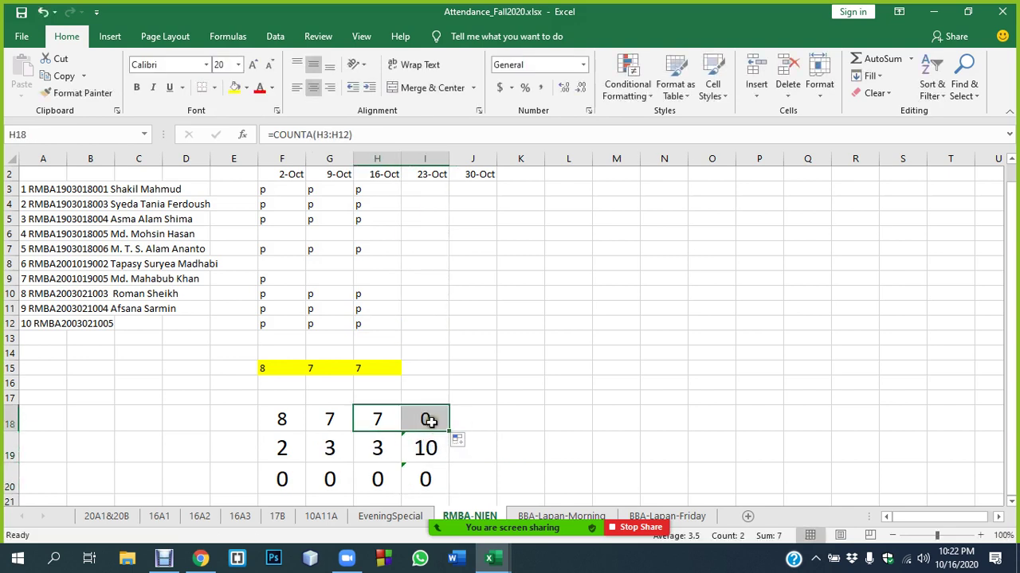
click(428, 421)
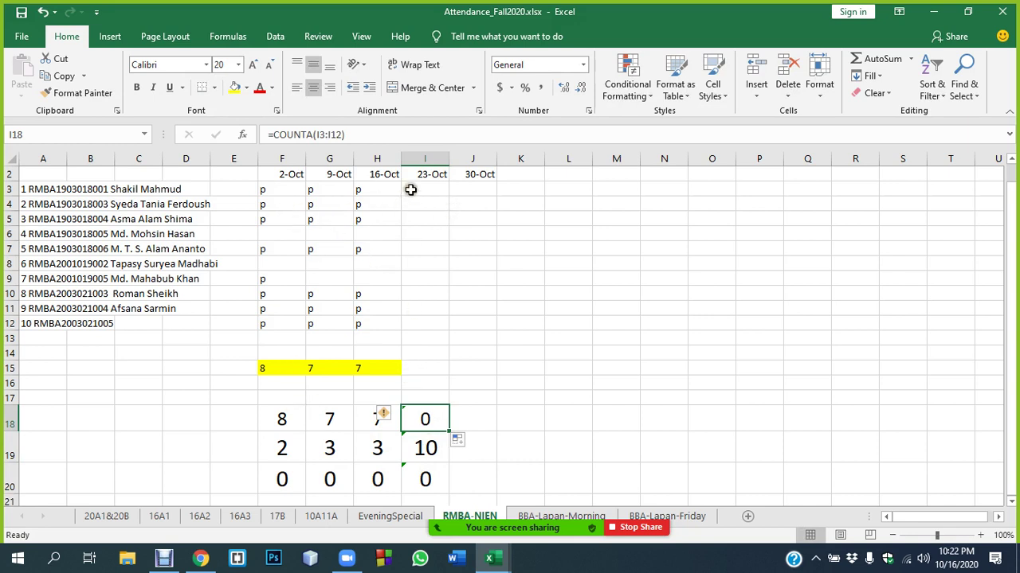
drag(409, 190, 440, 332)
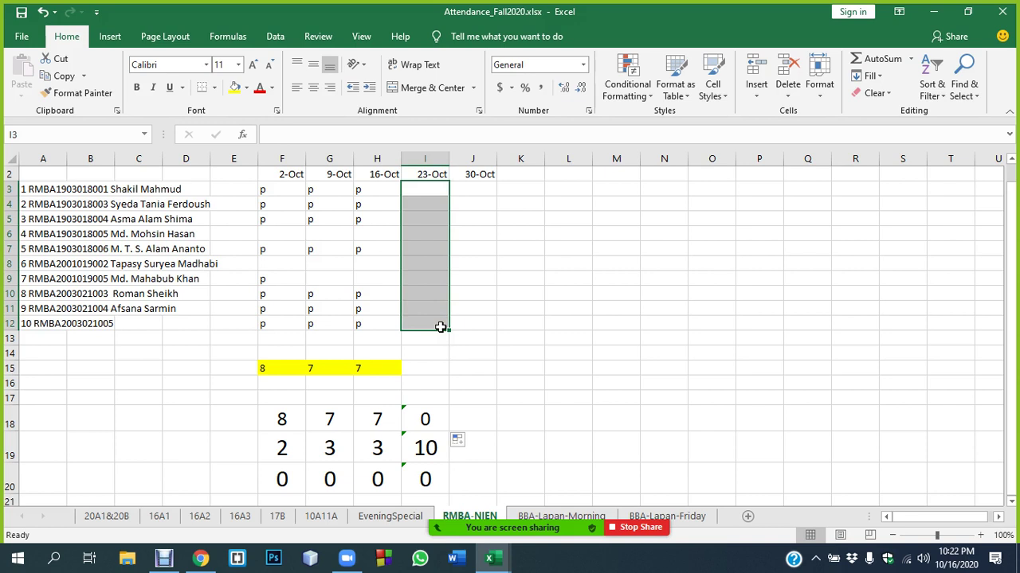
Step: Enter p in I3 and 1 in I4 as 23-Oct test entries
click(417, 191)
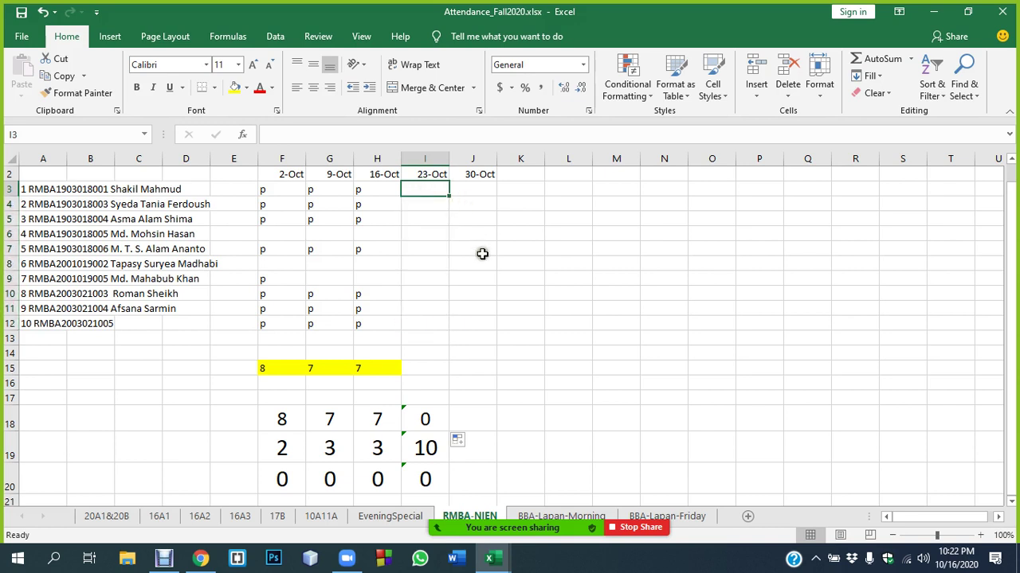
text(p)
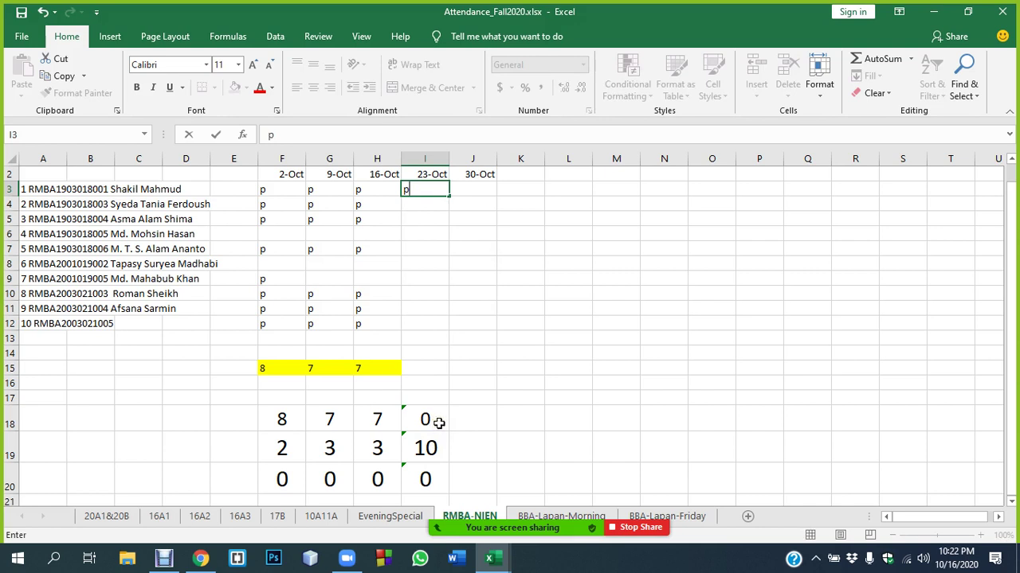
key(Return)
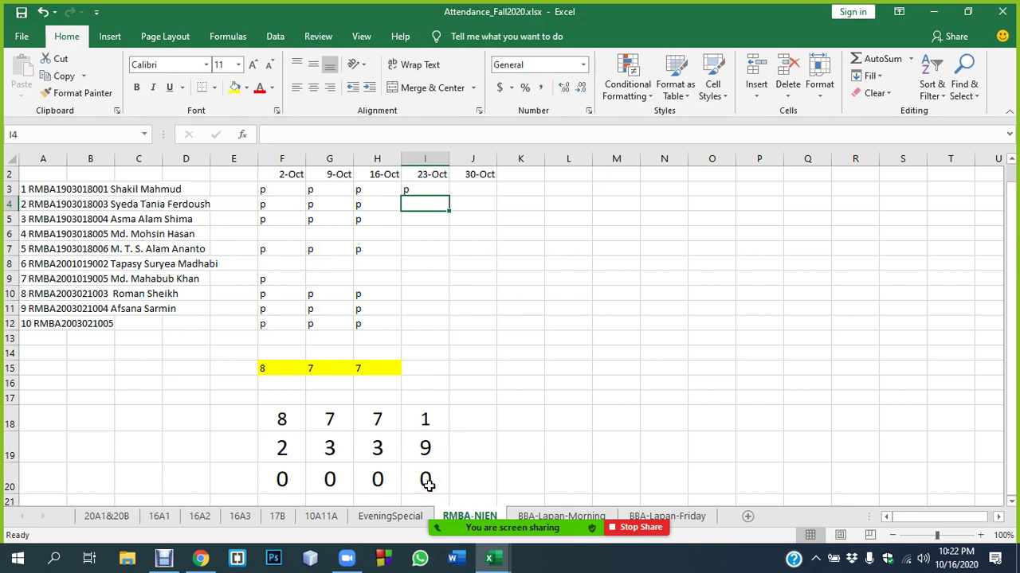
text(1)
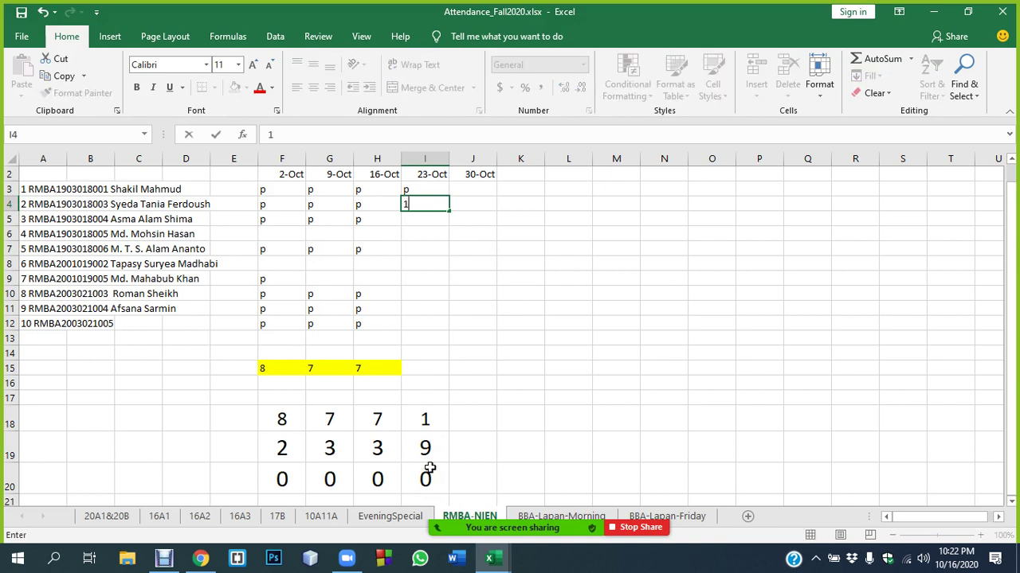
key(Return)
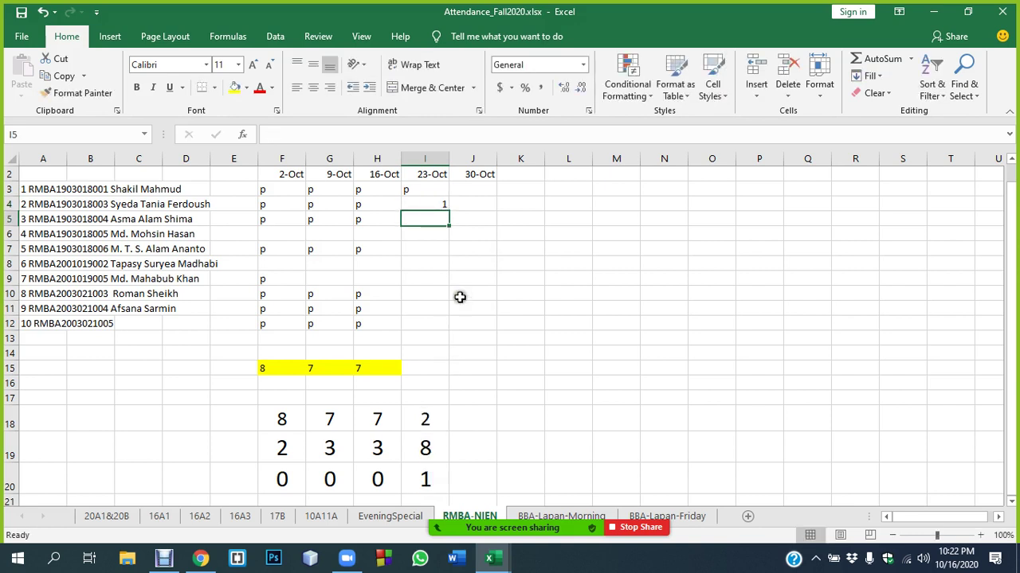
drag(412, 191, 433, 204)
Step: Review the I18–I20 count formulas, which now read 2, 8 and 1
click(426, 418)
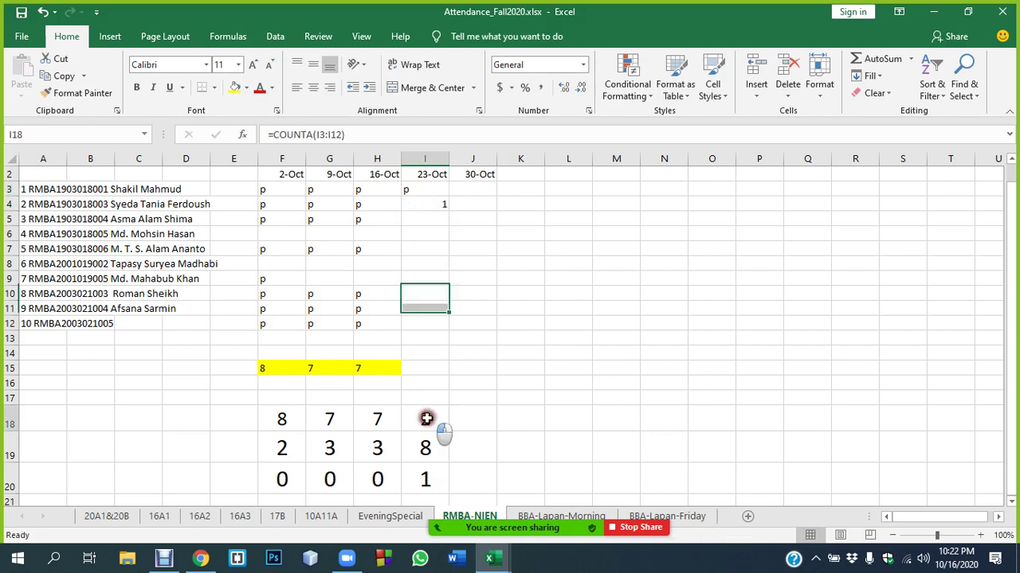
click(422, 480)
click(429, 453)
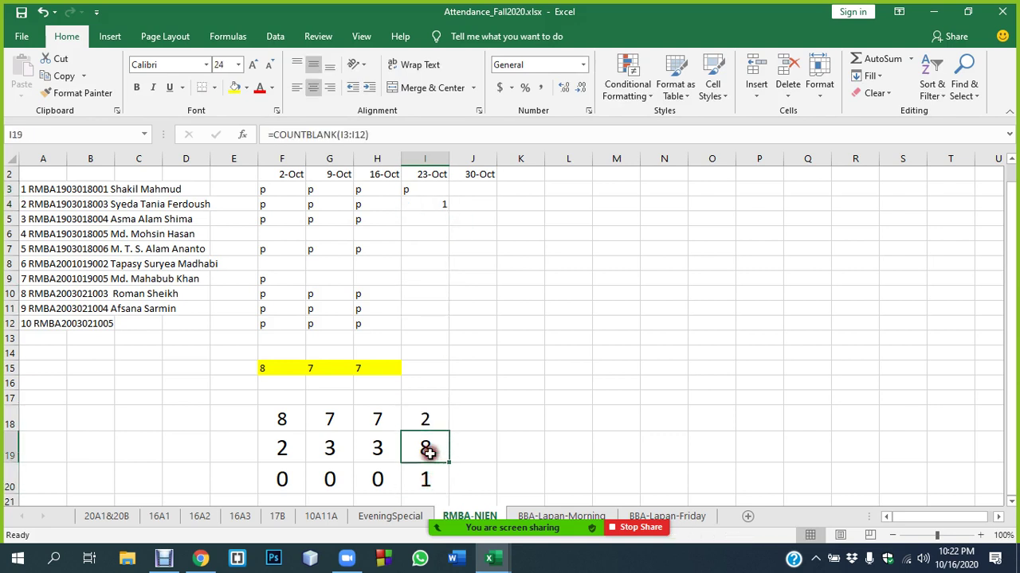
click(413, 478)
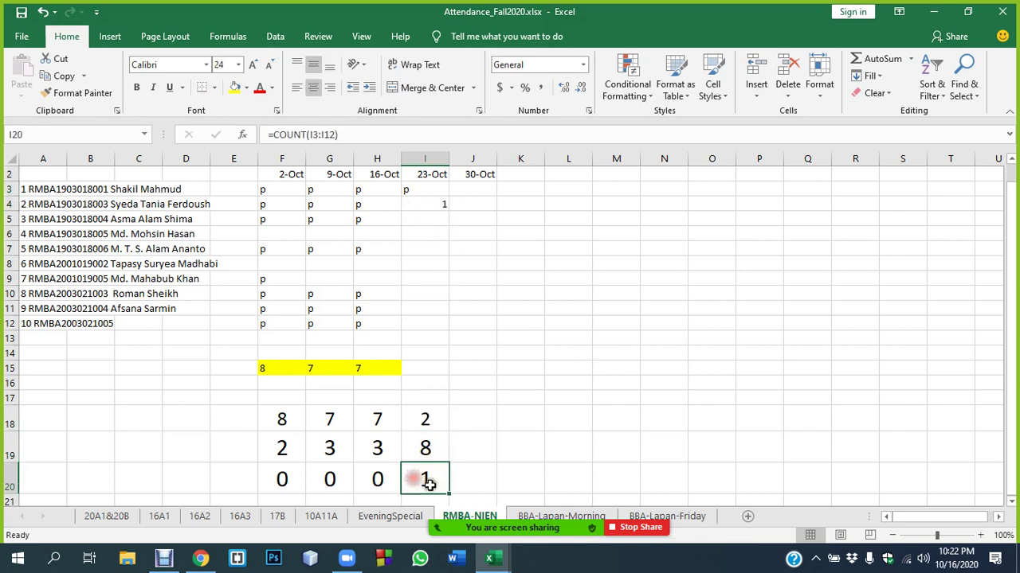
double_click(426, 481)
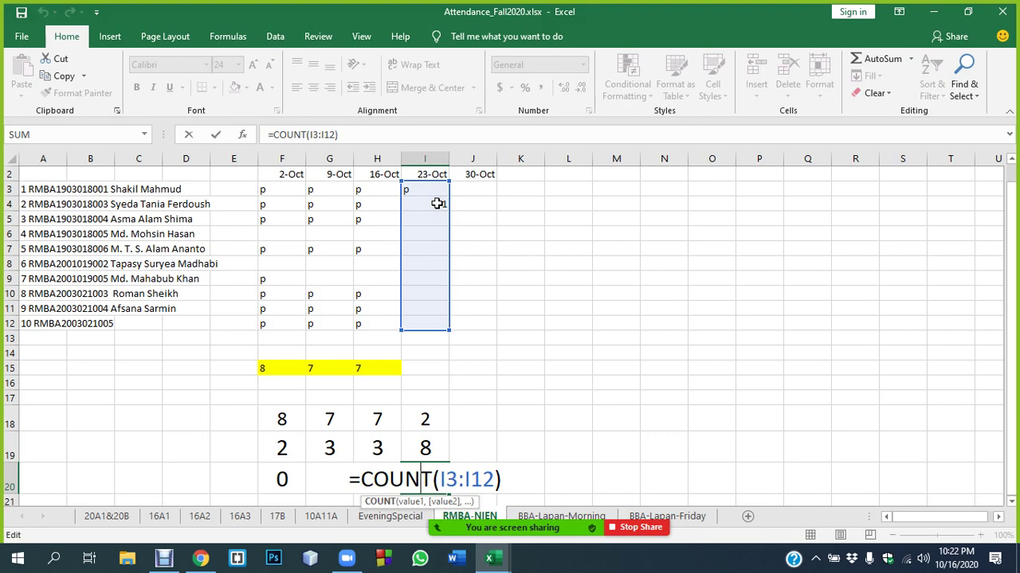
key(Return)
click(438, 206)
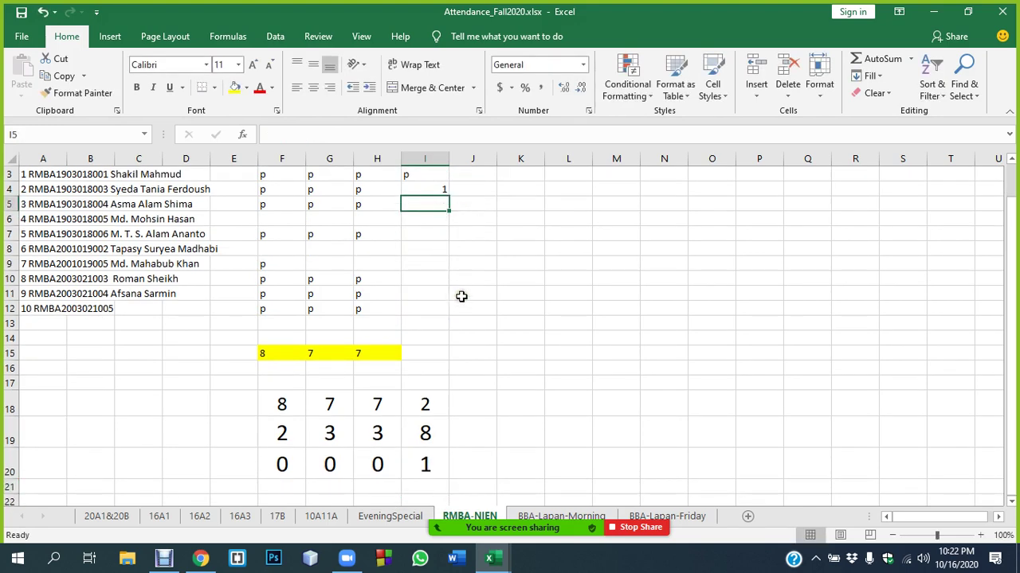
Step: Enter 100 in I5 and 222 in I6 under 23-Oct
text(100)
key(Return)
text(22)
key(Return)
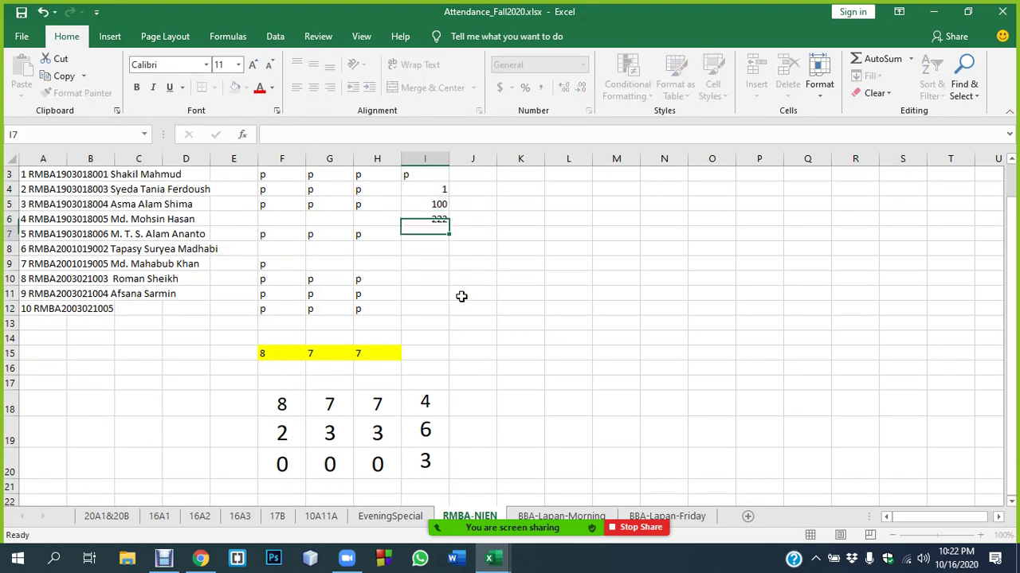
Step: Review the COUNT, COUNTBLANK and COUNTA ranges in I20, I19 and I18, now 3, 6 and 4
click(440, 471)
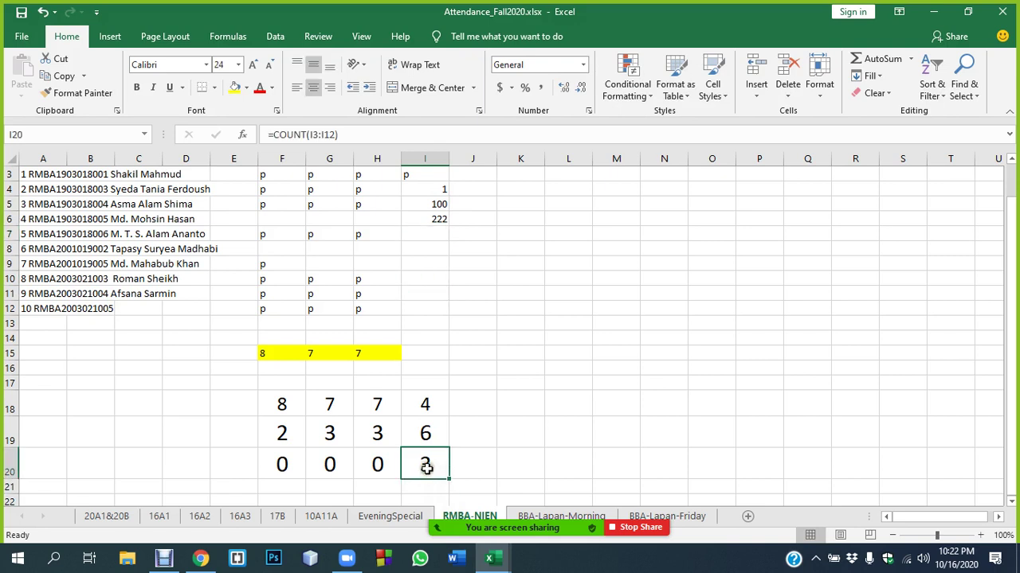
double_click(428, 466)
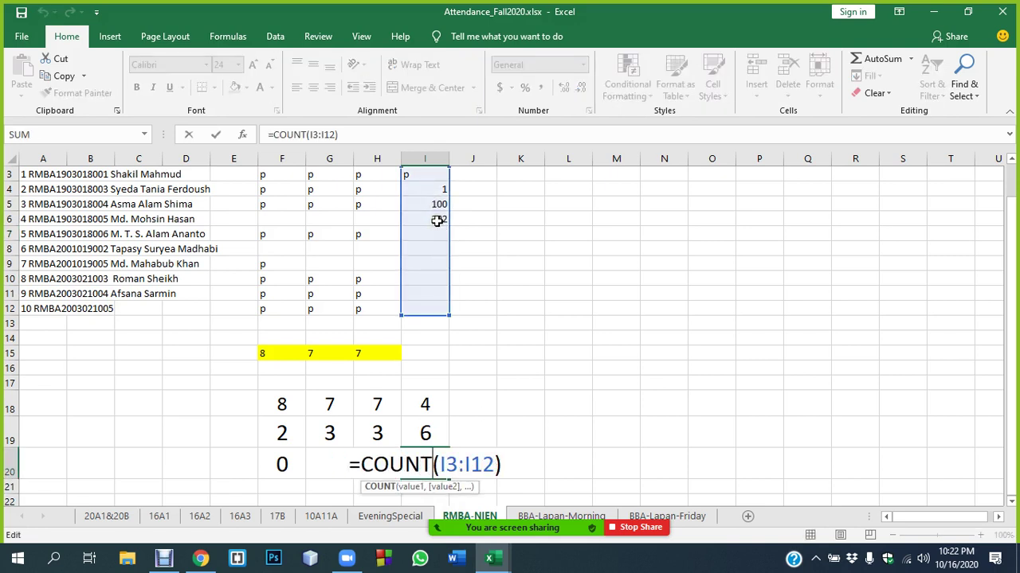
key(Return)
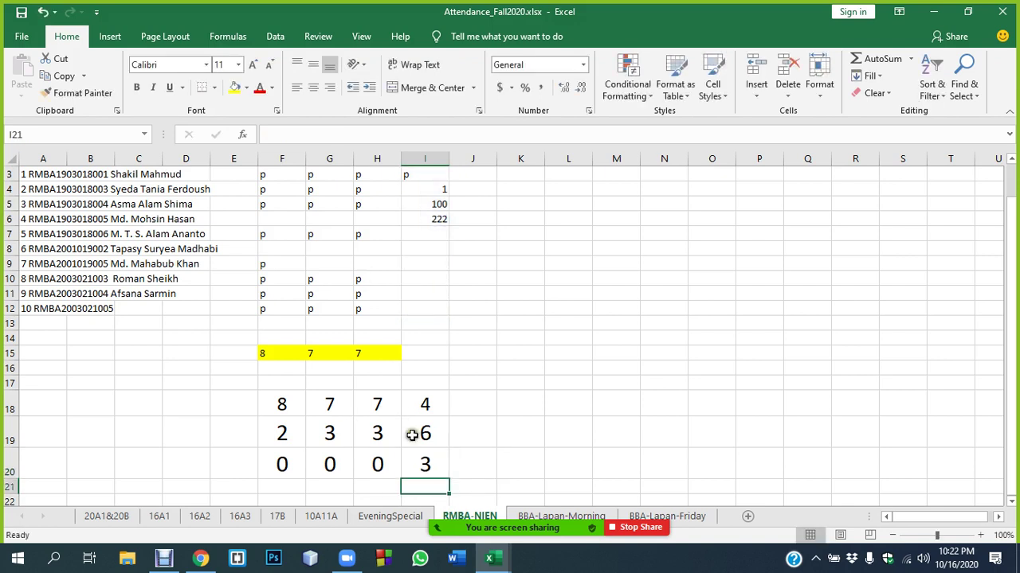
double_click(415, 436)
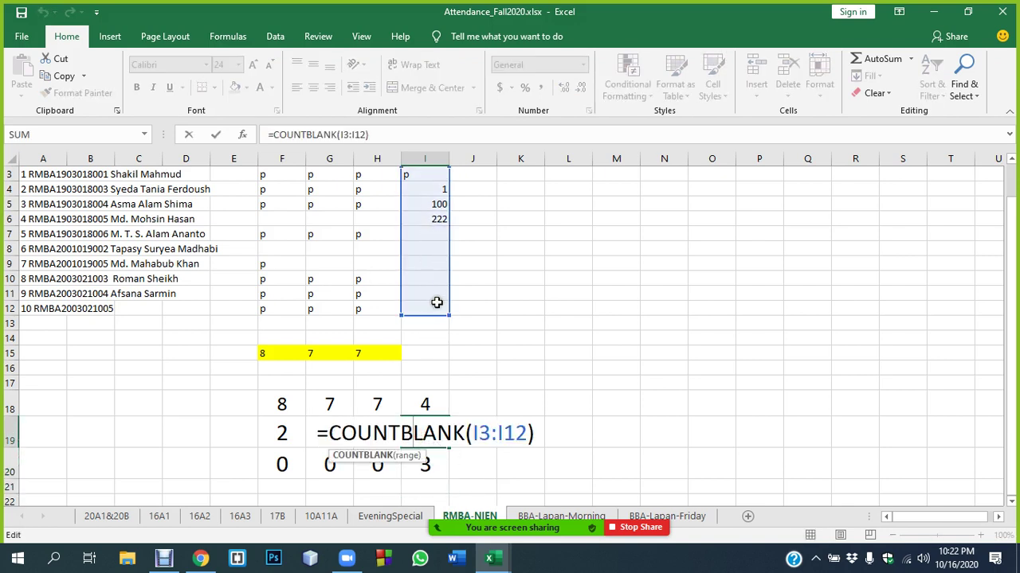
key(Return)
double_click(426, 404)
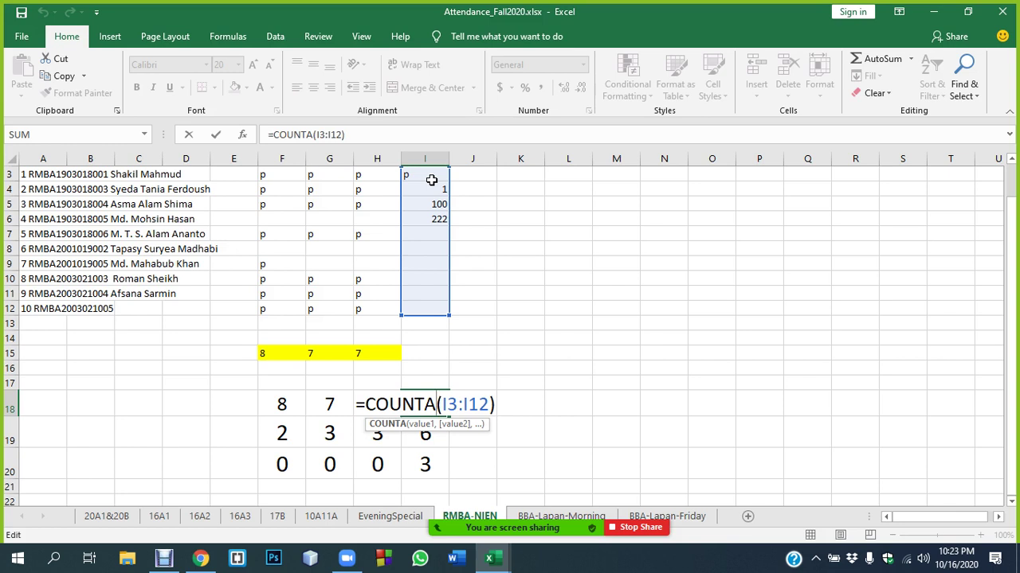
key(Return)
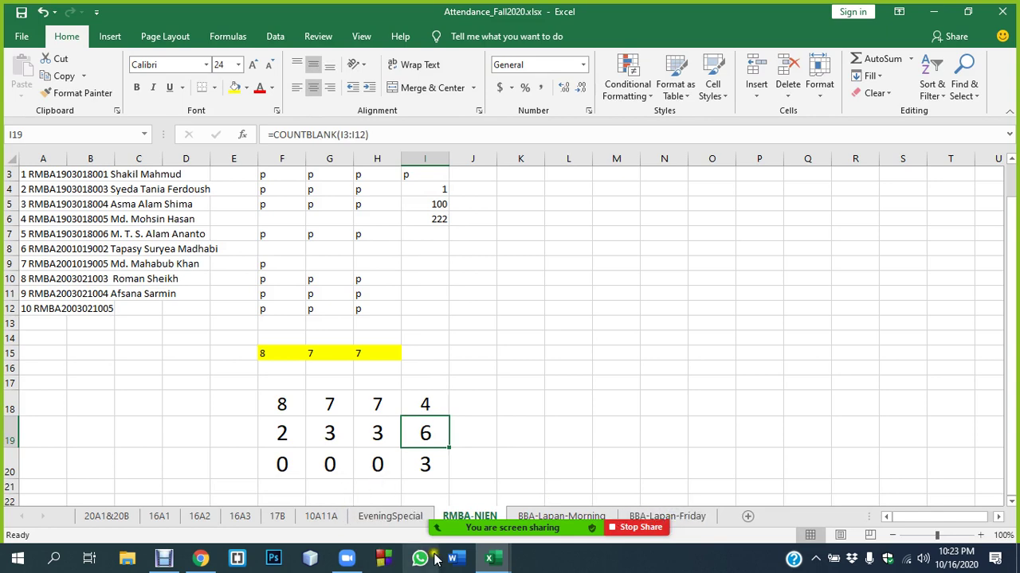
Step: Switch to Book1 and filter the Major column to ACC only
click(558, 490)
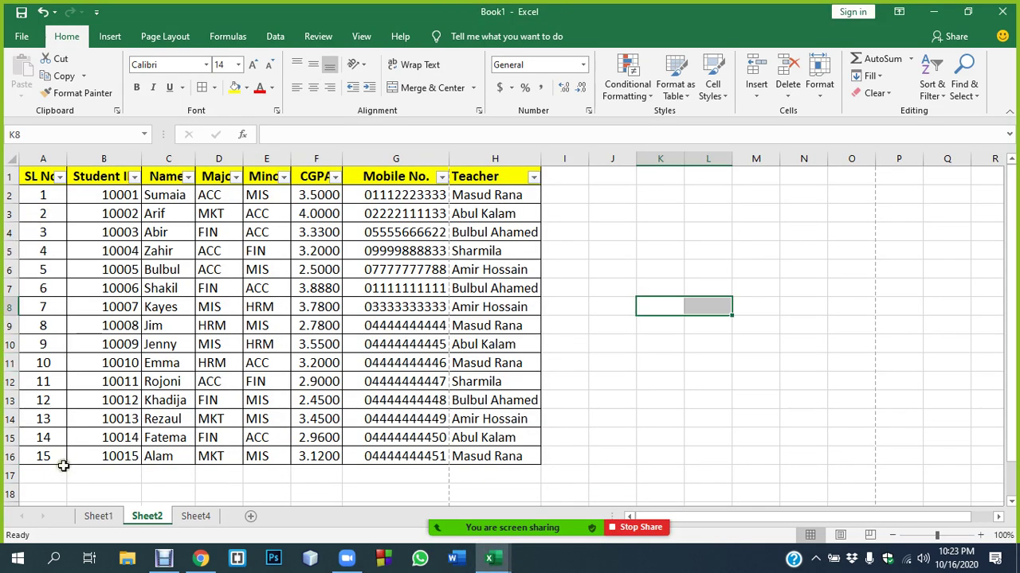
click(236, 176)
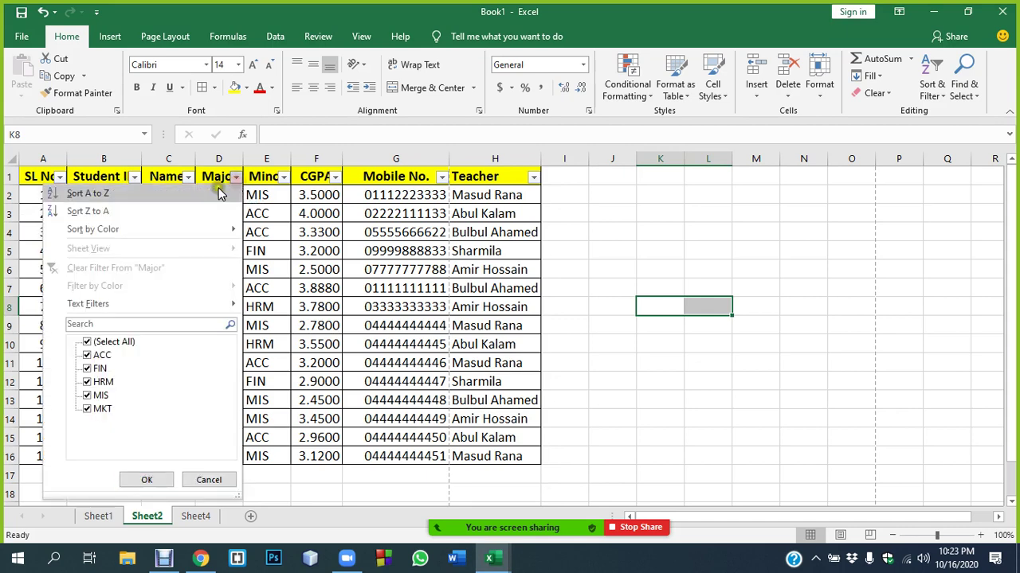
click(86, 342)
click(87, 355)
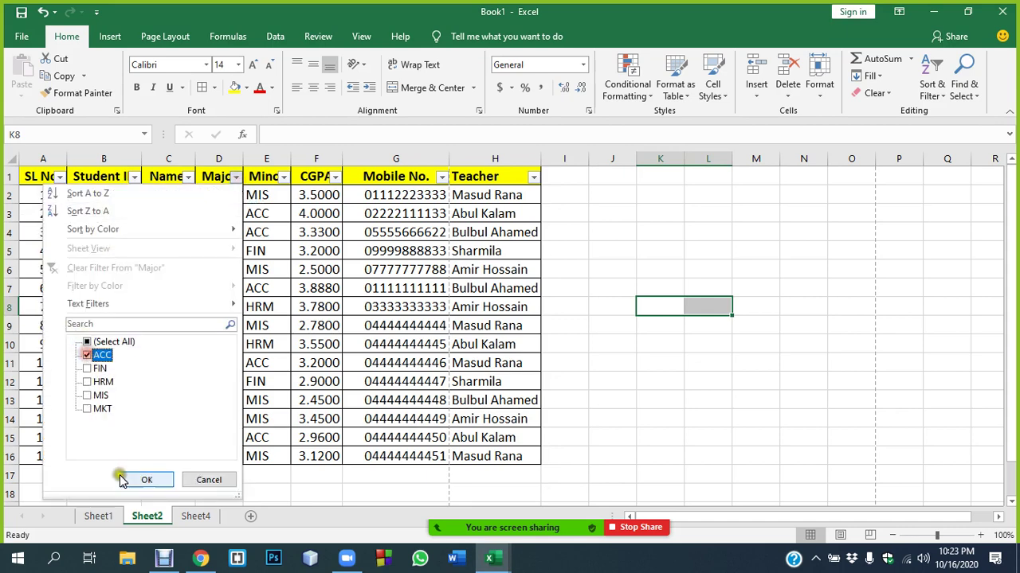
click(132, 480)
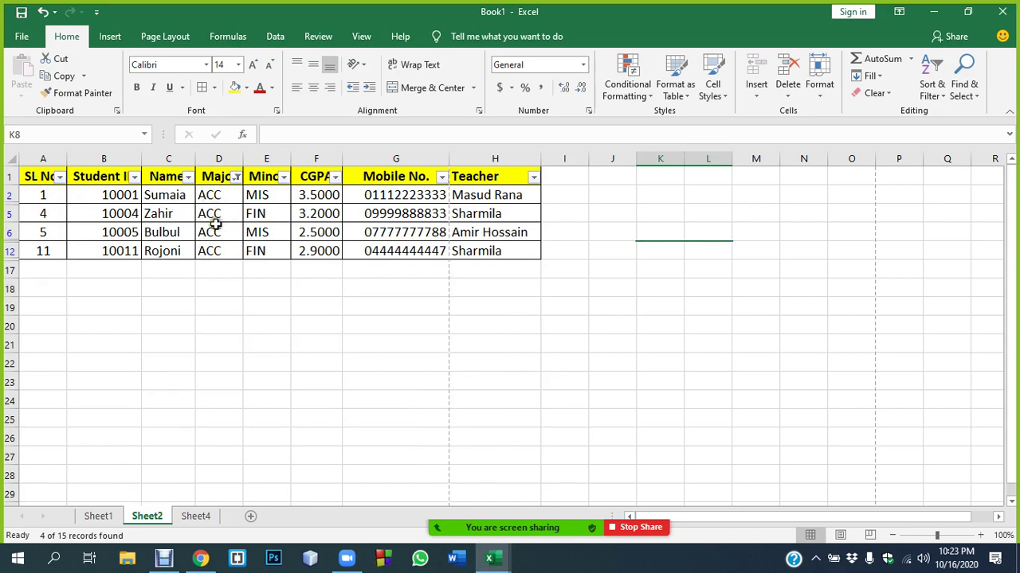
Step: Enter =COUNTA(D2:D12) in D18, returning 11
click(210, 273)
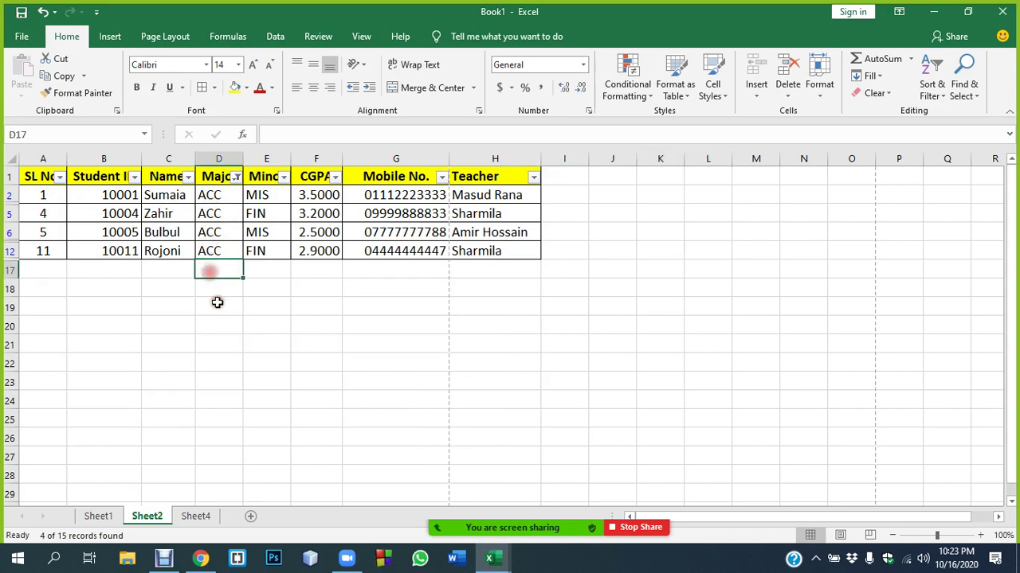
click(222, 291)
text(=cou)
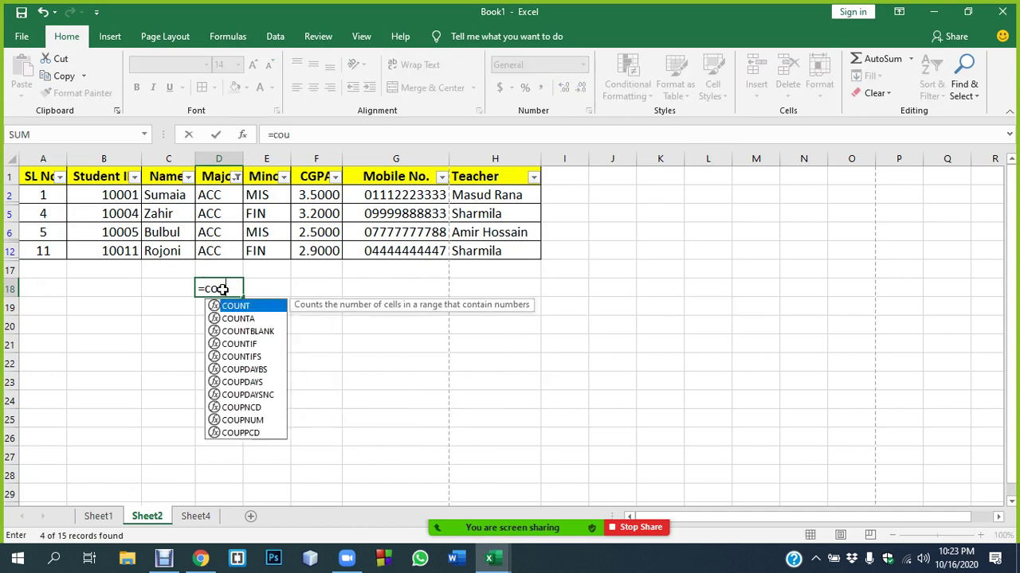
text(nta()
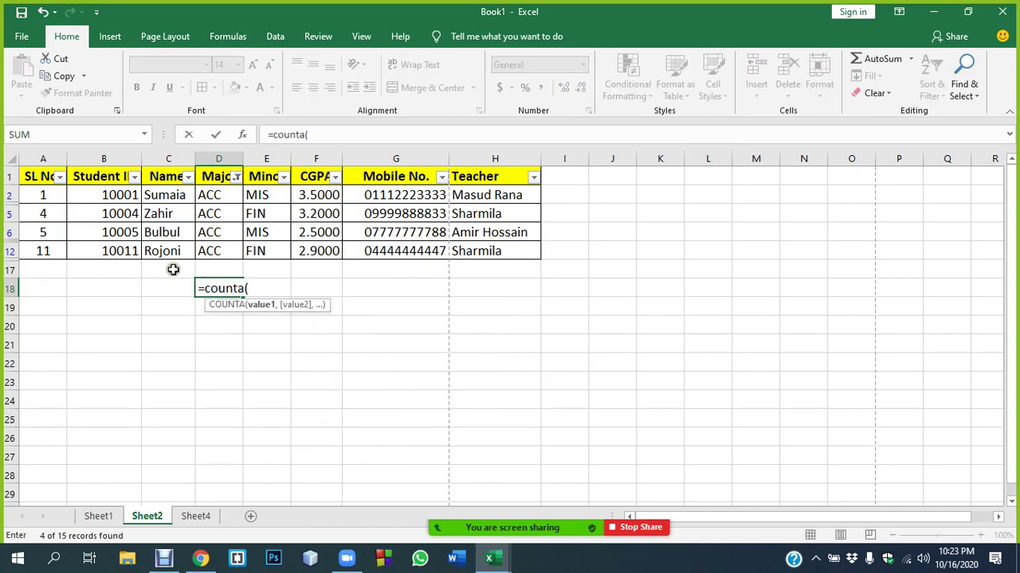
drag(209, 196, 205, 247)
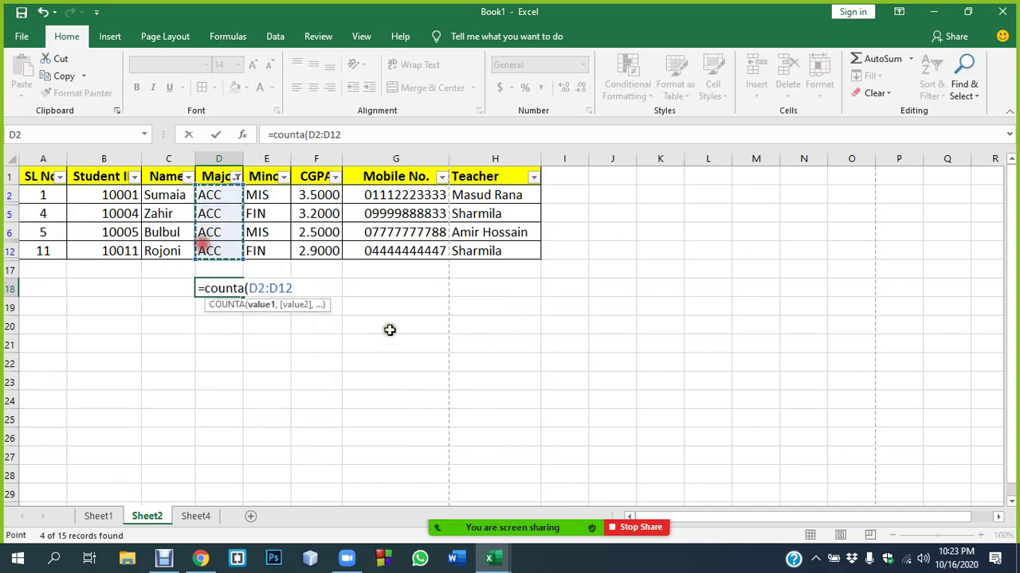
key(Return)
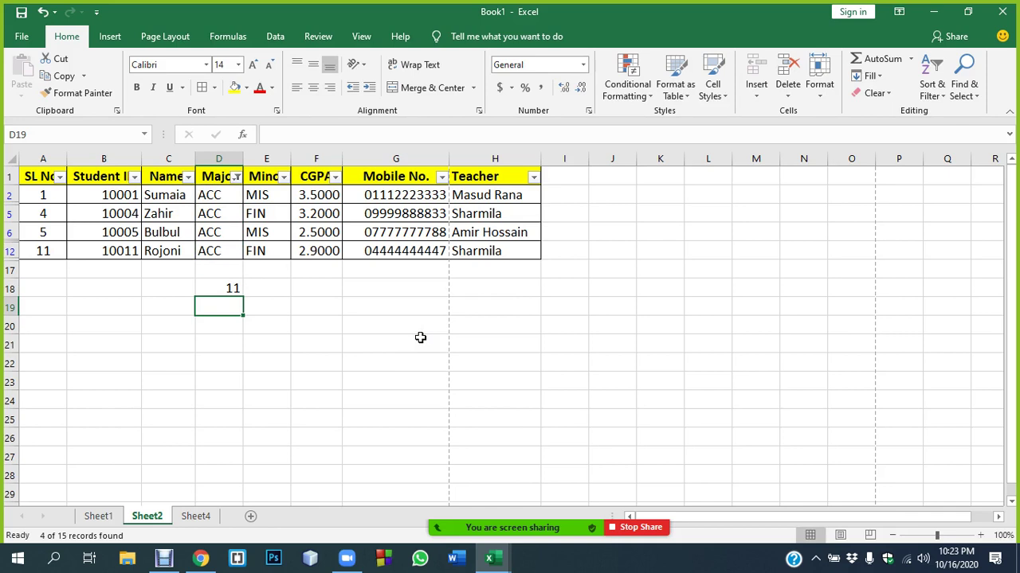
Step: Clear the old count formula from D18 on Sheet2
click(225, 288)
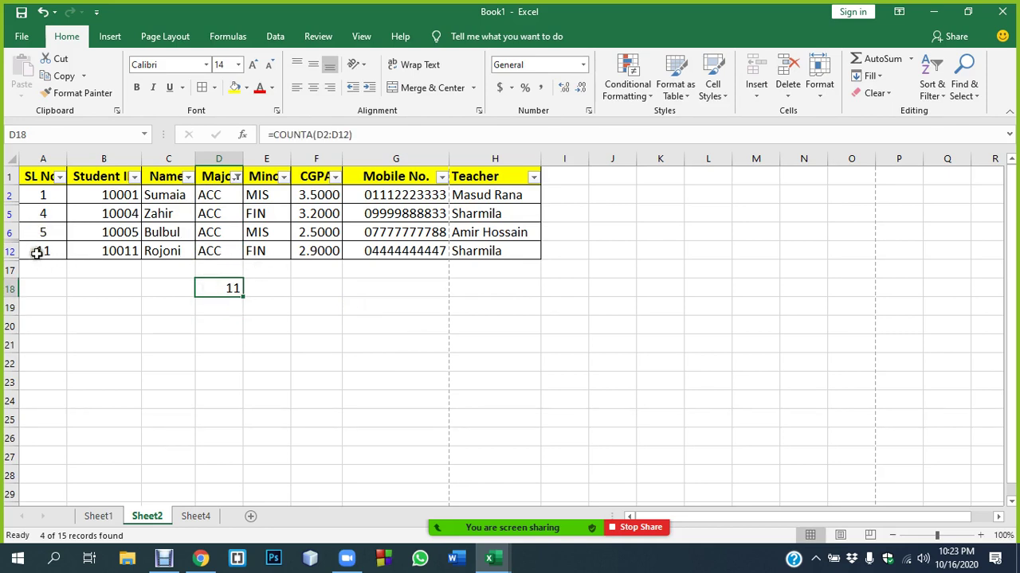
key(Delete)
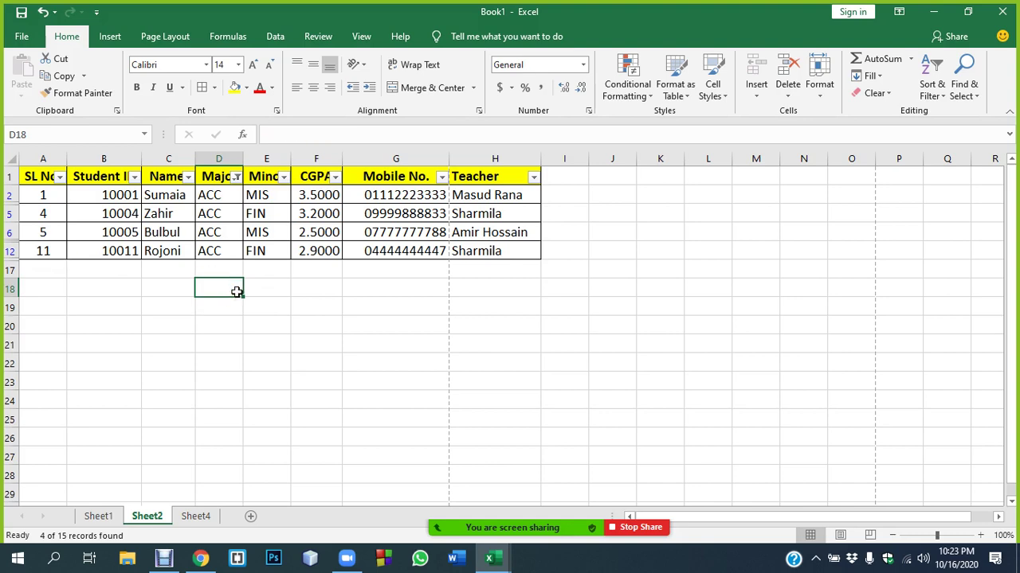
click(195, 516)
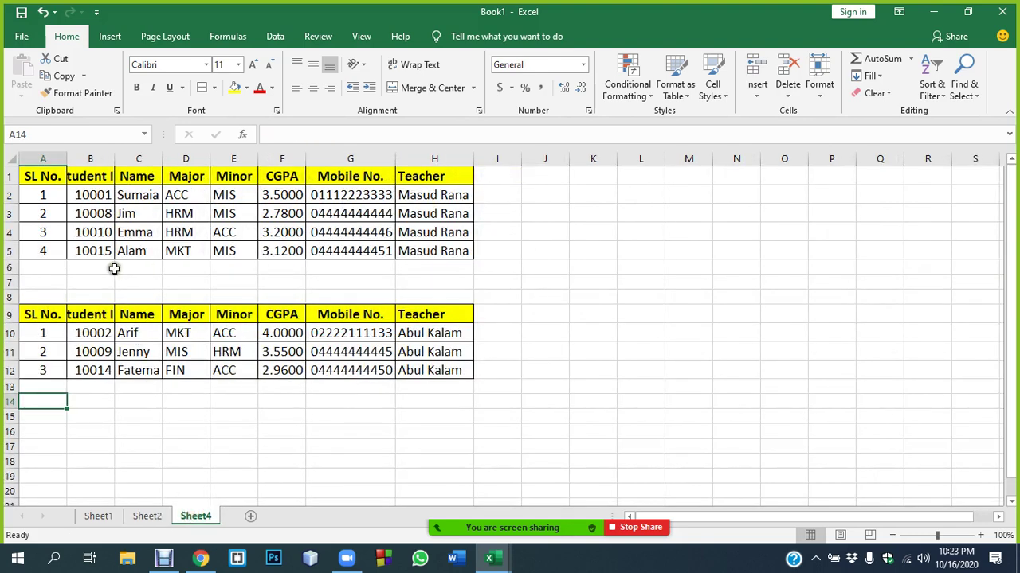
click(190, 269)
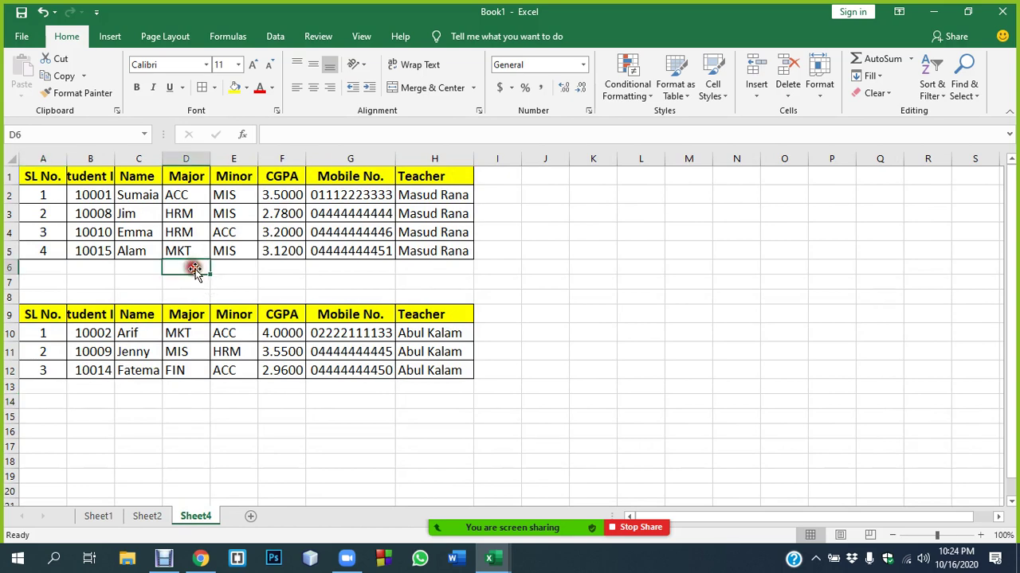
click(147, 516)
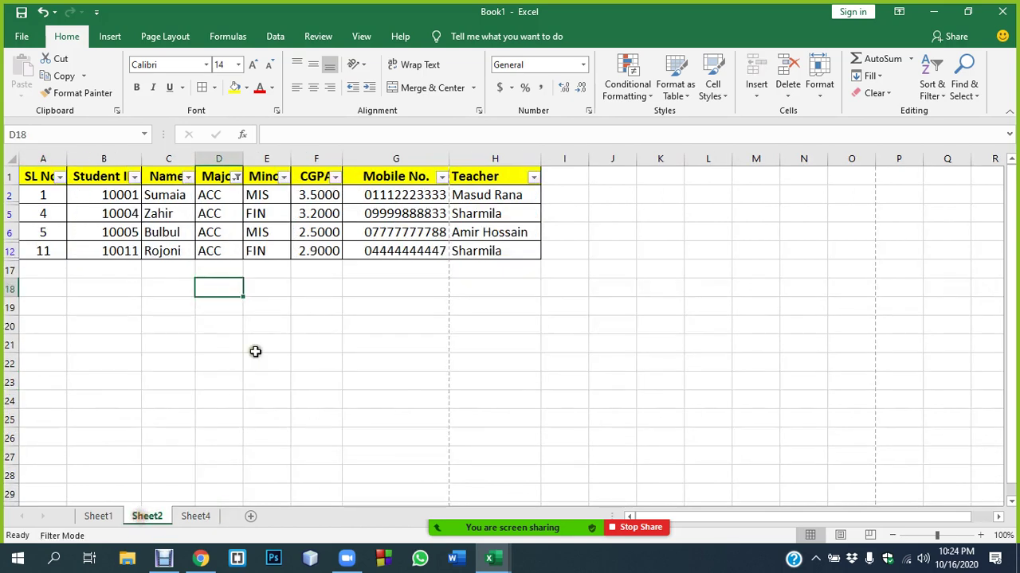
click(214, 304)
click(219, 266)
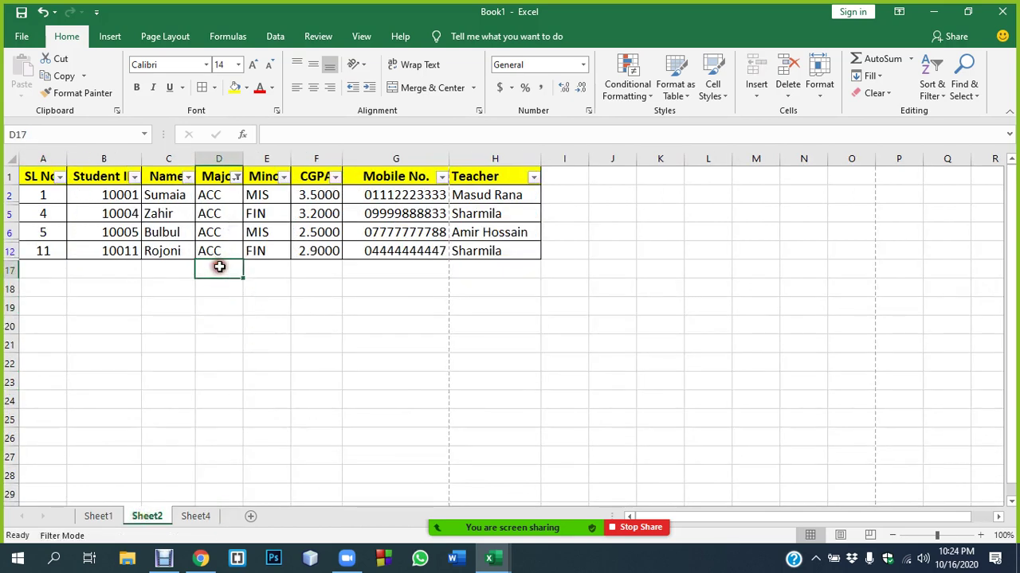
Step: Enter =COUNTA(D2,D5,D6,D12) in D18 to count only the visible Major cells
click(228, 287)
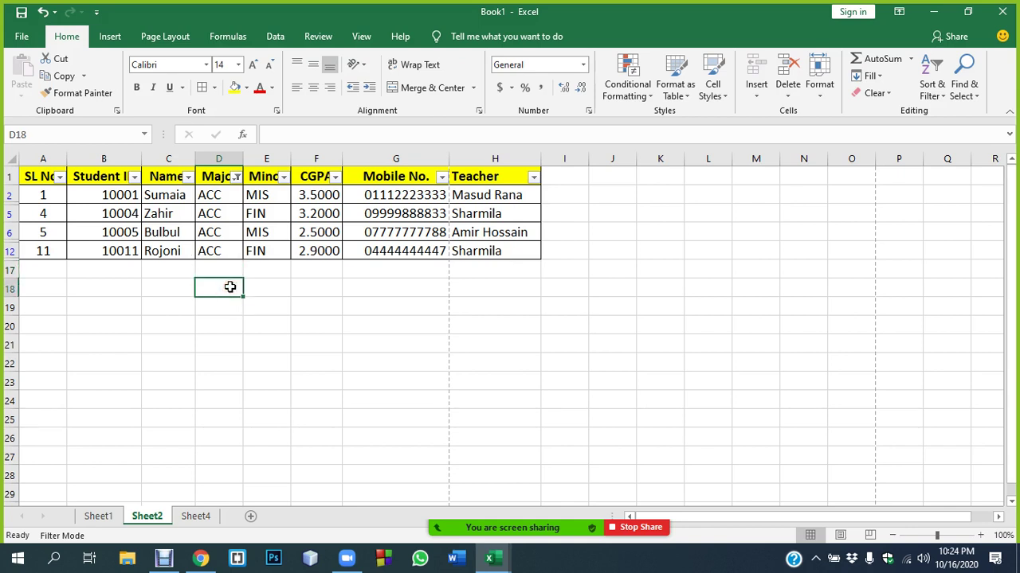
text(=counta)
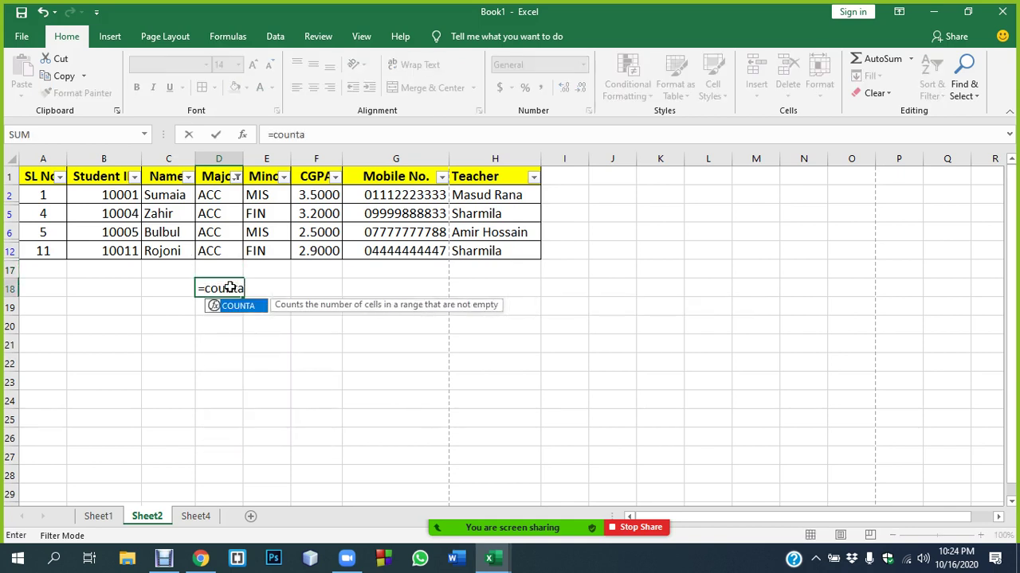
text(()
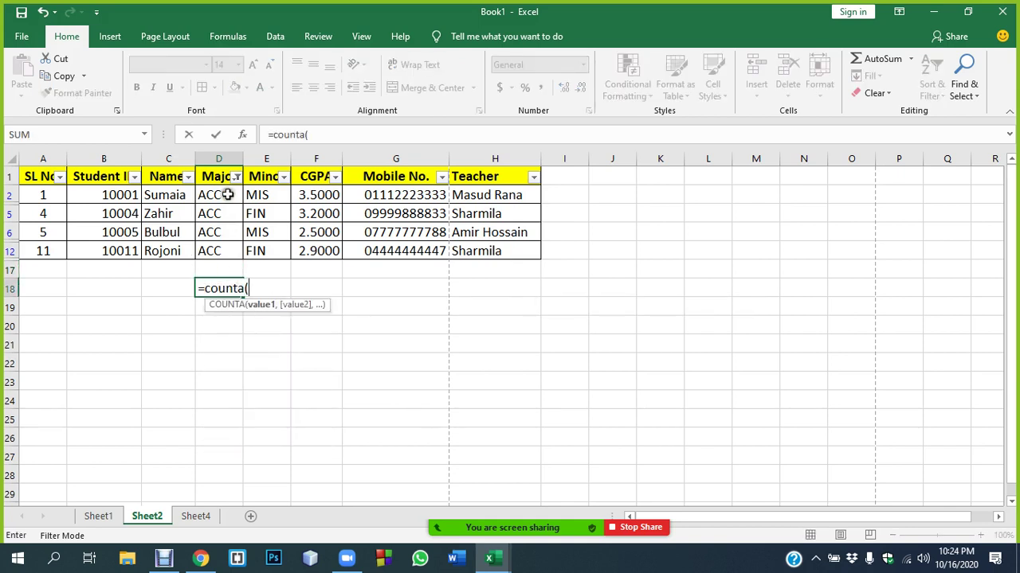
click(221, 195)
text(,)
click(215, 213)
text(,)
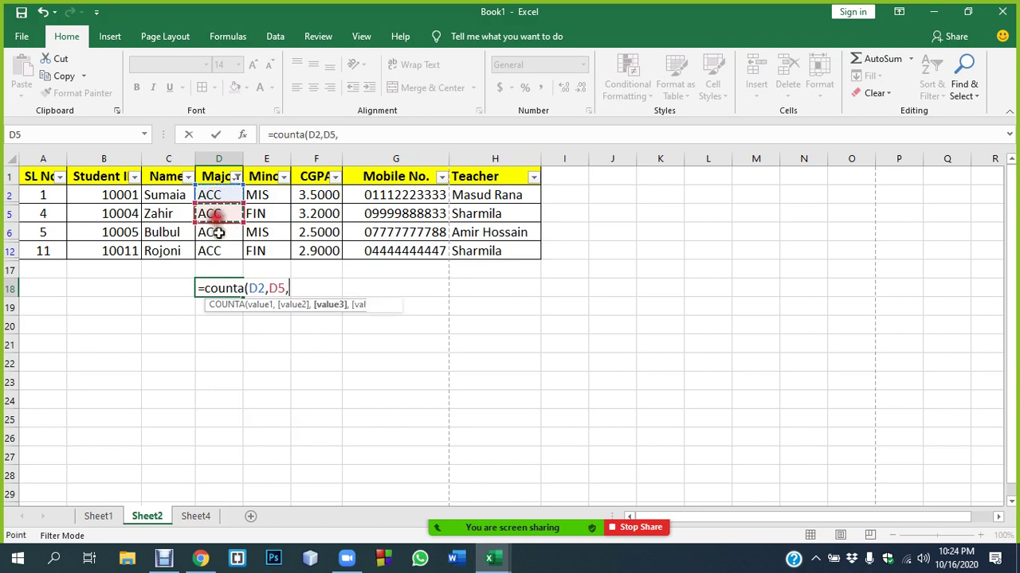
click(215, 232)
text(,)
click(216, 250)
key(Return)
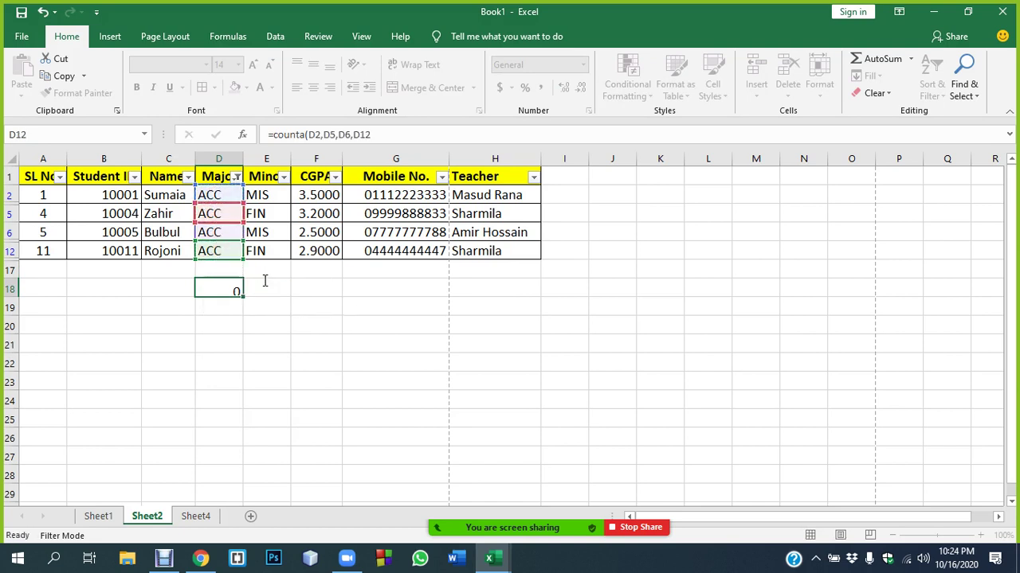
Step: Review D18's formula references, confirming it returns 4
click(199, 279)
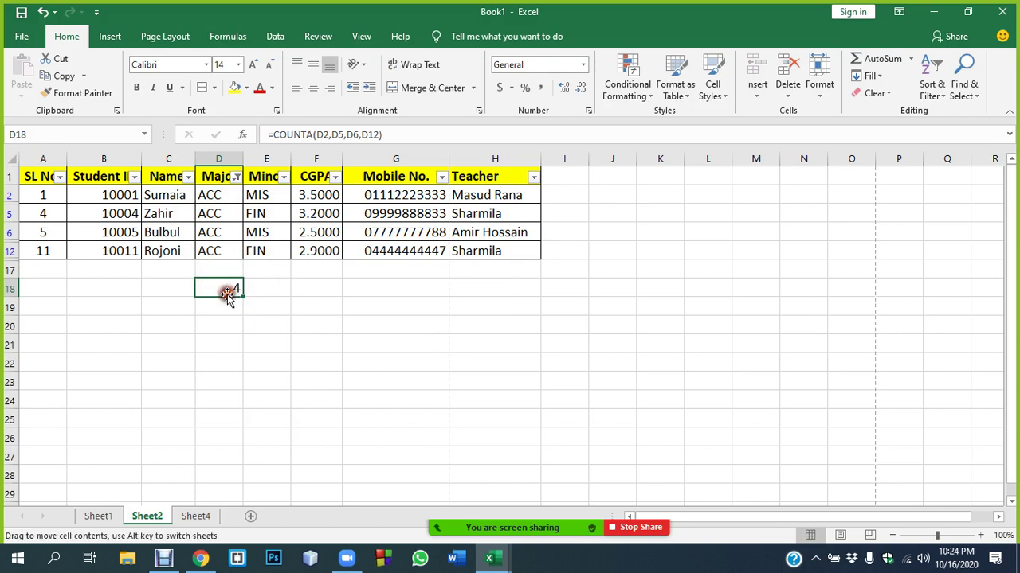
double_click(235, 285)
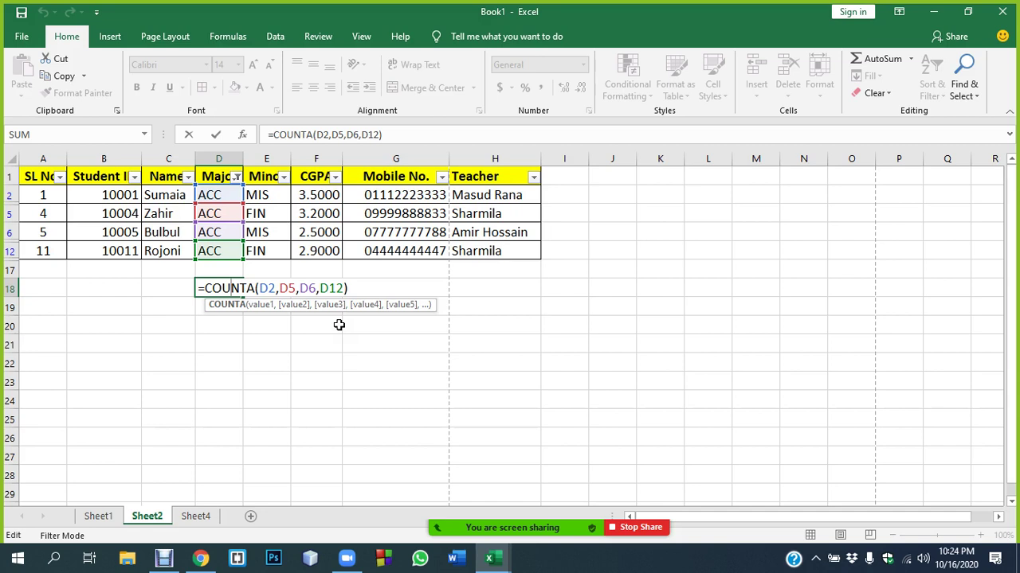
key(Return)
click(327, 327)
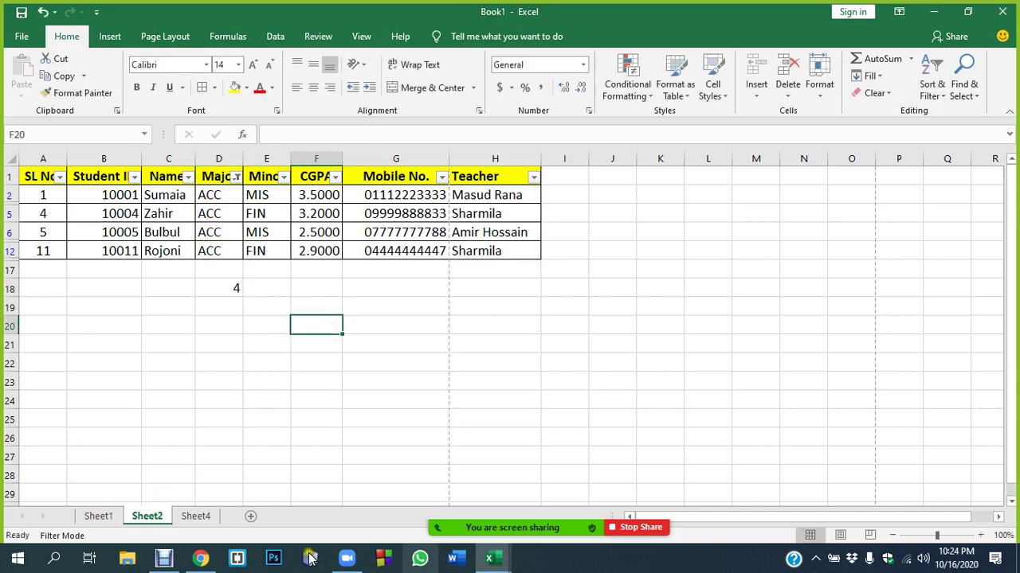
mouse_move(490, 558)
click(377, 489)
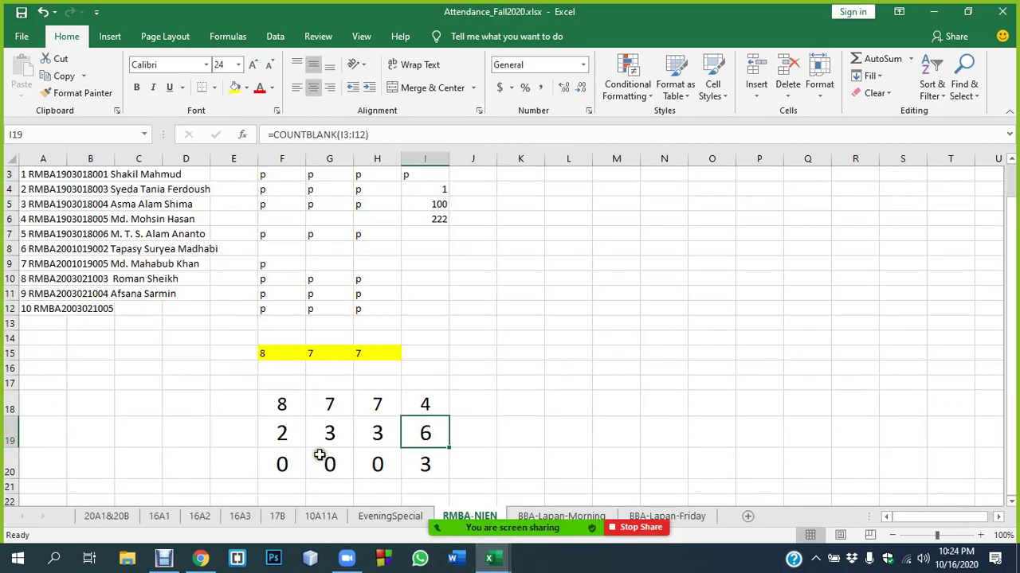
click(281, 401)
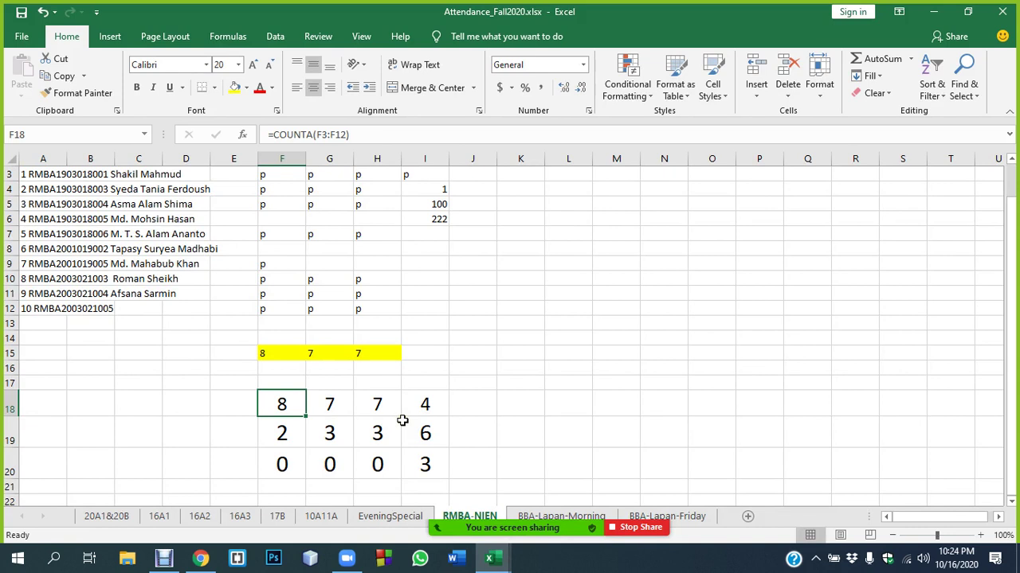
click(462, 411)
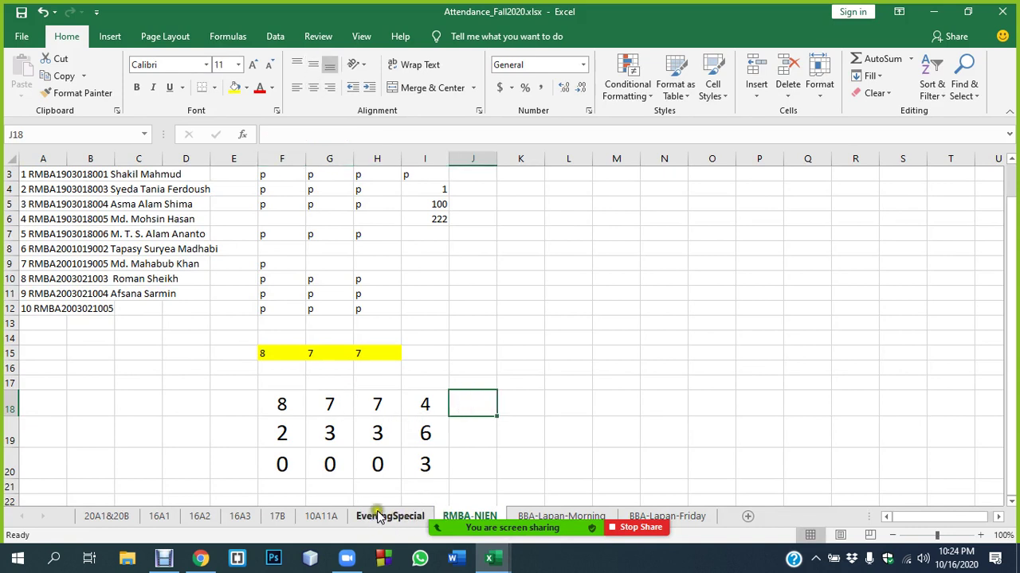
click(542, 333)
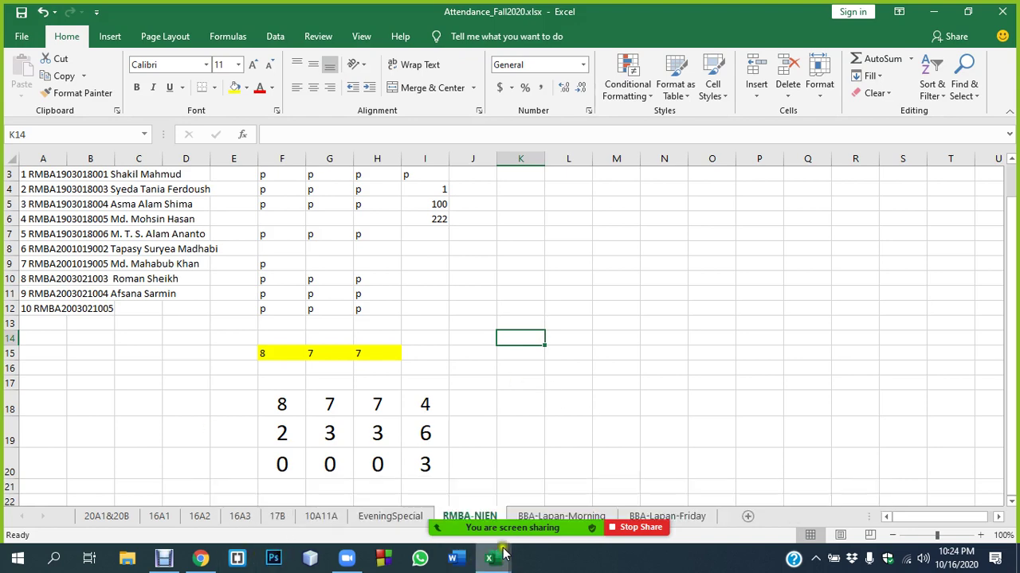
mouse_move(489, 558)
click(548, 505)
Step: Add a new Sheet5 and set the whole sheet's font size to 20
click(457, 321)
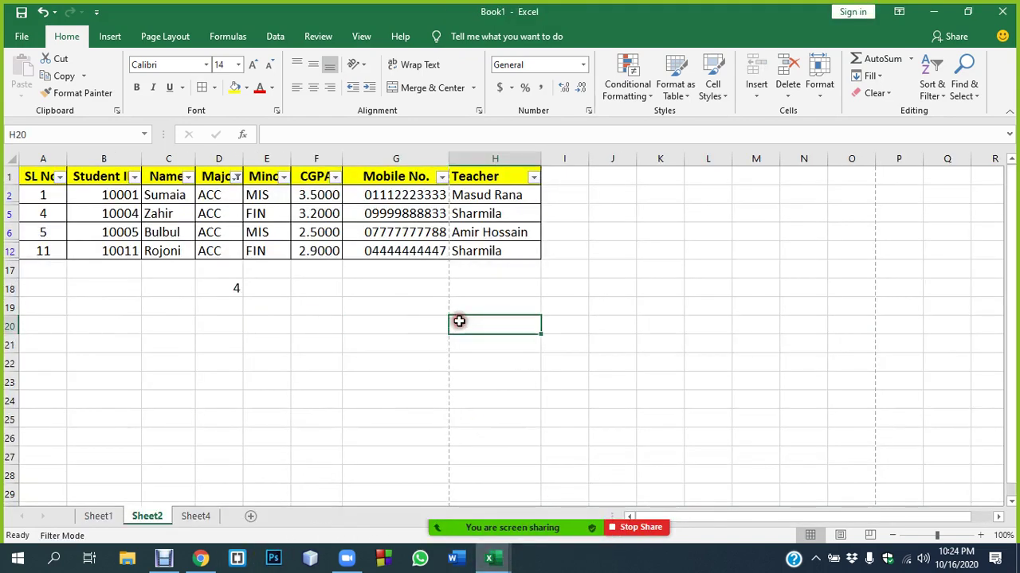
click(597, 289)
click(250, 516)
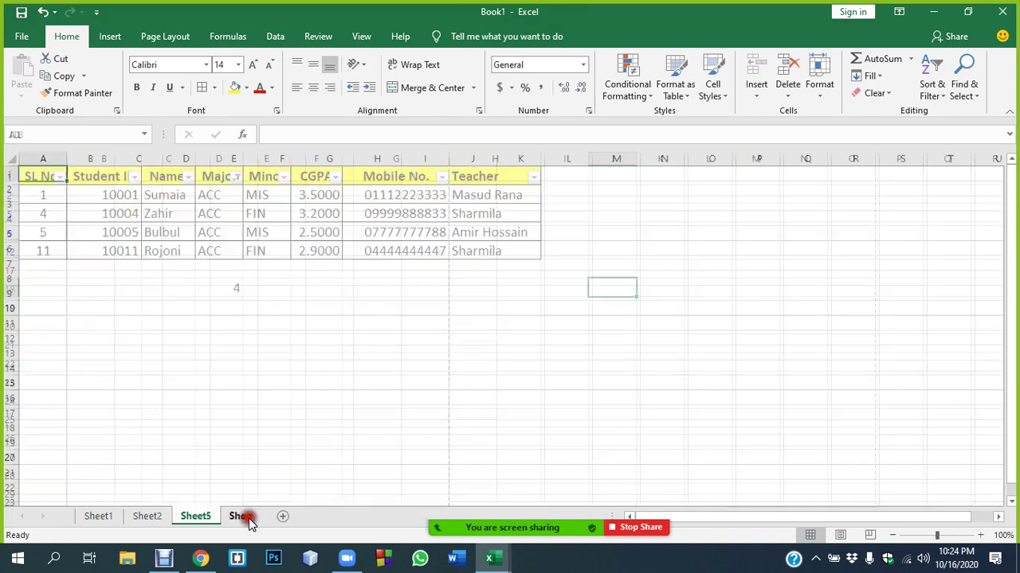
click(82, 191)
click(17, 159)
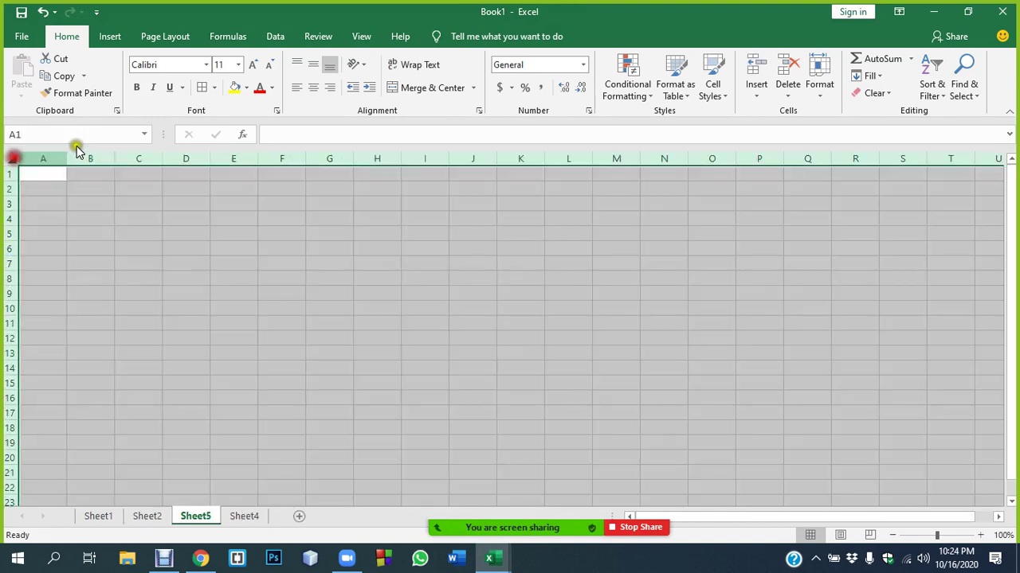
click(237, 65)
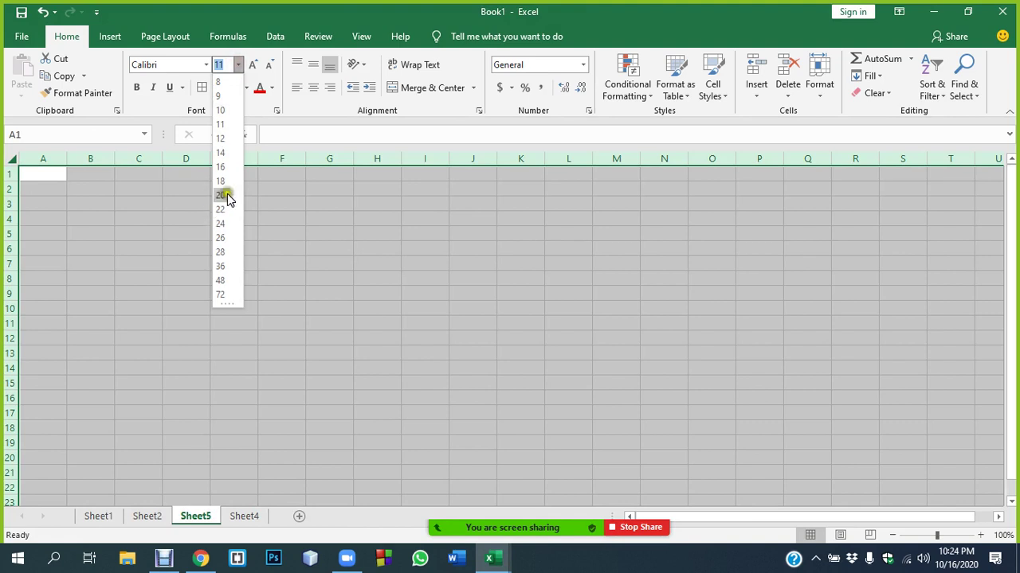
click(221, 195)
click(104, 205)
click(40, 204)
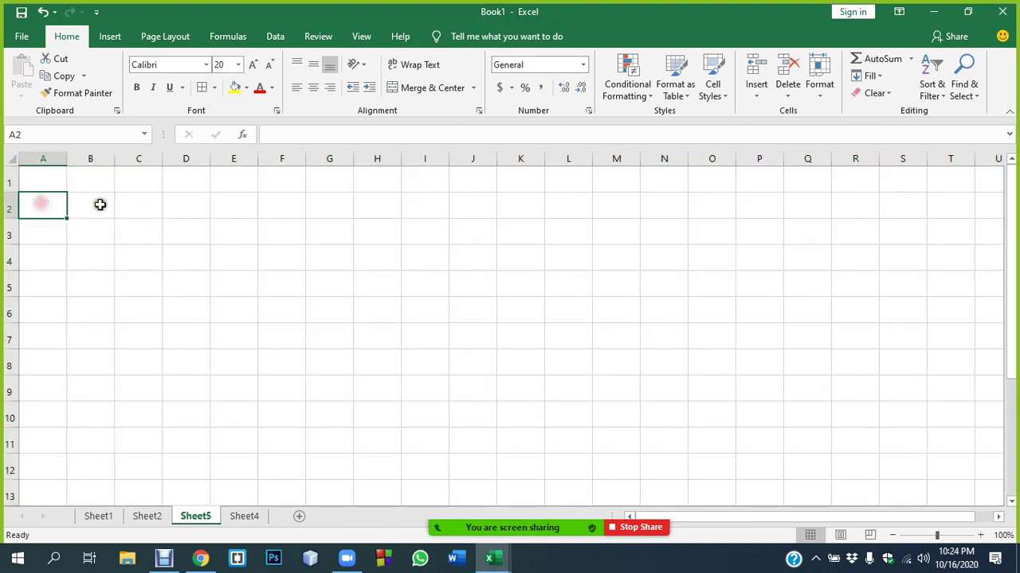
Step: Enter 10 in each cell of A1 through D1
click(53, 177)
text(10)
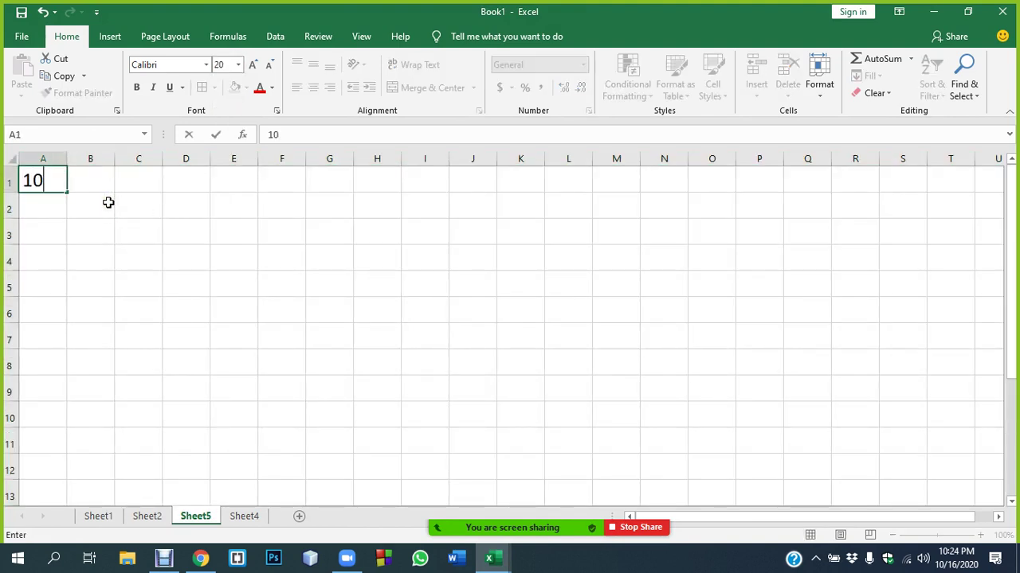
key(BackSpace)
key(BackSpace)
key(Return)
key(Up)
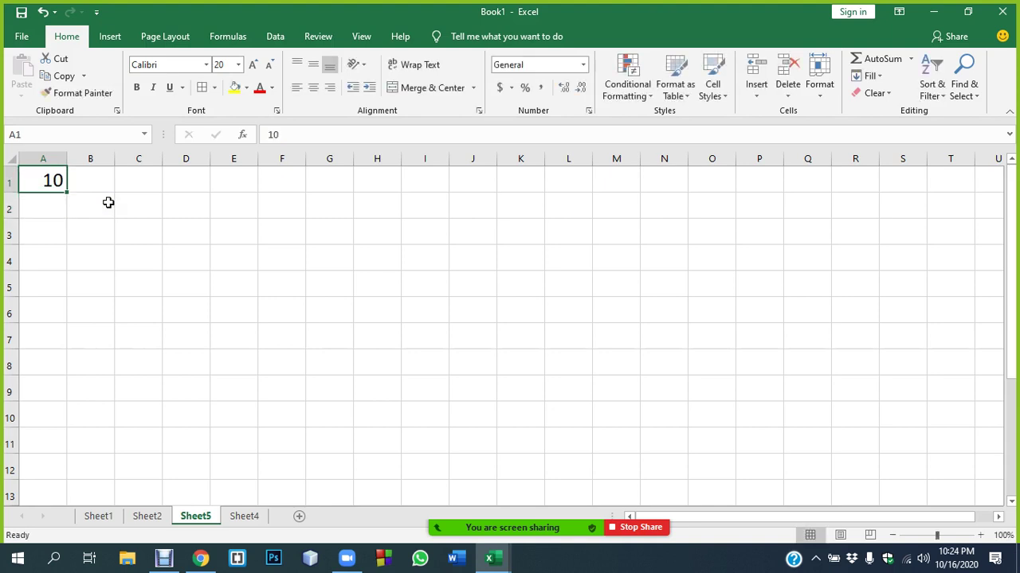
key(Right)
text(10)
key(Tab)
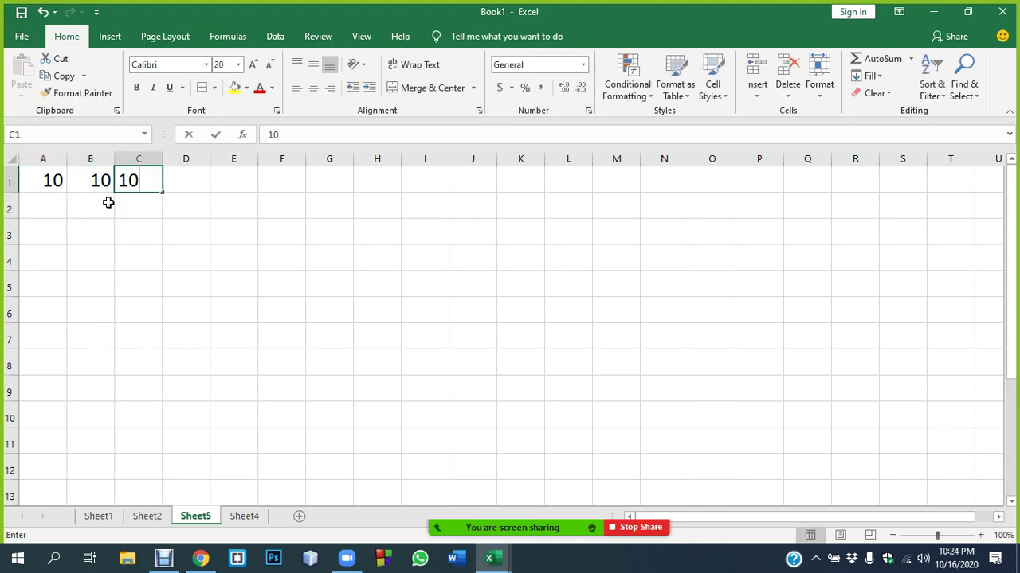
key(Tab)
text(1)
key(Return)
Step: Enter 20 in each cell of A2 through D2
key(Left)
key(Left)
key(Left)
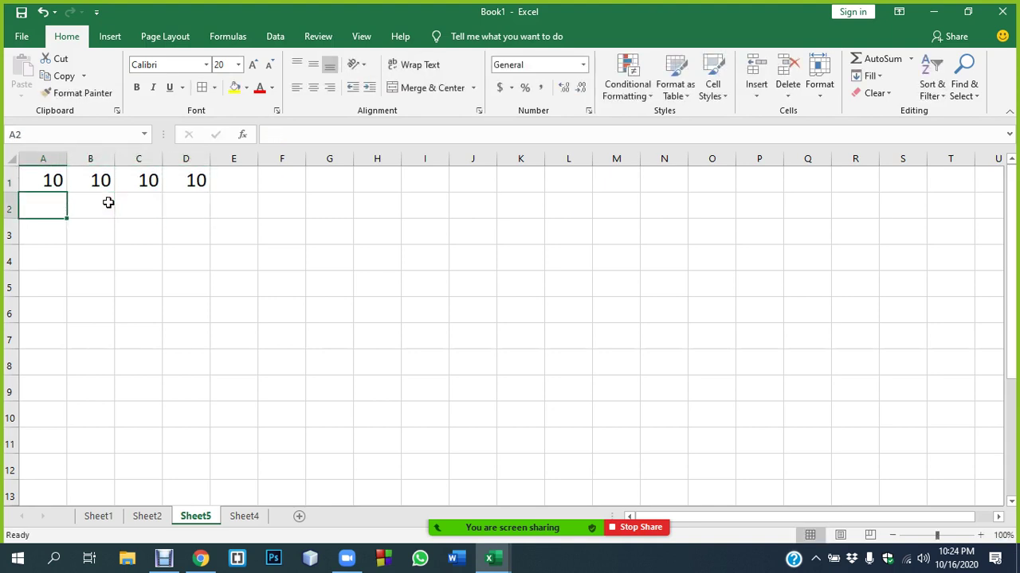
text(20)
key(Tab)
text(20)
key(Tab)
text(20	)
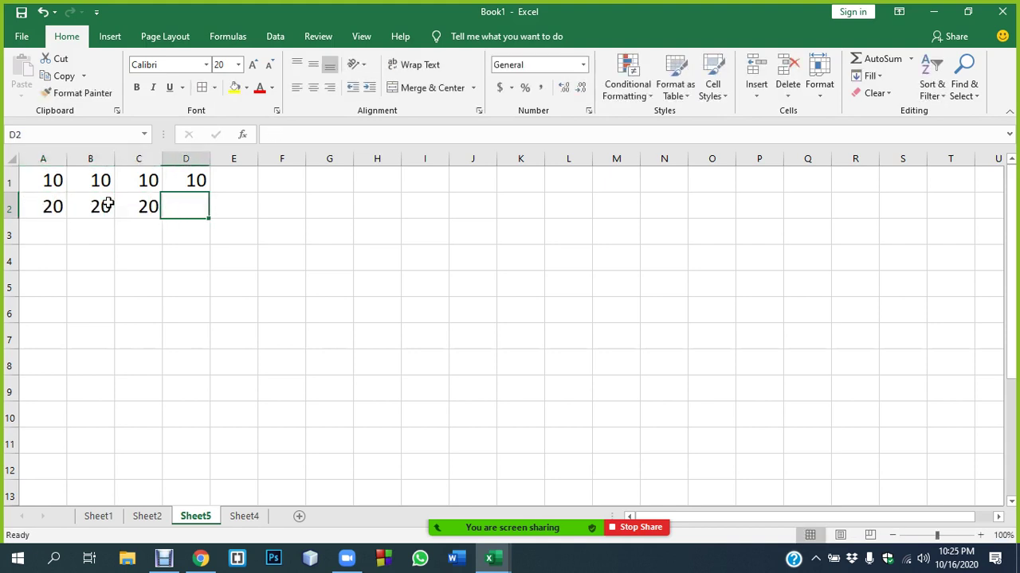
text(20)
key(Return)
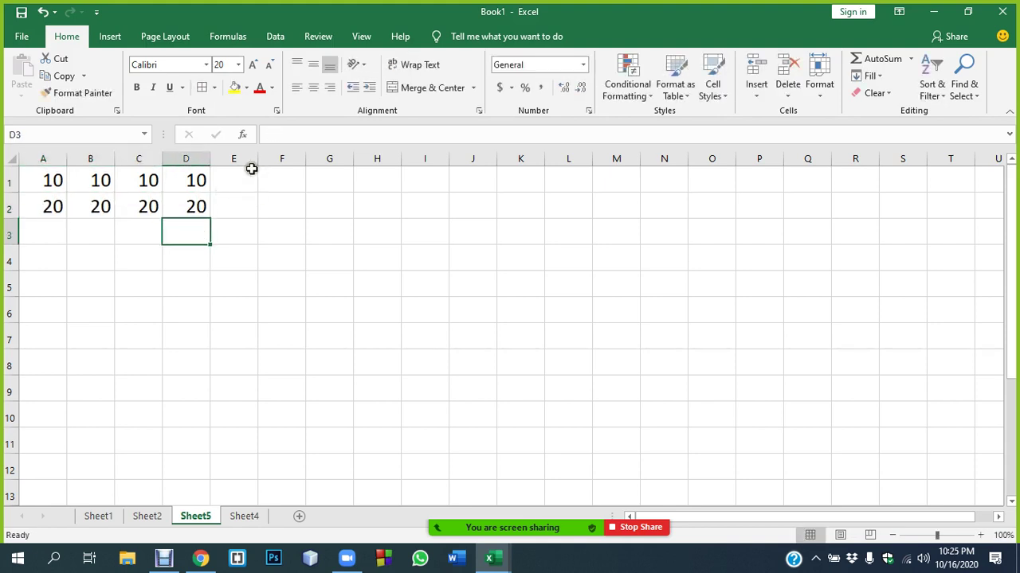
click(249, 174)
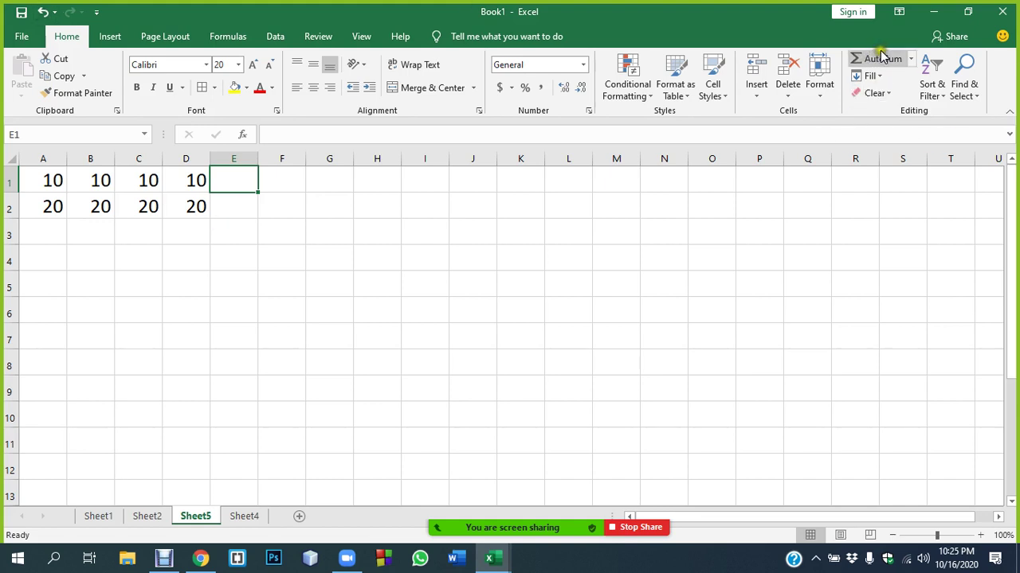
Step: Sum A1:B1 plus C2:D2 in E1 with AutoSum, giving 60
click(910, 59)
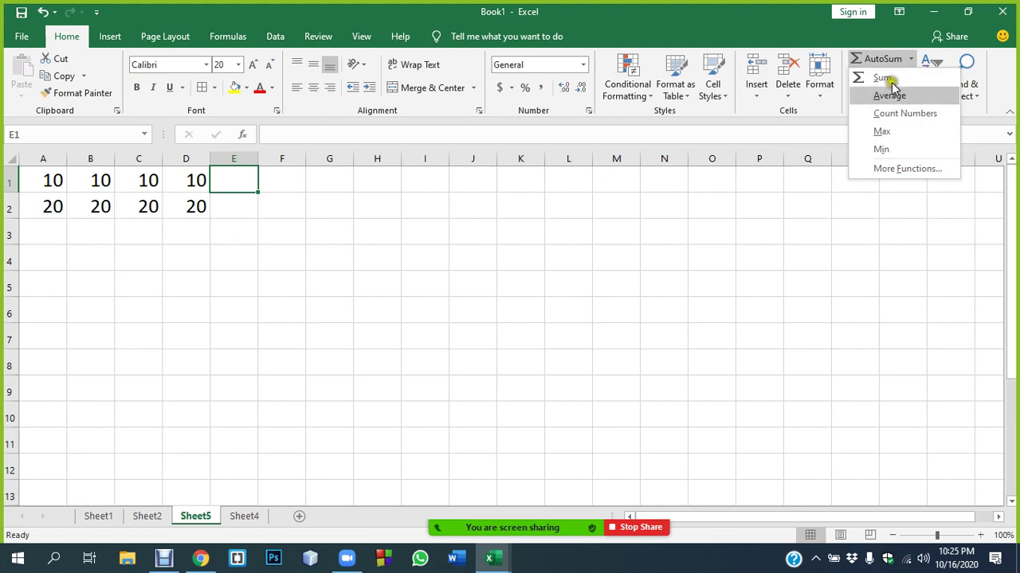
click(885, 78)
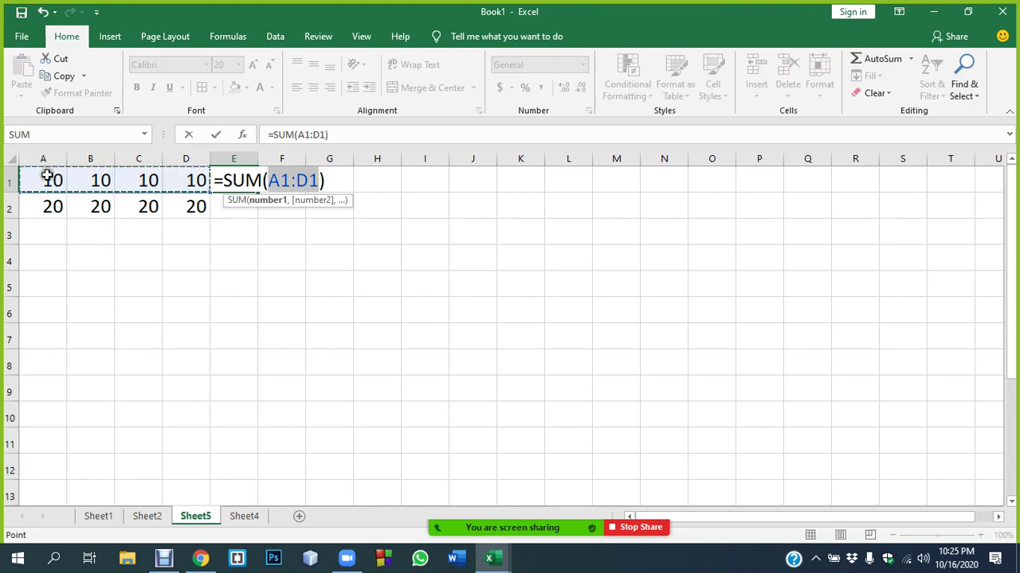
mouse_move(43, 178)
mouse_down()
mouse_move(37, 199)
mouse_move(147, 180)
mouse_up()
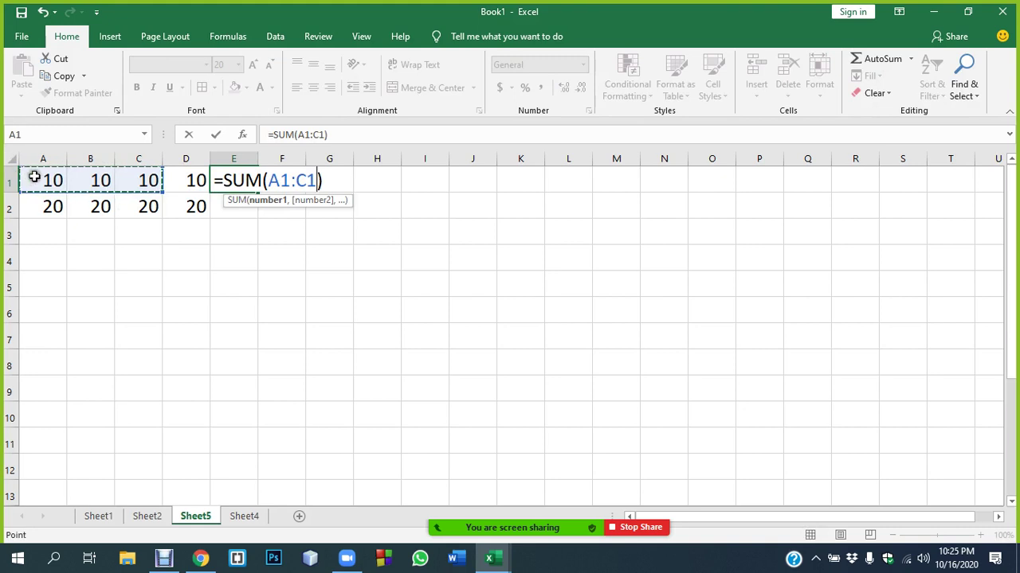
mouse_move(32, 179)
mouse_down()
mouse_move(184, 186)
mouse_move(195, 205)
mouse_move(196, 180)
mouse_move(100, 177)
mouse_up()
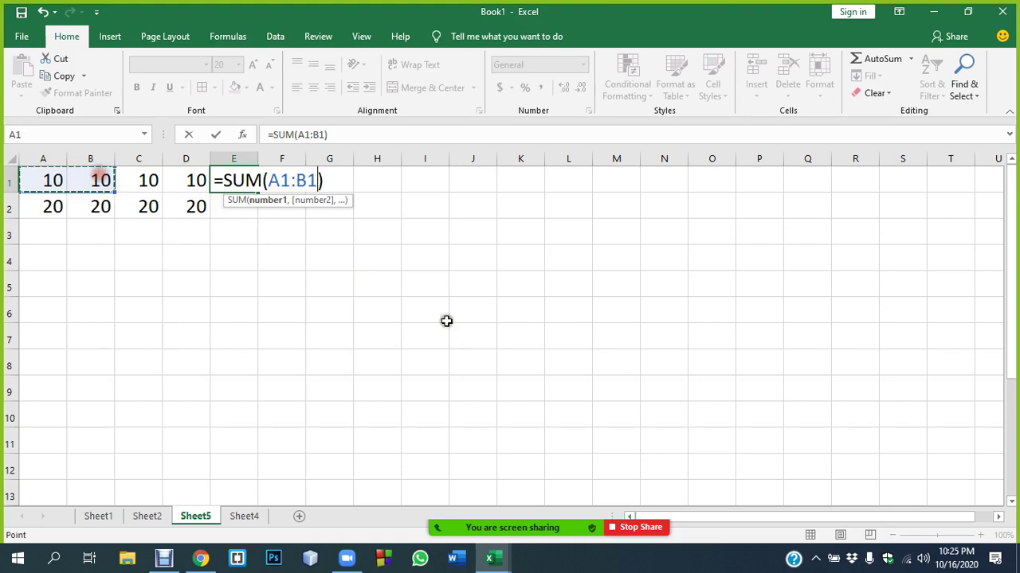
text(,)
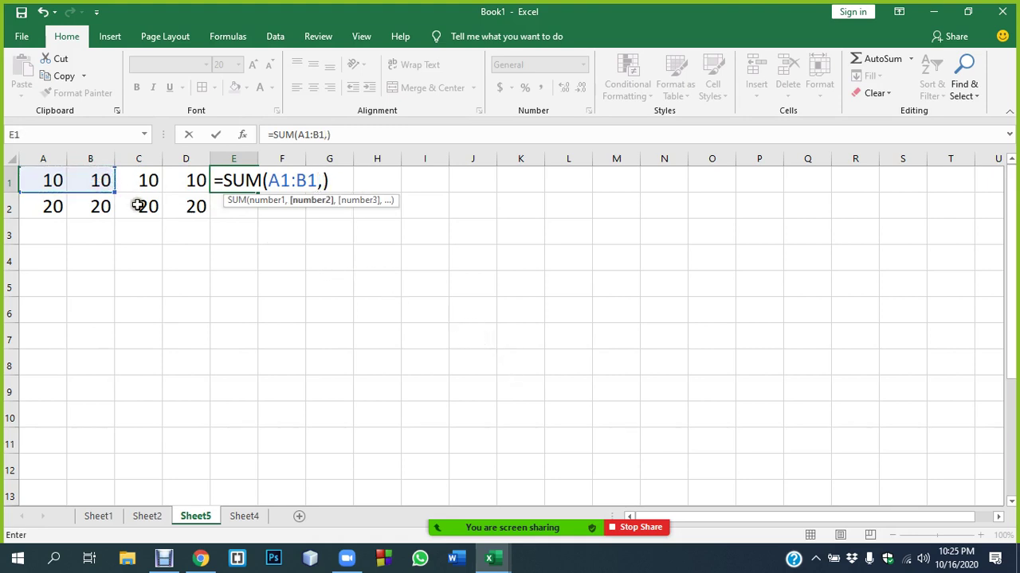
drag(138, 206, 194, 205)
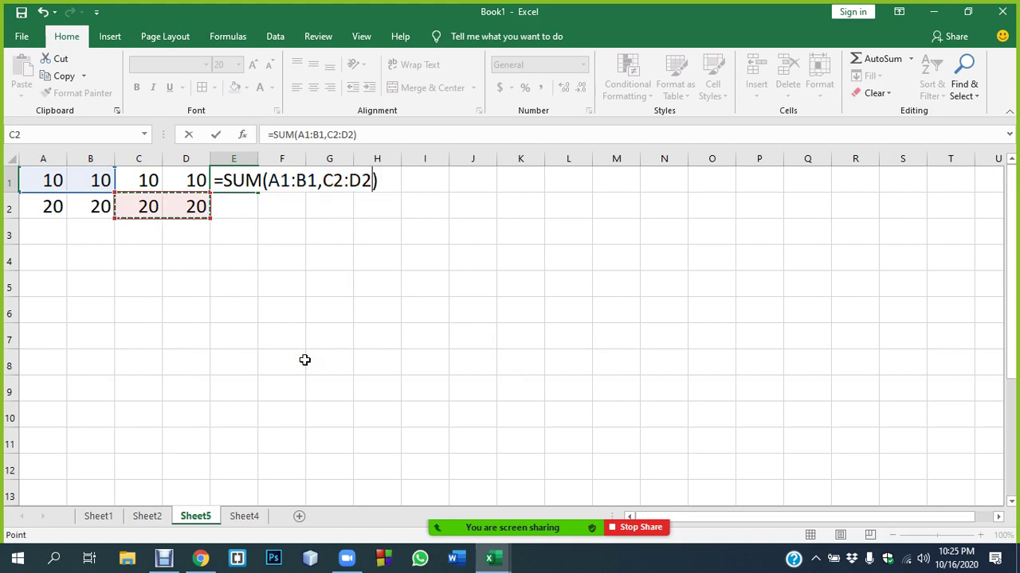
key(Return)
click(228, 177)
key(F2)
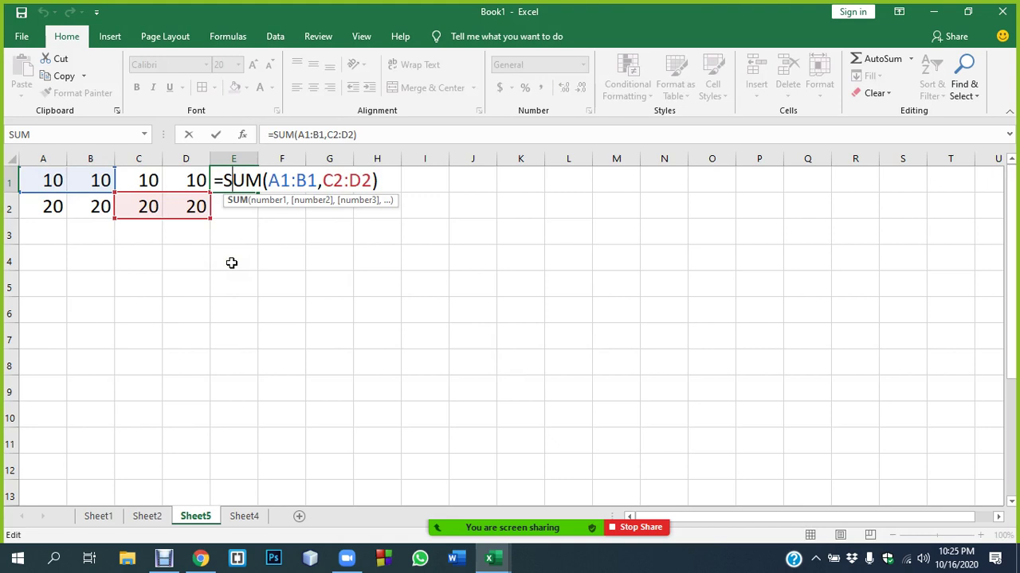
key(Return)
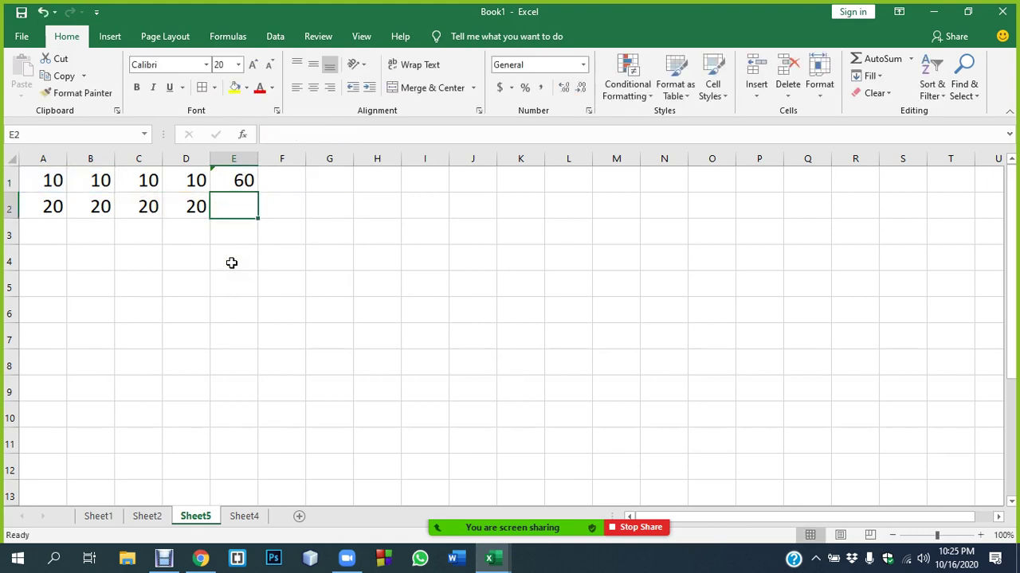
Step: Total the whole A1:D2 block in L5 with =SUM(A1:D2), giving 120
click(114, 310)
click(591, 288)
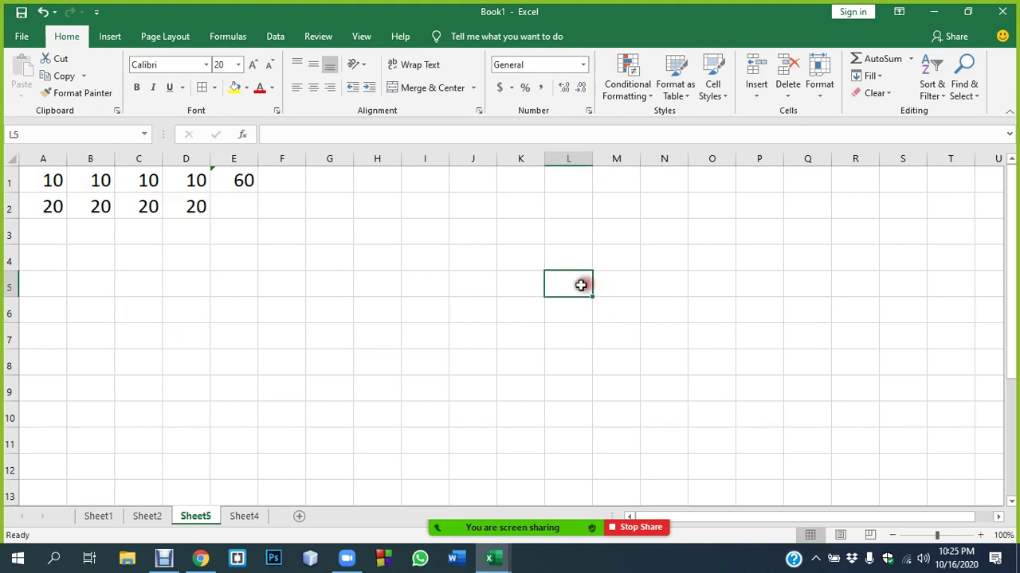
click(900, 59)
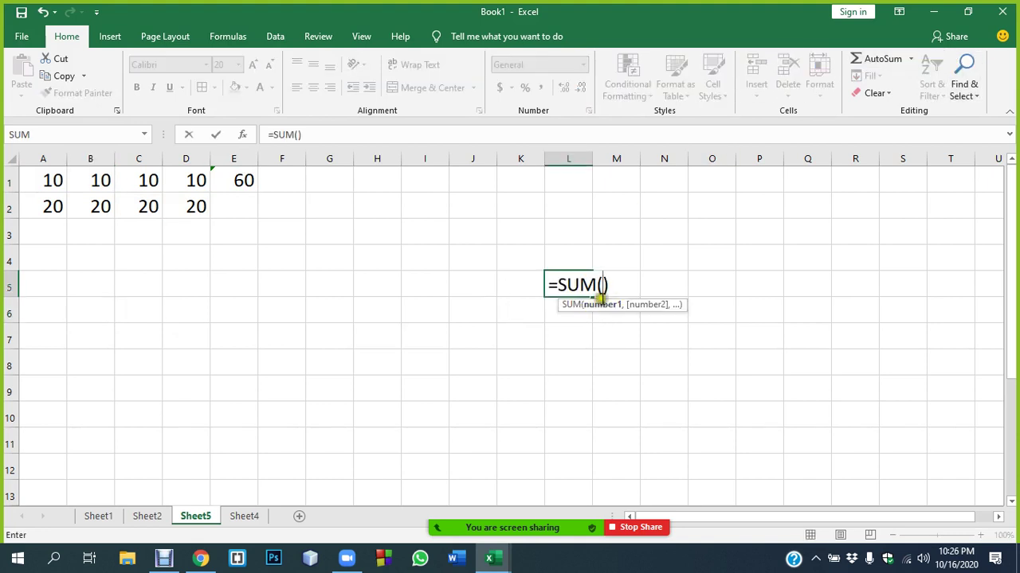
drag(607, 287, 499, 278)
key(BackSpace)
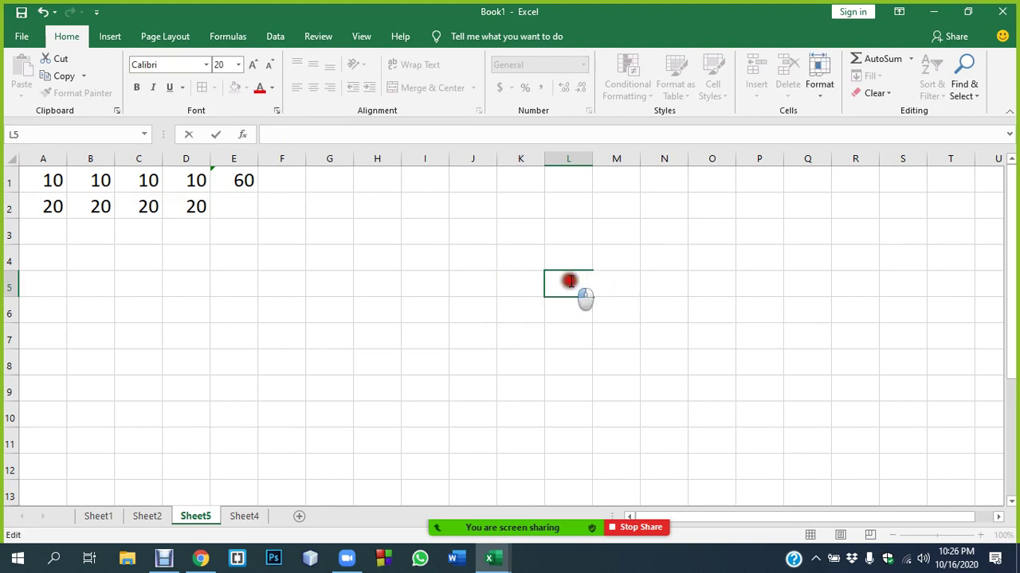
click(569, 343)
click(578, 275)
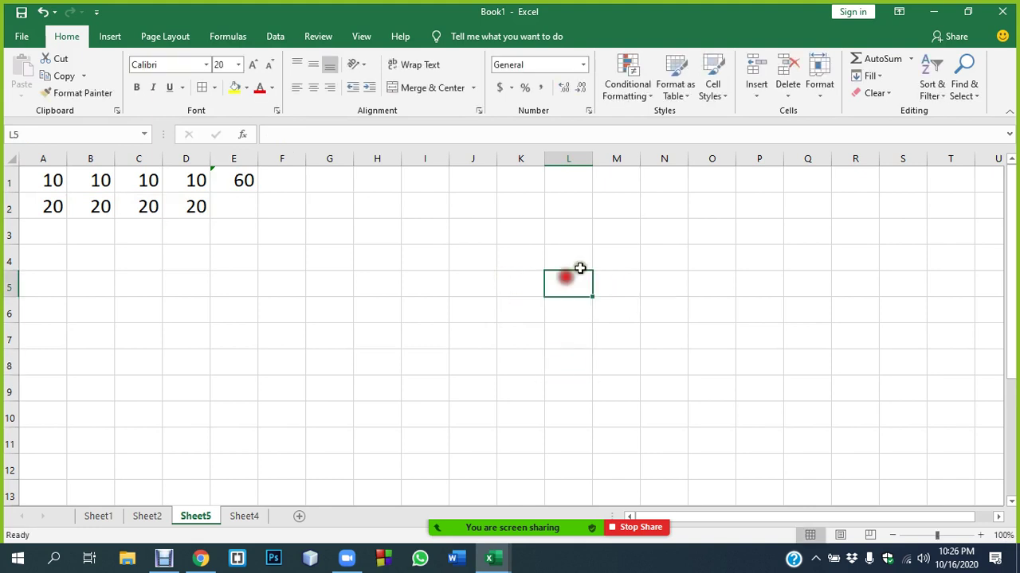
click(910, 59)
click(878, 74)
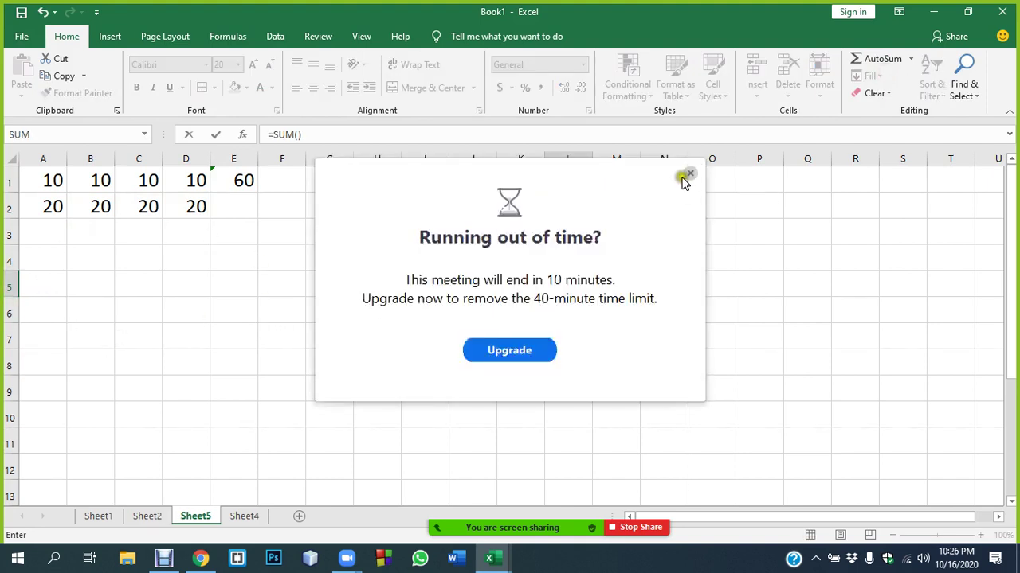
click(690, 173)
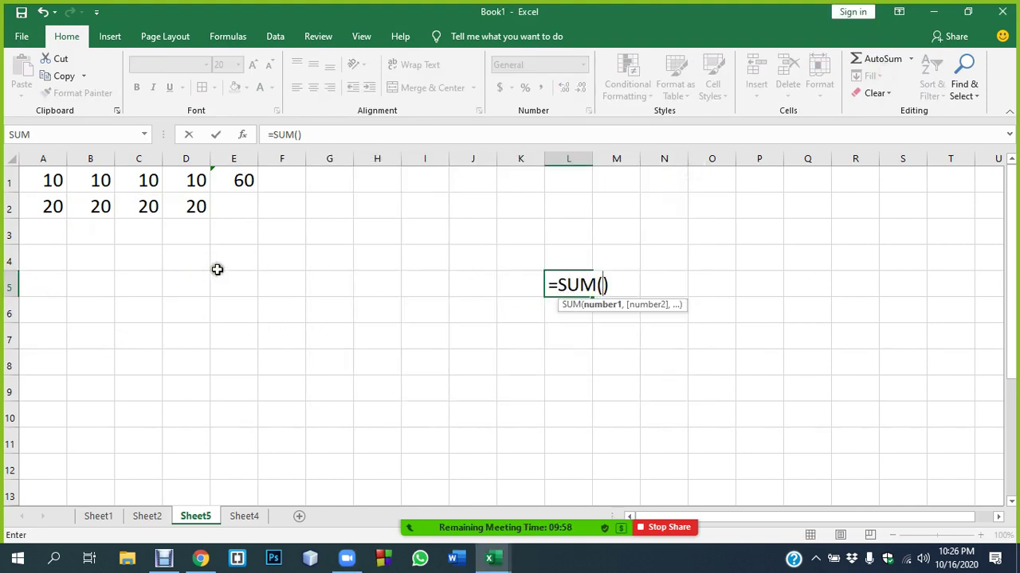
mouse_move(52, 179)
mouse_down()
mouse_move(246, 198)
mouse_move(218, 185)
mouse_up()
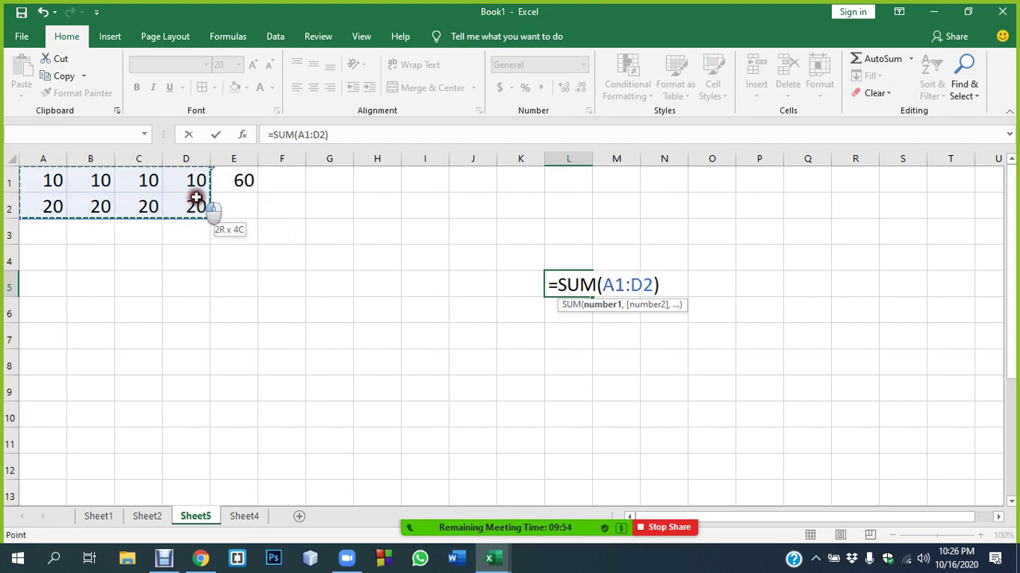
key(Return)
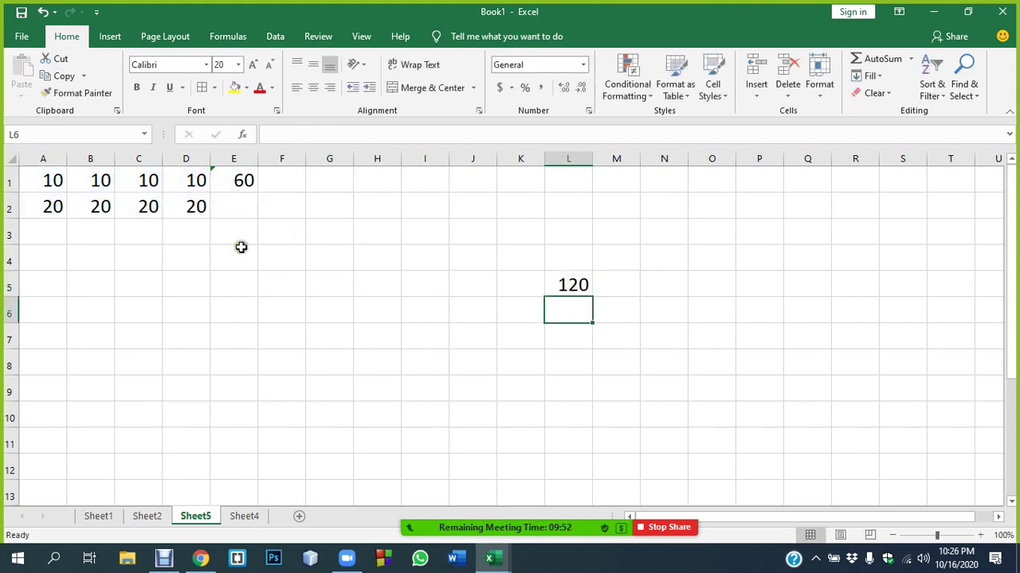
click(391, 207)
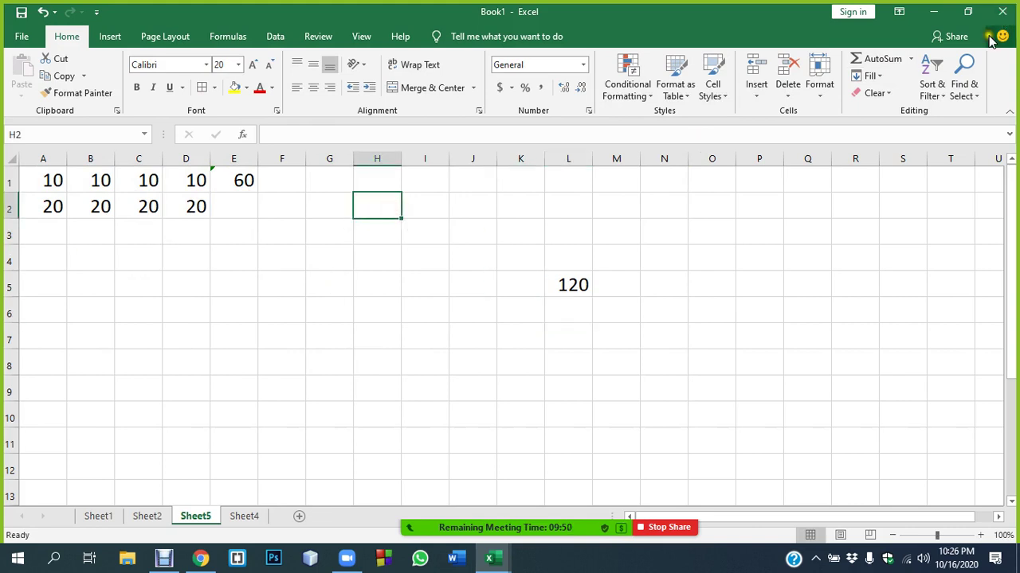
Step: Put =AVERAGE(B1:B2) in H2 using AutoSum Average
click(913, 61)
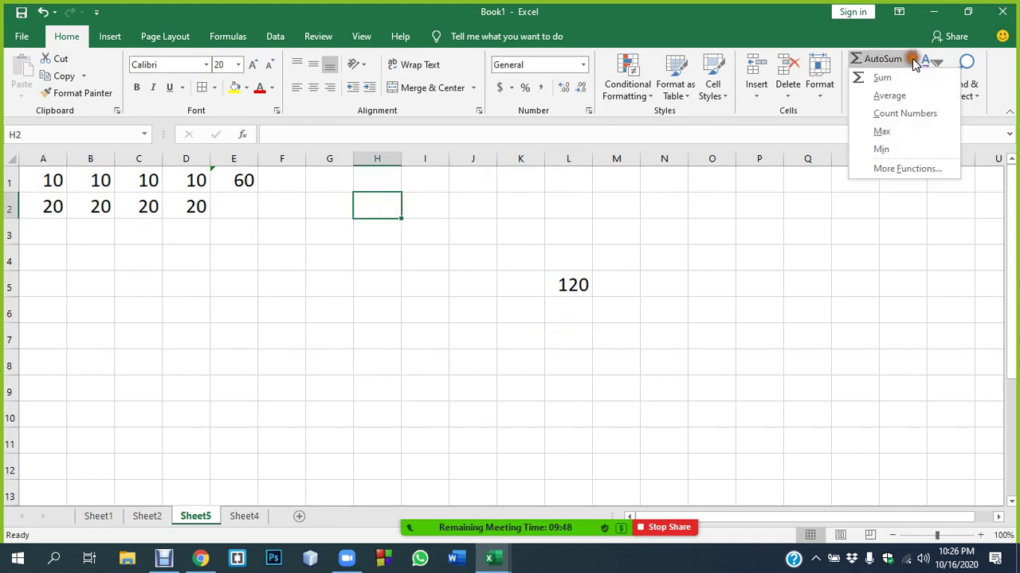
click(895, 95)
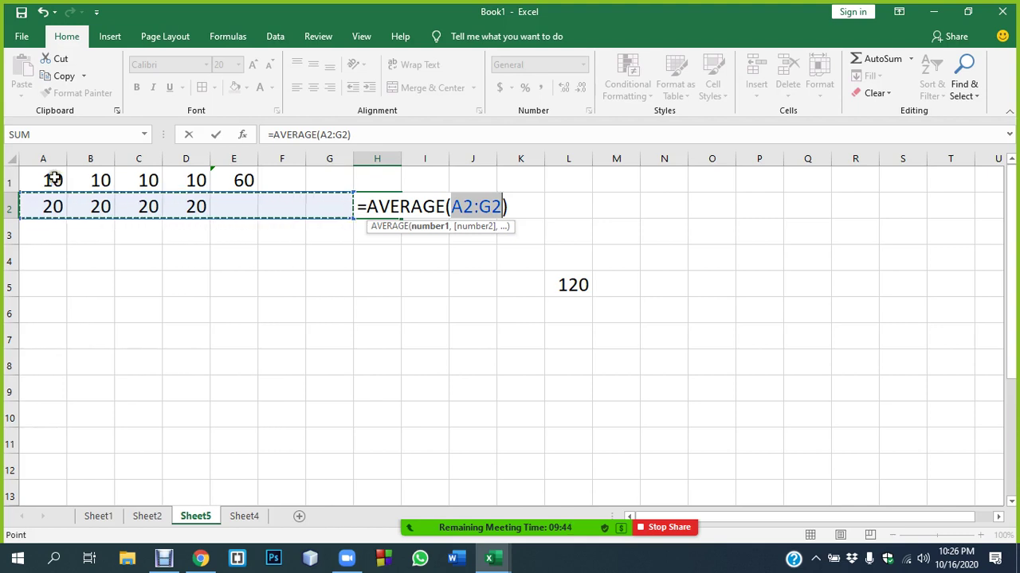
drag(51, 180, 51, 207)
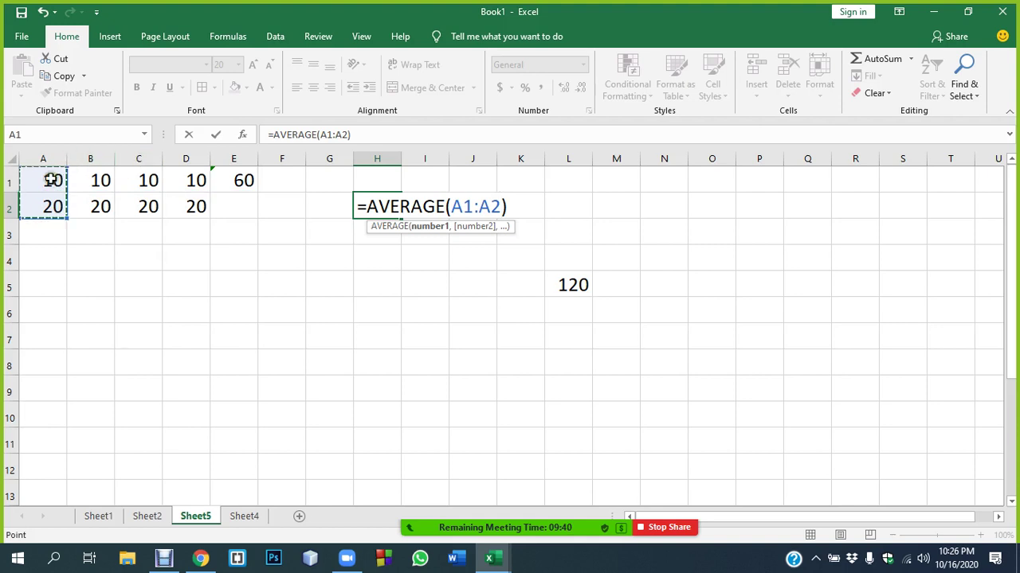
drag(50, 180, 240, 177)
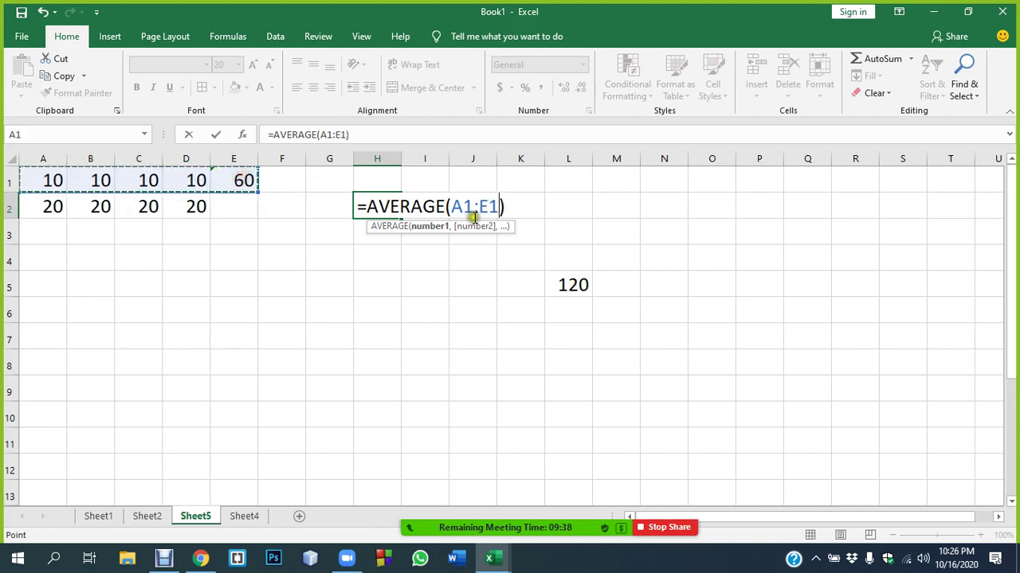
drag(96, 178, 100, 206)
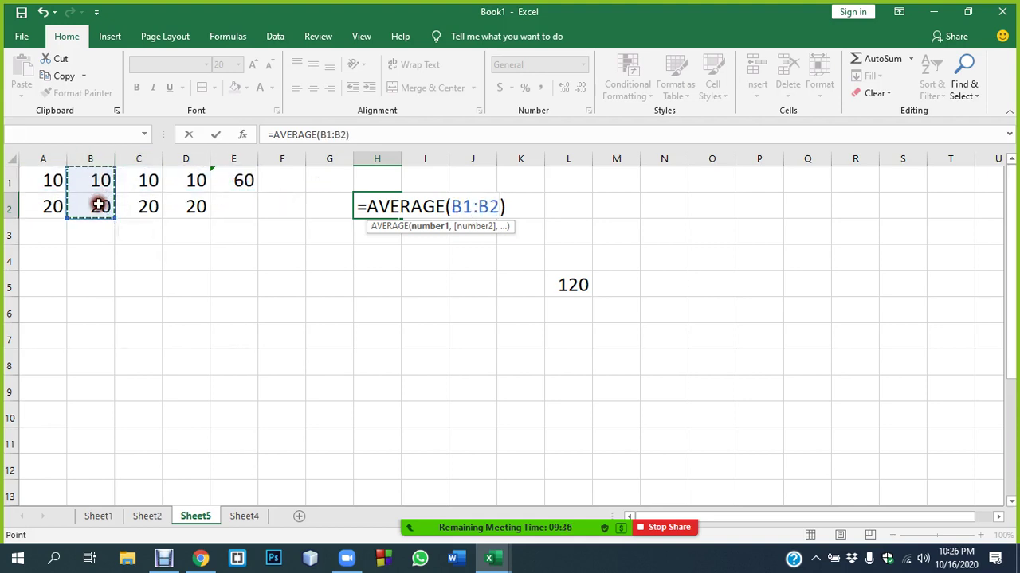
key(Return)
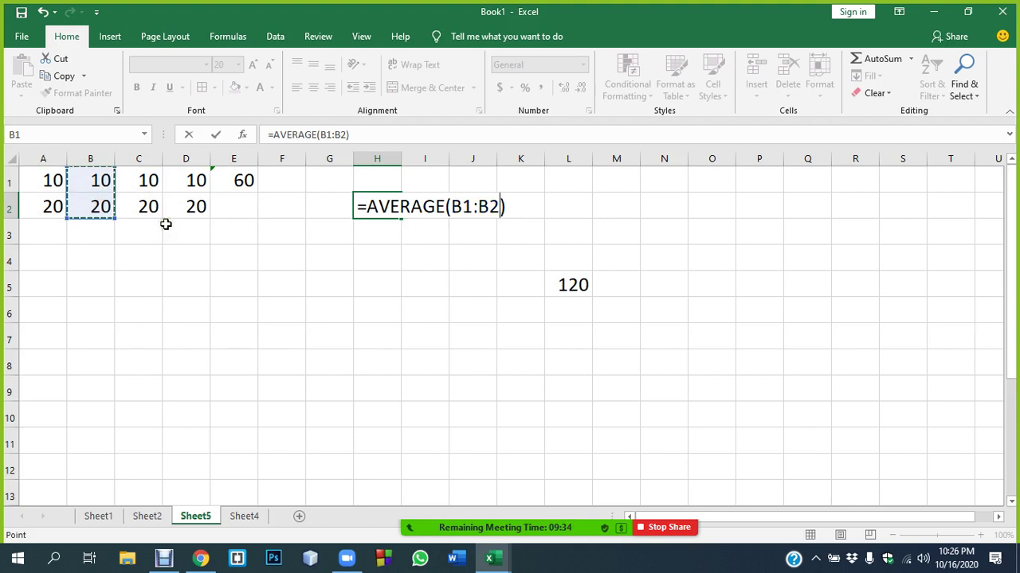
Step: Show H2's average with two decimal places as 15.00
click(395, 208)
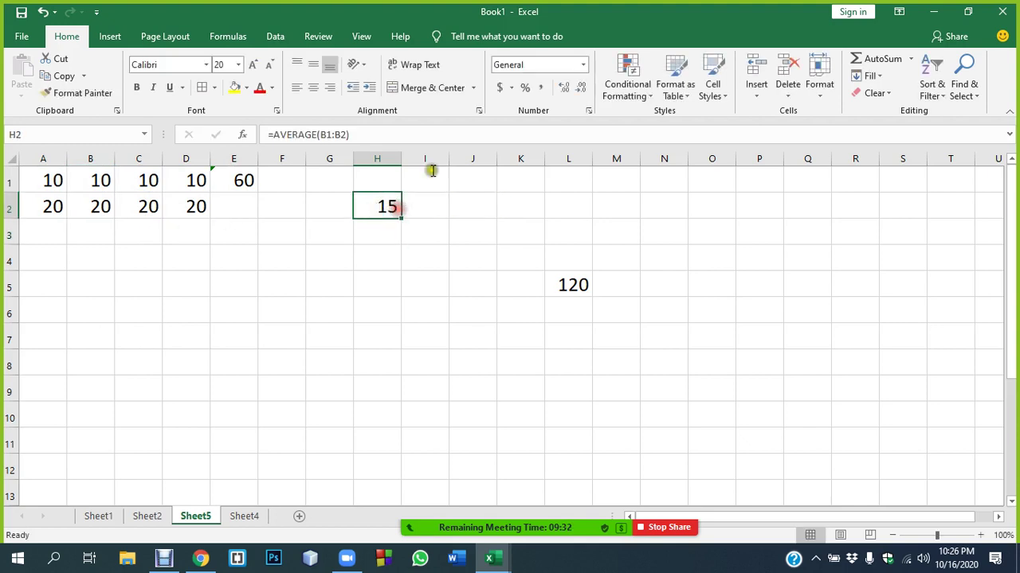
click(562, 86)
click(563, 86)
click(374, 234)
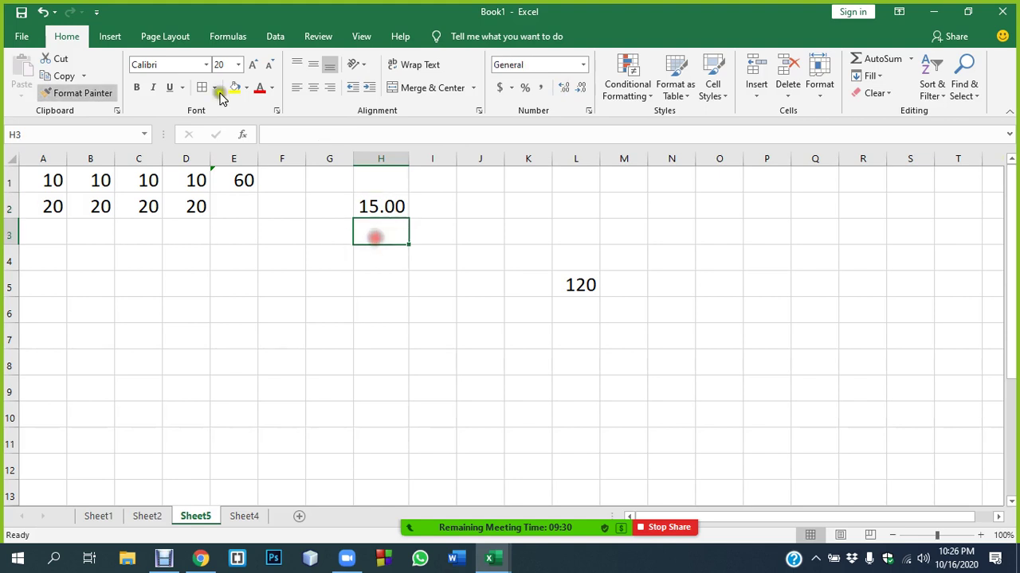
click(310, 257)
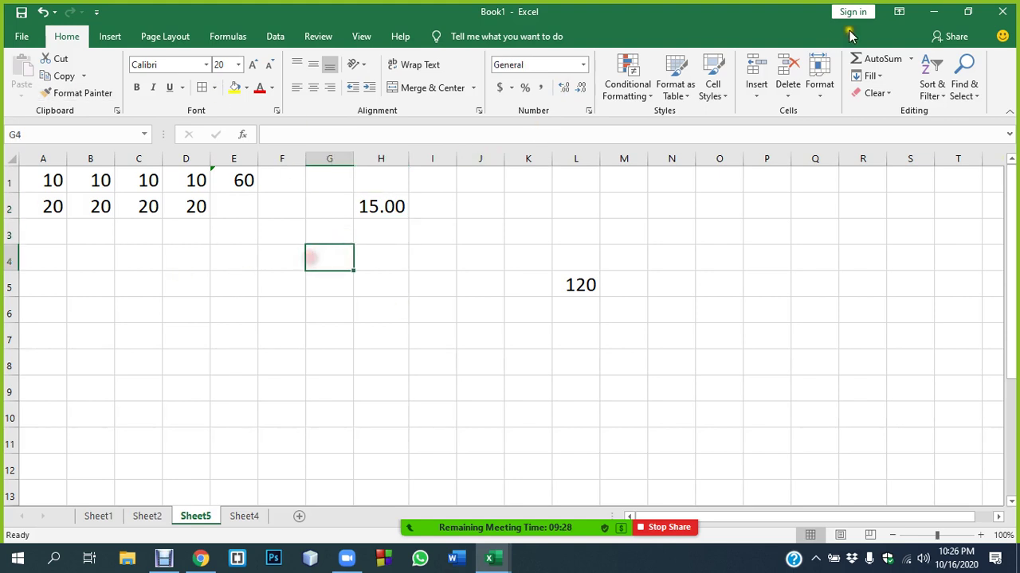
Step: Put the maximum of A1:E2 (60) in G4 and its minimum in G5
click(911, 58)
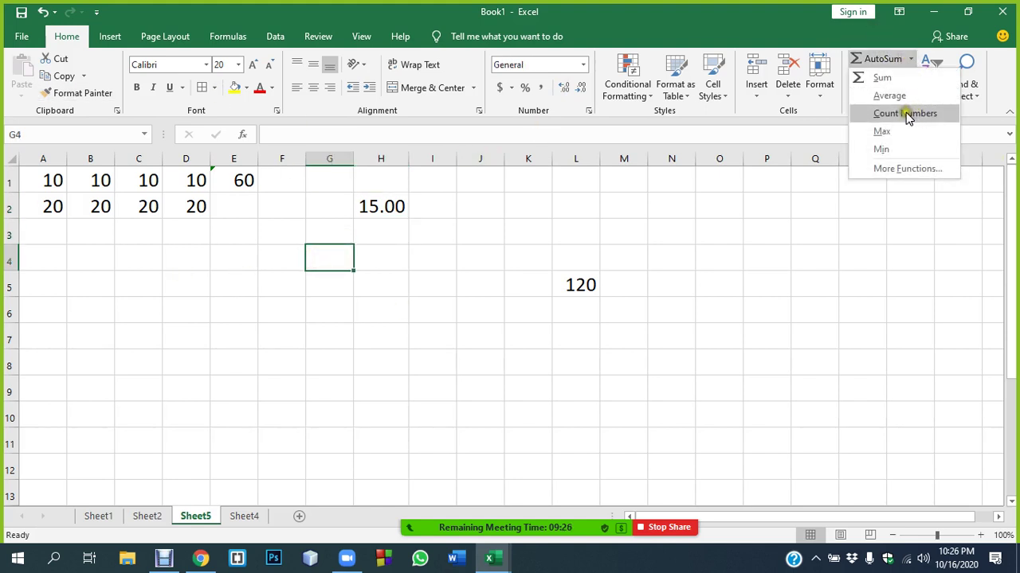
click(884, 131)
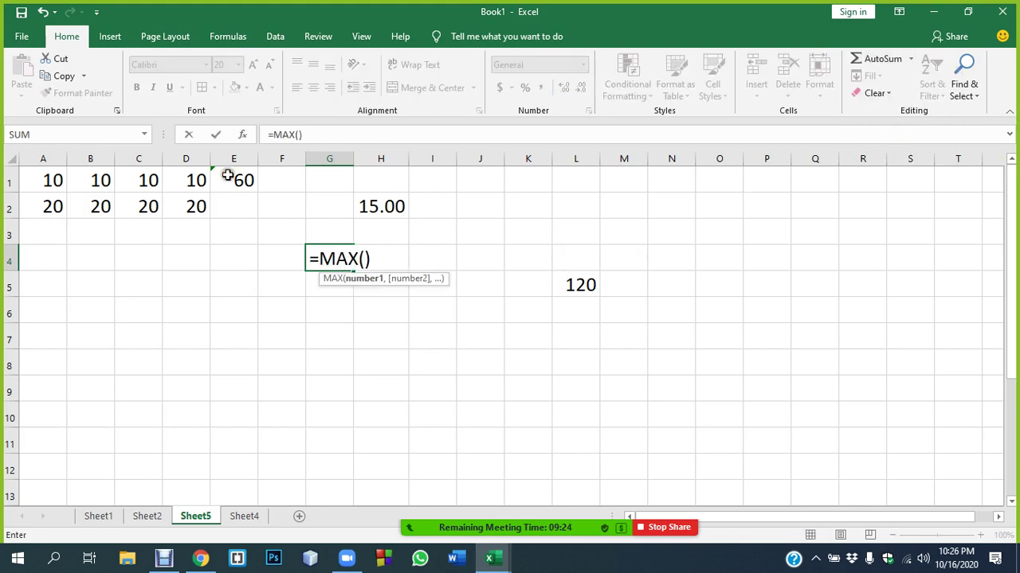
drag(58, 181, 257, 209)
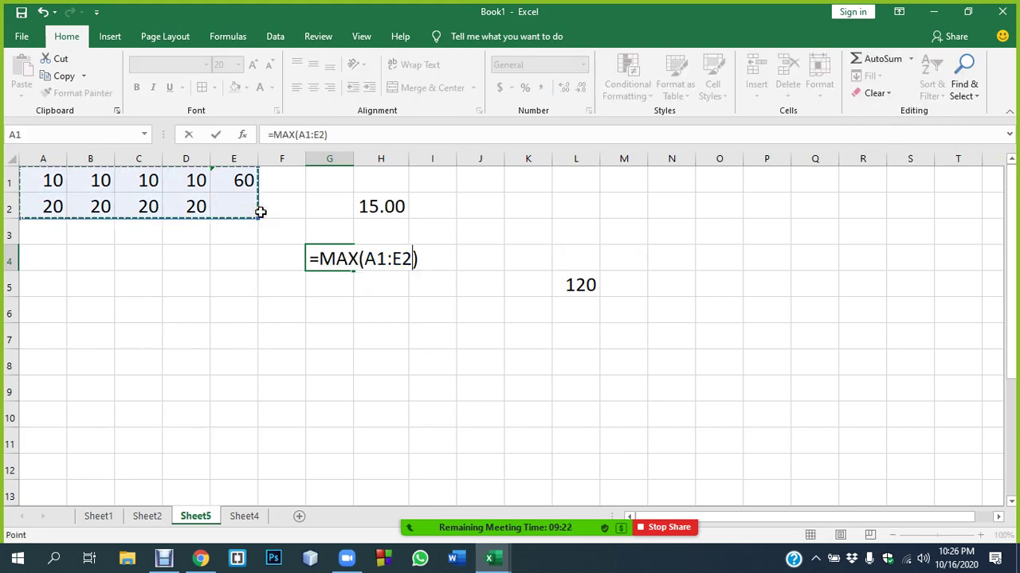
key(Return)
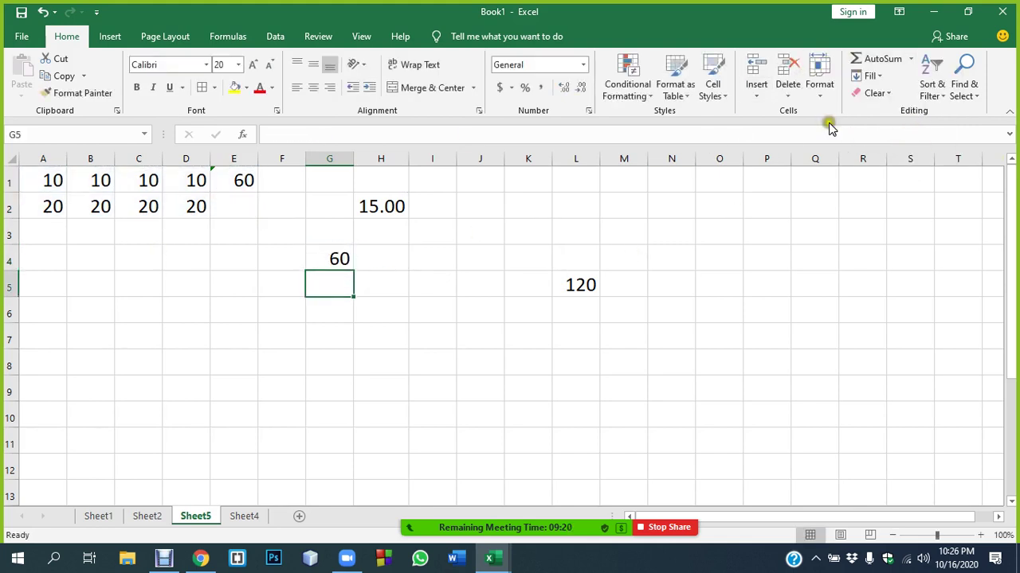
click(916, 64)
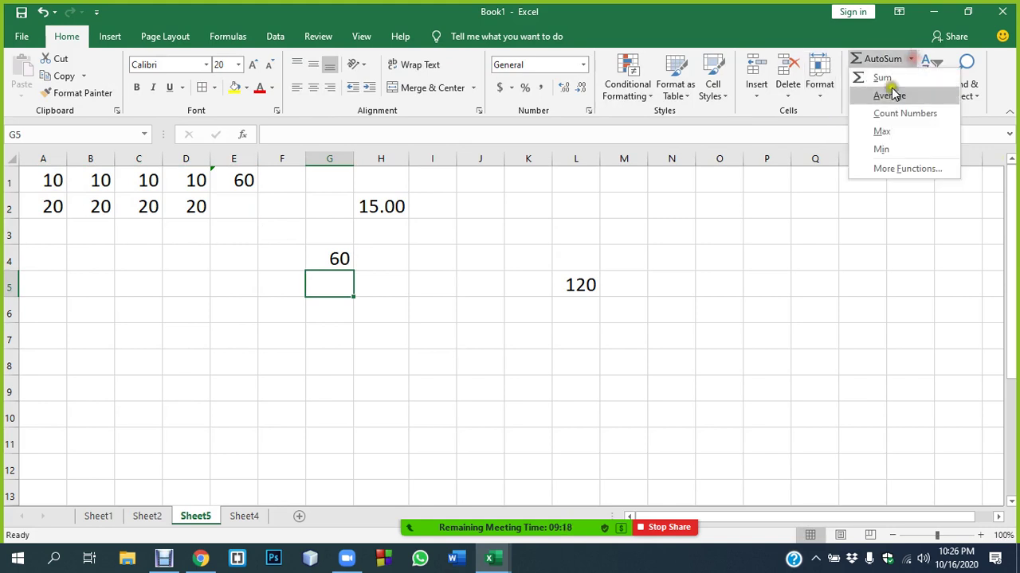
click(882, 150)
drag(27, 179, 258, 209)
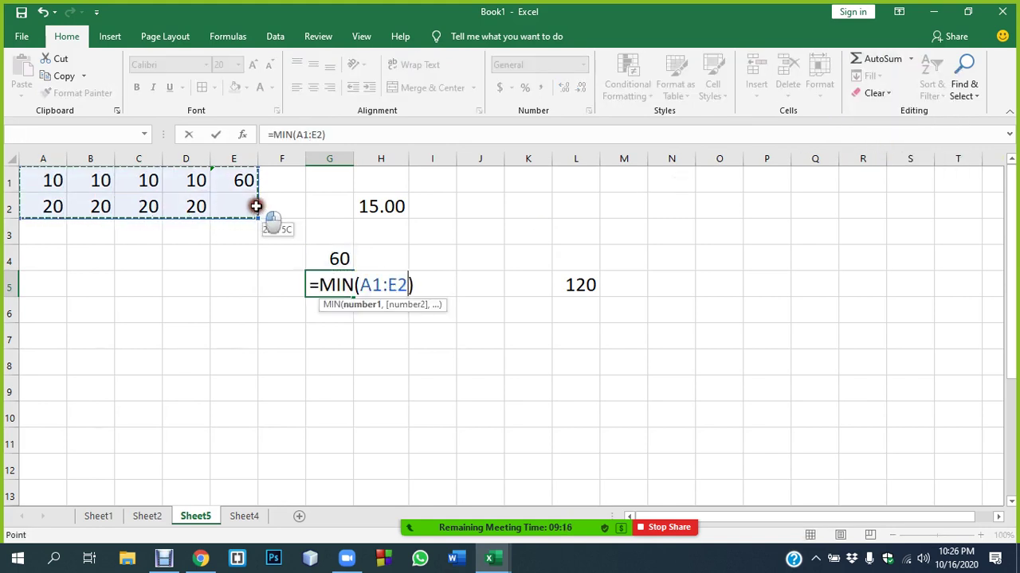
key(Return)
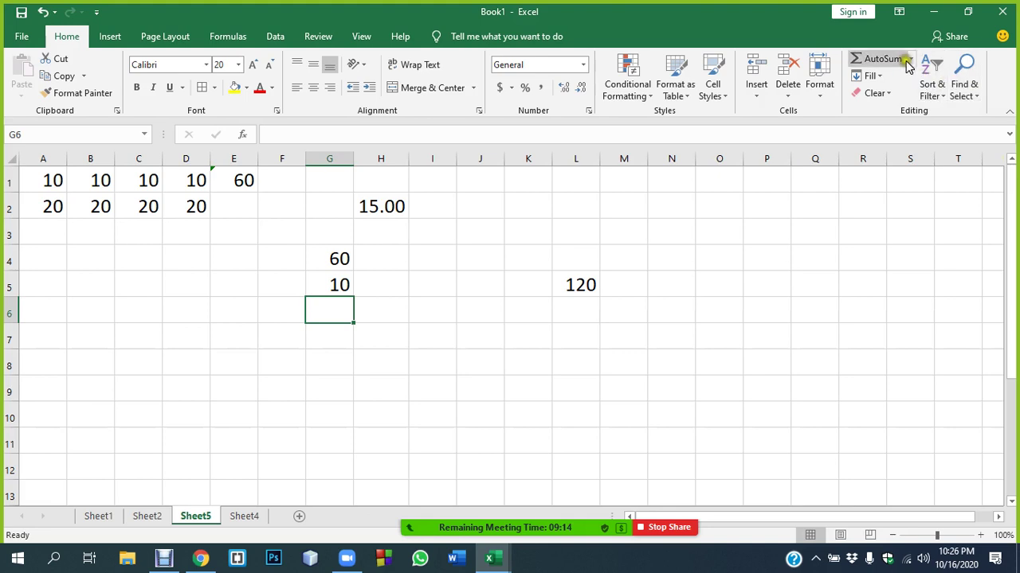
Step: Sum G4:G5 in G6 and count G4:G6 in G7, returning 3
click(898, 59)
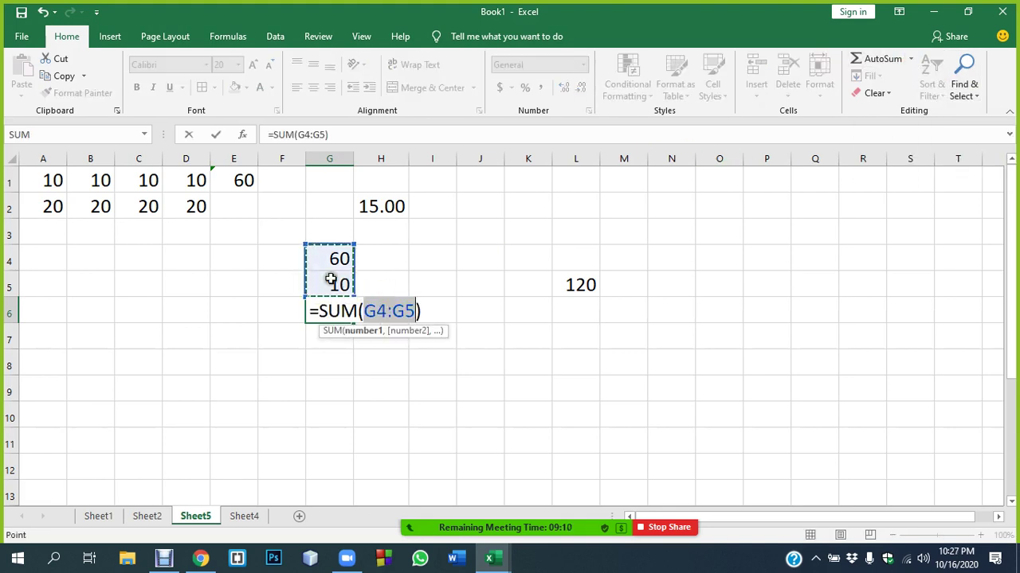
key(Return)
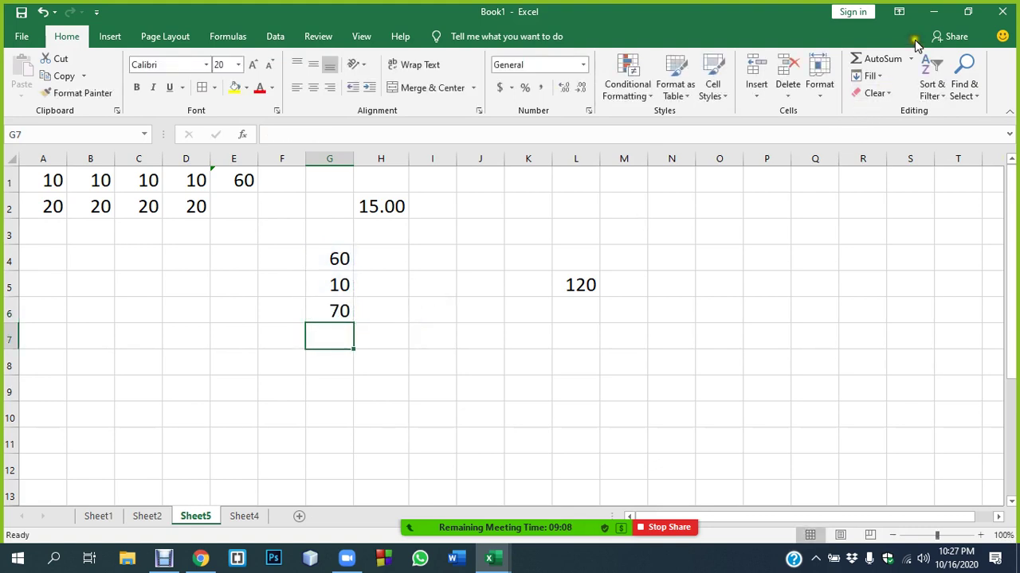
click(911, 60)
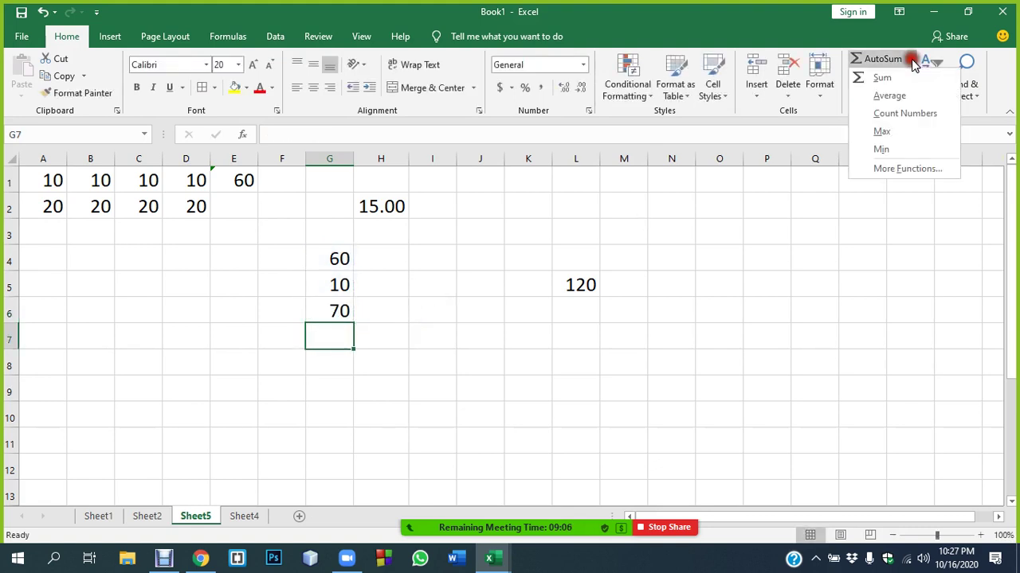
click(905, 118)
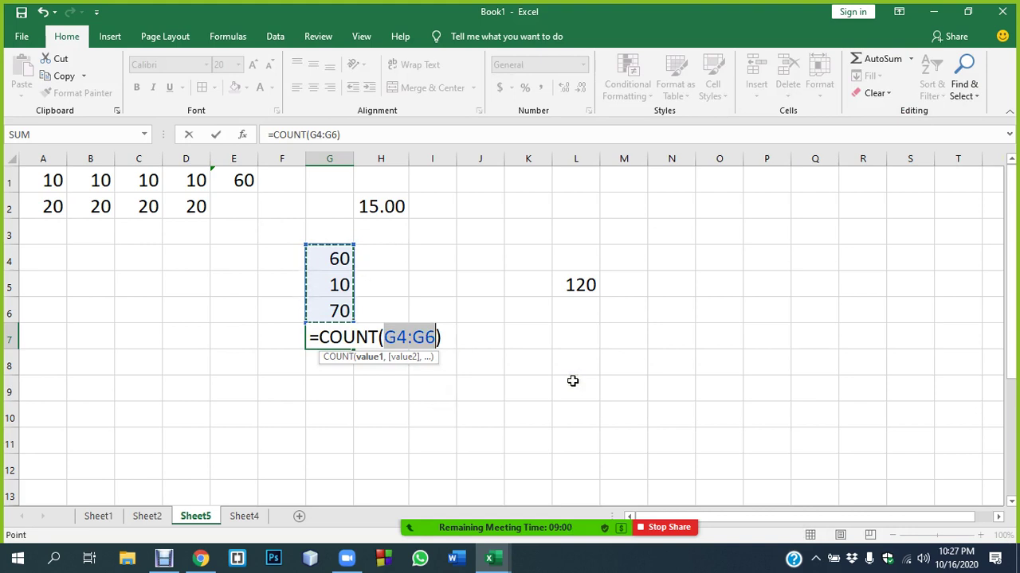
key(Return)
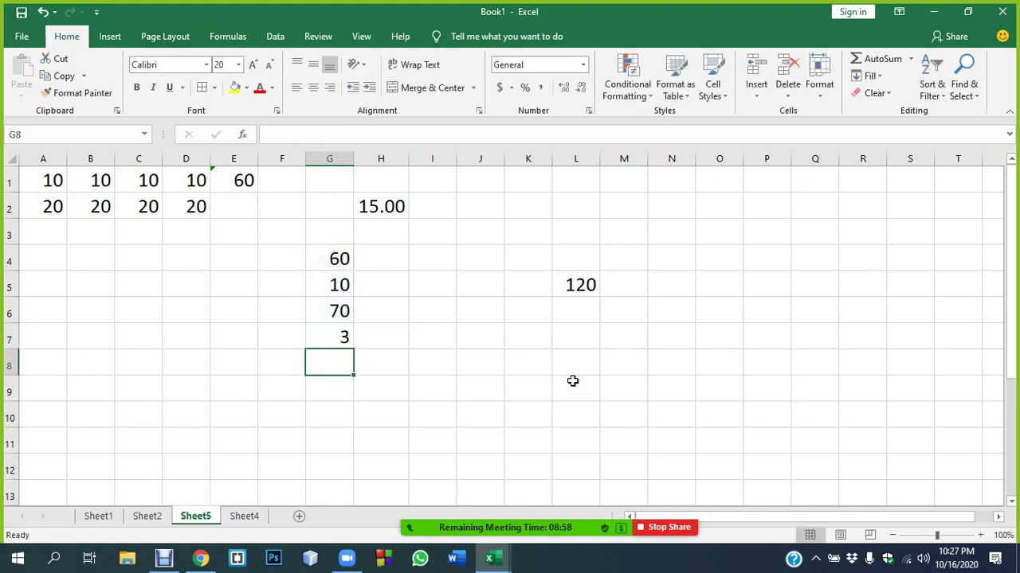
click(338, 338)
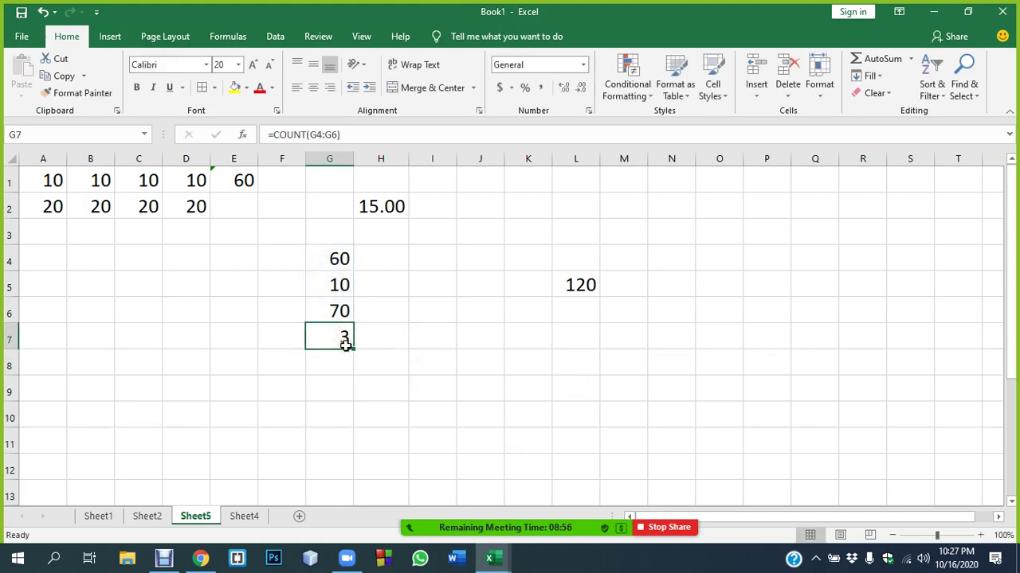
click(402, 356)
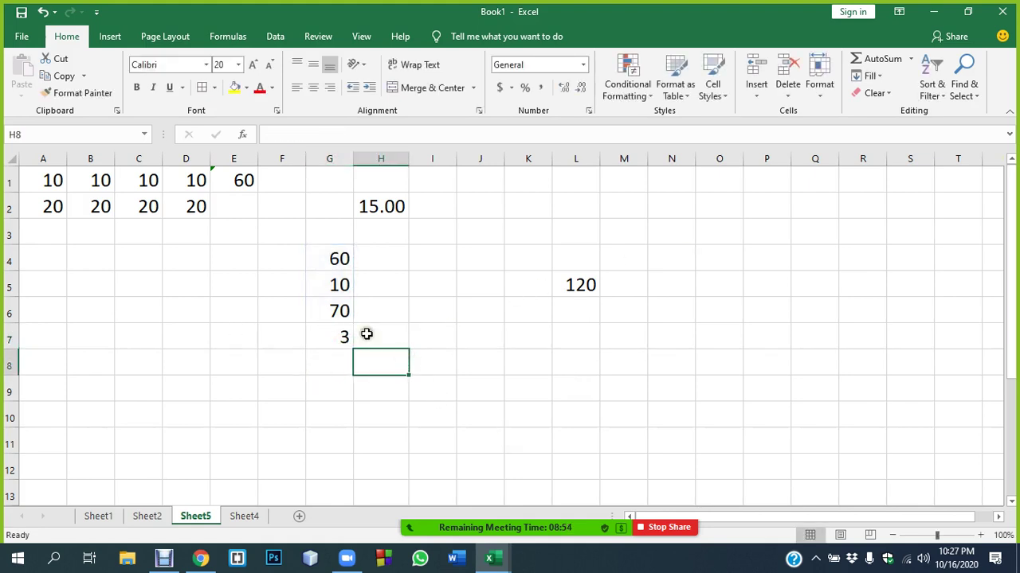
click(346, 358)
click(913, 59)
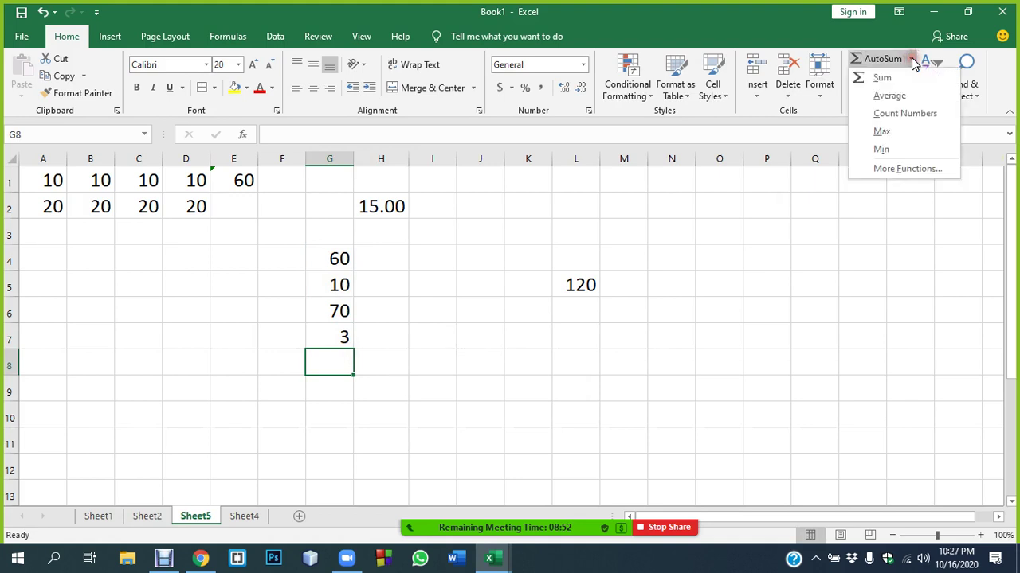
click(893, 166)
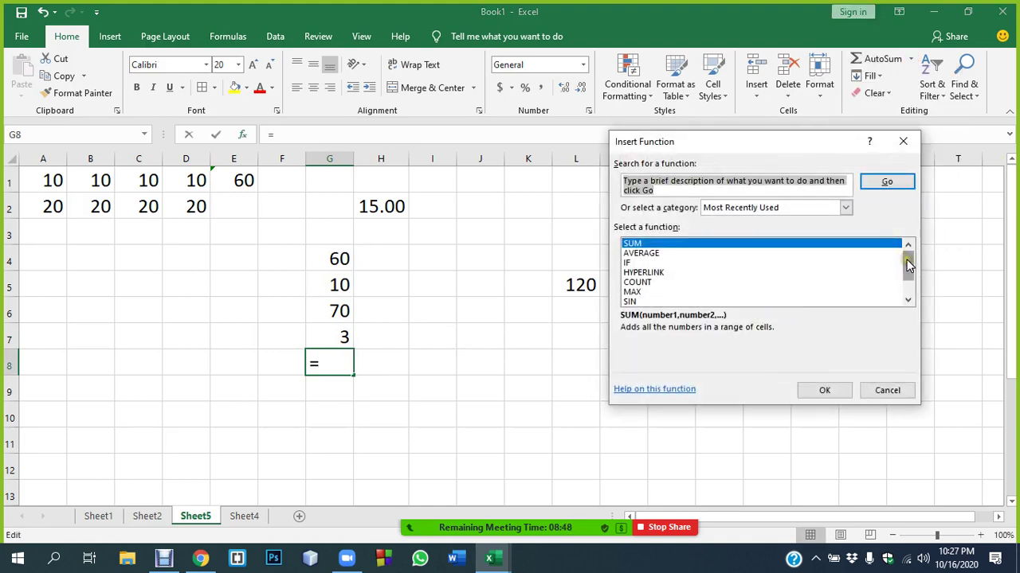
drag(908, 265, 912, 285)
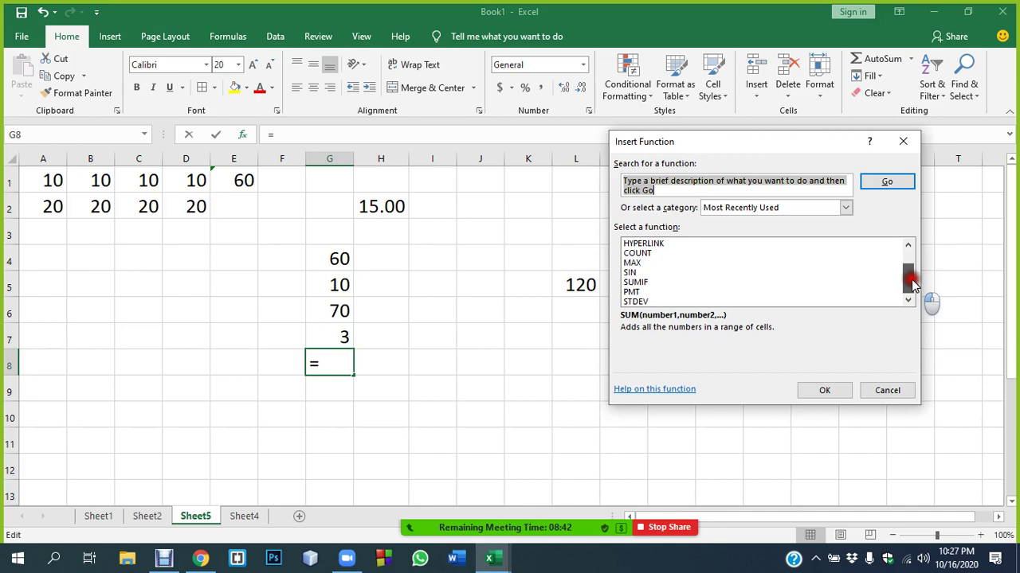
drag(912, 285, 912, 274)
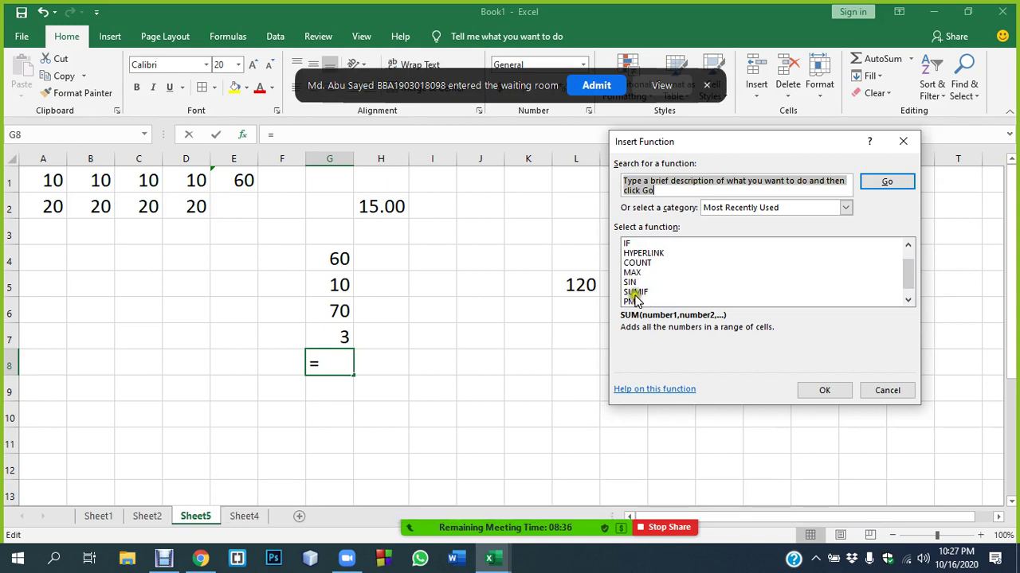
click(632, 301)
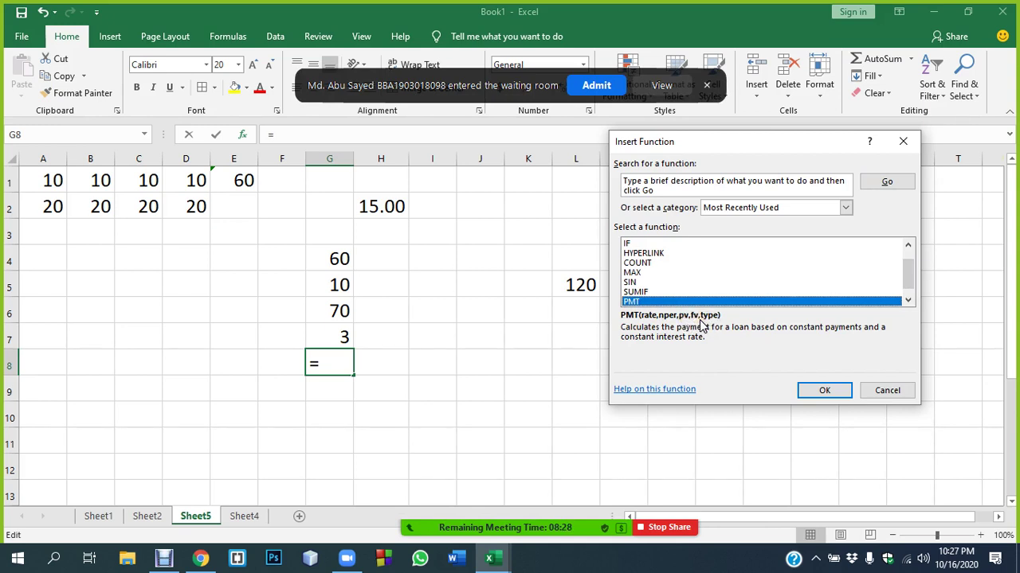
click(644, 253)
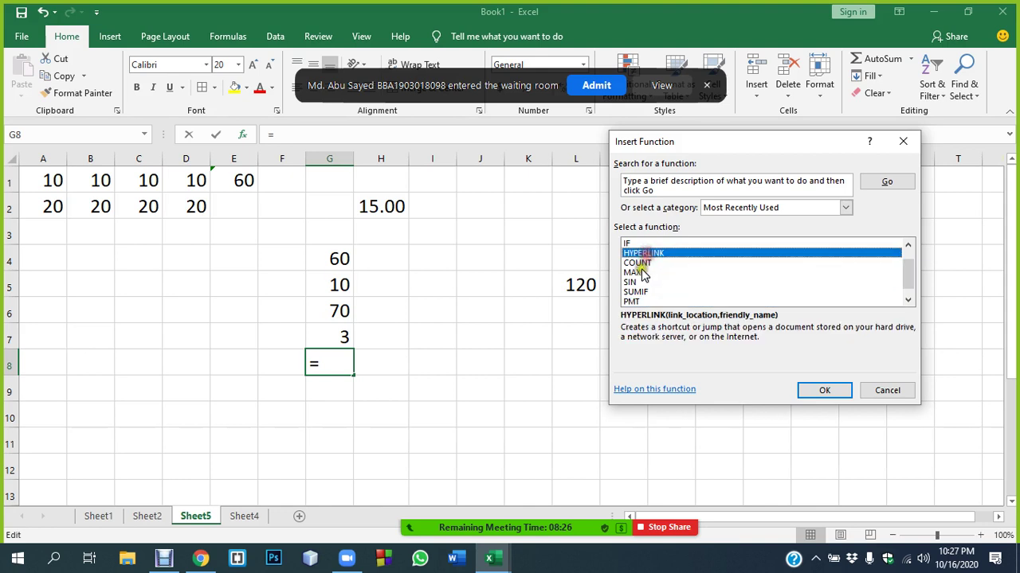
click(635, 272)
click(633, 282)
click(635, 243)
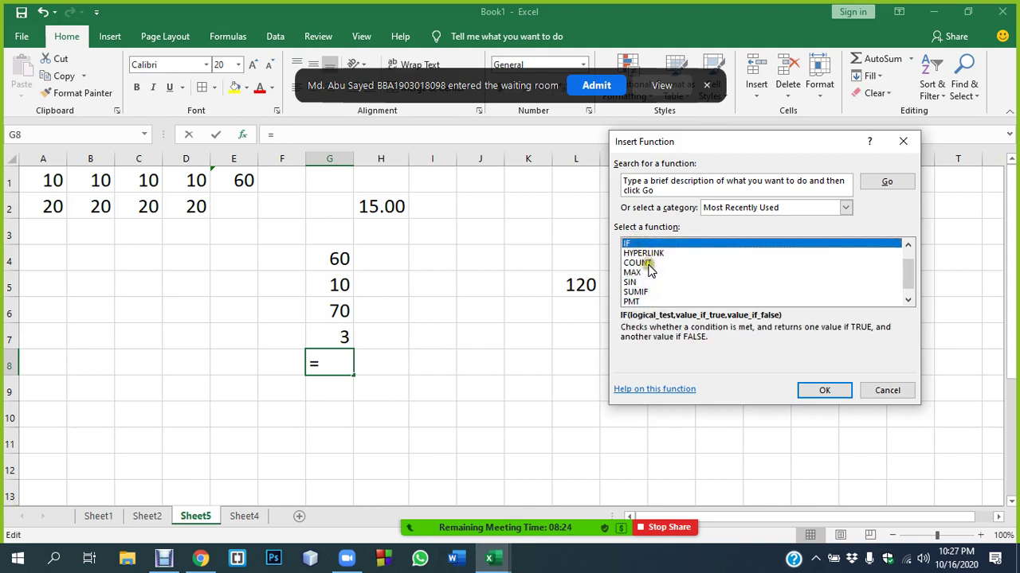
click(902, 141)
click(459, 339)
click(398, 313)
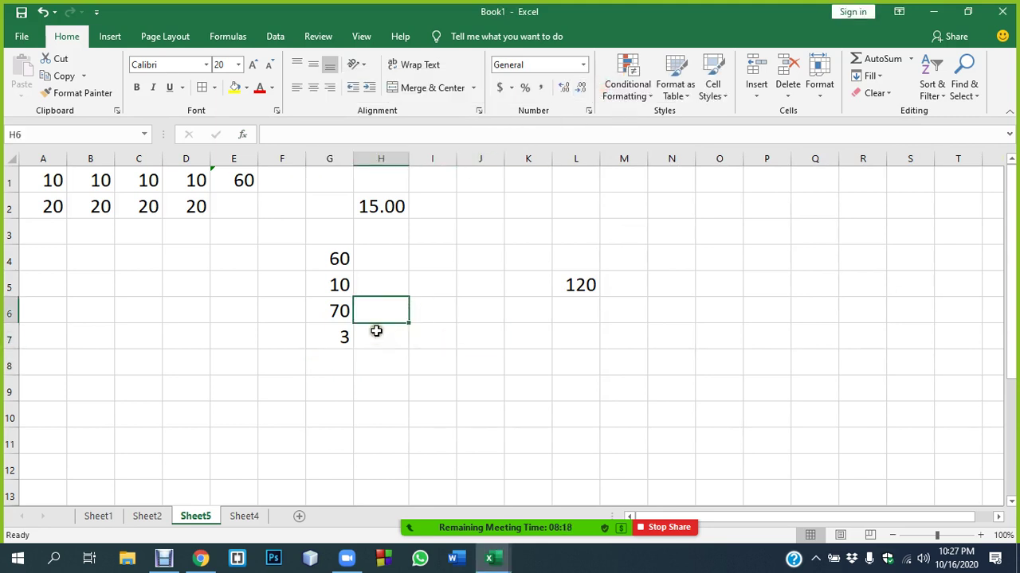
click(375, 330)
mouse_move(44, 182)
mouse_down()
mouse_move(525, 325)
mouse_move(569, 325)
mouse_up()
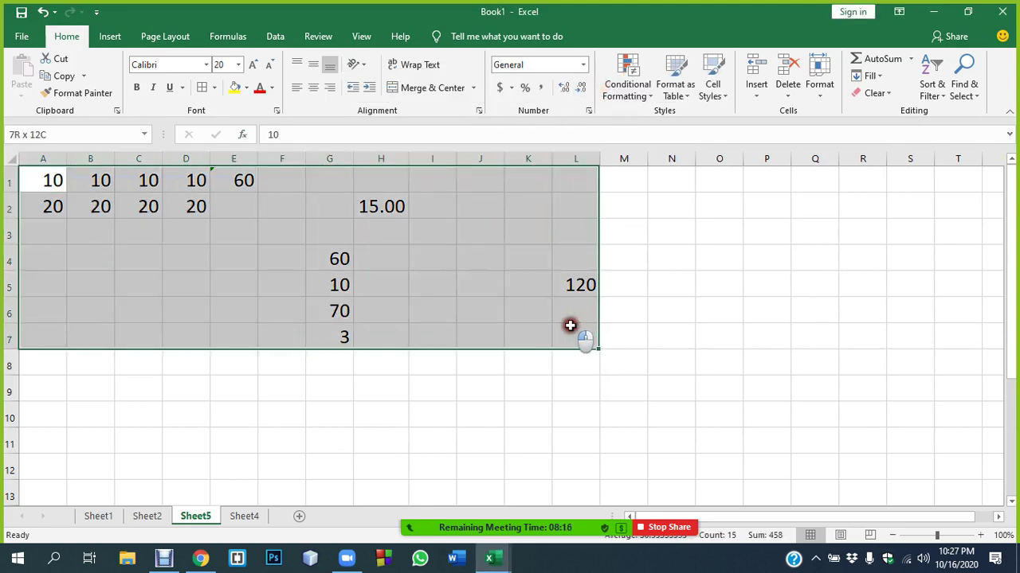
click(671, 334)
mouse_move(504, 527)
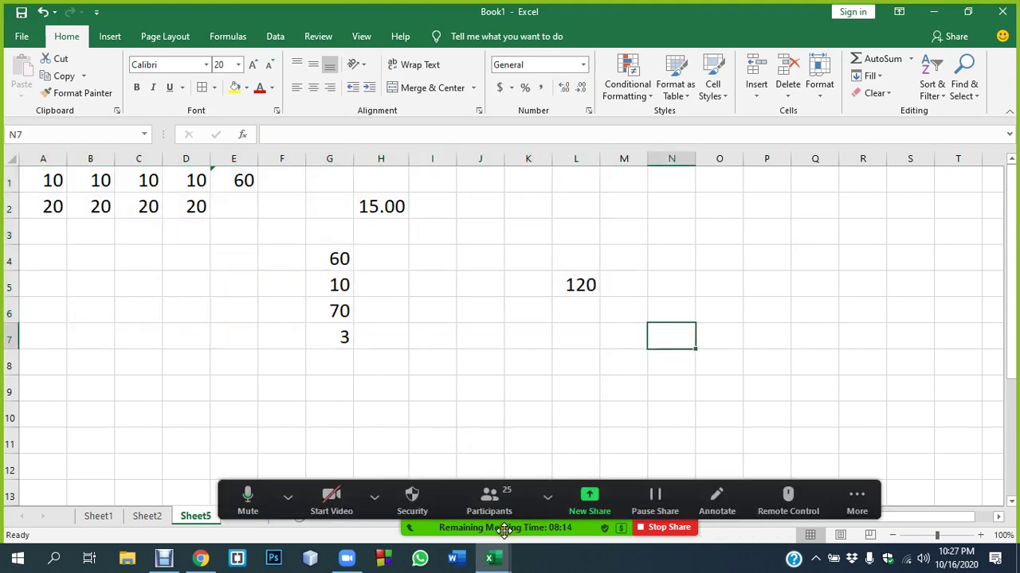
click(404, 394)
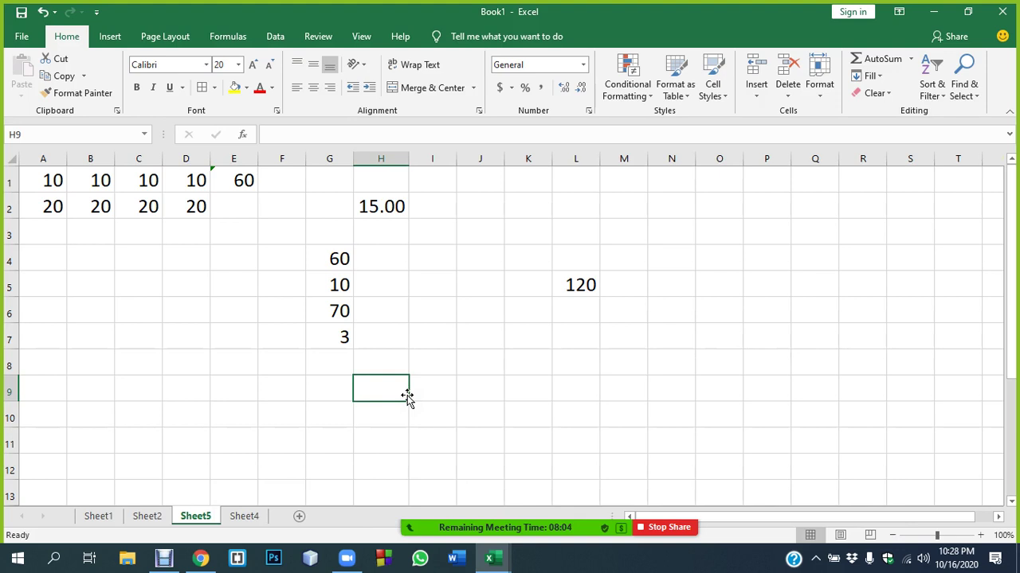
click(470, 305)
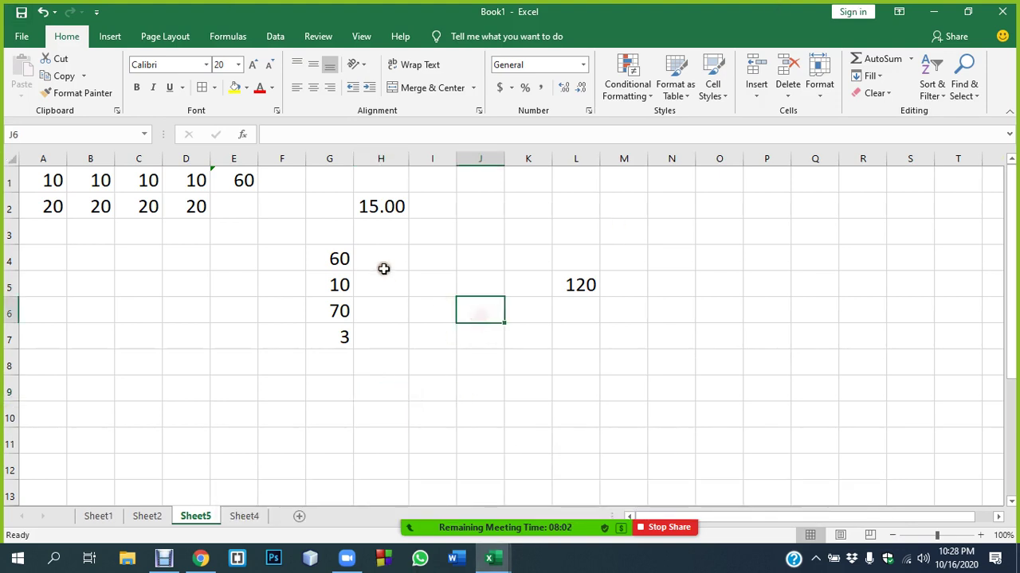
click(418, 274)
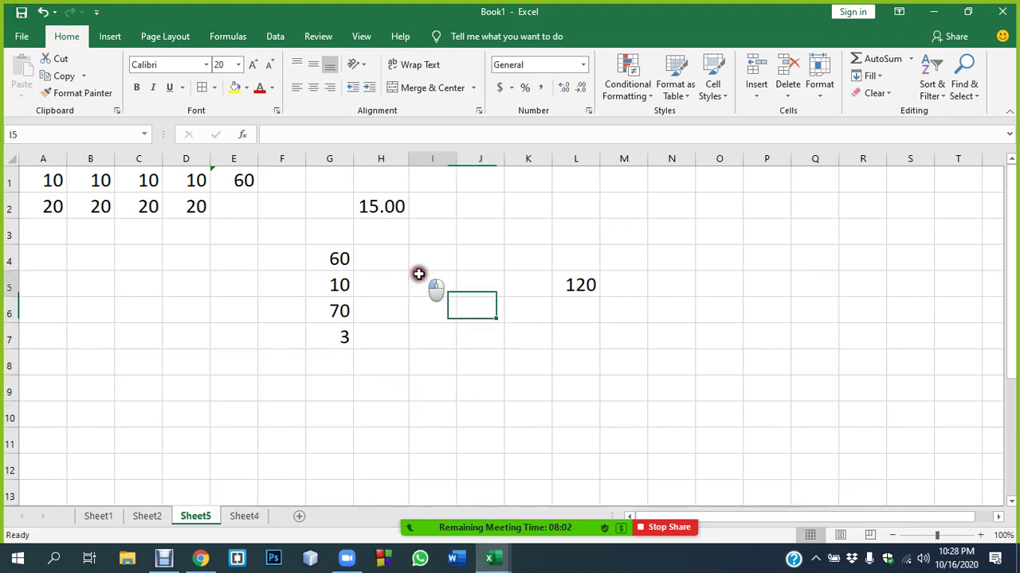
Step: Browse Sheet4, Sheet5, Sheet2 and Sheet1, ending on Sheet4's two student tables
click(244, 516)
click(434, 413)
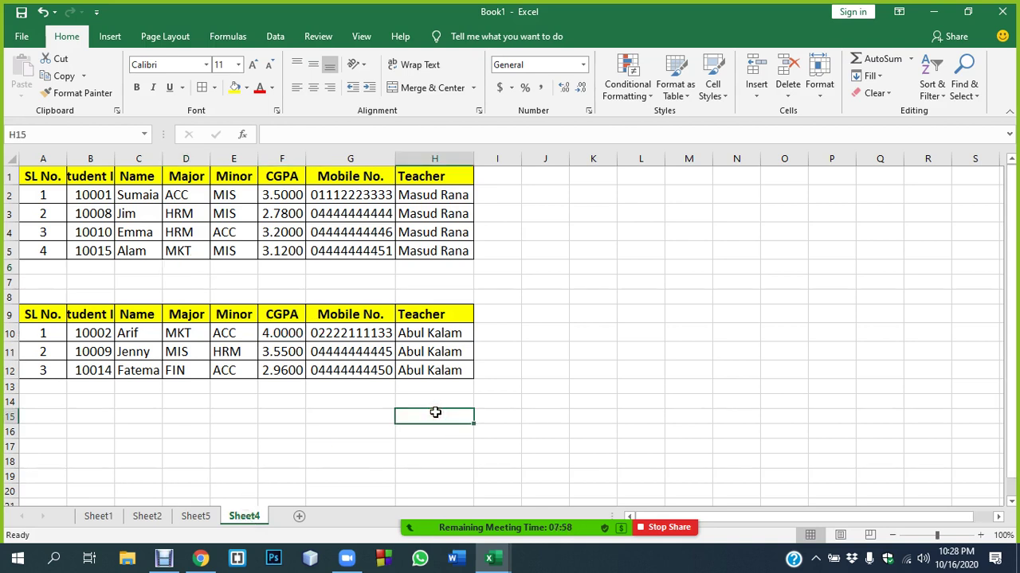
click(569, 362)
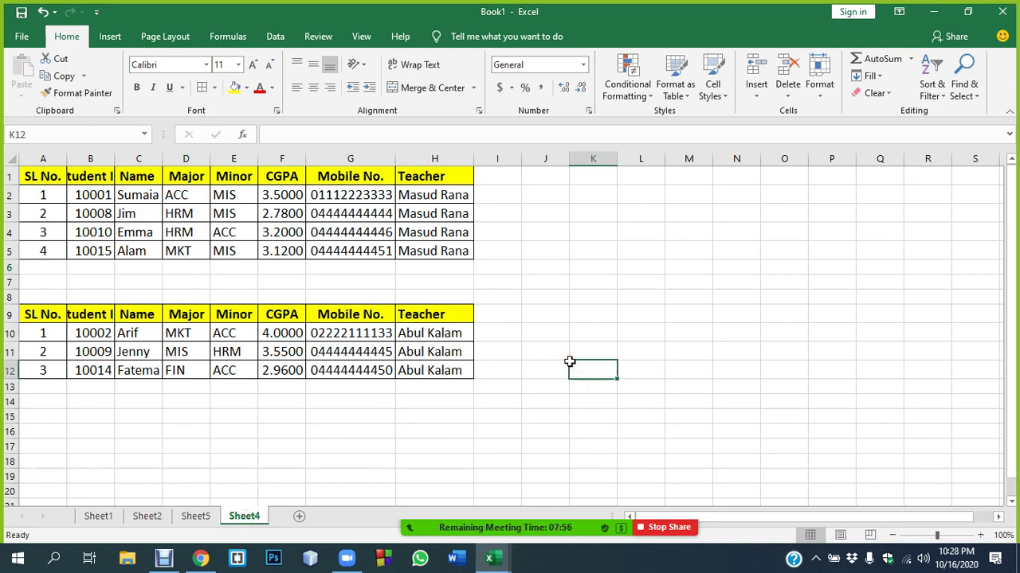
click(544, 341)
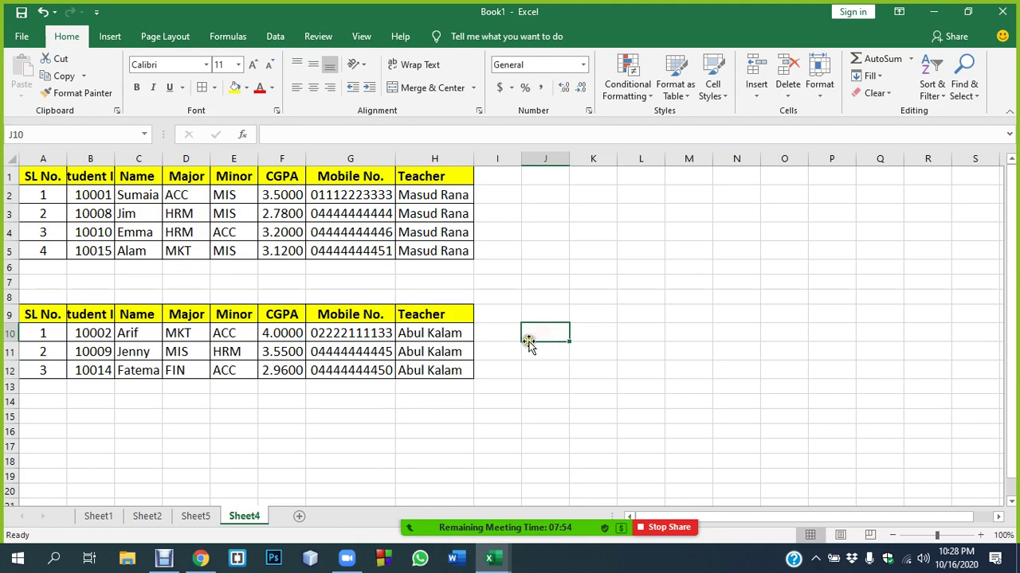
click(197, 515)
click(143, 515)
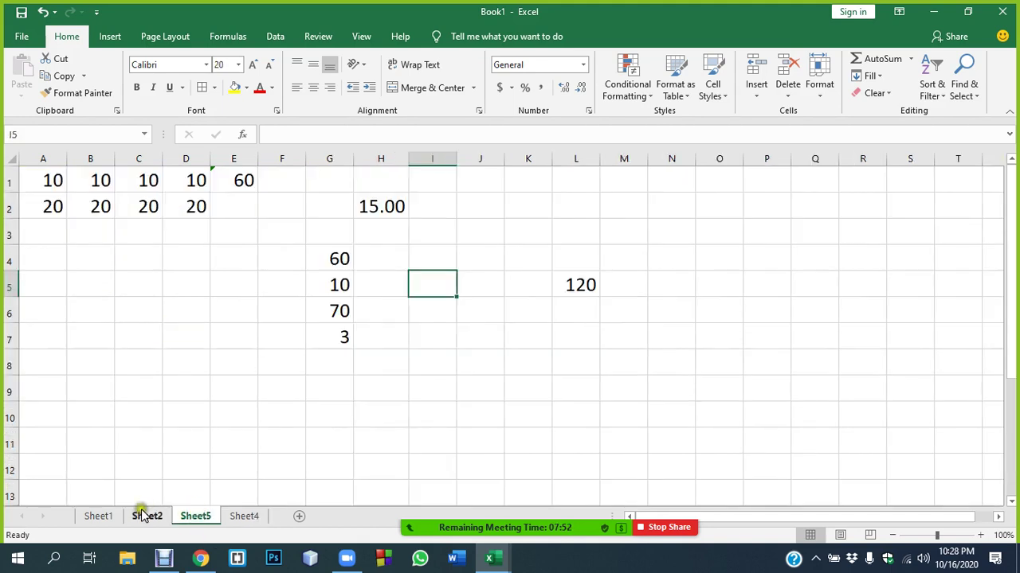
click(98, 516)
click(205, 475)
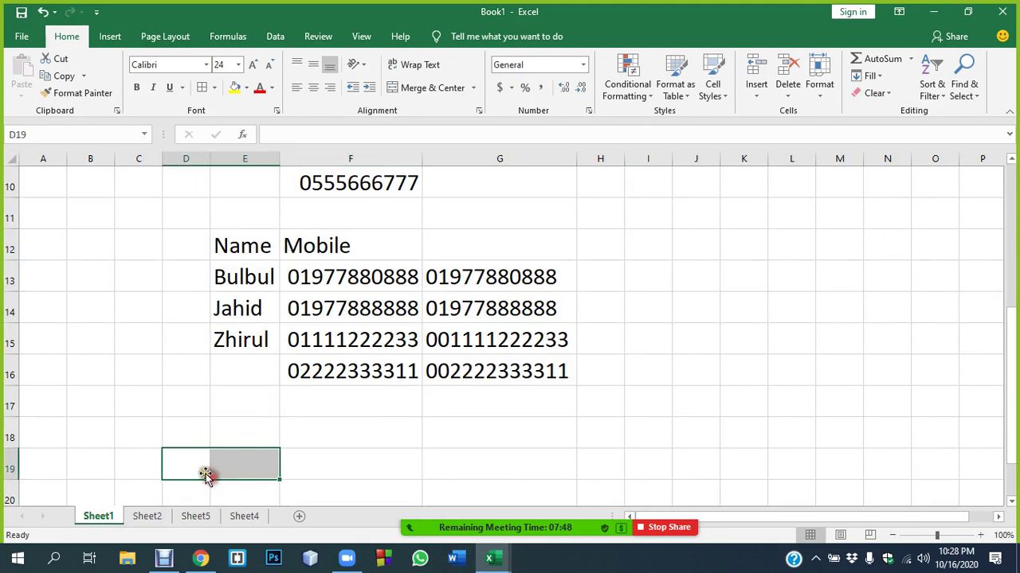
click(146, 515)
click(201, 513)
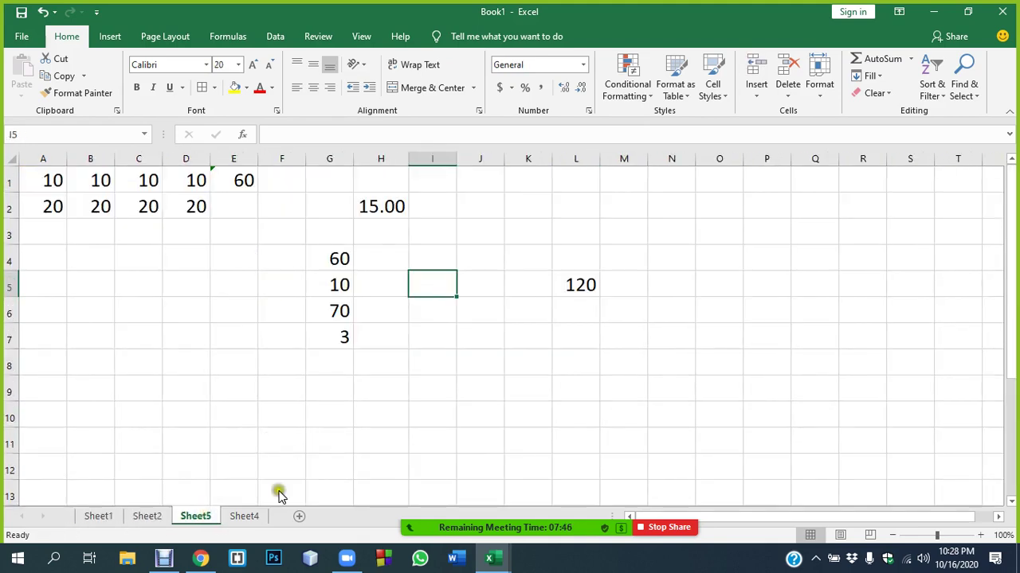
click(248, 516)
click(227, 428)
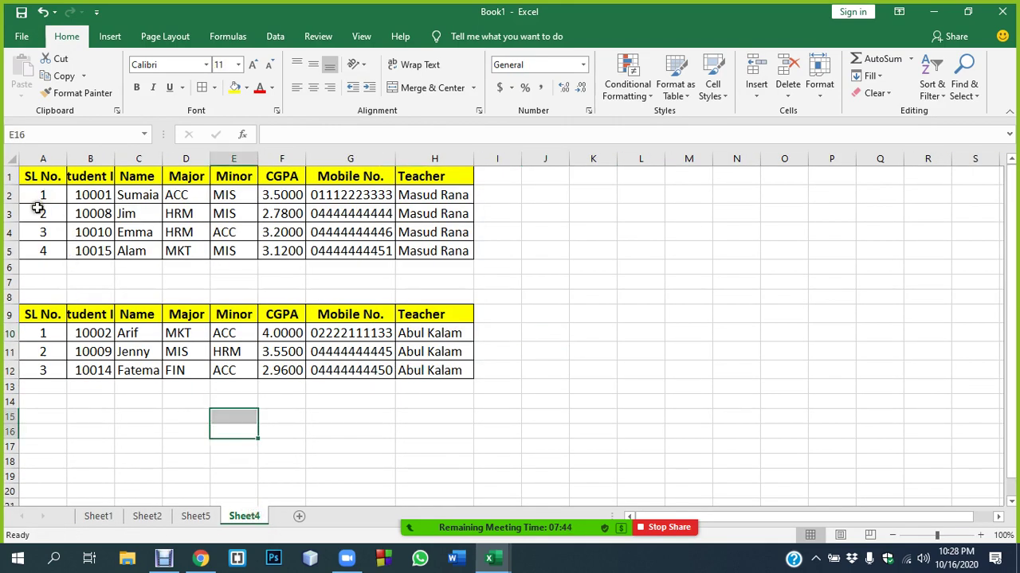
Step: Make the text of row 3 (A3:H3) in the upper table red
drag(41, 209, 438, 214)
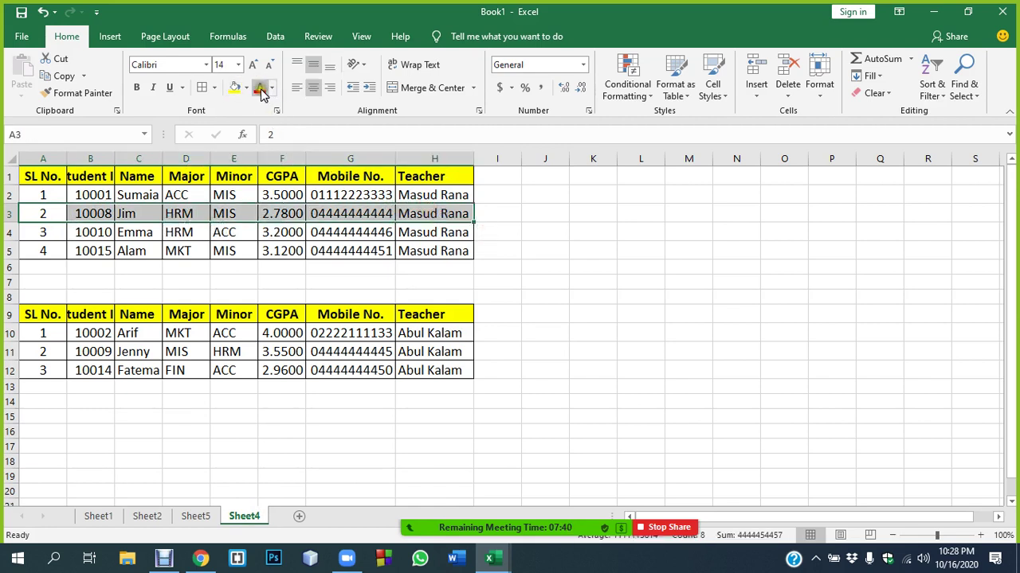
click(263, 92)
click(575, 266)
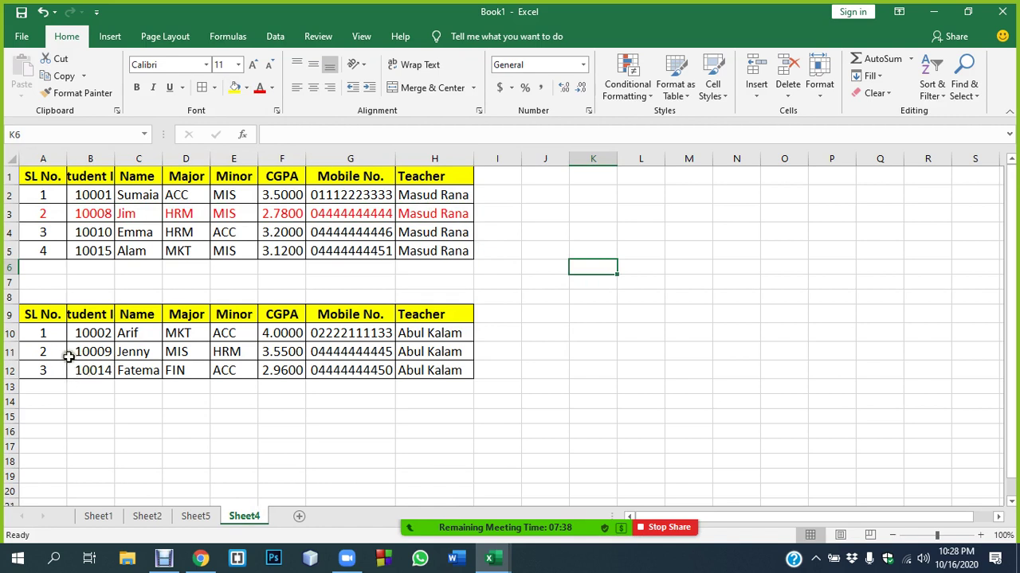
drag(56, 353, 446, 353)
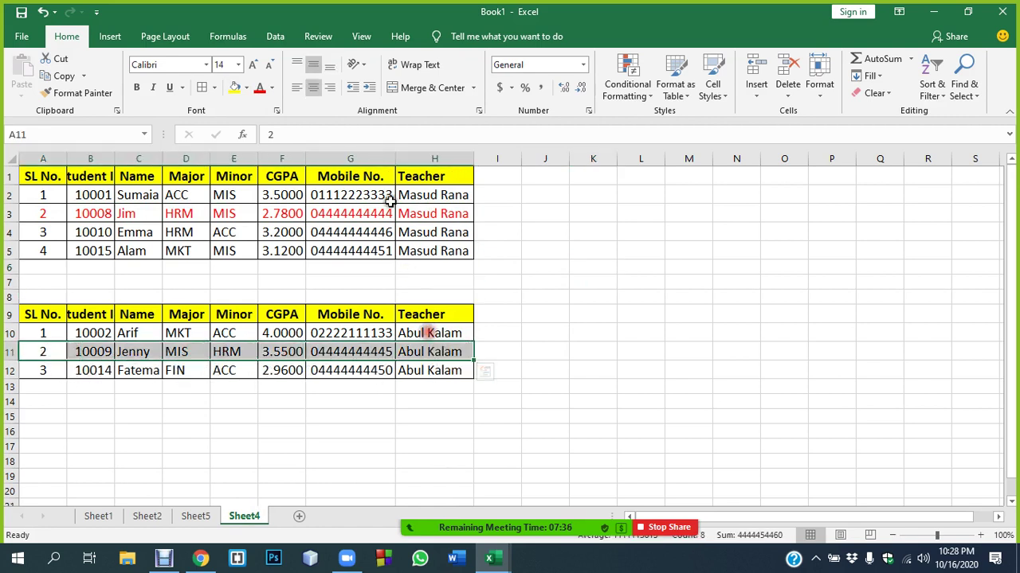
click(626, 298)
Step: Copy row 3's red formatting onto row 11 with Format Painter
drag(35, 211, 433, 215)
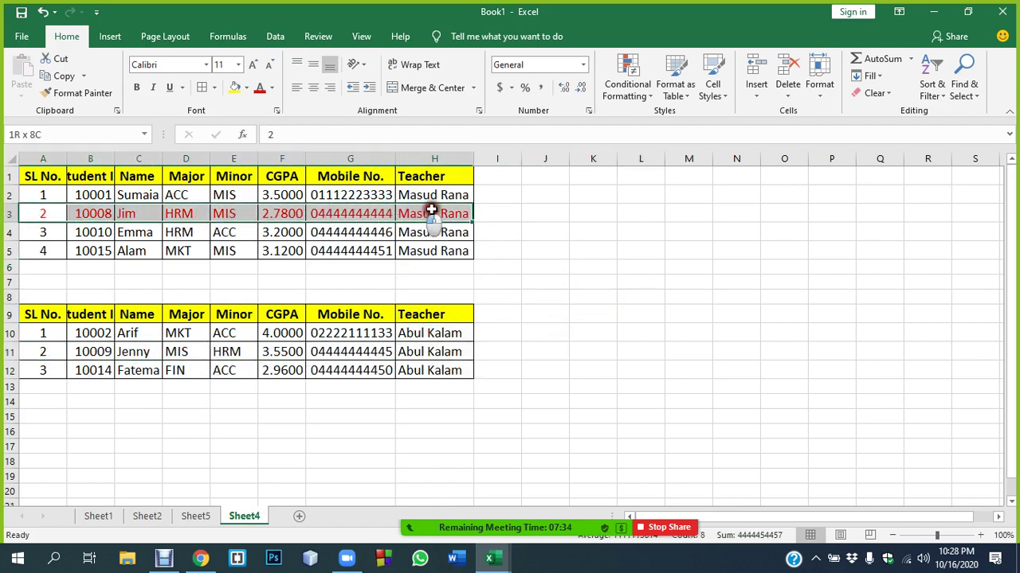
click(82, 94)
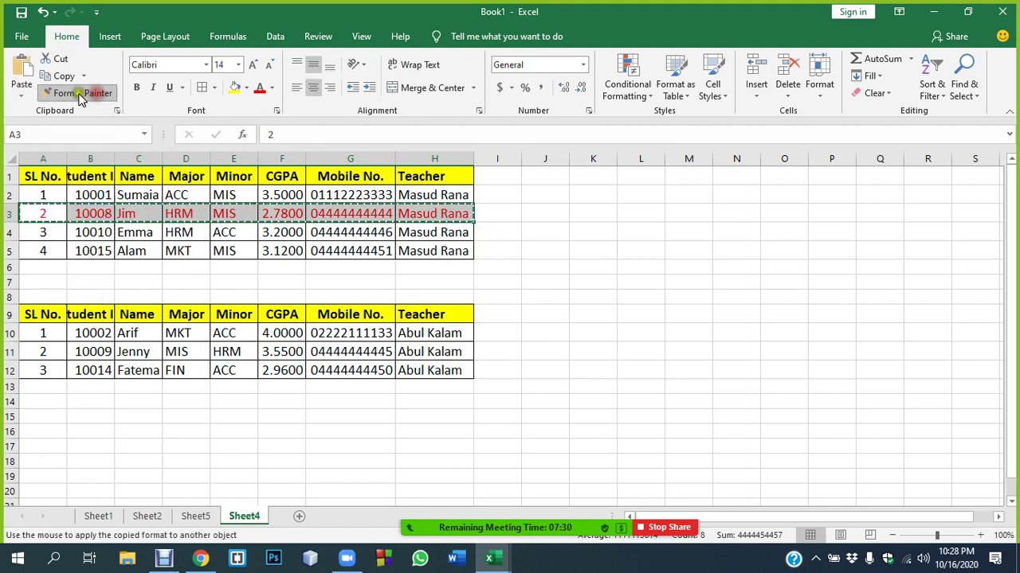
drag(35, 351, 432, 352)
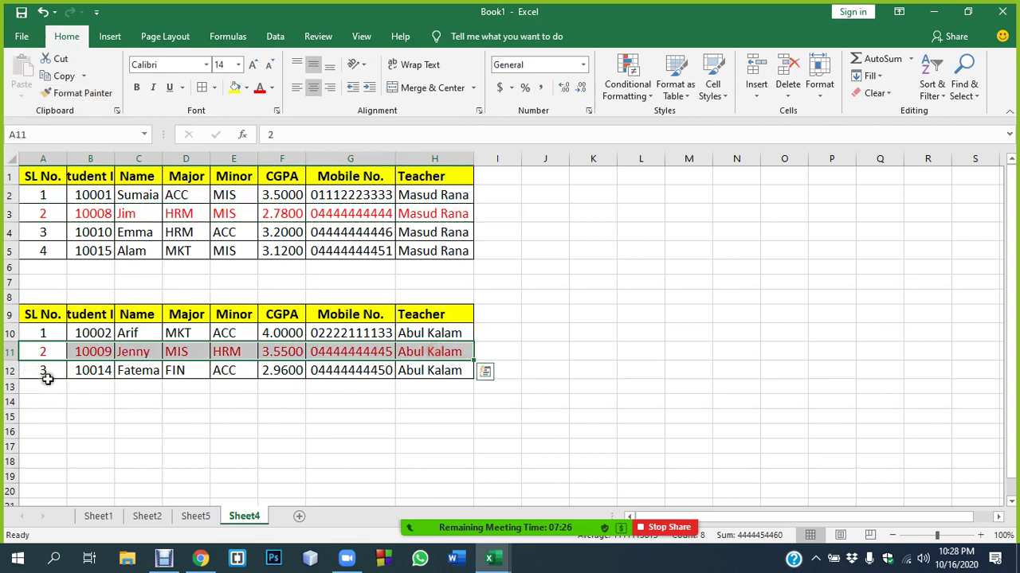
click(573, 371)
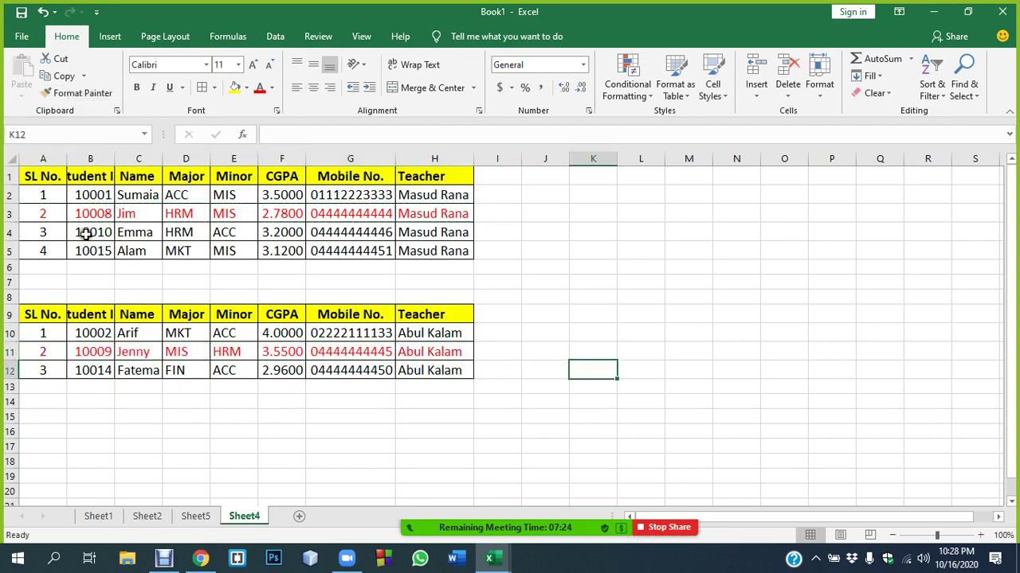
drag(39, 215, 458, 215)
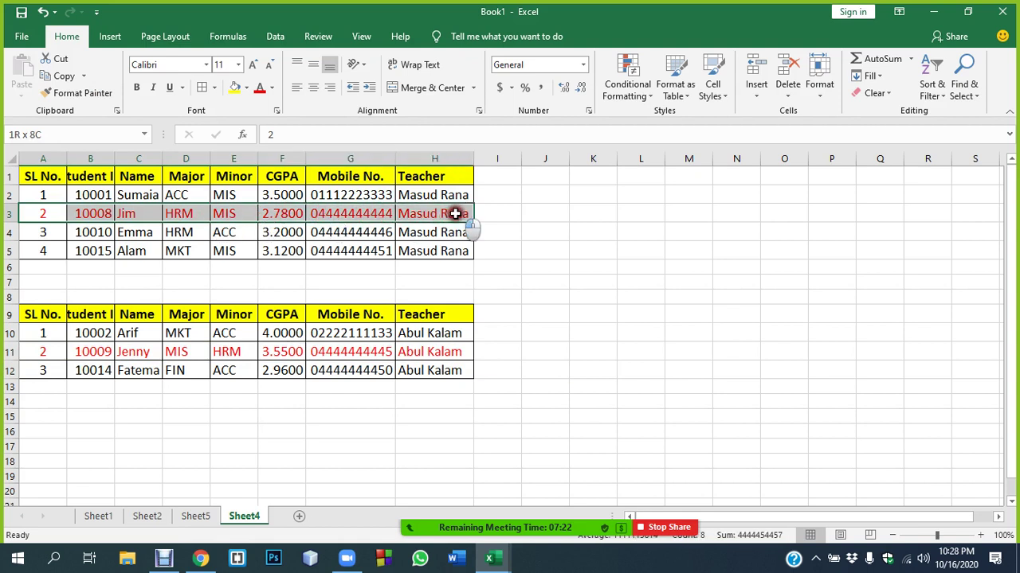
Step: Give row 3 light-blue text on a dark-blue fill
click(272, 88)
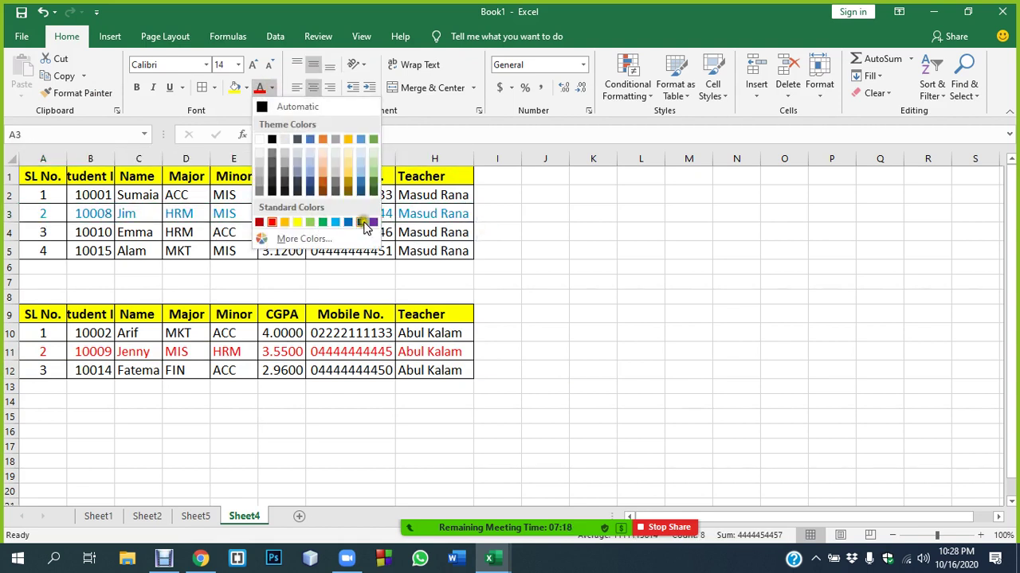
click(334, 223)
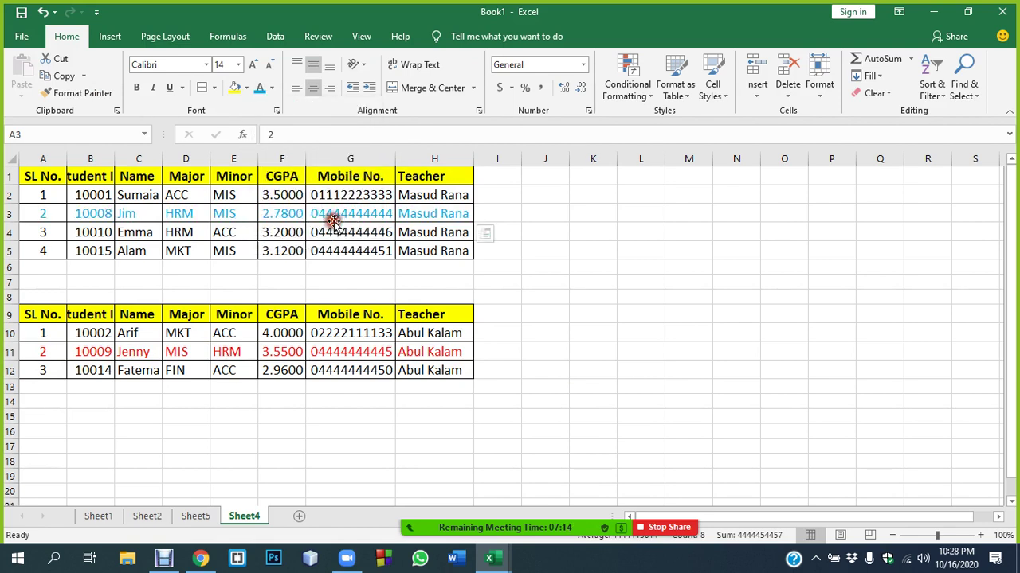
click(246, 89)
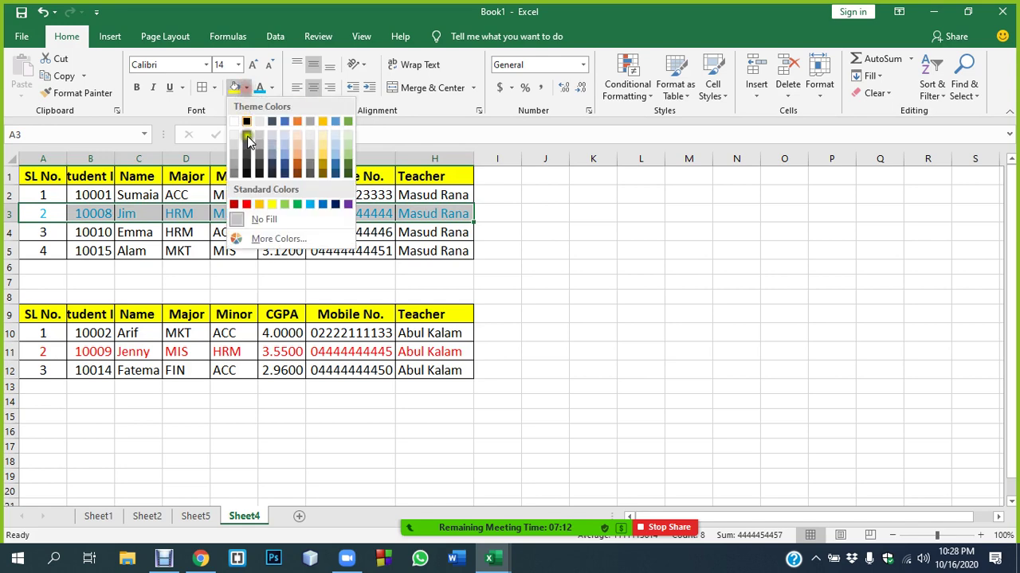
click(335, 205)
click(641, 296)
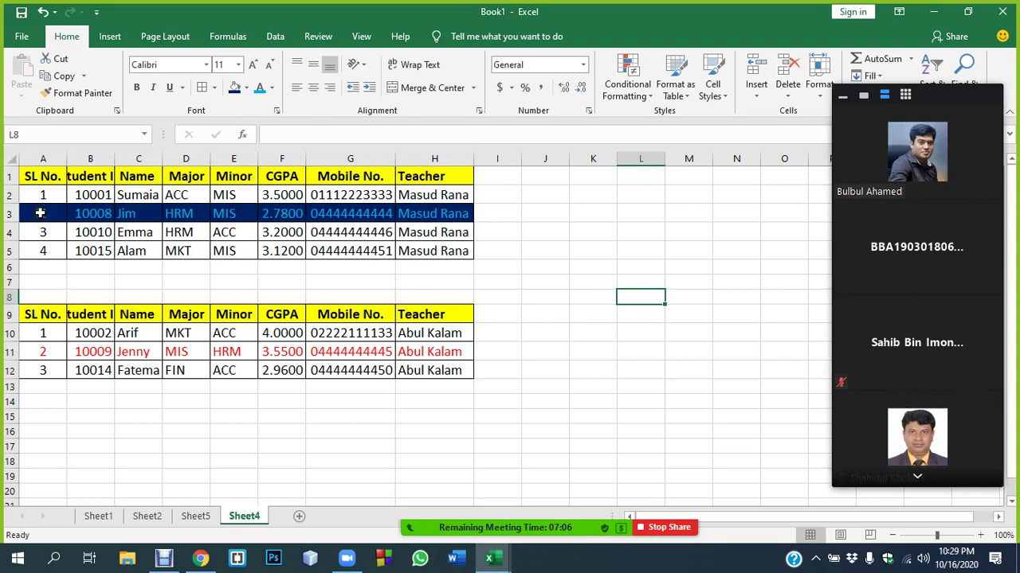
Step: Paint row 3's dark-blue style onto row 10 (A10:H10) with Format Painter
drag(40, 213, 455, 214)
click(83, 94)
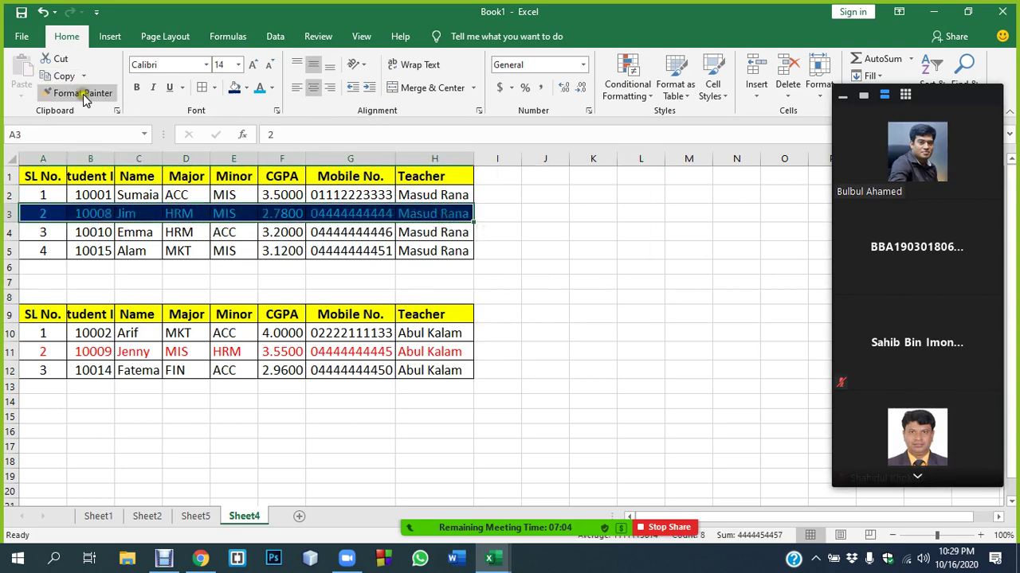
click(84, 94)
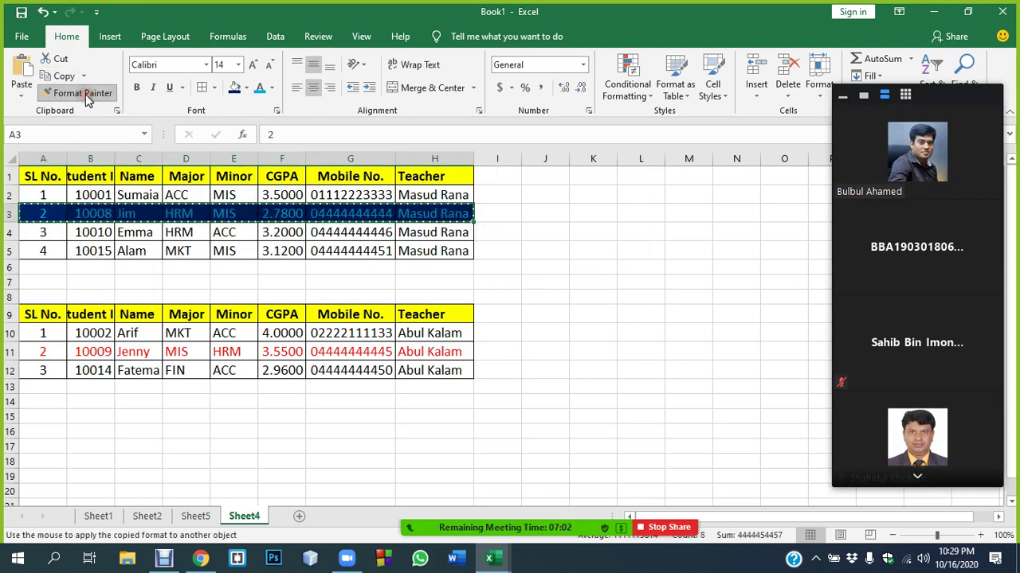
click(82, 94)
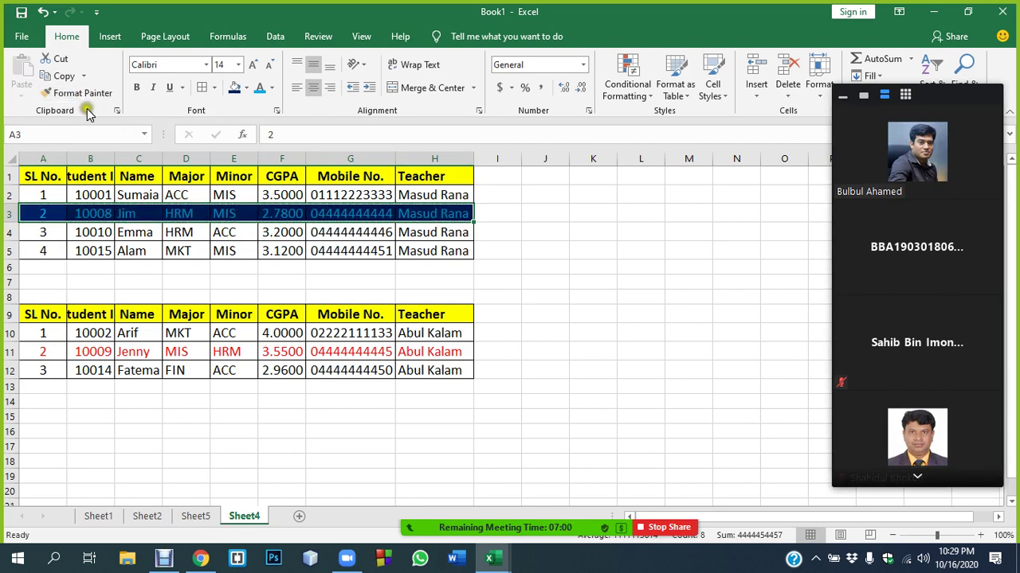
click(83, 94)
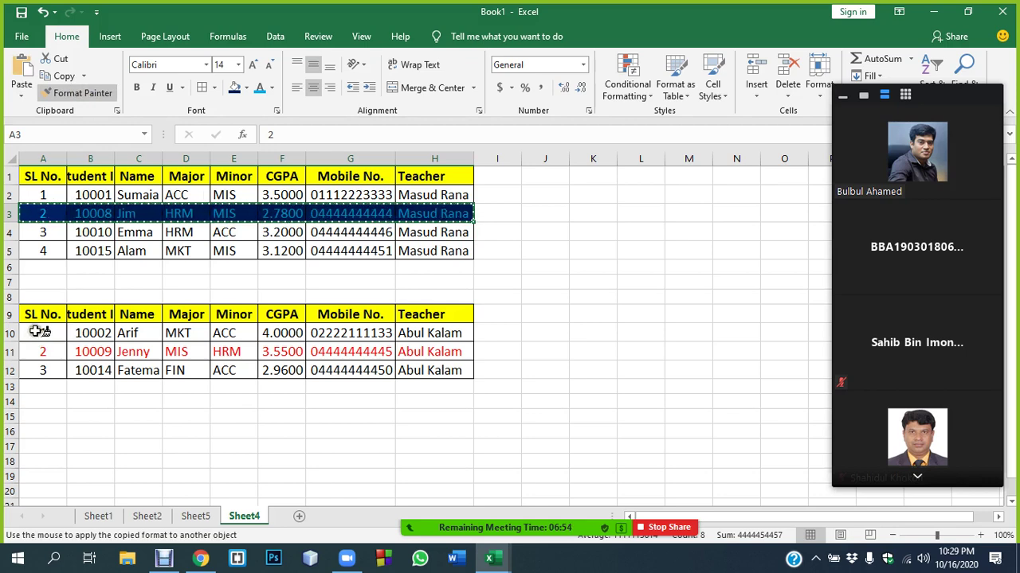
drag(35, 334, 446, 334)
Step: Paint the blank formatting of B14 onto row 11, then undo it
click(105, 399)
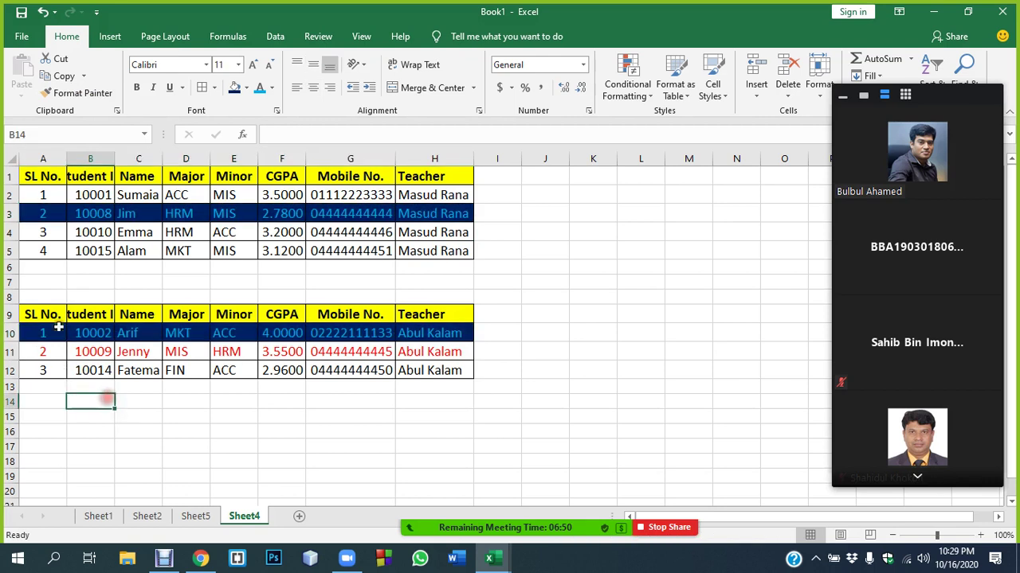
click(77, 94)
drag(42, 358, 458, 360)
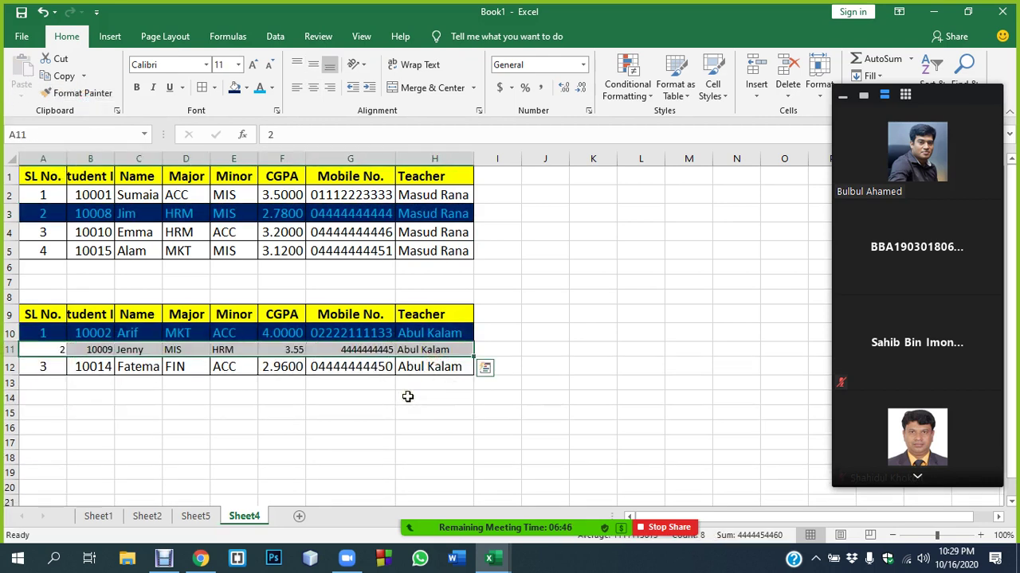
key(ctrl+z)
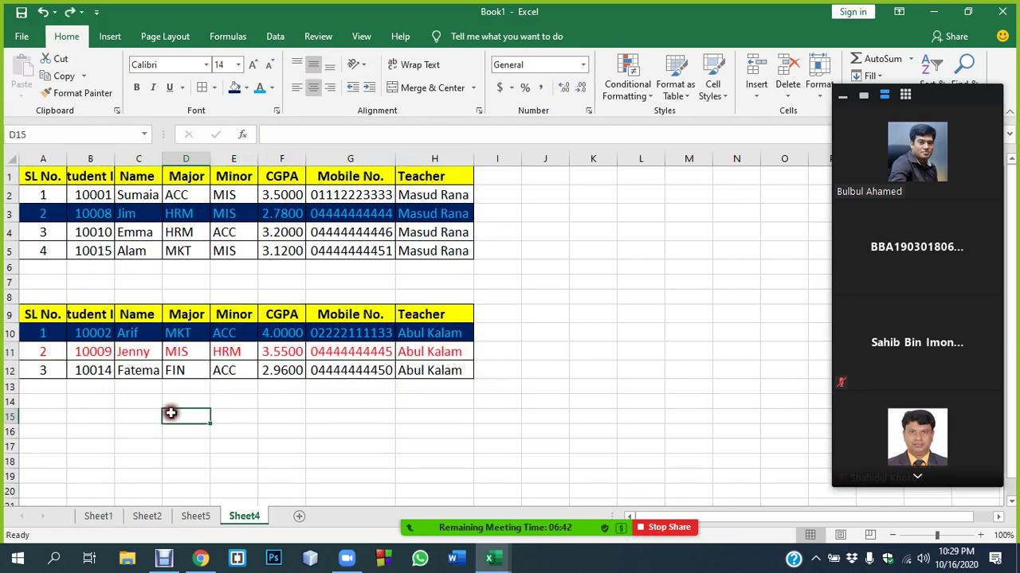
Step: Paint the plain format of B15:C15 onto row 12, undo it and cancel the format copy
drag(94, 417, 136, 416)
click(78, 93)
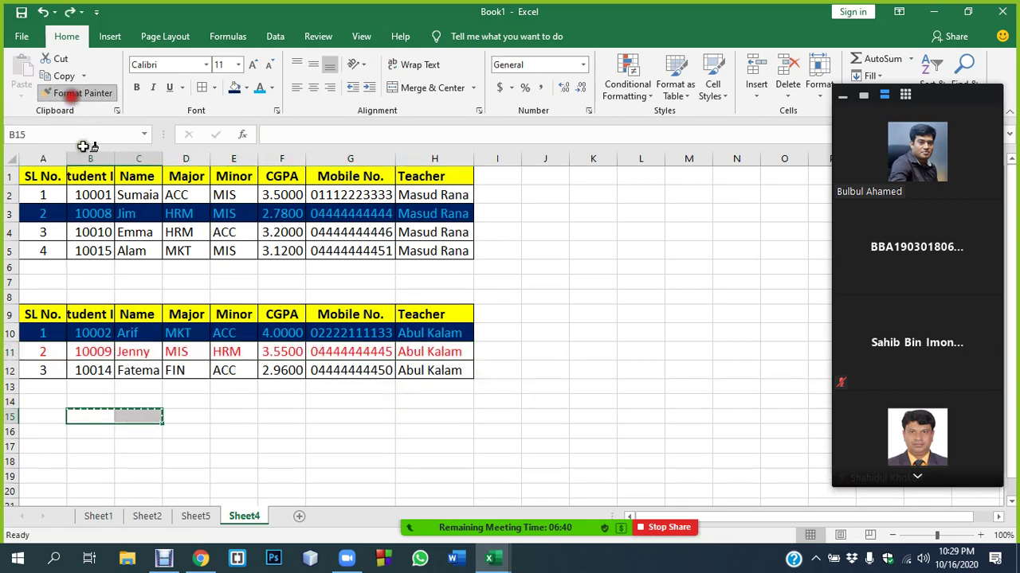
drag(43, 371, 450, 370)
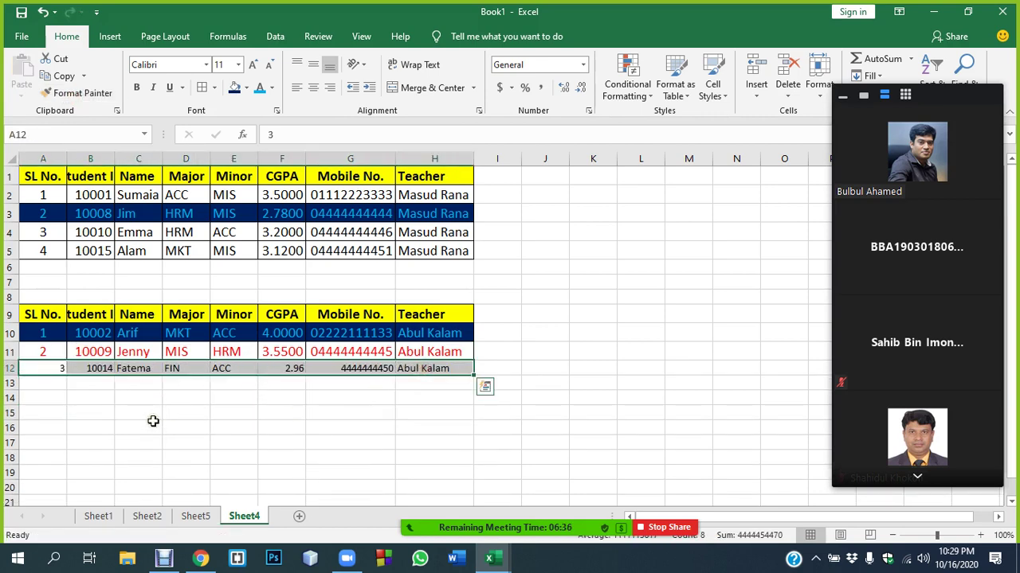
key(ctrl+z)
click(359, 420)
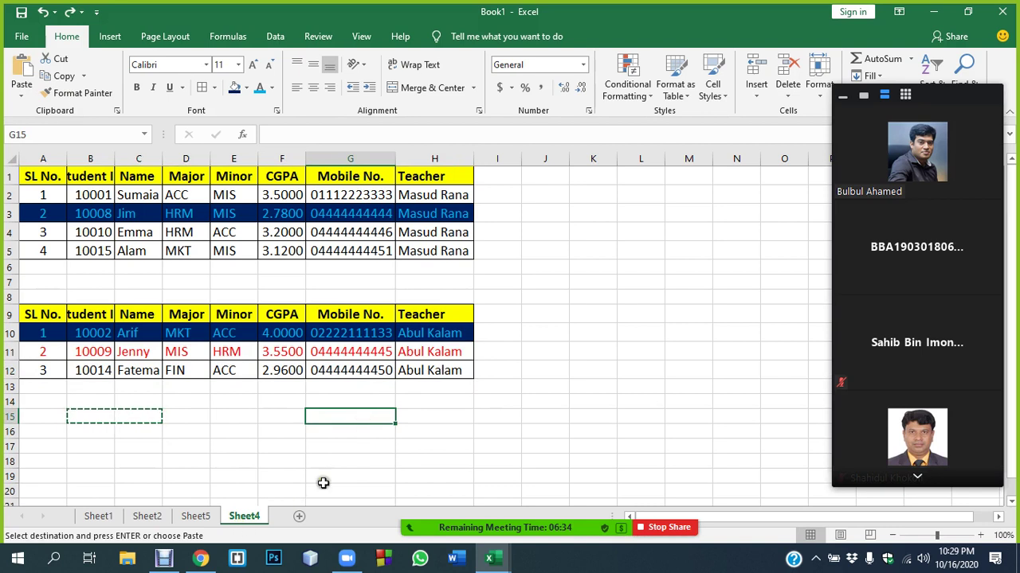
click(360, 449)
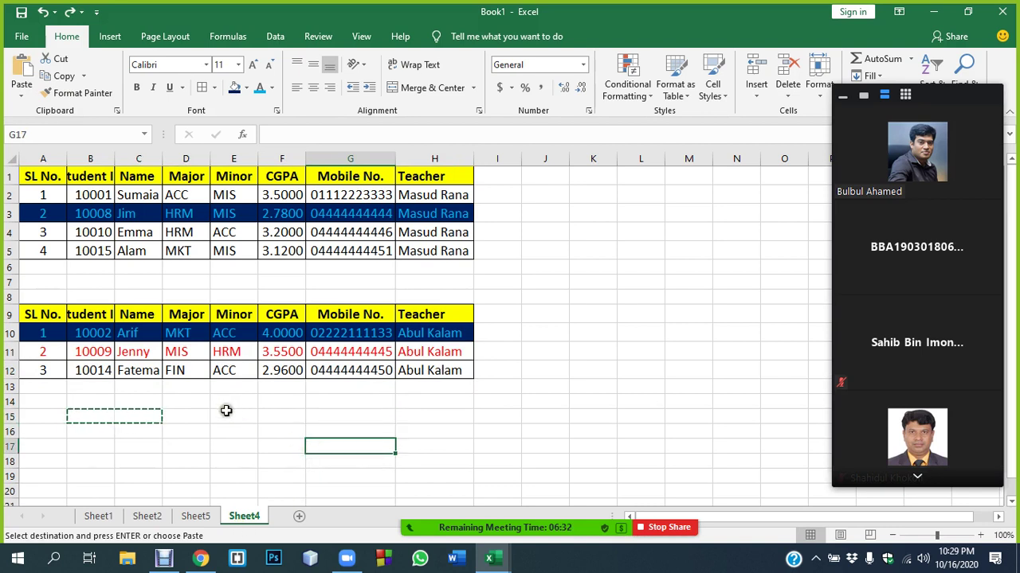
key(Escape)
Step: Paint empty F7's format onto H5, undo it, and check the H3 and Teacher header formatting
click(307, 432)
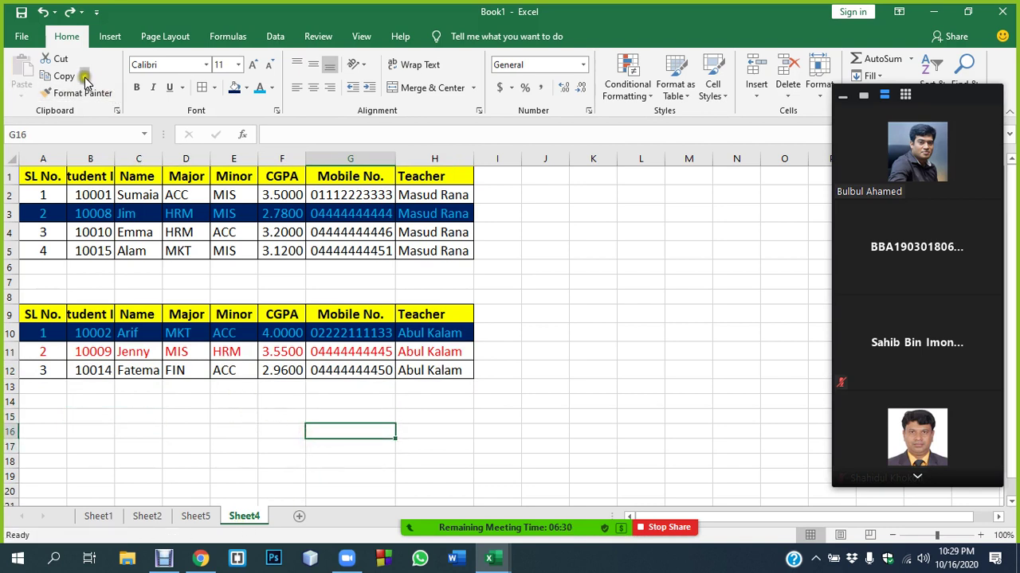
click(471, 415)
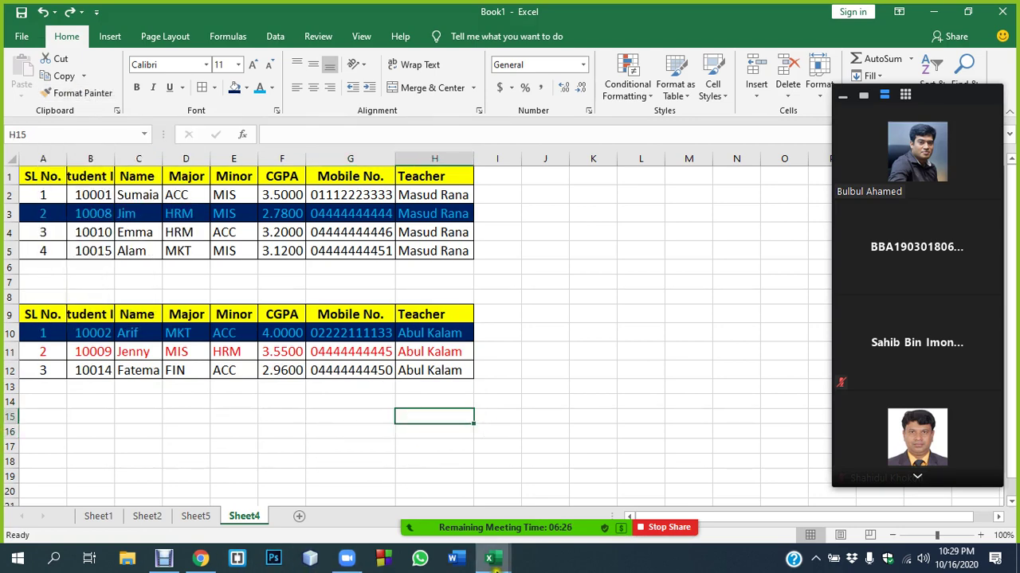
click(288, 282)
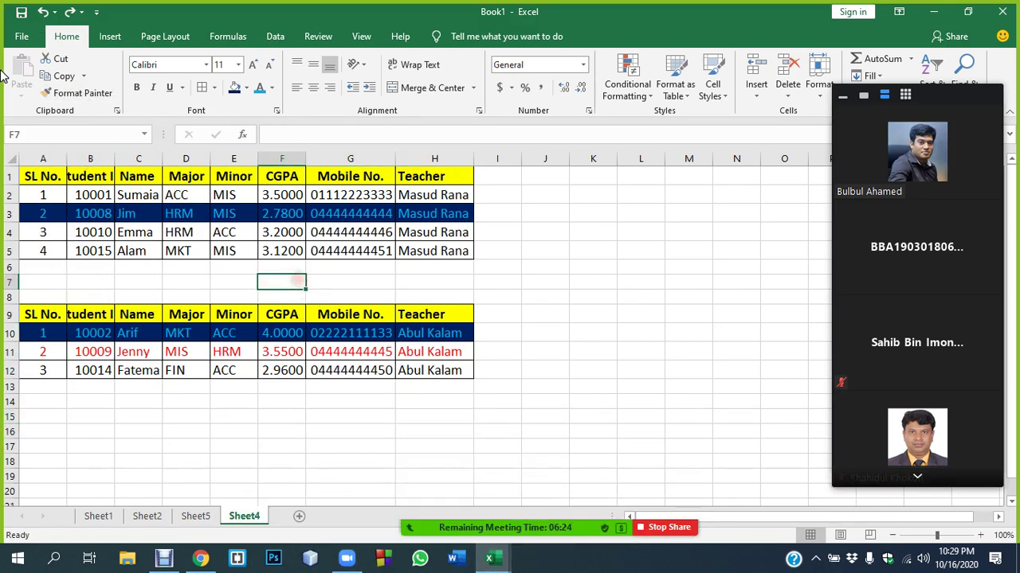
click(80, 93)
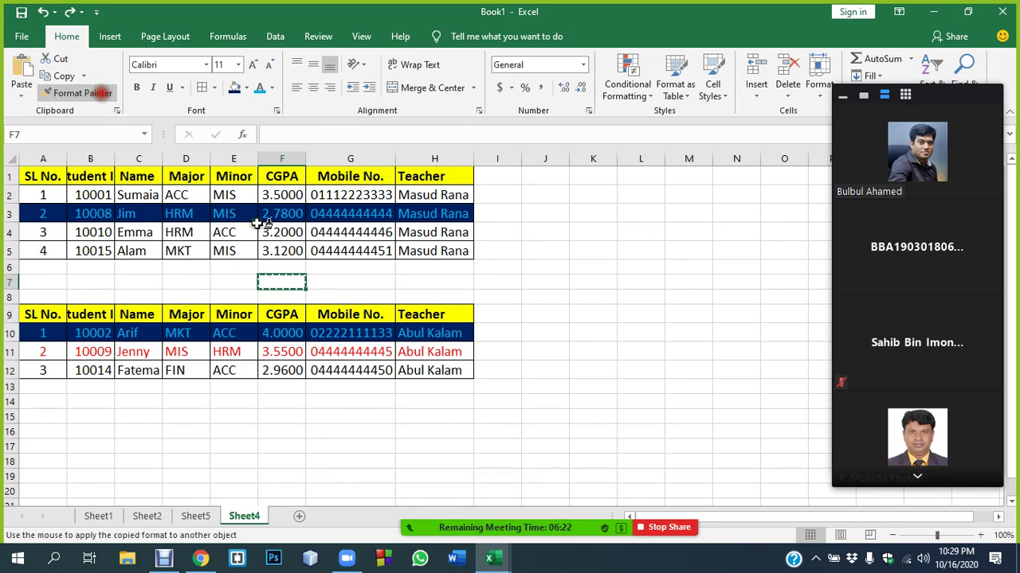
click(446, 253)
shift+click(505, 266)
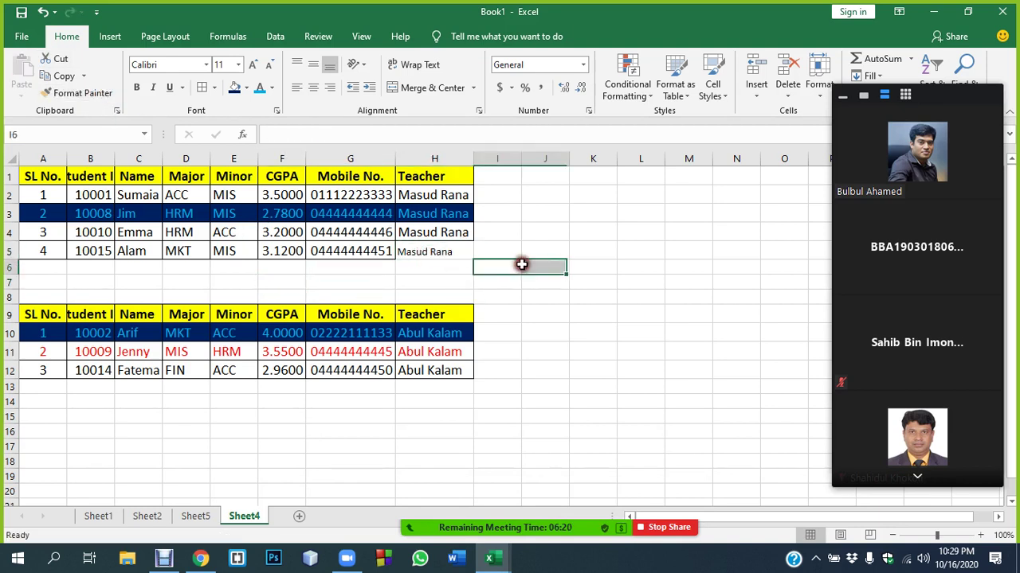
key(ctrl+z)
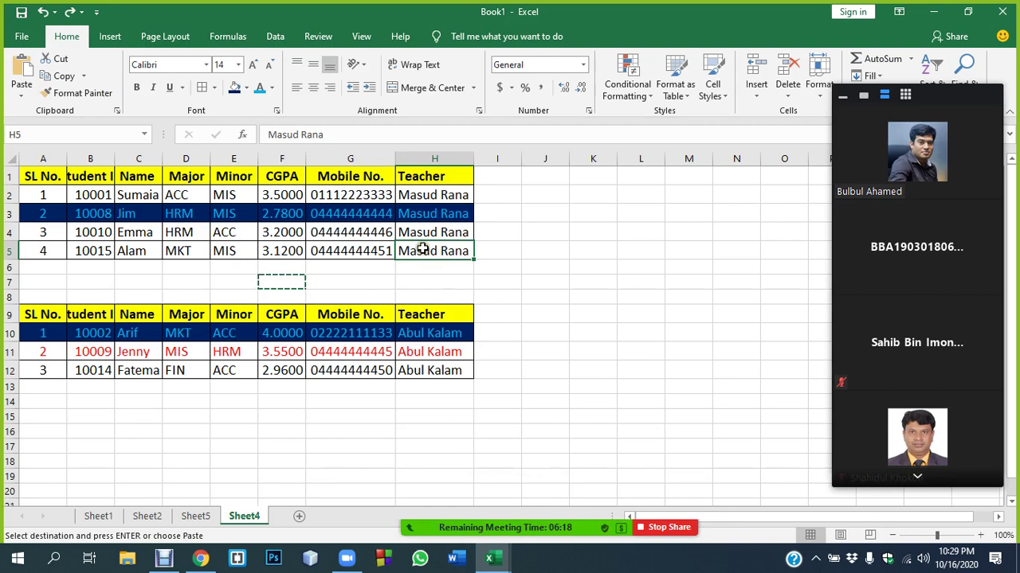
key(Escape)
click(430, 216)
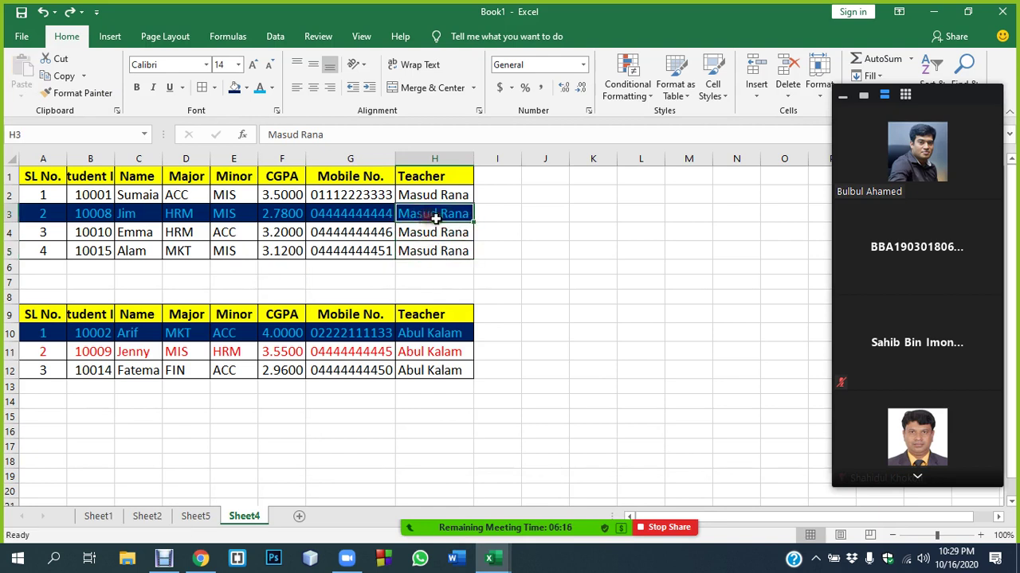
click(408, 178)
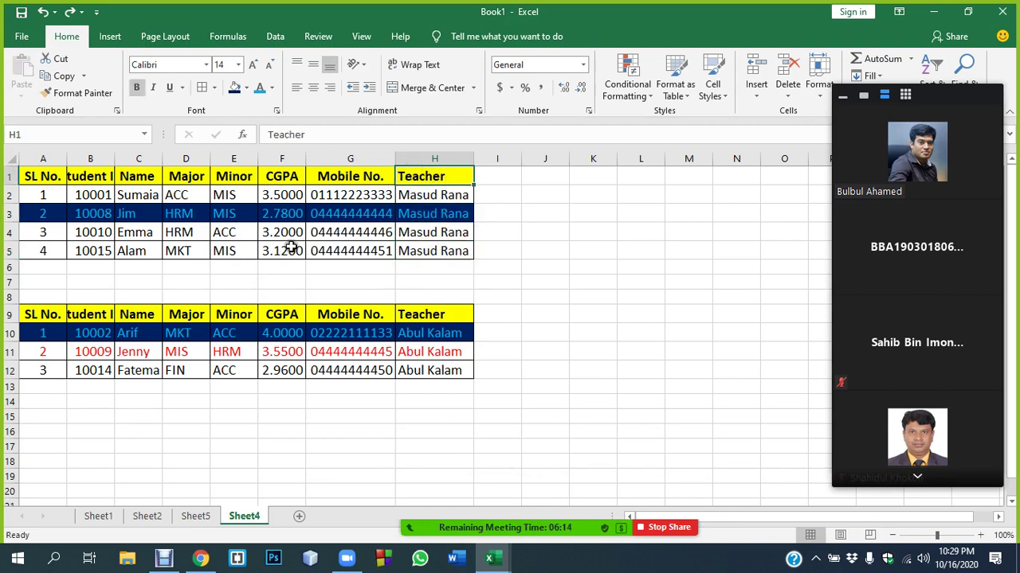
Step: Paint B3's dark-blue style onto B12, then copy B12's formatting onto G12
click(88, 213)
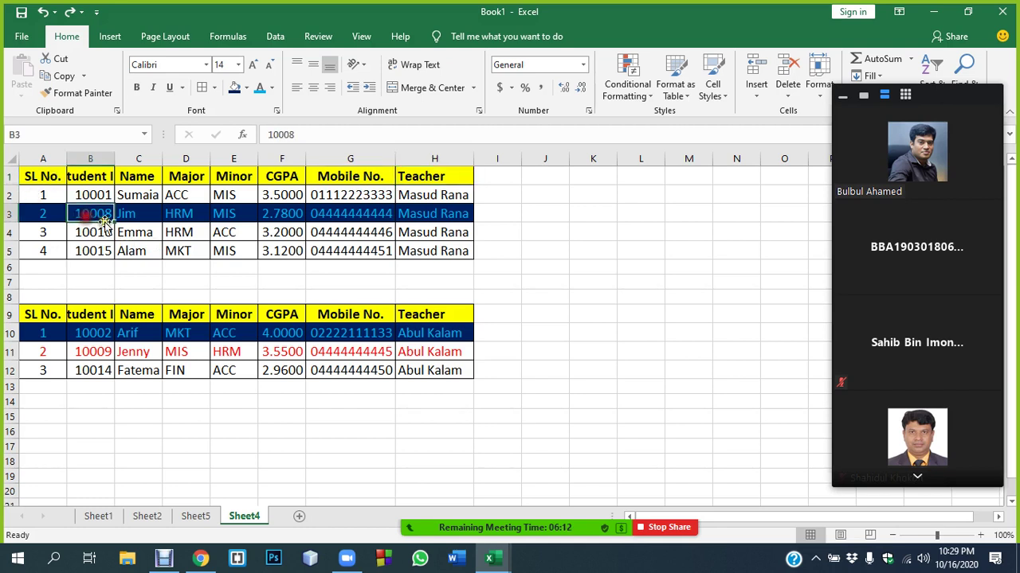
click(77, 94)
click(92, 371)
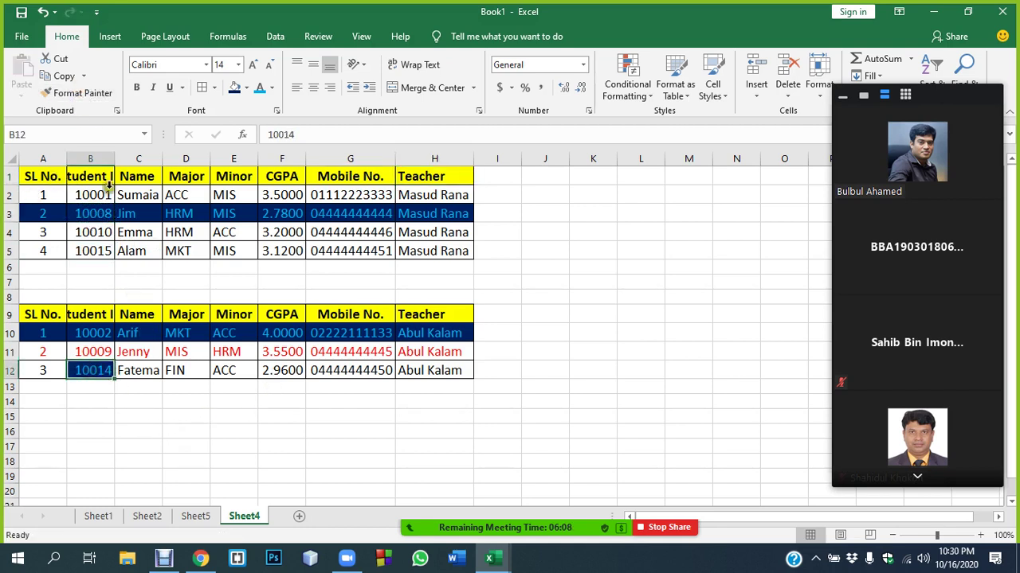
click(77, 93)
click(350, 370)
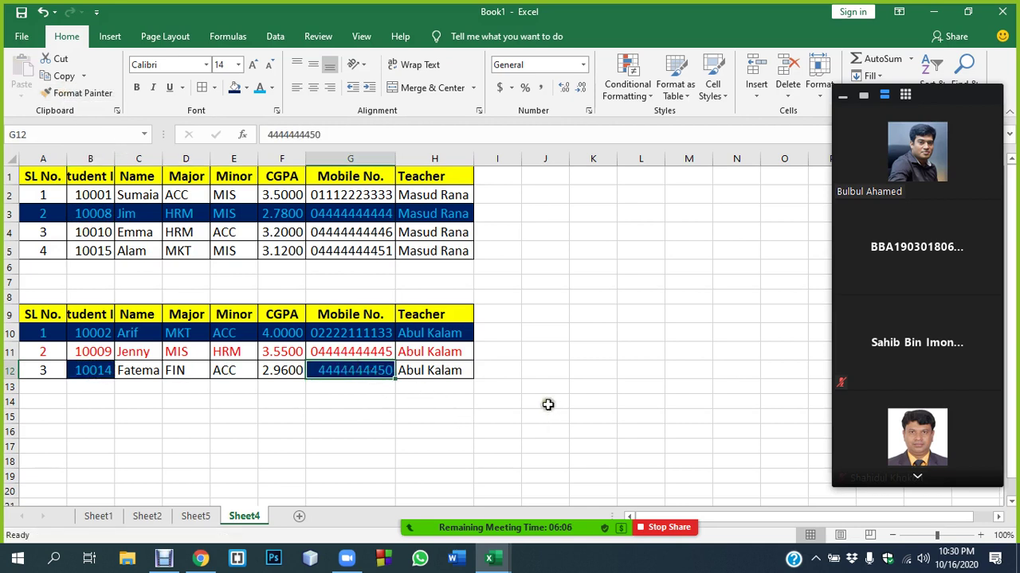
click(536, 373)
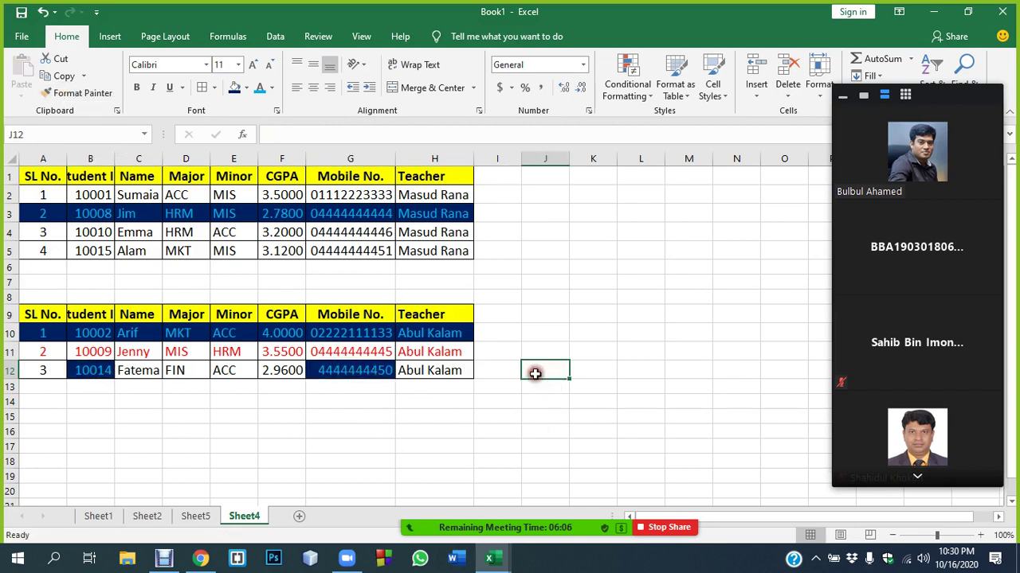
Step: Select several cells around the table to review the new row 12 formatting
click(291, 446)
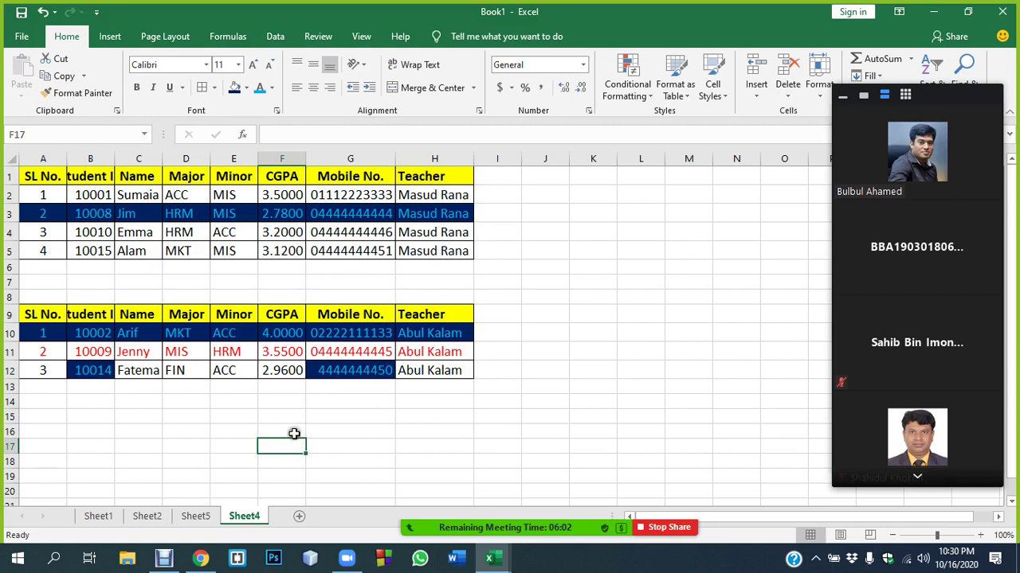
click(598, 247)
click(548, 349)
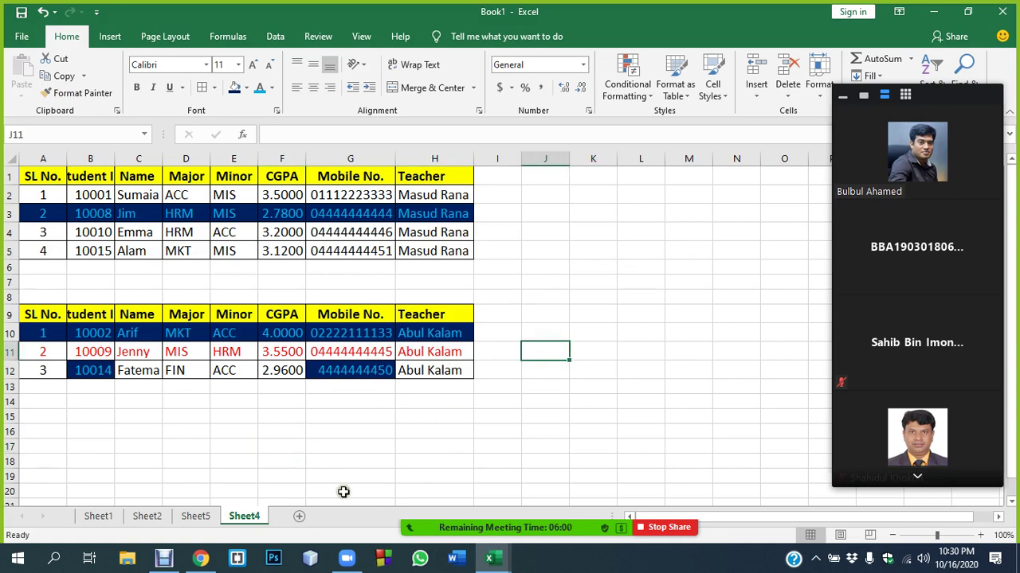
click(310, 478)
click(564, 210)
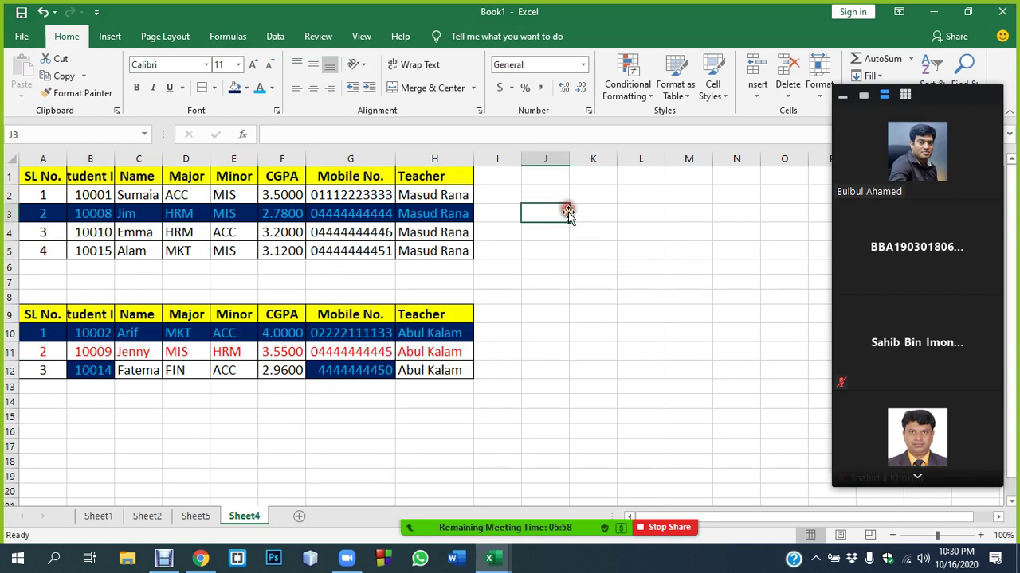
click(535, 368)
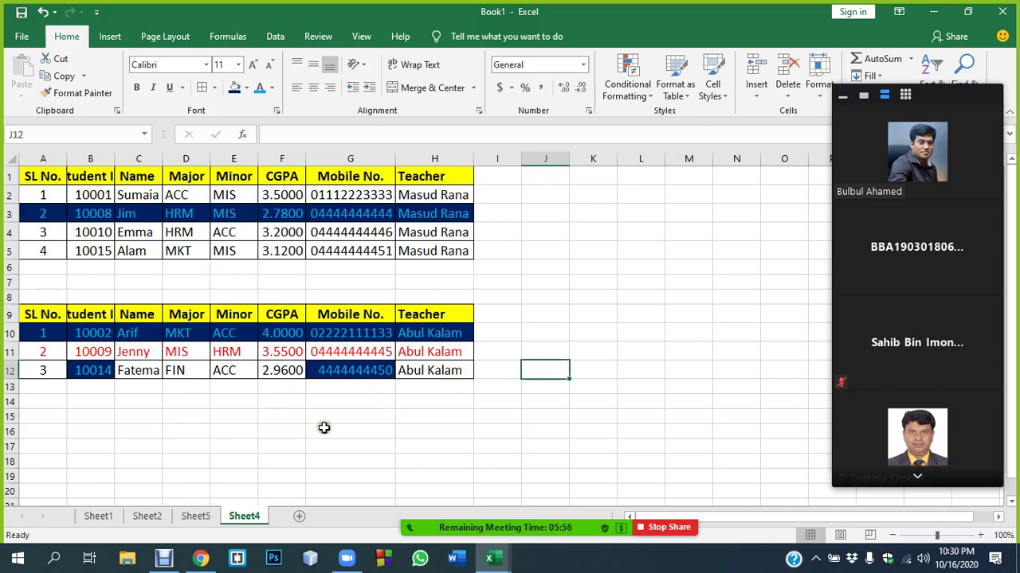
click(557, 295)
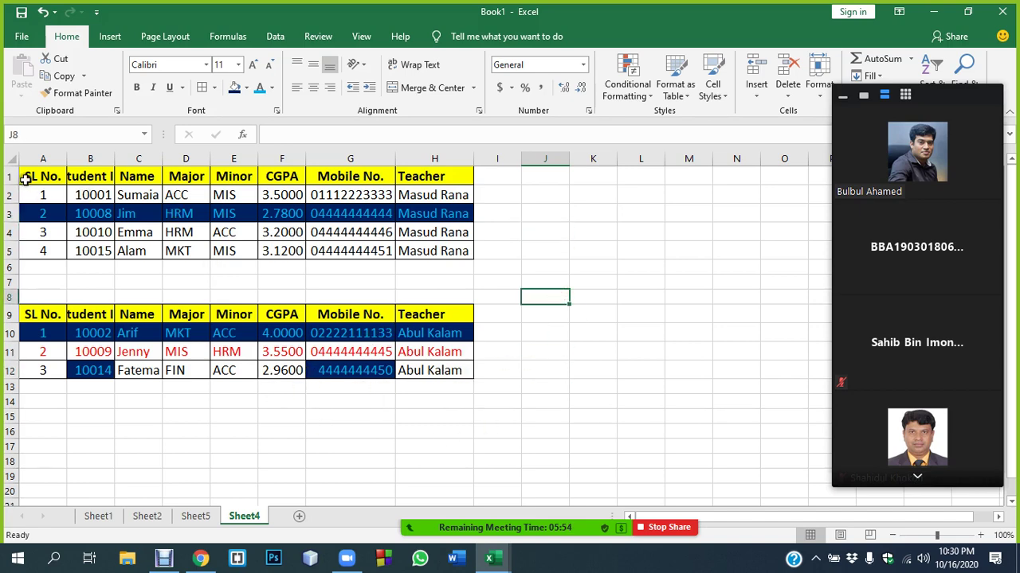
drag(26, 179, 462, 244)
click(609, 248)
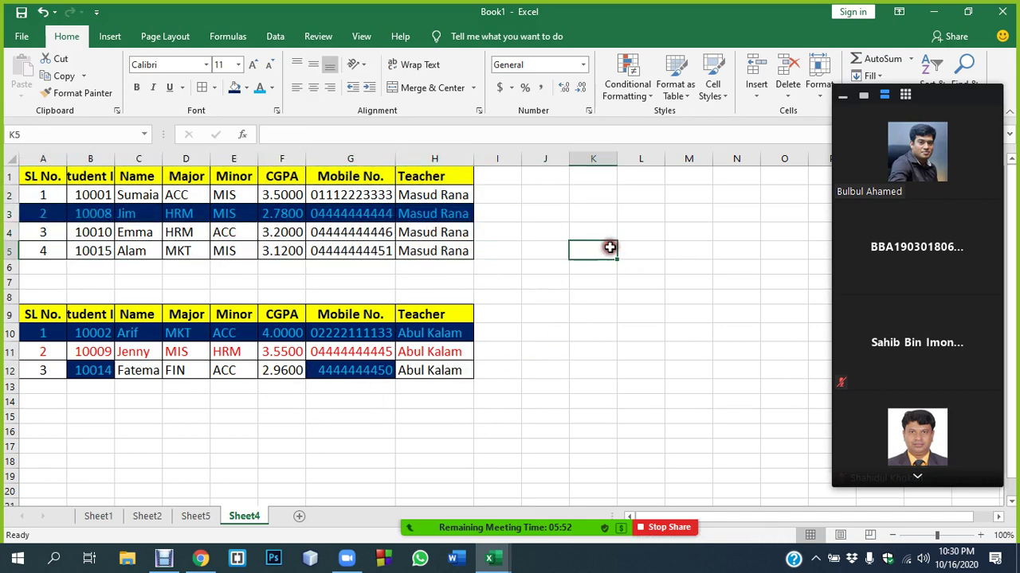
click(195, 516)
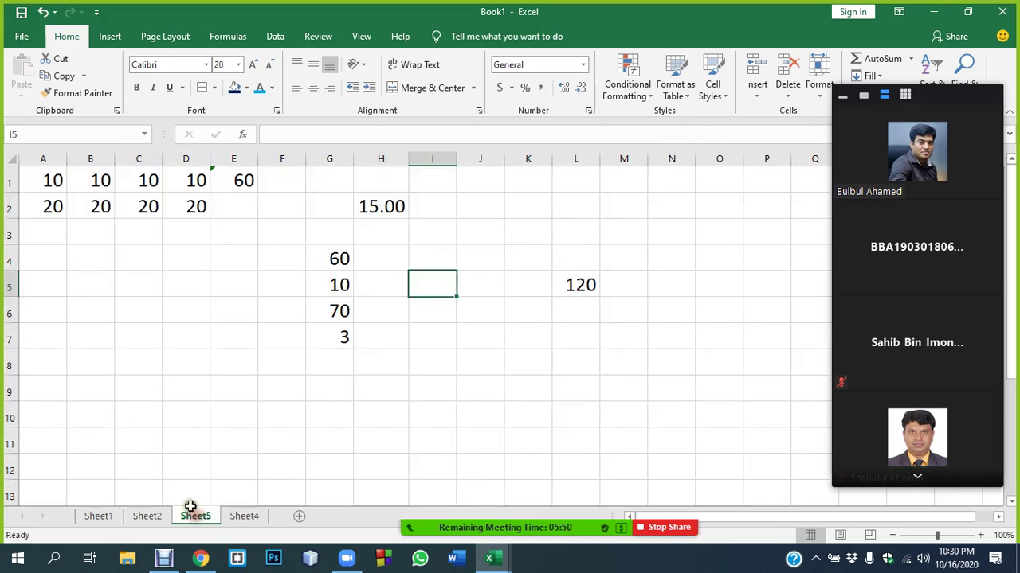
click(143, 517)
click(223, 380)
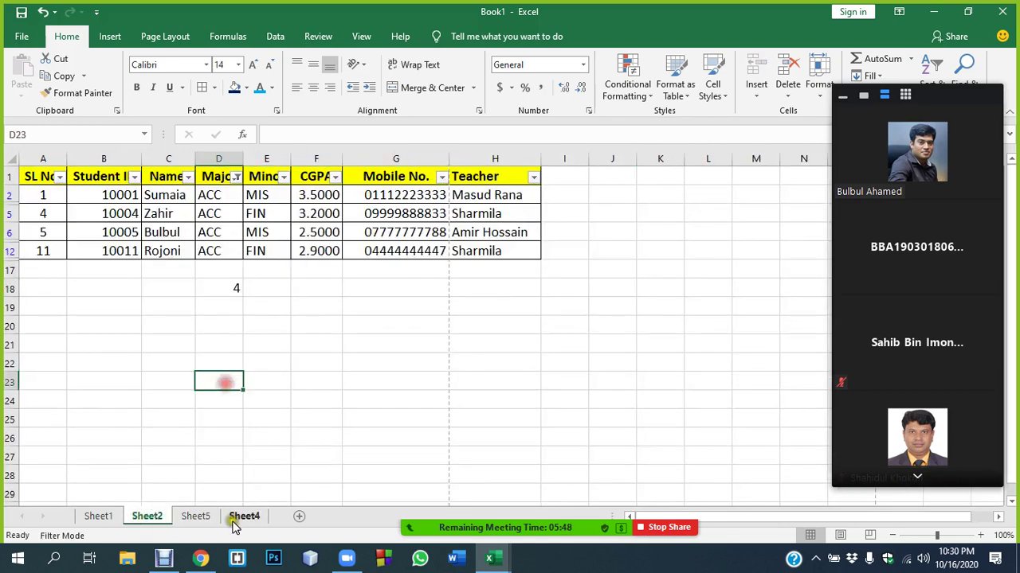
click(243, 516)
click(195, 518)
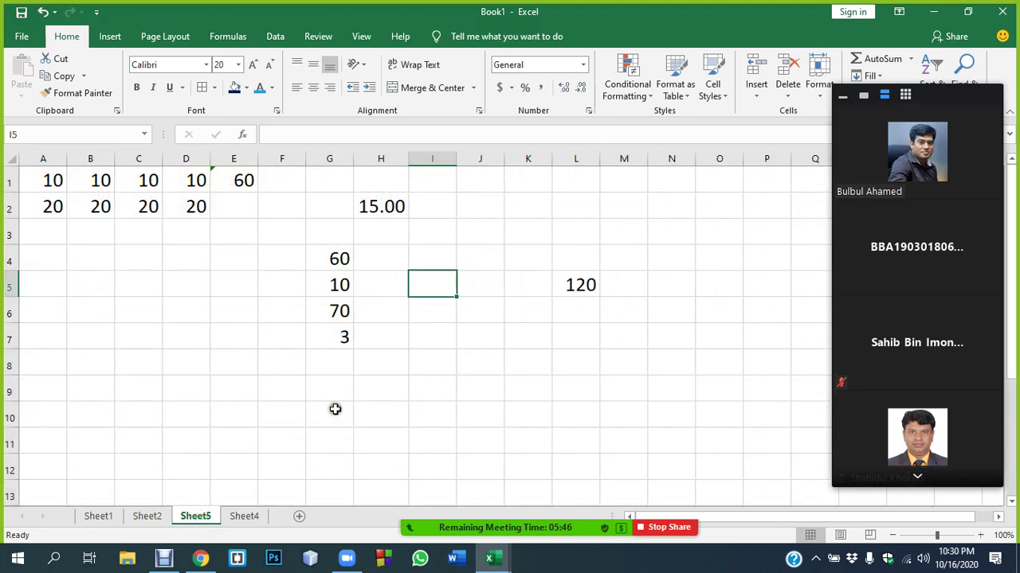
click(148, 517)
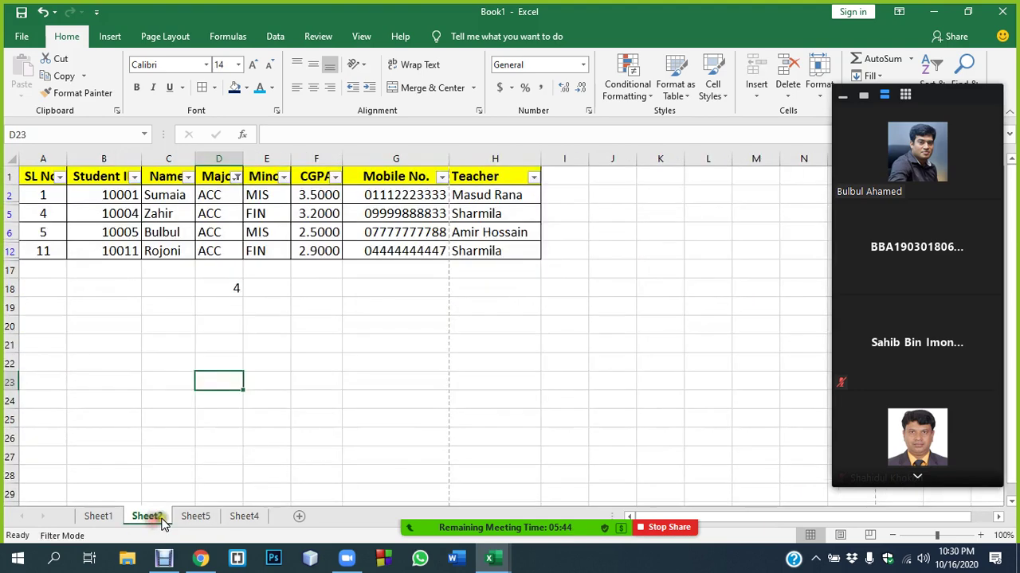
click(316, 342)
click(242, 516)
click(282, 431)
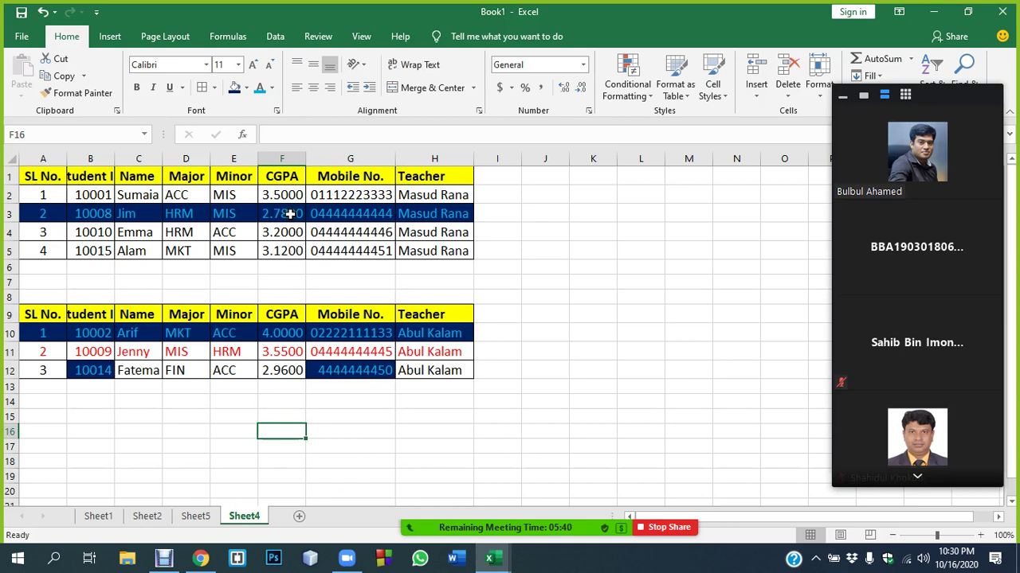
Step: Select A1:F5, from SL No. through CGPA, and open the Insert Column or Bar Chart list
mouse_move(270, 177)
mouse_down()
mouse_move(281, 249)
mouse_move(136, 245)
mouse_up()
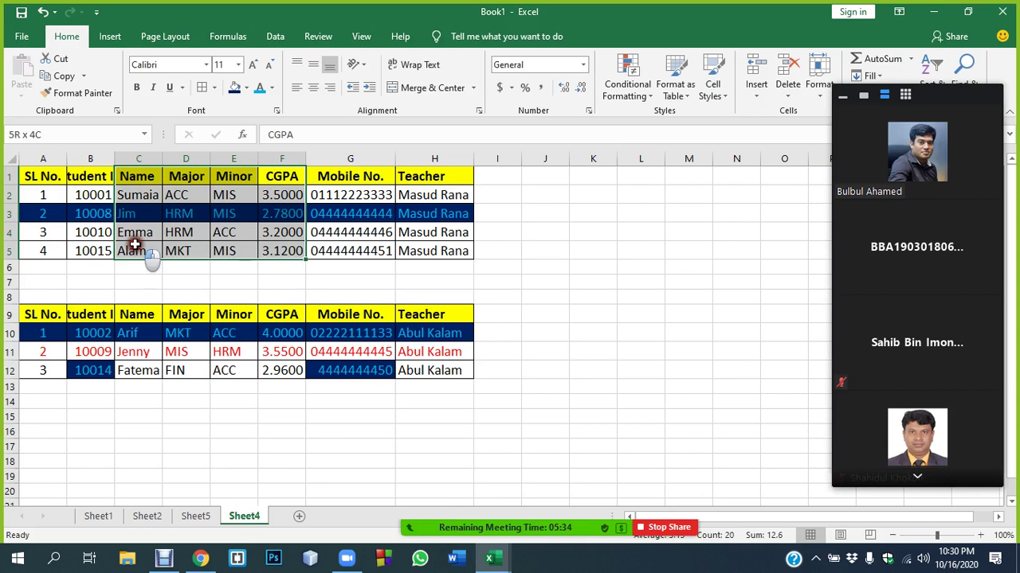
drag(136, 246, 82, 243)
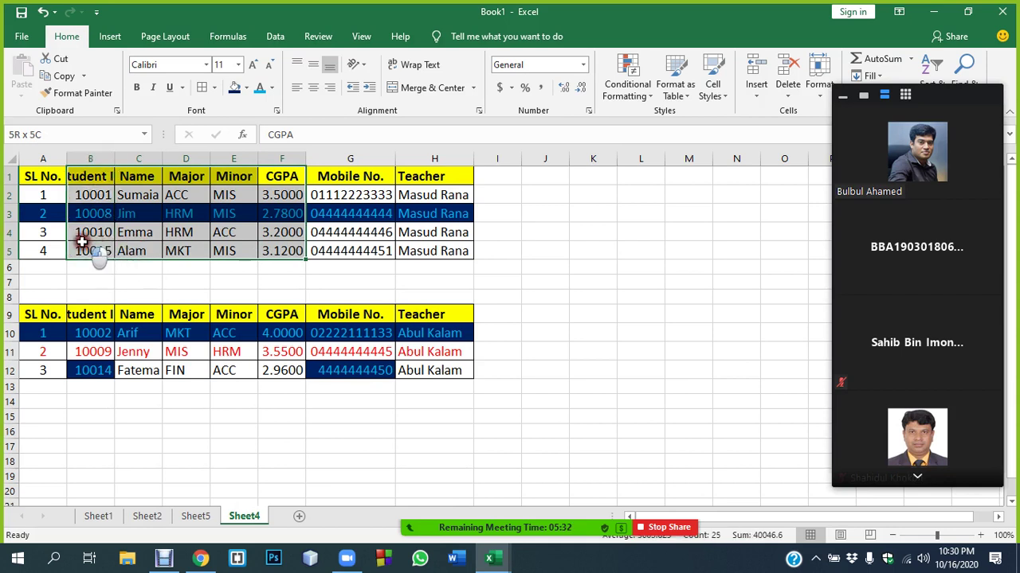
drag(82, 244, 15, 252)
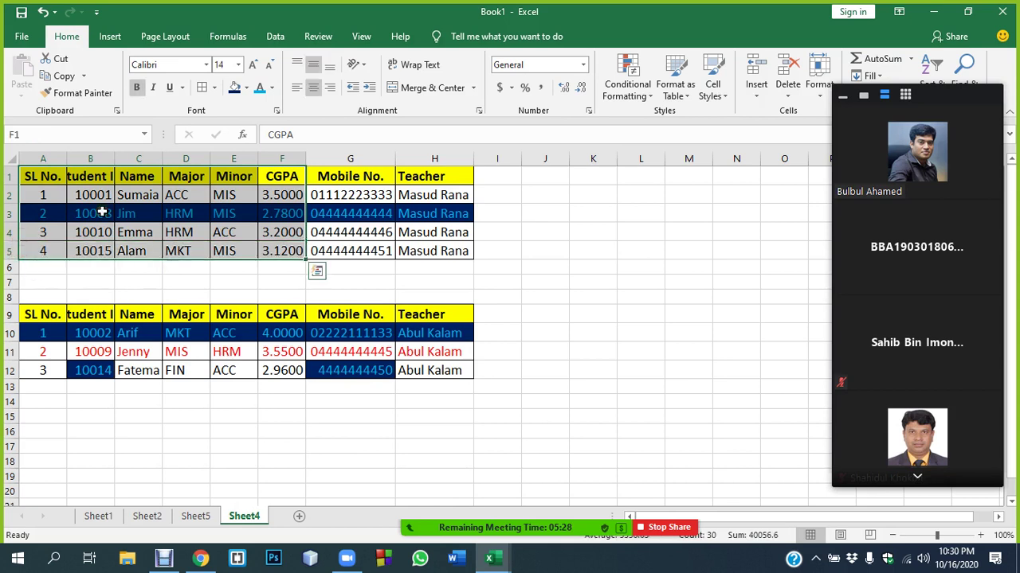
click(116, 38)
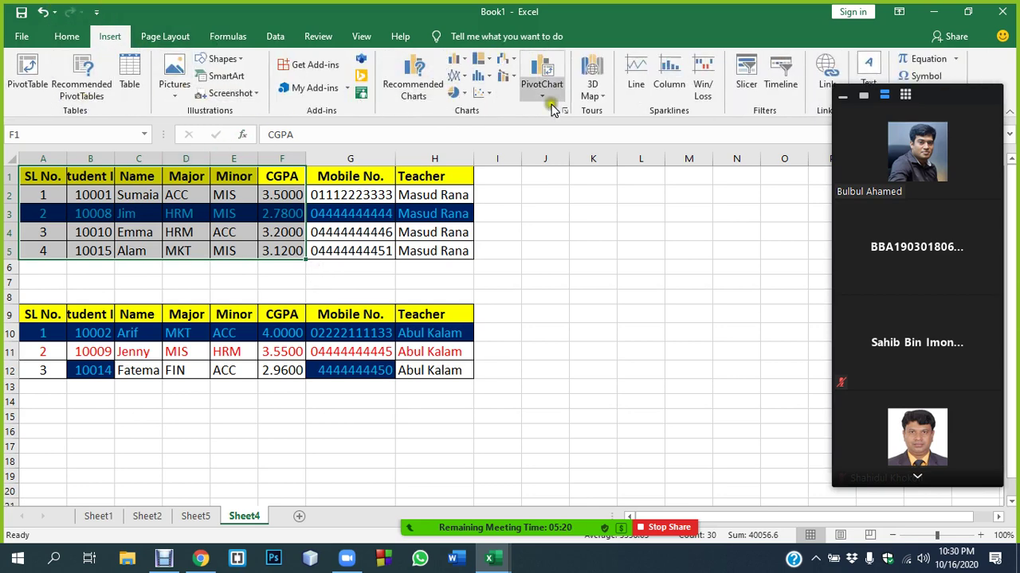
click(460, 62)
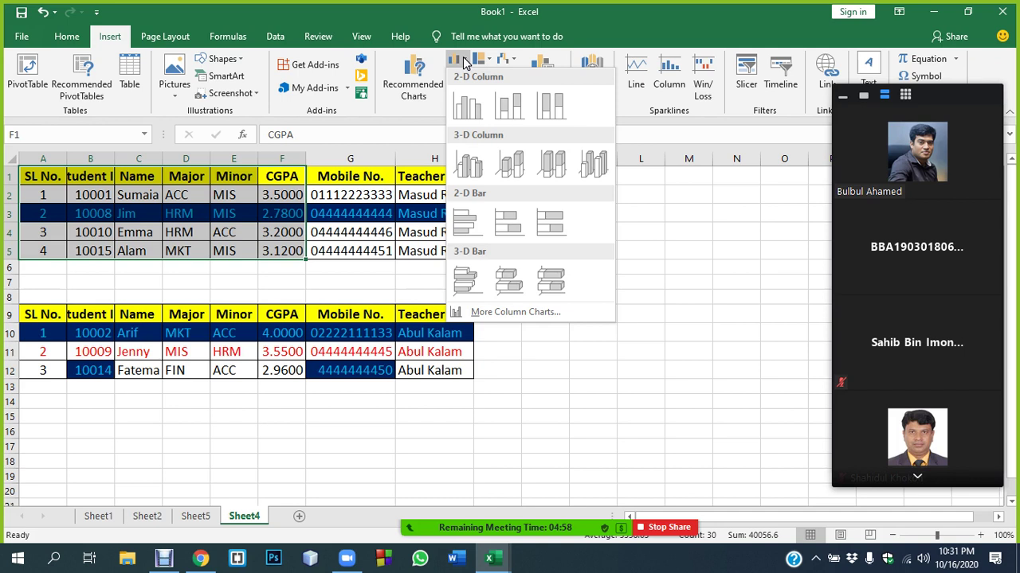
Step: Insert a 2-D Clustered Column chart of CGPA, move it right of the table, then delete it
click(465, 116)
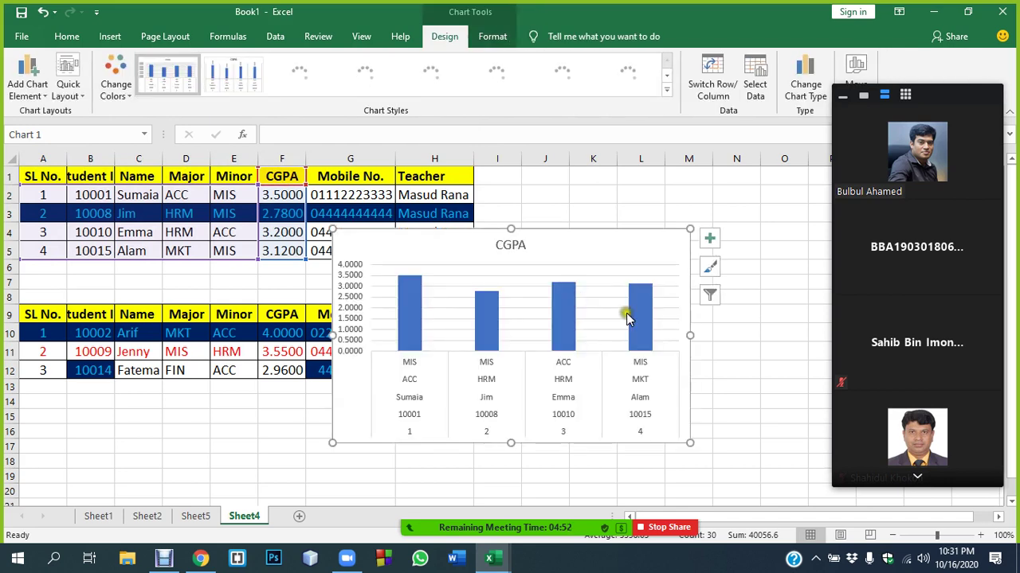
drag(618, 241, 708, 249)
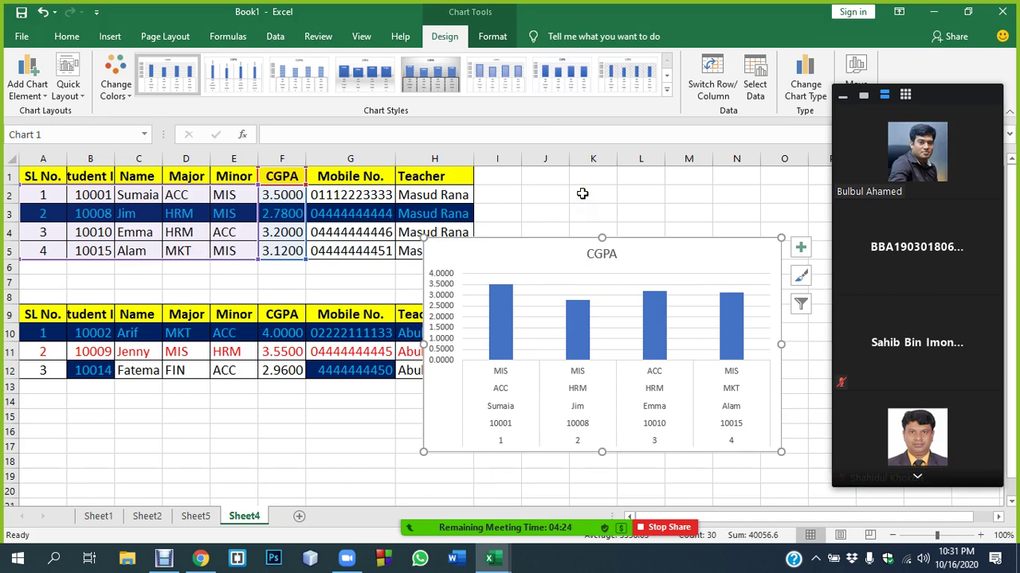
click(582, 190)
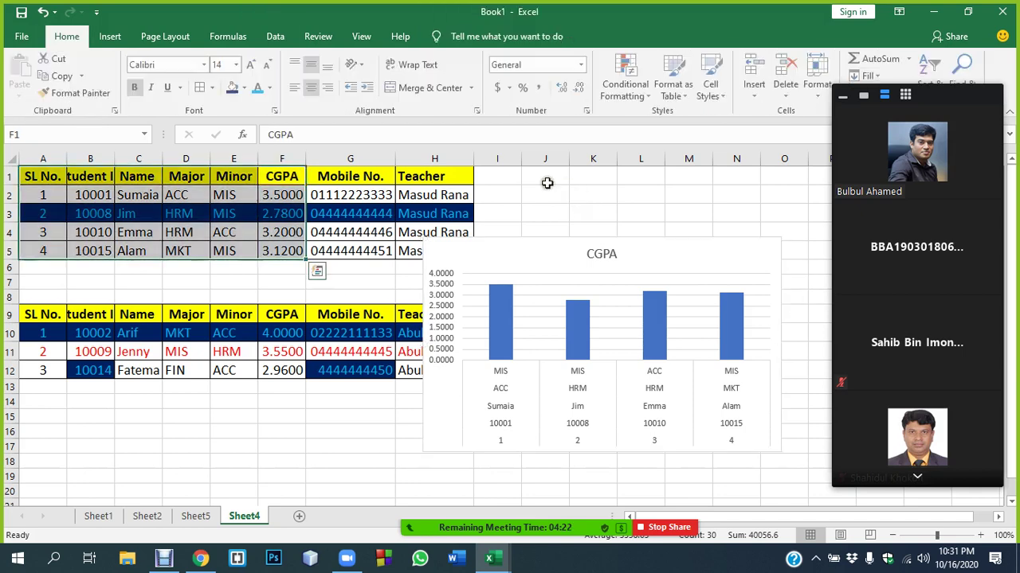
click(722, 264)
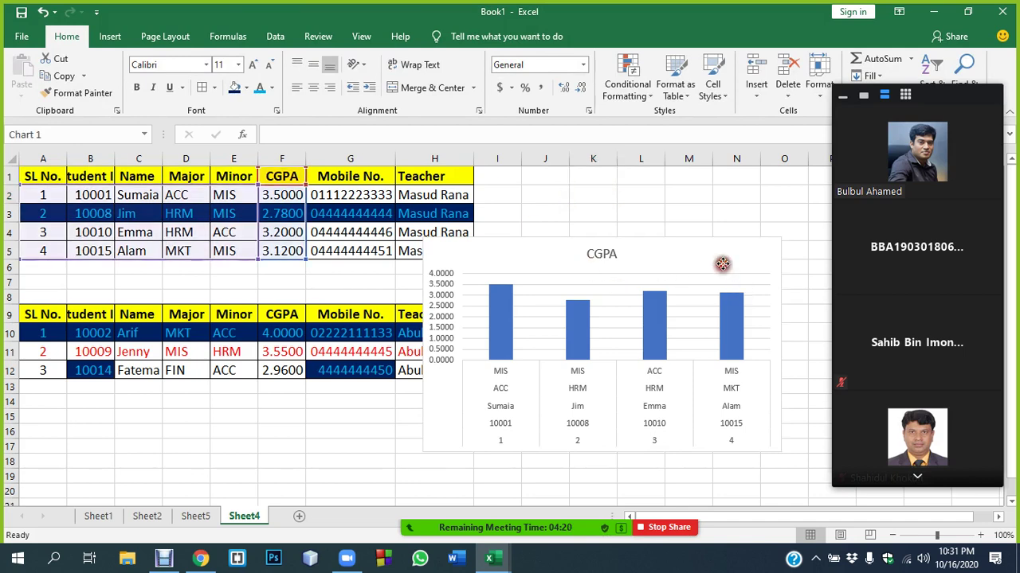
key(Delete)
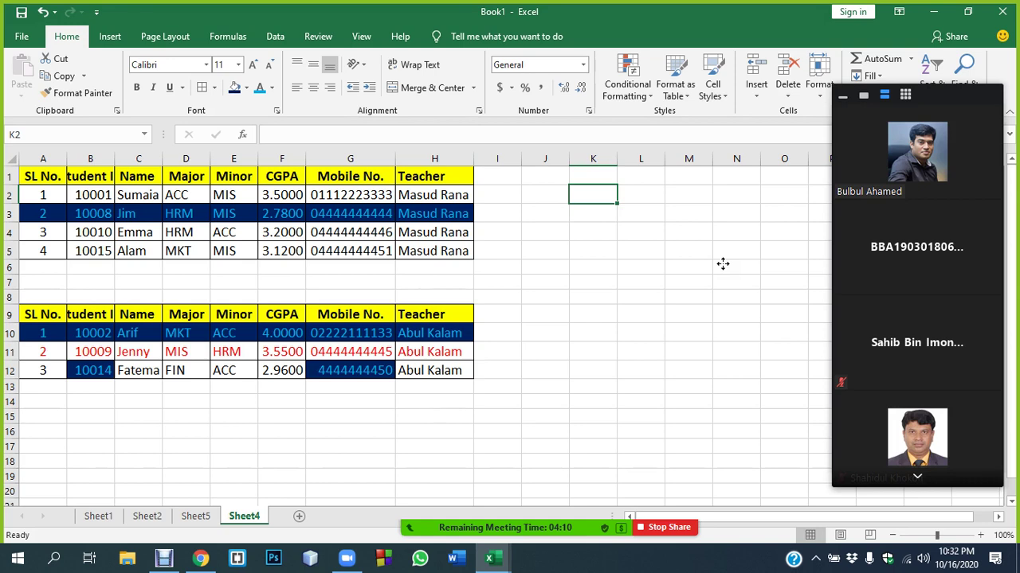
click(147, 518)
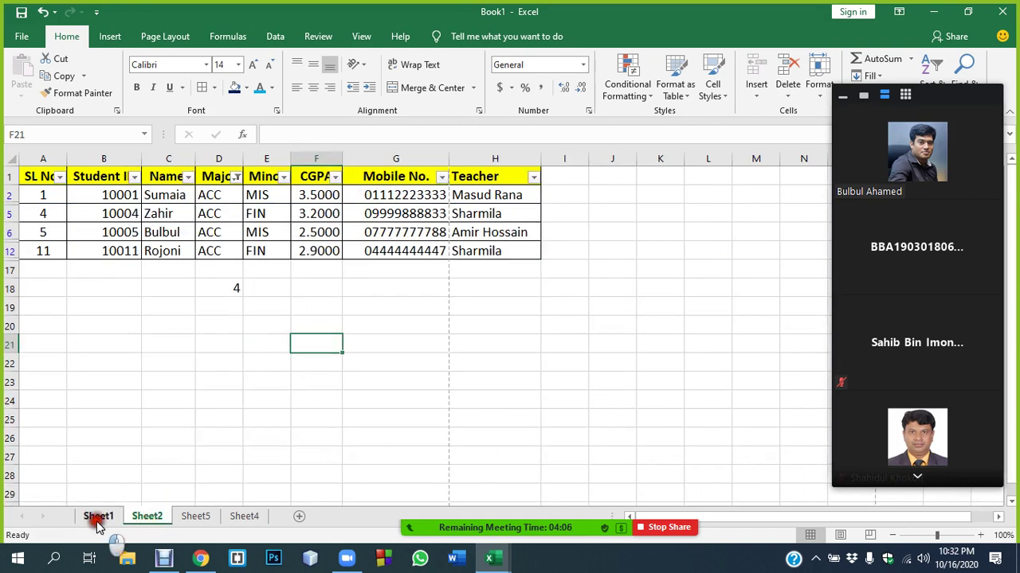
click(97, 518)
click(196, 518)
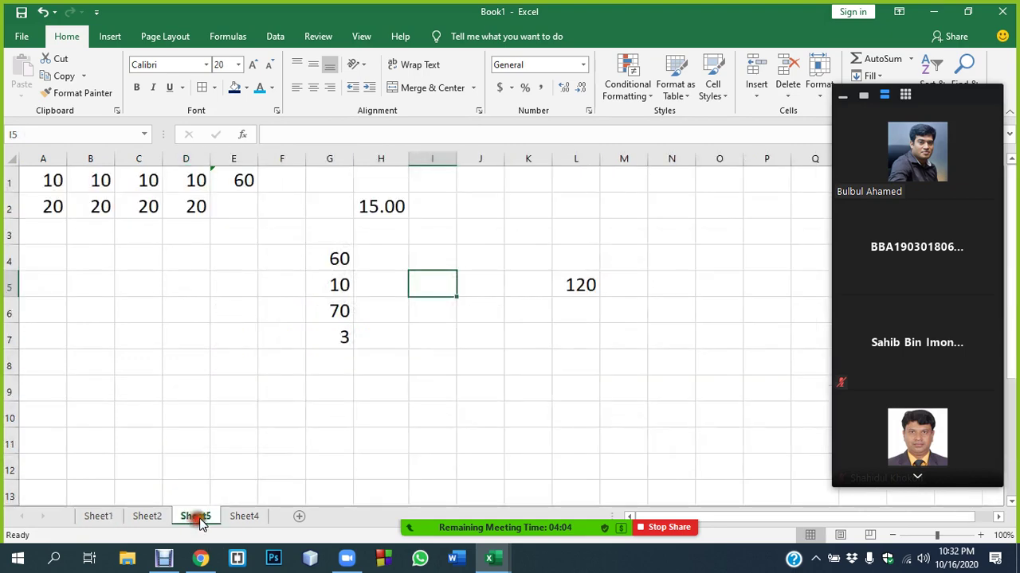
click(244, 516)
click(327, 416)
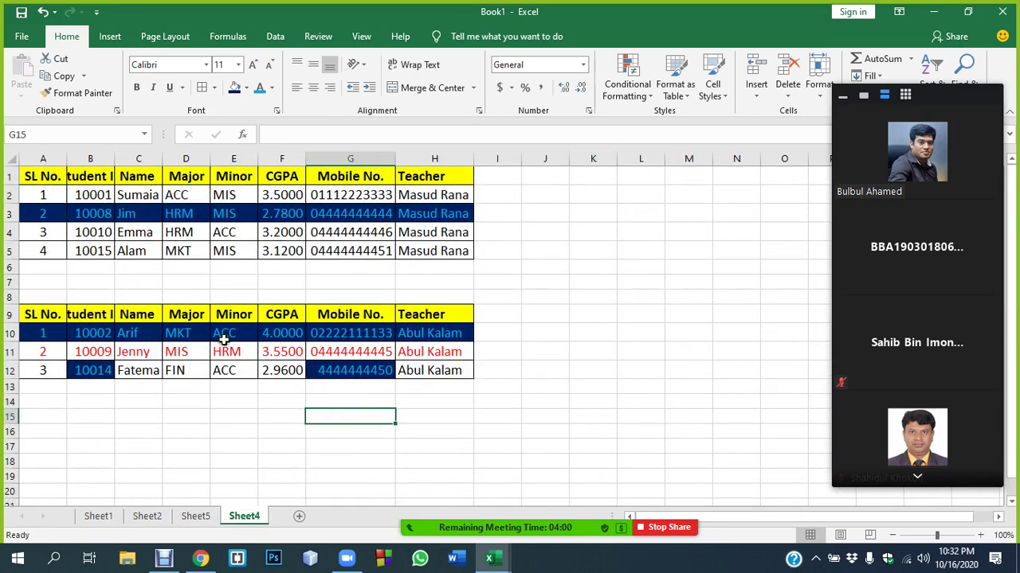
click(621, 254)
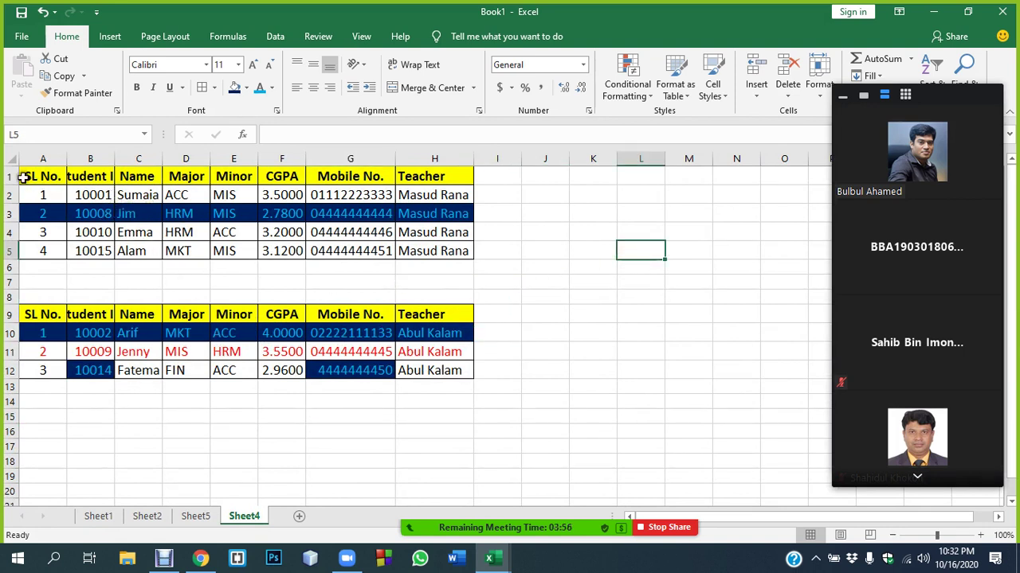
drag(24, 179, 285, 257)
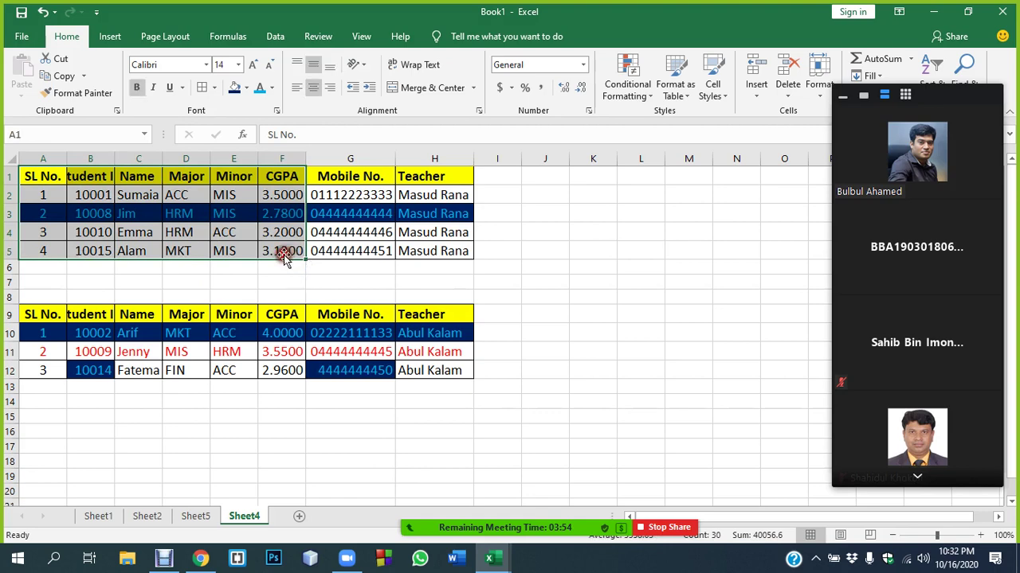
Step: Insert a new clustered CGPA column chart, enlarge it beside the tables, and show its Design options
click(109, 37)
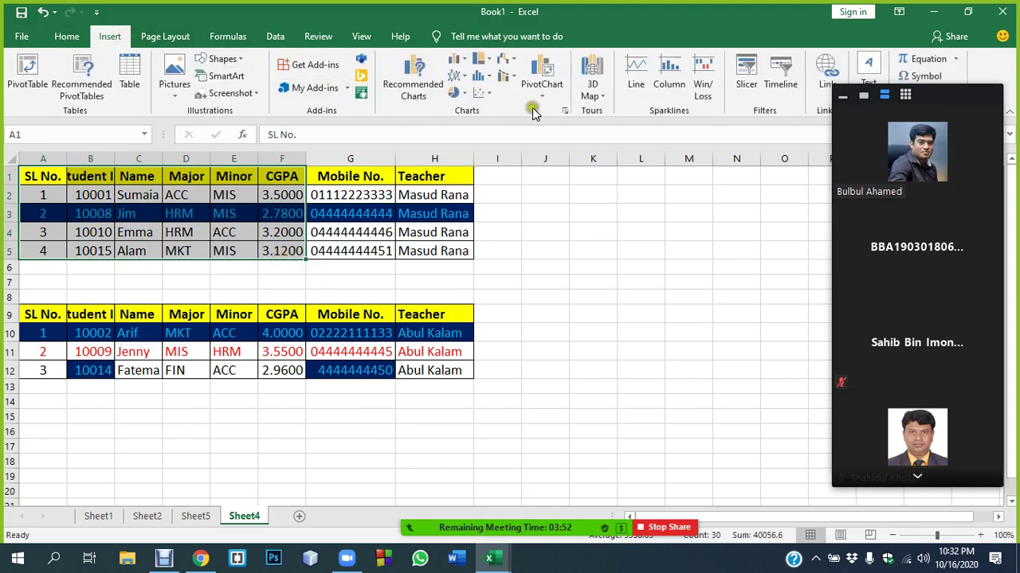
click(458, 61)
click(469, 98)
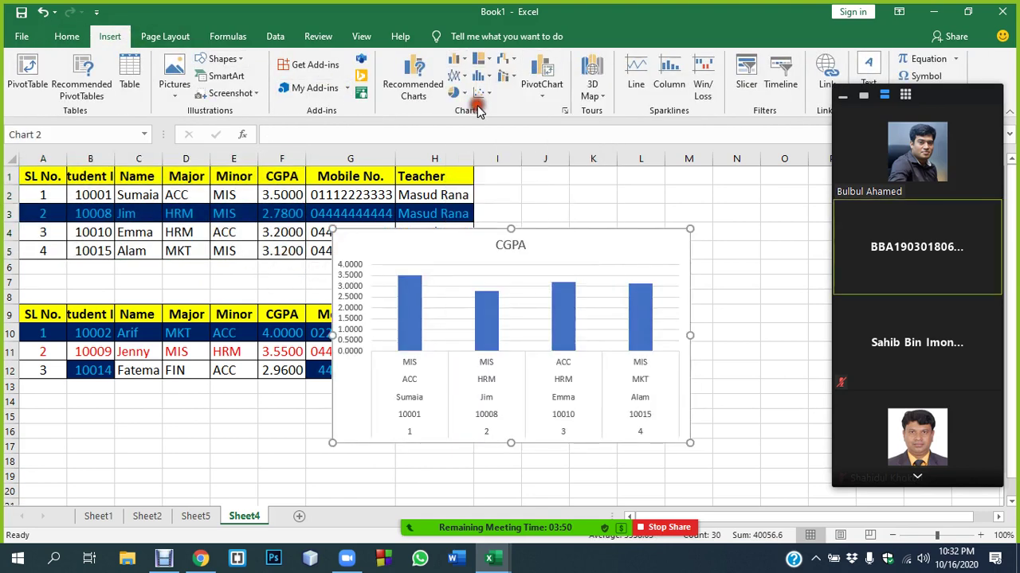
drag(690, 443, 751, 494)
mouse_move(707, 232)
mouse_down()
mouse_move(730, 174)
mouse_move(745, 182)
mouse_up()
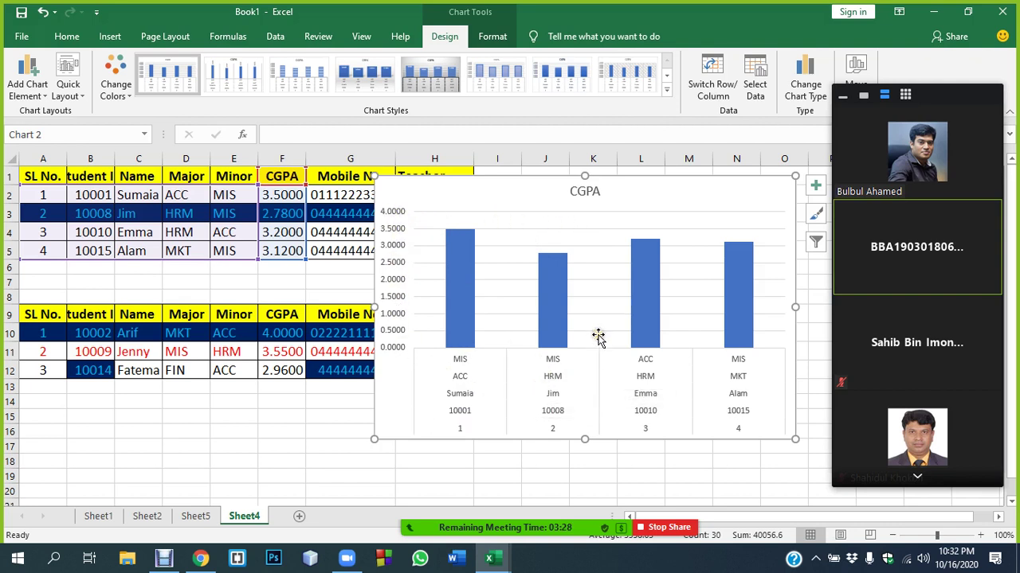
click(488, 37)
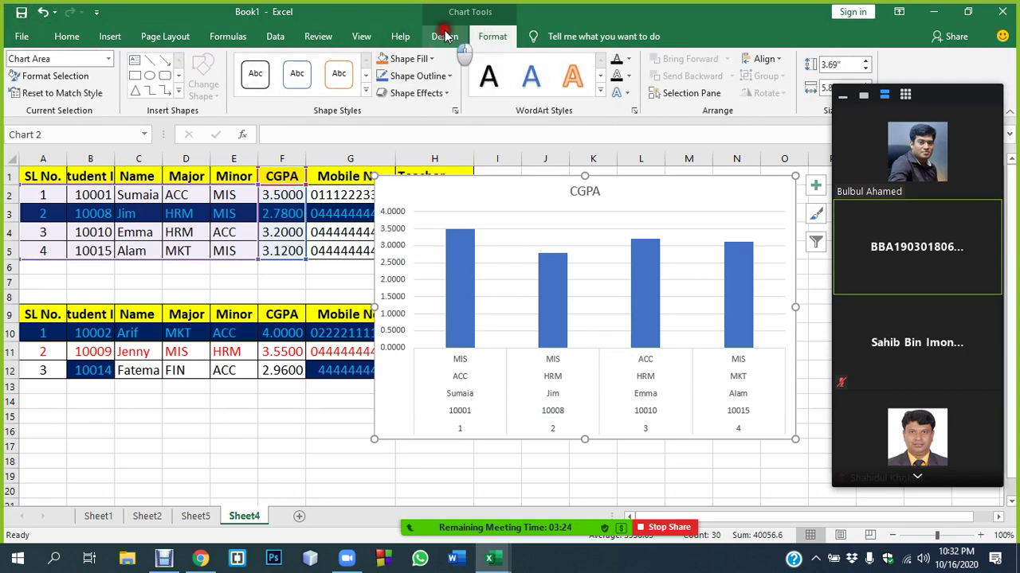
click(443, 36)
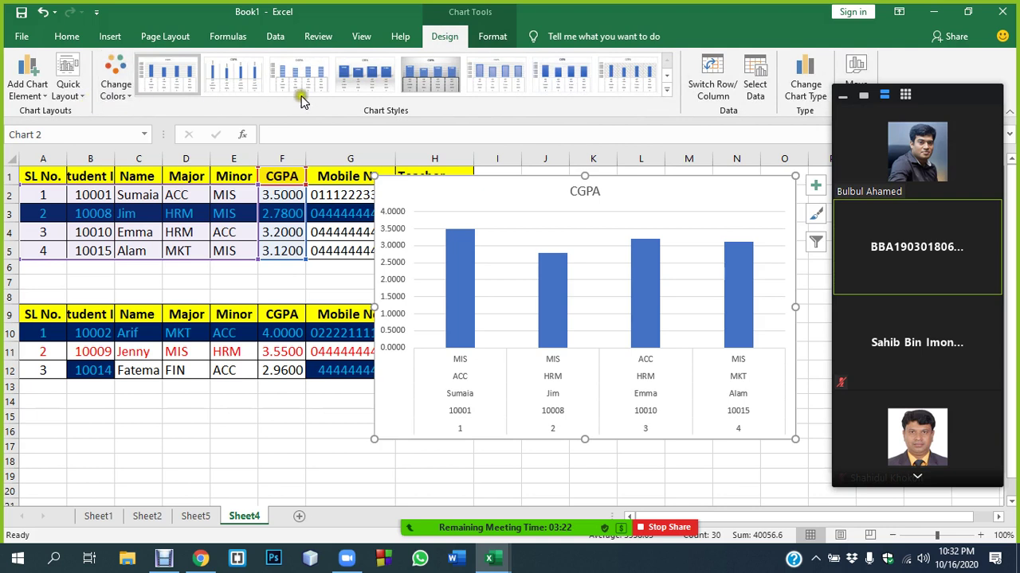
Step: Try Switch Row/Column in Select Data, close the dialog, and nudge the chart slightly left
click(753, 84)
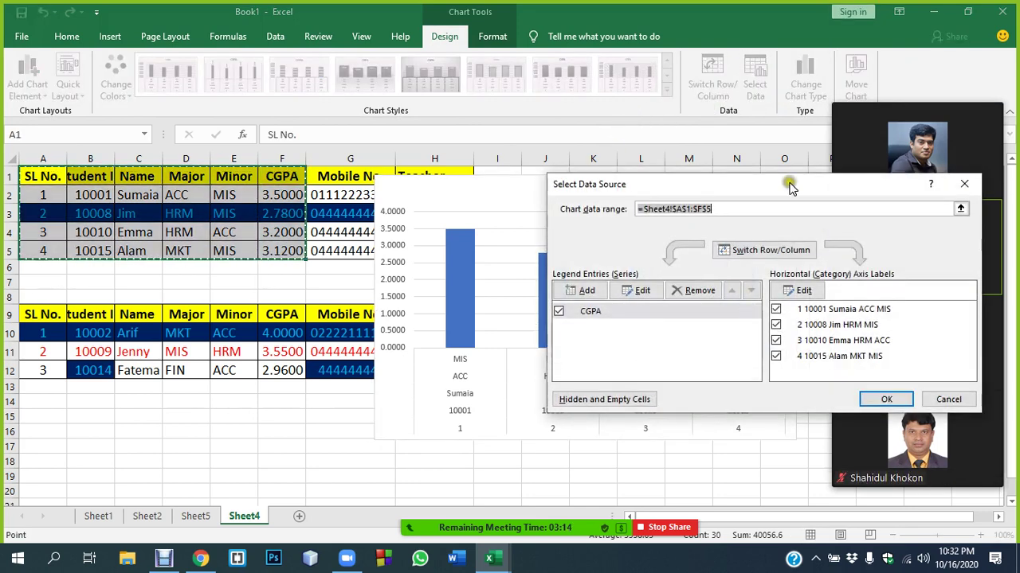
drag(787, 182, 853, 182)
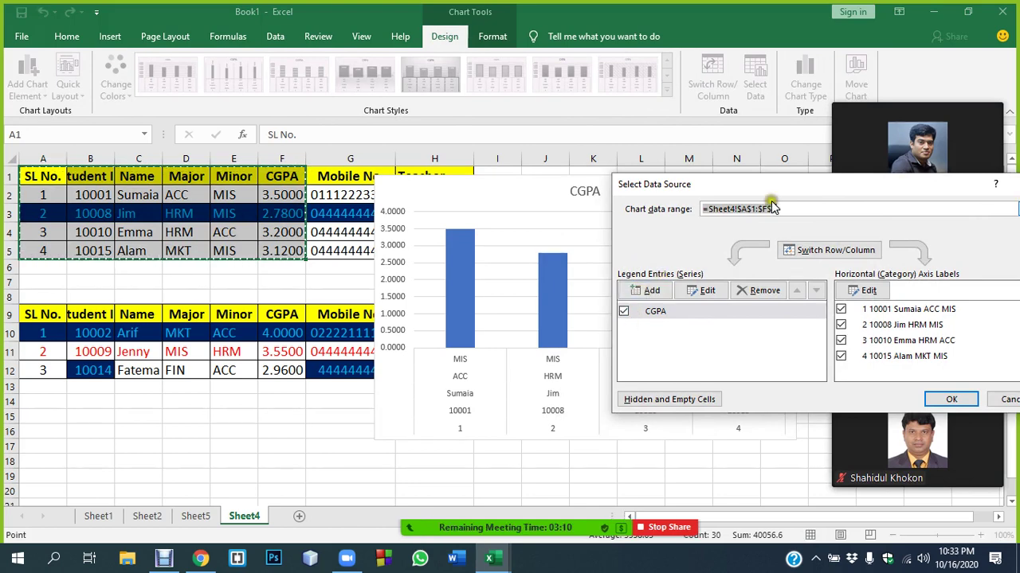
mouse_move(805, 186)
mouse_down()
mouse_move(305, 244)
mouse_move(714, 289)
mouse_up()
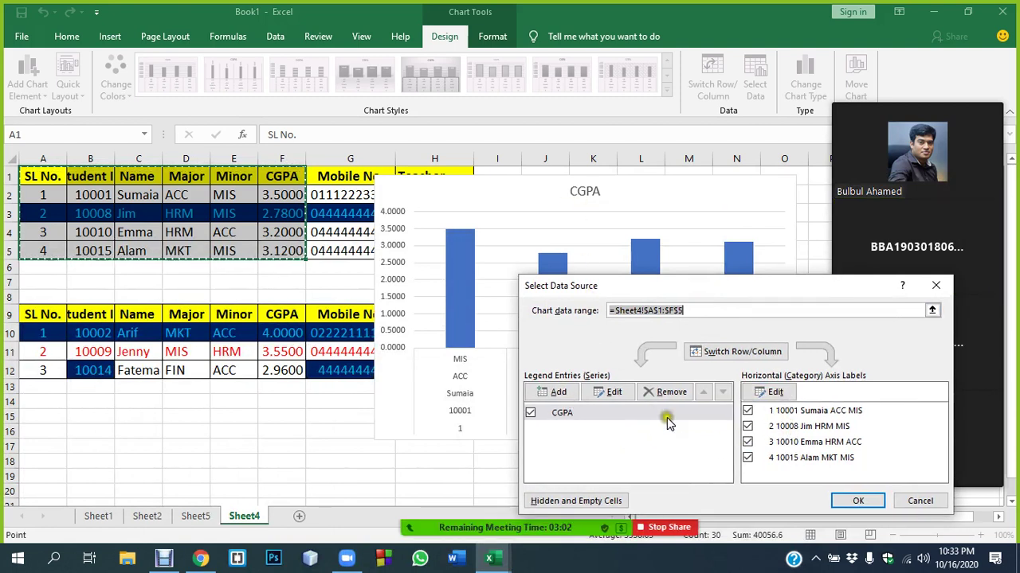
click(725, 353)
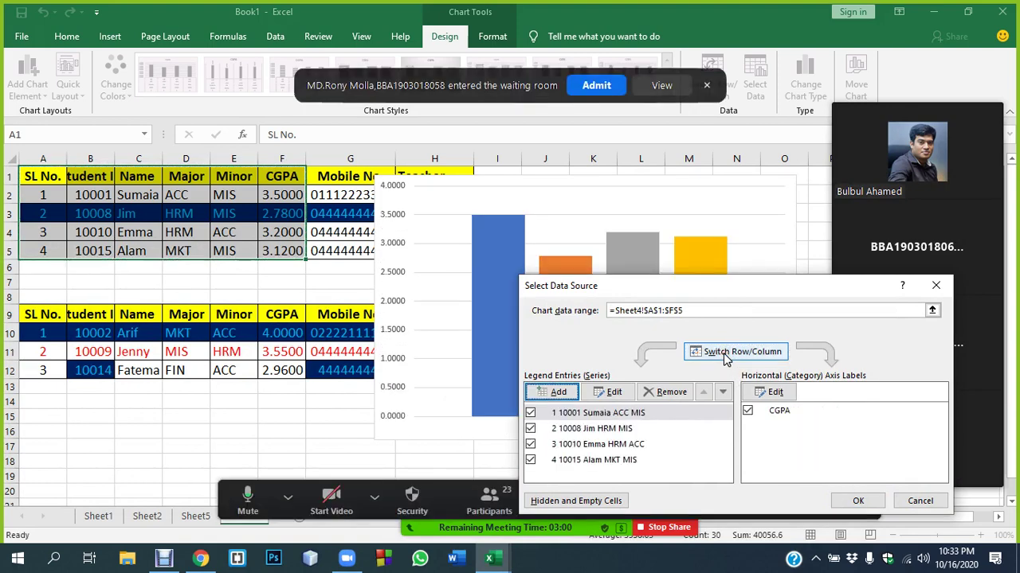
drag(735, 285, 188, 248)
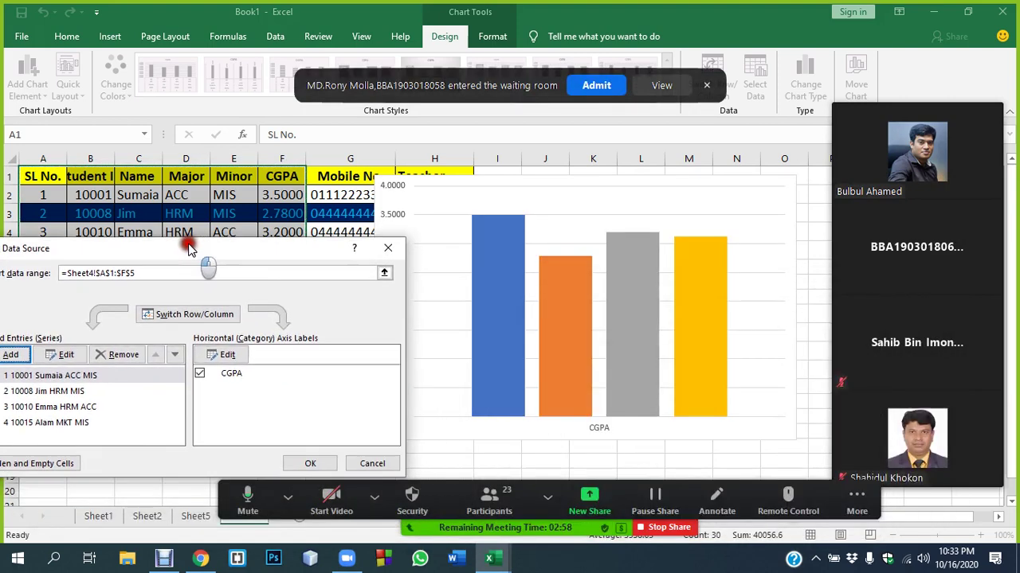
mouse_move(259, 255)
mouse_down()
mouse_move(621, 368)
mouse_move(616, 331)
mouse_up()
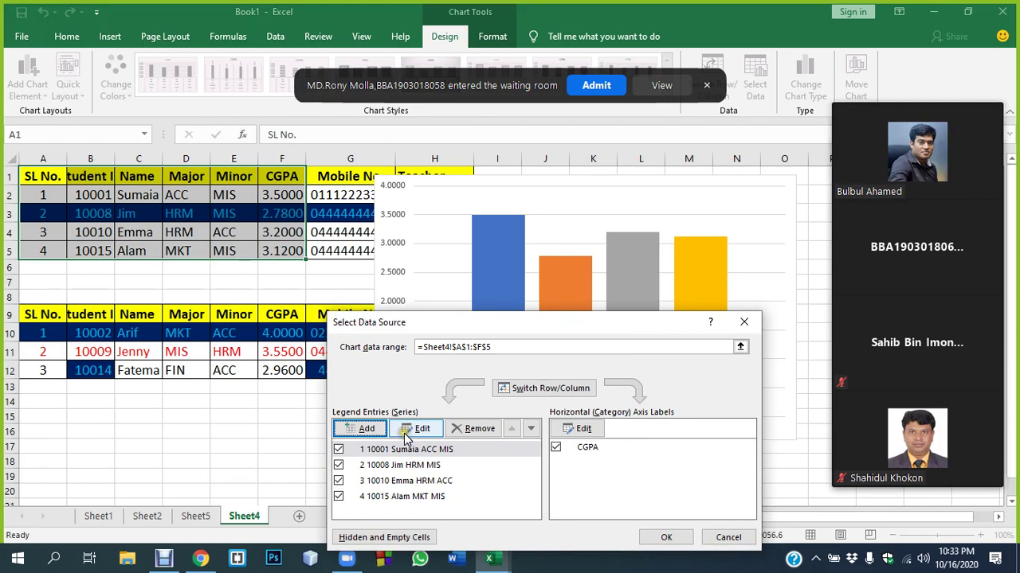
click(744, 323)
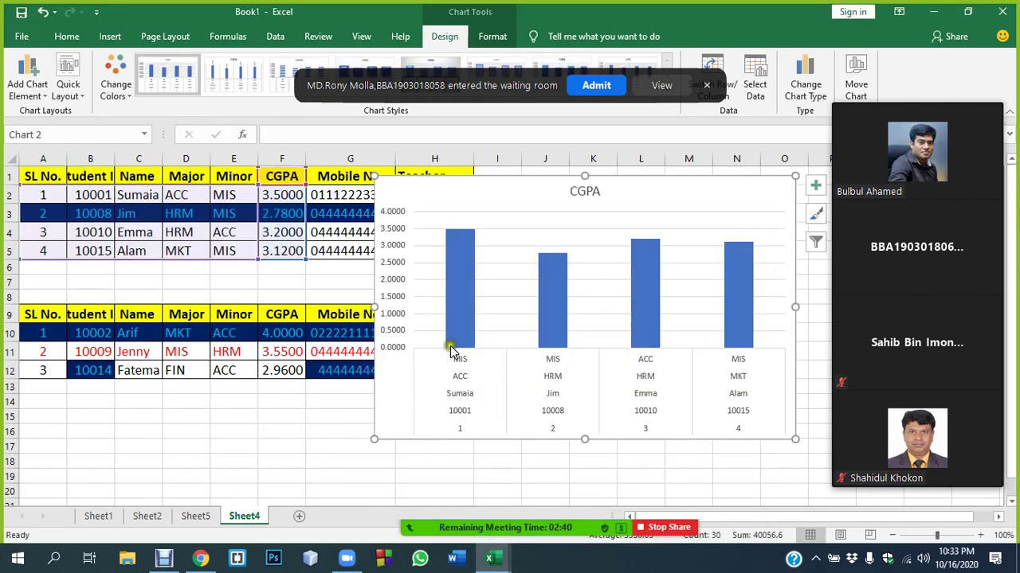
click(596, 85)
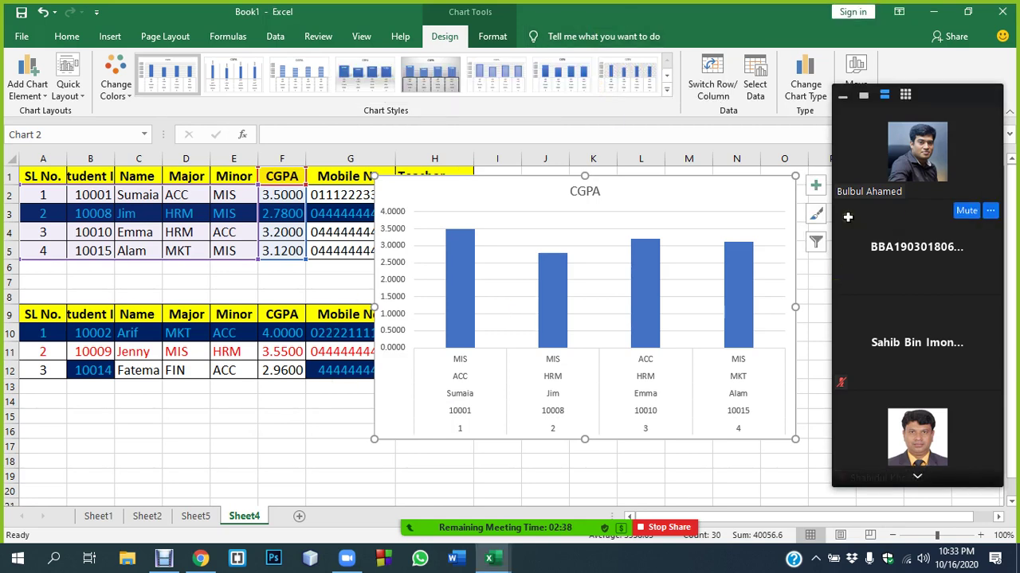
drag(575, 217, 492, 228)
Step: Cycle through Sheet1, Sheet2, Sheet5 and Sheet4, ending on Sheet1 with its tab menu dismissed
click(773, 233)
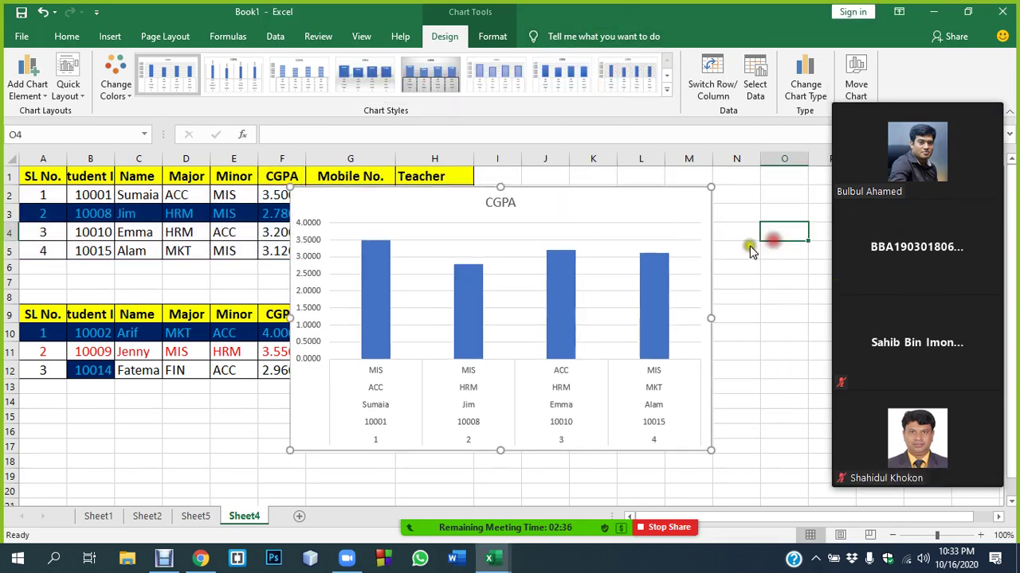
click(202, 465)
click(97, 517)
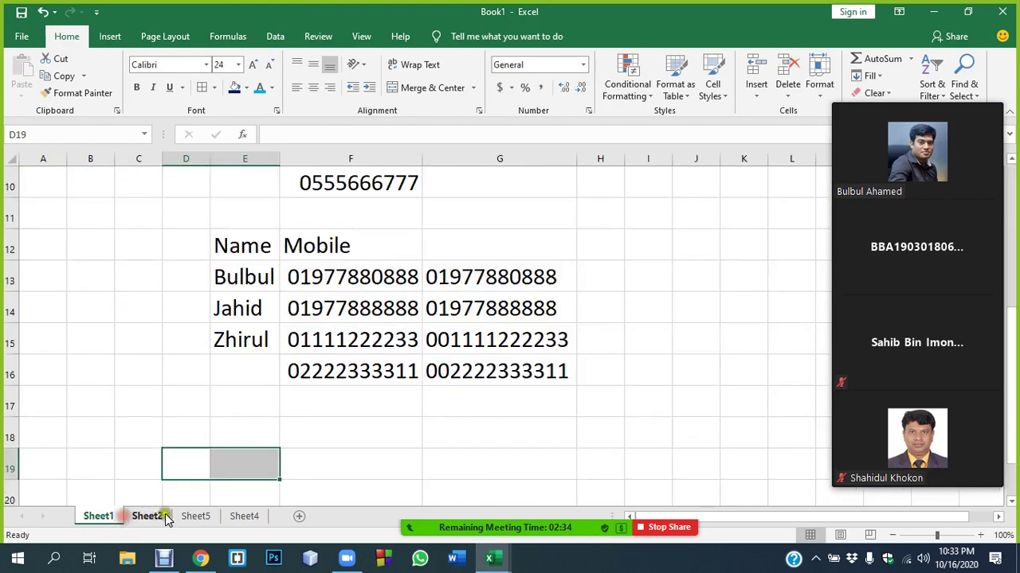
click(152, 516)
click(197, 516)
click(249, 517)
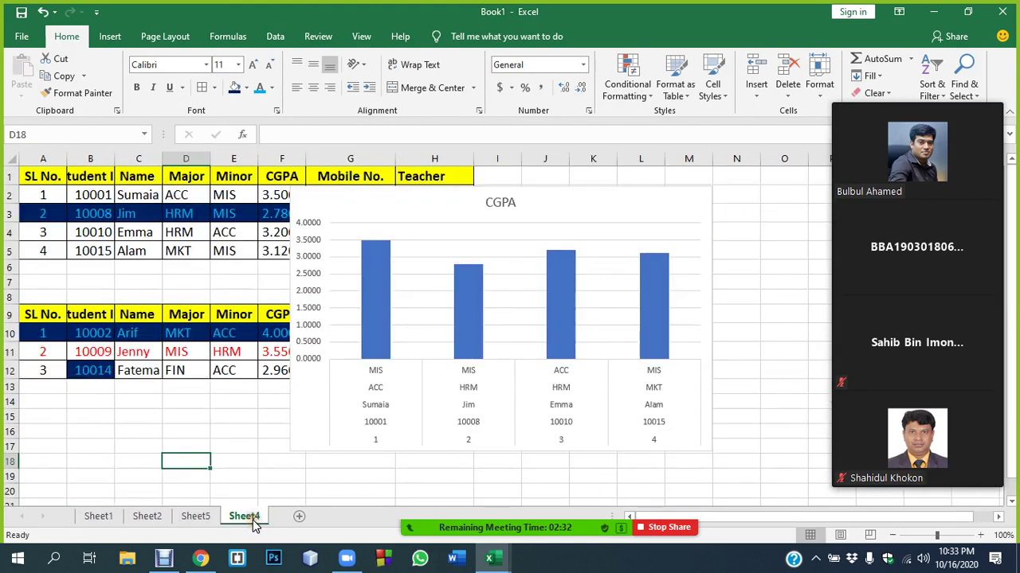
right_click(99, 518)
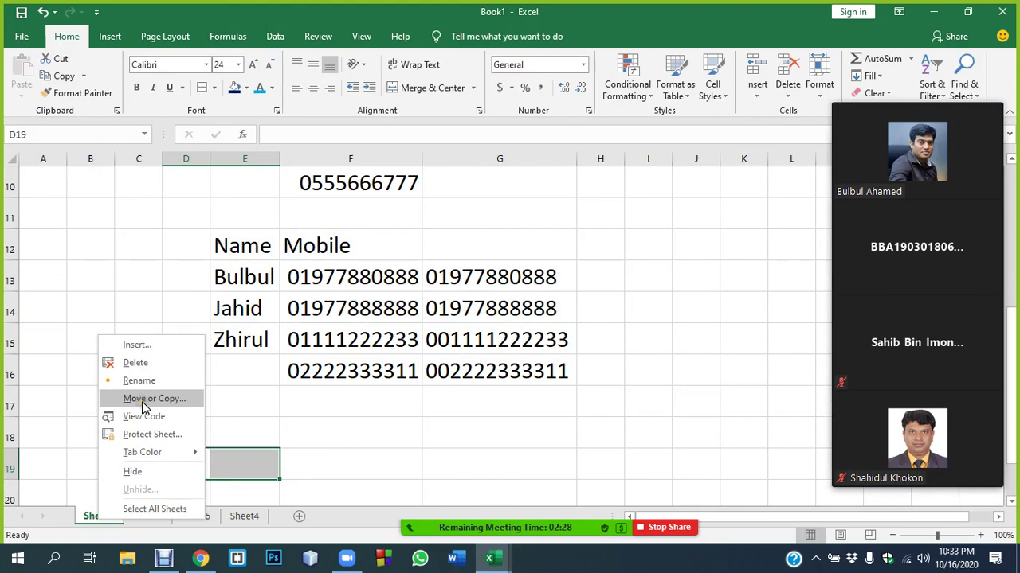
click(446, 429)
mouse_move(490, 558)
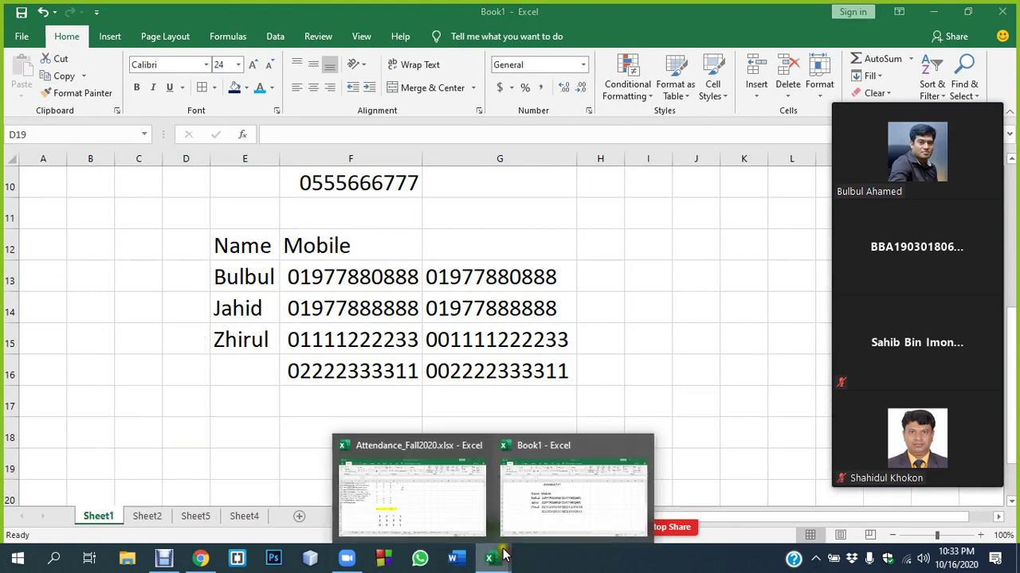
Step: Switch to the Attendance_Fall2020 workbook and look over its attendance cells L7 and M13
click(426, 511)
scroll(239, 374, down, 4)
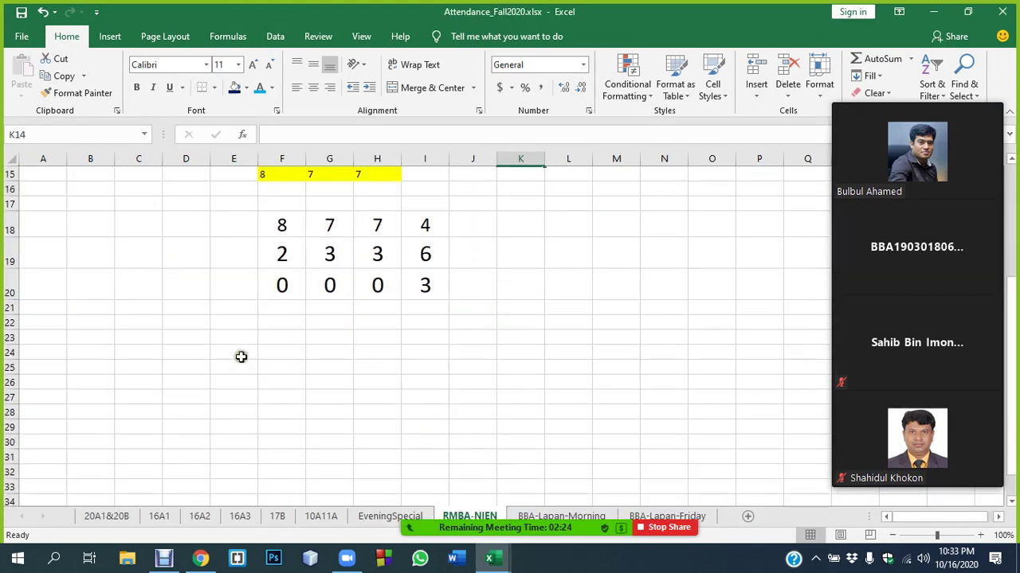
scroll(262, 360, up, 5)
click(570, 266)
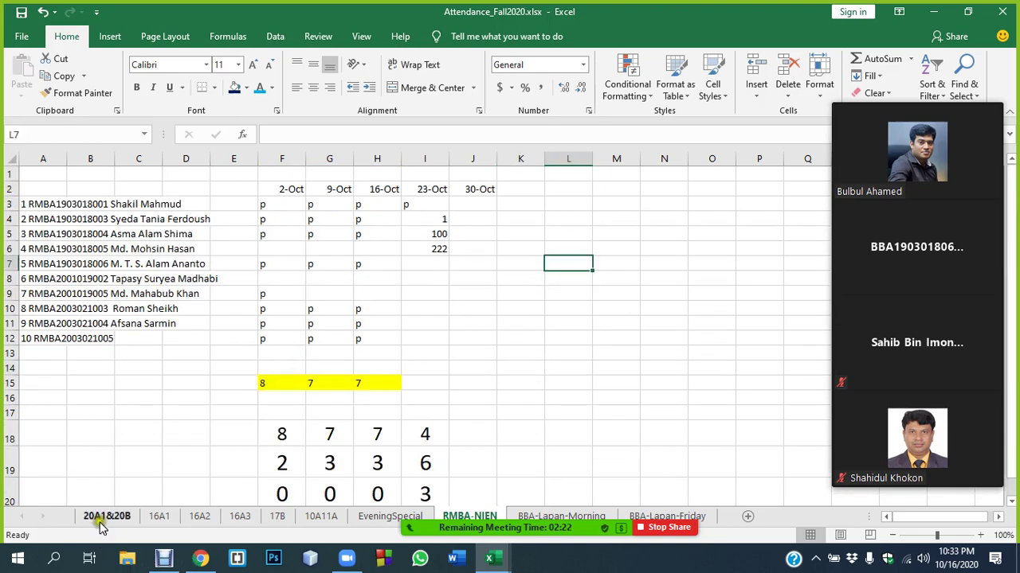
click(620, 351)
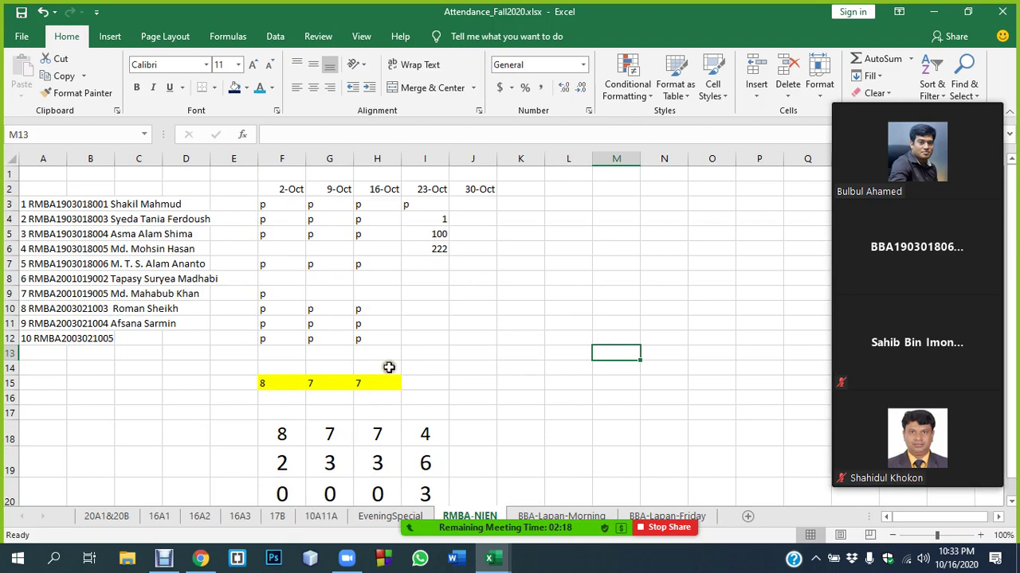
scroll(427, 374, down, 2)
Step: Reorder the tabs so RMBA-NIEN, BBA-Lapan-Morning and BBA-Lapan-Friday come first
click(473, 516)
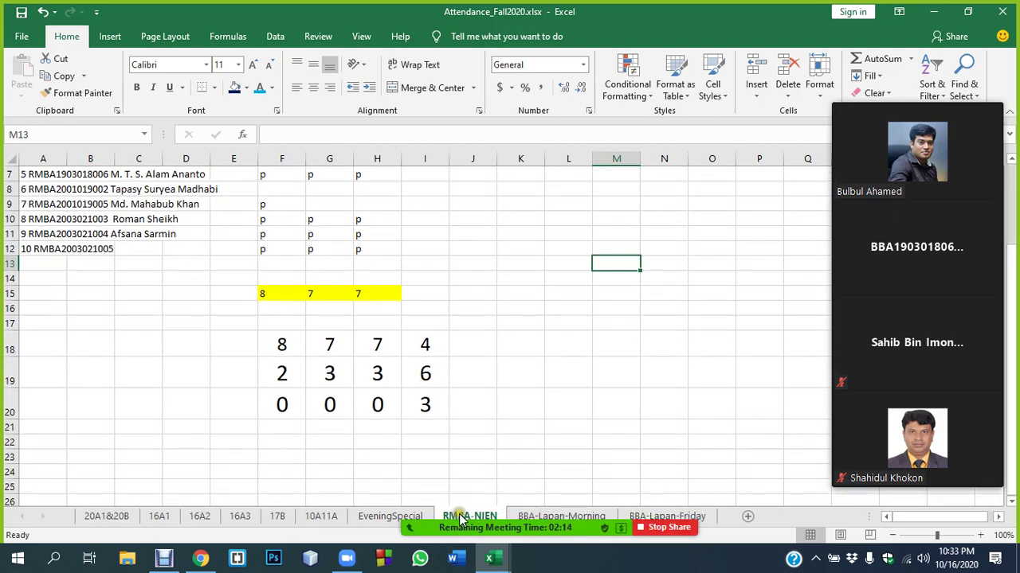
drag(460, 520, 80, 522)
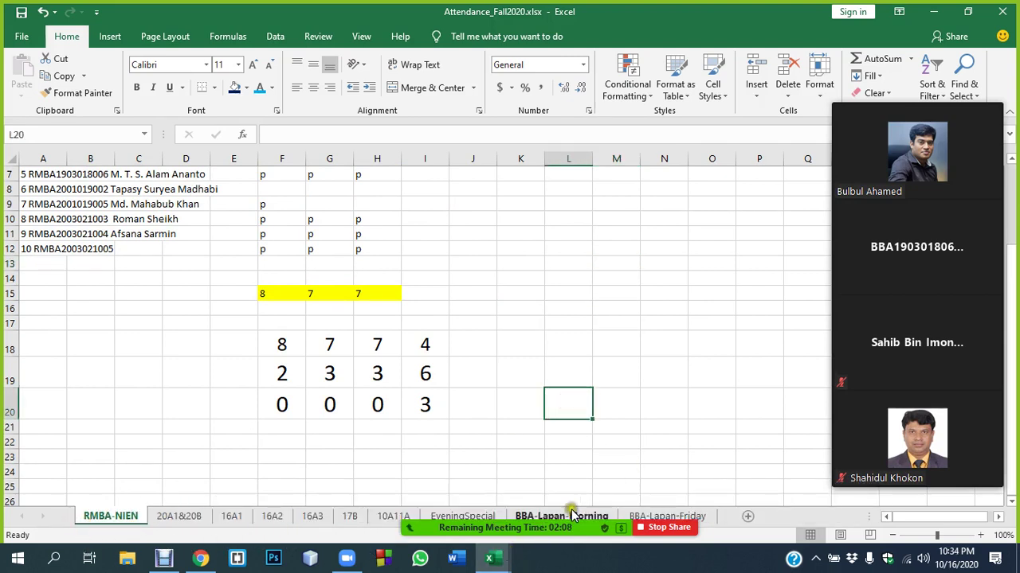
mouse_move(562, 516)
mouse_down()
mouse_move(355, 514)
mouse_move(177, 537)
mouse_up()
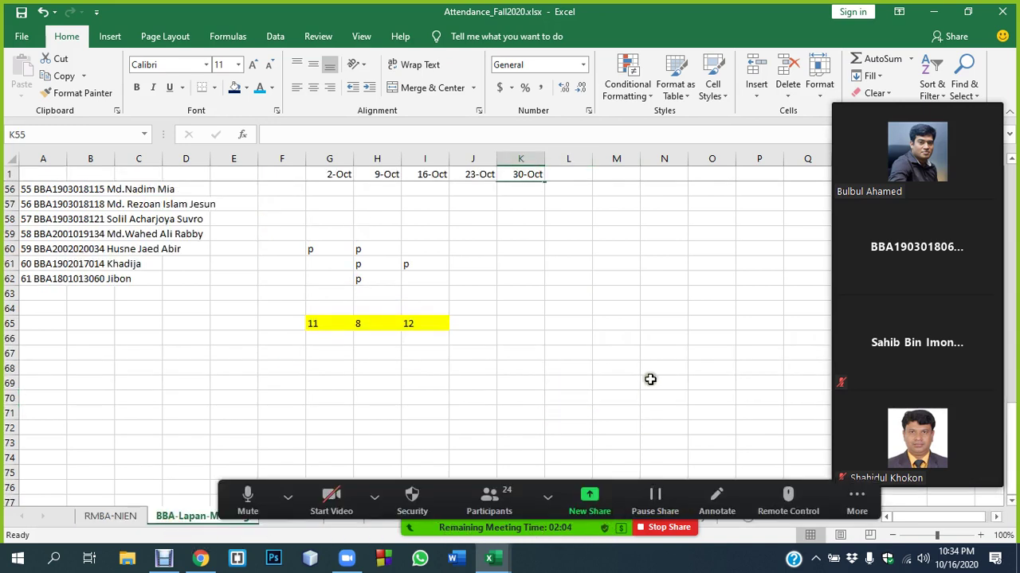
mouse_move(633, 516)
mouse_down()
mouse_move(313, 516)
mouse_move(279, 532)
mouse_up()
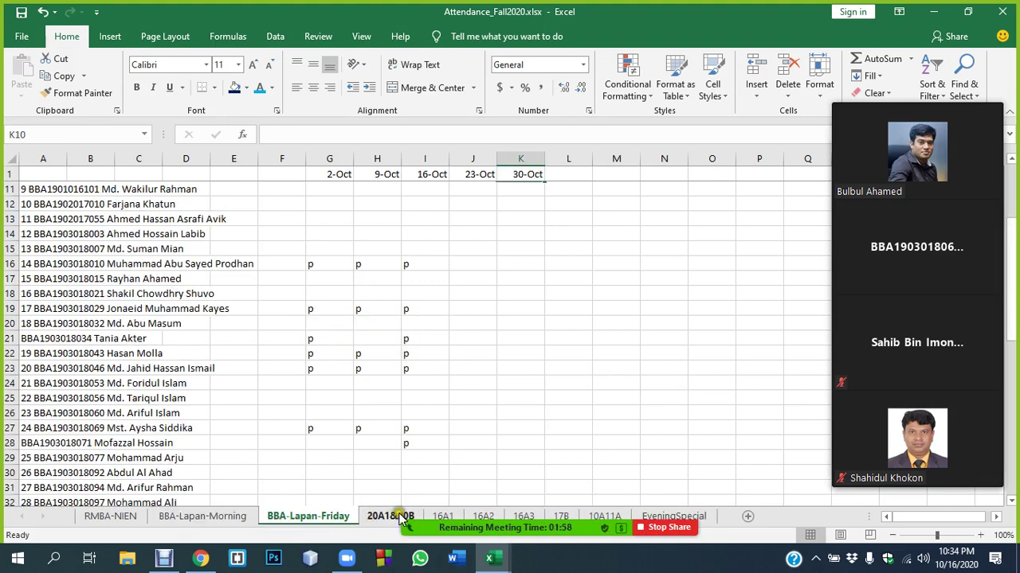
right_click(101, 516)
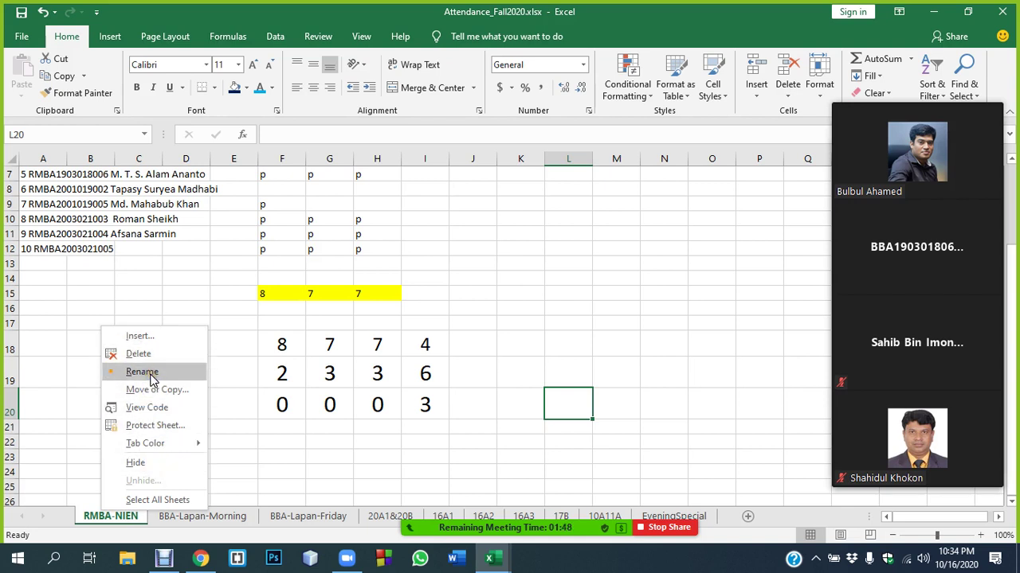
click(535, 291)
click(473, 275)
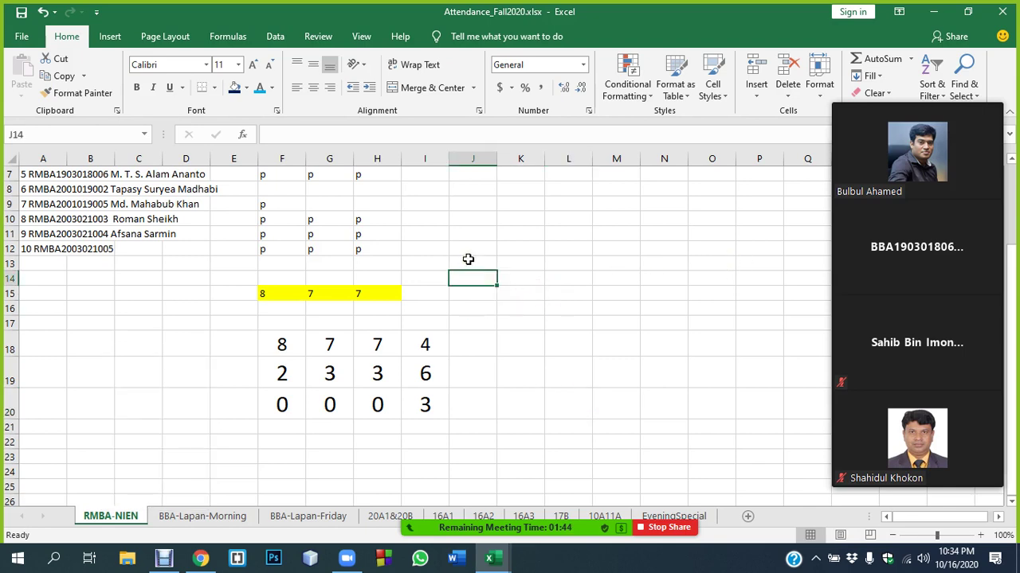
scroll(436, 268, up, 2)
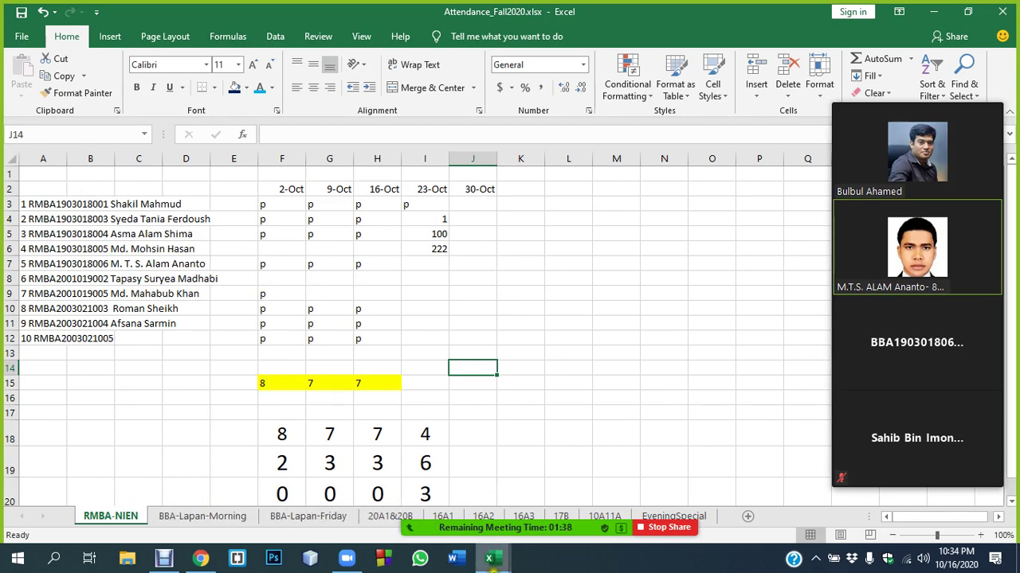
Step: Return to Book1 and delete the CGPA chart on Sheet4
mouse_move(489, 558)
click(716, 486)
click(285, 510)
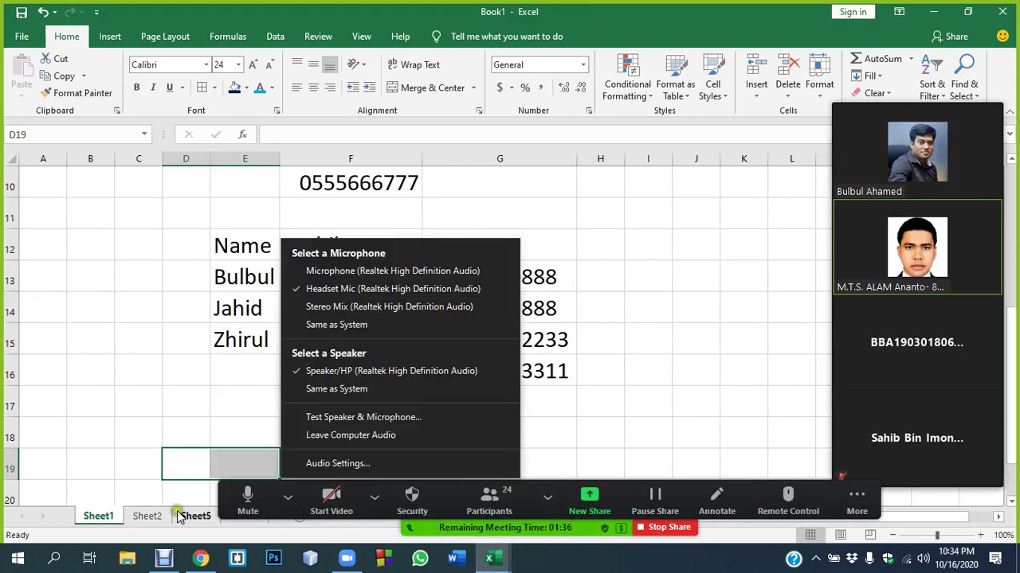
click(195, 516)
click(243, 517)
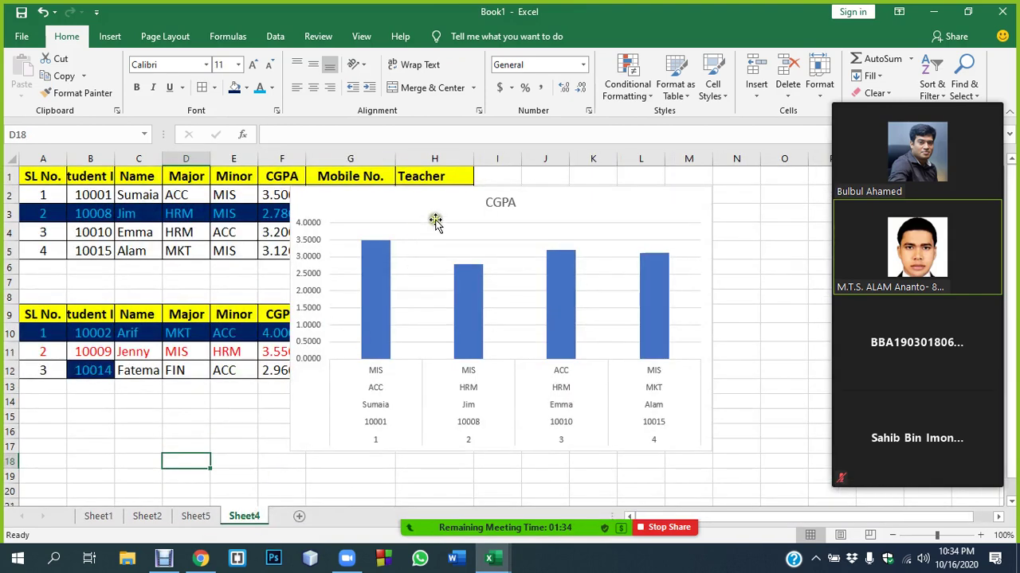
click(618, 213)
key(Delete)
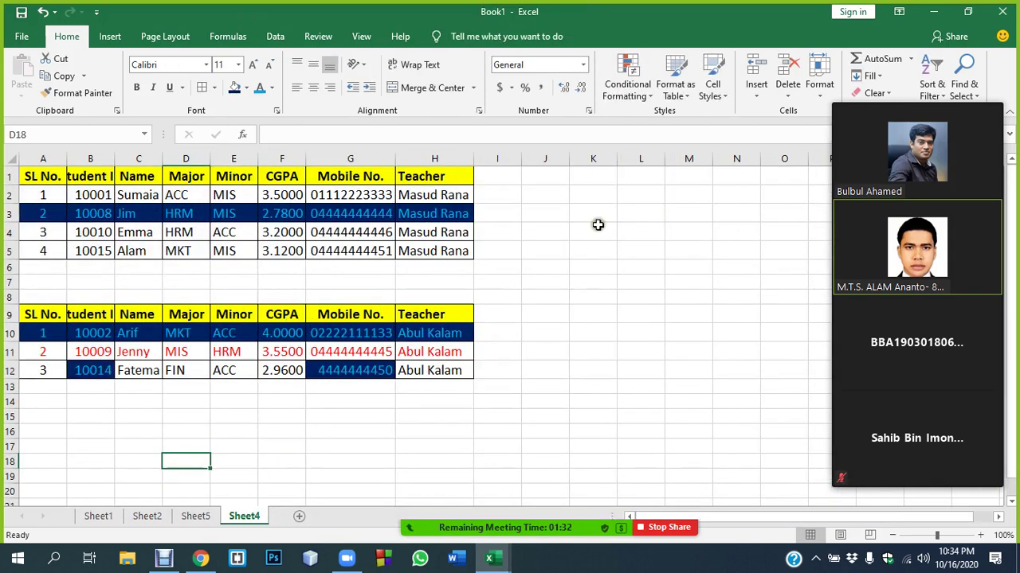
Step: Show Sheet2's filtered student table and select cells I20 and F20
click(195, 516)
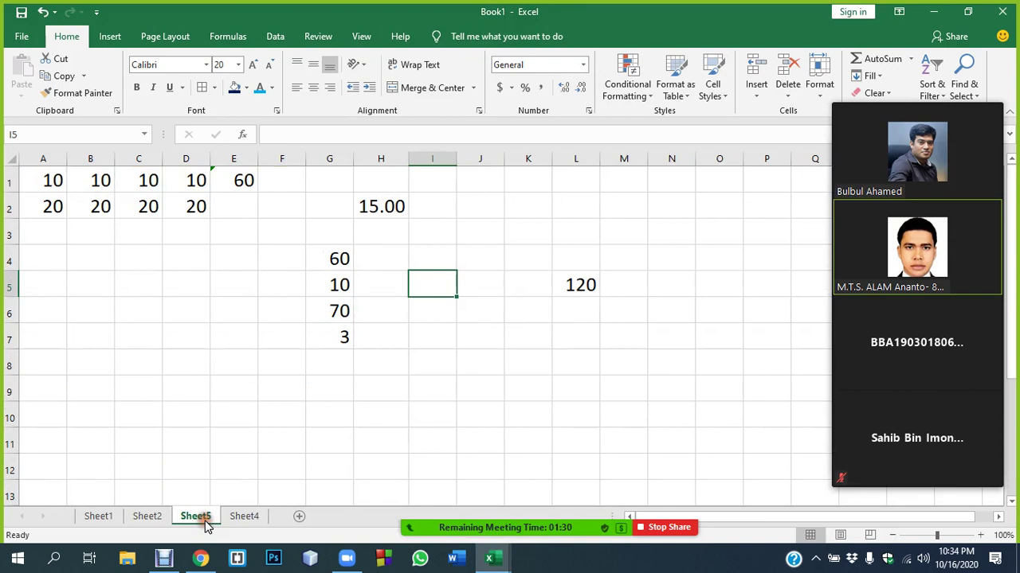
click(151, 517)
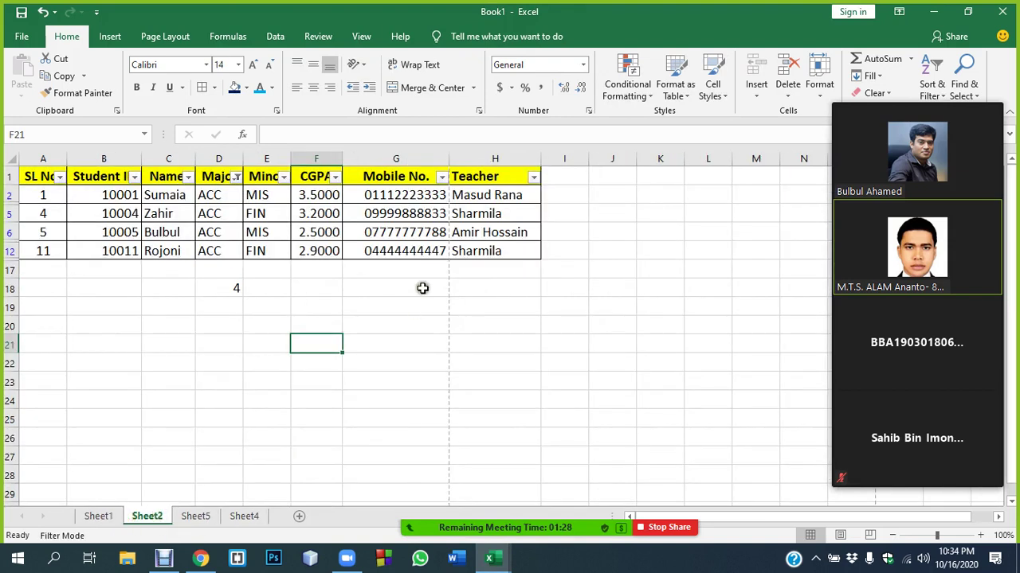
click(555, 326)
click(319, 326)
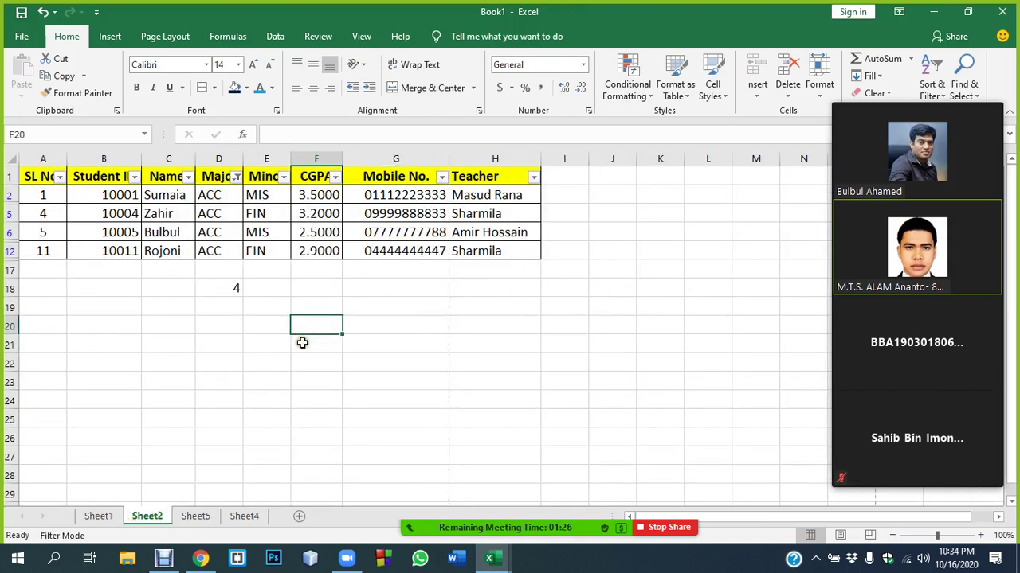
Step: Open Sheet2's print preview, collapse the meeting participants panel, and go back to the worksheet
key(ctrl+p)
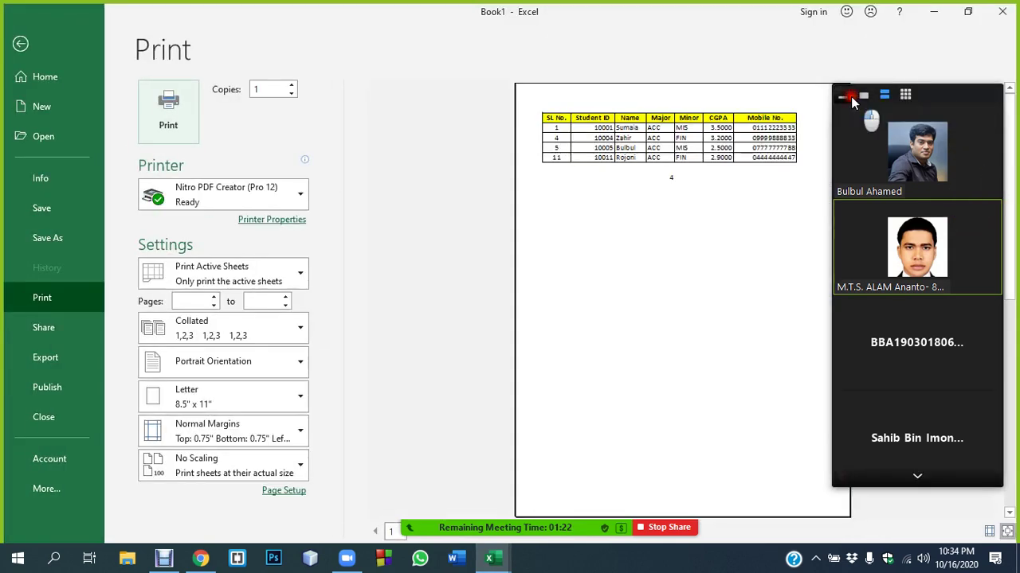
click(849, 97)
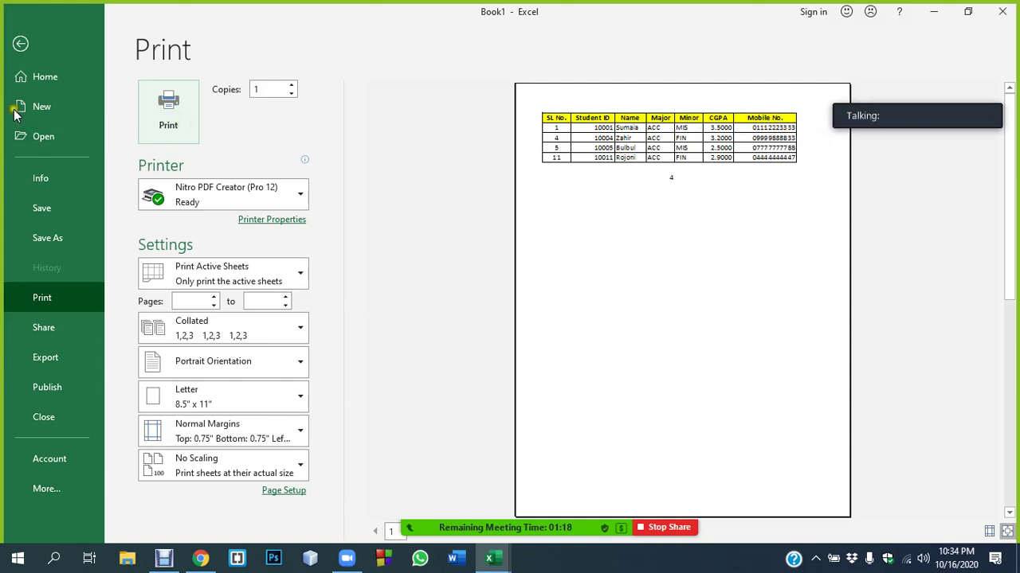
click(20, 44)
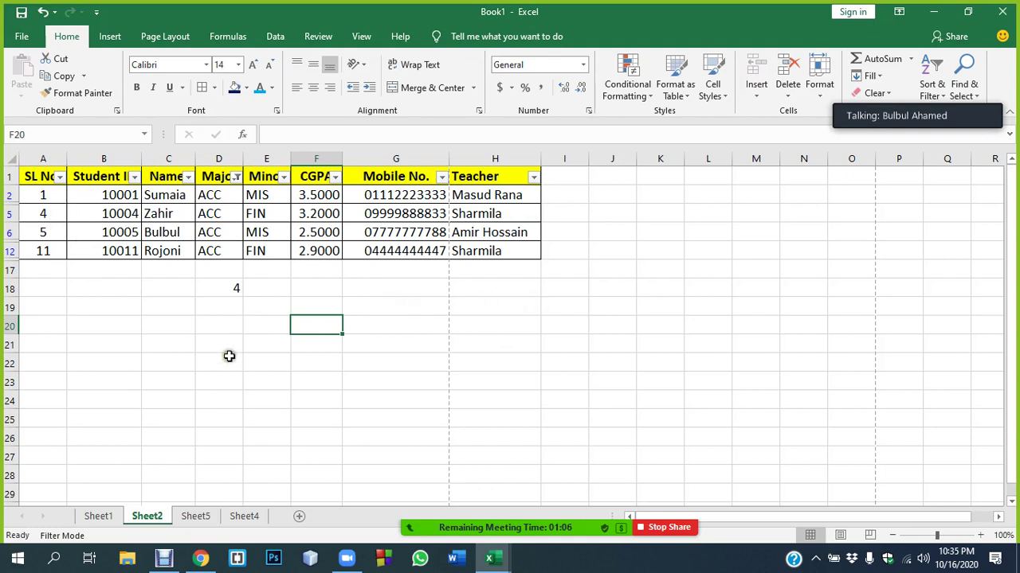
Step: Set the student table A1:H12 to font size 12
click(175, 362)
click(624, 360)
click(43, 182)
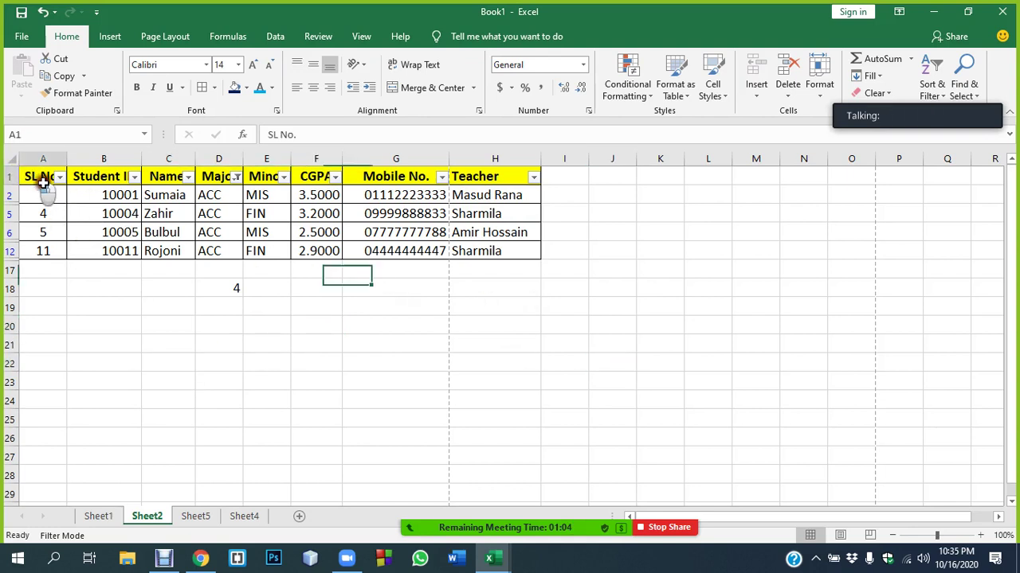
drag(43, 182, 475, 253)
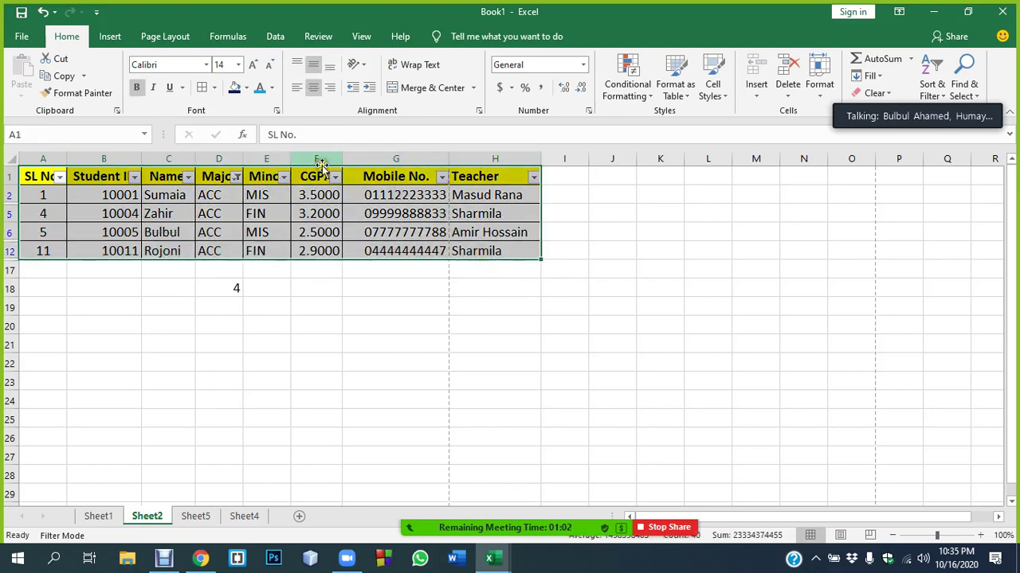
click(574, 362)
mouse_move(28, 177)
mouse_down()
mouse_move(236, 239)
mouse_move(501, 254)
mouse_up()
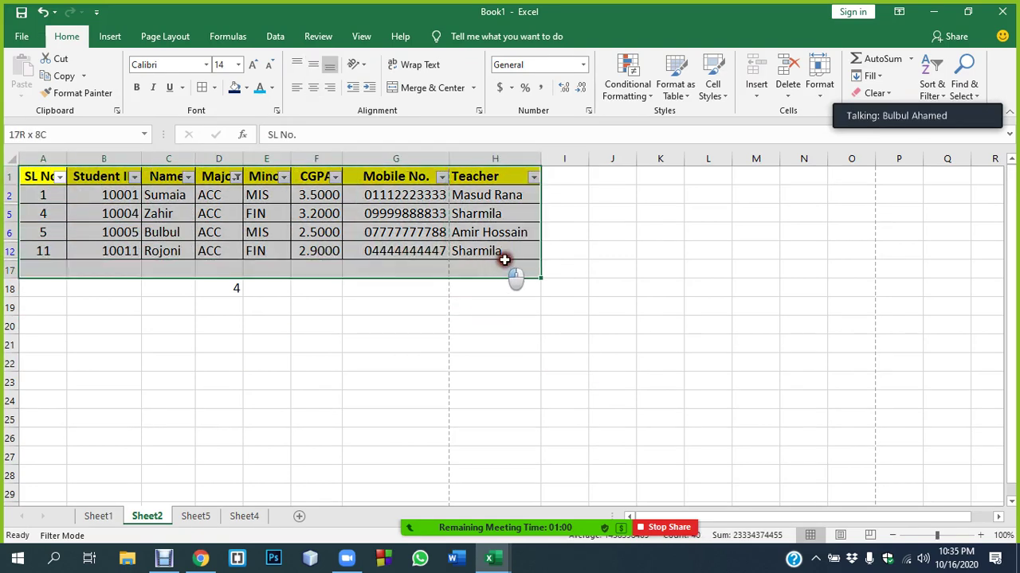
click(221, 65)
text(12)
key(Return)
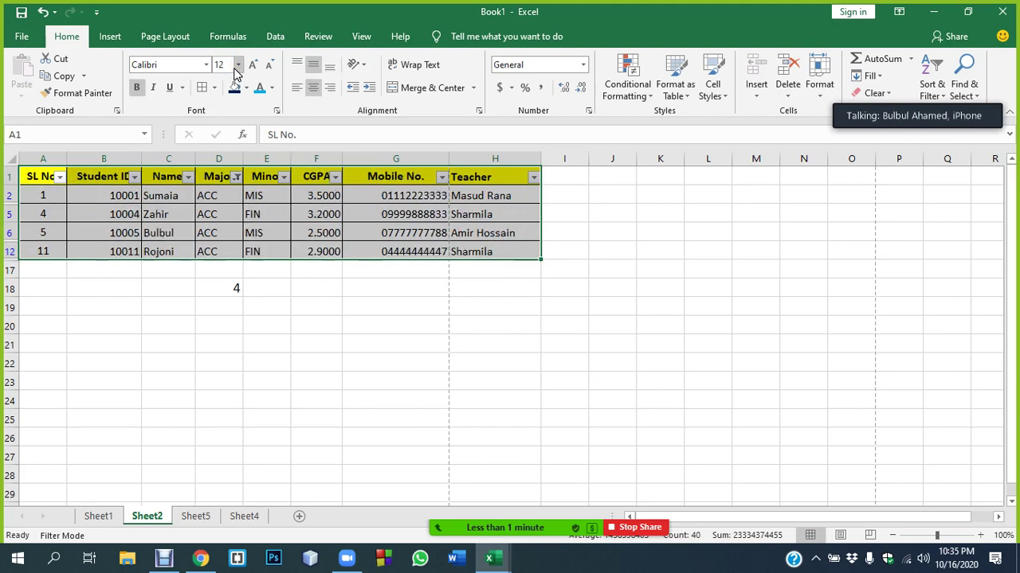
Step: Narrow the Teacher, Mobile No. and CGPA columns, then check the page fit in print preview
click(390, 342)
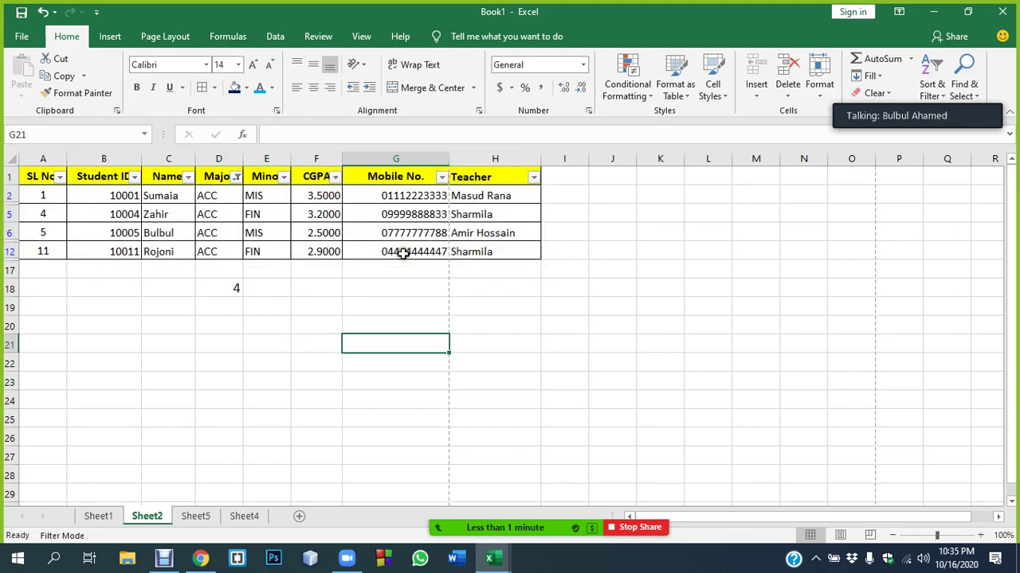
drag(541, 165, 530, 158)
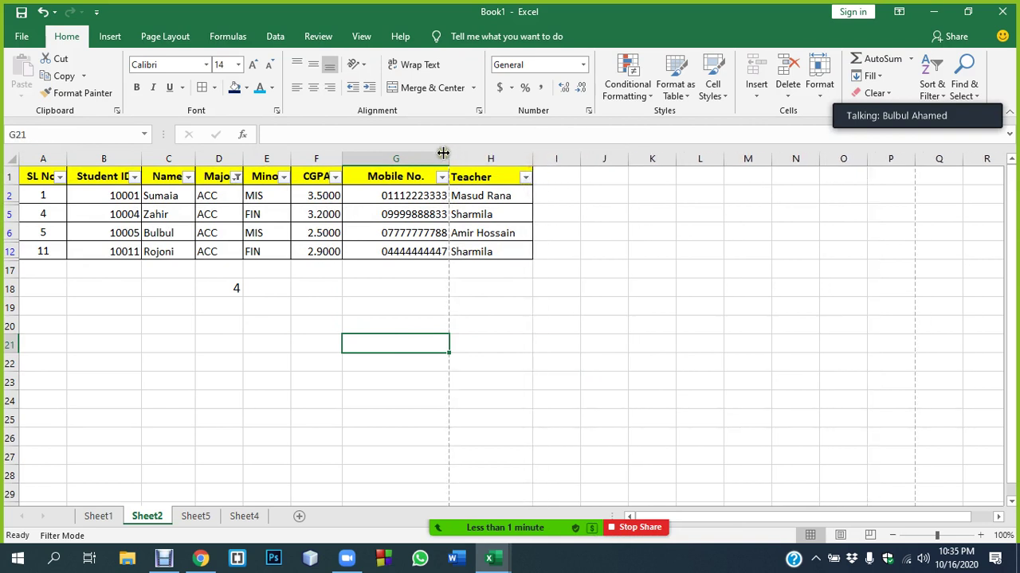
double_click(449, 153)
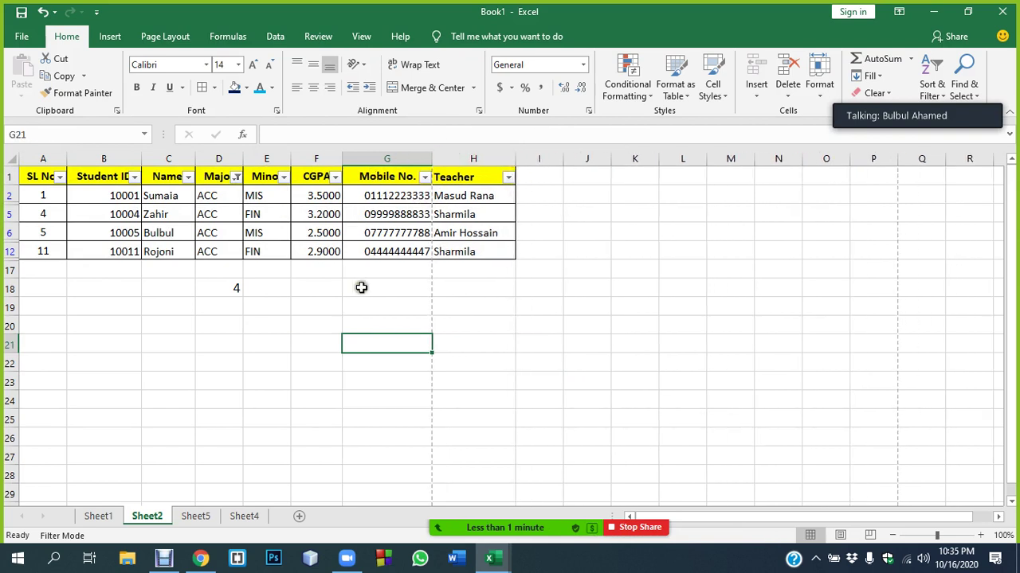
click(435, 156)
drag(433, 155, 424, 155)
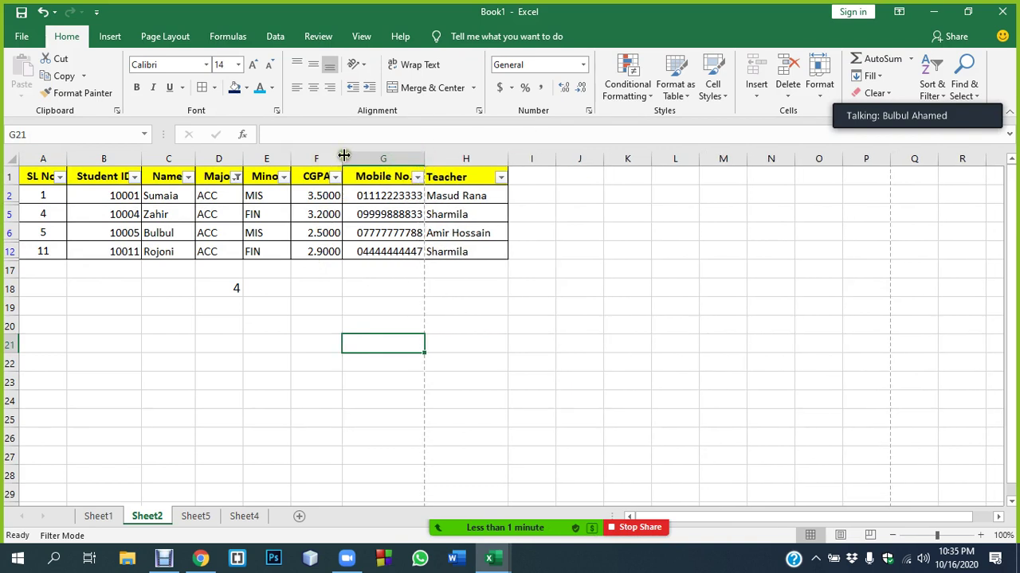
drag(343, 156, 284, 155)
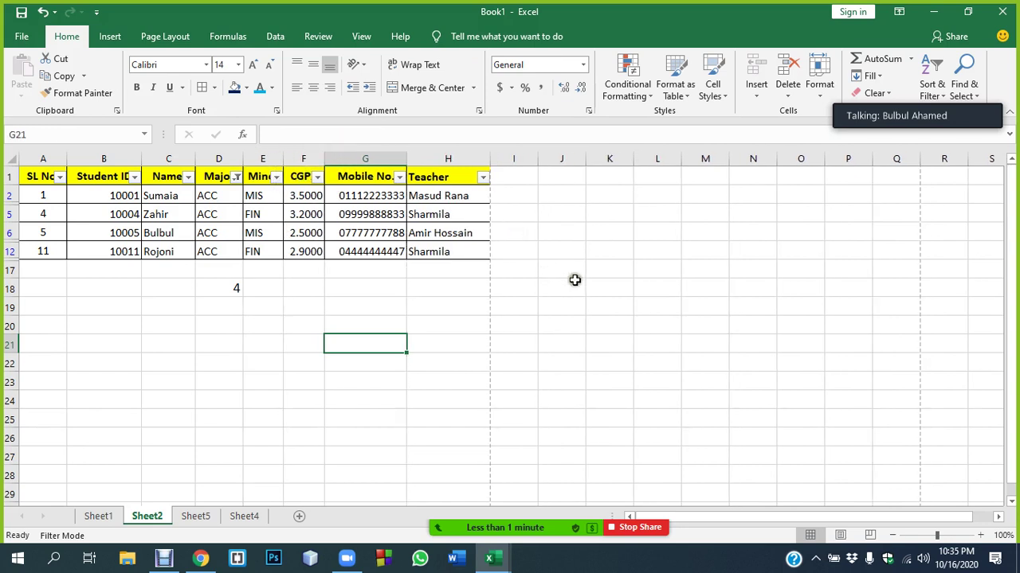
click(572, 283)
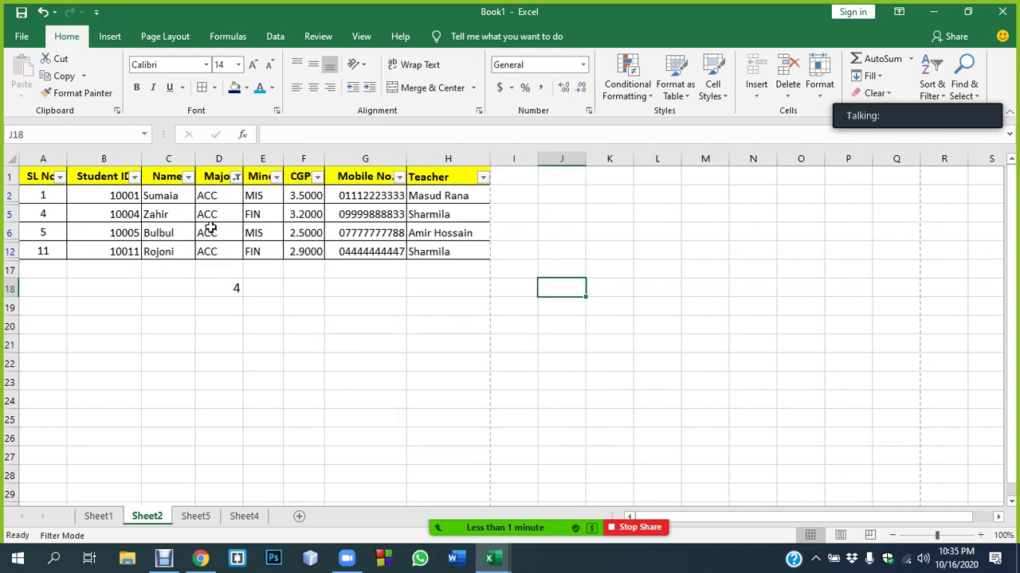
key(ctrl+p)
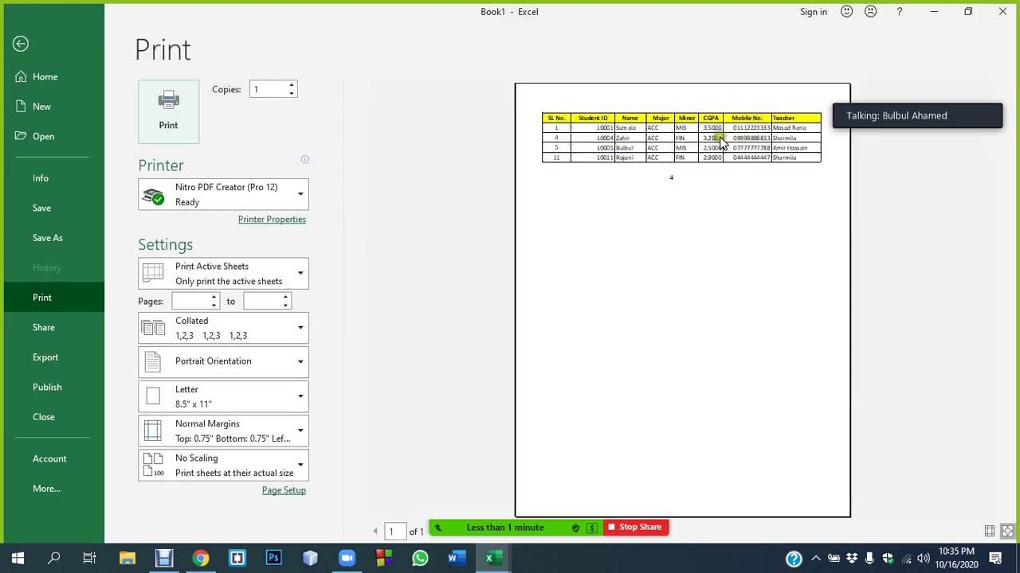
Step: Leave the print preview, restore the wider Minor and CGPA columns, and check the COUNTA formula in D18
key(Escape)
click(398, 336)
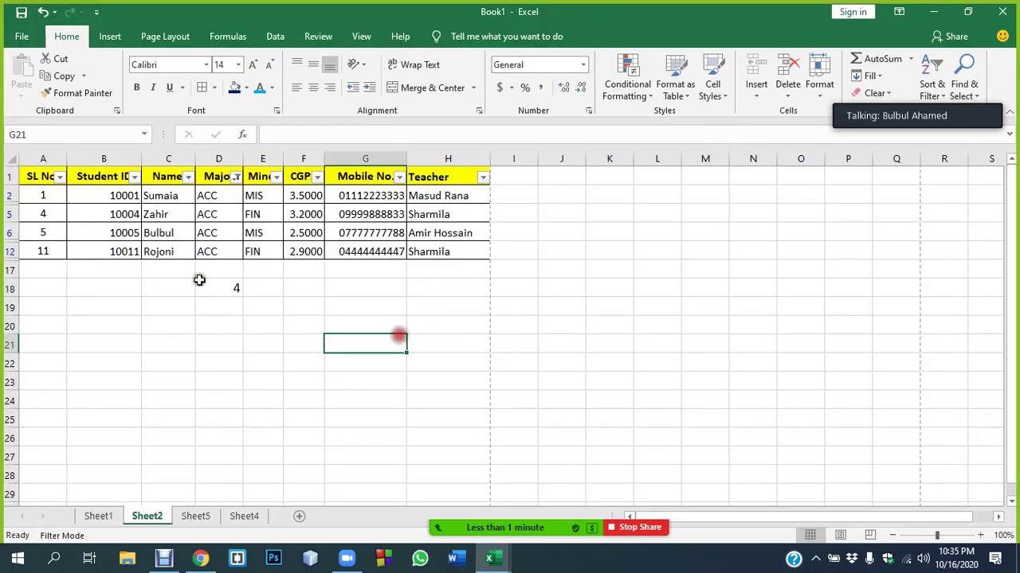
click(32, 181)
click(199, 341)
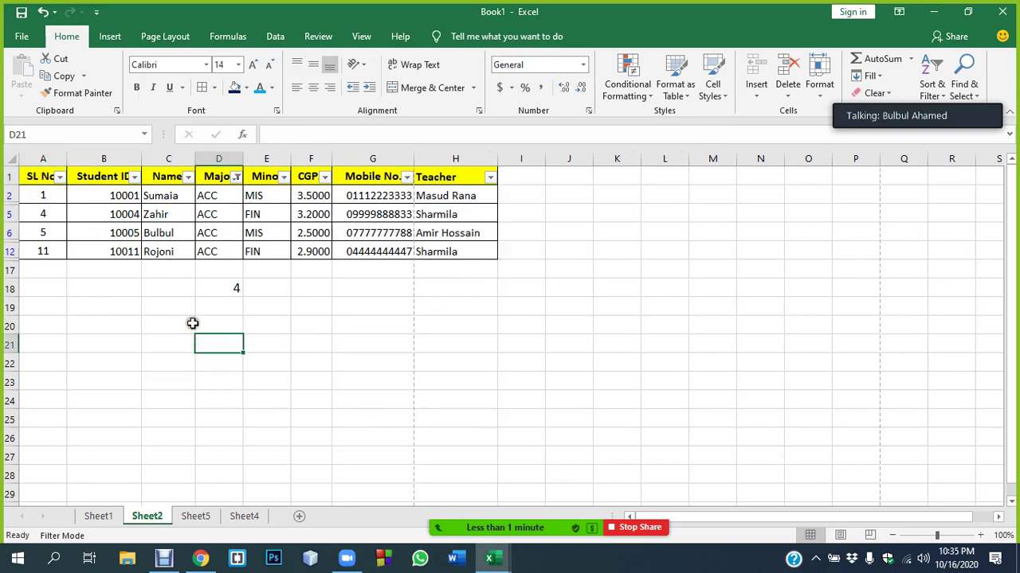
click(580, 306)
click(239, 293)
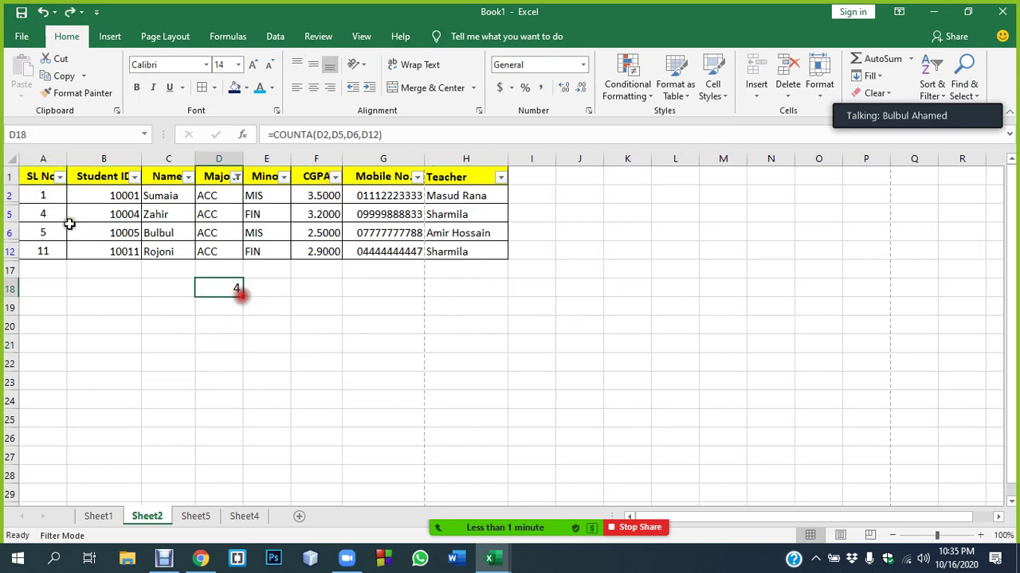
Step: Reselect the student table A1:H12 and bring back the Sheet2 print preview
mouse_move(40, 177)
mouse_down()
mouse_move(103, 207)
mouse_move(478, 246)
mouse_up()
click(522, 289)
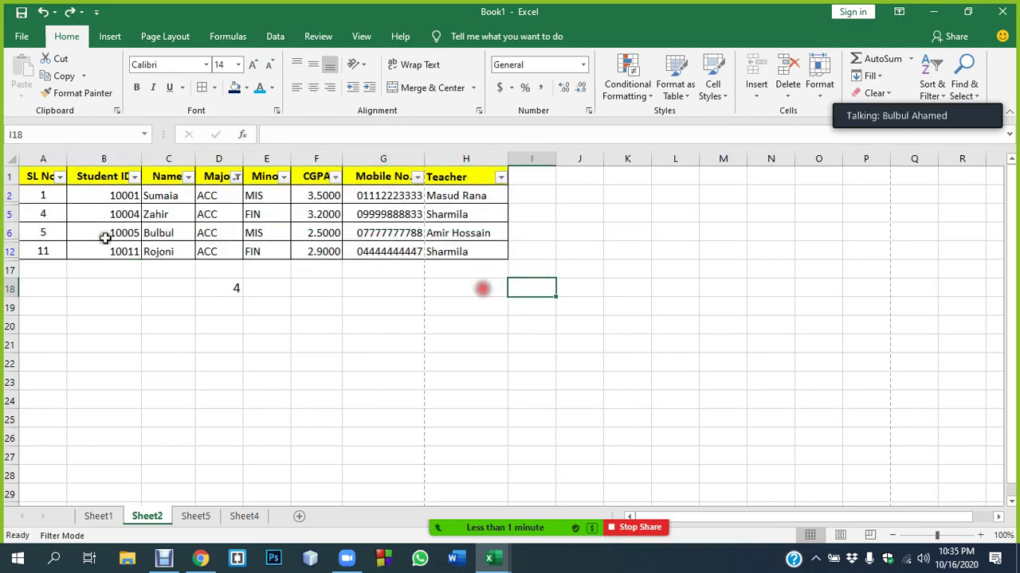
click(39, 177)
click(49, 271)
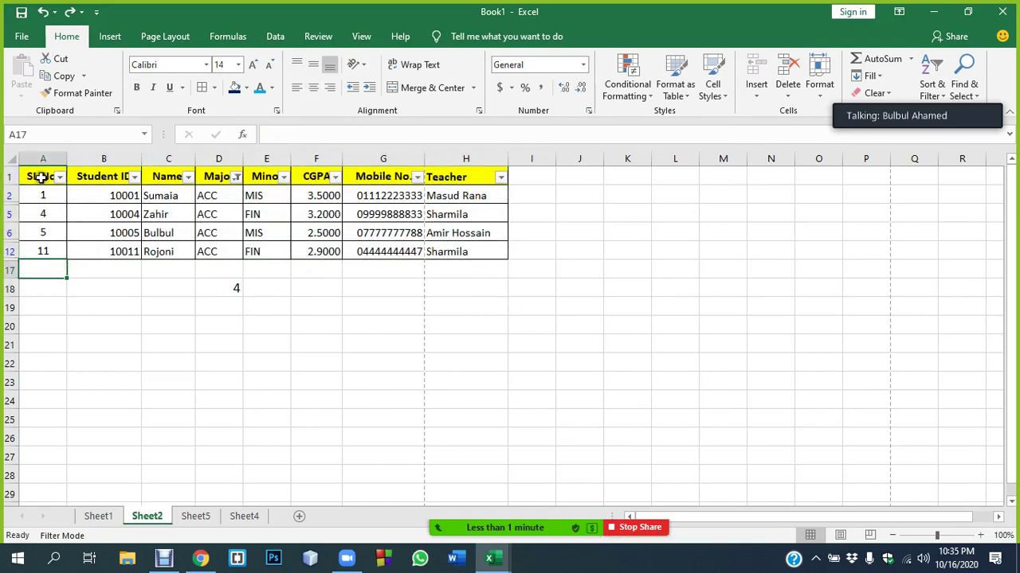
drag(40, 177, 465, 249)
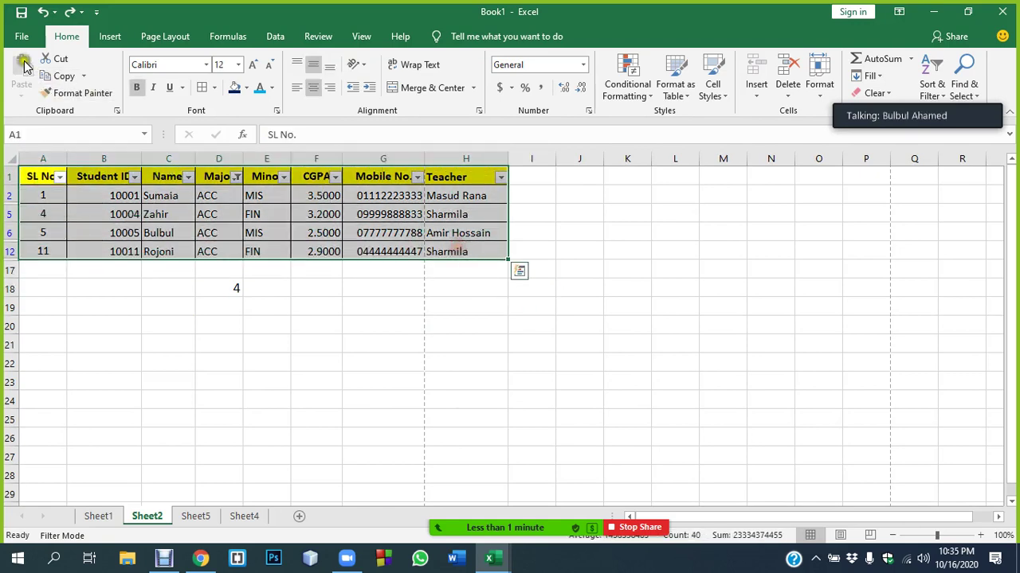
click(20, 36)
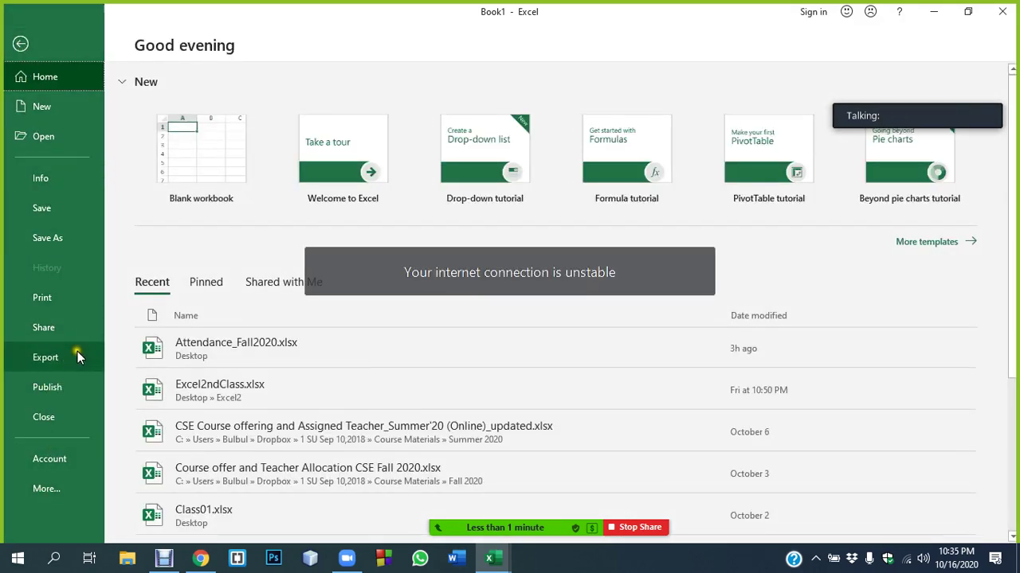
key(Escape)
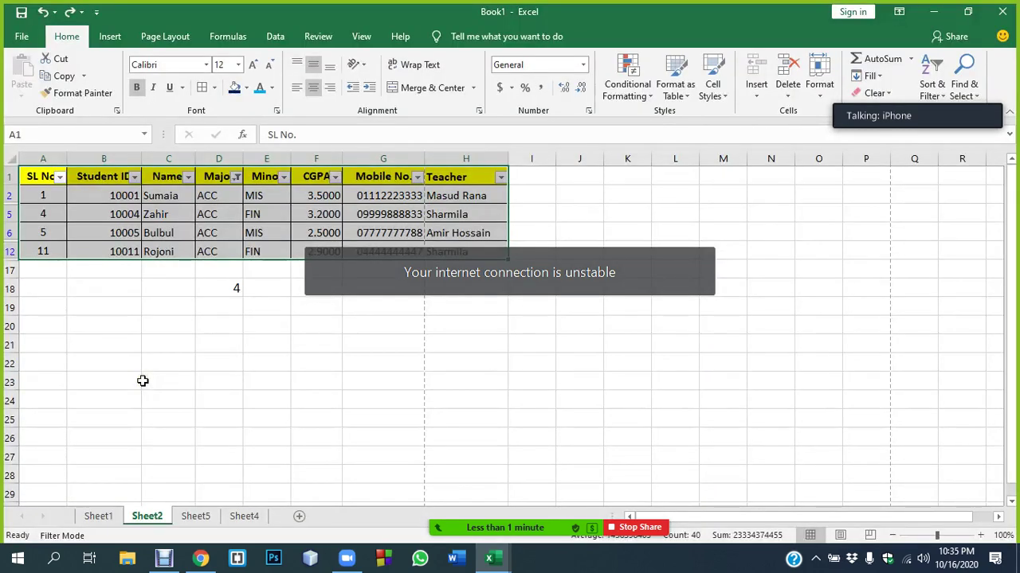
key(ctrl+p)
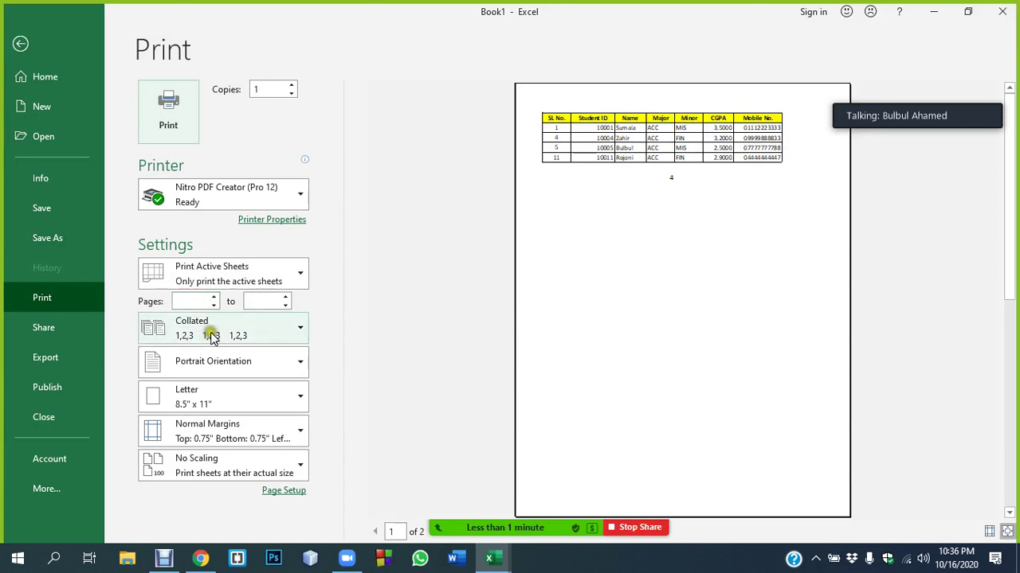
Step: Review paper sizes keeping Letter, dismiss the Zoom popup, then switch to Debut Video Capture
click(217, 403)
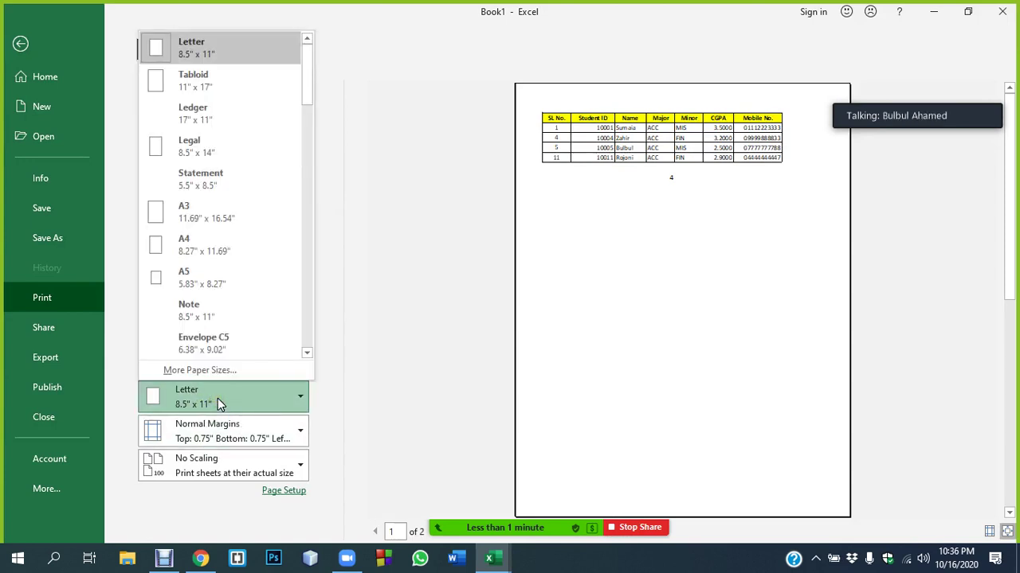
click(217, 398)
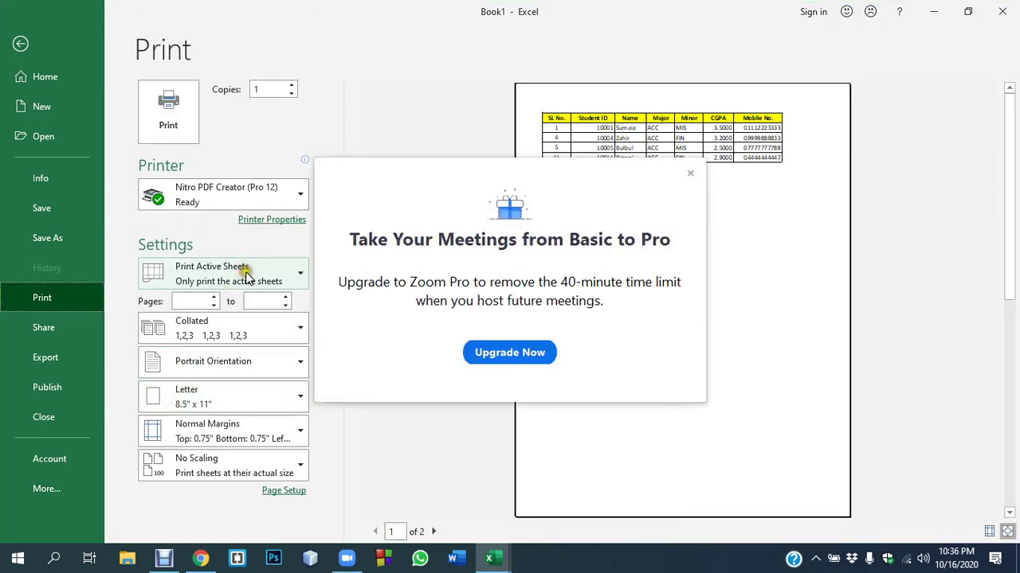
click(691, 176)
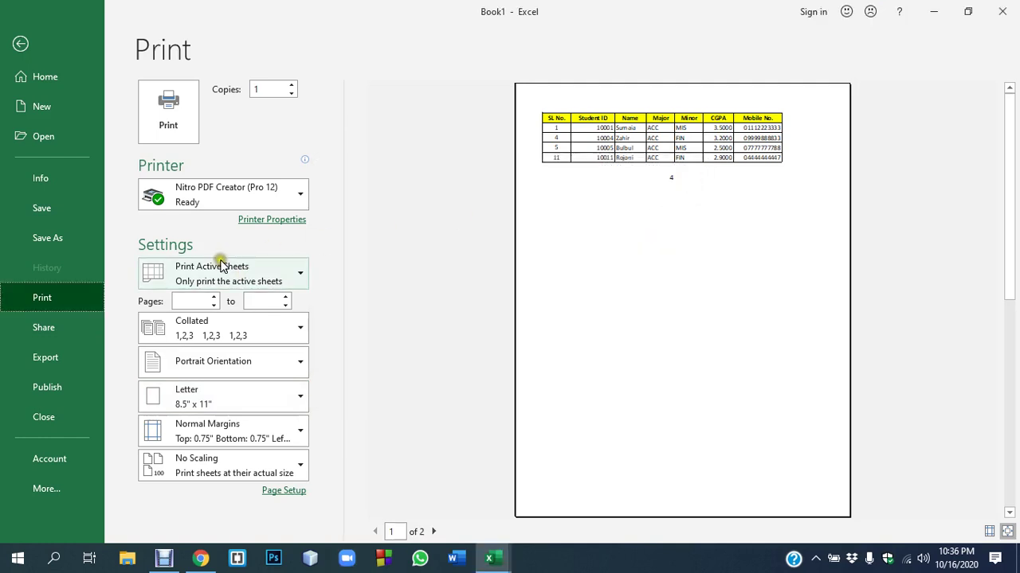
click(164, 559)
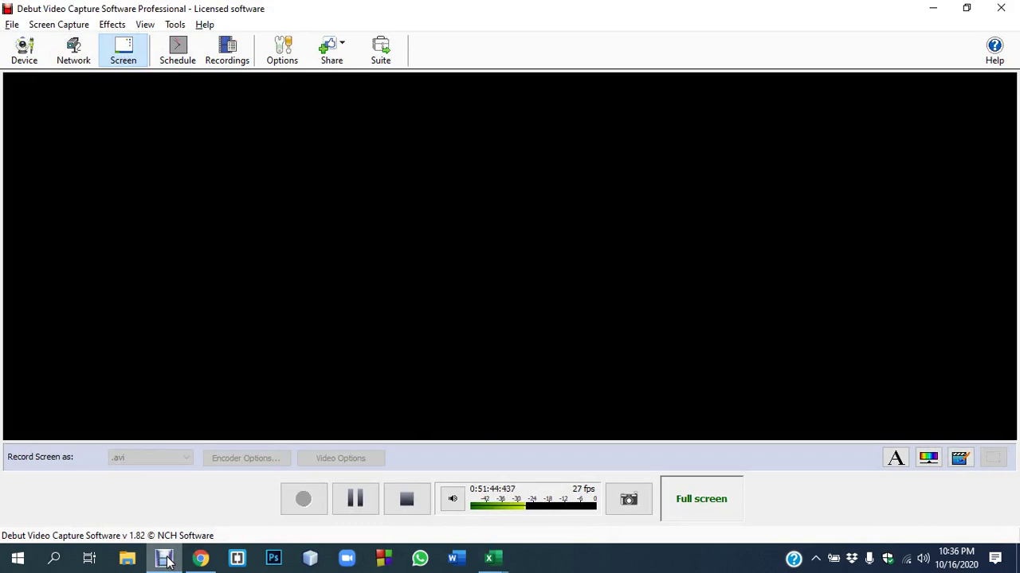